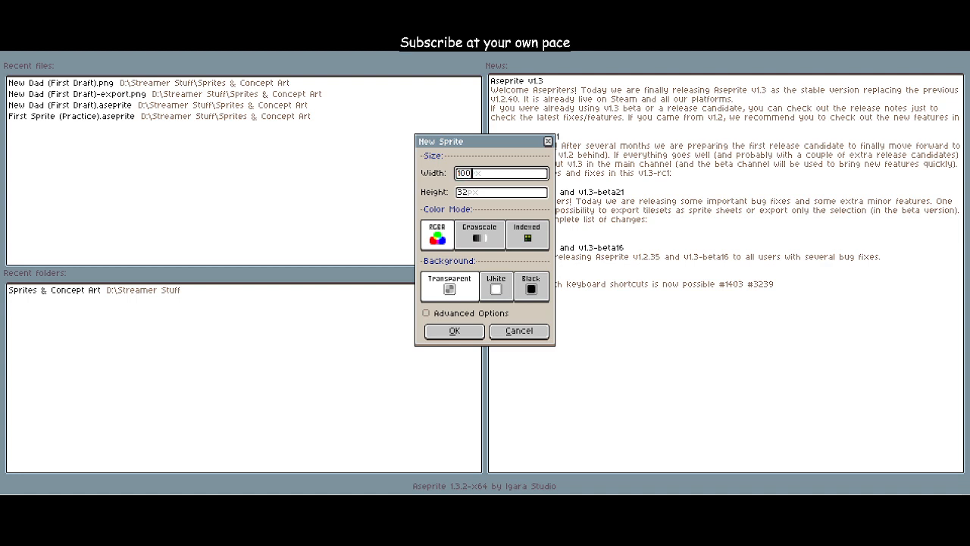
Step: Create a new 100 by 100 px RGBA sprite with a transparent background
key("Tab")
type("100")
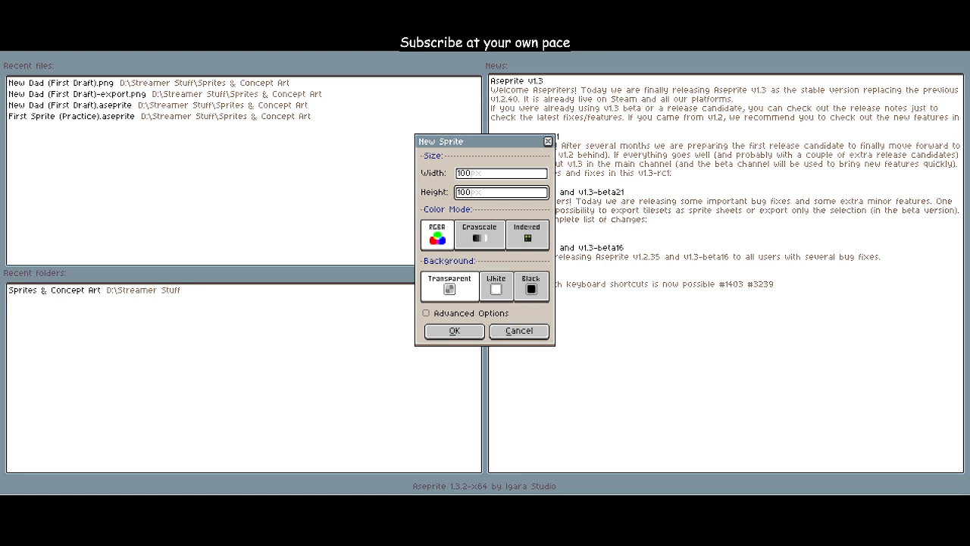
key("Return")
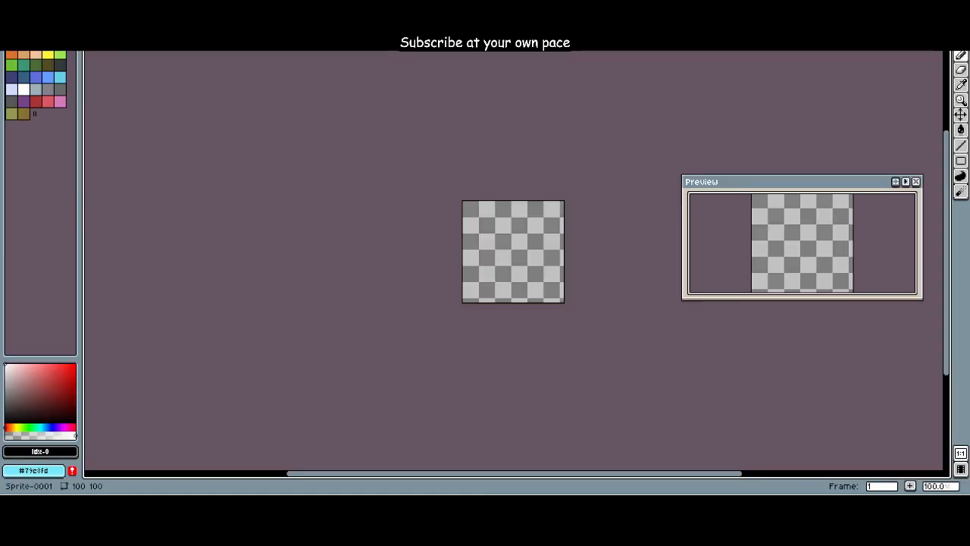
Step: Scribble overlapping black freehand loops across the whole canvas with the Pencil
scroll(508, 303, "up", 5)
scroll(507, 304, "down", 3)
mouse_move(507, 304)
left_mouse_down()
mouse_move(484, 396)
mouse_move(448, 282)
mouse_move(368, 296)
mouse_move(650, 152)
mouse_move(644, 388)
left_mouse_up()
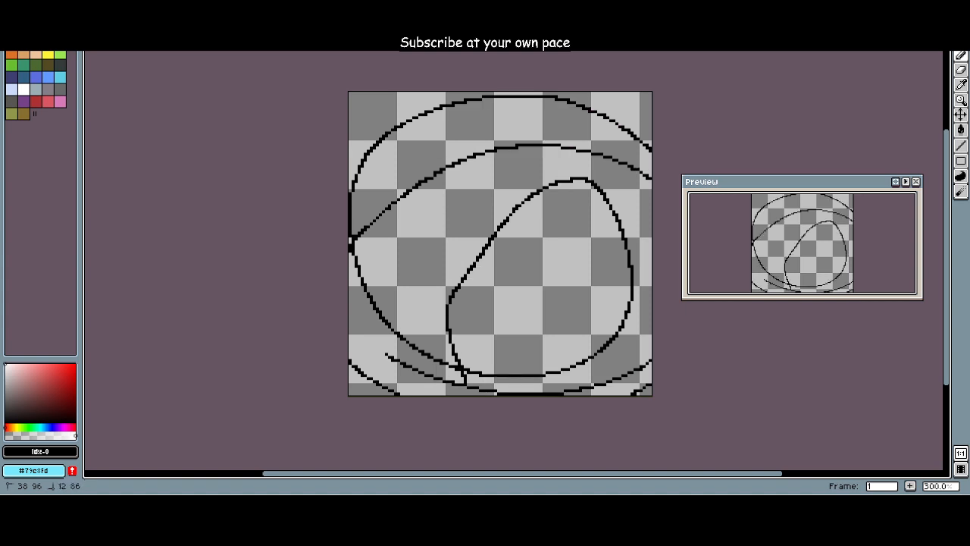
mouse_move(386, 354)
left_mouse_down()
mouse_move(492, 298)
mouse_move(682, 283)
mouse_move(654, 466)
left_mouse_up()
scroll(654, 466, "up", 2)
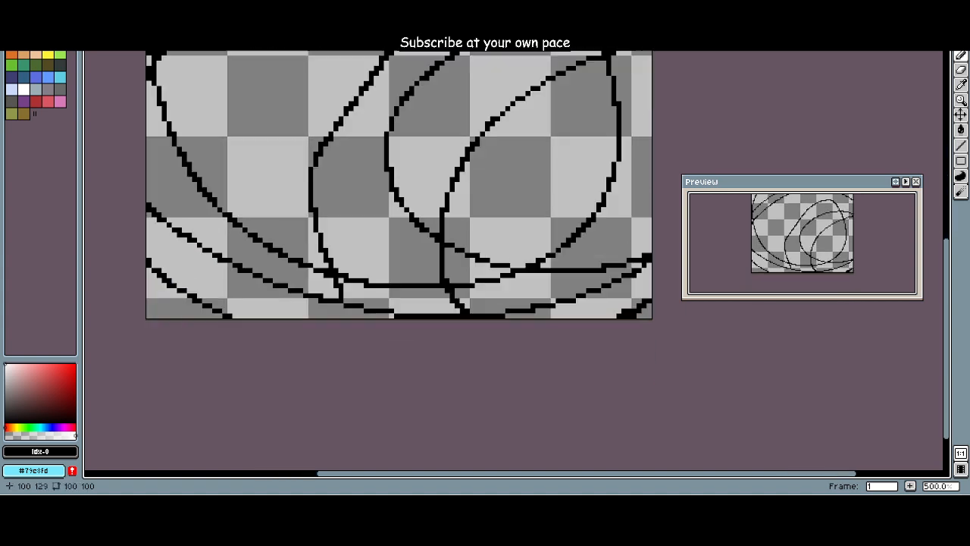
scroll(651, 320, "down", 3)
left_click_drag(651, 320, 570, 365)
scroll(582, 353, "up", 2)
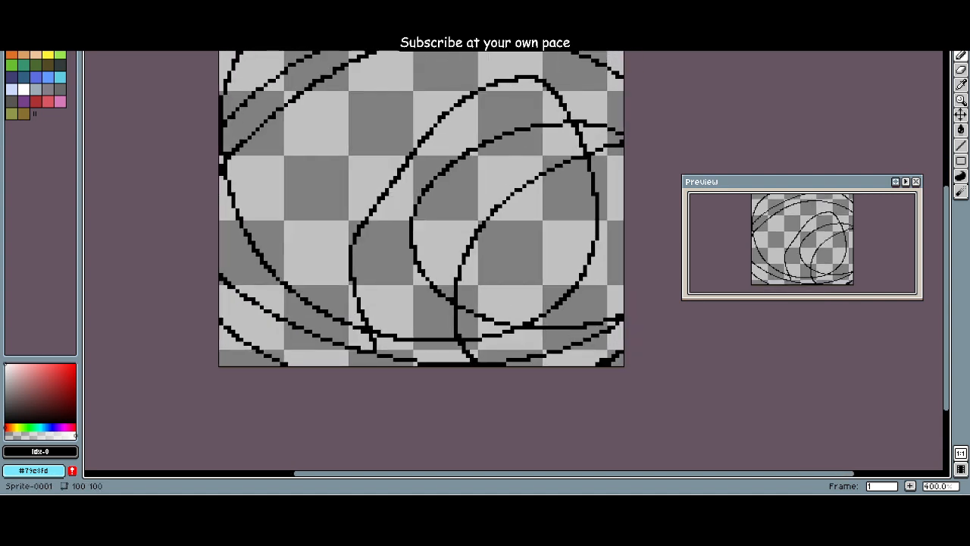
left_click_drag(468, 366, 448, 366)
scroll(449, 366, "down", 2)
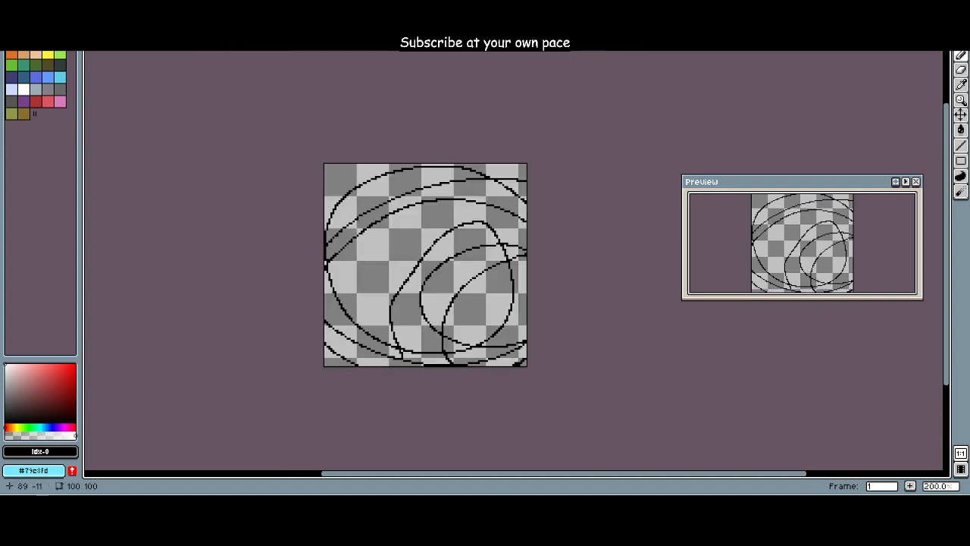
Step: Erase all the black scribbles from the canvas with an enlarged Eraser
scroll(442, 245, "up", 1)
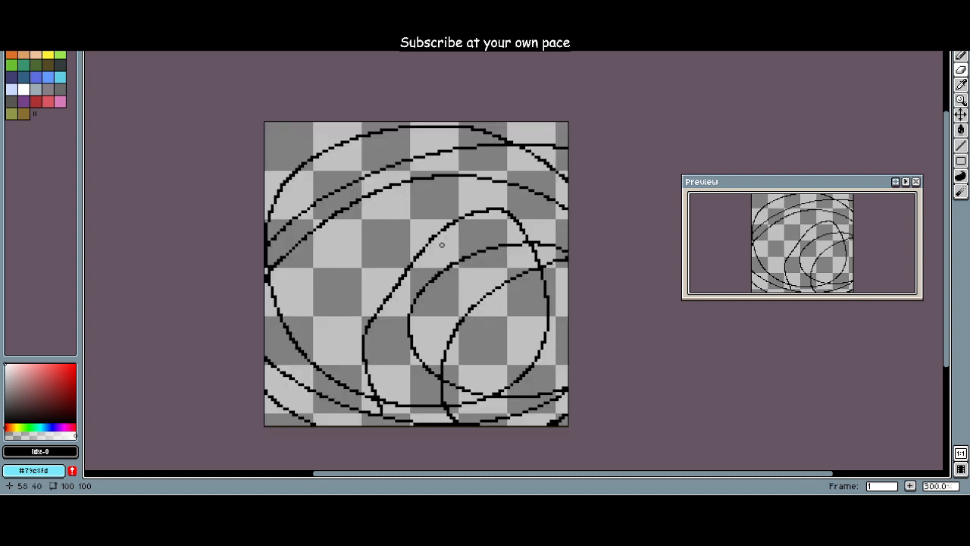
scroll(442, 244, "down", 20, "ctrl")
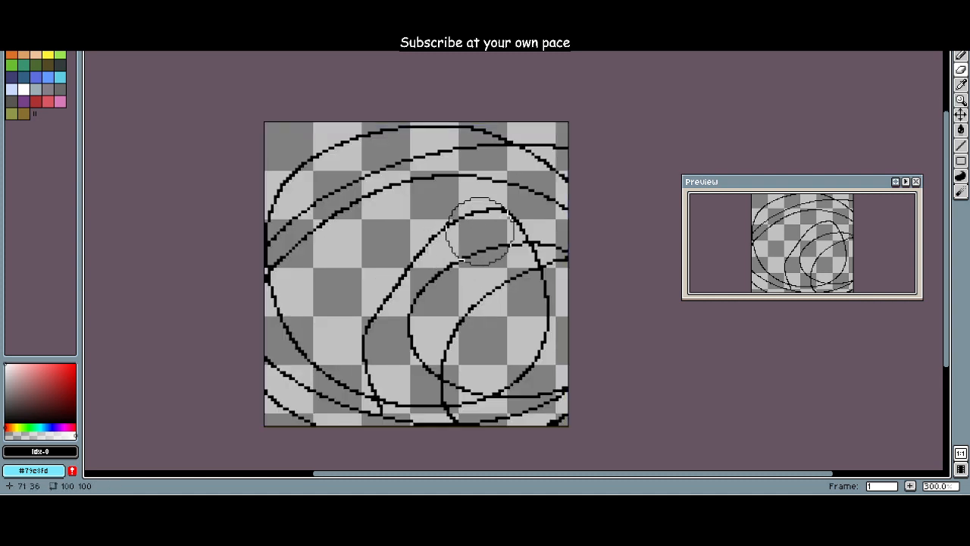
mouse_move(526, 206)
left_mouse_down()
mouse_move(371, 216)
mouse_move(576, 229)
mouse_move(599, 206)
mouse_move(489, 472)
mouse_move(504, 259)
mouse_move(545, 279)
mouse_move(303, 368)
mouse_move(375, 342)
mouse_move(364, 45)
left_mouse_up()
mouse_move(326, 182)
left_mouse_down()
mouse_move(306, 243)
mouse_move(338, 222)
left_mouse_up()
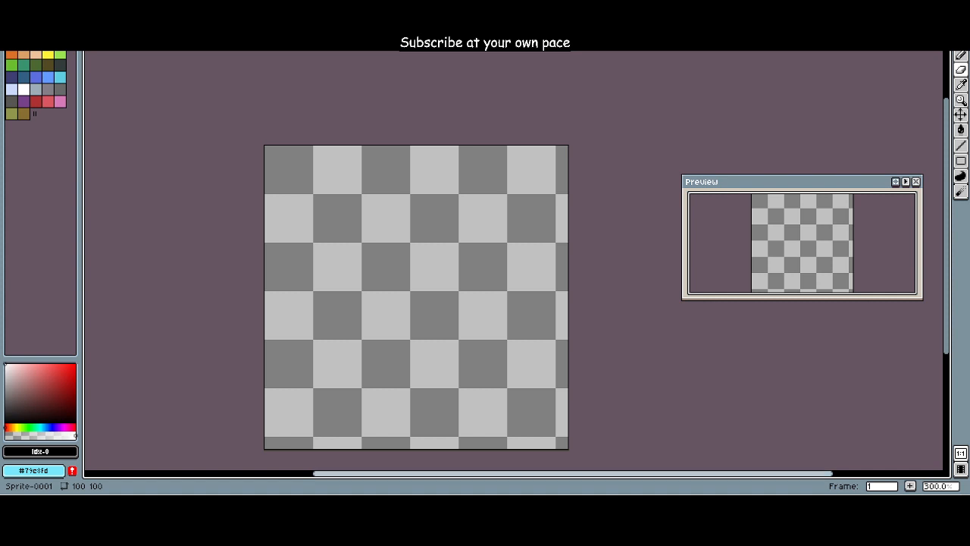
mouse_move(469, 401)
left_mouse_down()
mouse_move(485, 444)
mouse_move(481, 330)
mouse_move(493, 383)
left_mouse_up()
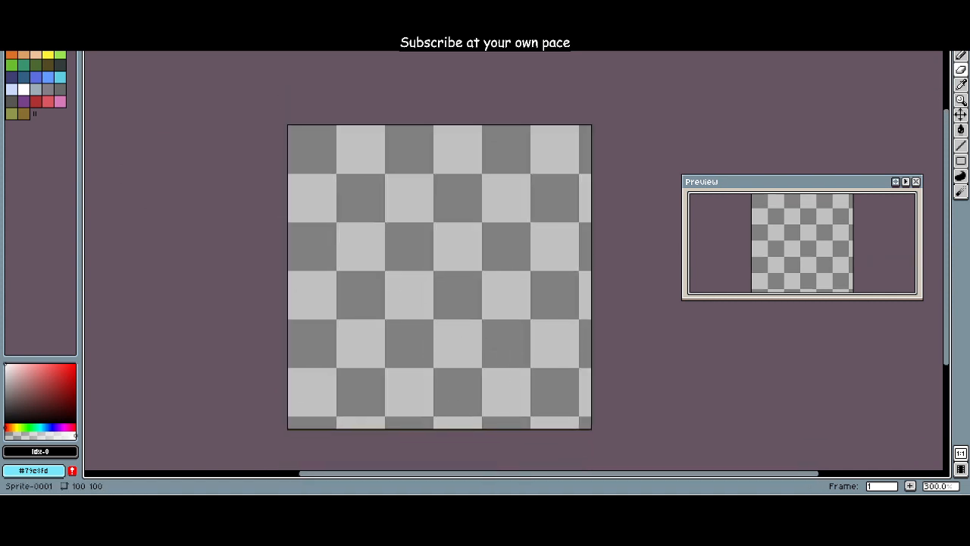
left_click(58, 4)
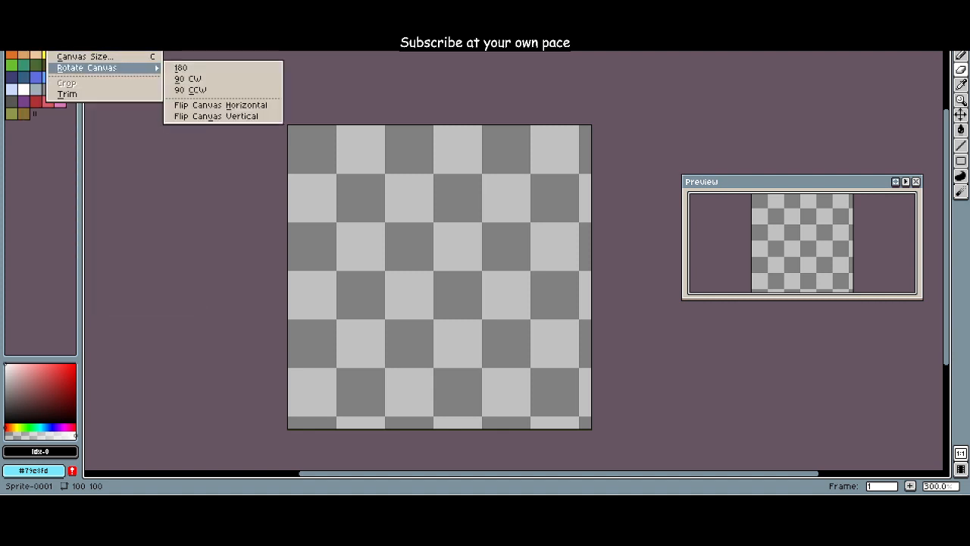
mouse_move(91, 4)
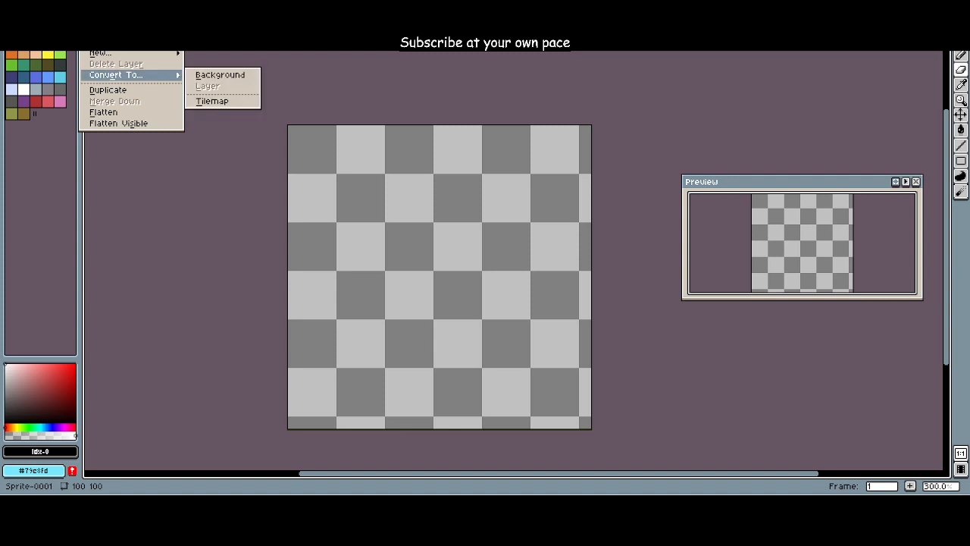
mouse_move(159, 4)
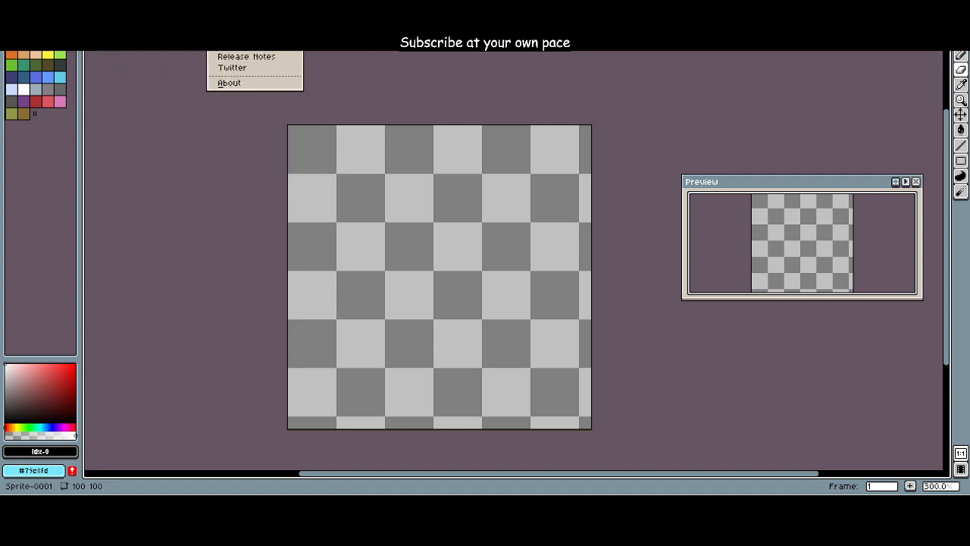
mouse_move(127, 4)
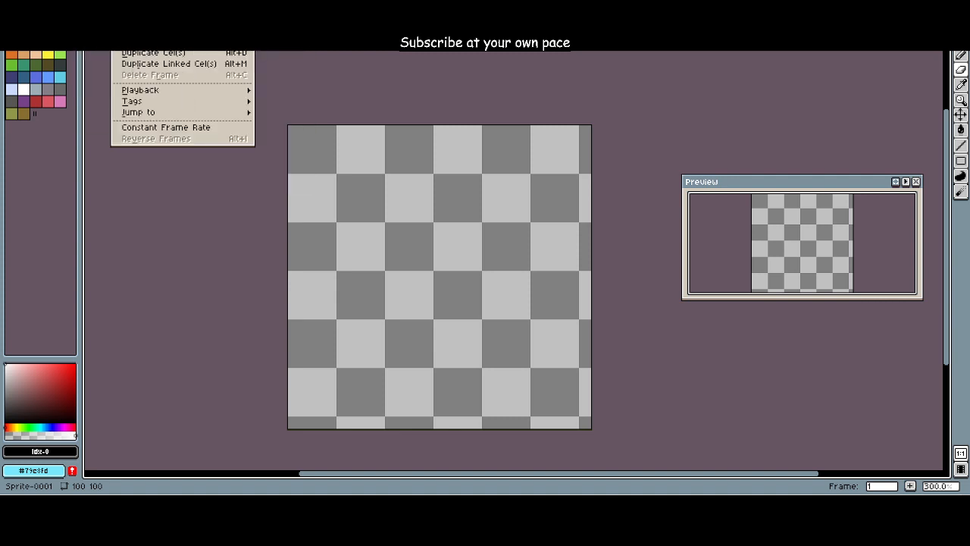
mouse_move(35, 4)
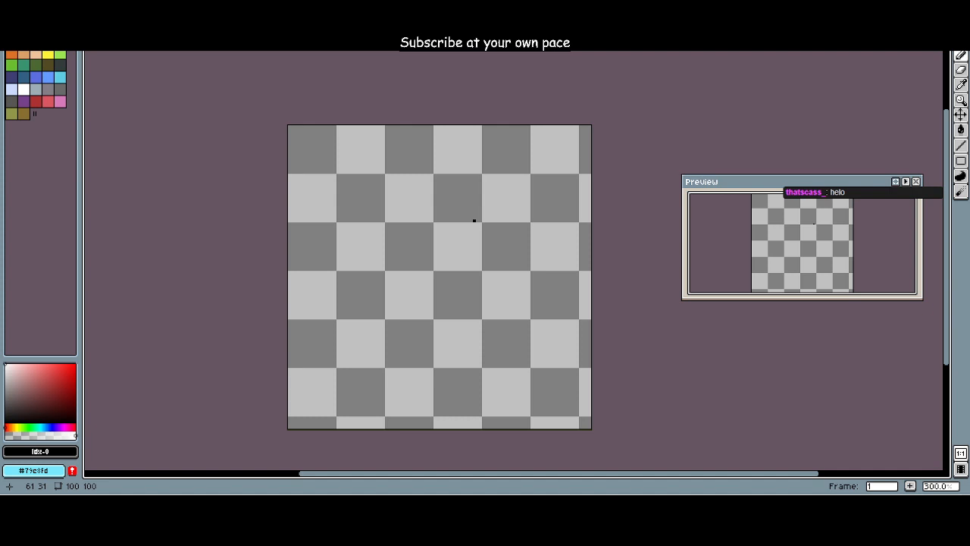
mouse_move(448, 217)
left_mouse_down()
mouse_move(495, 206)
mouse_move(486, 231)
mouse_move(448, 191)
mouse_move(488, 214)
left_mouse_up()
key("e")
key("b")
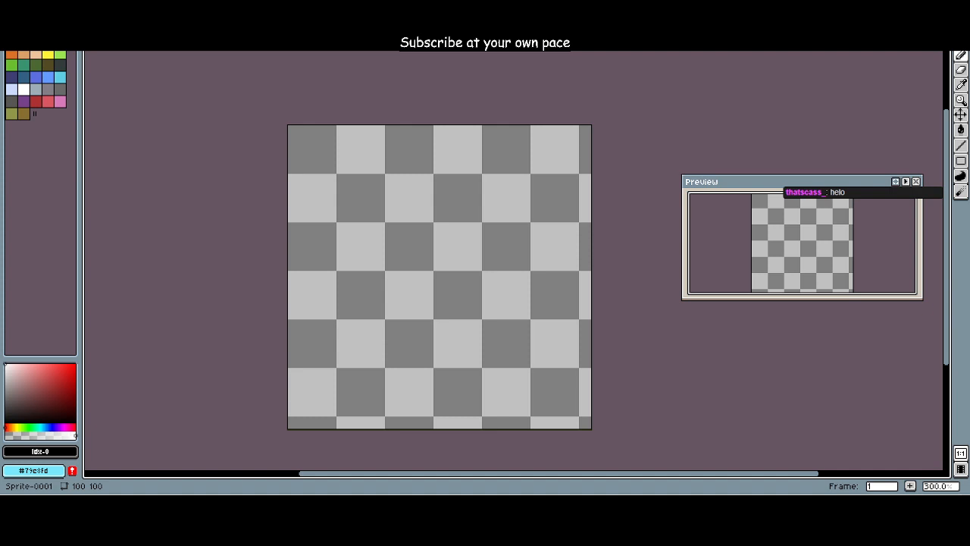
scroll(492, 295, "down", 1)
scroll(485, 273, "up", 2)
scroll(481, 255, "down", 1)
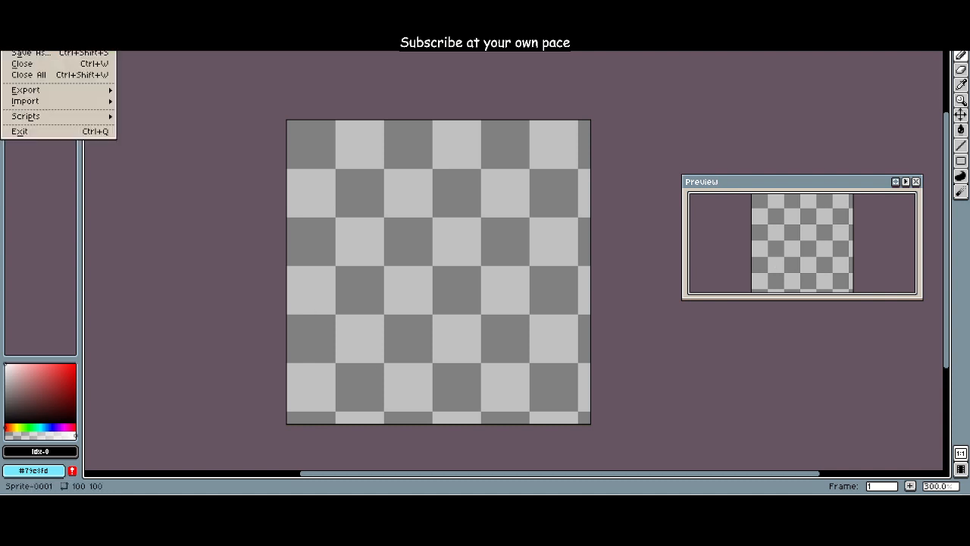
Step: Open the recent file New Dad (First Draft).aseprite to view the portrait, and return to the blank 100 by 100 sprite
mouse_move(45, 27)
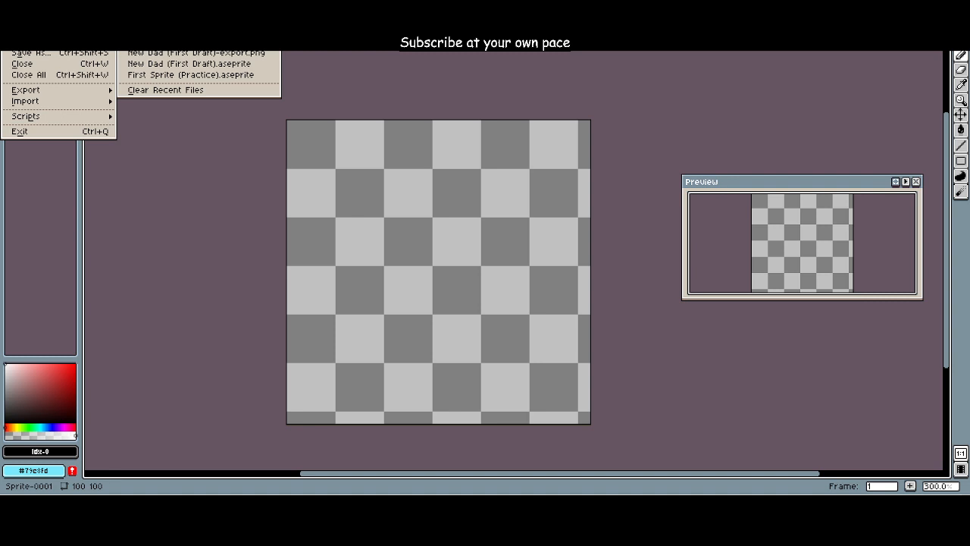
left_click(190, 64)
left_click(91, 11)
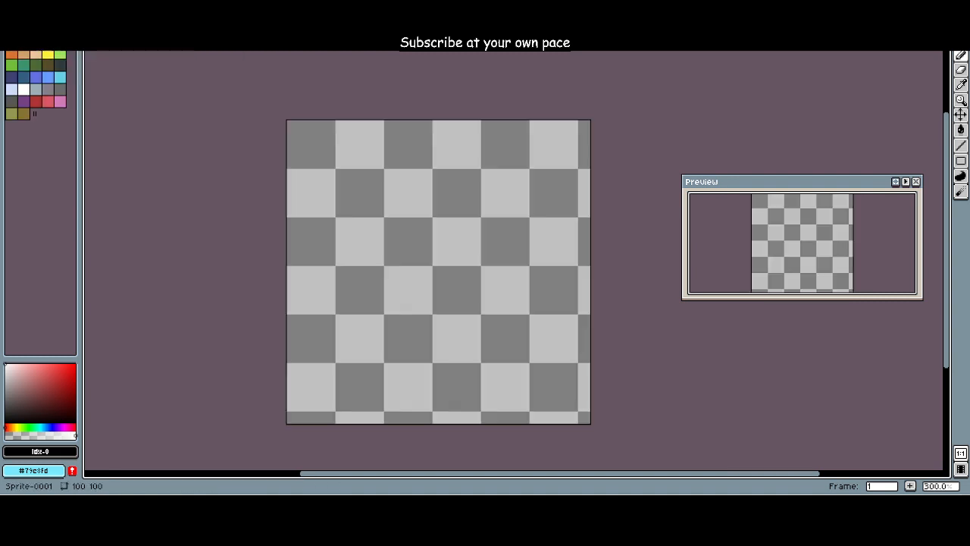
left_click(189, 11)
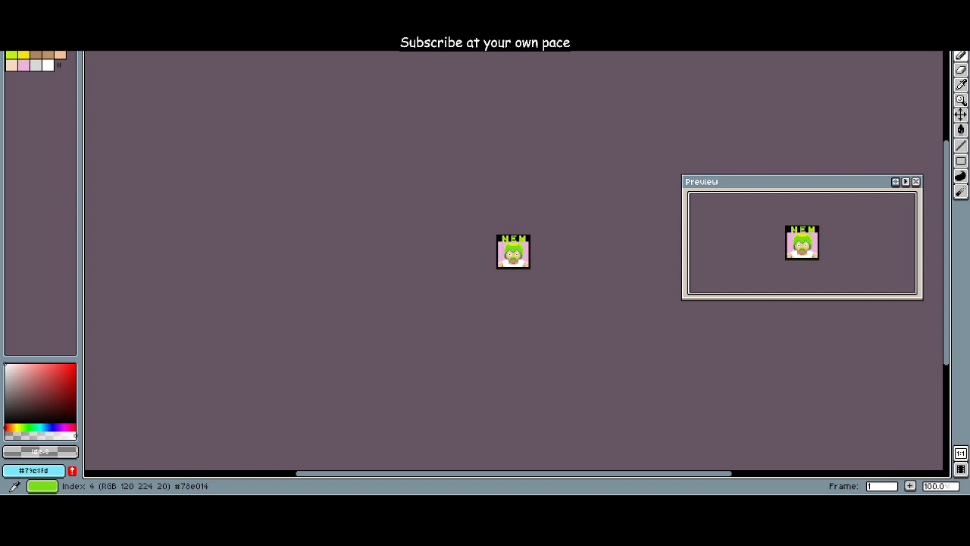
scroll(461, 240, "up", 8)
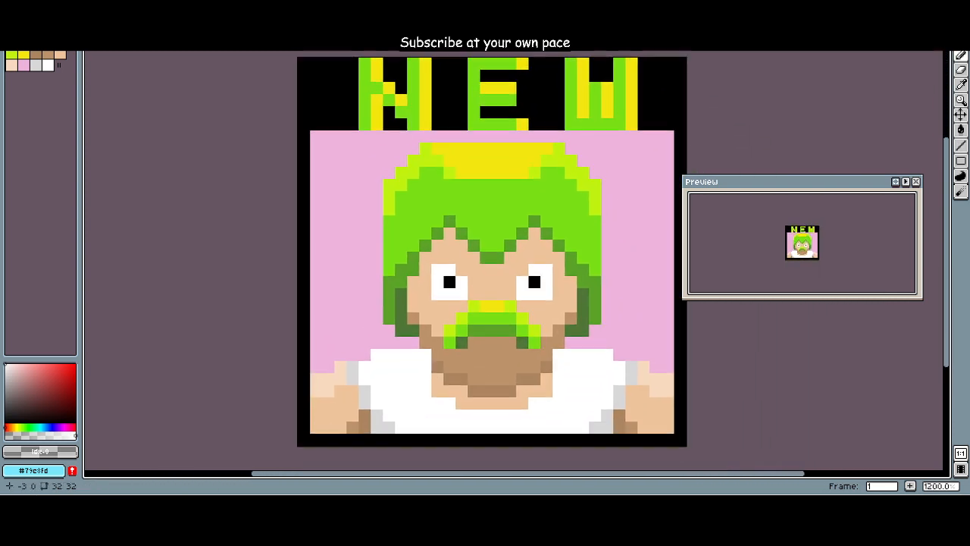
left_click_drag(267, 62, 240, 63)
left_click(91, 11)
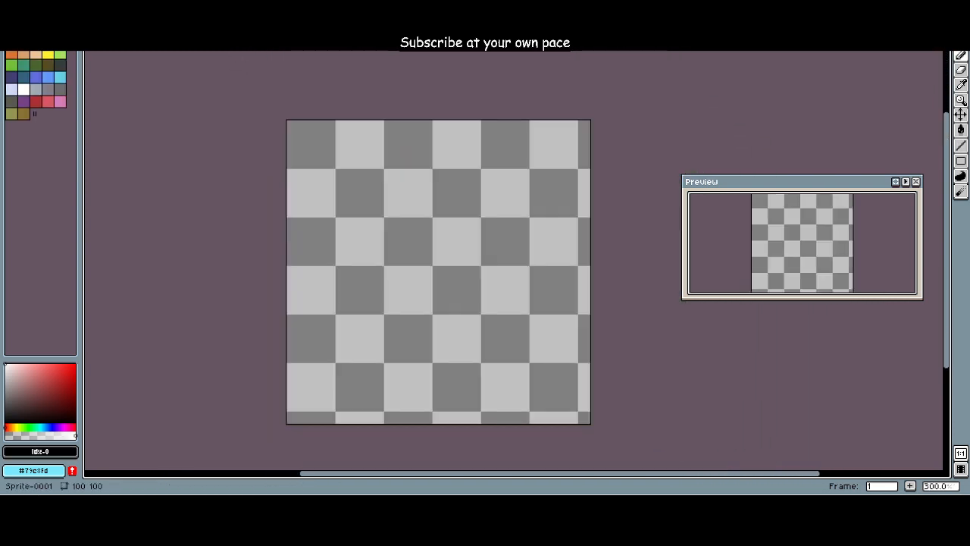
Step: Set the foreground colour to the palette's black, index 0
scroll(171, 99, "up", 1)
left_click_drag(215, 134, 183, 103)
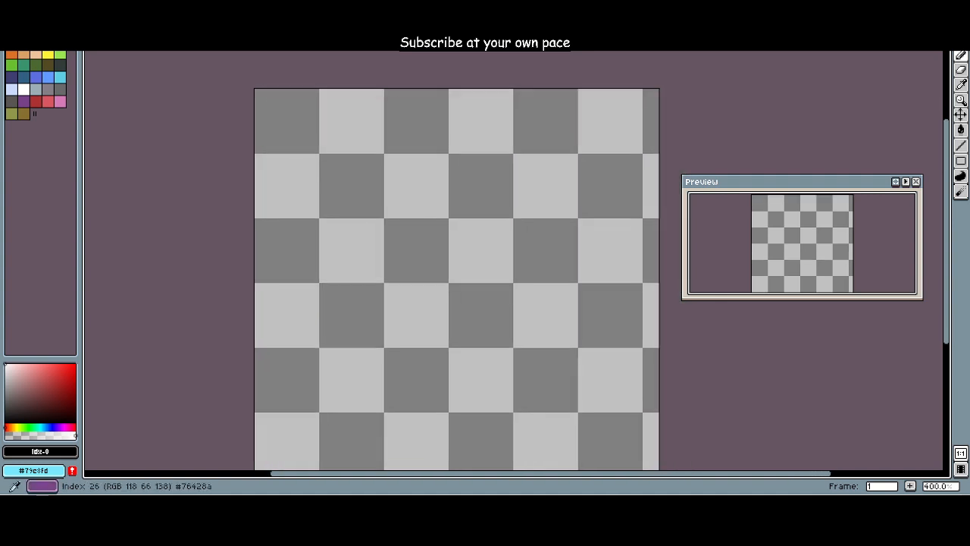
left_click(24, 89)
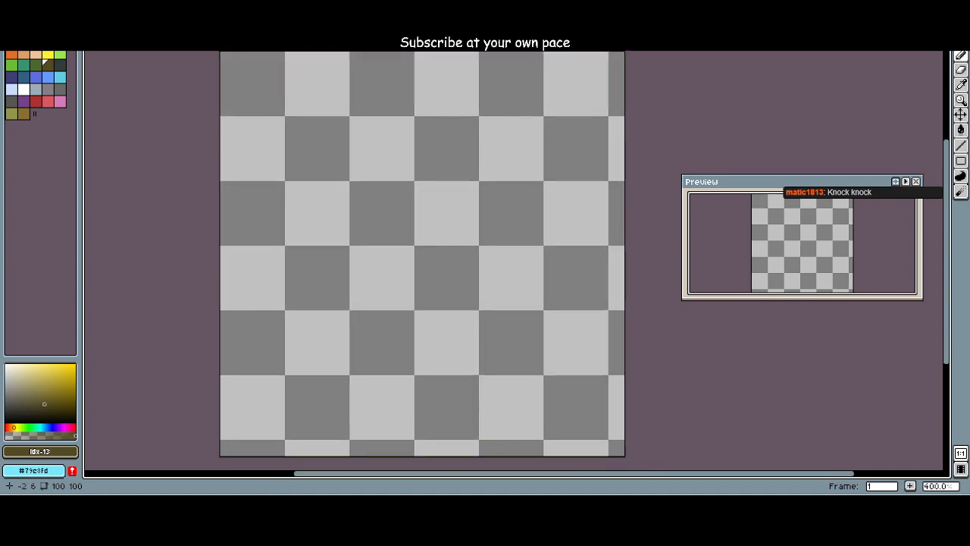
left_click(60, 54)
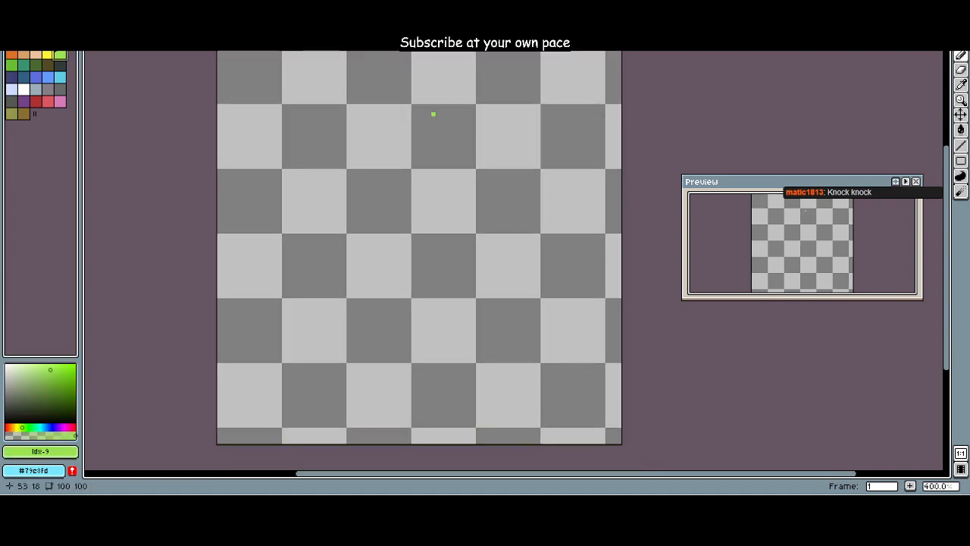
left_click(12, 43)
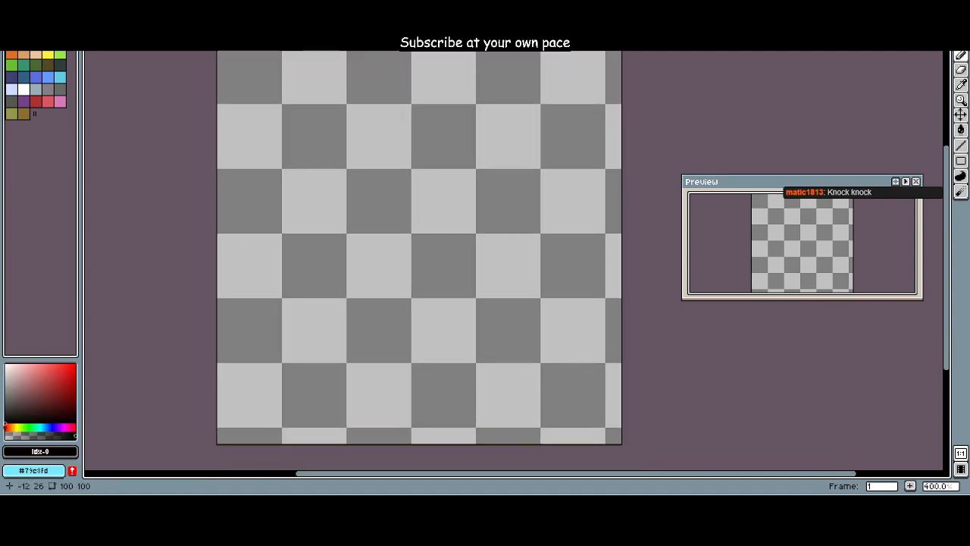
Step: Enlarge the round Pencil brush and paint the entire canvas black
scroll(236, 175, "down", 1)
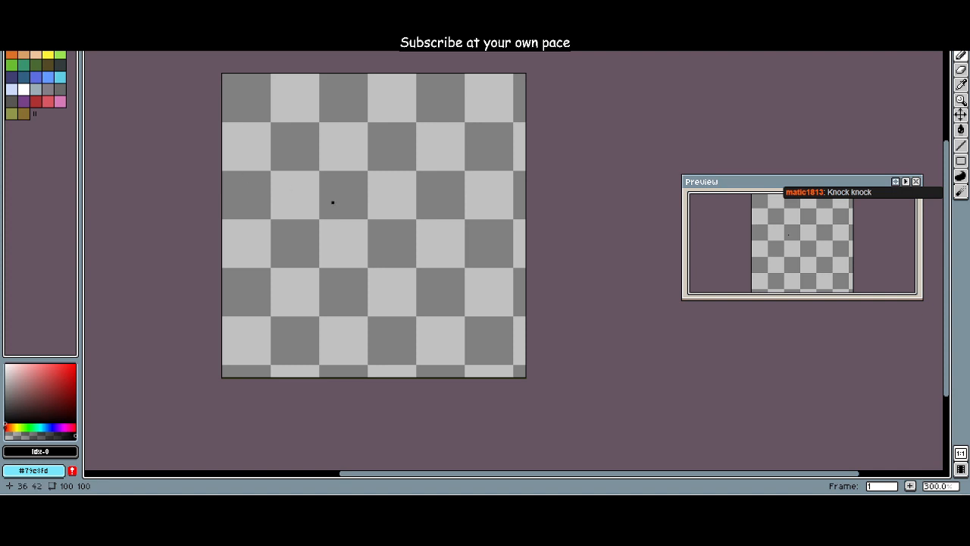
scroll(339, 196, "down", 18, "ctrl")
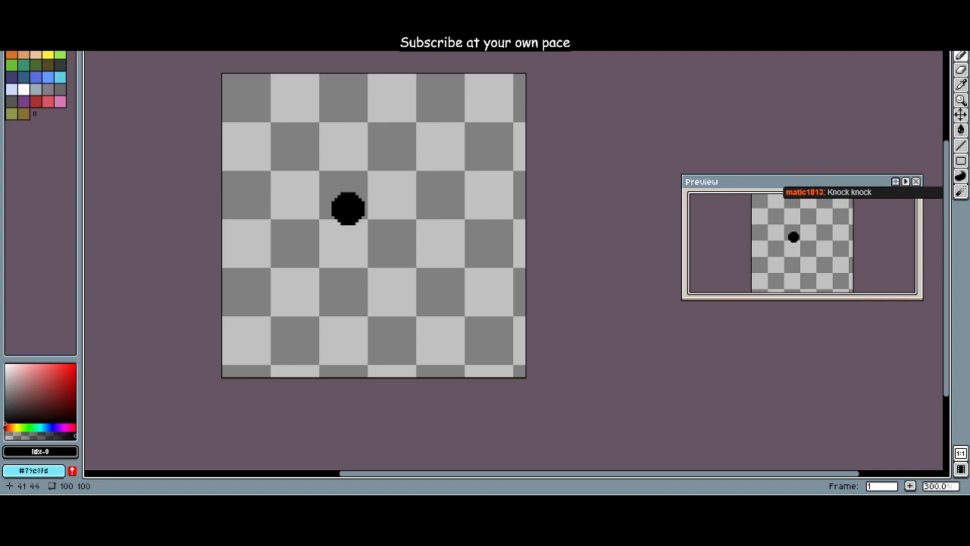
scroll(338, 201, "up", 1)
scroll(322, 193, "up", 4)
scroll(297, 177, "down", 6)
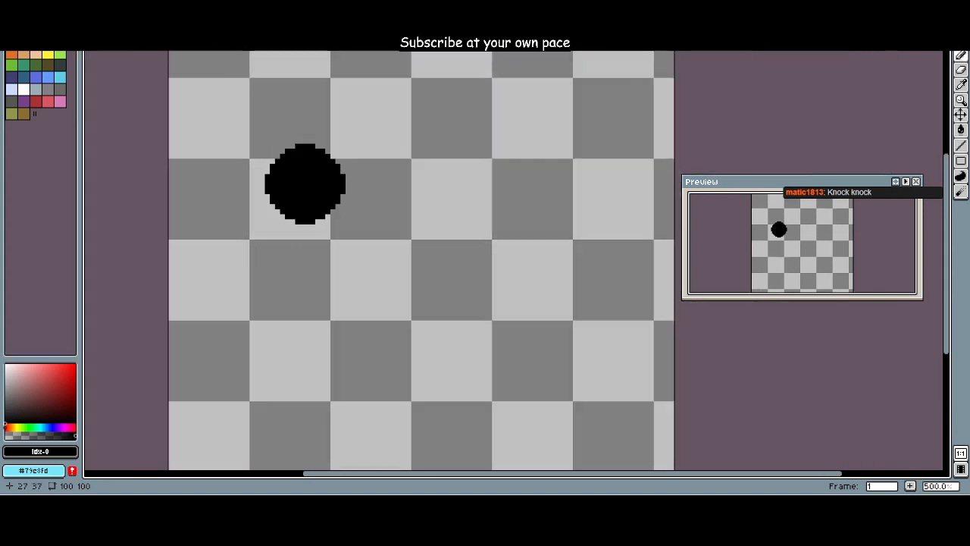
scroll(307, 184, "down", 10, "ctrl")
mouse_move(263, 128)
left_mouse_down()
mouse_move(360, 125)
mouse_move(376, 202)
mouse_move(267, 254)
mouse_move(394, 288)
left_mouse_up()
left_click_drag(246, 147, 285, 181)
scroll(293, 185, "up", 3)
scroll(293, 185, "down", 2)
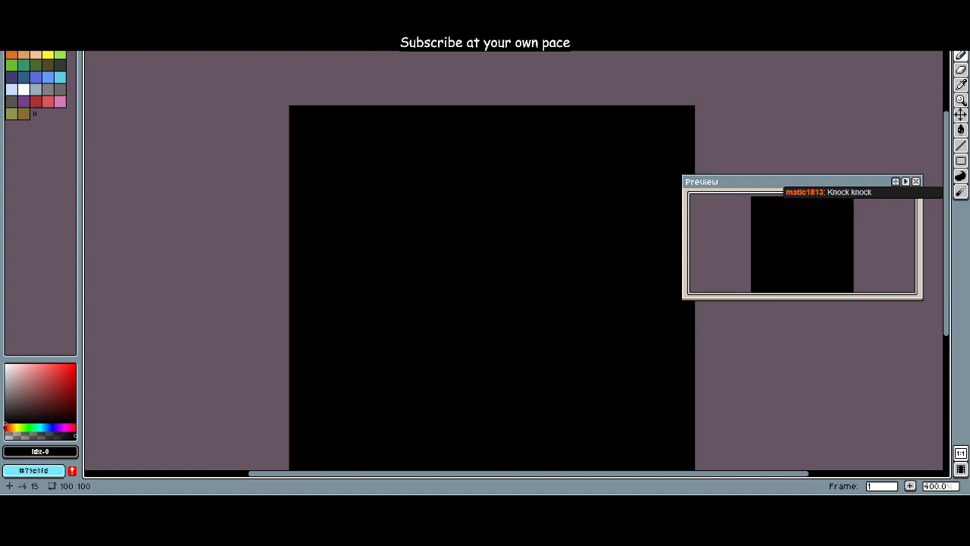
Step: Set the foreground colour to white, index 21, and shrink the Pencil brush to a single pixel
left_click(24, 88)
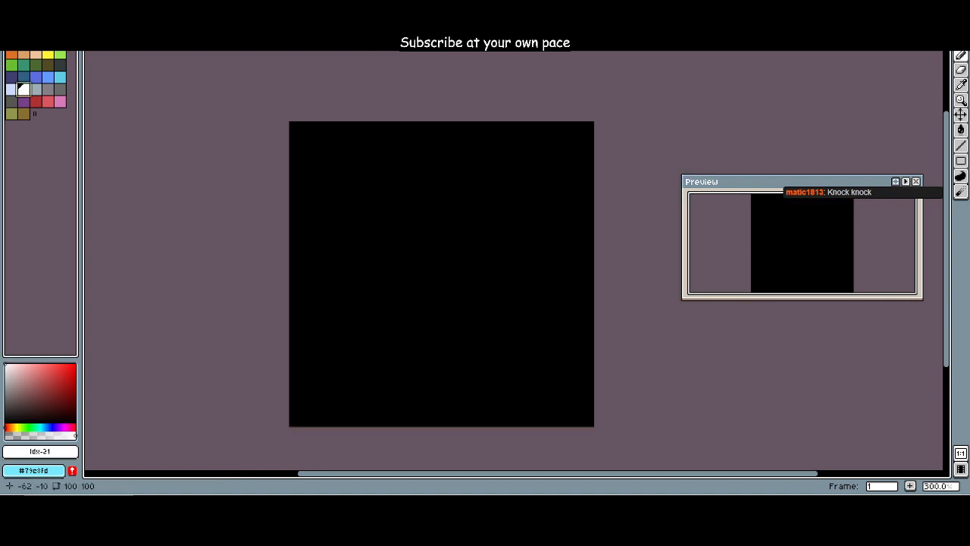
left_click(463, 155)
scroll(464, 158, "up", 18)
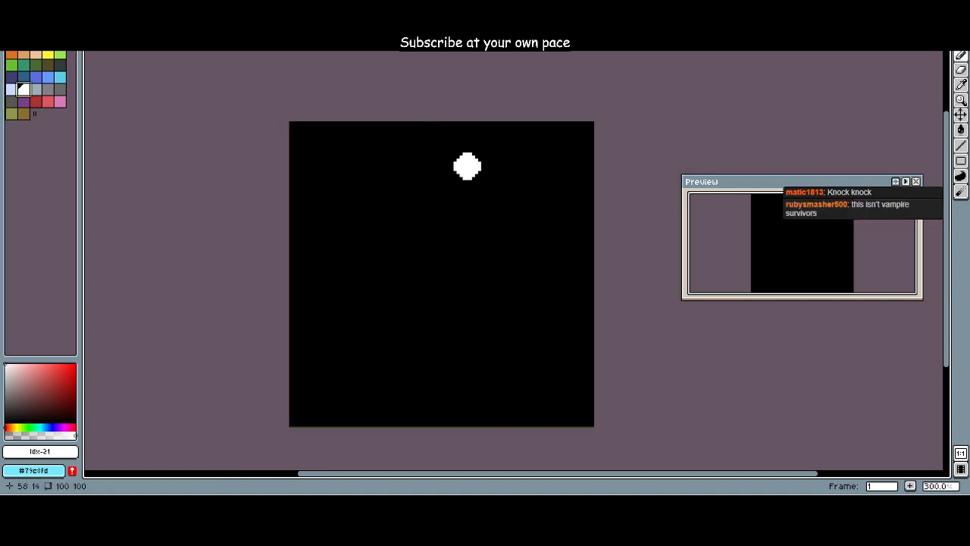
scroll(466, 166, "down", 16)
scroll(464, 166, "up", 20)
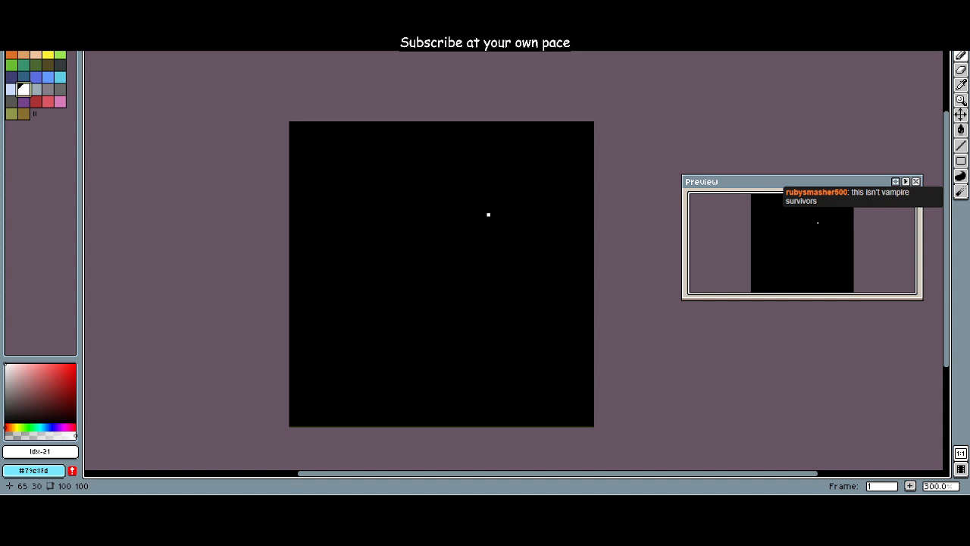
Step: Draw a small solid white patch with the single-pixel Pencil in the upper-right part of the black canvas
scroll(494, 219, "up", 1)
left_click_drag(478, 225, 534, 177)
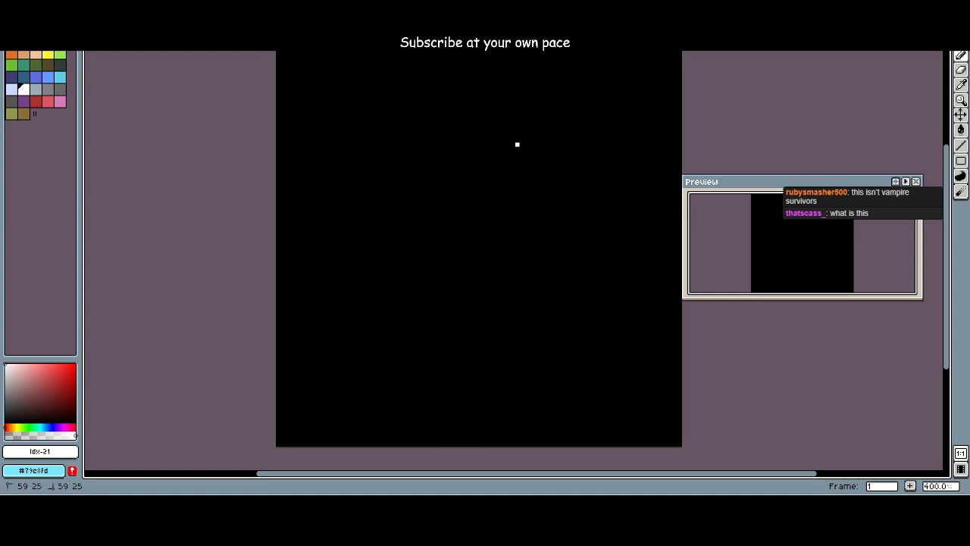
left_click_drag(517, 144, 530, 144)
mouse_move(538, 148)
left_mouse_down()
mouse_move(520, 148)
mouse_move(546, 156)
mouse_move(535, 163)
left_mouse_up()
left_click(546, 164)
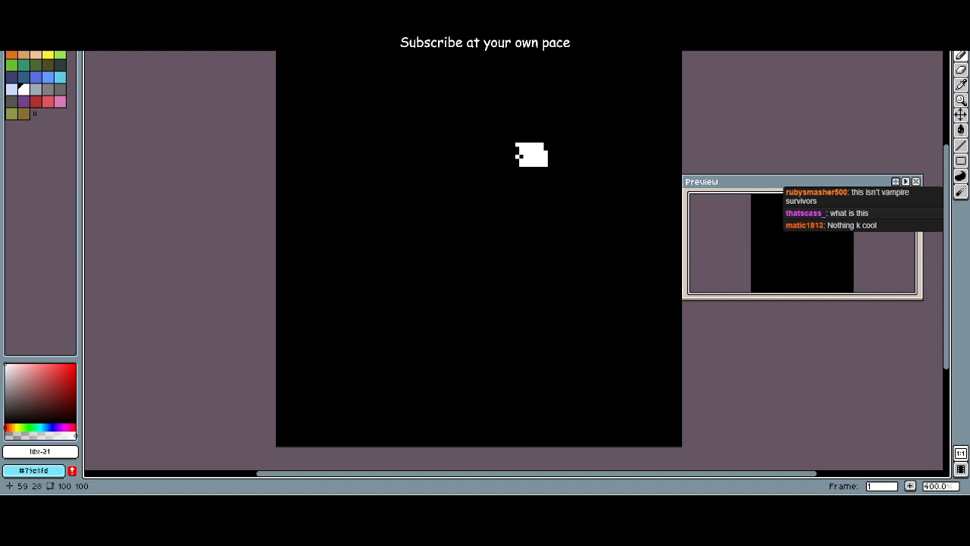
Step: Set the foreground colour to black, index 0, and paint over the small white patch
left_click(12, 42)
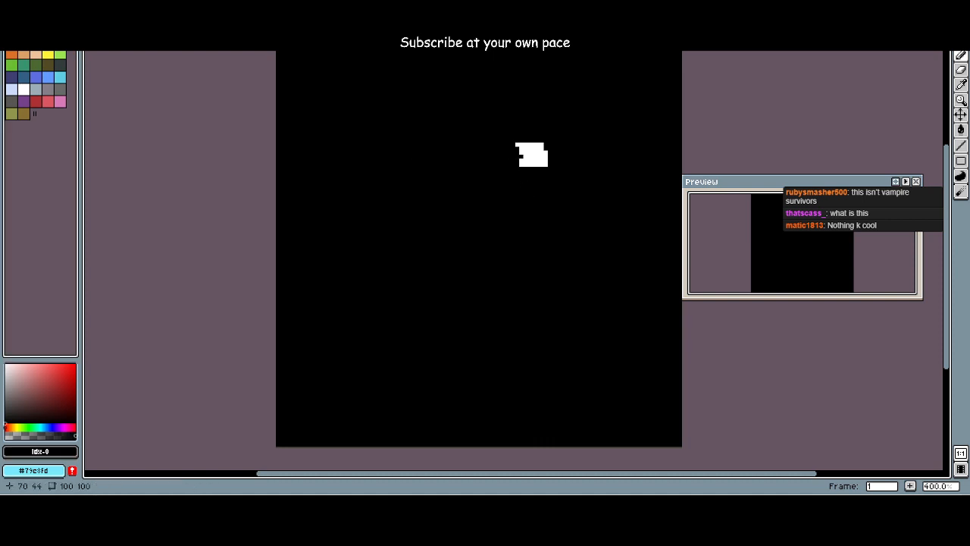
scroll(549, 213, "up", 1)
mouse_move(541, 147)
left_mouse_down()
mouse_move(546, 137)
mouse_move(495, 147)
mouse_move(542, 137)
mouse_move(500, 128)
mouse_move(465, 137)
left_mouse_up()
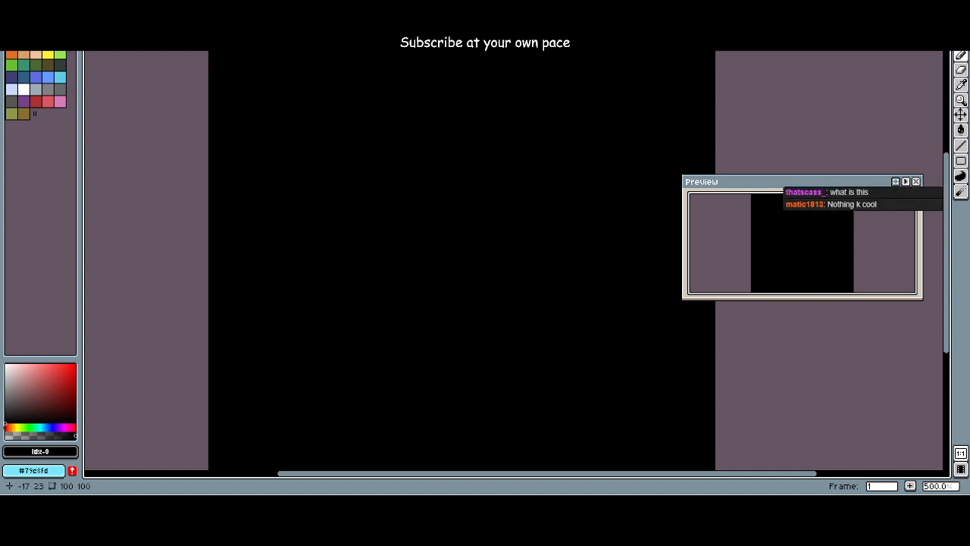
Step: Set the foreground colour to white, index 21, and resize the Preview window to be narrower and slightly taller
left_click(23, 89)
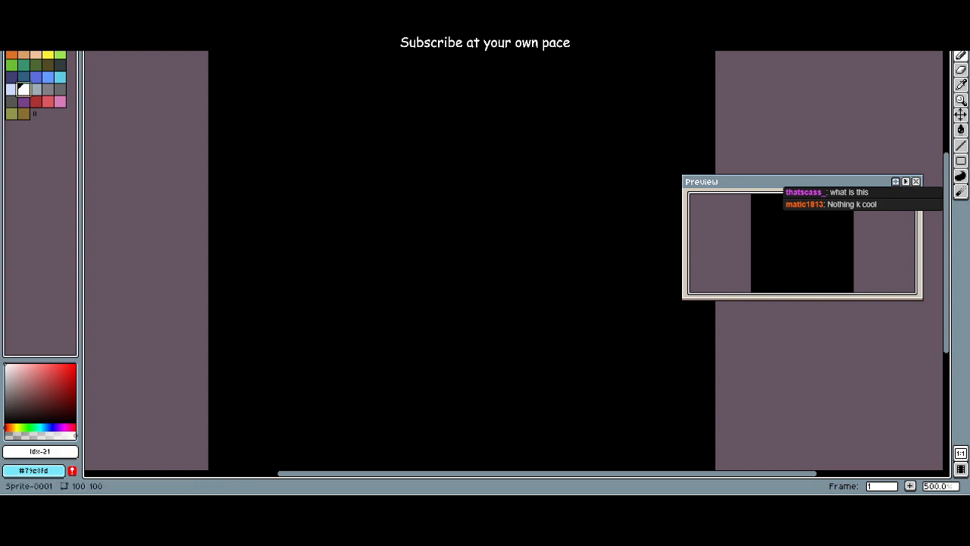
mouse_move(788, 177)
left_mouse_down()
mouse_move(789, 156)
mouse_move(788, 195)
mouse_move(788, 154)
left_mouse_up()
left_click_drag(684, 227, 786, 227)
scroll(701, 216, "down", 1)
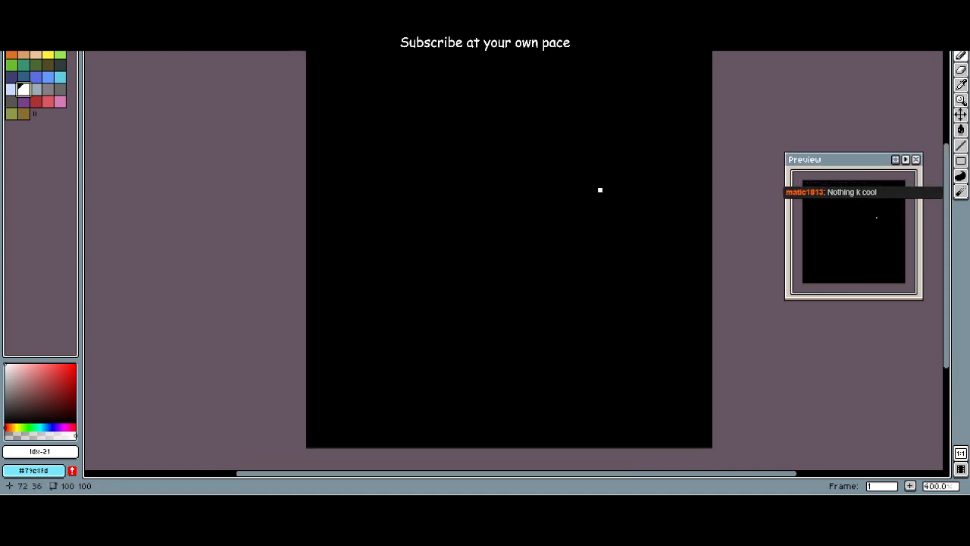
Step: Try larger Pencil sizes, return to a single pixel and sketch a rough white looping oval near the canvas centre
scroll(551, 178, "down", 14, "ctrl")
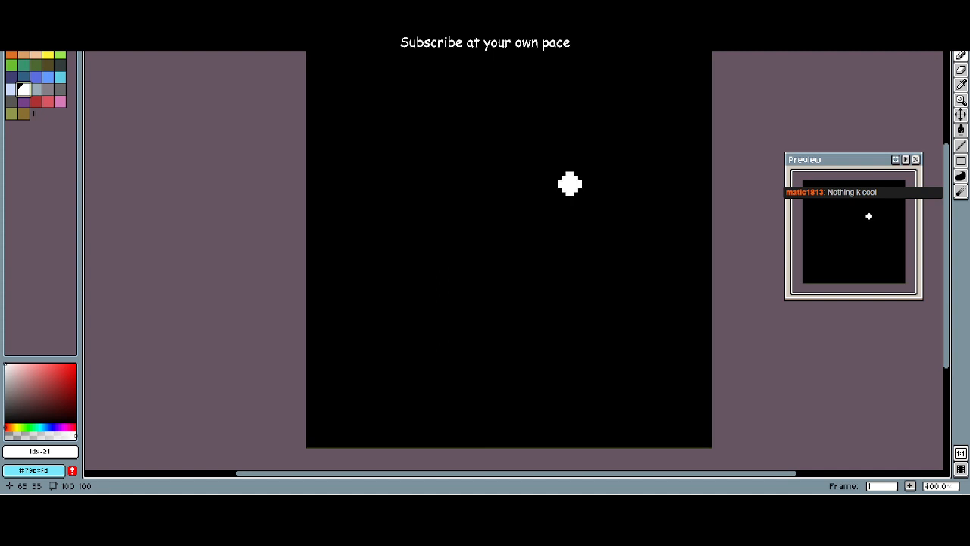
scroll(576, 185, "down", 18, "ctrl")
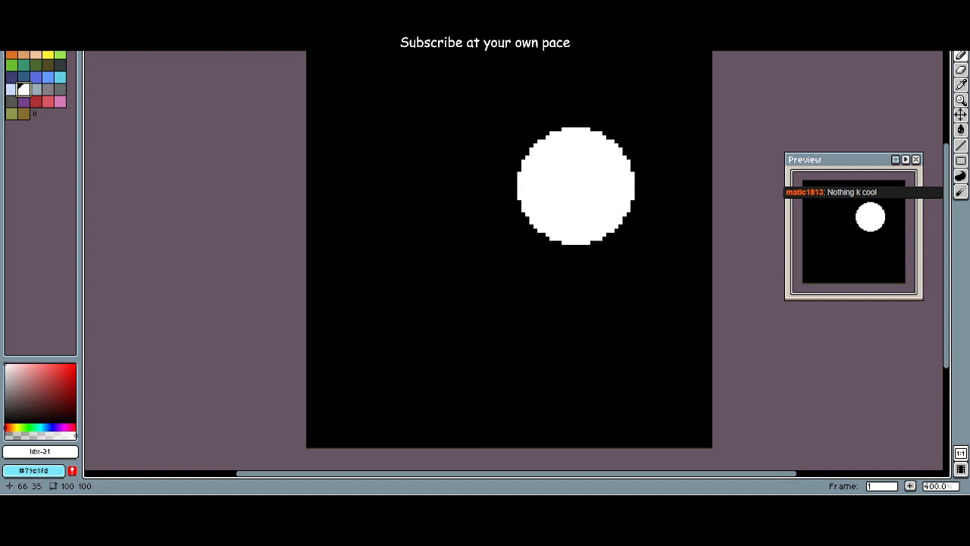
scroll(539, 167, "up", 20, "ctrl")
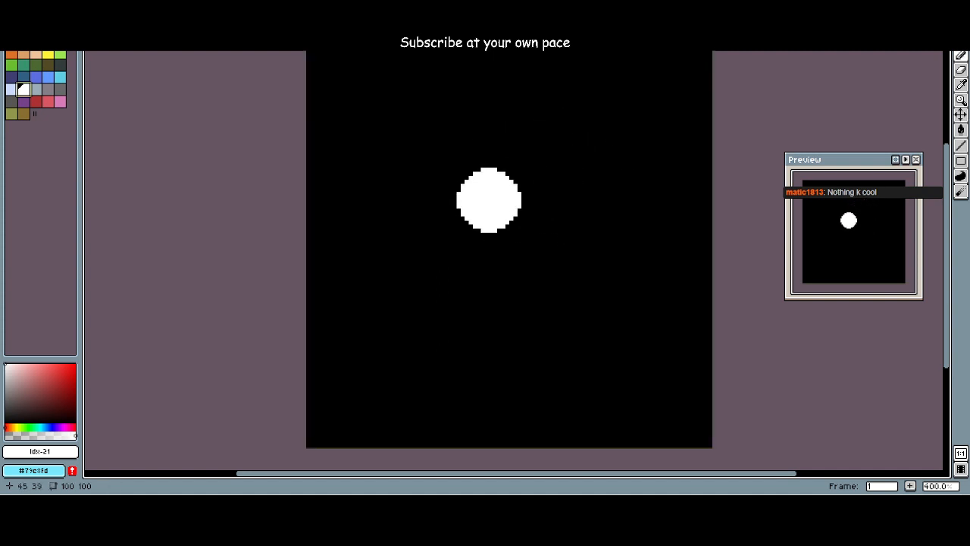
scroll(479, 206, "up", 12, "ctrl")
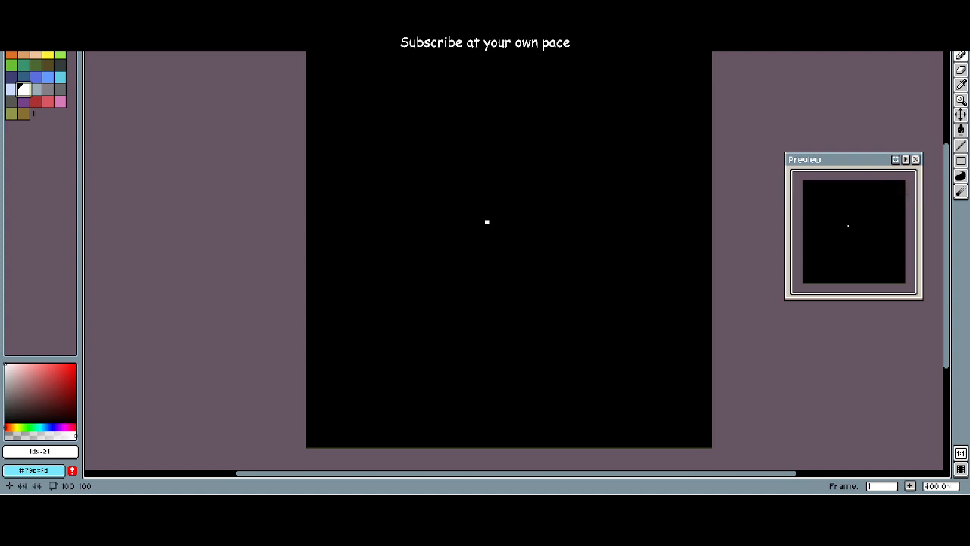
mouse_move(467, 286)
left_mouse_down()
mouse_move(462, 185)
mouse_move(452, 227)
mouse_move(464, 199)
mouse_move(474, 206)
mouse_move(455, 282)
left_mouse_up()
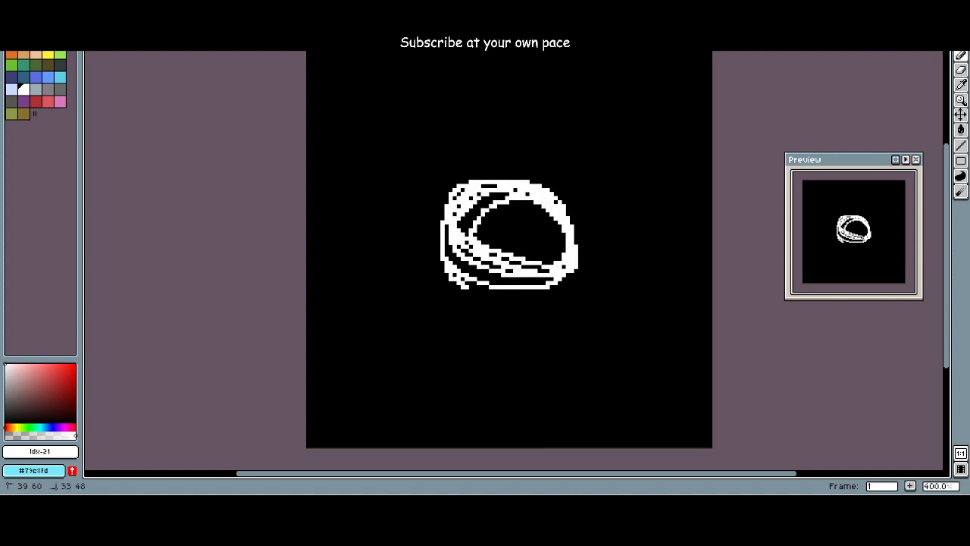
left_click_drag(443, 237, 471, 205)
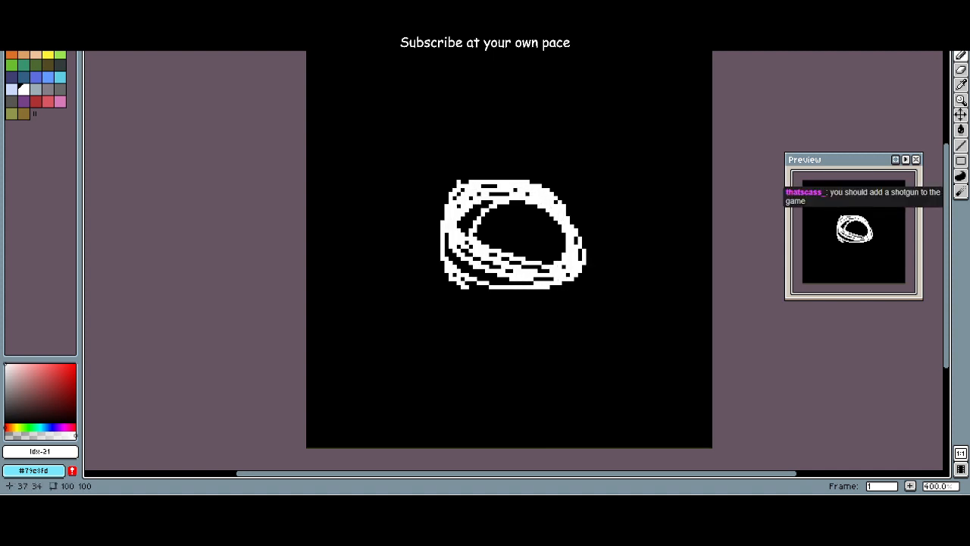
Step: Erase the white oval with the large round Eraser
key("e")
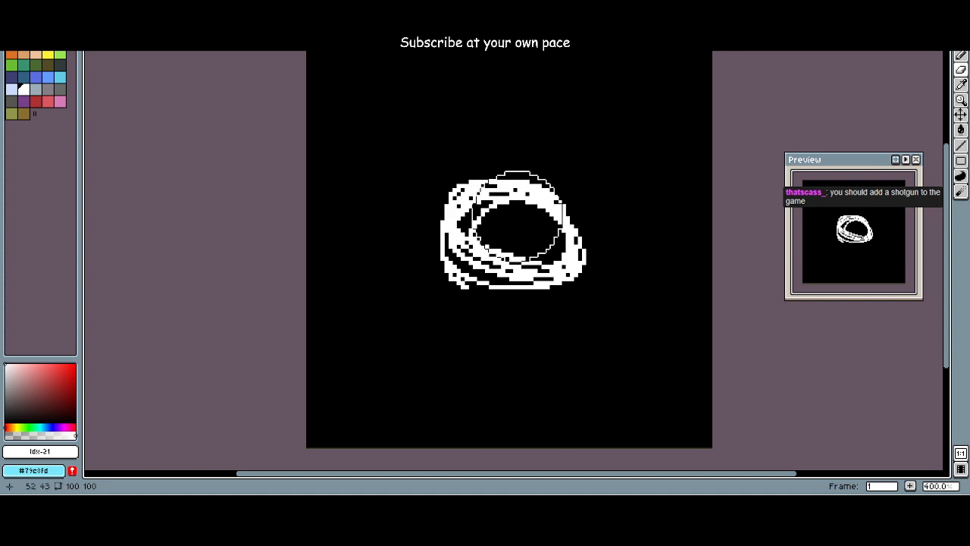
mouse_move(533, 216)
left_mouse_down()
mouse_move(500, 195)
mouse_move(492, 248)
mouse_move(444, 255)
mouse_move(369, 220)
left_mouse_up()
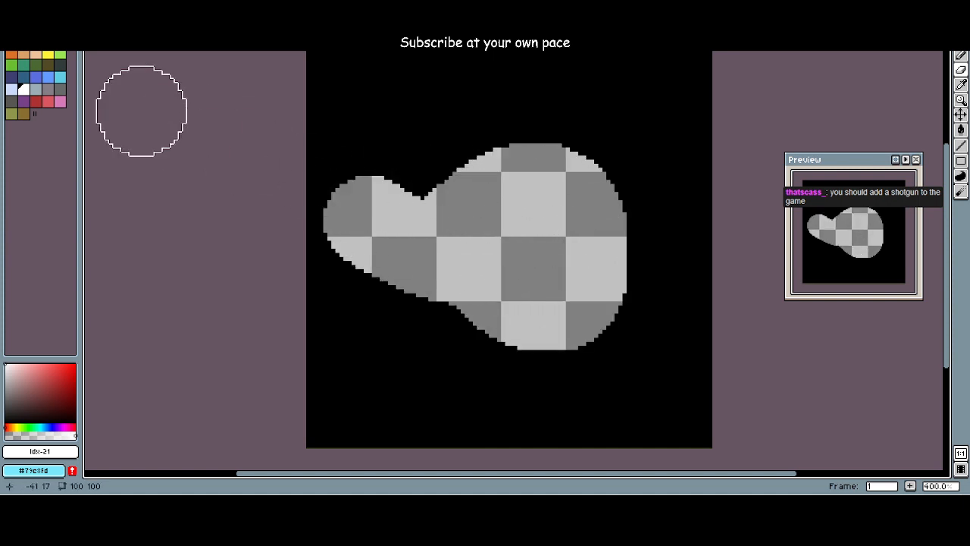
mouse_move(454, 189)
left_mouse_down()
mouse_move(421, 180)
mouse_move(461, 274)
left_mouse_up()
Step: Fill the erased transparent area with black, index 0, using an enlarged round Pencil
key("b")
scroll(434, 235, "down", 20)
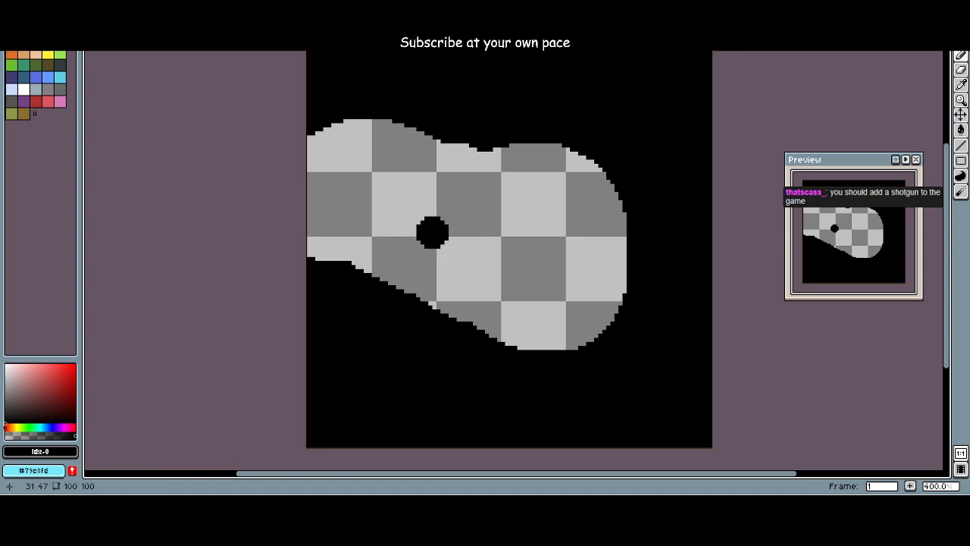
mouse_move(417, 243)
left_mouse_down()
mouse_move(352, 118)
mouse_move(520, 266)
mouse_move(504, 315)
mouse_move(625, 323)
mouse_move(547, 222)
left_mouse_up()
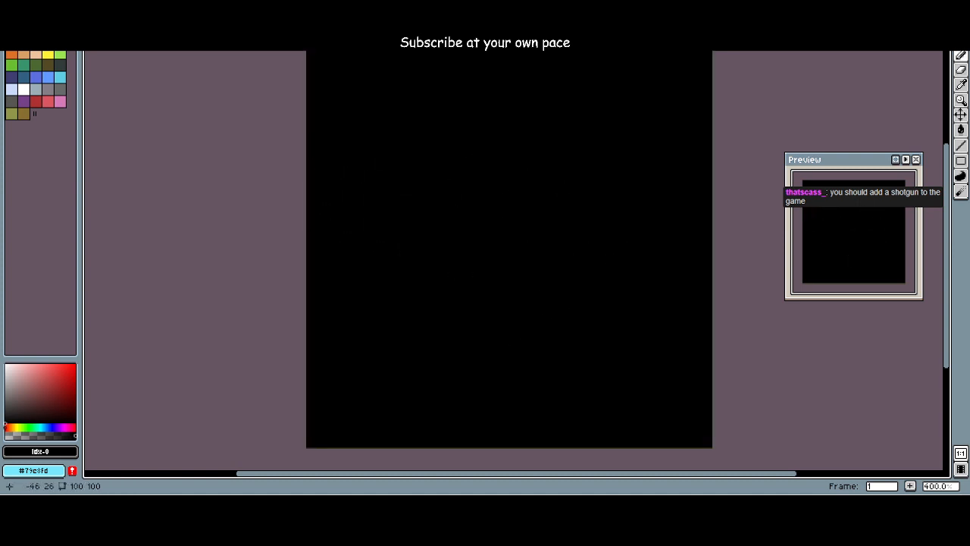
Step: Sketch a tilted oval of overlapping loops above the canvas centre with a single-pixel Pencil in white, index 21
left_click(23, 89)
left_click(534, 277)
scroll(534, 277, "up", 20)
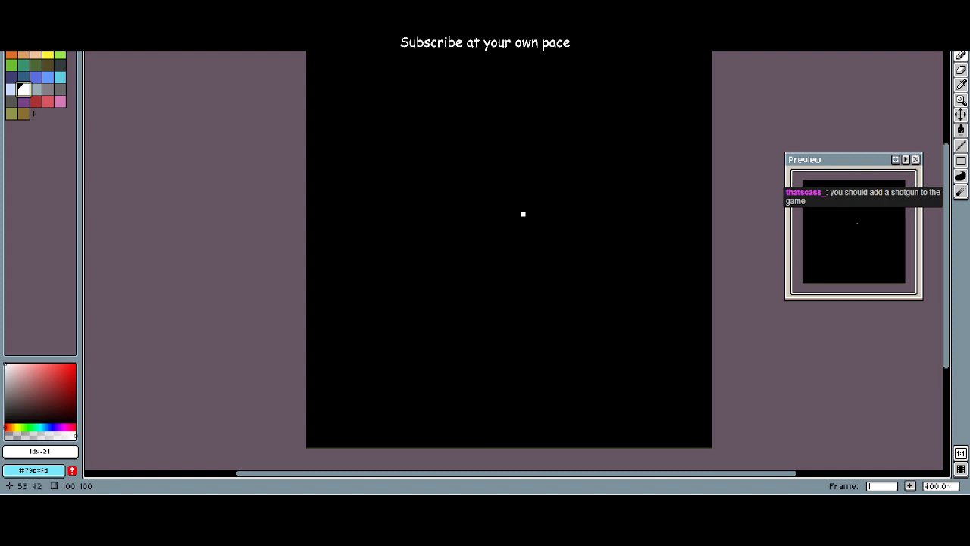
mouse_move(483, 259)
left_mouse_down()
mouse_move(453, 228)
mouse_move(485, 261)
mouse_move(531, 258)
mouse_move(495, 262)
left_mouse_up()
mouse_move(564, 214)
left_mouse_down()
mouse_move(507, 250)
mouse_move(494, 241)
left_mouse_up()
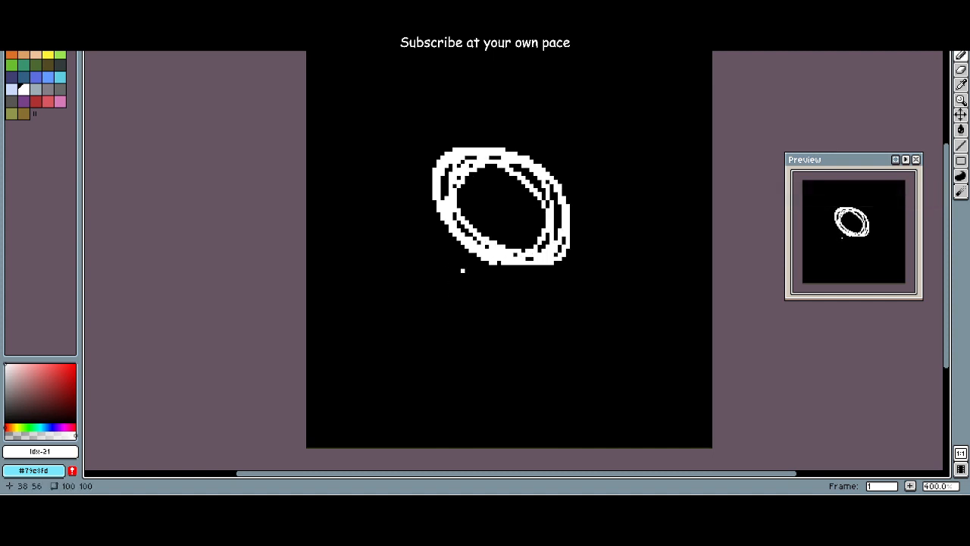
Step: Paint over the tilted white oval in black, index 0, with an enlarged Pencil
scroll(420, 191, "down", 2)
scroll(431, 205, "up", 1)
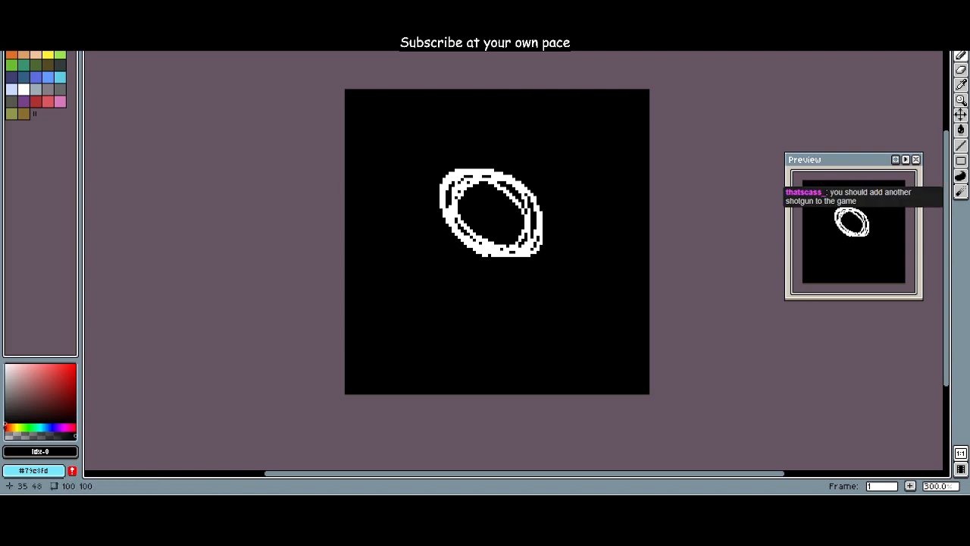
scroll(462, 240, "down", 8, "ctrl")
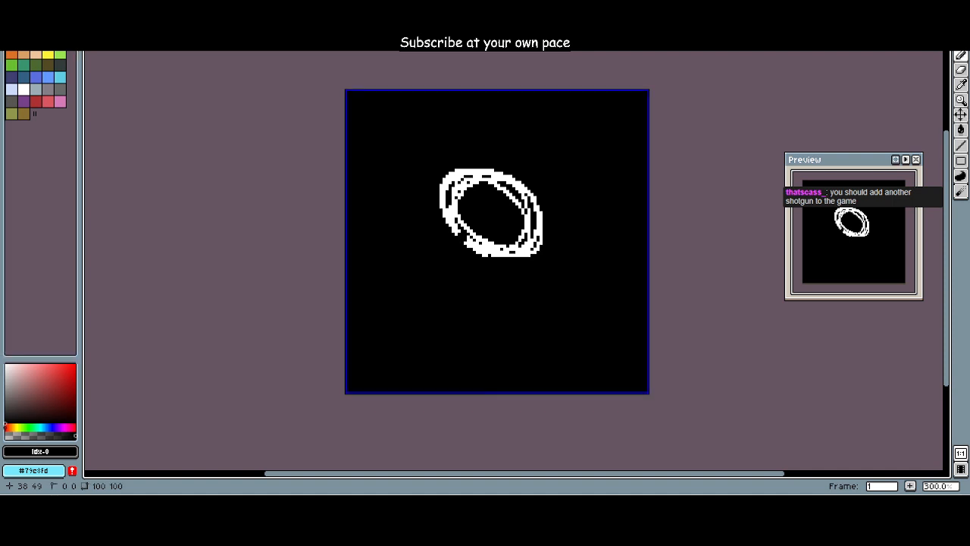
mouse_move(456, 201)
left_mouse_down()
mouse_move(515, 266)
mouse_move(459, 177)
mouse_move(526, 234)
mouse_move(500, 232)
left_mouse_up()
Step: Using a single-pixel white Pencil, sketch a round head at the top of the canvas and a tilted oval torso beneath it
left_click(23, 90)
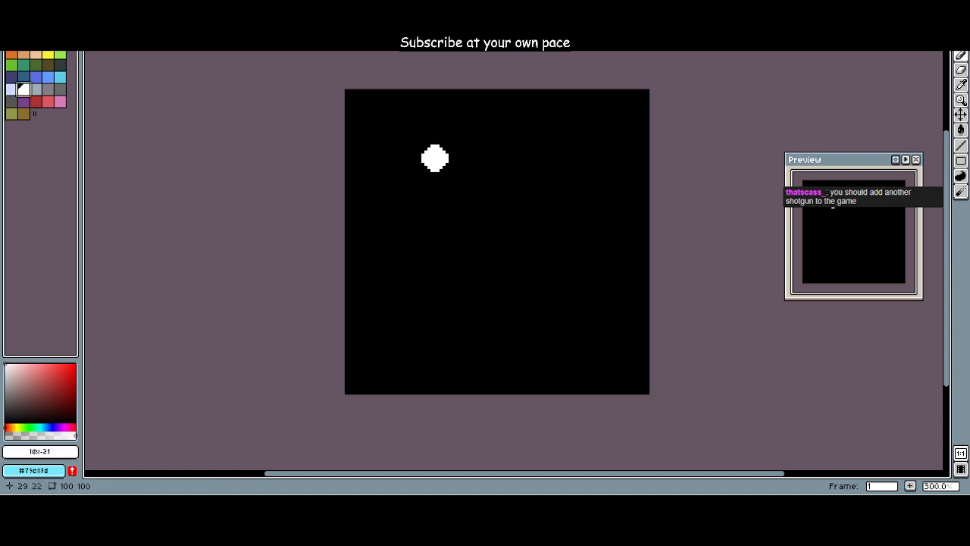
scroll(454, 166, "up", 8, "ctrl")
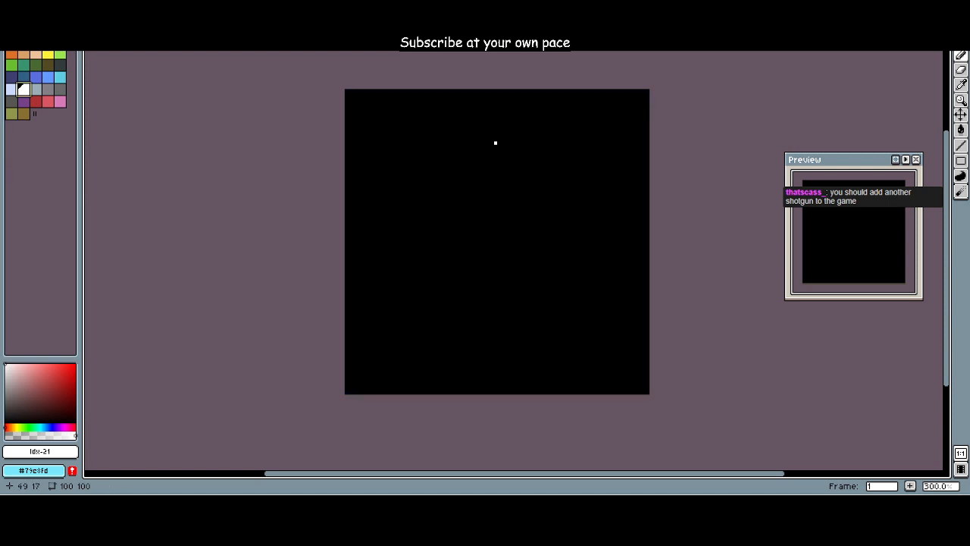
mouse_move(495, 143)
left_mouse_down()
mouse_move(472, 150)
mouse_move(532, 149)
mouse_move(482, 157)
mouse_move(486, 111)
mouse_move(475, 161)
mouse_move(536, 140)
mouse_move(483, 148)
mouse_move(513, 98)
mouse_move(495, 151)
left_mouse_up()
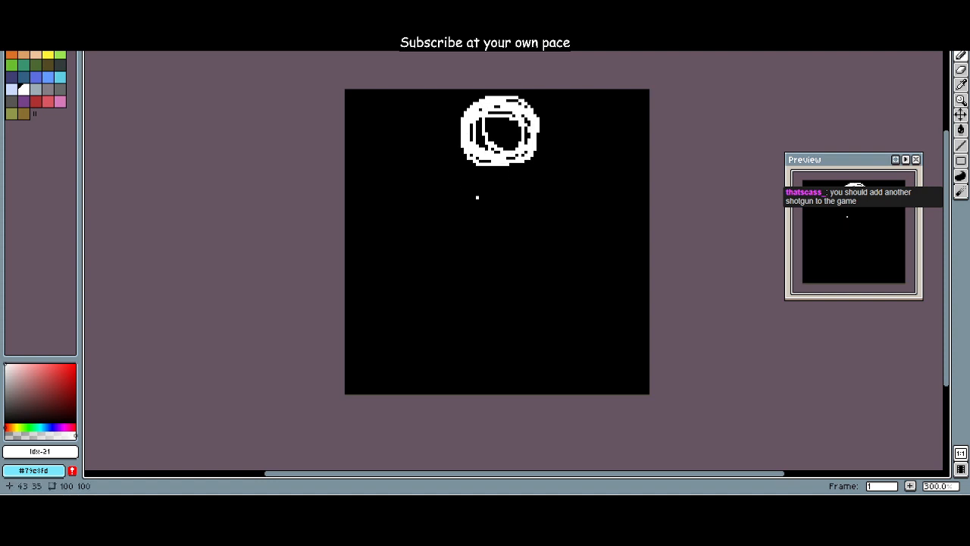
mouse_move(496, 234)
left_mouse_down()
mouse_move(477, 168)
mouse_move(504, 239)
mouse_move(516, 189)
mouse_move(473, 182)
left_mouse_up()
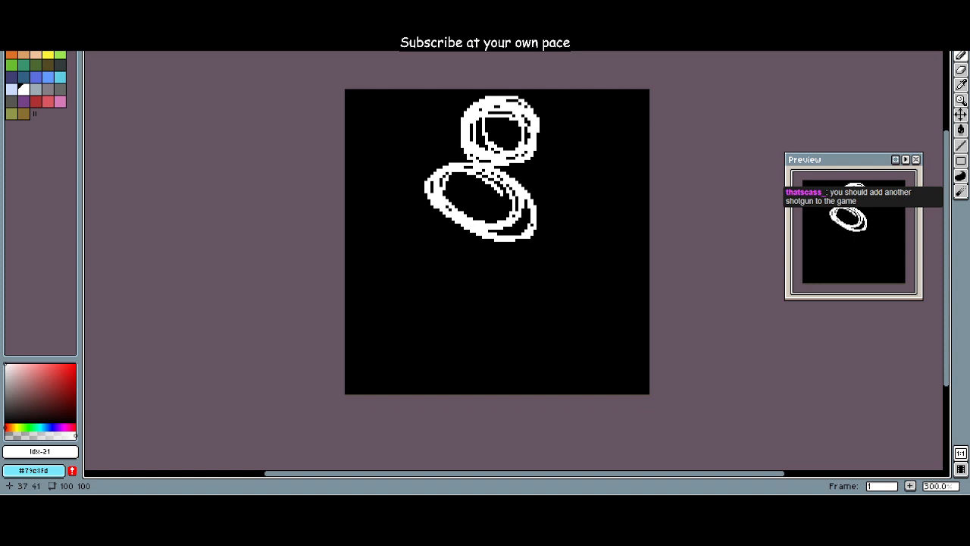
Step: Sketch an arm of linked small ovals reaching out from the torso's lower right and ending in a raised round fist
mouse_move(547, 246)
left_mouse_down()
mouse_move(540, 232)
mouse_move(562, 255)
mouse_move(561, 231)
mouse_move(522, 244)
mouse_move(583, 247)
mouse_move(586, 234)
mouse_move(566, 240)
left_mouse_up()
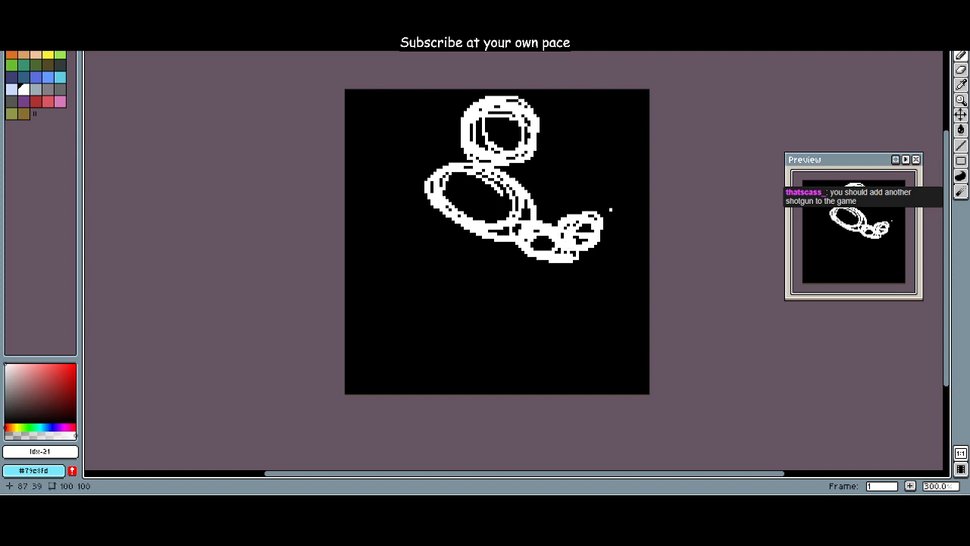
mouse_move(603, 206)
left_mouse_down()
mouse_move(588, 186)
mouse_move(607, 217)
left_mouse_up()
left_click_drag(580, 187, 580, 212)
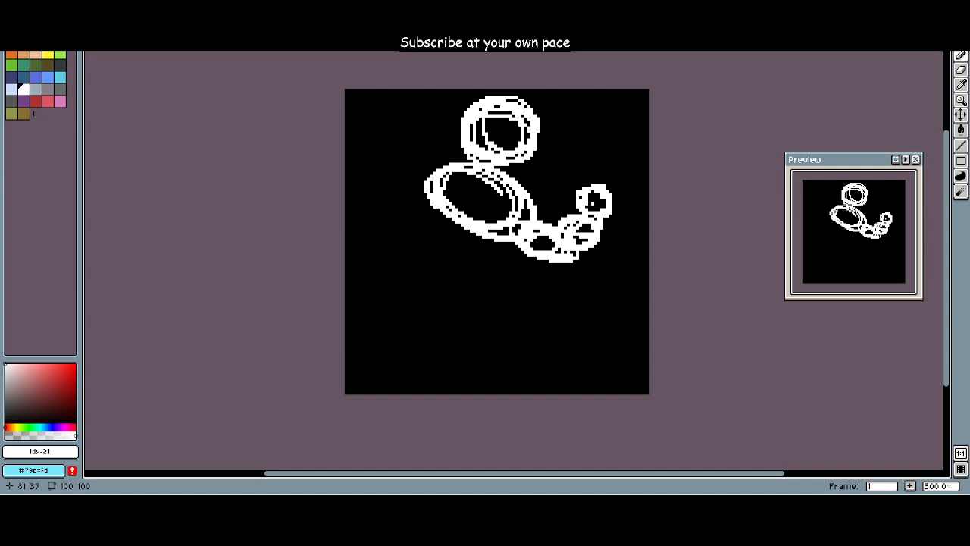
key("ctrl+z")
Step: Sketch overlapping loops for the second arm across the torso, and outline the waist and hips below
mouse_move(426, 226)
left_mouse_down()
mouse_move(426, 194)
mouse_move(435, 228)
mouse_move(448, 180)
mouse_move(472, 219)
mouse_move(458, 262)
mouse_move(508, 251)
mouse_move(482, 238)
mouse_move(513, 200)
mouse_move(523, 228)
left_mouse_up()
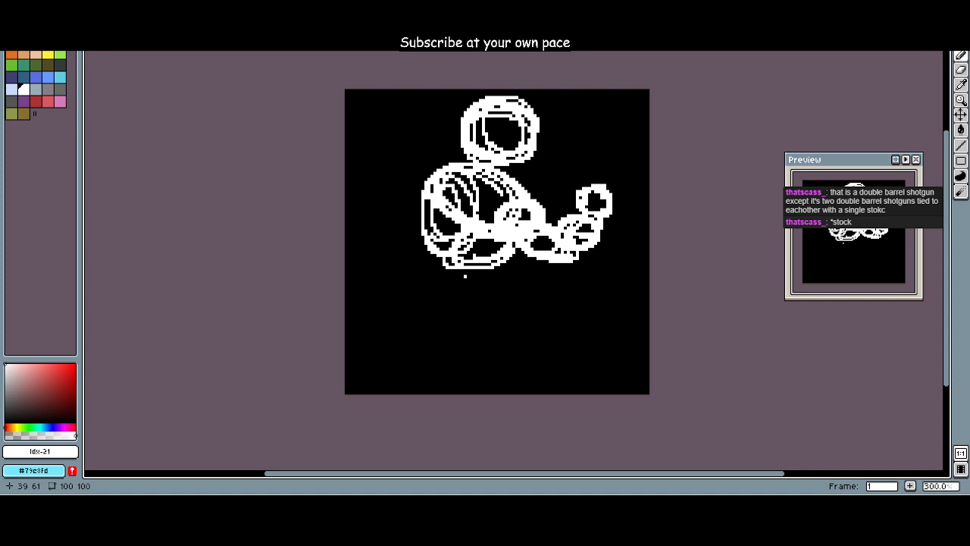
left_click_drag(426, 226, 447, 313)
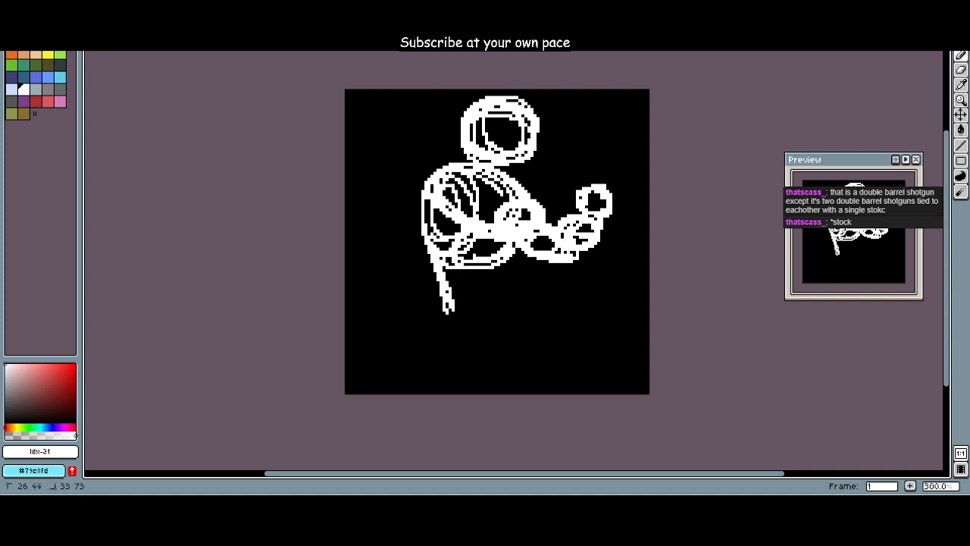
left_click_drag(527, 258, 510, 303)
Step: Sketch two spread legs below the hips and add an oval foot to each at the canvas's lower edge
mouse_move(501, 310)
left_mouse_down()
mouse_move(451, 298)
mouse_move(414, 385)
mouse_move(429, 371)
left_mouse_up()
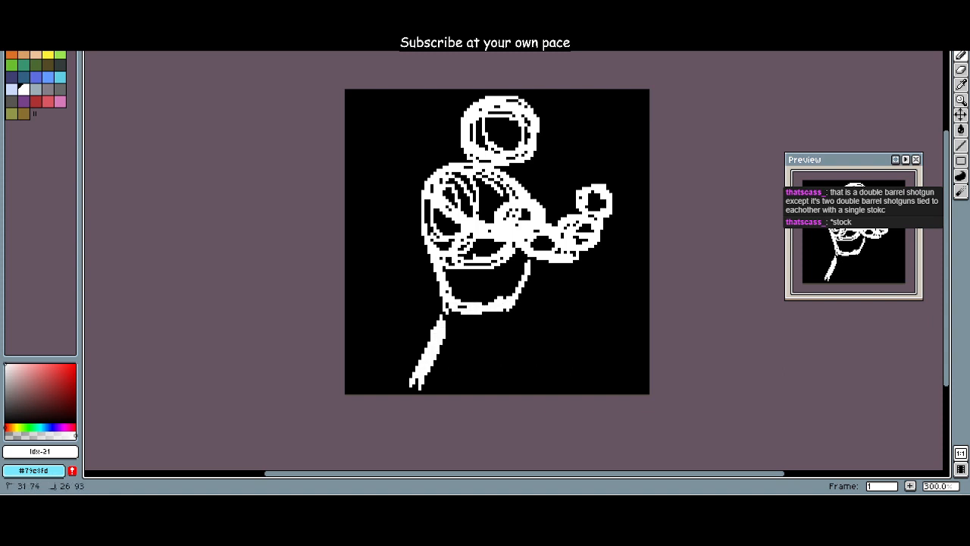
left_click_drag(510, 324, 527, 387)
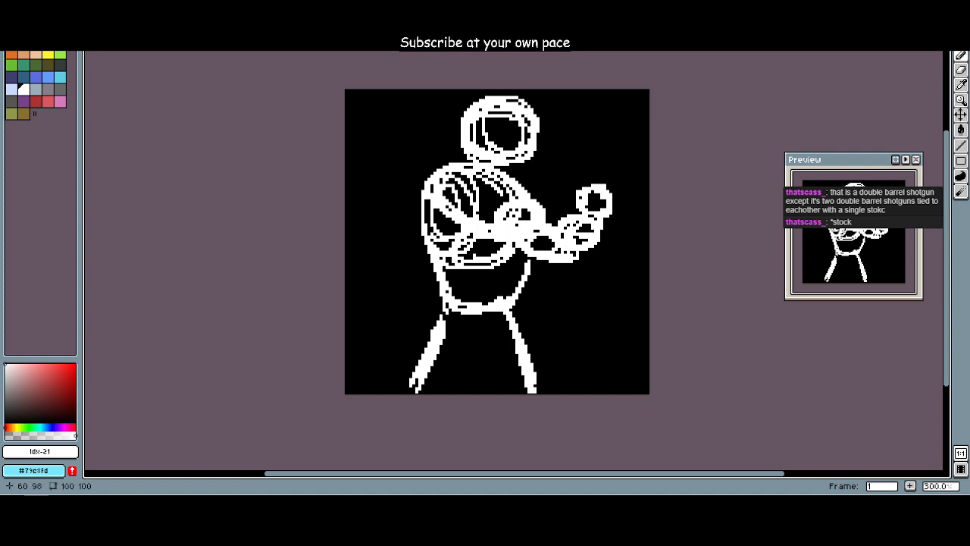
mouse_move(465, 334)
left_mouse_down()
mouse_move(456, 365)
mouse_move(465, 325)
mouse_move(441, 367)
left_mouse_up()
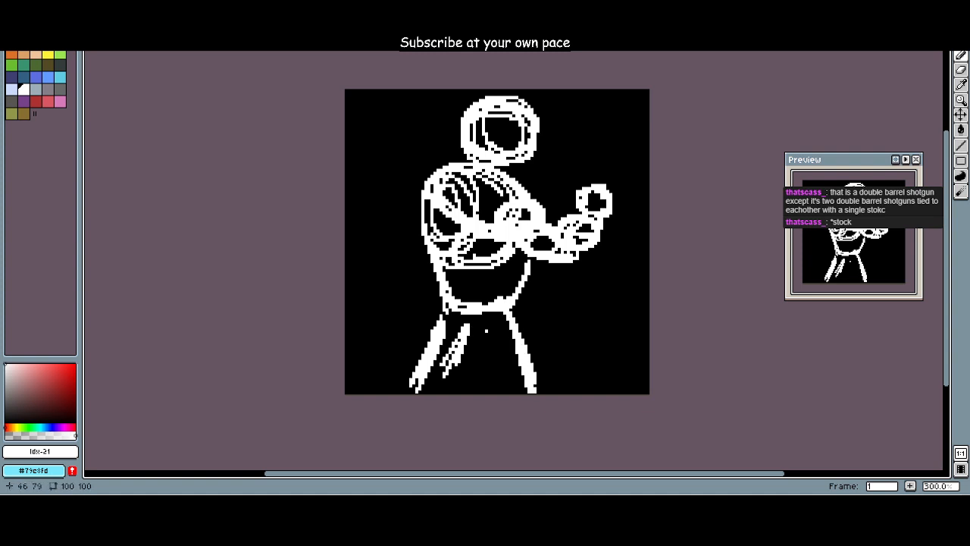
mouse_move(503, 378)
left_mouse_down()
mouse_move(485, 330)
mouse_move(504, 381)
left_mouse_up()
mouse_move(413, 387)
left_mouse_down()
mouse_move(438, 365)
mouse_move(389, 380)
mouse_move(437, 388)
left_mouse_up()
mouse_move(546, 385)
left_mouse_down()
mouse_move(550, 370)
mouse_move(568, 391)
mouse_move(531, 382)
left_mouse_up()
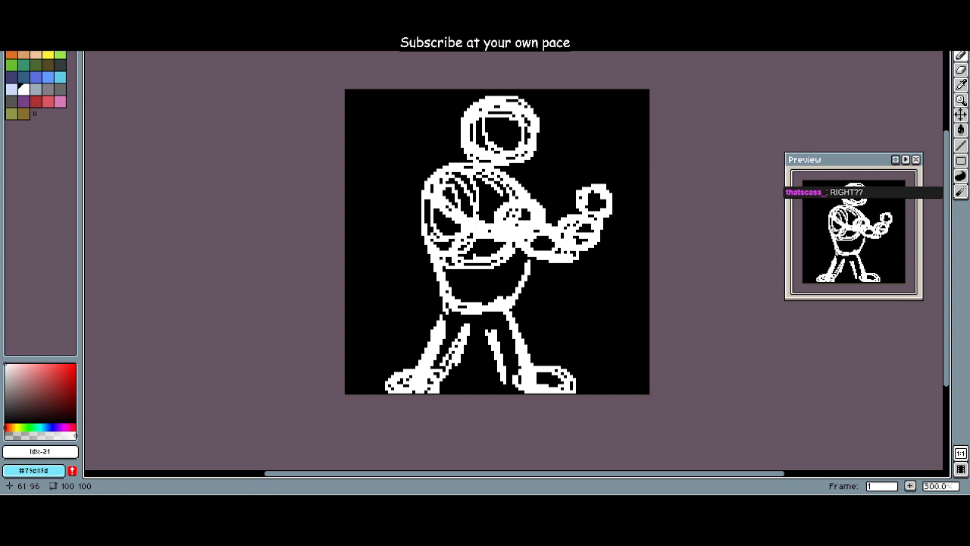
Step: Paint over the entire white figure in black, index 0, with an enlarged Pencil
left_click(11, 42)
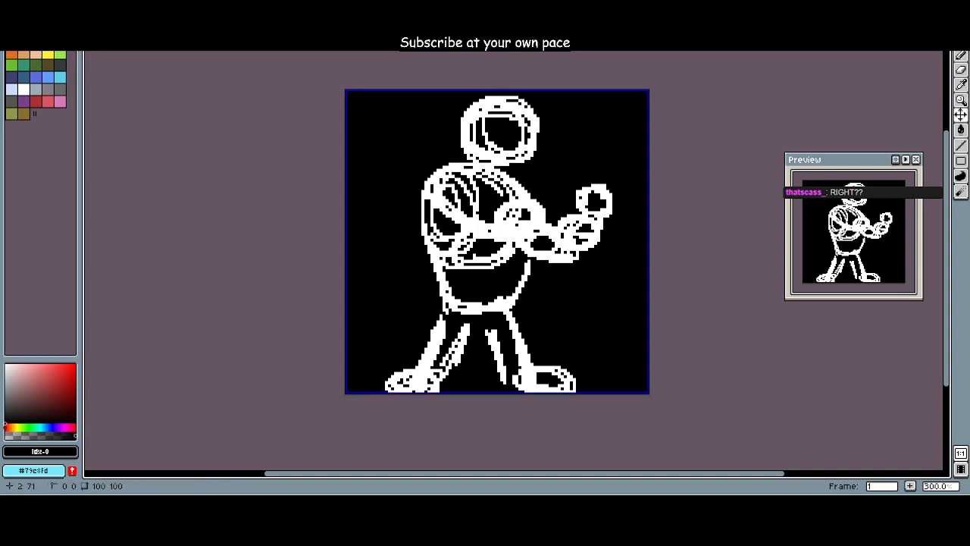
mouse_move(440, 321)
left_mouse_down()
mouse_move(535, 372)
mouse_move(407, 375)
mouse_move(504, 397)
mouse_move(516, 262)
mouse_move(477, 178)
mouse_move(500, 152)
mouse_move(514, 241)
left_mouse_up()
key("plus")
key("plus")
key("plus")
key("plus")
key("plus")
key("plus")
key("plus")
key("plus")
key("plus")
key("plus")
key("plus")
key("plus")
key("plus")
key("plus")
key("plus")
key("plus")
left_click(403, 319)
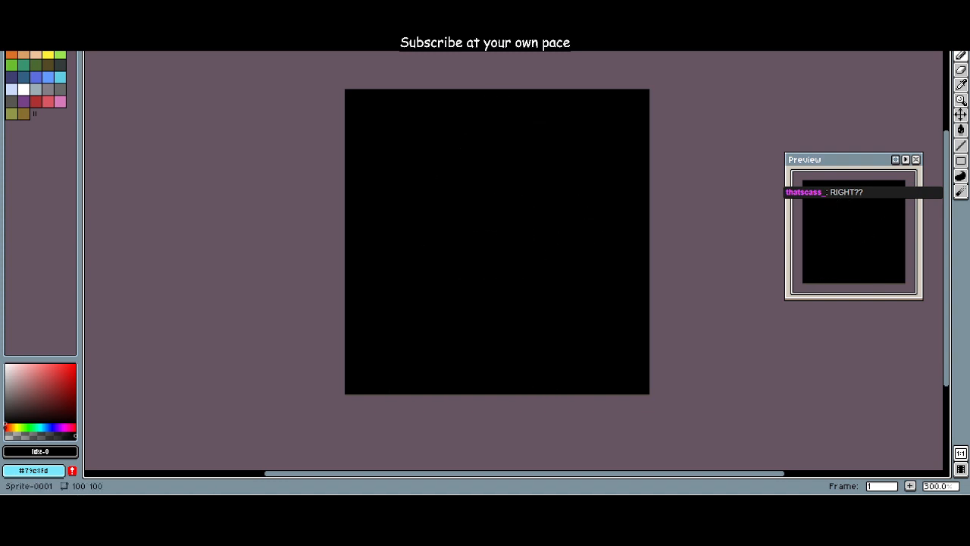
left_click(23, 89)
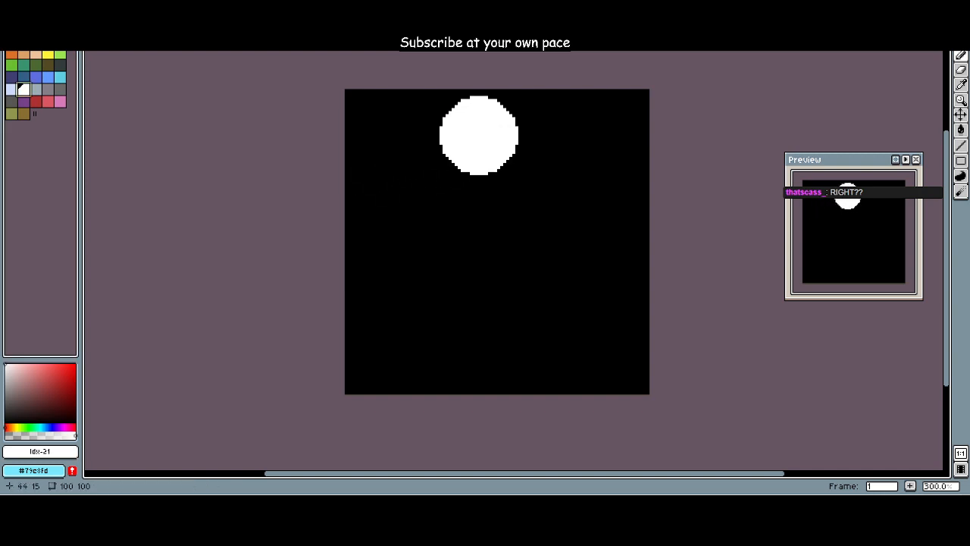
scroll(490, 126, "down", 1)
key("minus")
key("minus")
key("minus")
key("minus")
key("minus")
key("minus")
key("minus")
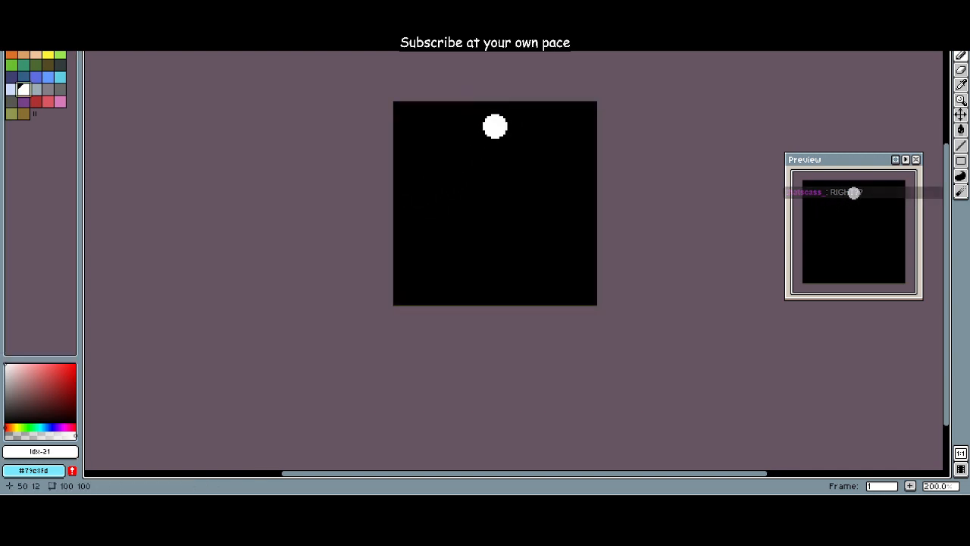
scroll(492, 146, "up", 1)
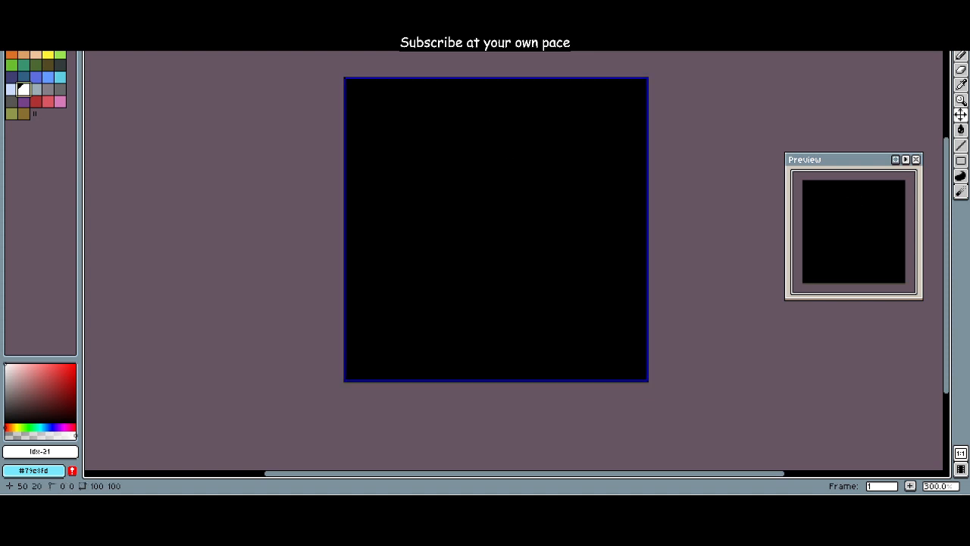
scroll(494, 139, "down", 16)
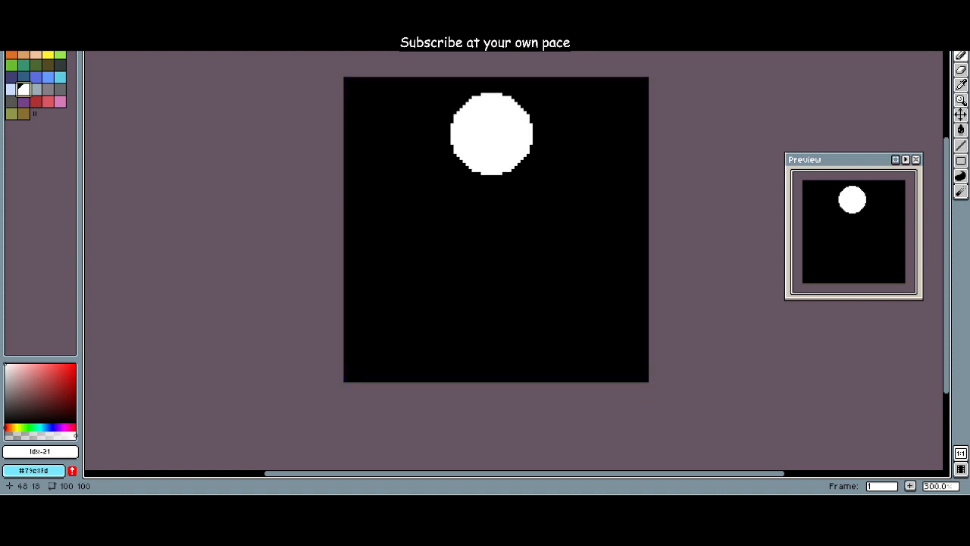
scroll(437, 140, "up", 11)
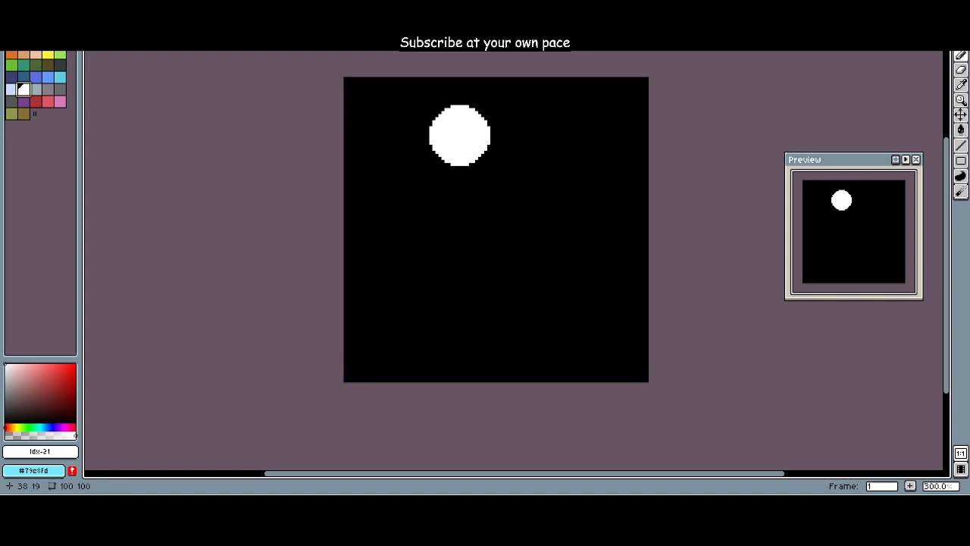
scroll(468, 120, "up", 3)
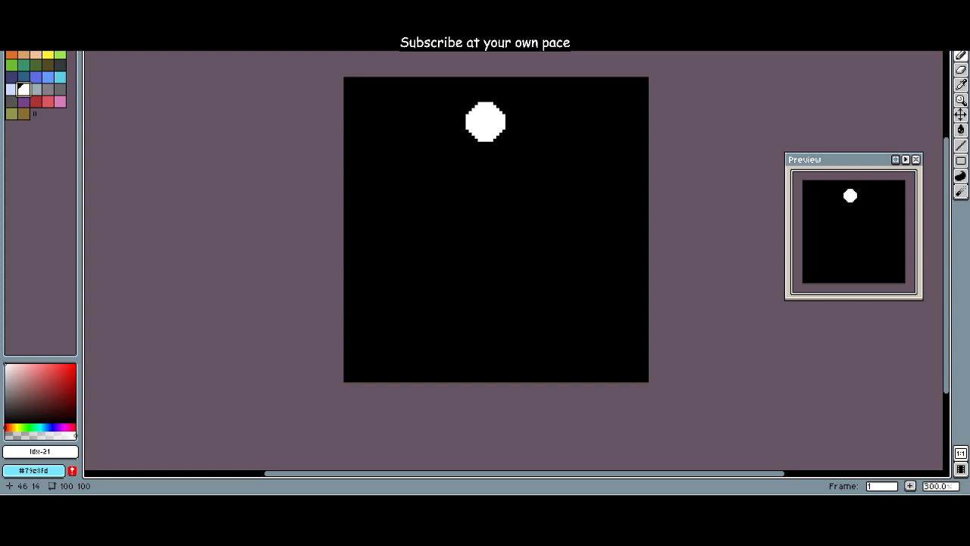
scroll(494, 114, "up", 7)
scroll(489, 108, "up", 6)
mouse_move(465, 126)
left_mouse_down()
mouse_move(442, 90)
mouse_move(479, 145)
mouse_move(450, 79)
mouse_move(513, 83)
mouse_move(503, 140)
mouse_move(439, 150)
mouse_move(453, 120)
left_mouse_up()
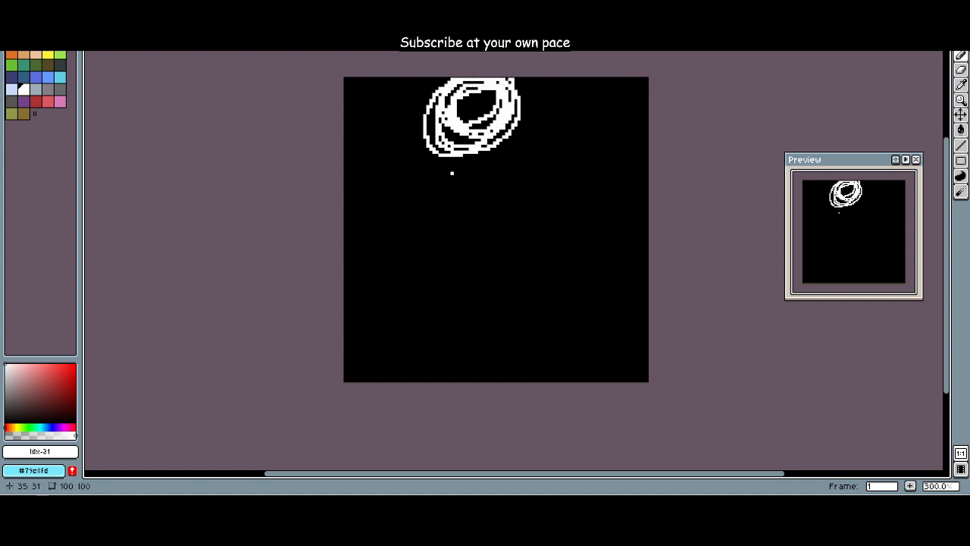
left_click(455, 213)
mouse_move(454, 213)
left_mouse_down()
mouse_move(501, 174)
mouse_move(424, 161)
left_mouse_up()
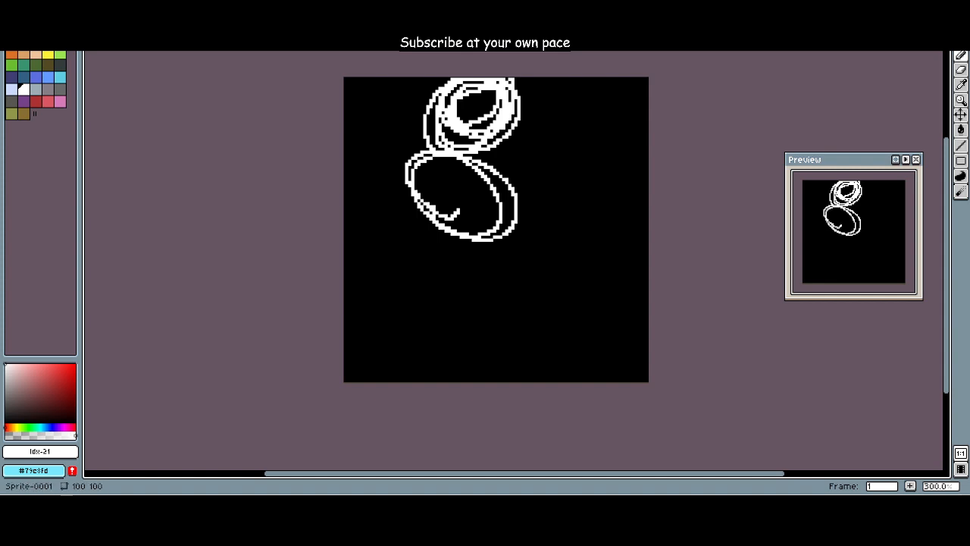
left_click(12, 41)
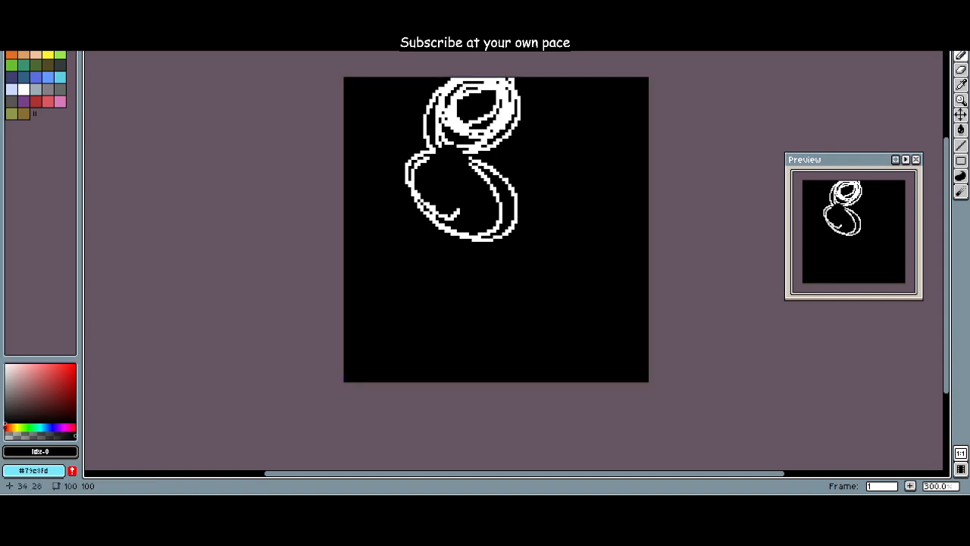
mouse_move(418, 151)
left_mouse_down()
mouse_move(425, 197)
mouse_move(461, 110)
mouse_move(509, 99)
left_mouse_up()
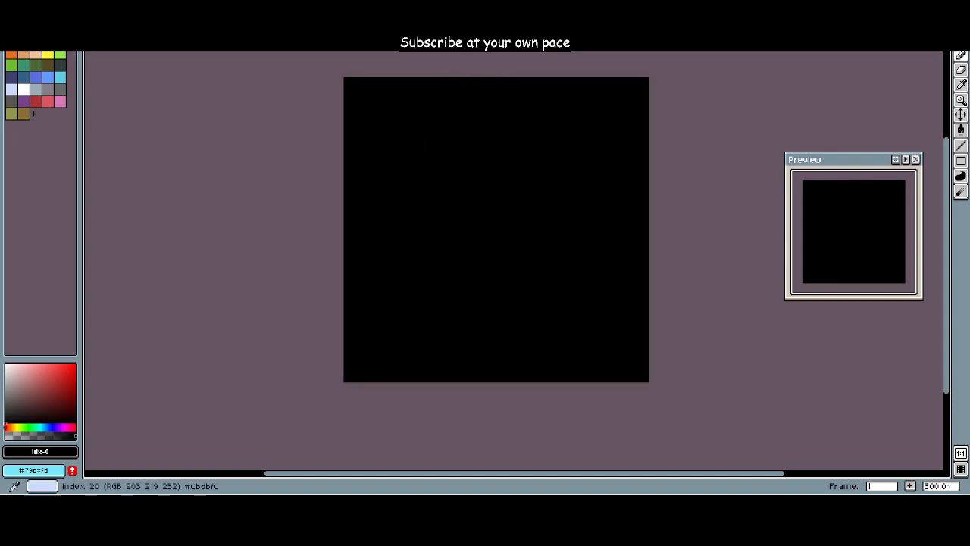
Step: Draw white one-pixel vertical and horizontal guide lines across the full canvas at column 49 and row 49 with the Line tool
left_click(23, 89)
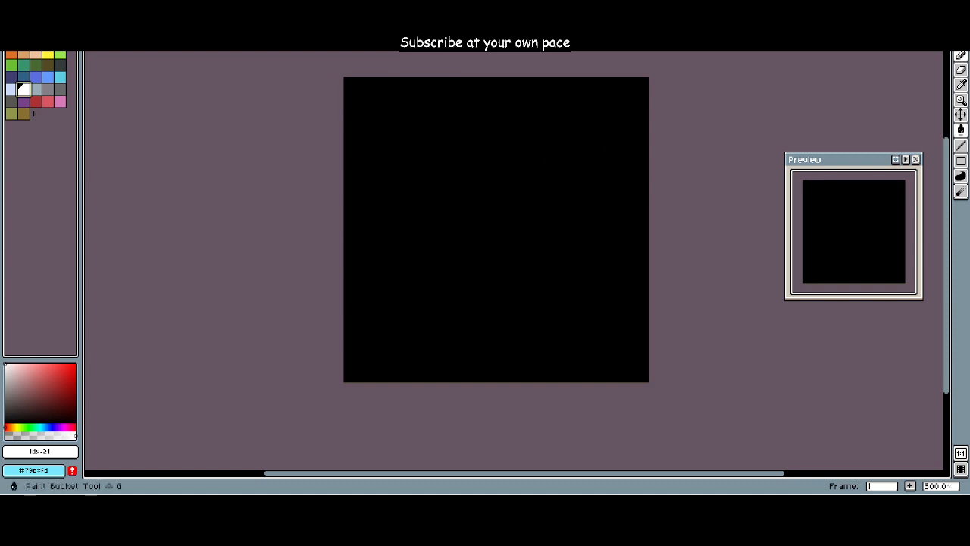
left_click(960, 145)
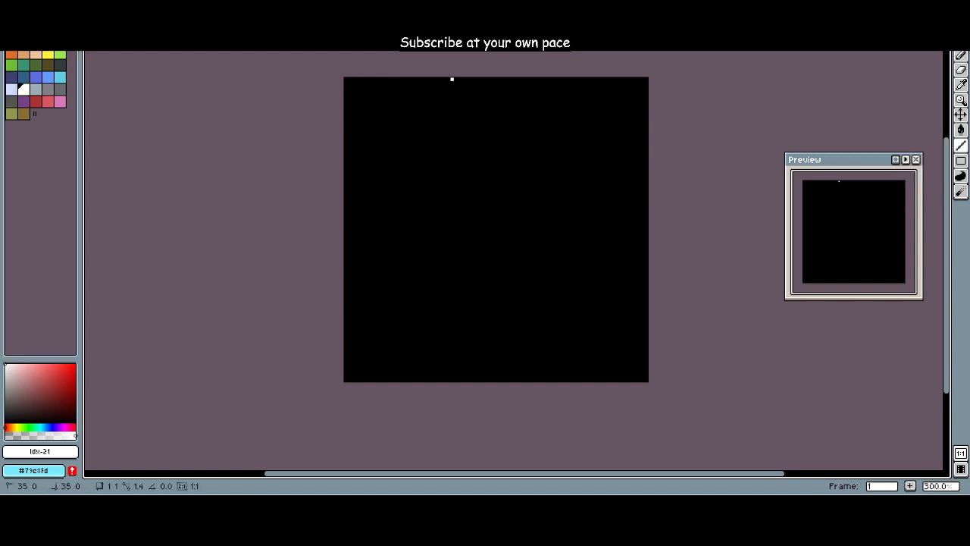
left_click_drag(451, 78, 452, 270)
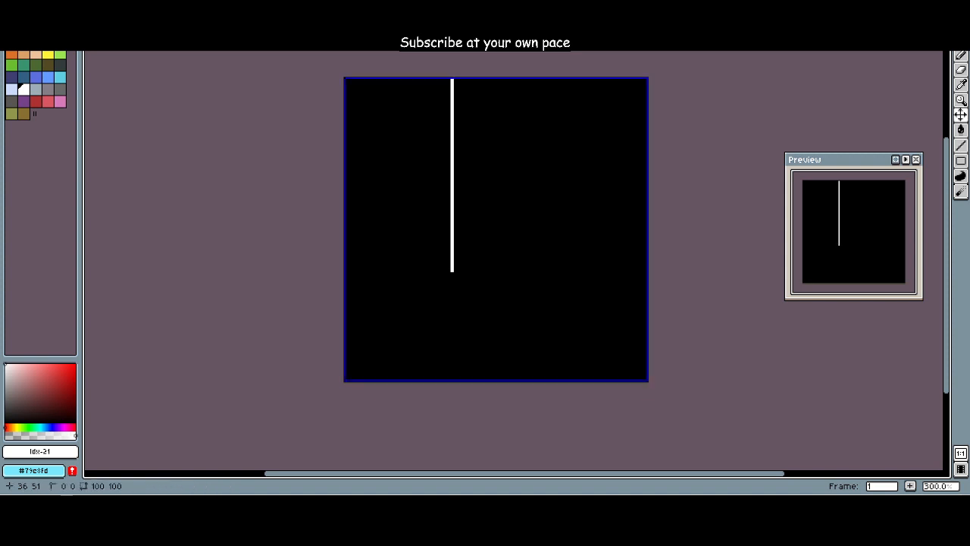
key("ctrl+z")
left_click_drag(497, 79, 495, 382)
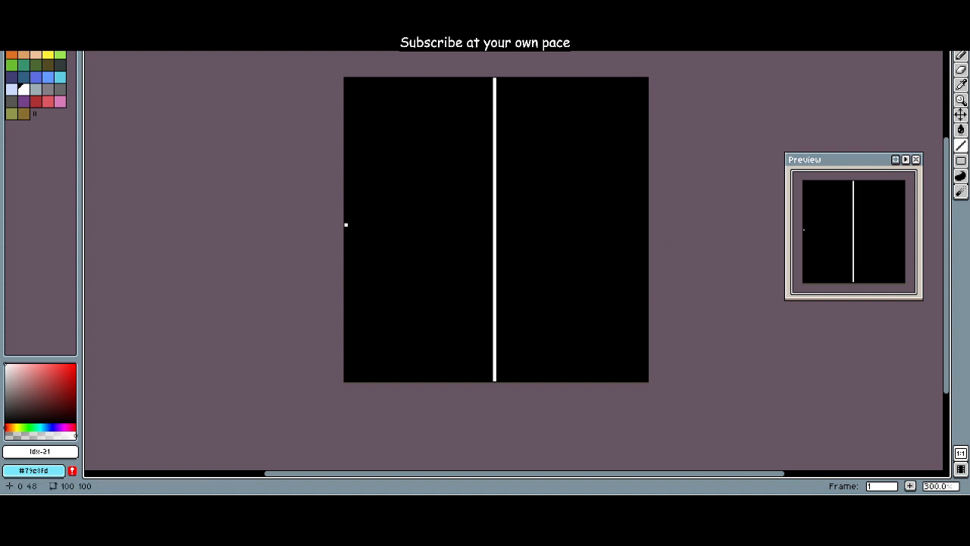
left_click_drag(346, 227, 681, 227)
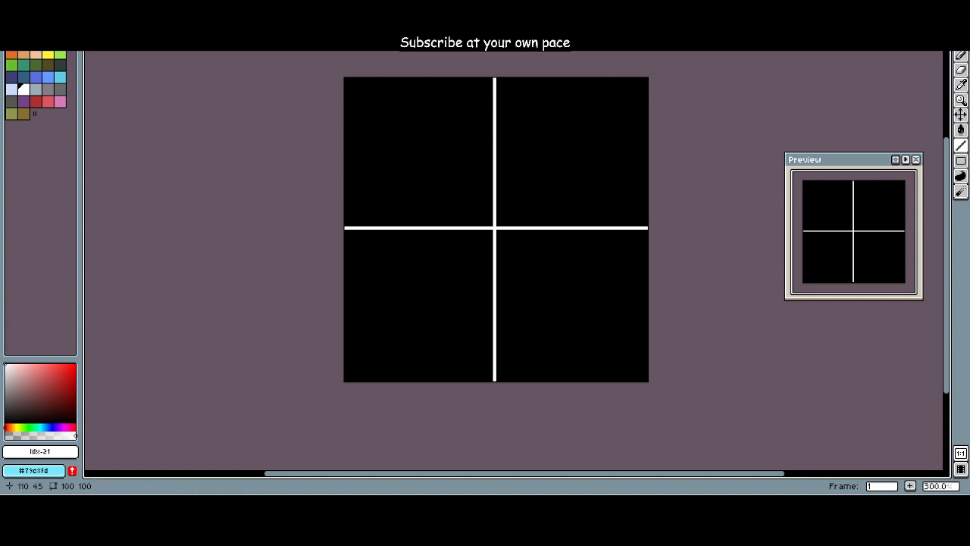
Step: Shift the vertical guide to column 50 by drawing a white line there and covering column 49 in black
left_click(518, 113)
left_click_drag(498, 78, 497, 382)
left_click(12, 42)
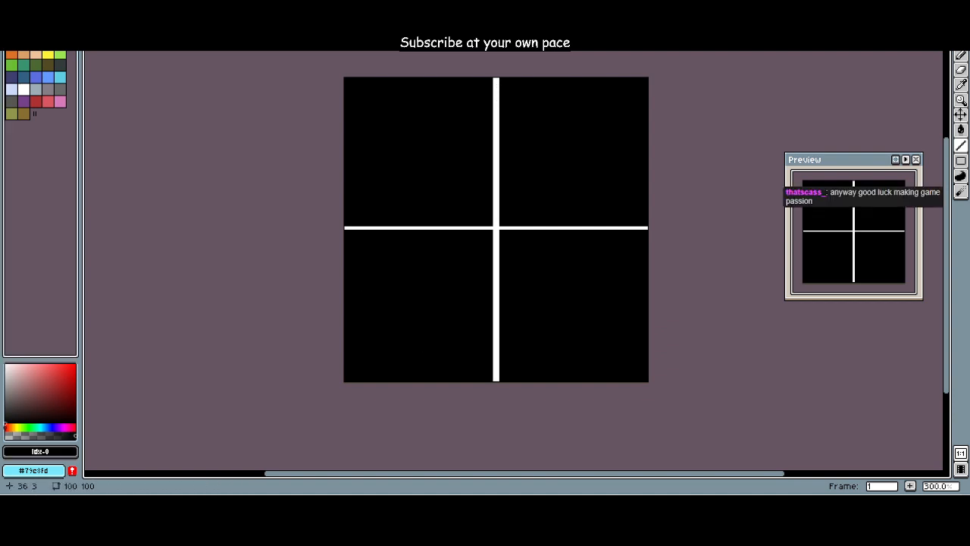
left_click_drag(493, 79, 493, 381)
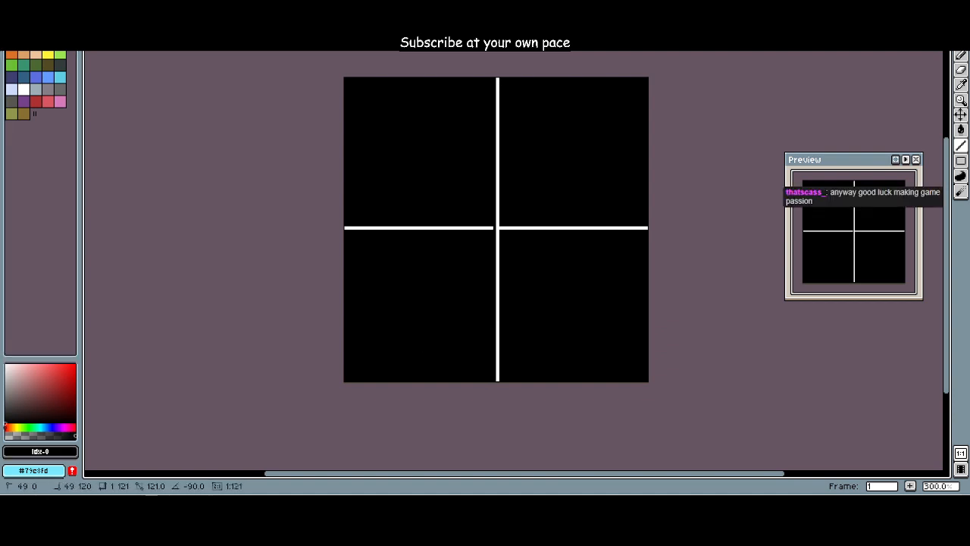
Step: Shift the horizontal guide to row 50 by drawing a white line there and covering row 49 in black
left_click(24, 89)
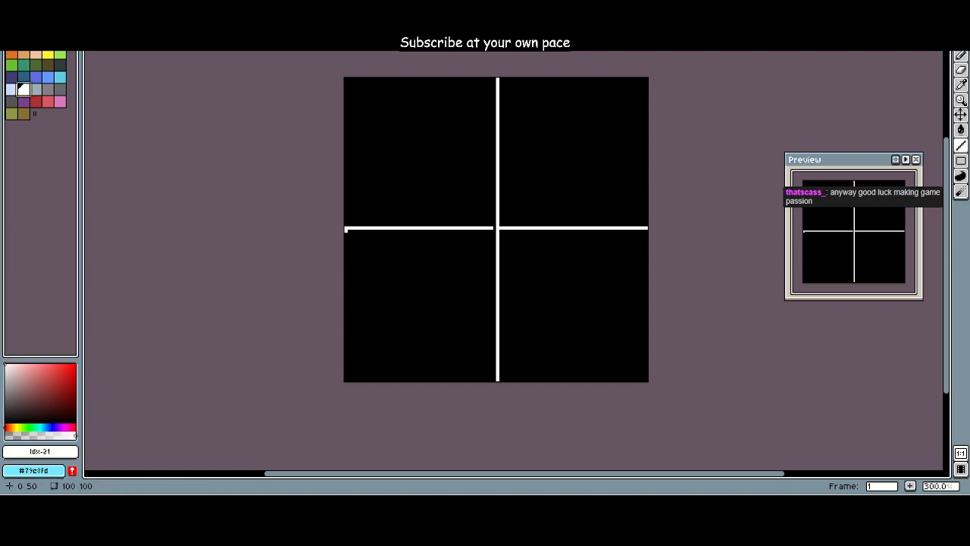
left_click_drag(345, 229, 649, 230)
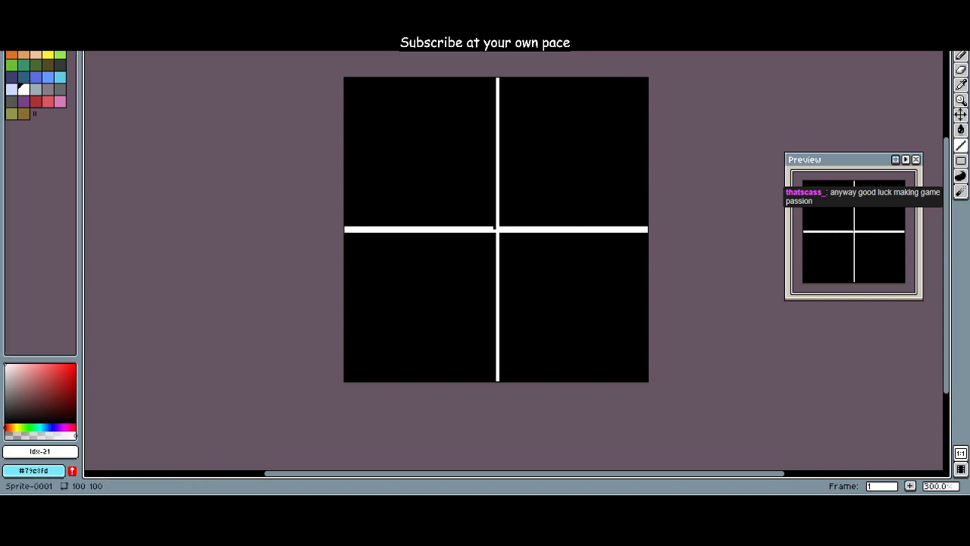
left_click(11, 42)
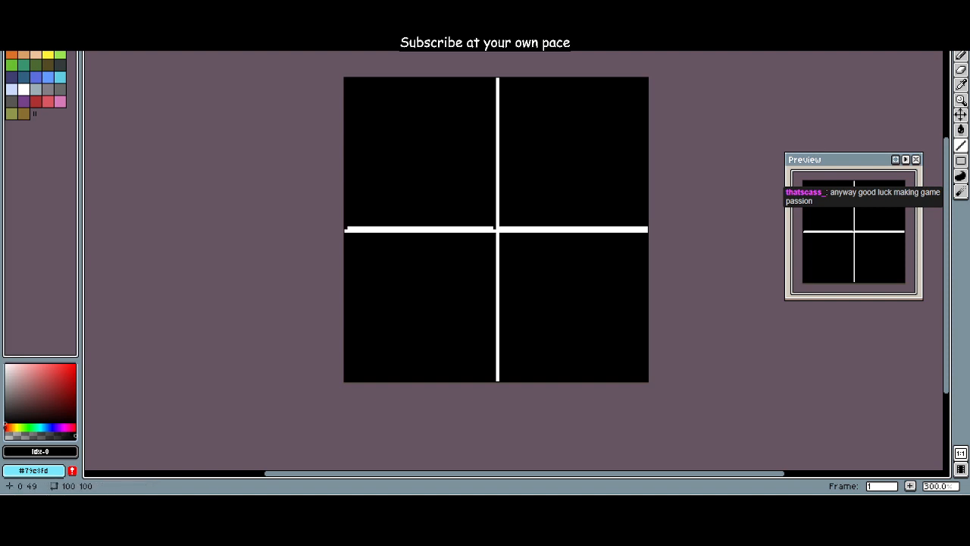
left_click_drag(345, 227, 649, 227)
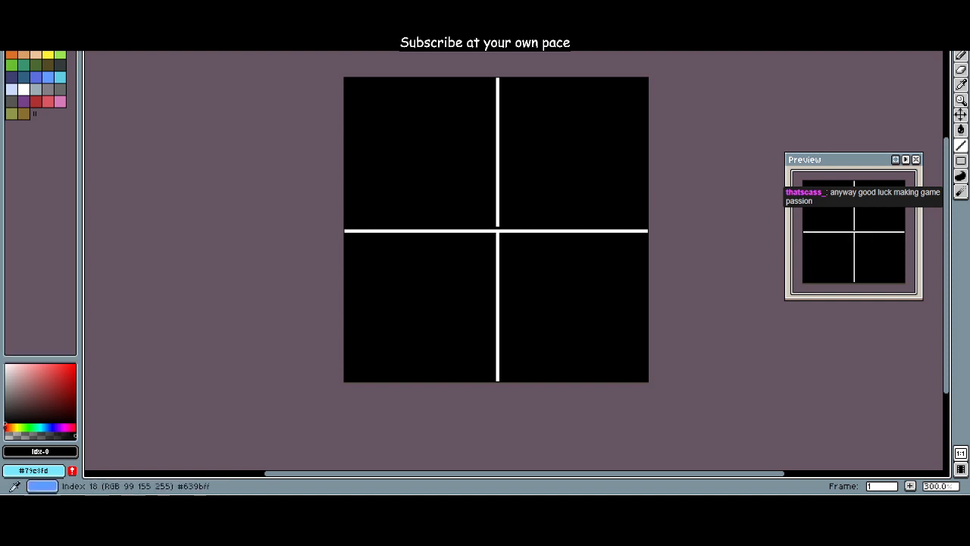
Step: Fill the one-pixel gap in the vertical guide at 50, 49 with white
left_click(24, 88)
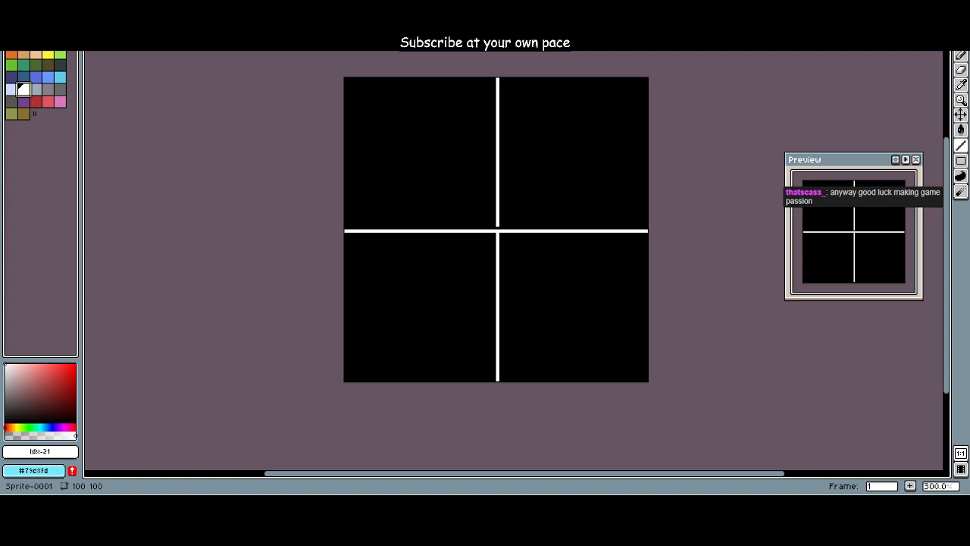
scroll(516, 265, "up", 2)
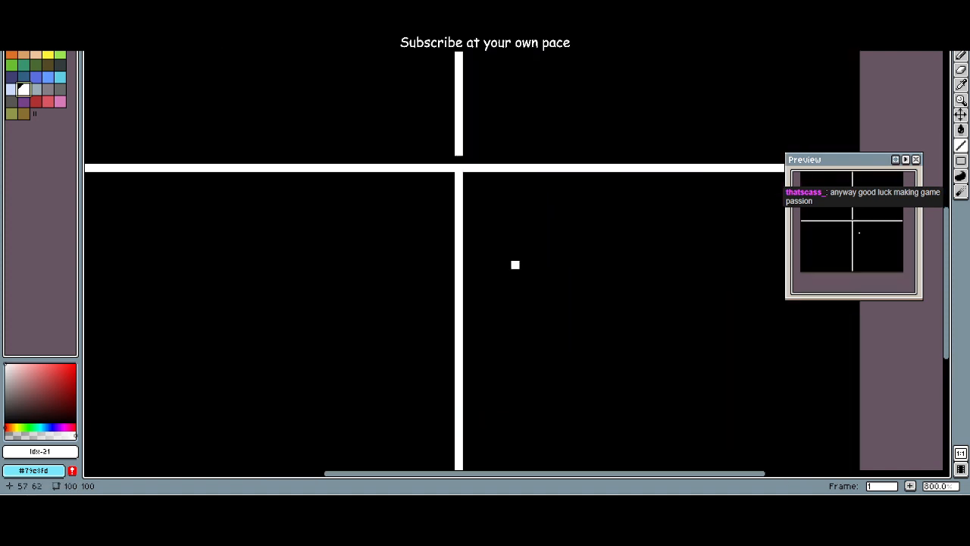
scroll(509, 247, "down", 2)
left_click(485, 211)
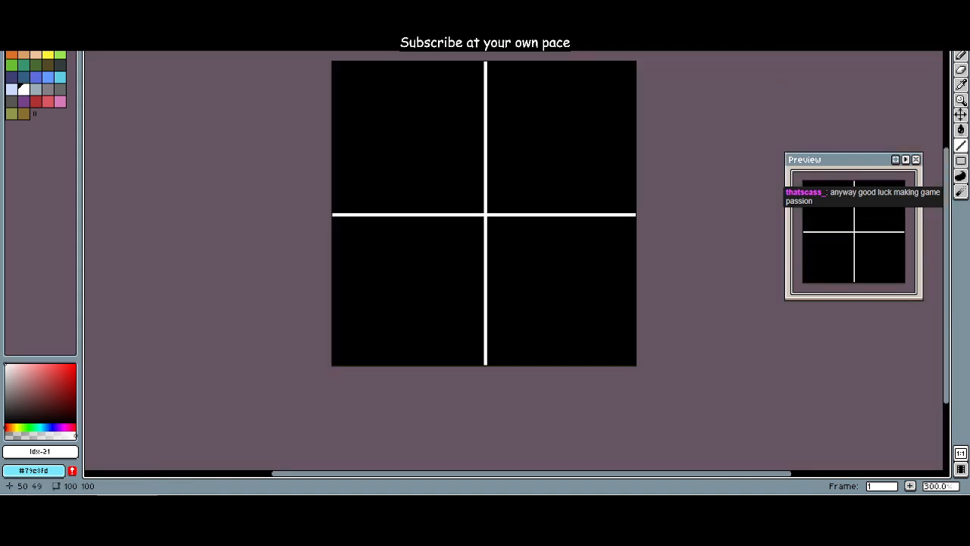
scroll(484, 207, "up", 1)
scroll(466, 185, "down", 1)
left_click_drag(450, 167, 453, 201)
left_click(457, 203)
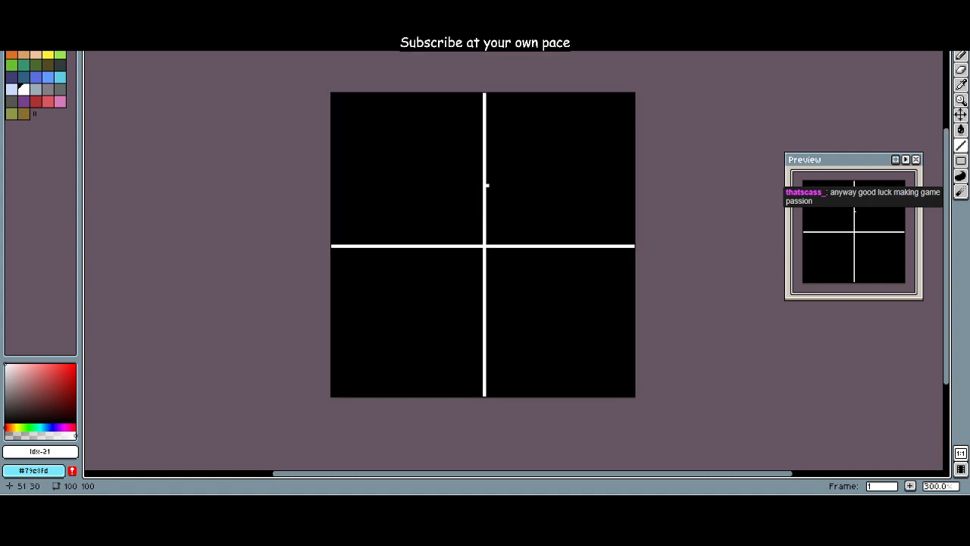
Step: Sketch a wide rounded hip shape in light green, index 9, just below the guide crossing with the Pencil
left_click(60, 55)
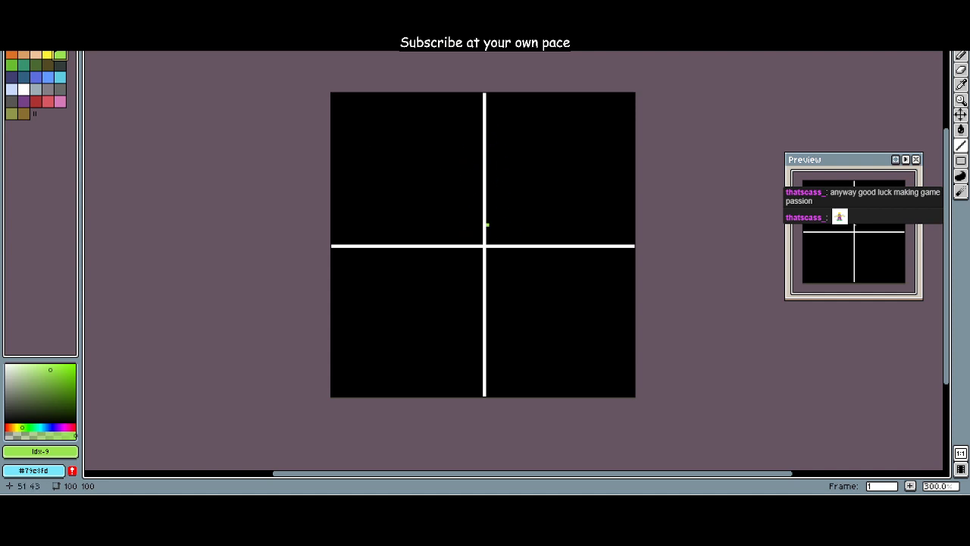
scroll(486, 225, "down", 1)
scroll(489, 227, "up", 2)
scroll(491, 232, "down", 1)
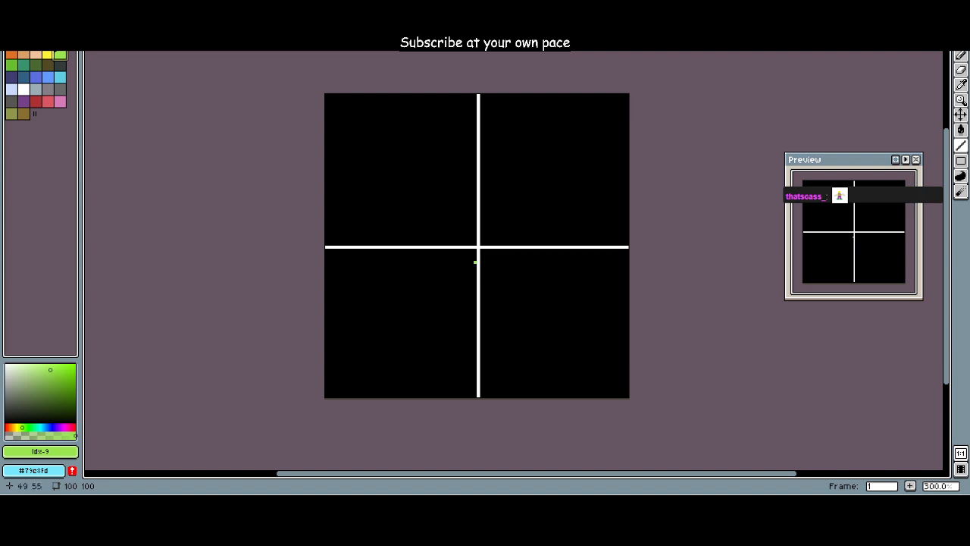
mouse_move(471, 289)
left_mouse_down()
mouse_move(505, 265)
mouse_move(468, 269)
left_mouse_up()
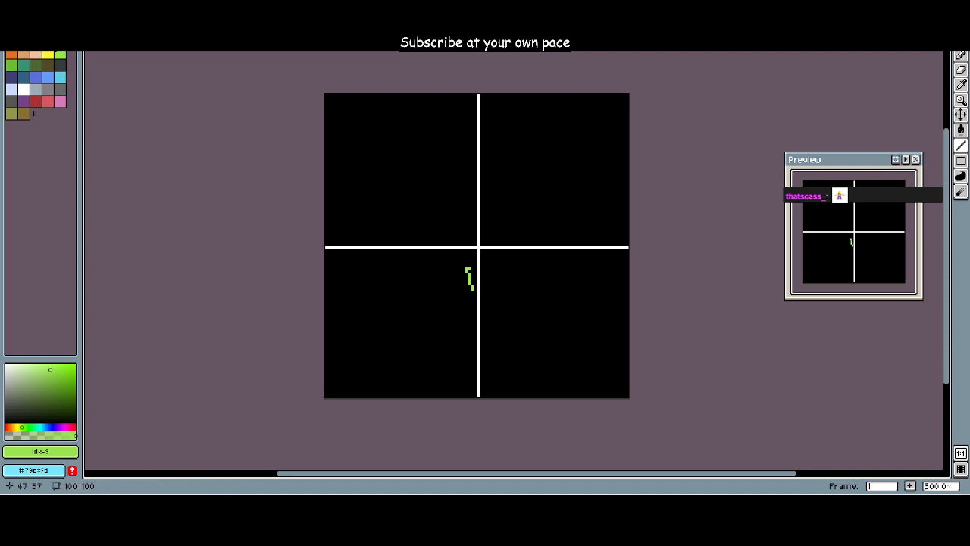
key("ctrl+z")
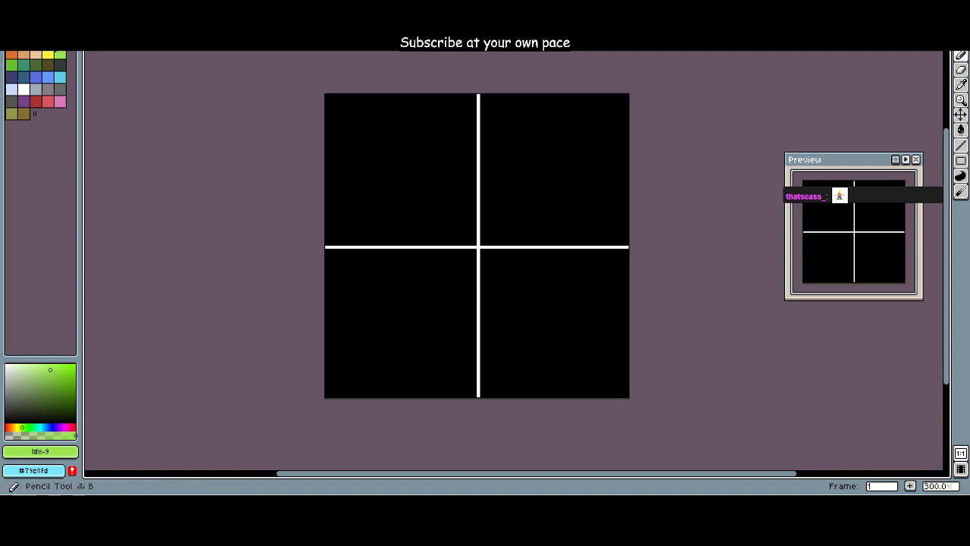
scroll(475, 264, "up", 13)
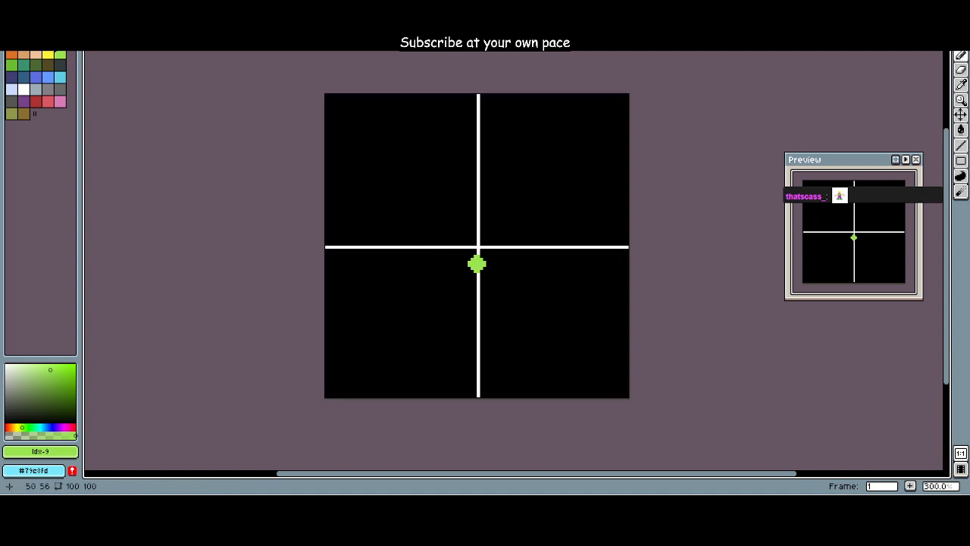
scroll(478, 260, "up", 4)
mouse_move(472, 280)
left_mouse_down()
mouse_move(475, 261)
mouse_move(456, 281)
mouse_move(494, 279)
mouse_move(508, 261)
mouse_move(522, 277)
mouse_move(443, 259)
mouse_move(463, 258)
left_mouse_up()
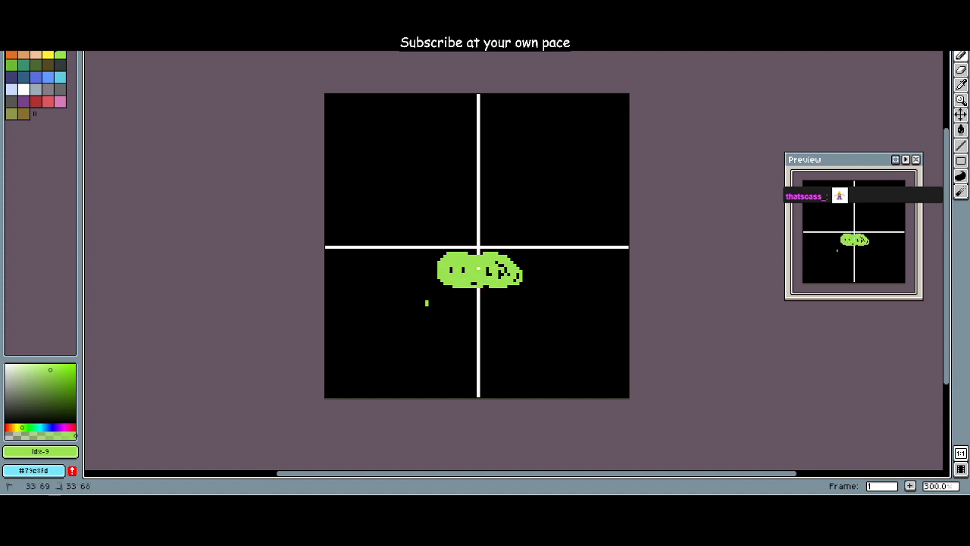
Step: Sketch the left leg in green as two linked ovals descending outward from the hips, ending in a foot at the canvas's lower edge
mouse_move(432, 291)
left_mouse_down()
mouse_move(464, 303)
mouse_move(439, 288)
mouse_move(424, 303)
left_mouse_up()
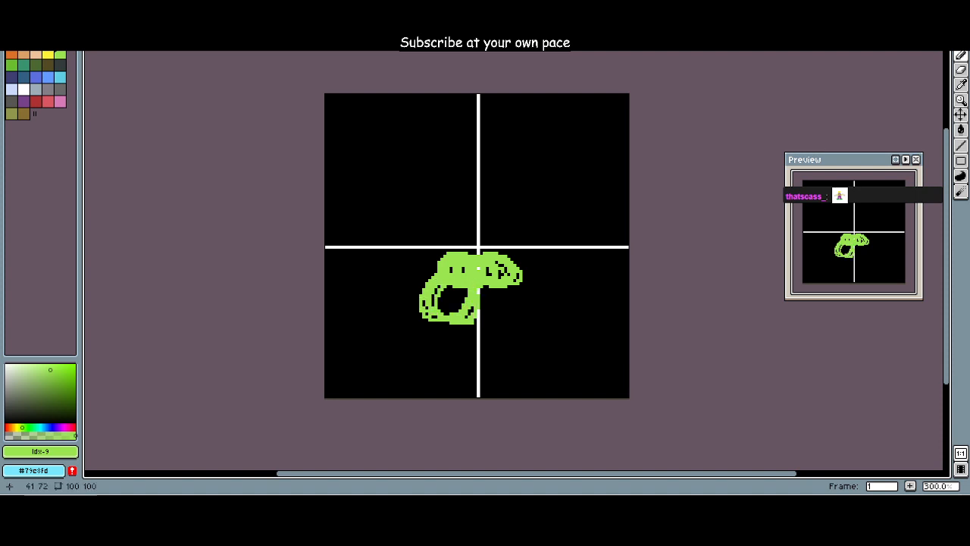
mouse_move(418, 344)
left_mouse_down()
mouse_move(443, 333)
mouse_move(435, 364)
mouse_move(403, 351)
left_mouse_up()
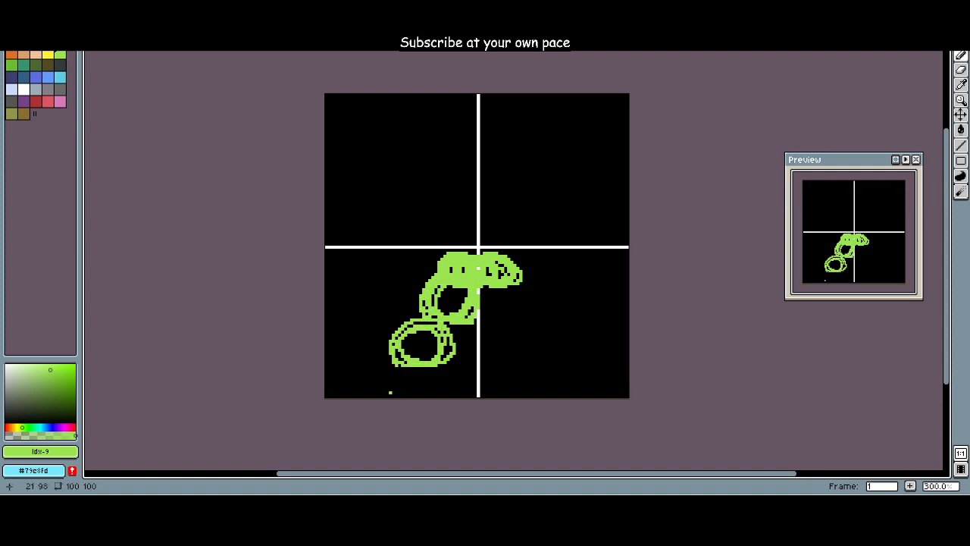
mouse_move(388, 391)
left_mouse_down()
mouse_move(398, 367)
mouse_move(391, 389)
mouse_move(378, 386)
mouse_move(417, 395)
mouse_move(405, 393)
mouse_move(427, 387)
mouse_move(396, 377)
left_mouse_up()
key("ctrl+z")
key("ctrl+z")
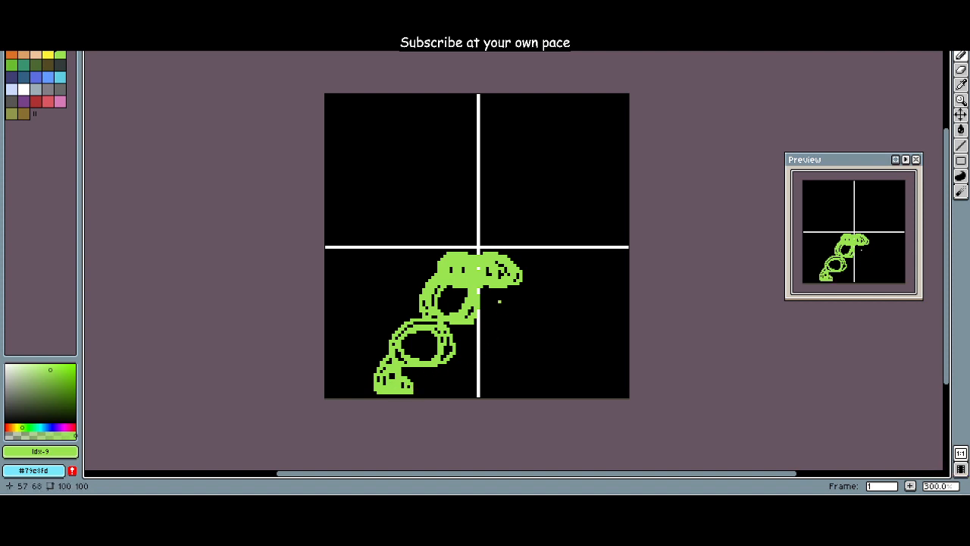
Step: Sketch the right leg in green as two linked ovals descending outward from the hips, ending in an outward-pointing foot at the canvas's lower edge
mouse_move(514, 326)
left_mouse_down()
mouse_move(480, 291)
mouse_move(531, 313)
mouse_move(493, 294)
mouse_move(509, 296)
mouse_move(494, 319)
left_mouse_up()
key("ctrl+z")
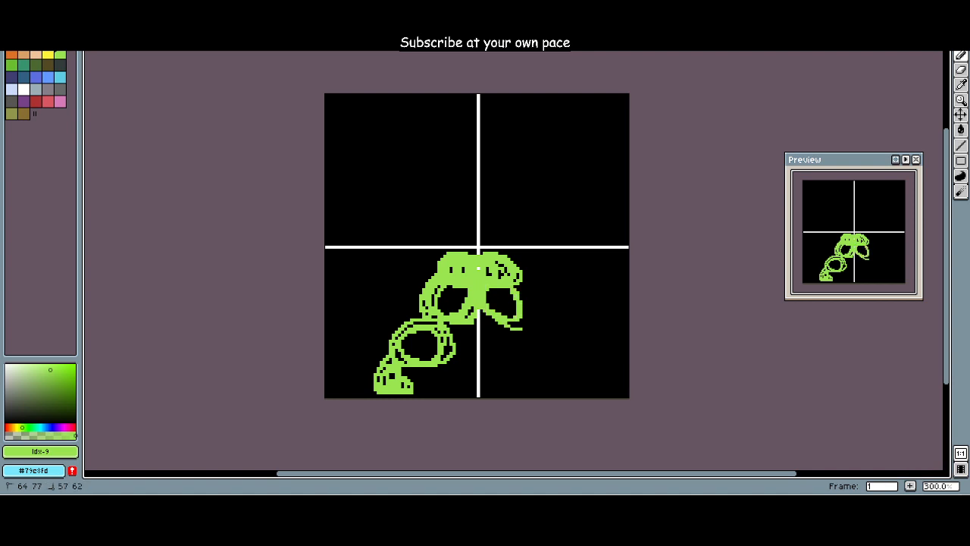
mouse_move(500, 284)
left_mouse_down()
mouse_move(508, 322)
mouse_move(482, 290)
mouse_move(527, 293)
mouse_move(511, 304)
left_mouse_up()
key("ctrl+z")
mouse_move(516, 350)
left_mouse_down()
mouse_move(524, 363)
mouse_move(546, 337)
mouse_move(525, 376)
mouse_move(541, 371)
mouse_move(538, 394)
mouse_move(528, 376)
mouse_move(563, 395)
left_mouse_up()
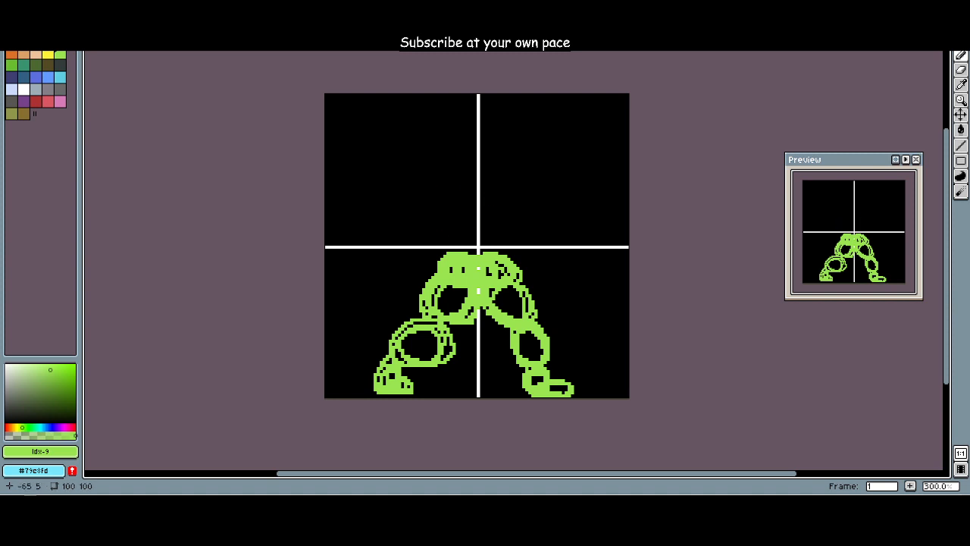
Step: Set the drawing colour to grey, index 22
left_click(24, 89)
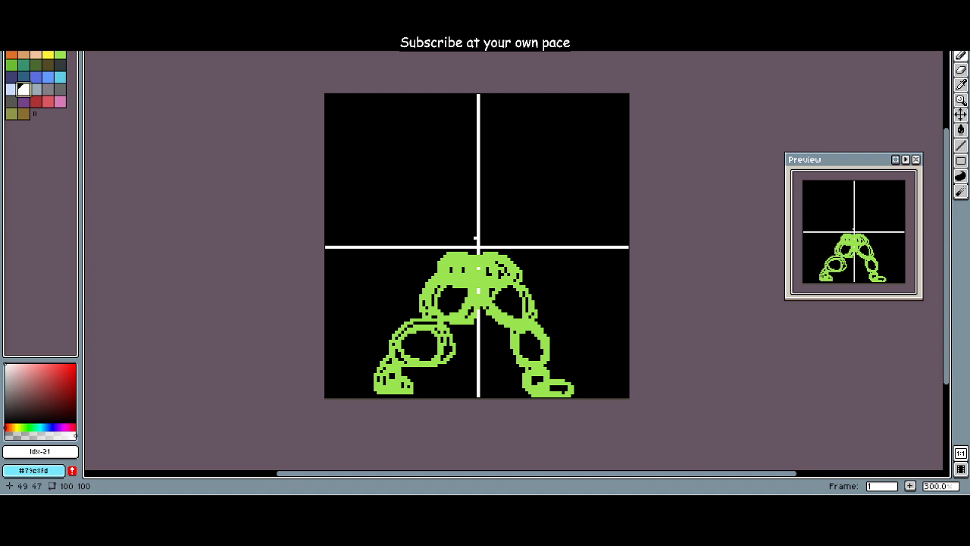
left_click(36, 89)
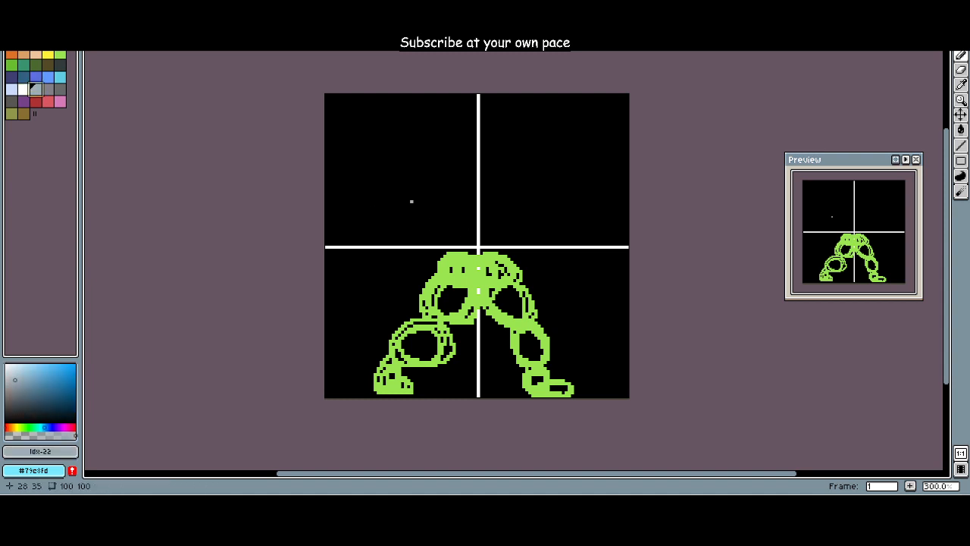
mouse_move(447, 250)
left_mouse_down()
mouse_move(451, 213)
mouse_move(428, 220)
mouse_move(442, 220)
left_mouse_up()
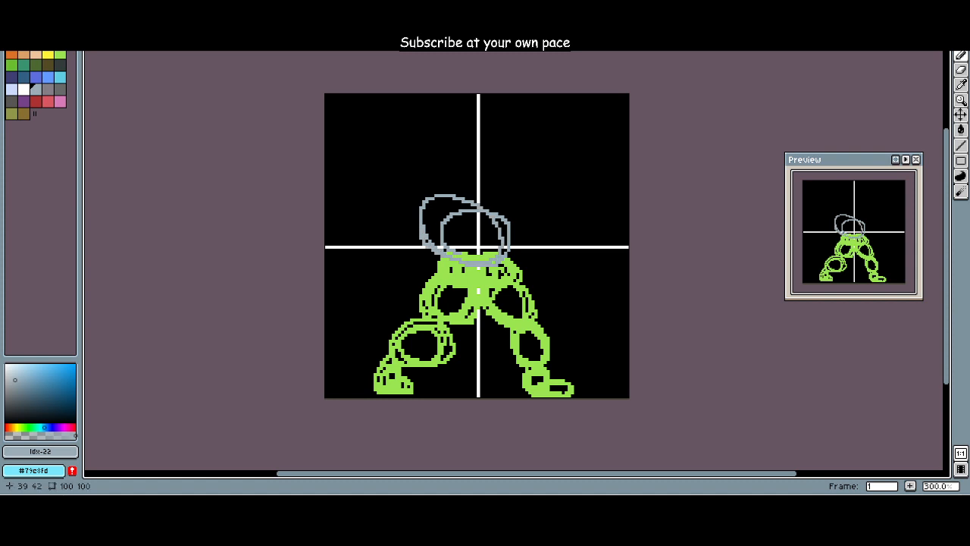
key("ctrl+z")
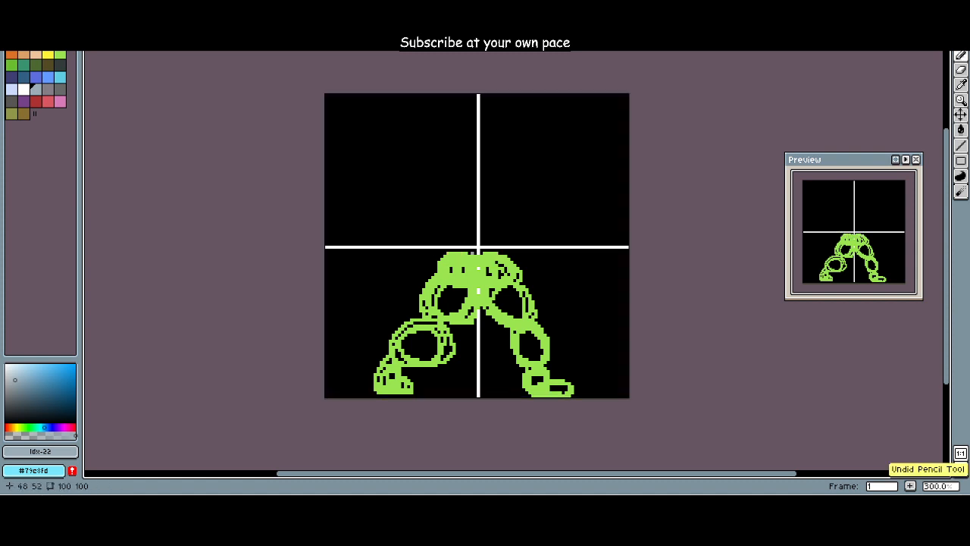
mouse_move(447, 254)
left_mouse_down()
mouse_move(530, 227)
mouse_move(466, 227)
mouse_move(492, 213)
mouse_move(444, 244)
mouse_move(542, 256)
mouse_move(466, 246)
left_mouse_up()
key("ctrl+z")
key("ctrl+z")
key("ctrl+z")
mouse_move(527, 235)
left_mouse_down()
mouse_move(516, 252)
mouse_move(481, 256)
mouse_move(455, 229)
mouse_move(484, 241)
left_mouse_up()
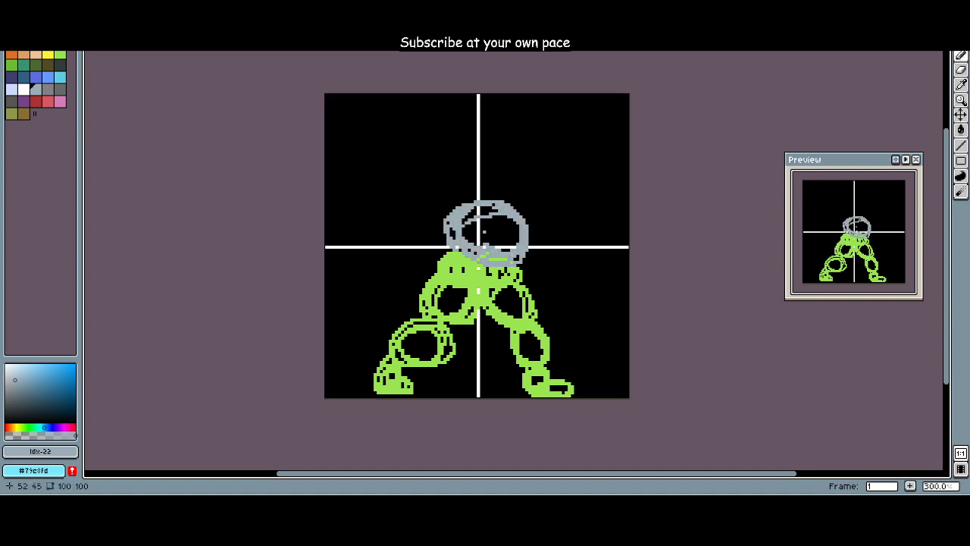
mouse_move(452, 203)
left_mouse_down()
mouse_move(453, 186)
mouse_move(466, 198)
mouse_move(455, 178)
mouse_move(485, 162)
left_mouse_up()
left_click_drag(494, 205, 458, 190)
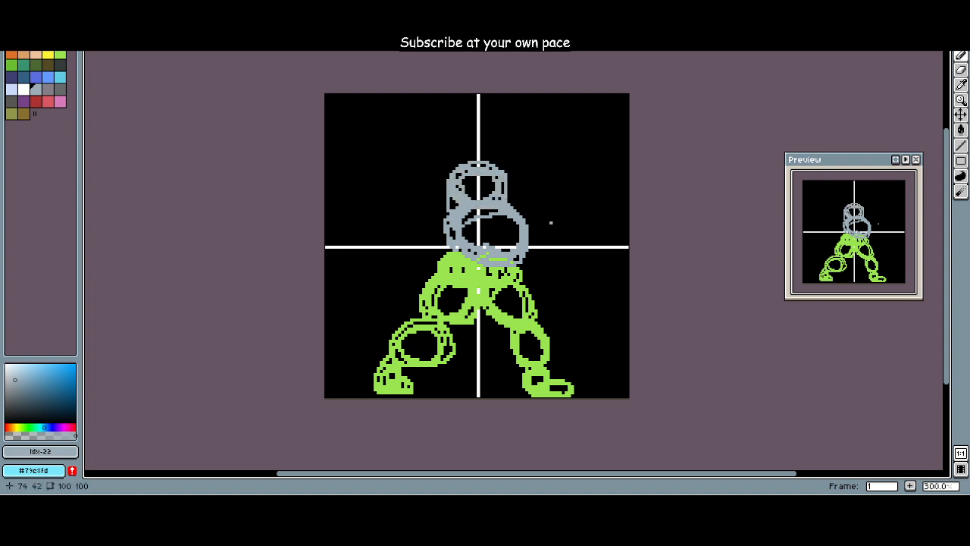
key("ctrl+z")
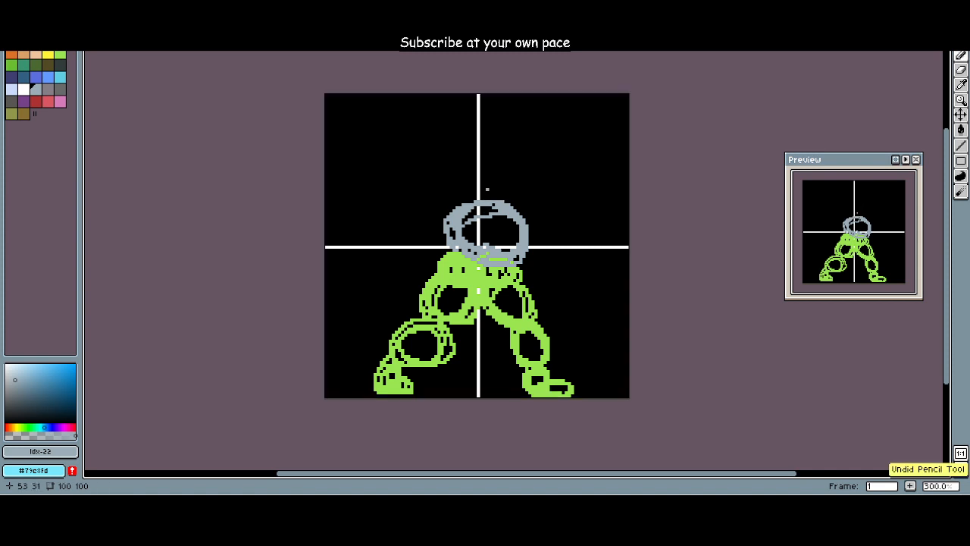
mouse_move(458, 205)
left_mouse_down()
mouse_move(477, 177)
mouse_move(463, 160)
mouse_move(466, 202)
mouse_move(445, 178)
mouse_move(471, 161)
left_mouse_up()
key("ctrl+z")
key("ctrl+z")
mouse_move(466, 203)
left_mouse_down()
mouse_move(506, 189)
mouse_move(447, 198)
mouse_move(471, 204)
left_mouse_up()
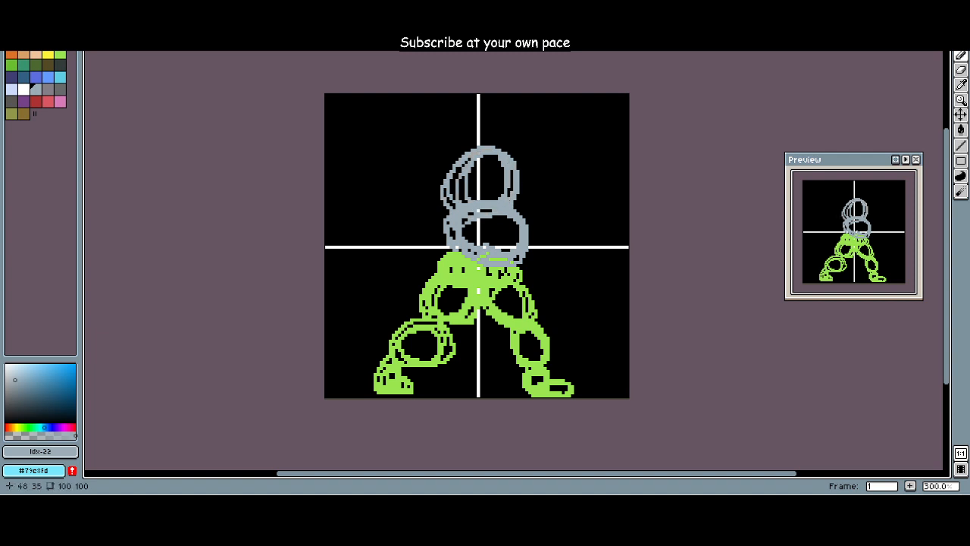
key("ctrl+z")
mouse_move(472, 192)
left_mouse_down()
mouse_move(454, 216)
mouse_move(485, 224)
mouse_move(455, 186)
mouse_move(468, 227)
left_mouse_up()
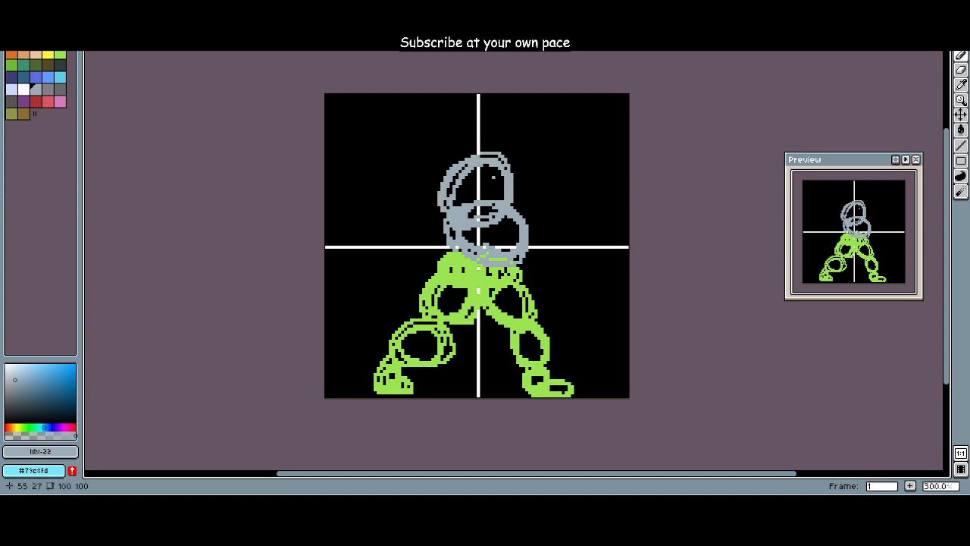
key("ctrl+z")
Step: Sketch the torso in grey as a round belly overlapping the hips and a wider oval chest above it, centred on the vertical guide
mouse_move(479, 270)
left_mouse_down()
mouse_move(455, 234)
mouse_move(479, 271)
left_mouse_up()
mouse_move(482, 214)
left_mouse_down()
mouse_move(455, 214)
mouse_move(502, 205)
mouse_move(452, 222)
mouse_move(501, 182)
mouse_move(447, 190)
mouse_move(492, 209)
mouse_move(485, 227)
mouse_move(493, 189)
mouse_move(462, 227)
left_mouse_up()
key("ctrl+z")
mouse_move(506, 202)
left_mouse_down()
mouse_move(460, 219)
mouse_move(516, 204)
left_mouse_up()
key("ctrl+z")
key("ctrl+z")
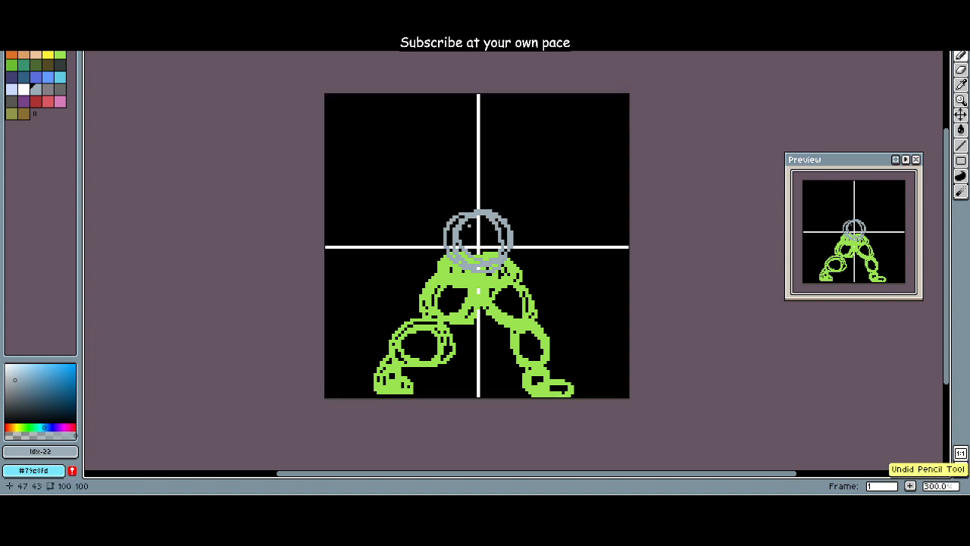
mouse_move(468, 226)
left_mouse_down()
mouse_move(500, 174)
mouse_move(515, 182)
mouse_move(470, 161)
mouse_move(455, 167)
mouse_move(453, 182)
mouse_move(508, 181)
left_mouse_up()
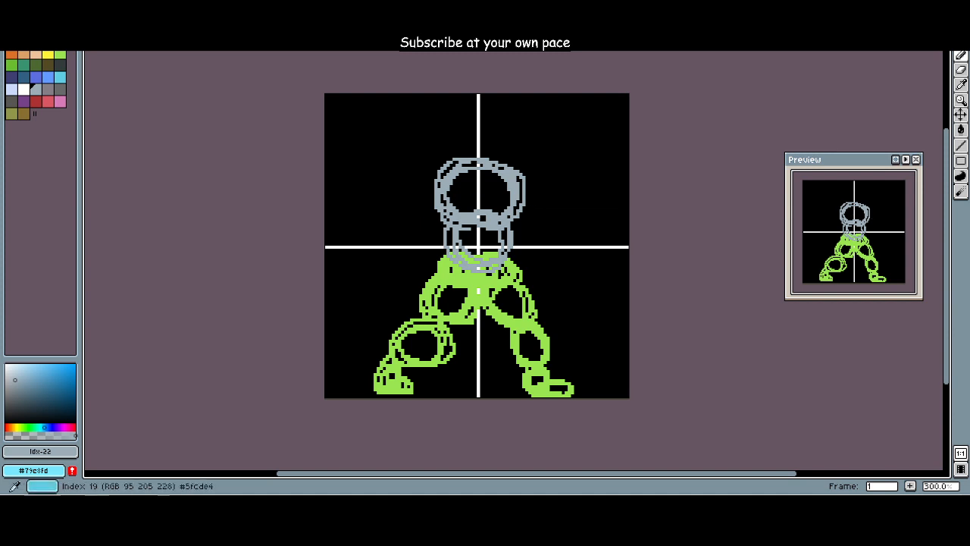
Step: Extend the left foot down to the canvas's lower edge in light green, index 9
left_click(60, 55)
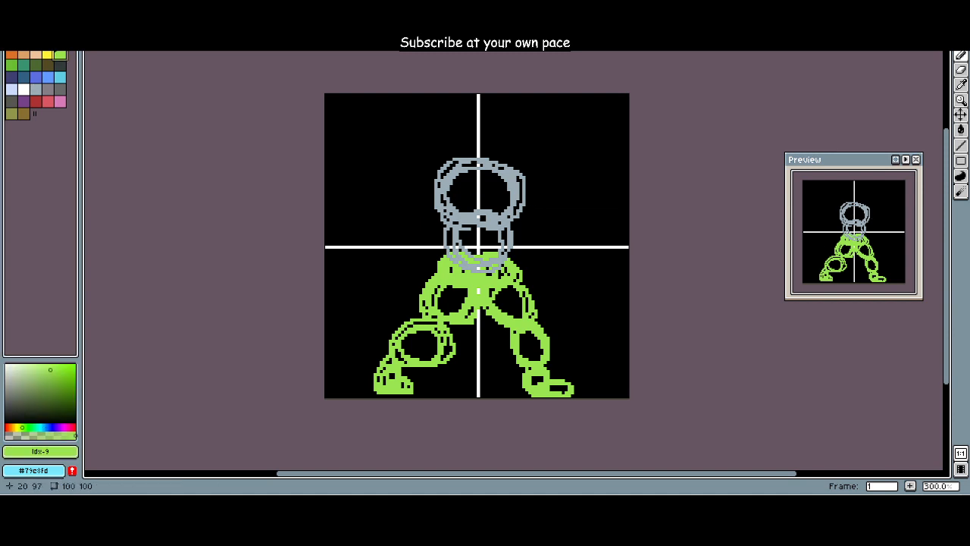
left_click_drag(381, 395, 400, 395)
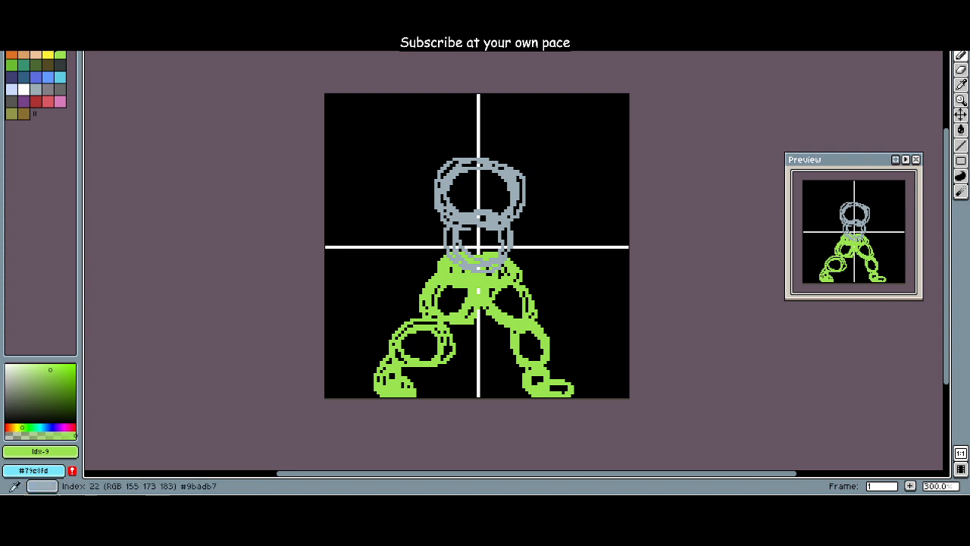
left_click(36, 88)
mouse_move(418, 192)
left_mouse_down()
mouse_move(410, 190)
mouse_move(428, 228)
mouse_move(432, 195)
left_mouse_up()
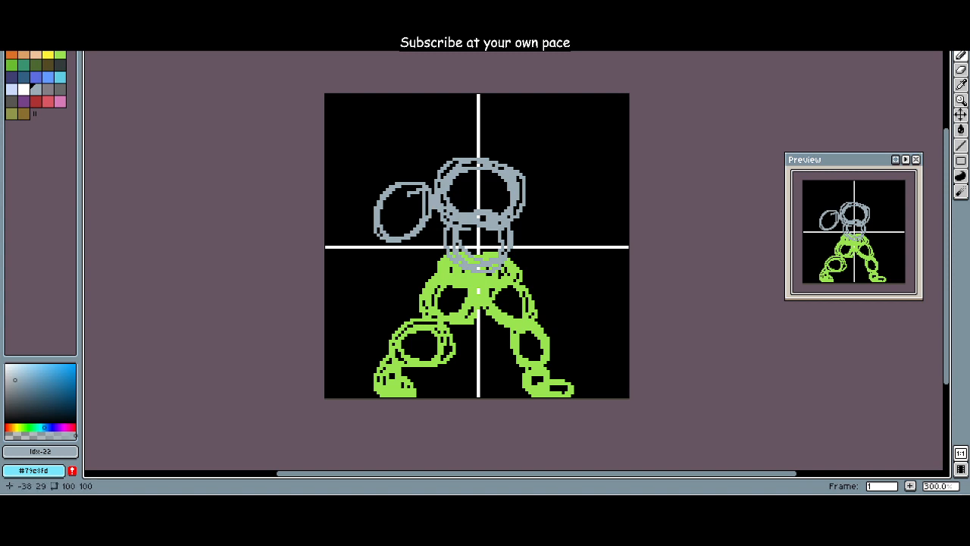
key("ctrl+z")
Step: Sketch both arms in skin tone #eec39a with the Pencil, as linked ovals bending outward from the shoulders and ending in fists at hip height
left_click(35, 54)
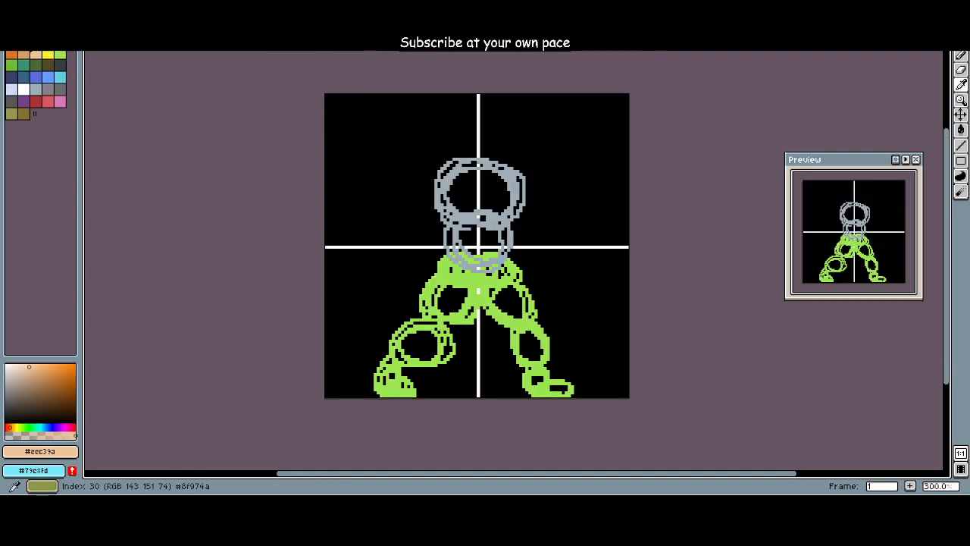
key("b")
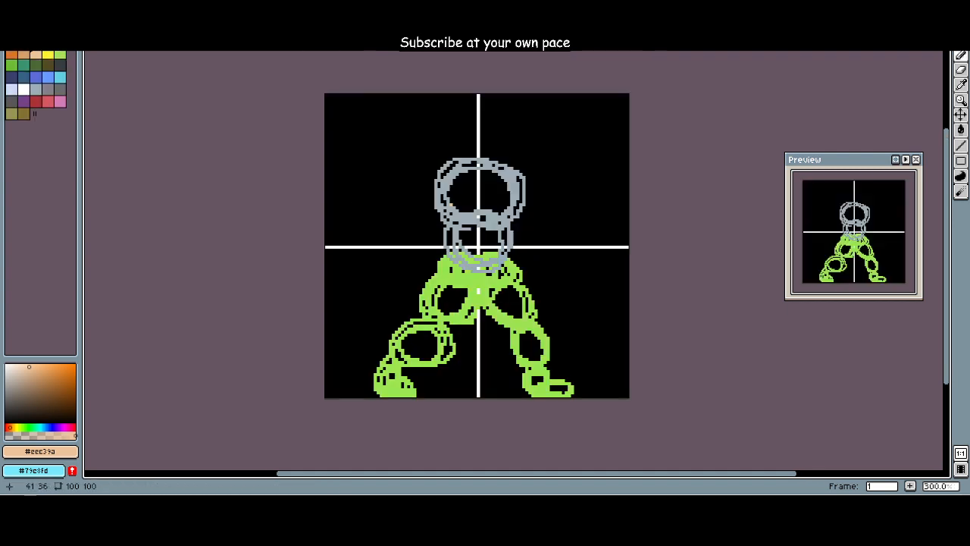
mouse_move(402, 234)
left_mouse_down()
mouse_move(448, 190)
mouse_move(390, 220)
mouse_move(409, 231)
mouse_move(438, 182)
mouse_move(416, 223)
left_mouse_up()
key("ctrl+z")
key("ctrl+z")
mouse_move(445, 180)
left_mouse_down()
mouse_move(409, 230)
mouse_move(415, 262)
mouse_move(394, 238)
mouse_move(418, 256)
mouse_move(409, 266)
left_mouse_up()
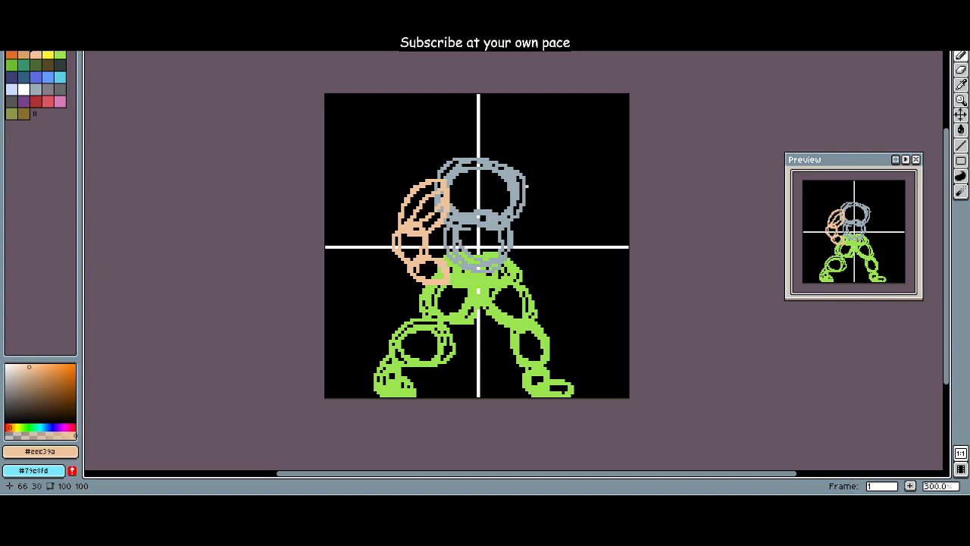
mouse_move(526, 179)
left_mouse_down()
mouse_move(525, 213)
mouse_move(567, 220)
mouse_move(543, 266)
left_mouse_up()
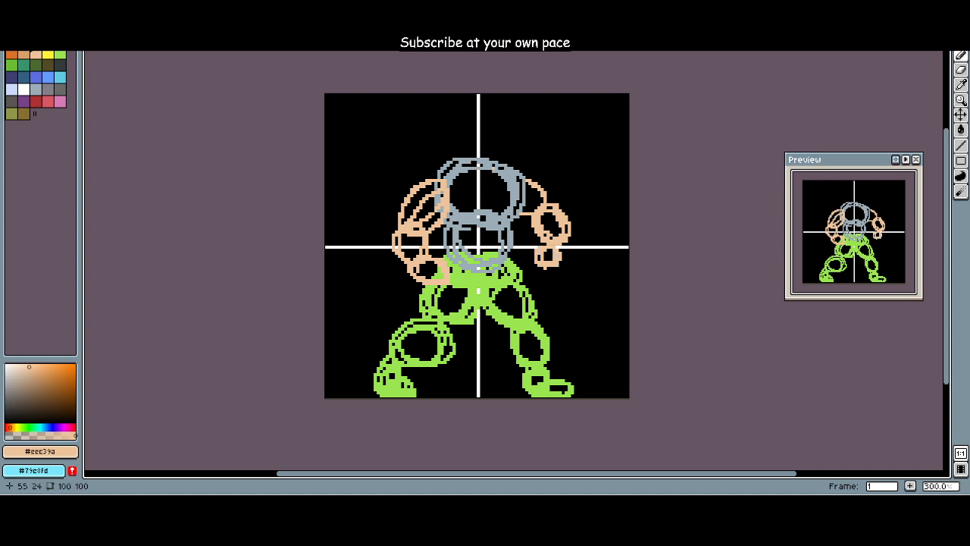
Step: Sketch a round head in skin tone overlapping the top of the chest on the vertical guide
mouse_move(468, 176)
left_mouse_down()
mouse_move(480, 177)
mouse_move(463, 157)
mouse_move(497, 146)
left_mouse_up()
key("ctrl+z")
key("ctrl+z")
mouse_move(479, 183)
left_mouse_down()
mouse_move(469, 141)
mouse_move(455, 155)
mouse_move(478, 179)
mouse_move(463, 126)
mouse_move(483, 119)
mouse_move(516, 159)
mouse_move(469, 144)
left_mouse_up()
key("ctrl+z")
scroll(505, 149, "down", 1)
scroll(501, 148, "up", 3)
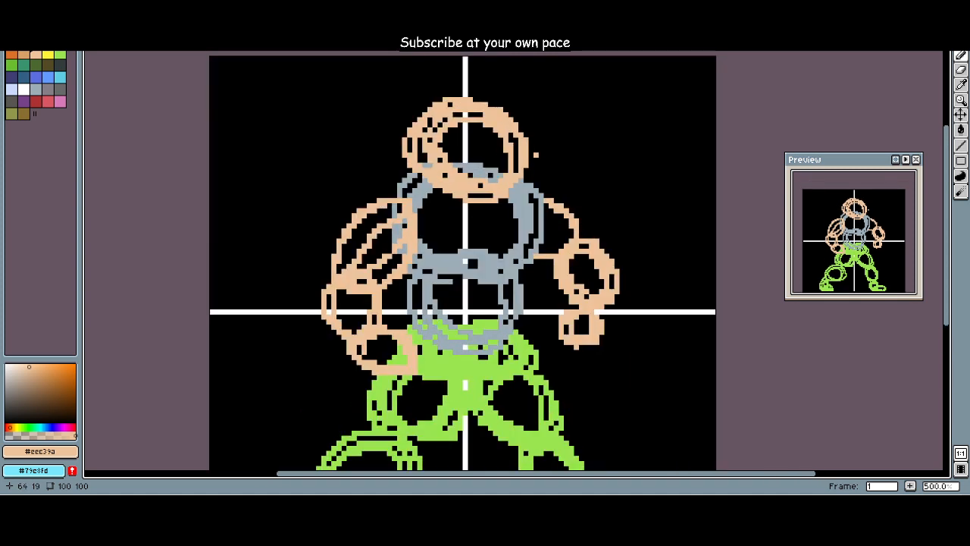
scroll(536, 155, "down", 2)
Step: Scribble hair over the head's top and left side in light green, index 9, with a yellow patch, index 8, on the crown
left_click(59, 54)
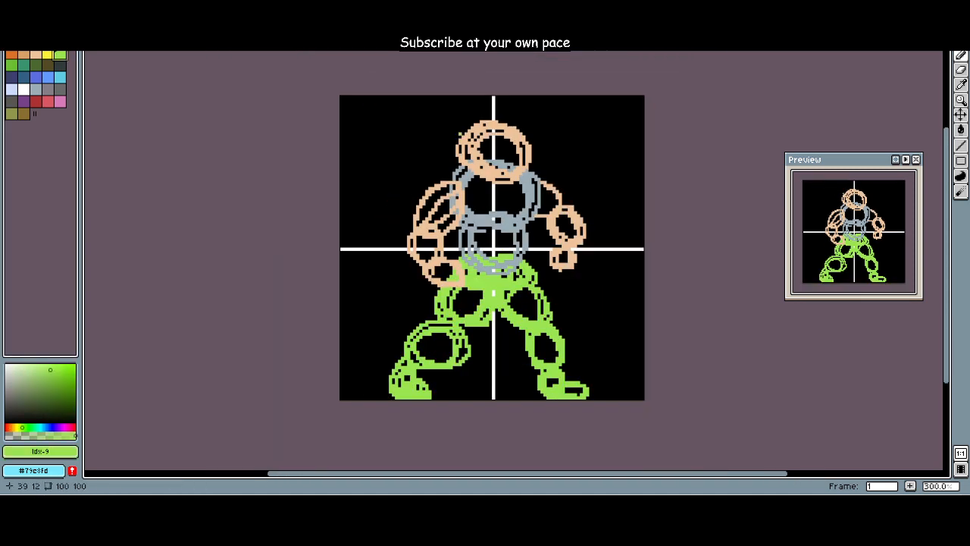
mouse_move(460, 136)
left_mouse_down()
mouse_move(498, 141)
mouse_move(455, 137)
mouse_move(531, 132)
left_mouse_up()
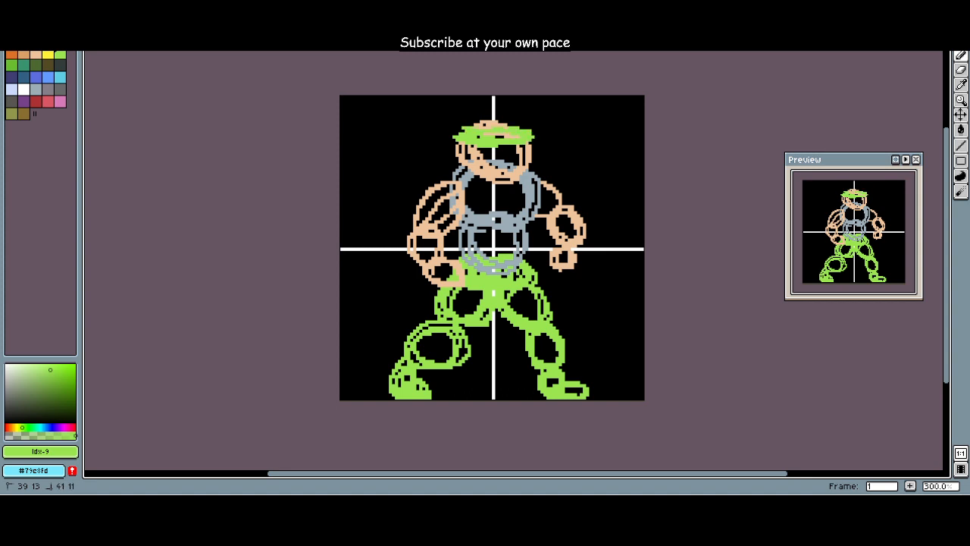
mouse_move(506, 122)
left_mouse_down()
mouse_move(475, 119)
mouse_move(507, 122)
left_mouse_up()
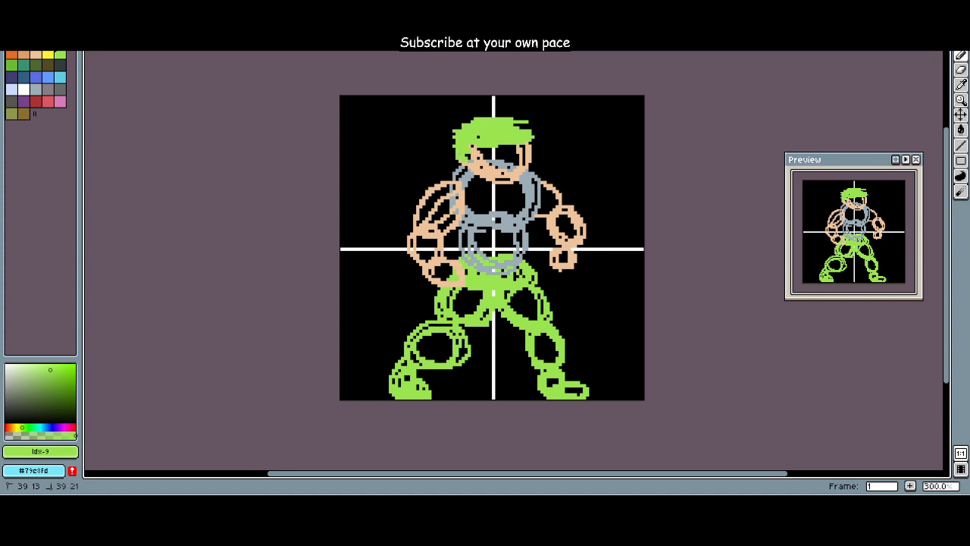
left_click(48, 54)
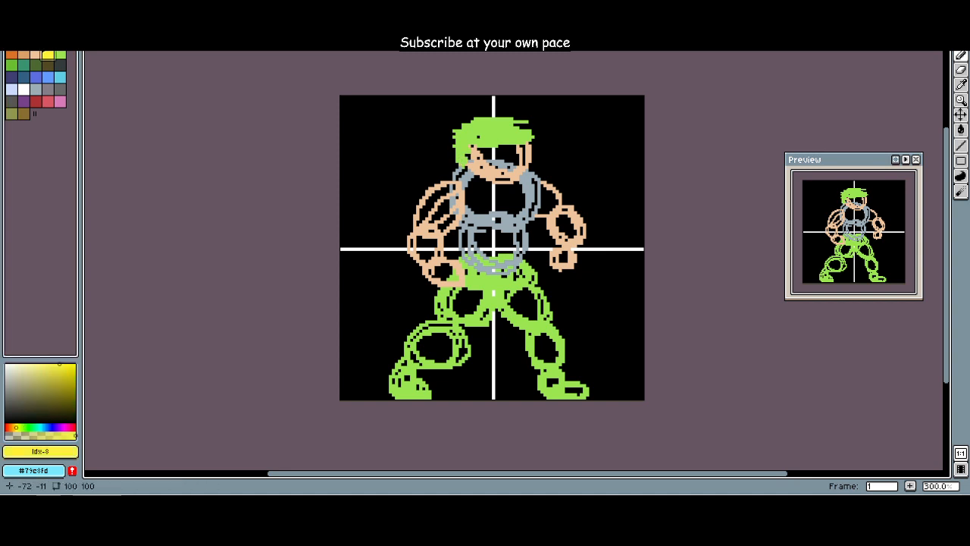
mouse_move(467, 121)
left_mouse_down()
mouse_move(494, 124)
mouse_move(482, 131)
mouse_move(500, 137)
mouse_move(492, 119)
mouse_move(512, 116)
mouse_move(482, 115)
left_mouse_up()
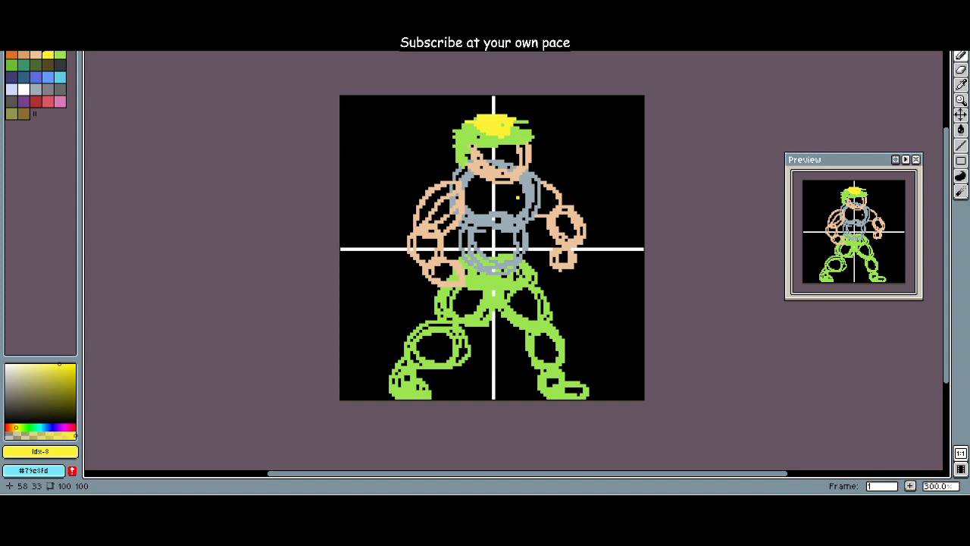
Step: Block in the torso as a shirt with loose horizontal strokes in white, index 21
left_click(24, 89)
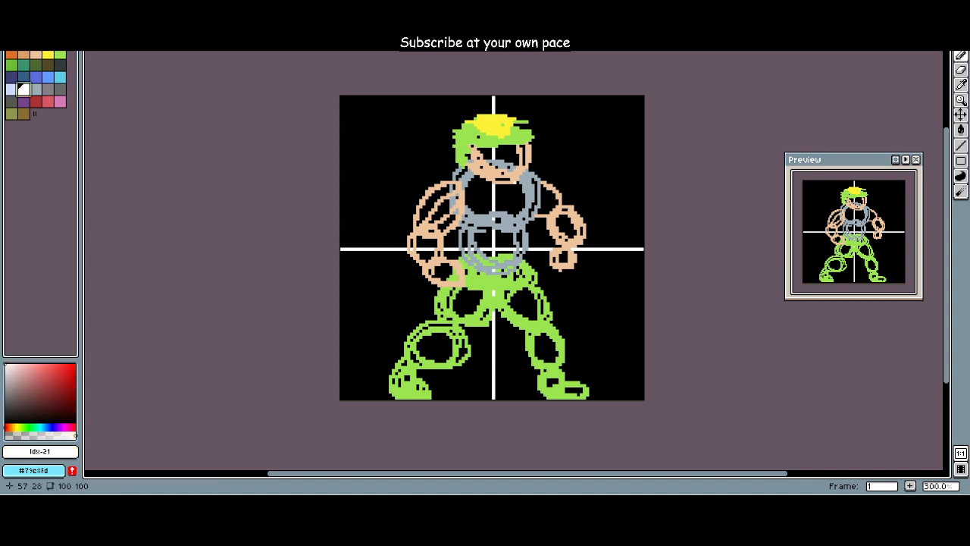
mouse_move(475, 185)
left_mouse_down()
mouse_move(527, 188)
mouse_move(468, 189)
mouse_move(500, 210)
mouse_move(485, 220)
mouse_move(508, 238)
mouse_move(499, 258)
mouse_move(509, 262)
left_mouse_up()
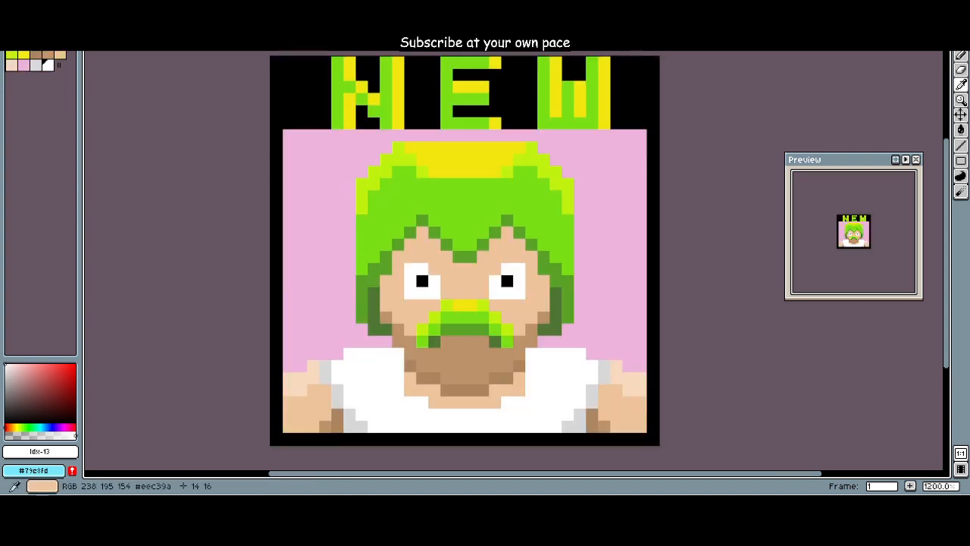
Step: Block in the face with skin tone #eec39a sampled from the reference portrait, and draw a moustache in light green, index 9
left_click(464, 276)
left_click(84, 24)
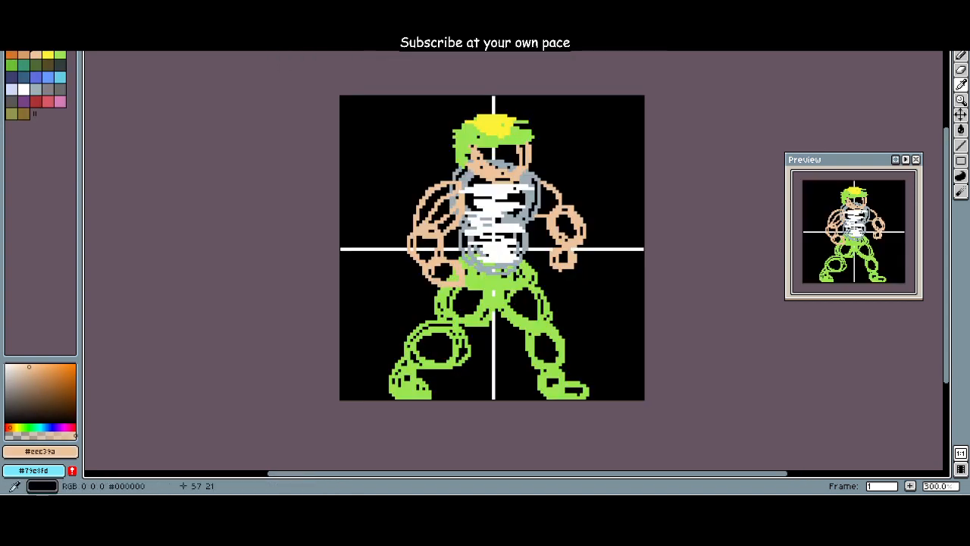
mouse_move(474, 154)
left_mouse_down()
mouse_move(520, 156)
mouse_move(503, 166)
mouse_move(506, 146)
mouse_move(515, 148)
left_mouse_up()
left_click(60, 55)
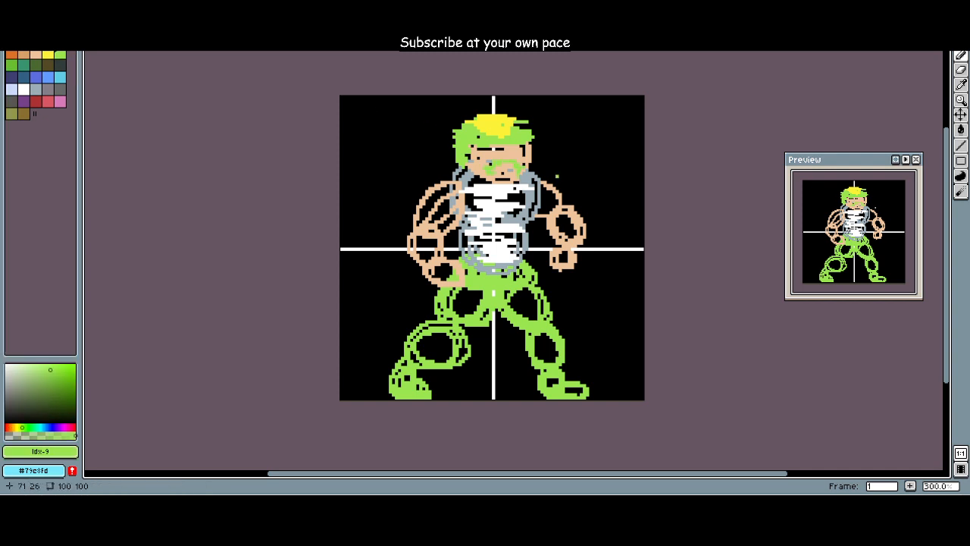
left_click_drag(487, 173, 485, 173)
Step: Block in both arms with skin tone, index 7, and both legs with light green, index 9
left_click(35, 56)
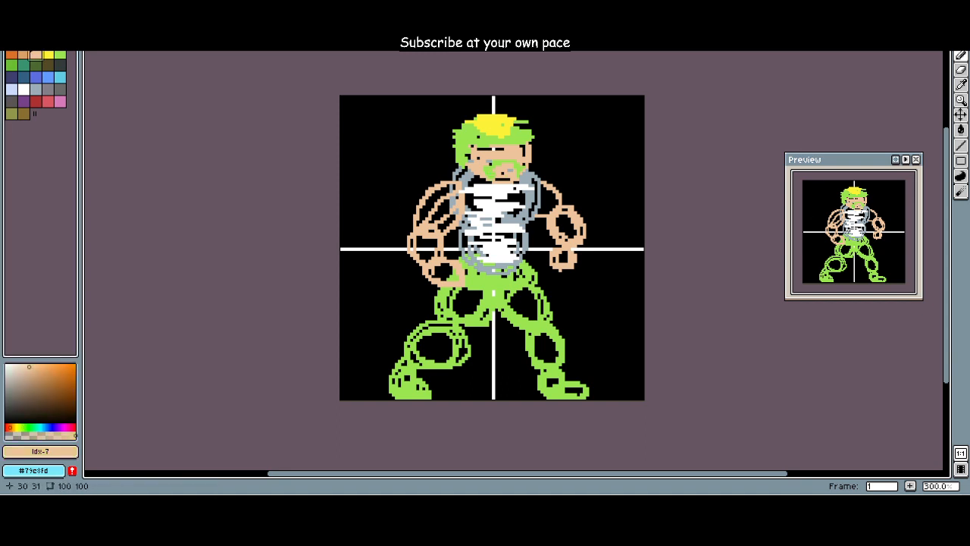
mouse_move(436, 191)
left_mouse_down()
mouse_move(413, 216)
mouse_move(424, 223)
mouse_move(418, 247)
mouse_move(443, 269)
mouse_move(438, 277)
left_mouse_up()
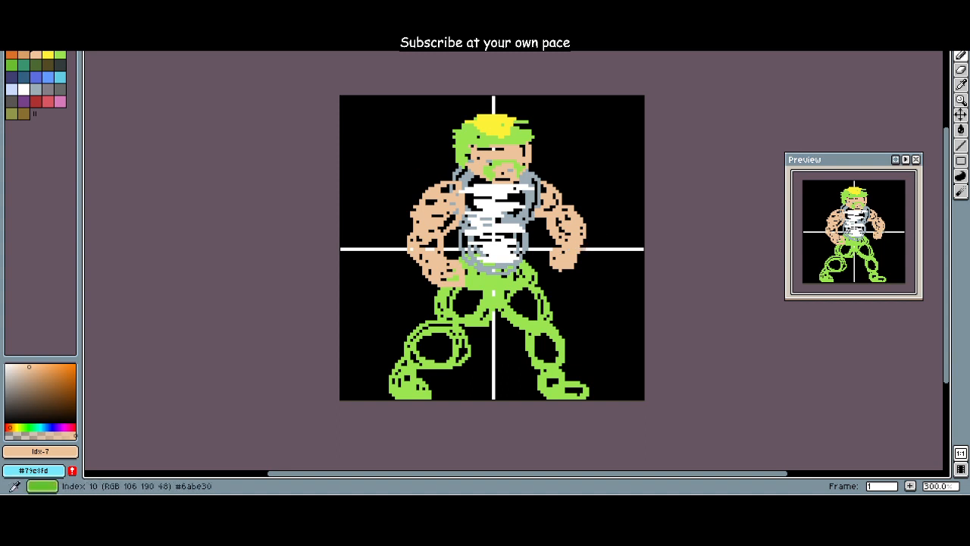
left_click(60, 55)
mouse_move(436, 350)
left_mouse_down()
mouse_move(409, 355)
mouse_move(451, 357)
mouse_move(417, 347)
mouse_move(451, 335)
mouse_move(449, 313)
mouse_move(476, 306)
mouse_move(471, 293)
mouse_move(531, 302)
mouse_move(546, 357)
left_mouse_up()
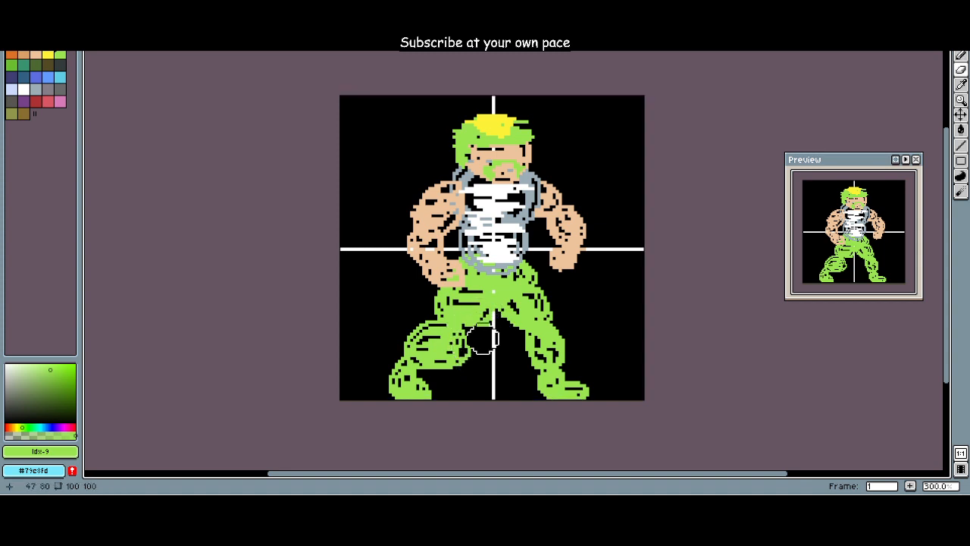
Step: Paint black, index 0, between the legs to clean up their inner edges and cover the upper part of the vertical guide line there
left_click(12, 42)
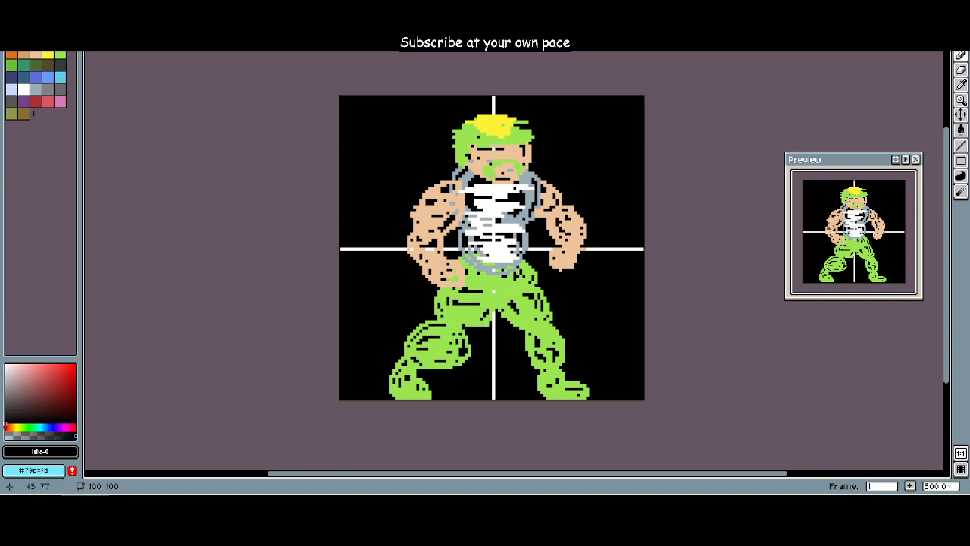
left_click_drag(478, 328, 413, 379)
scroll(482, 325, "up", 1)
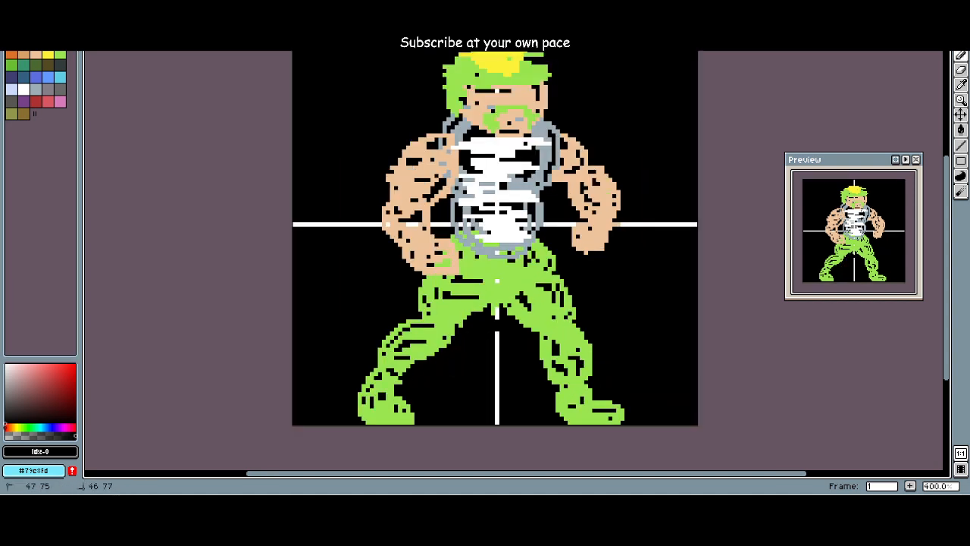
left_click_drag(497, 331, 497, 360)
left_click_drag(501, 326, 537, 370)
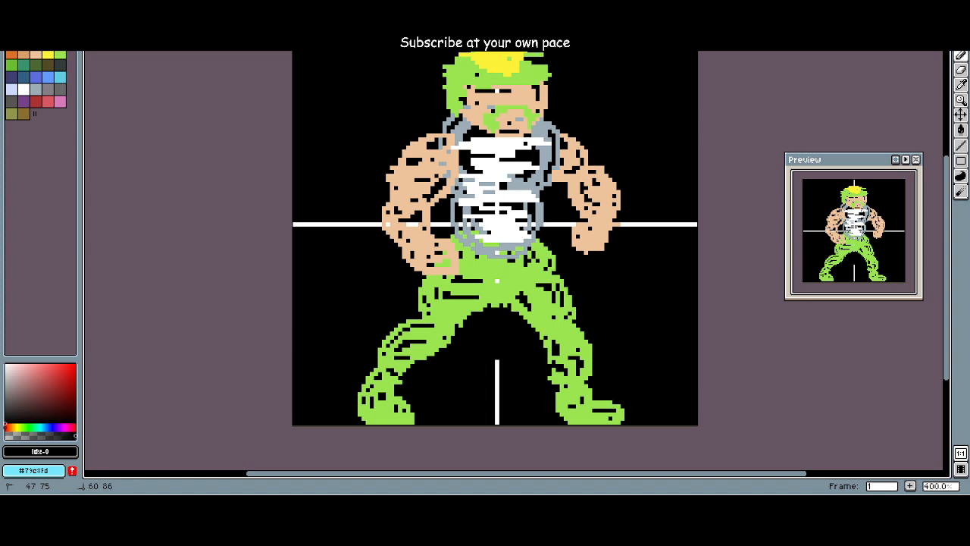
left_click_drag(464, 366, 461, 402)
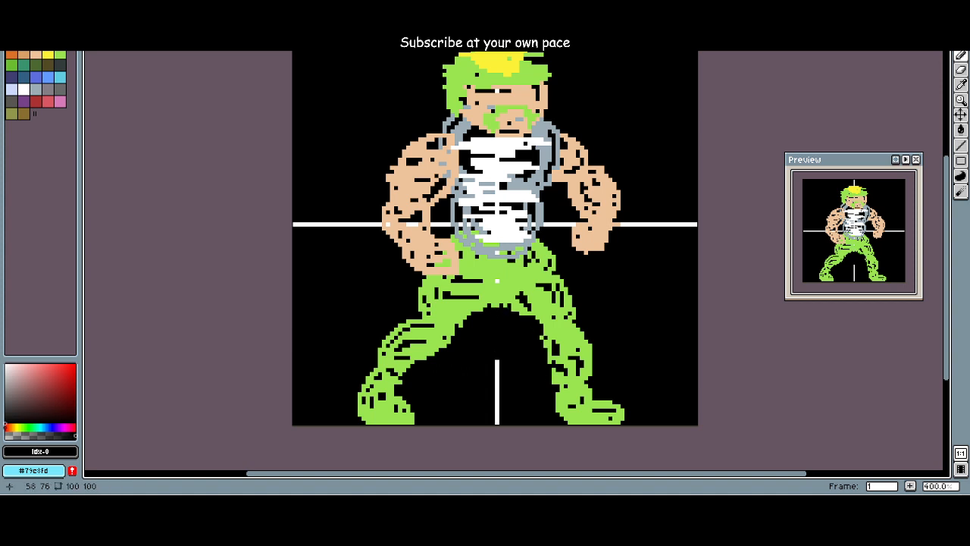
scroll(600, 293, "down", 2)
scroll(609, 309, "up", 1)
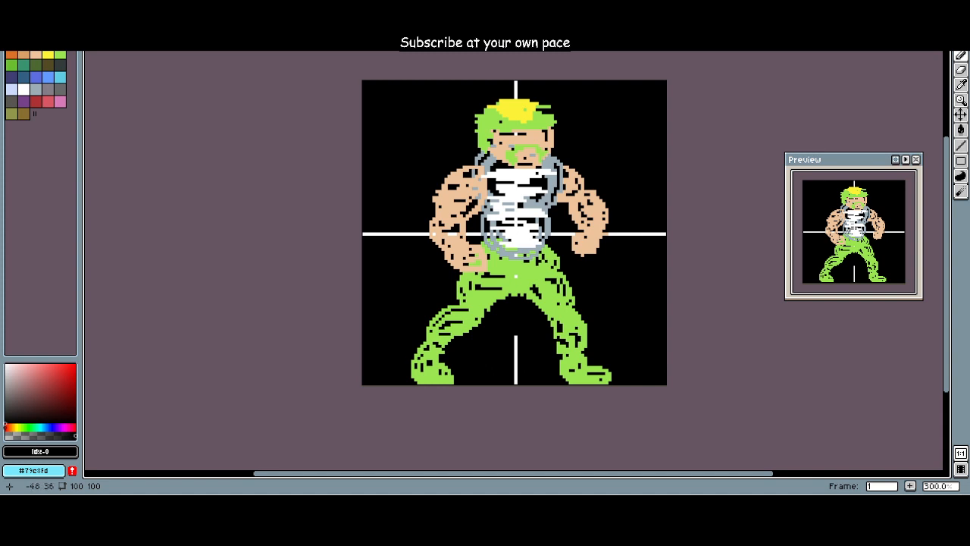
Step: Add a new layer above Layer 1
left_click(90, 5)
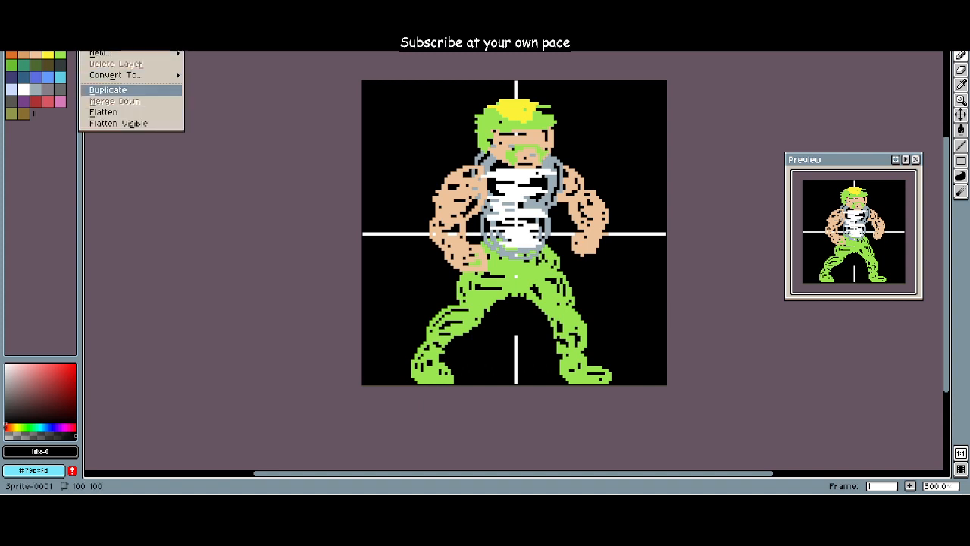
mouse_move(130, 53)
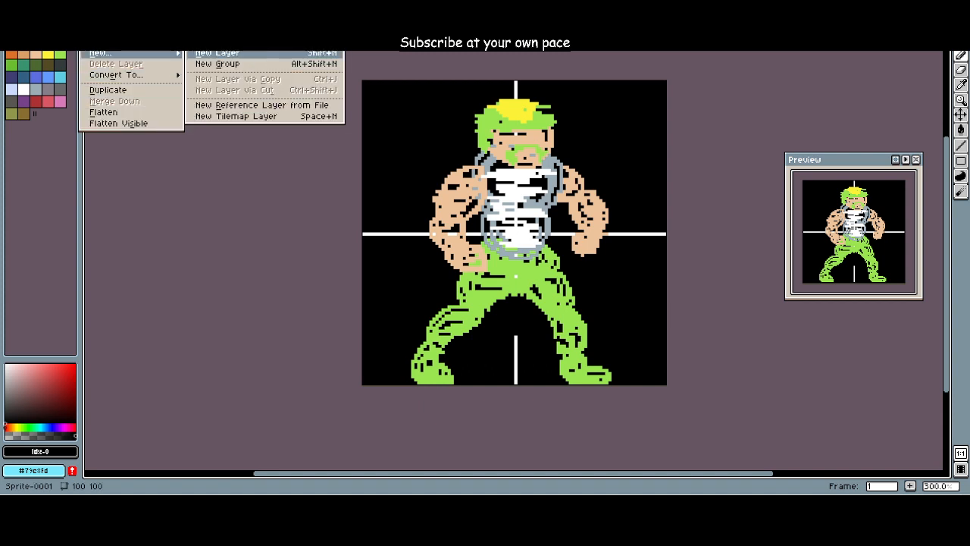
left_click(217, 52)
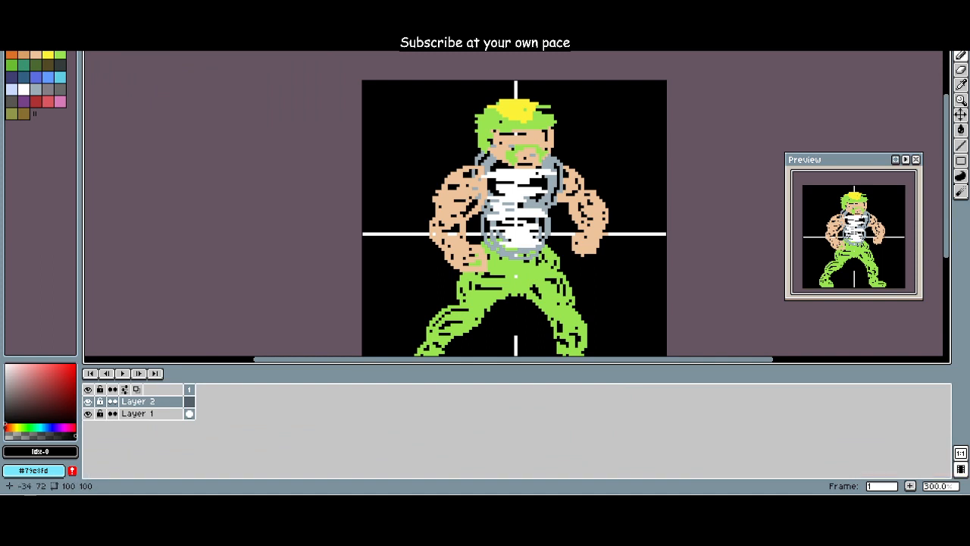
scroll(362, 219, "down", 2)
scroll(362, 251, "up", 1)
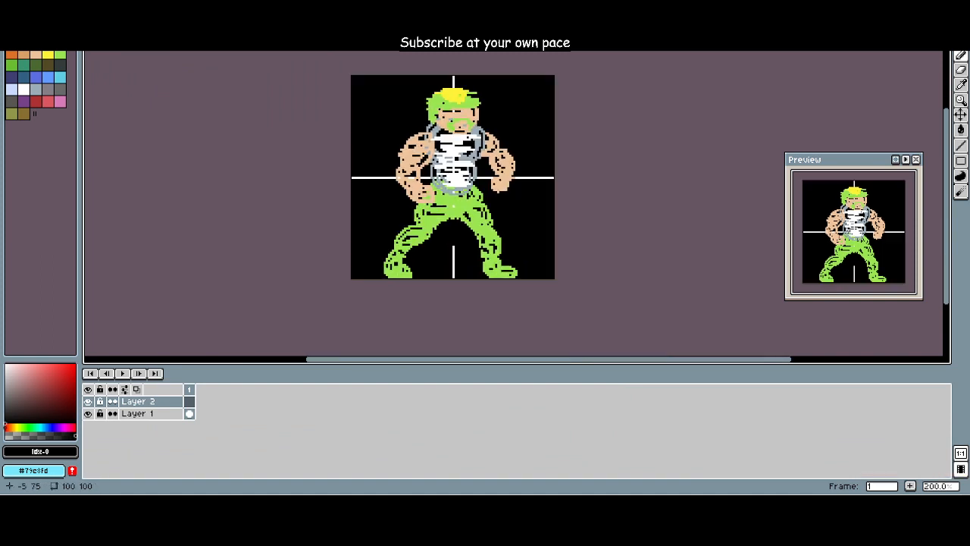
scroll(361, 251, "up", 1)
left_click_drag(308, 273, 310, 268)
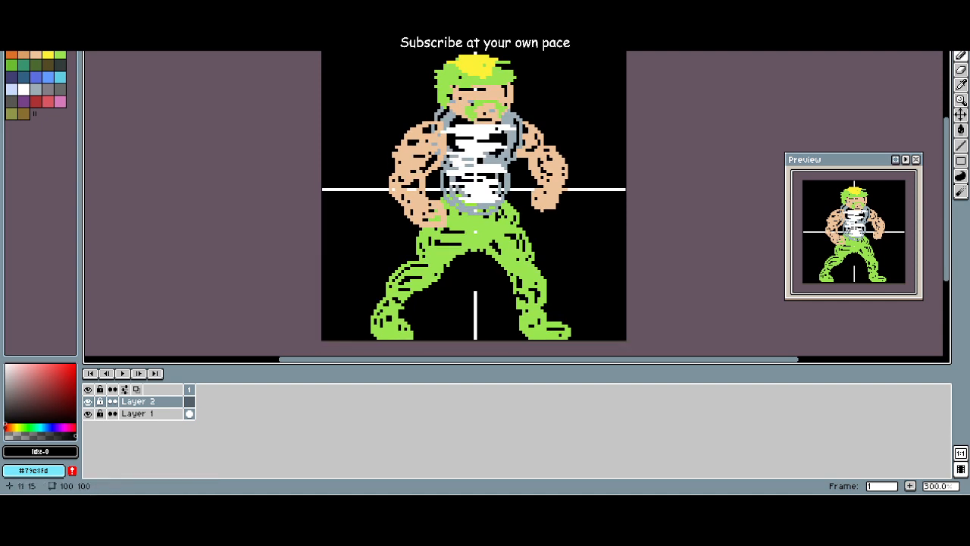
Step: Make Layer 2 the active layer and lock Layer 1 against editing
left_click(189, 413)
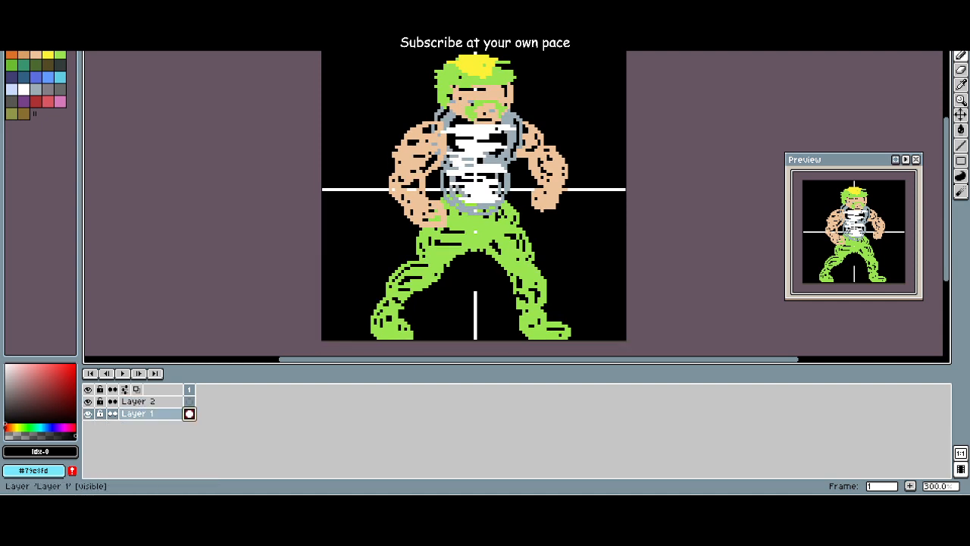
left_click(189, 402)
left_click(189, 414)
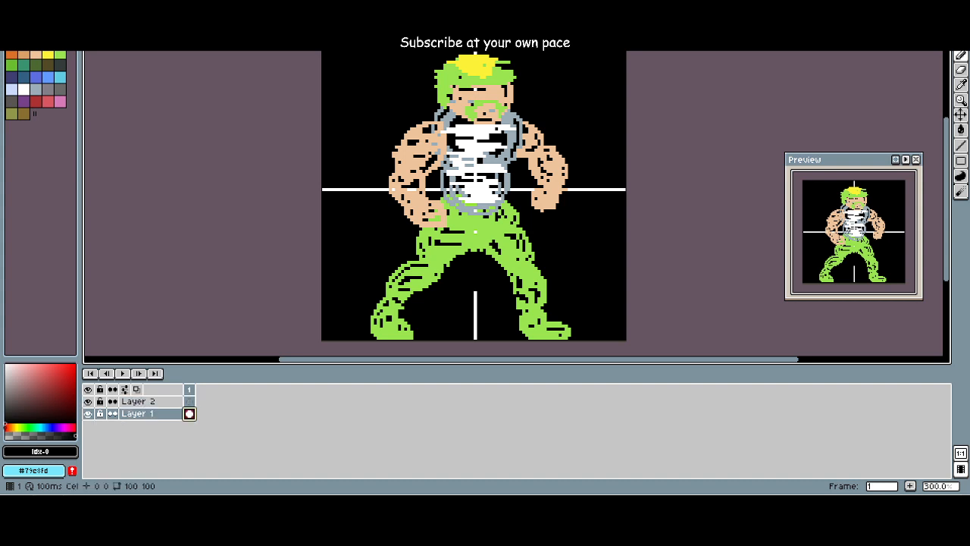
left_click(190, 401)
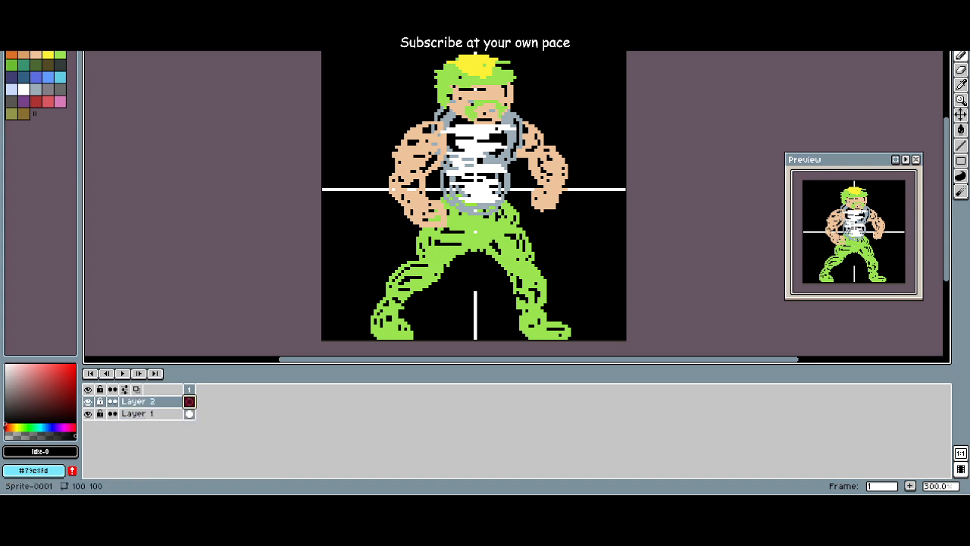
left_click(88, 414)
left_click(88, 414)
left_click(112, 414)
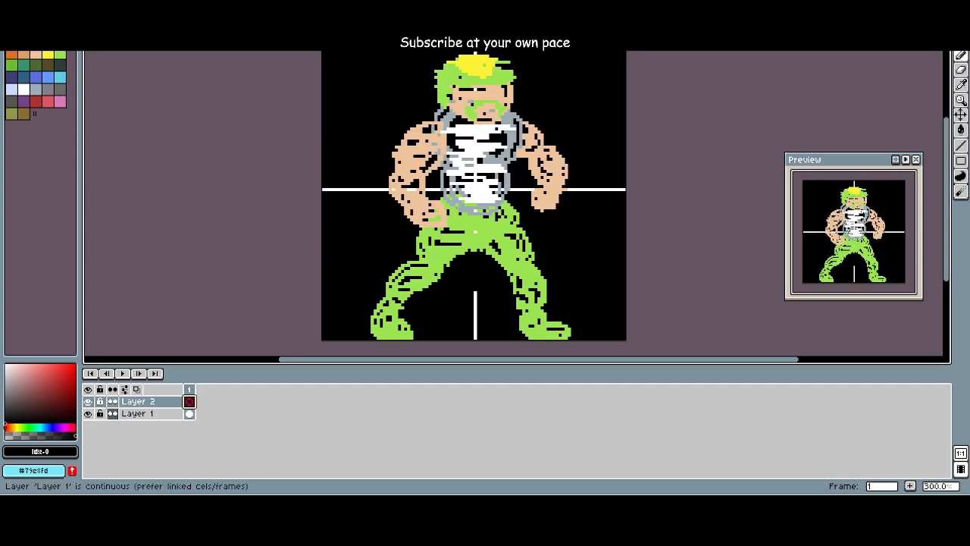
left_click(113, 414)
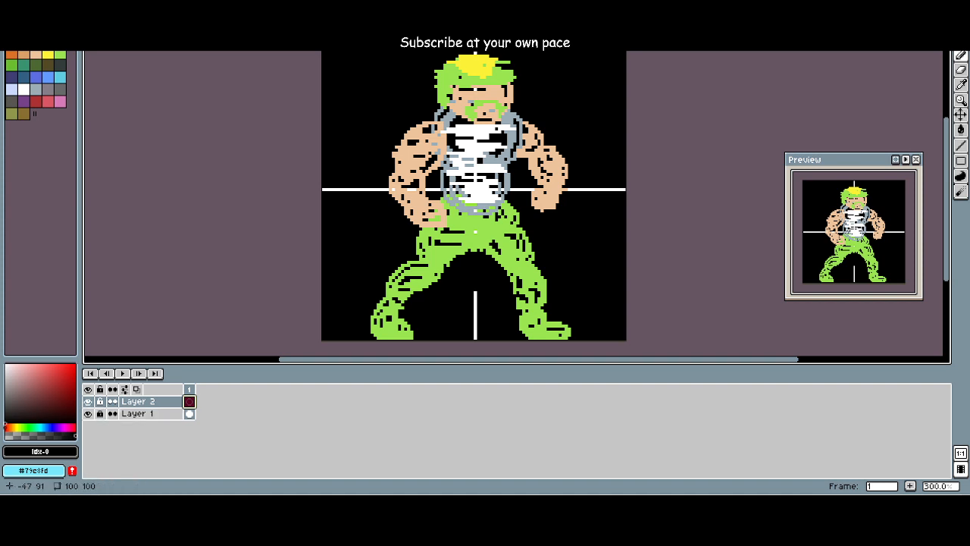
Step: Test Layer 2 with broad white strokes, index 21, across the torso and the arm beside it, and erase them
left_click(23, 89)
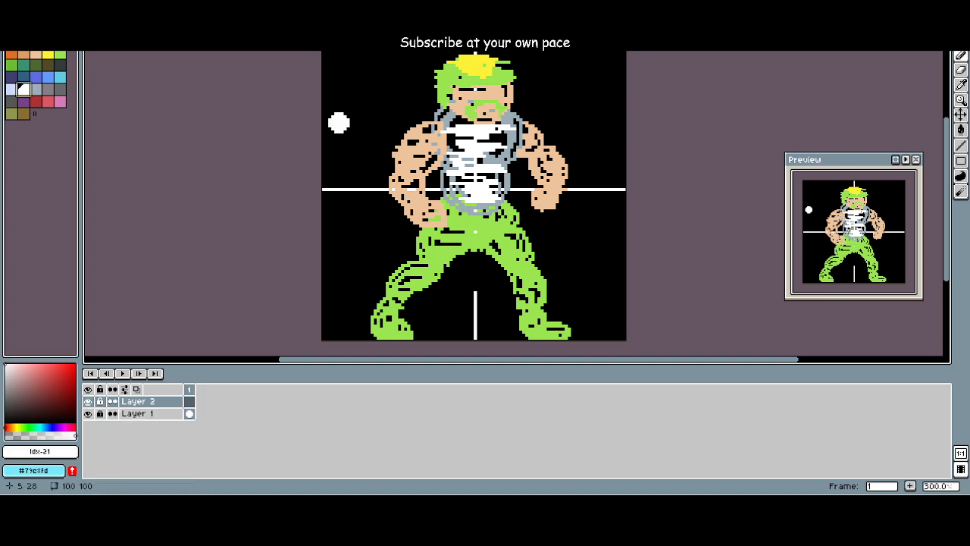
mouse_move(416, 149)
left_mouse_down()
mouse_move(441, 161)
mouse_move(502, 155)
mouse_move(436, 227)
left_mouse_up()
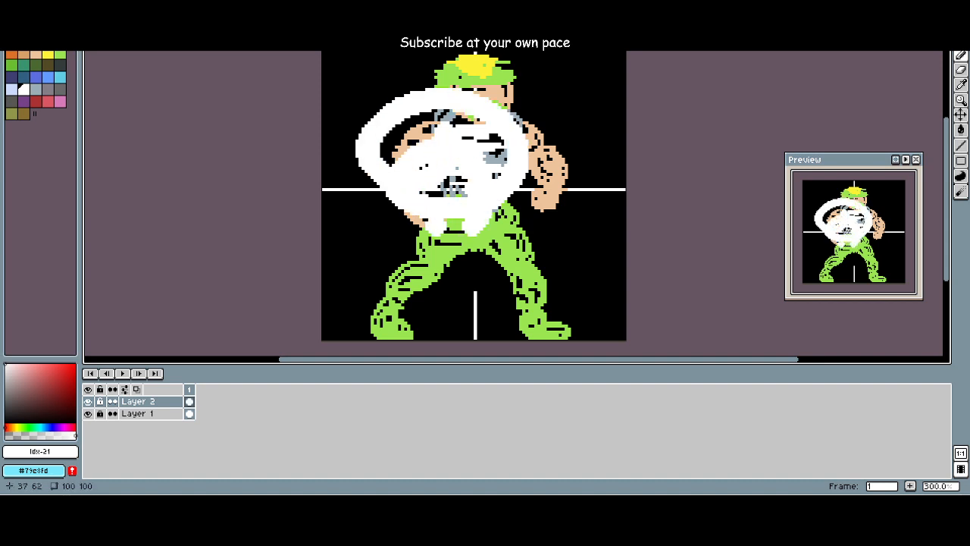
left_click(88, 401)
left_click(88, 402)
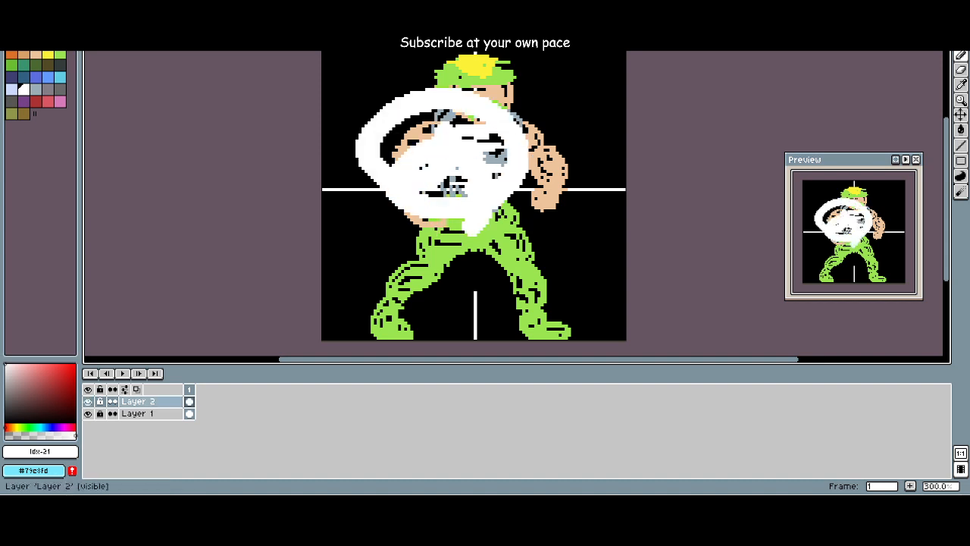
key("e")
mouse_move(371, 137)
left_mouse_down()
mouse_move(432, 148)
mouse_move(356, 160)
mouse_move(467, 234)
mouse_move(535, 199)
mouse_move(528, 209)
mouse_move(416, 156)
mouse_move(404, 186)
mouse_move(428, 220)
mouse_move(420, 229)
mouse_move(451, 204)
mouse_move(440, 186)
mouse_move(428, 241)
mouse_move(506, 138)
mouse_move(390, 138)
mouse_move(499, 233)
mouse_move(515, 109)
mouse_move(398, 149)
mouse_move(543, 215)
left_mouse_up()
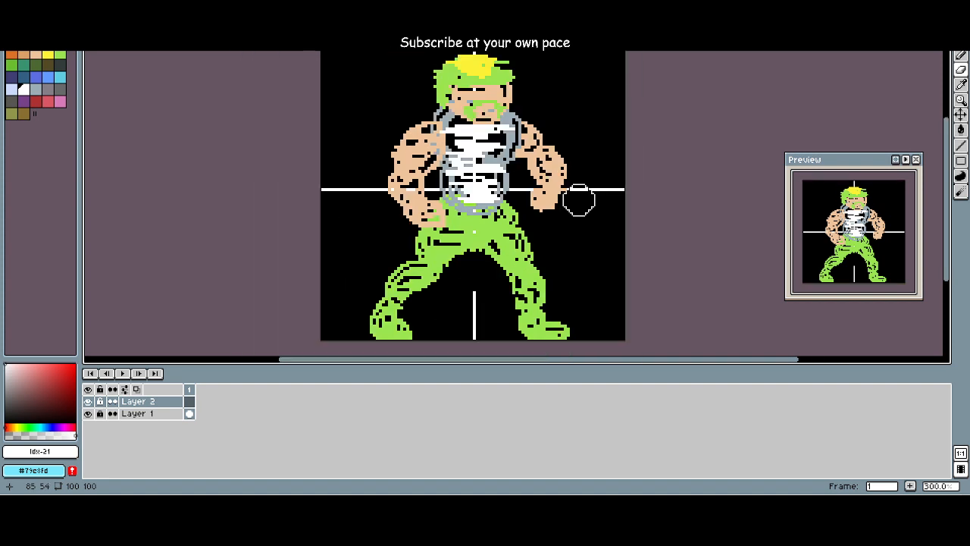
Step: Set the onion skin opacity step to 103 with Layer 1 selected
scroll(578, 190, "down", 1)
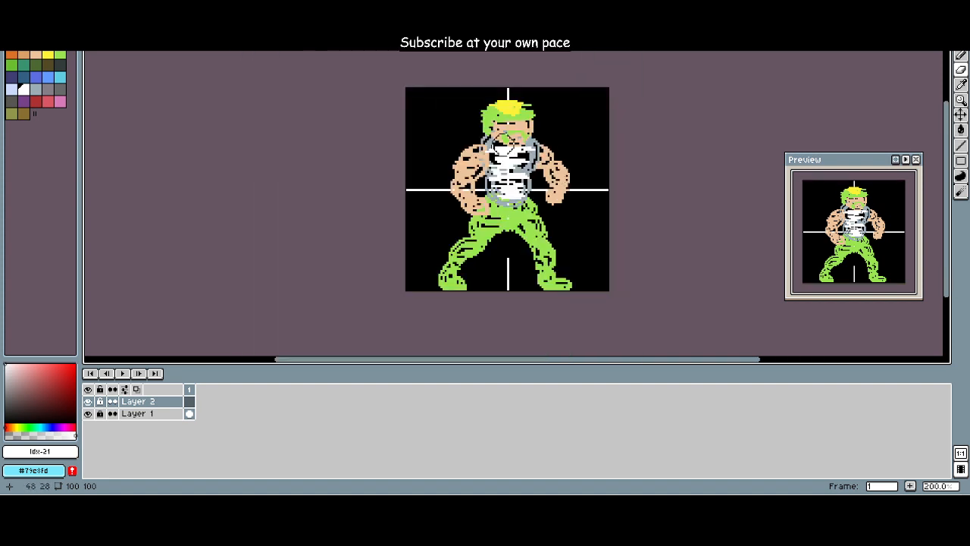
scroll(485, 144, "up", 1)
scroll(465, 134, "down", 1)
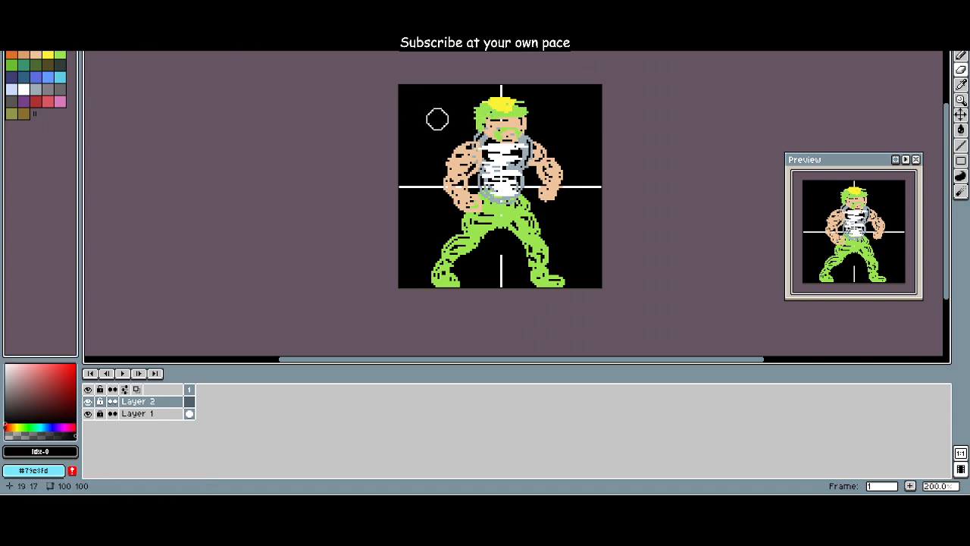
left_click(124, 389)
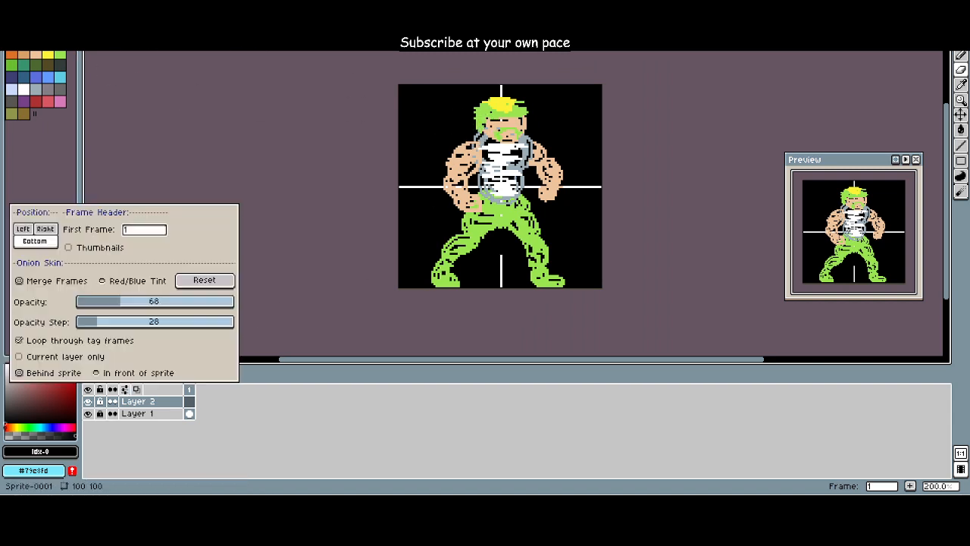
left_click(148, 413)
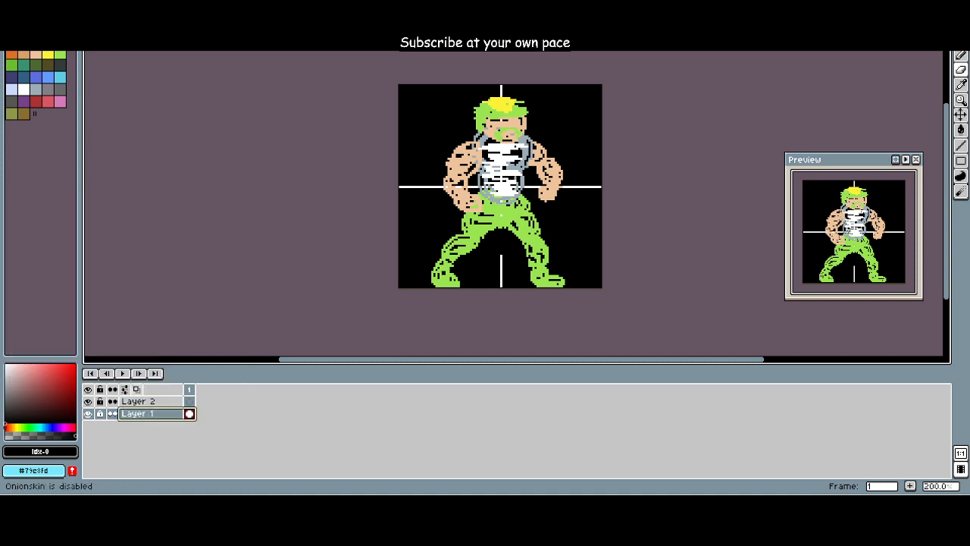
left_click(125, 389)
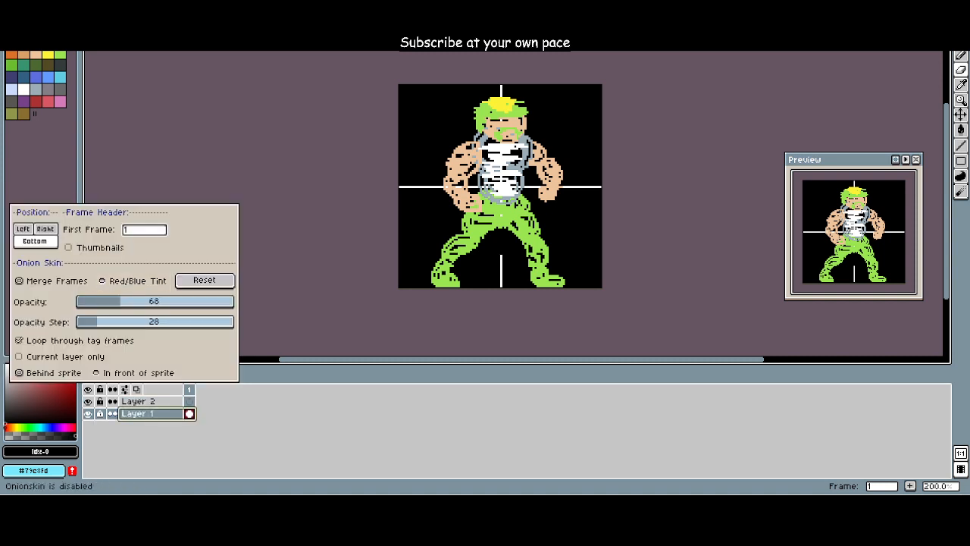
mouse_move(131, 322)
left_mouse_down()
mouse_move(194, 322)
mouse_move(85, 322)
mouse_move(140, 322)
left_mouse_up()
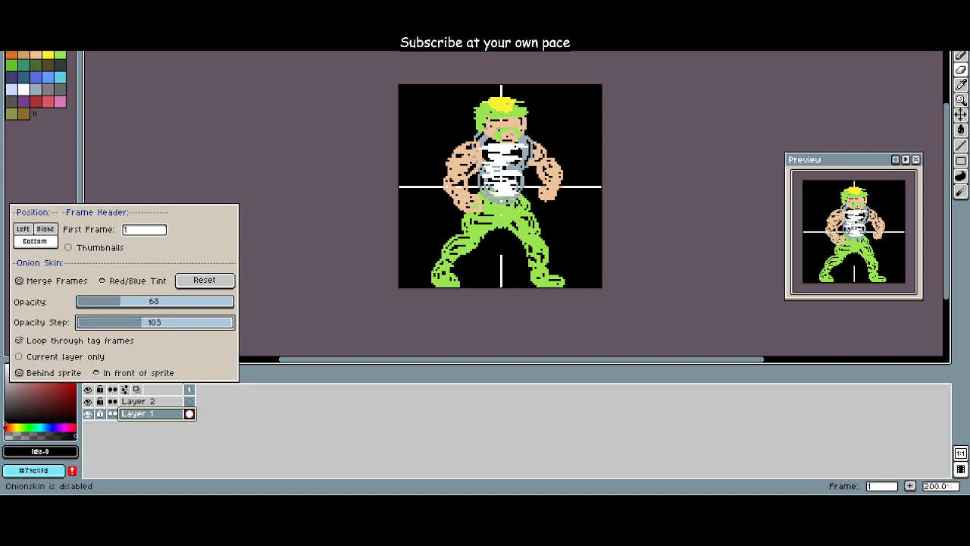
Step: Undo the added layer along with the latest leg strokes, and redo the leg strokes
key("ctrl+z")
key("ctrl+z")
key("ctrl+z")
key("ctrl+z")
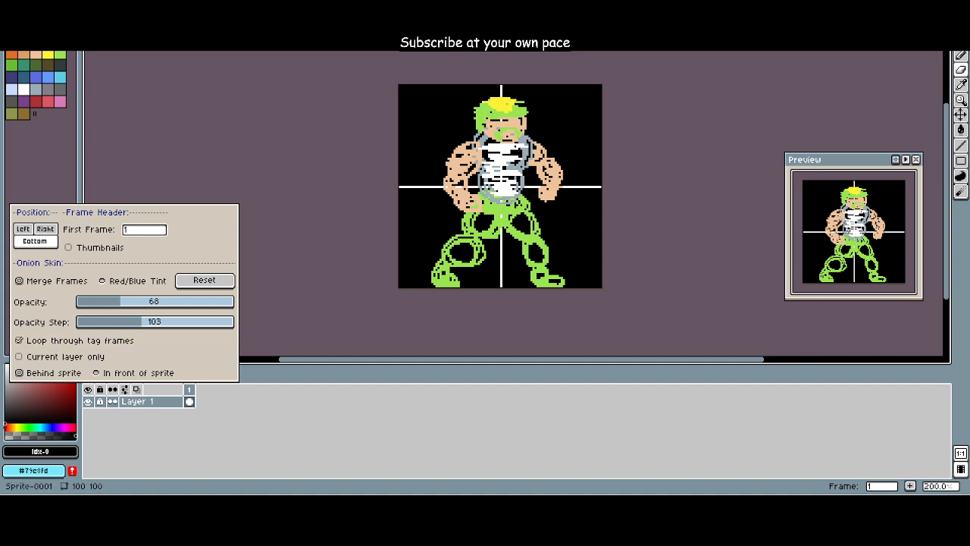
left_click_drag(304, 360, 304, 359)
key("ctrl+y")
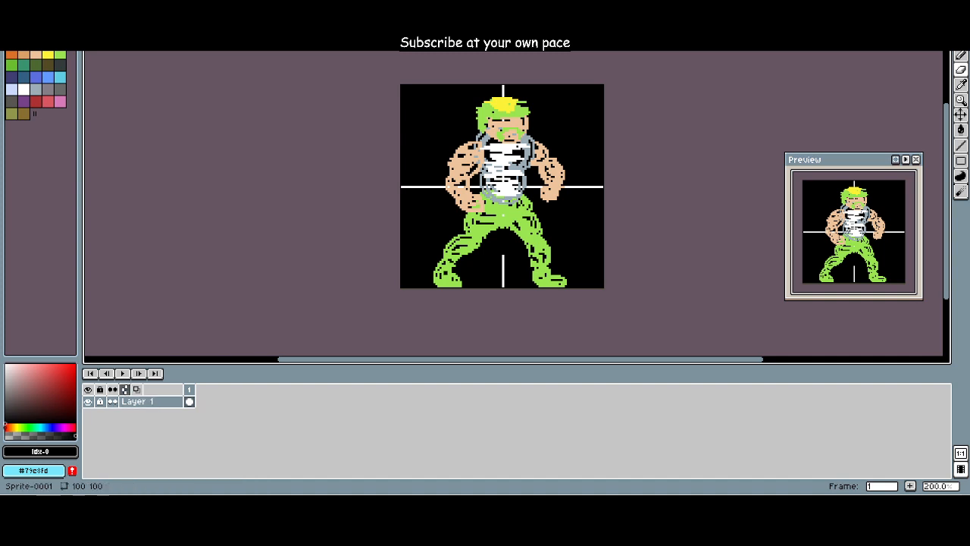
Step: Set the onion skin opacity to 61, and reset the onion skin settings to their defaults
left_click(124, 389)
mouse_move(119, 301)
left_mouse_down()
mouse_move(188, 302)
mouse_move(111, 302)
mouse_move(143, 302)
mouse_move(119, 302)
left_mouse_up()
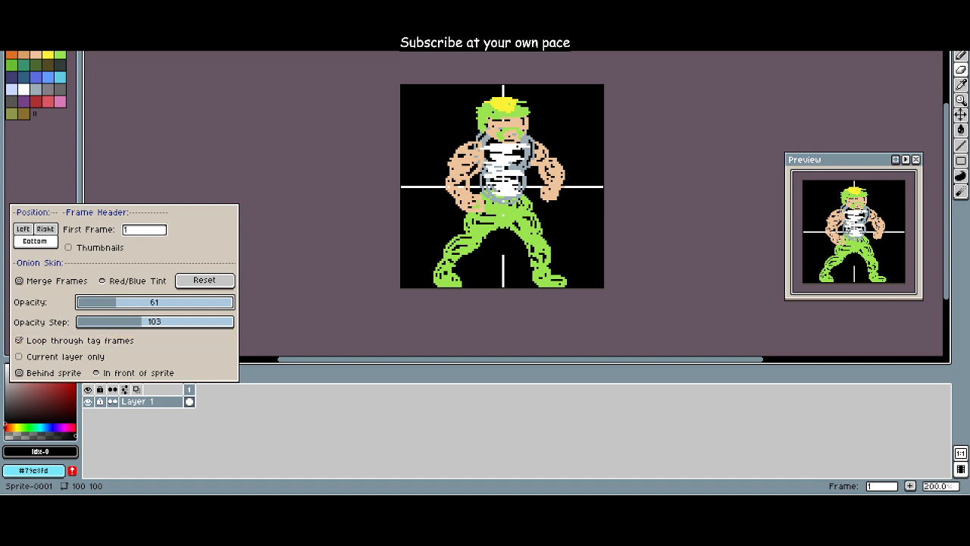
left_click(203, 280)
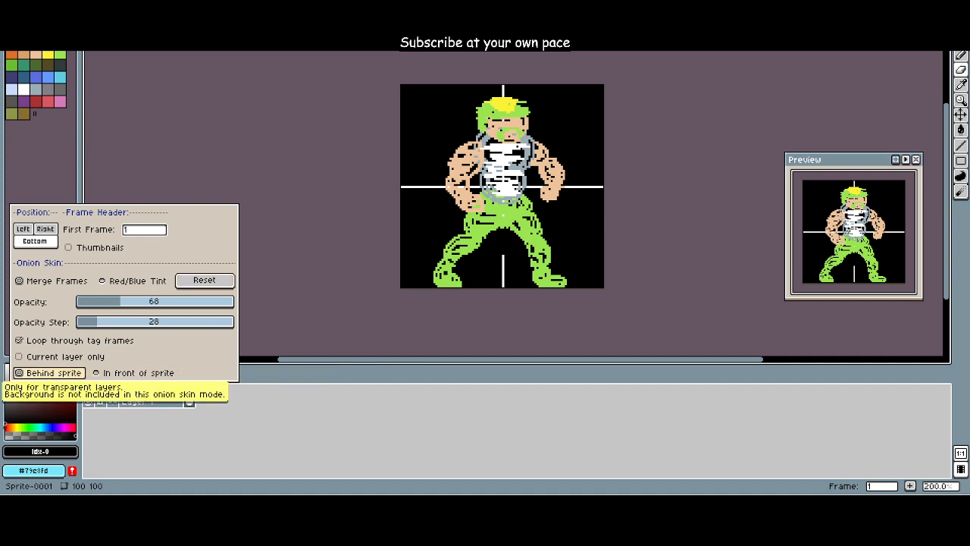
key("Escape")
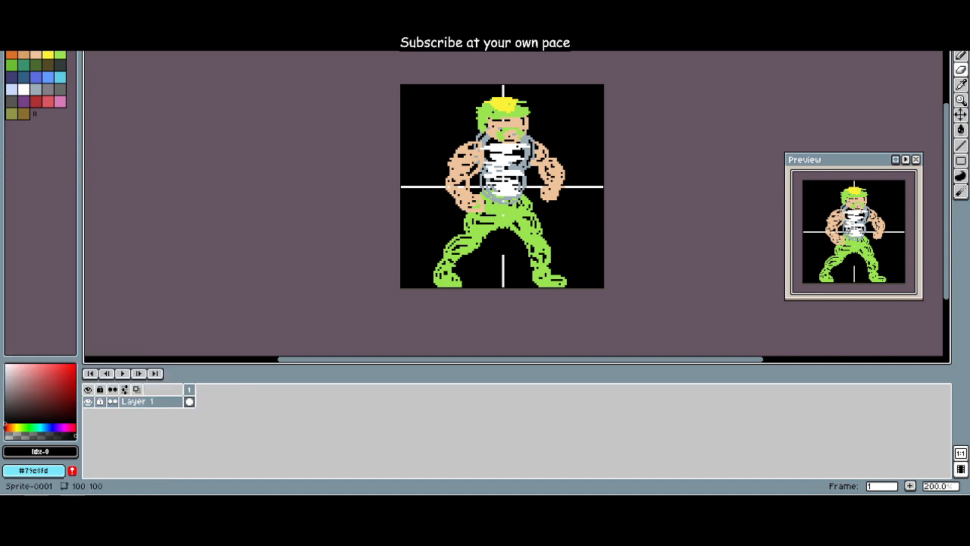
Step: Create an empty new layer above the locked character sketch
key("alt+l")
key("Right")
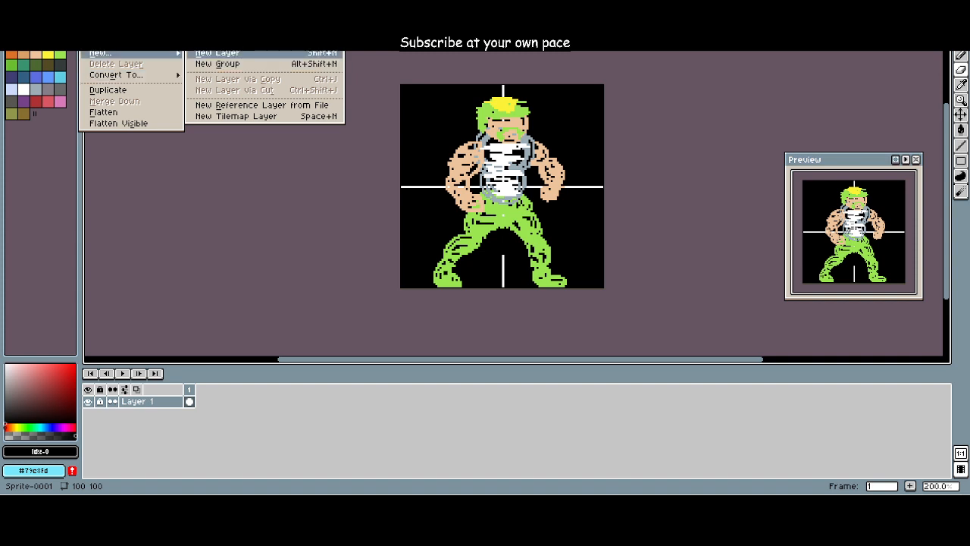
key("Return")
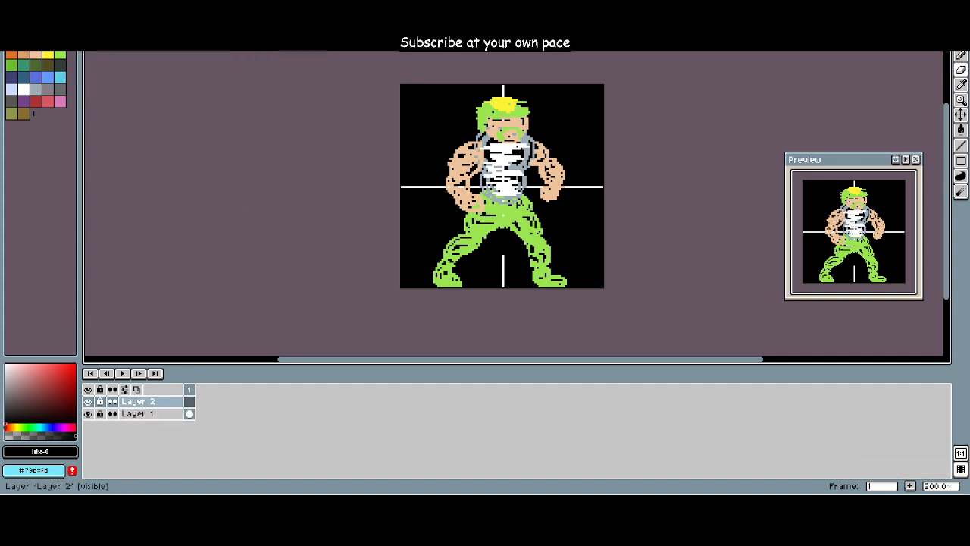
left_click(137, 389)
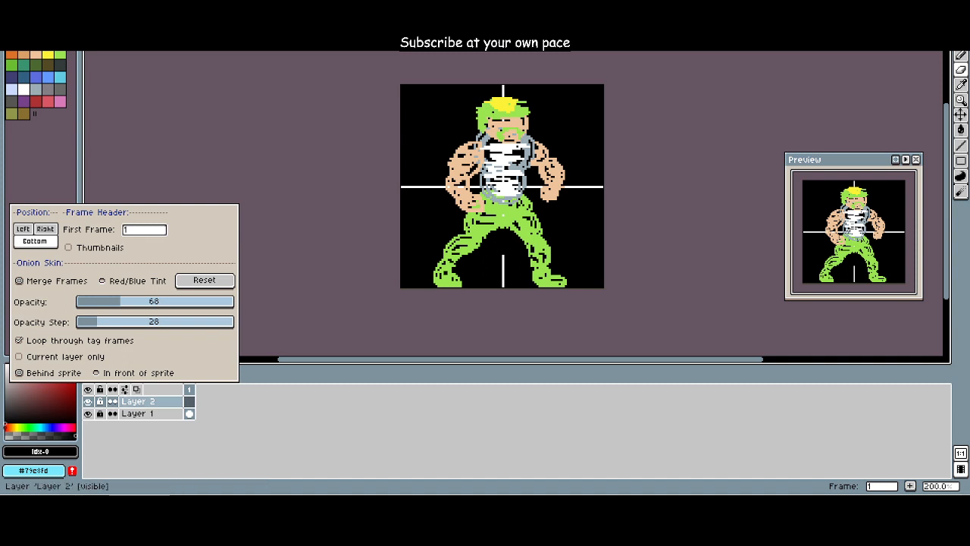
left_click(151, 402)
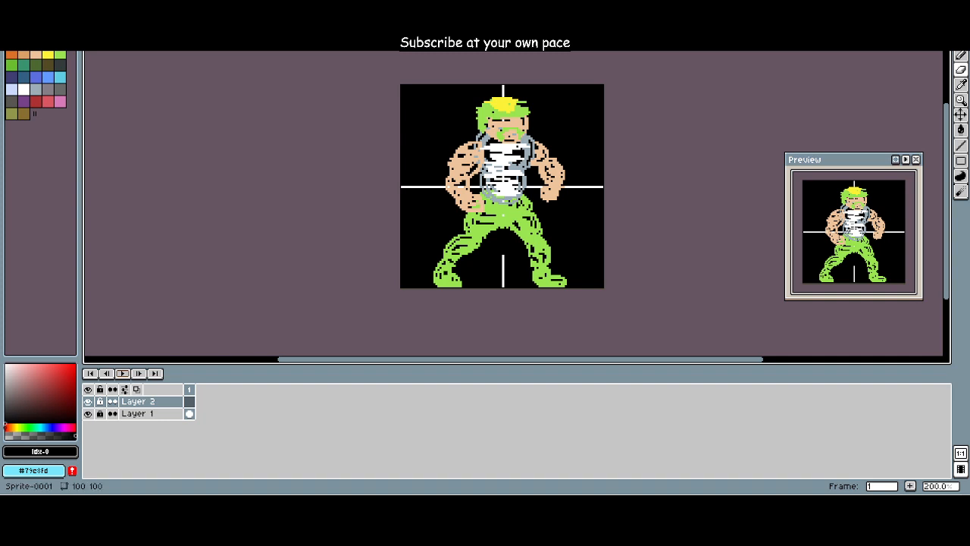
left_click(137, 388)
Step: Delete the empty Layer 2 above the locked sketch layer
right_click(189, 402)
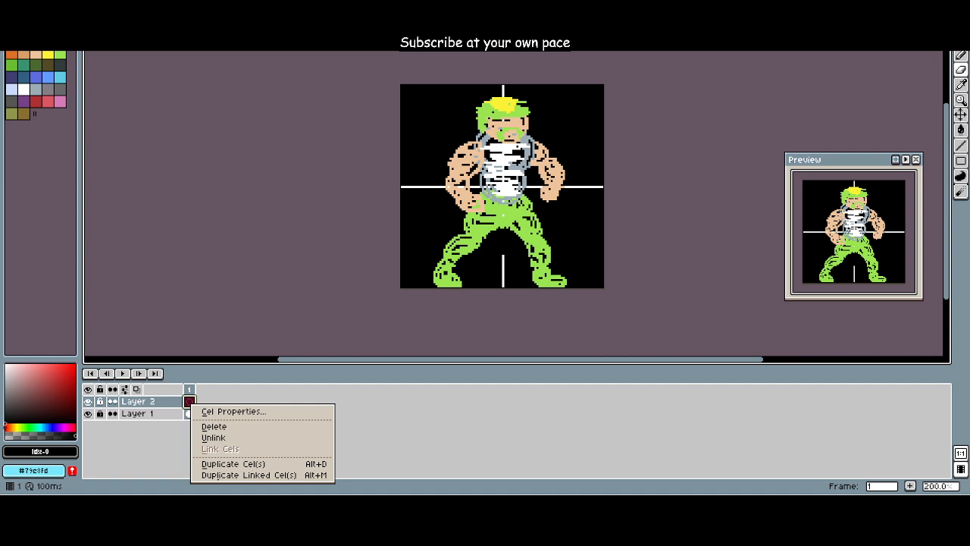
left_click(214, 426)
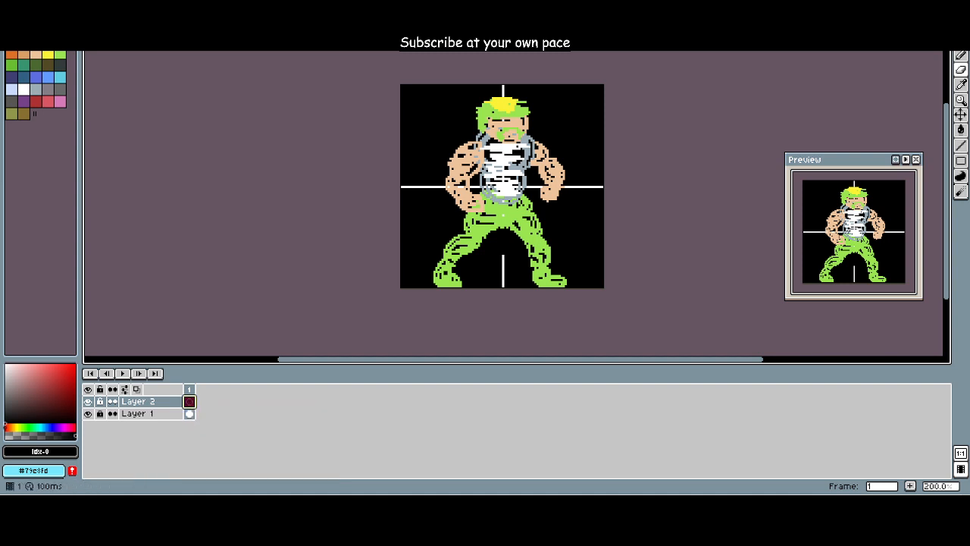
right_click(168, 397)
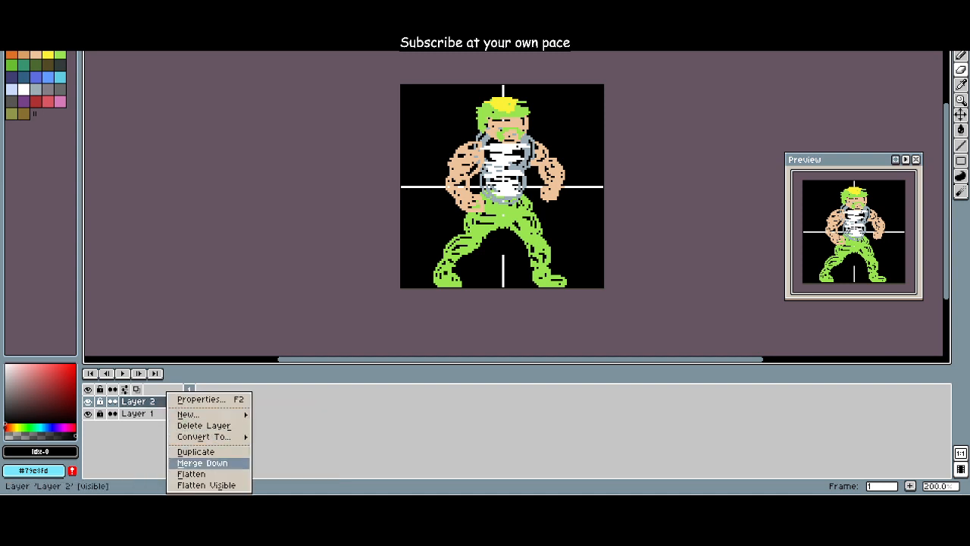
left_click(203, 425)
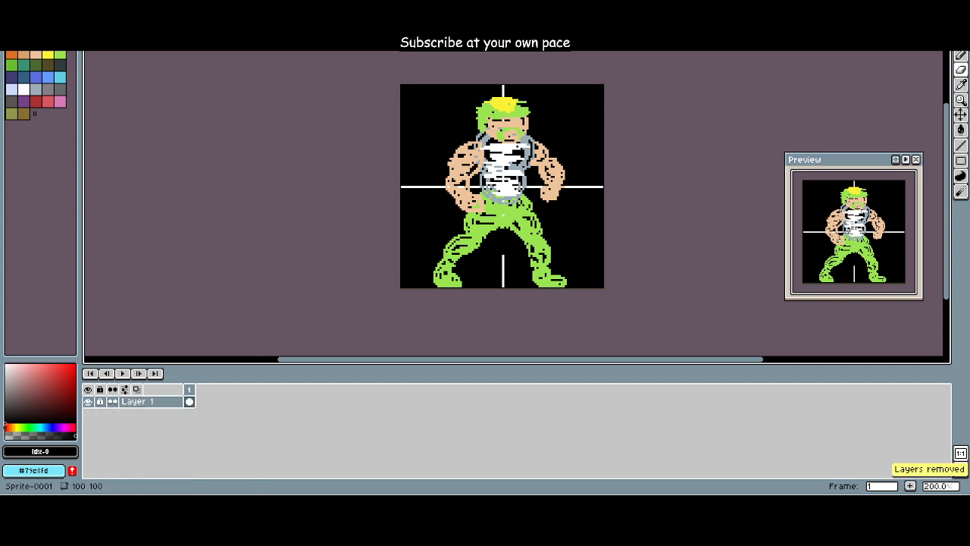
Step: Create a fresh empty layer above the locked character sketch on Layer 1
left_click(91, 3)
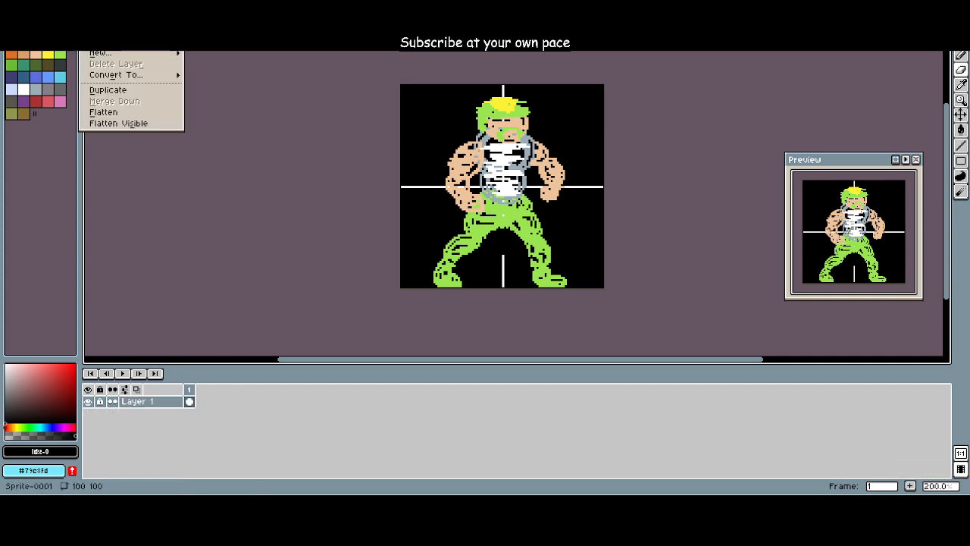
mouse_move(129, 54)
left_click(227, 54)
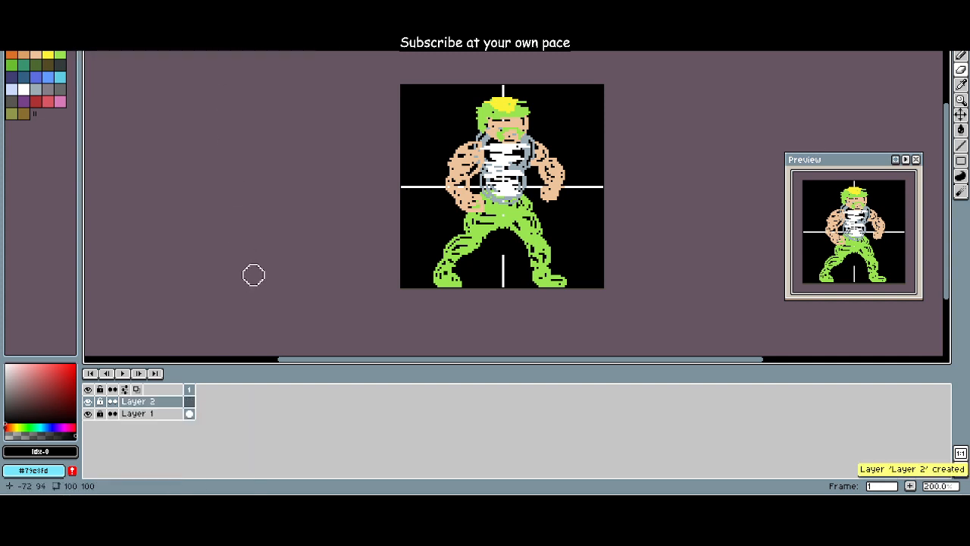
scroll(425, 253, "up", 1)
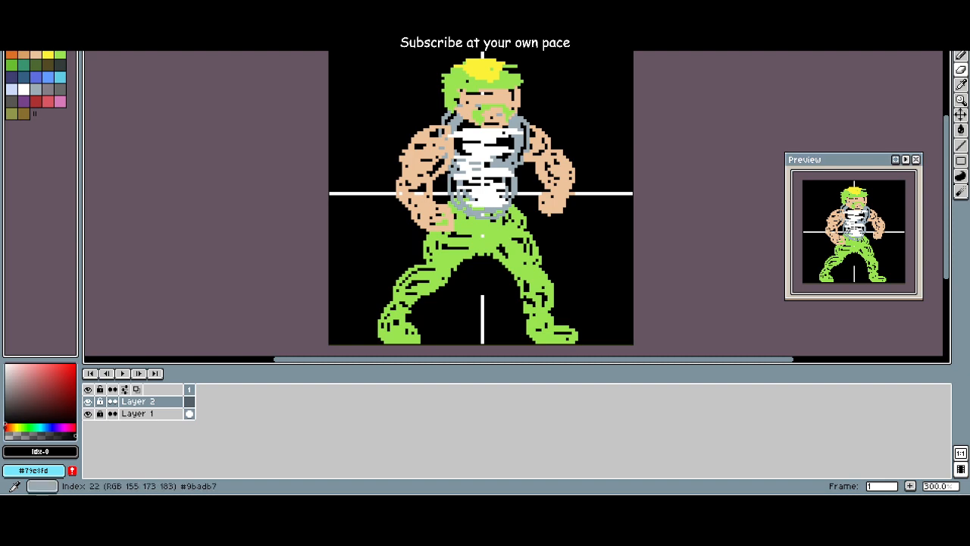
left_click(24, 88)
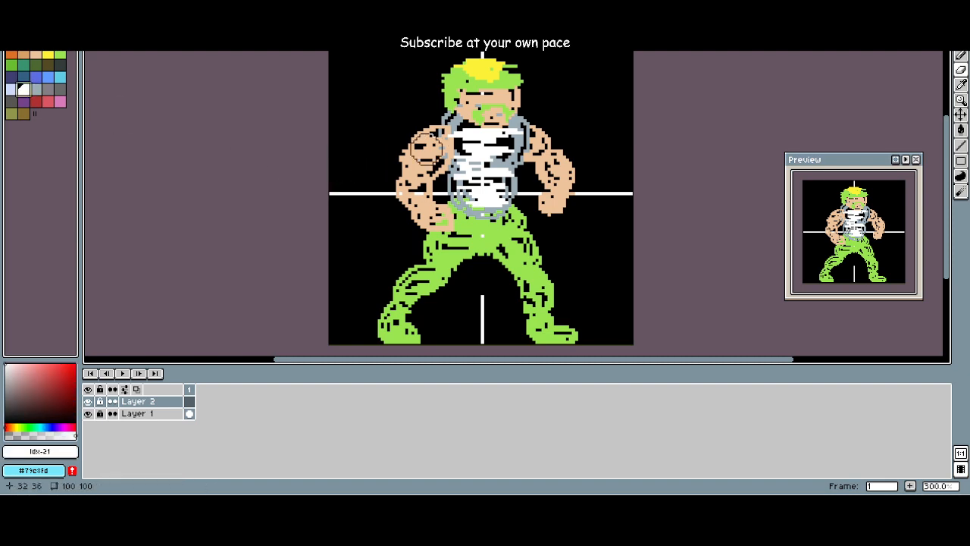
scroll(426, 149, "down", 3)
scroll(422, 150, "up", 4)
left_click_drag(413, 167, 360, 266)
scroll(371, 217, "up", 1)
scroll(361, 264, "up", 1)
left_click_drag(381, 212, 249, 265)
scroll(342, 267, "up", 2)
scroll(249, 265, "down", 1)
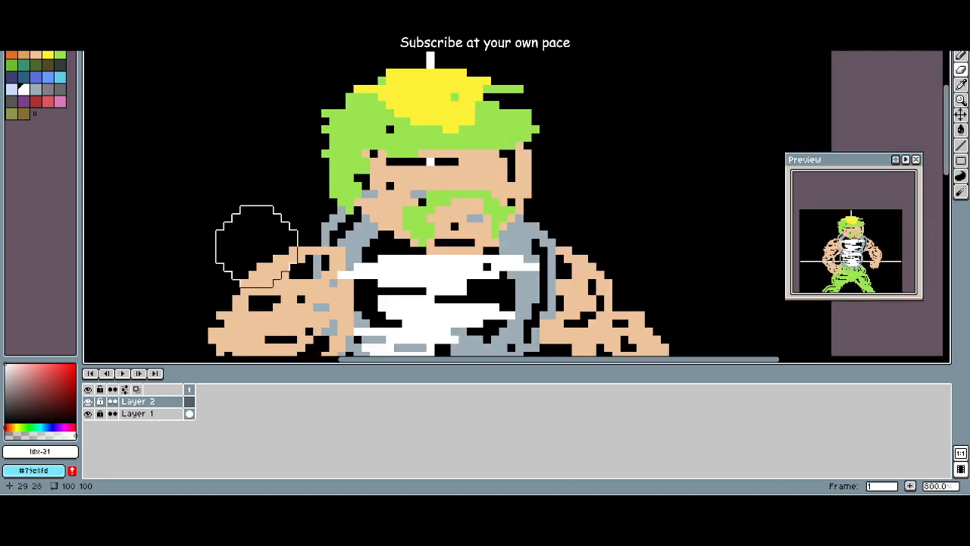
left_click(11, 43)
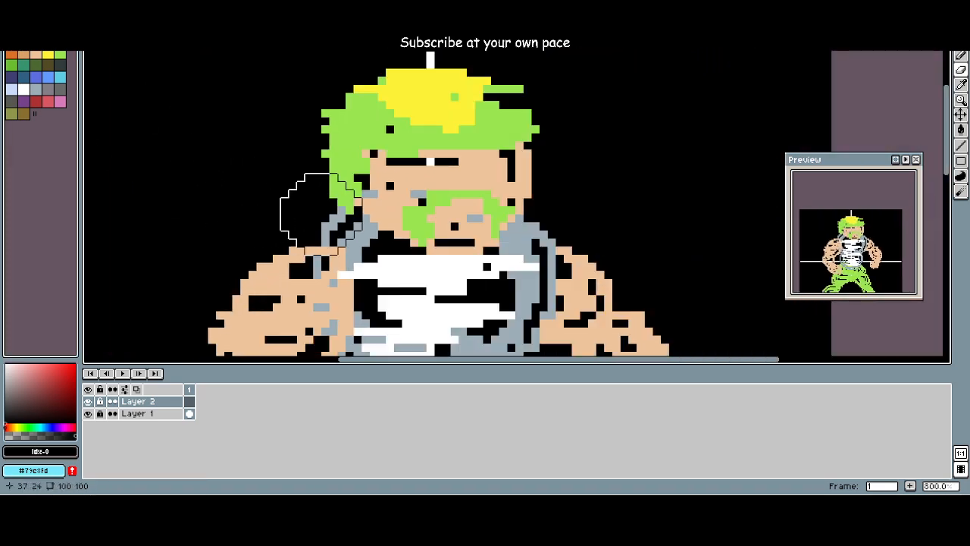
Step: Reduce the eraser size to a single pixel and undo the last eraser stroke
key("plus")
key("plus")
key("plus")
key("plus")
key("minus")
key("minus")
key("minus")
key("minus")
key("minus")
key("minus")
key("minus")
key("minus")
key("minus")
key("minus")
key("minus")
key("minus")
key("minus")
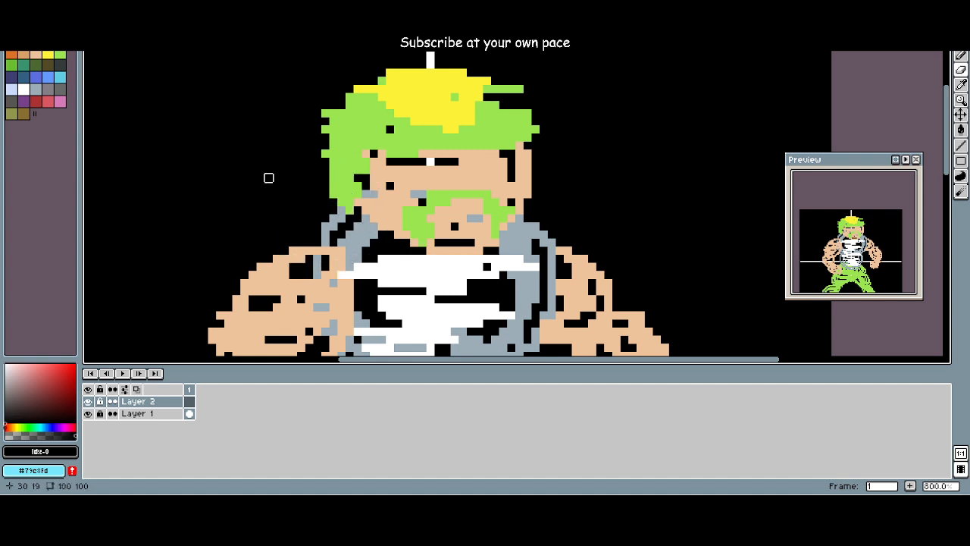
key("ctrl+z")
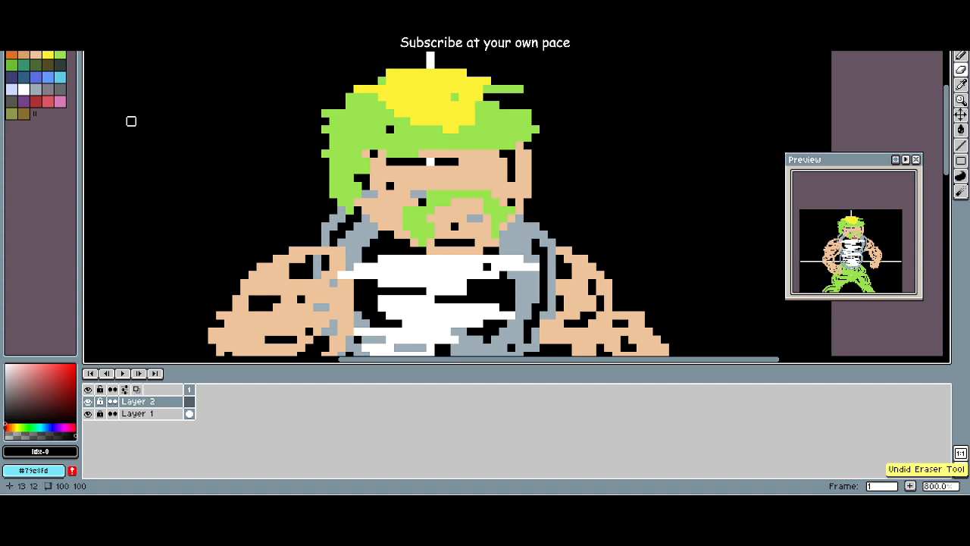
Step: Outline the jaw, face sides and hair on Layer 2 with a one-pixel Pencil line in dark red (Idx-27)
left_click(36, 101)
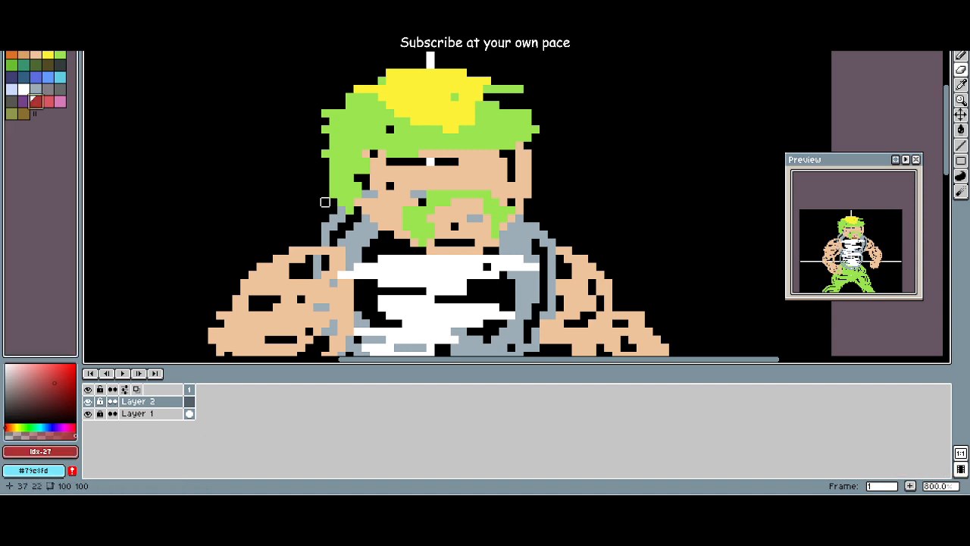
left_click_drag(333, 202, 357, 211)
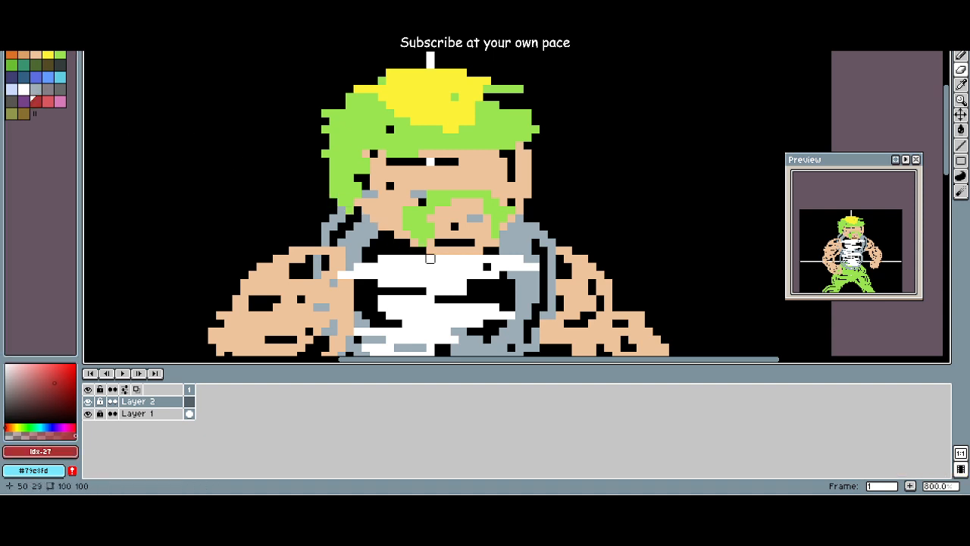
key("ctrl+z")
key("b")
scroll(329, 211, "up", 5)
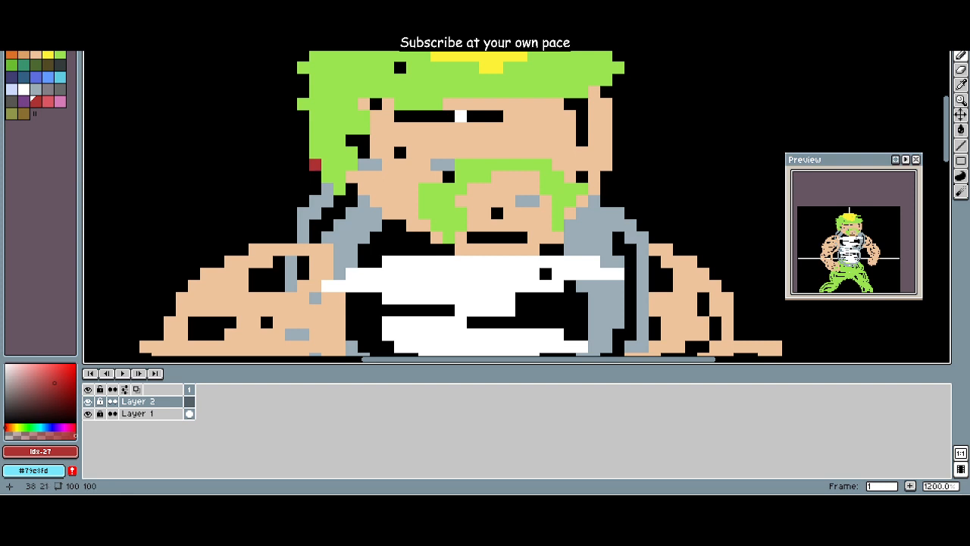
mouse_move(314, 164)
left_mouse_down()
mouse_move(448, 250)
mouse_move(546, 262)
mouse_move(607, 176)
mouse_move(619, 91)
mouse_move(607, 207)
left_mouse_up()
right_click(619, 103)
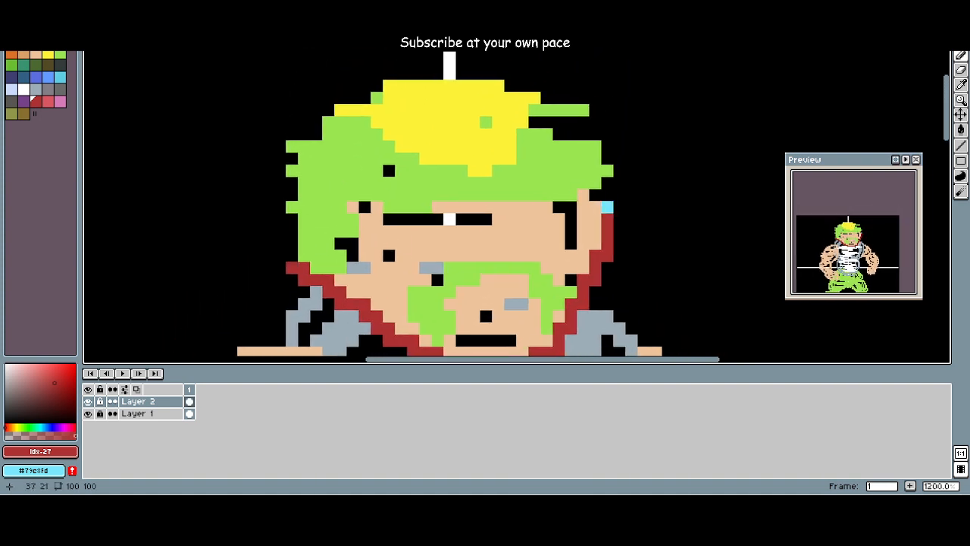
mouse_move(292, 262)
left_mouse_down()
mouse_move(291, 165)
mouse_move(304, 130)
mouse_move(328, 106)
mouse_move(426, 69)
mouse_move(512, 75)
mouse_move(571, 110)
mouse_move(607, 182)
left_mouse_up()
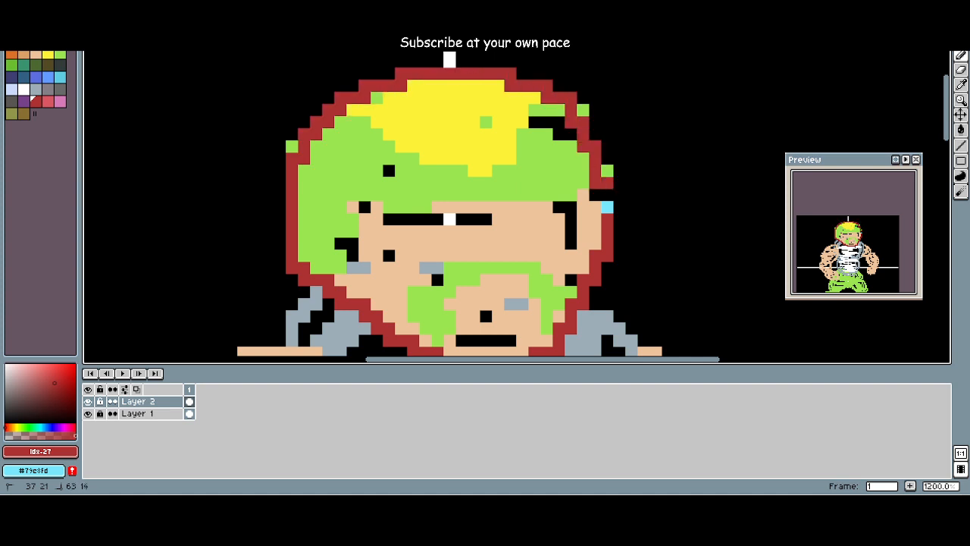
Step: Trace the shoulders, both arms, fists and torso sides down to the waist with the dark red pencil line
scroll(607, 207, "down", 4)
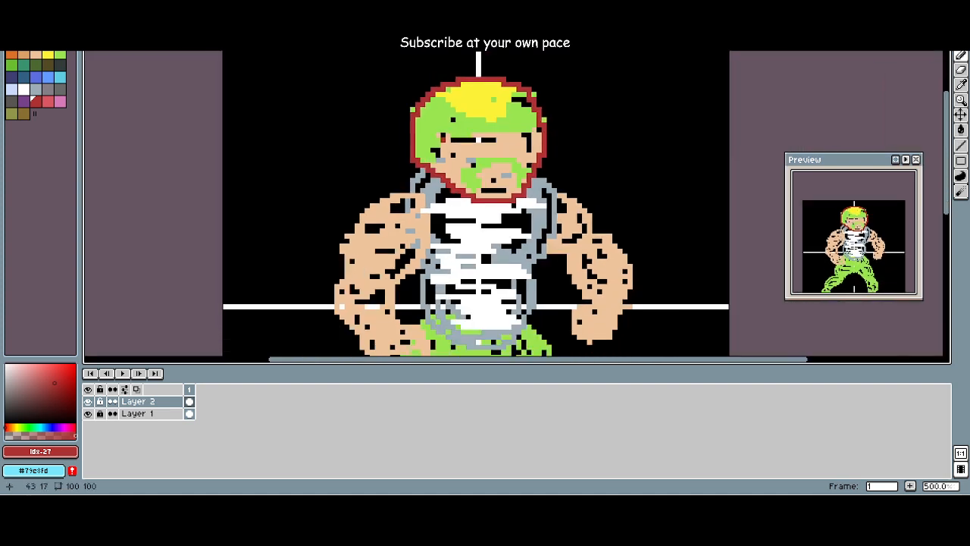
scroll(479, 205, "down", 2)
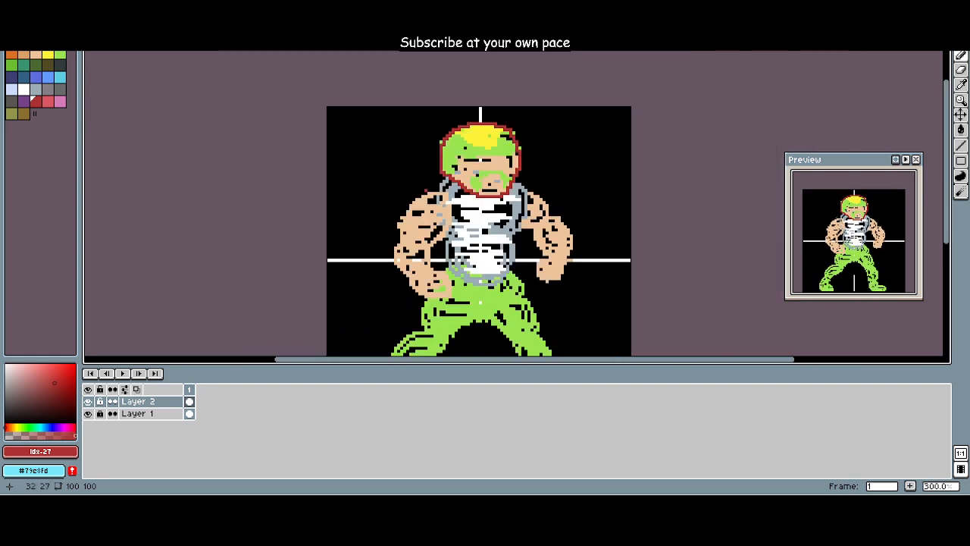
scroll(472, 257, "up", 2)
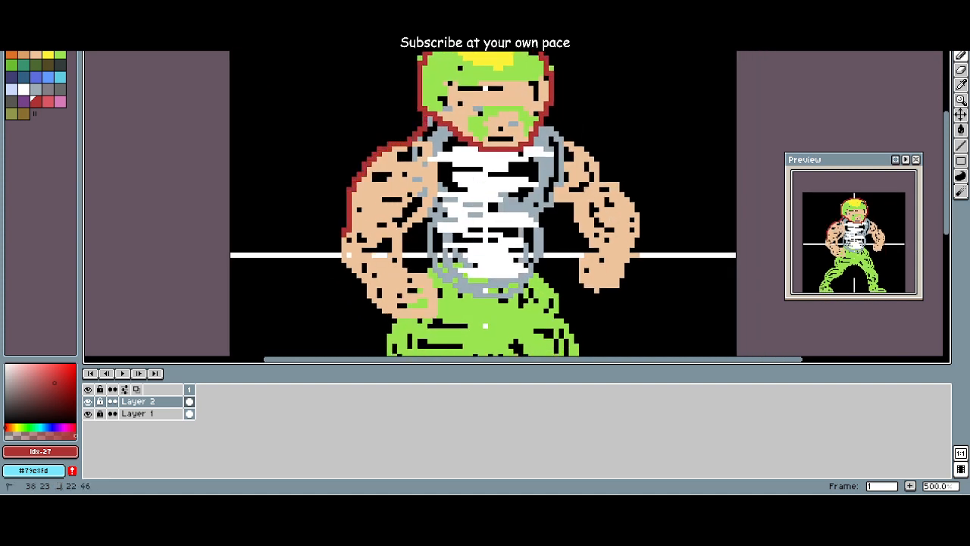
mouse_move(368, 294)
left_mouse_down()
mouse_move(388, 311)
mouse_move(437, 322)
left_mouse_up()
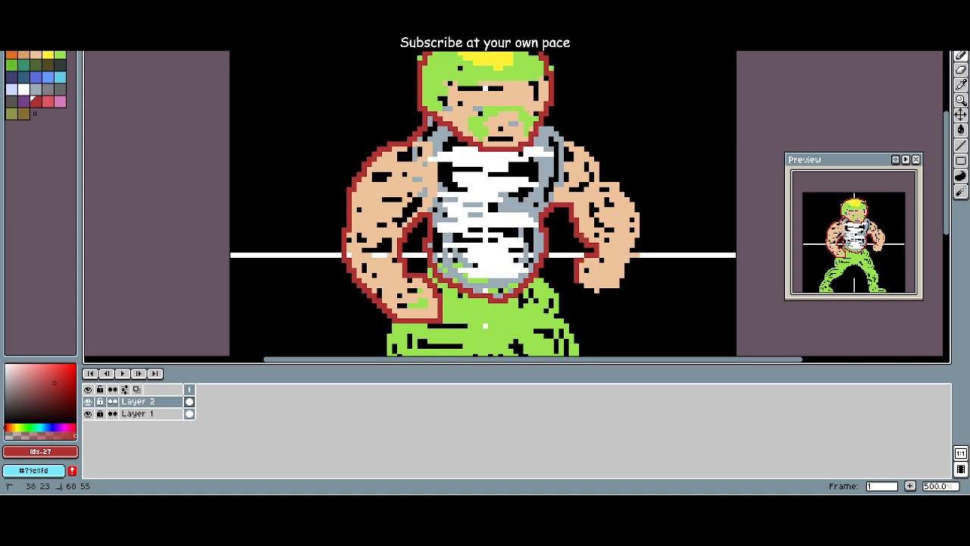
left_click_drag(597, 295, 620, 280)
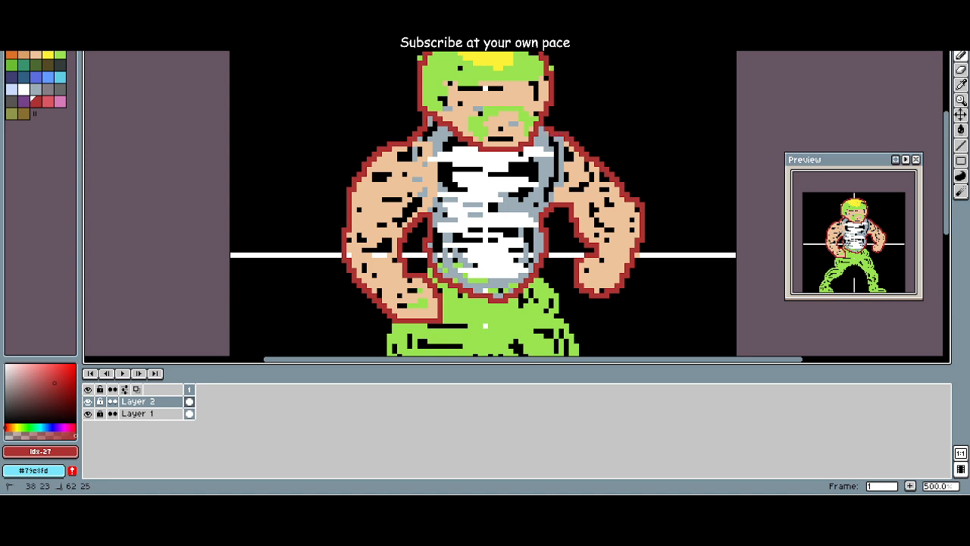
Step: Hide Layer 1 to check the red outline on its own, and show the layer again
left_click(505, 170)
scroll(415, 159, "up", 2)
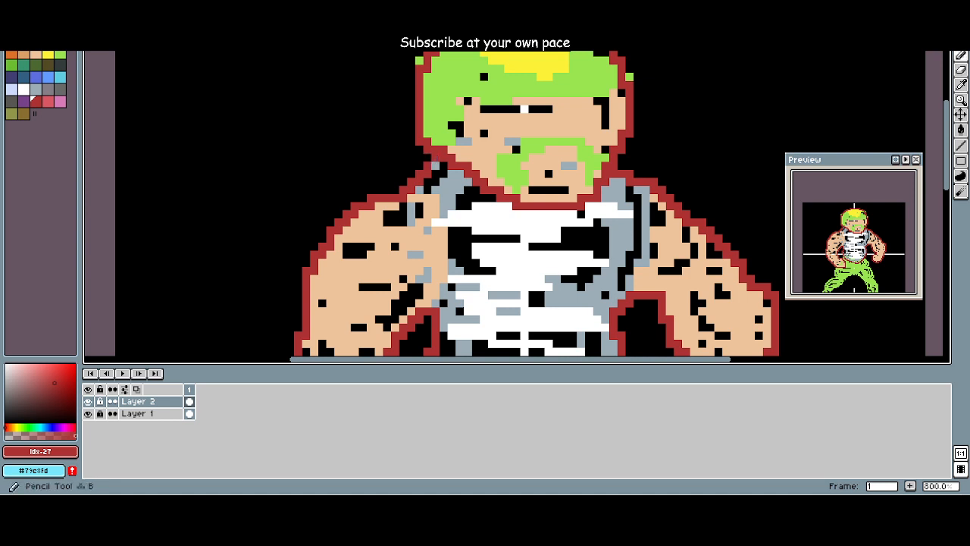
scroll(491, 197, "down", 2)
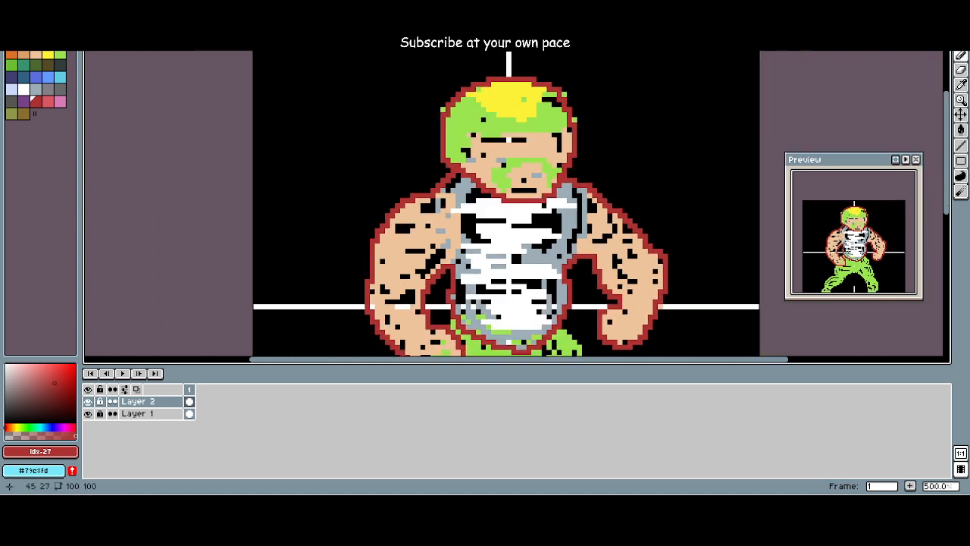
scroll(439, 163, "down", 2)
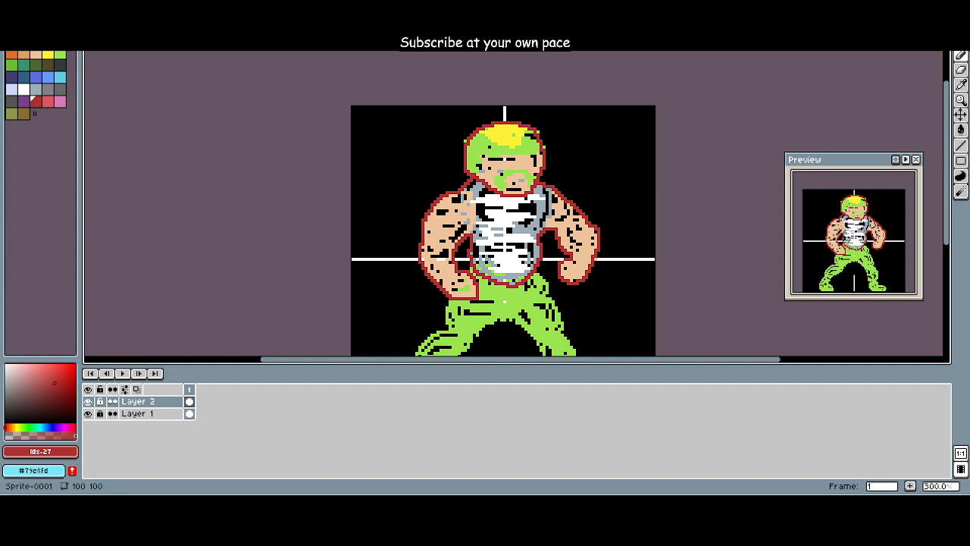
left_click(88, 413)
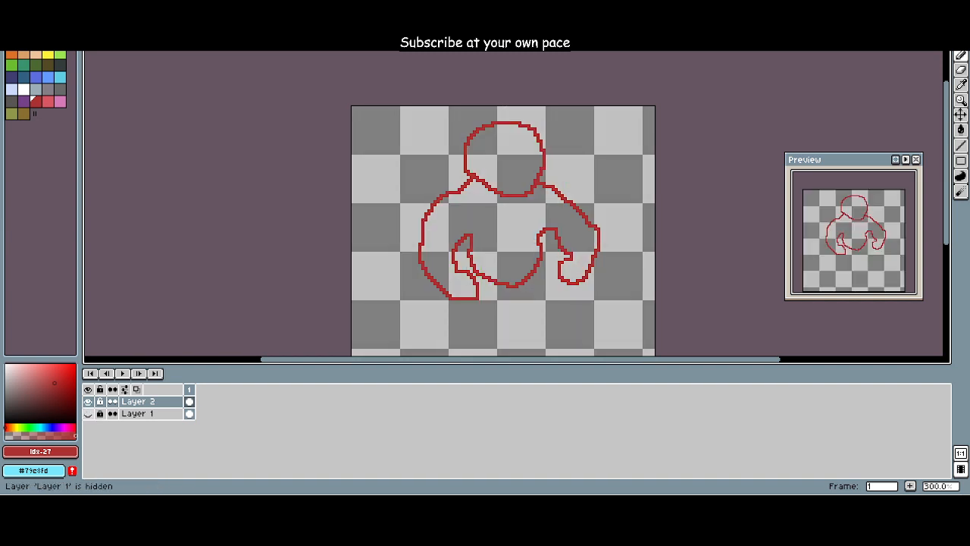
left_click(88, 413)
Step: Trace the hip and outer edge of the viewer's left leg in dark red, from below the fist to the ankle
scroll(493, 279, "up", 2)
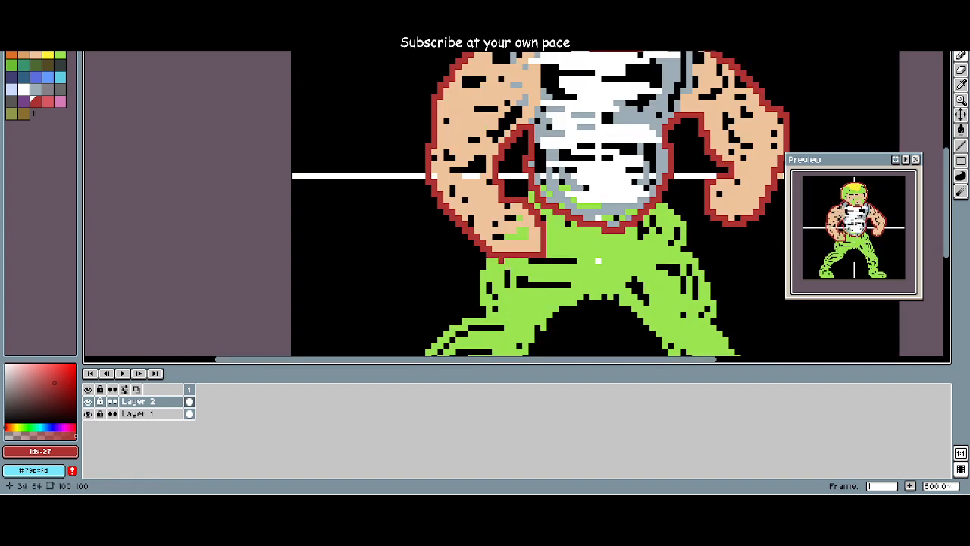
scroll(493, 278, "down", 3)
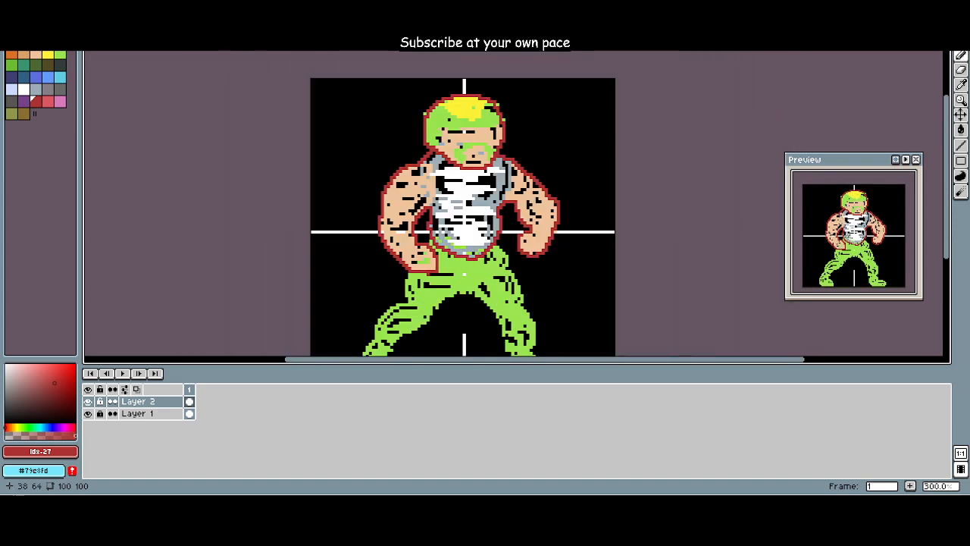
scroll(491, 277, "up", 2)
left_click_drag(433, 266, 435, 244)
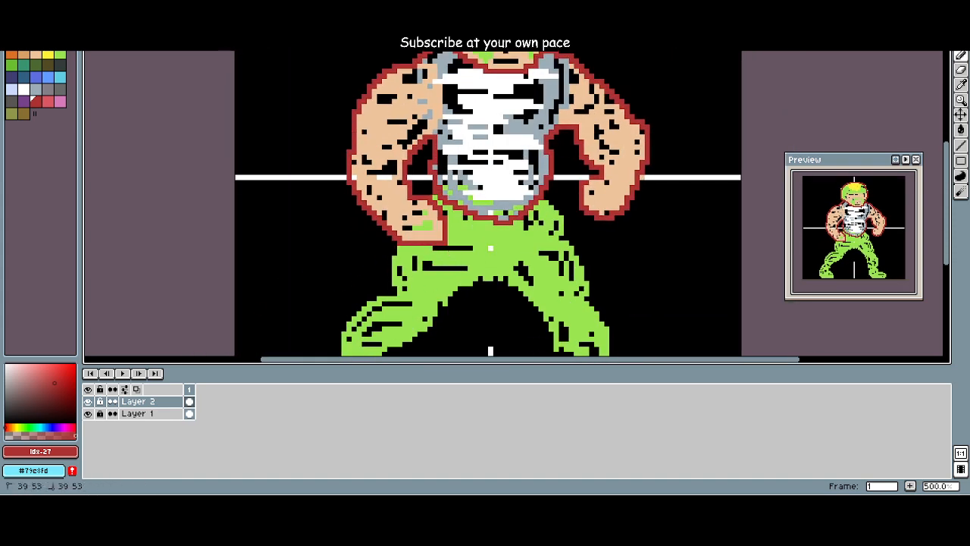
left_click(397, 248)
mouse_move(395, 273)
left_mouse_down()
mouse_move(389, 297)
mouse_move(339, 324)
left_mouse_up()
mouse_move(334, 319)
left_mouse_down()
mouse_move(313, 182)
mouse_move(308, 228)
left_mouse_up()
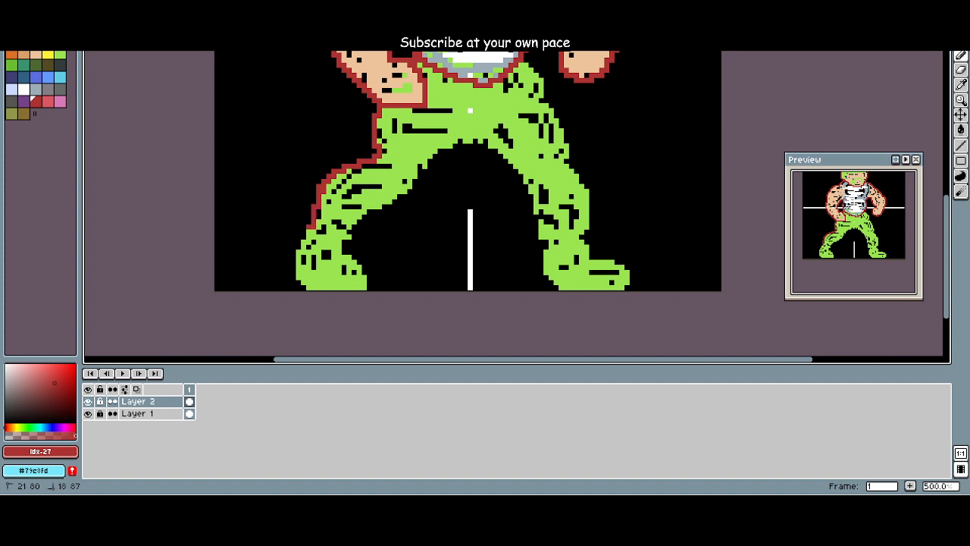
Step: Outline both feet, the inner legs and crotch, and the outer edge of the viewer's right leg up to the waist in dark red
left_click_drag(297, 288, 353, 288)
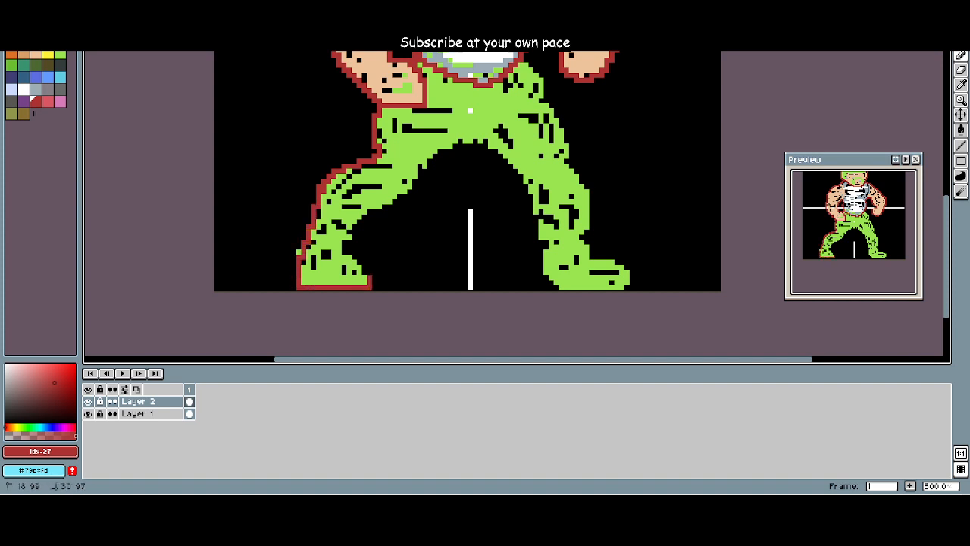
mouse_move(352, 235)
left_mouse_down()
mouse_move(427, 189)
mouse_move(453, 160)
mouse_move(494, 159)
mouse_move(516, 188)
mouse_move(543, 274)
mouse_move(563, 288)
mouse_move(603, 288)
left_mouse_up()
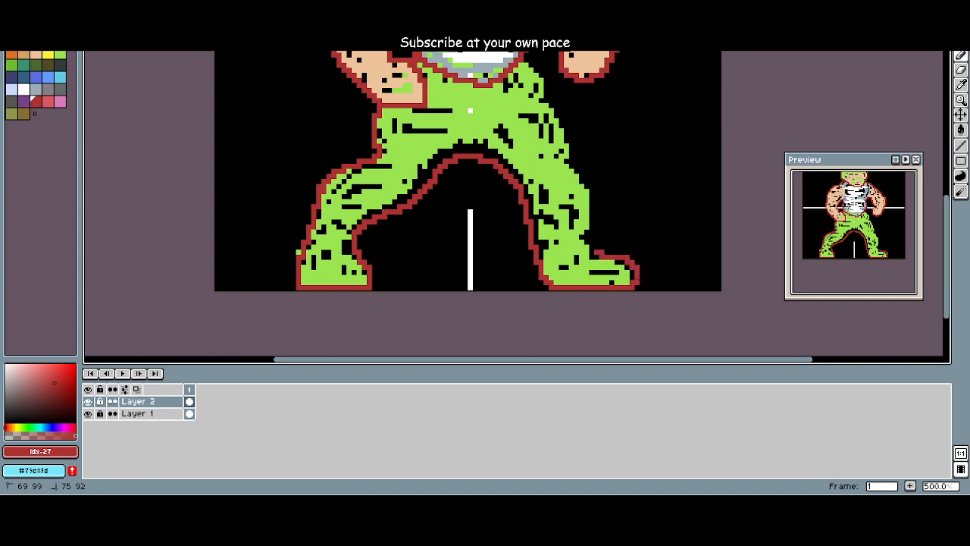
left_click_drag(591, 191, 566, 135)
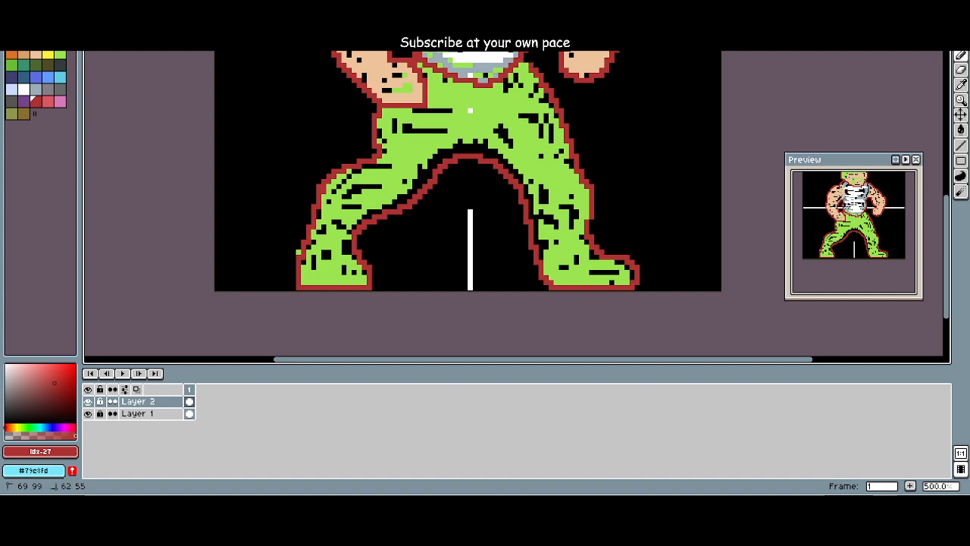
Step: Hide Layer 1 and check the whole red outline against the transparent background
left_click_drag(505, 137, 502, 251)
scroll(502, 251, "down", 2)
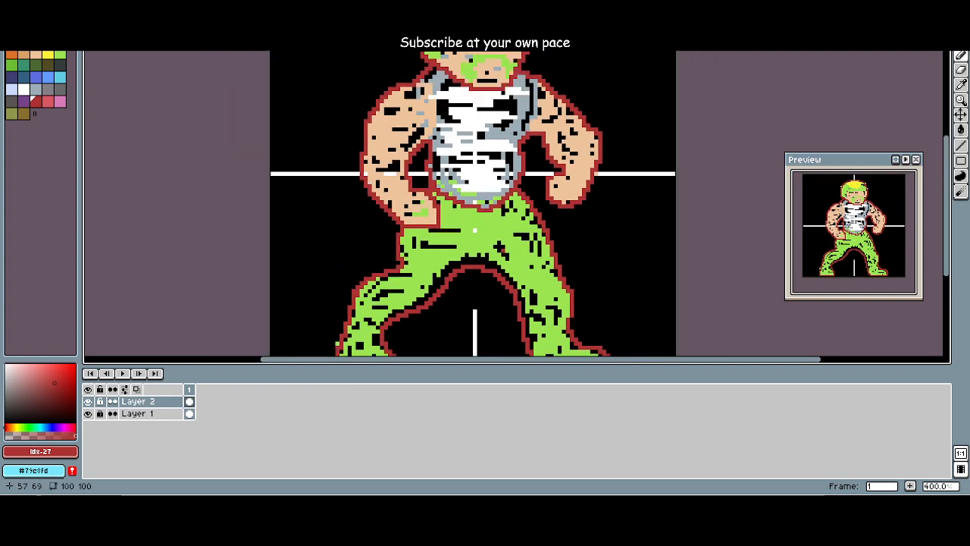
left_click(88, 413)
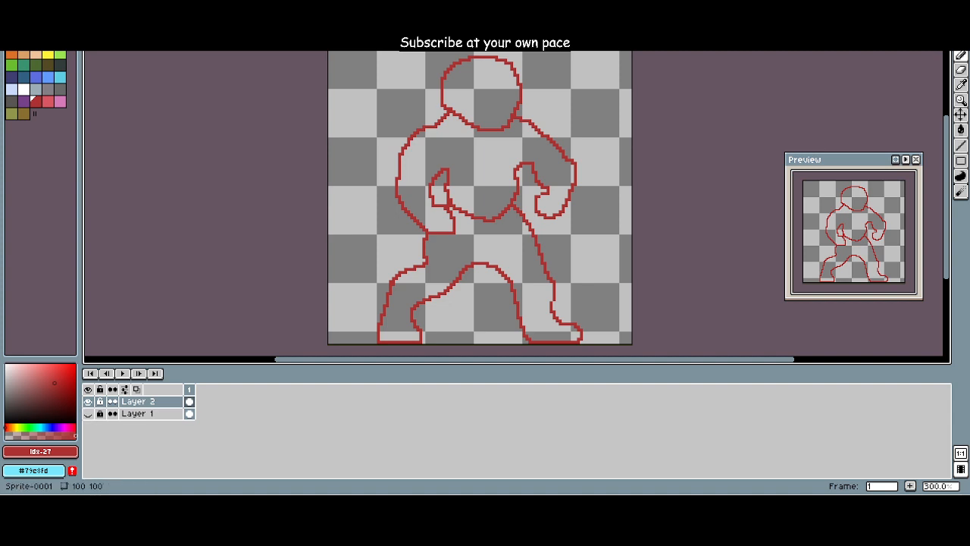
left_click_drag(387, 275, 337, 261)
scroll(364, 268, "up", 3)
scroll(379, 266, "down", 1)
scroll(358, 254, "down", 4)
scroll(360, 251, "up", 2)
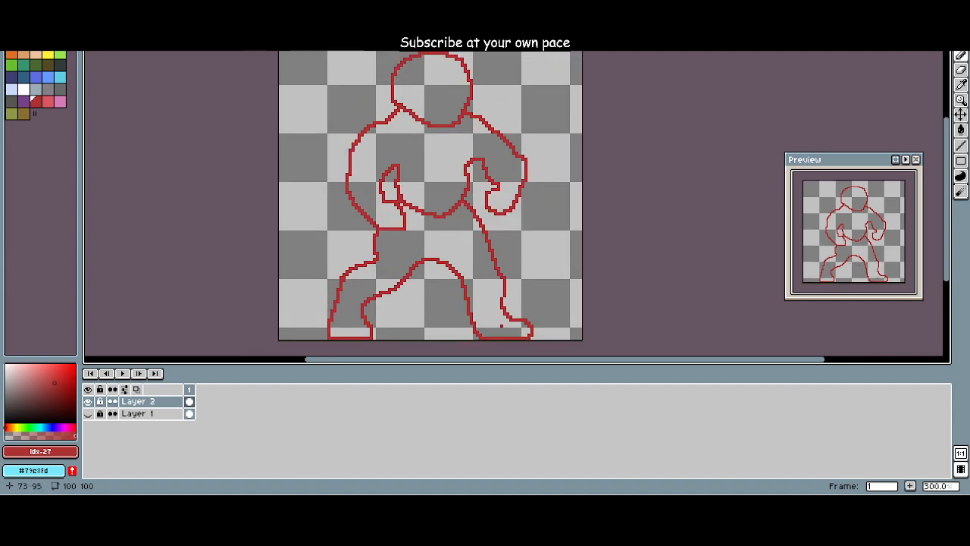
Step: Redraw the stepped hip of the viewer's left leg as a smooth diagonal from the hip to the knee, removing the old corner
scroll(371, 252, "up", 2)
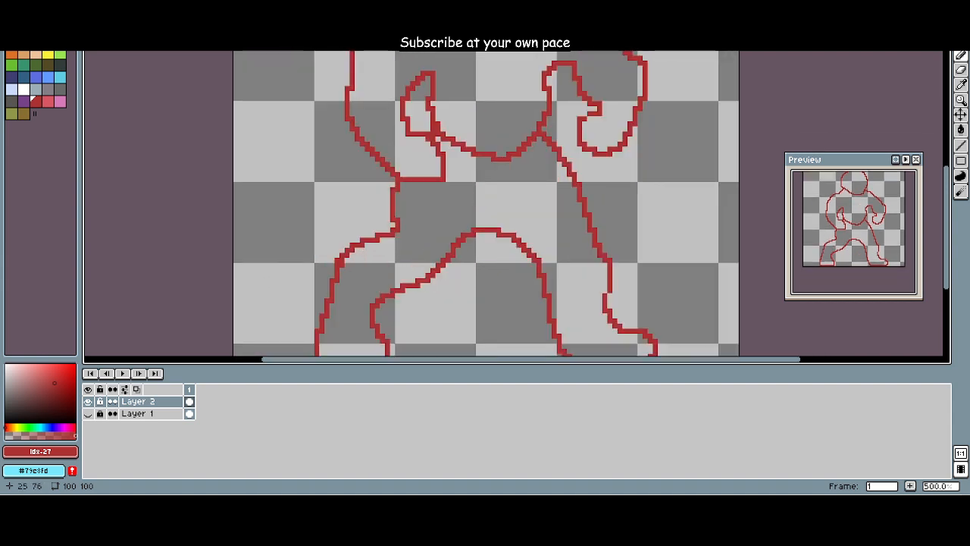
left_click(362, 240)
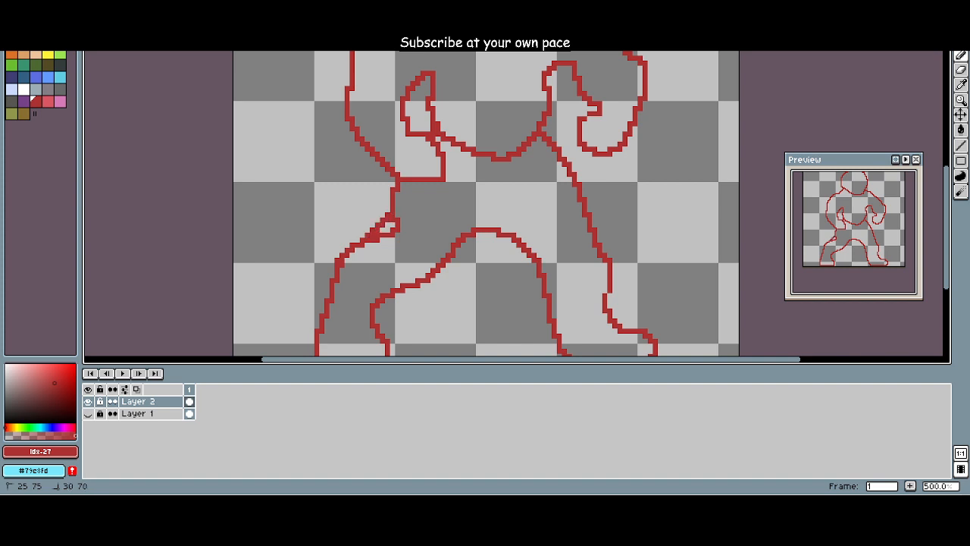
mouse_move(387, 215)
left_mouse_down()
mouse_move(405, 223)
mouse_move(383, 235)
mouse_move(392, 217)
left_mouse_up()
scroll(370, 273, "down", 3)
scroll(358, 274, "up", 4)
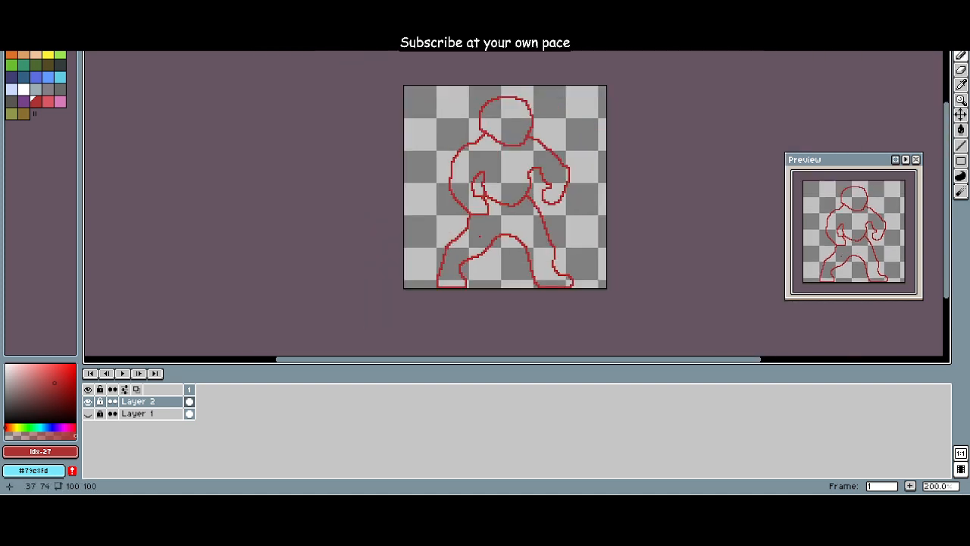
scroll(471, 224, "down", 4)
scroll(519, 258, "up", 4)
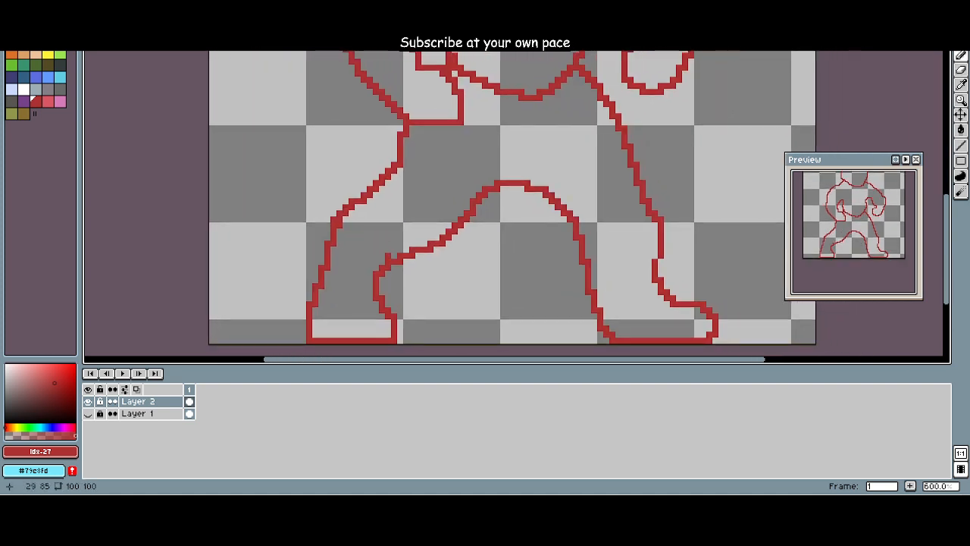
left_click_drag(449, 286, 372, 294)
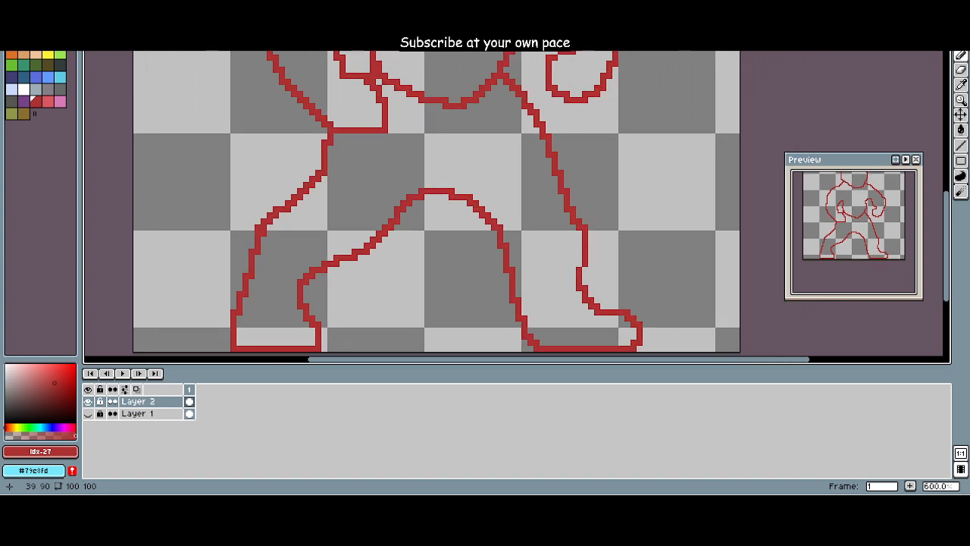
scroll(372, 294, "down", 1)
scroll(361, 289, "down", 2)
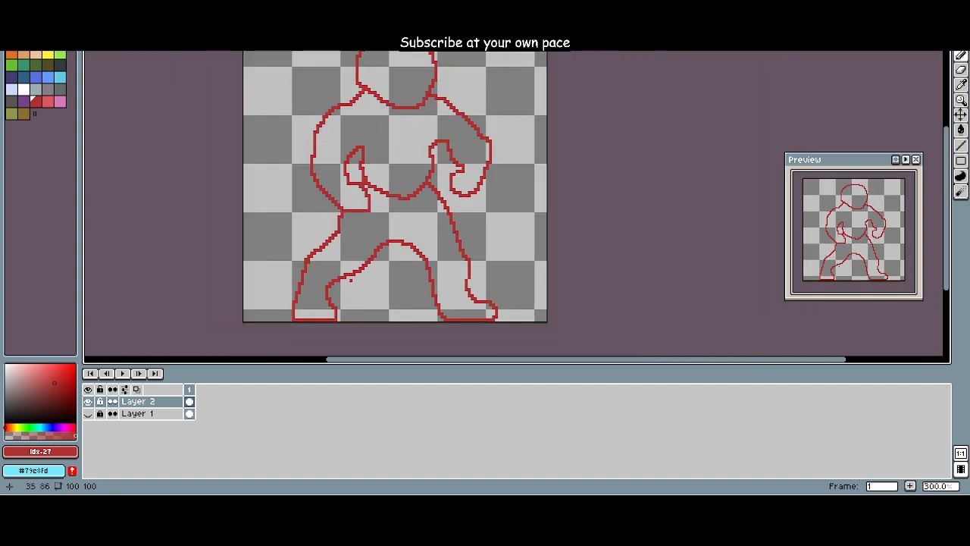
Step: Erase the outer knee corner of the viewer's left leg and redraw it as a softer curve into the shin
scroll(348, 276, "up", 2)
key("e")
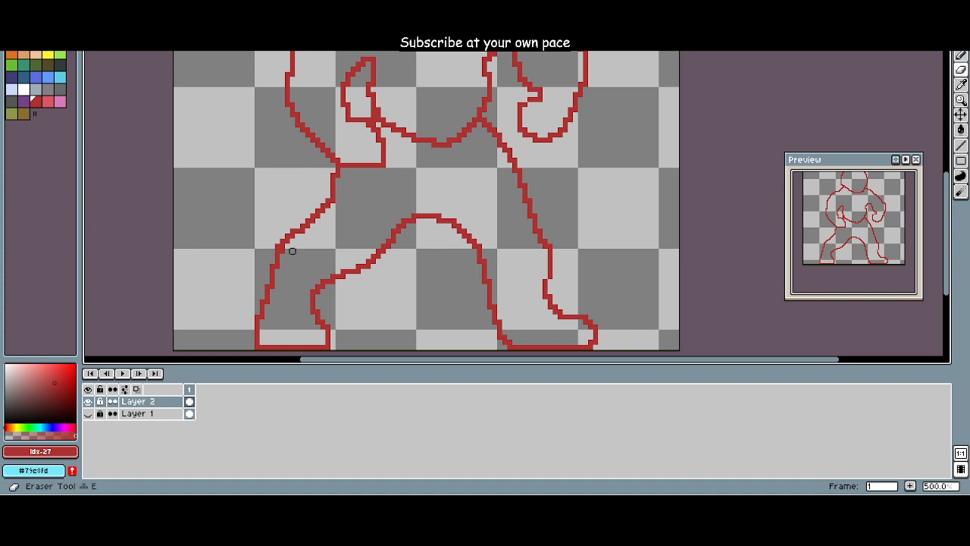
left_click_drag(303, 222, 267, 282)
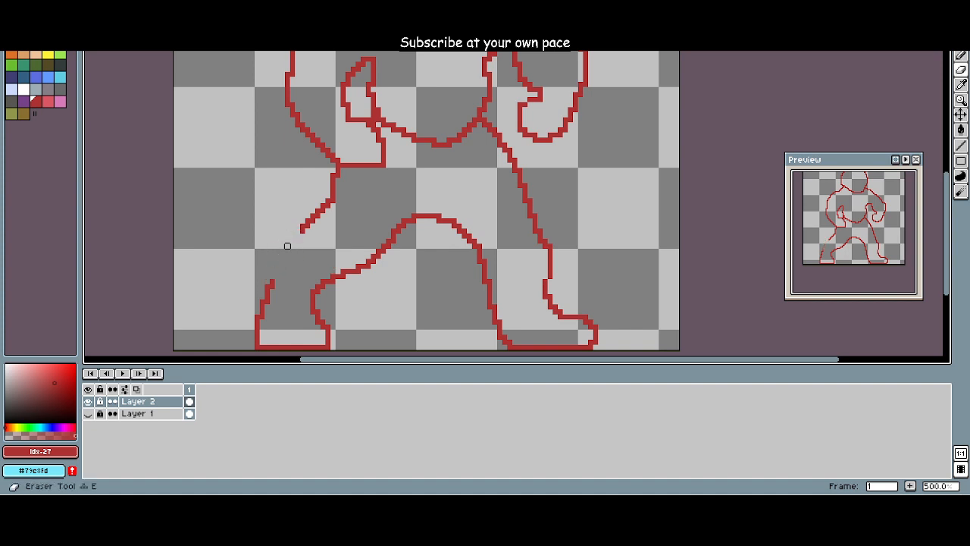
key("b")
mouse_move(301, 230)
left_mouse_down()
mouse_move(263, 290)
mouse_move(271, 272)
left_mouse_up()
key("e")
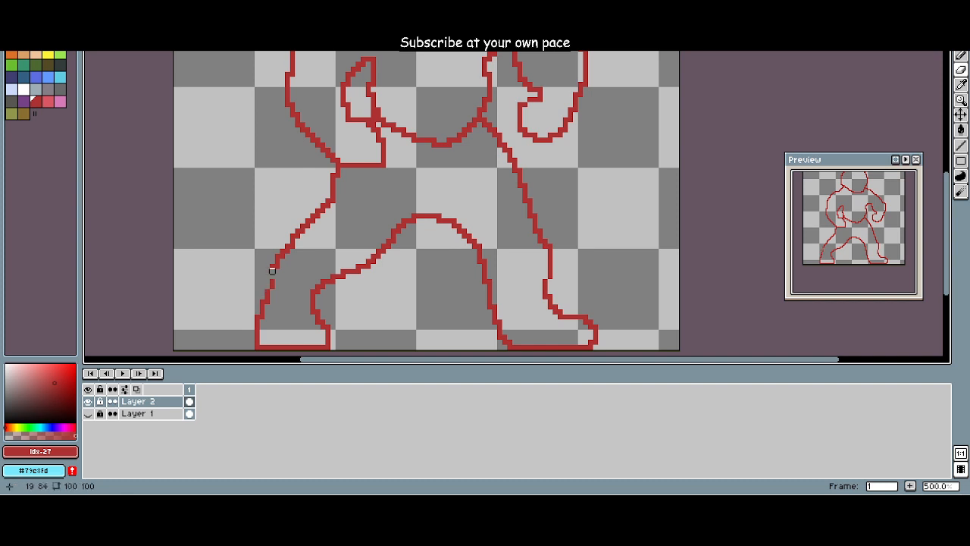
key("b")
left_click(274, 274)
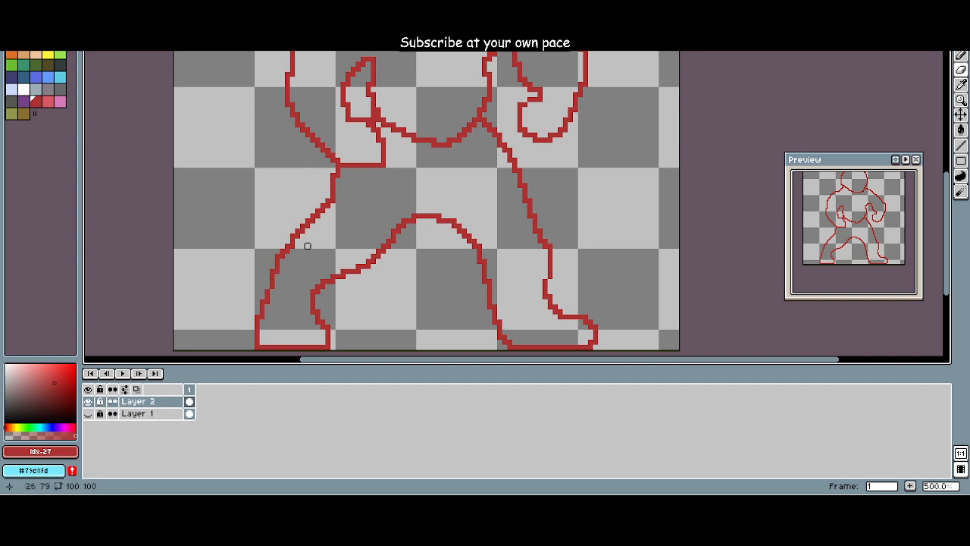
scroll(307, 247, "down", 1)
scroll(375, 277, "down", 2)
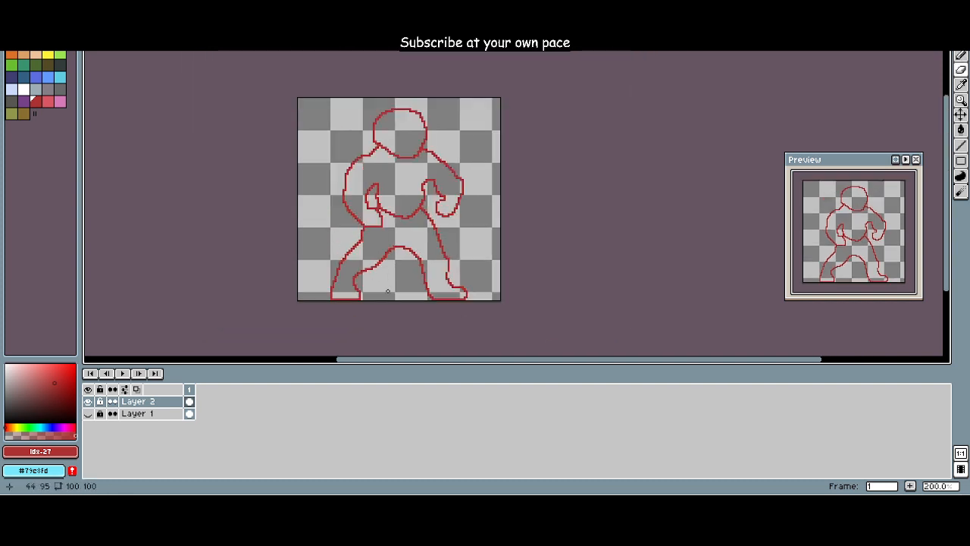
Step: Redraw the inner lower edge of the viewer's left leg closer to the figure's centre, and erase the old ankle and foot
scroll(301, 279, "up", 6)
key("e")
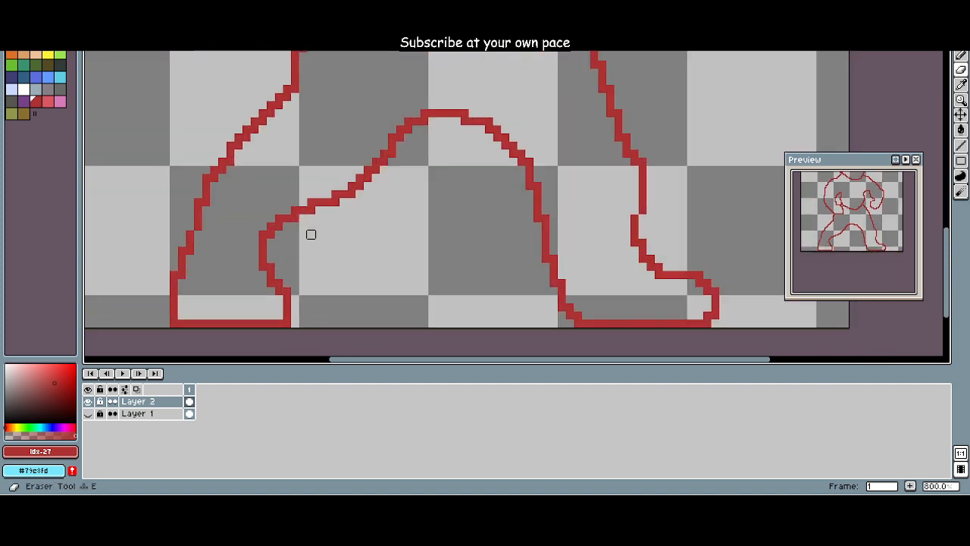
key("b")
mouse_move(311, 211)
left_mouse_down()
mouse_move(308, 263)
mouse_move(346, 326)
left_mouse_up()
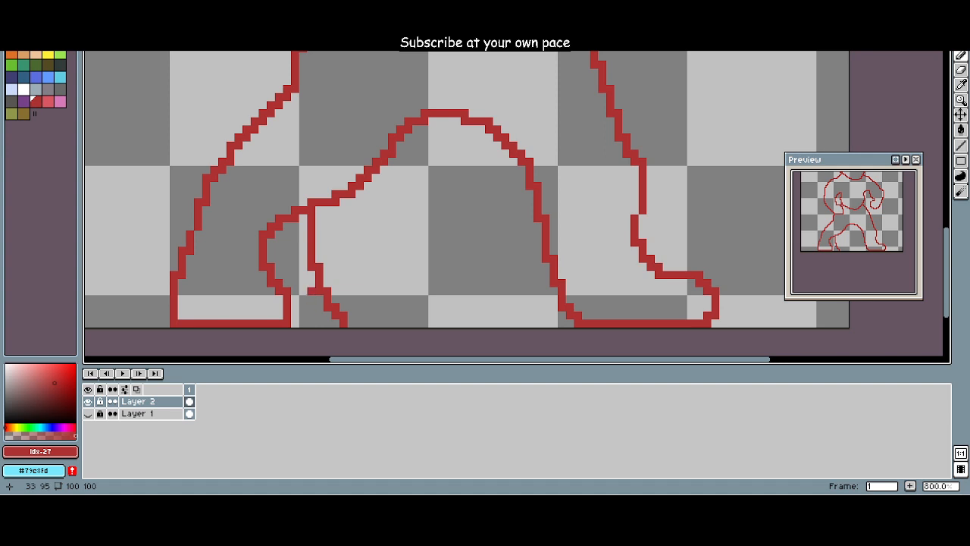
key("e")
mouse_move(319, 210)
left_mouse_down()
mouse_move(310, 232)
mouse_move(319, 218)
left_mouse_up()
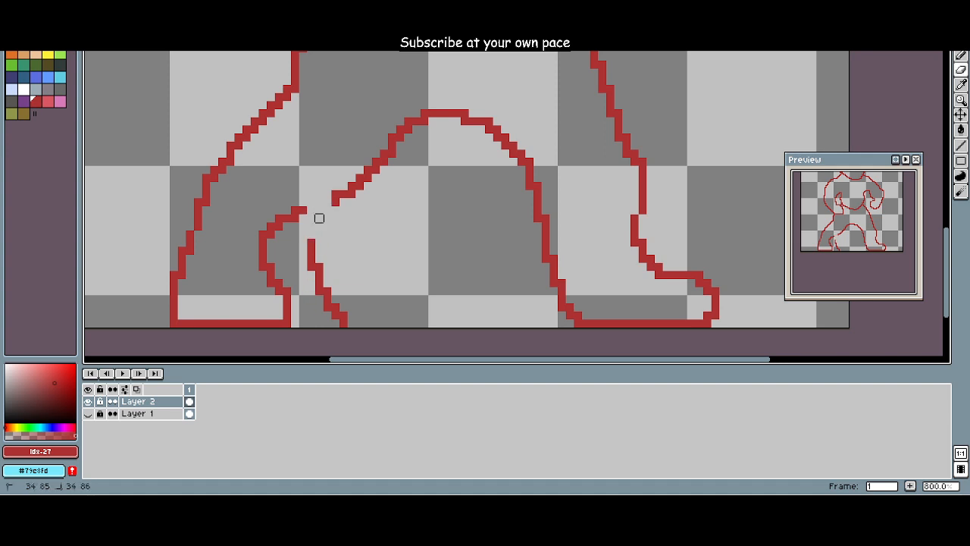
key("b")
mouse_move(324, 286)
left_mouse_down()
mouse_move(377, 174)
mouse_move(368, 162)
mouse_move(341, 195)
mouse_move(340, 186)
mouse_move(311, 258)
mouse_move(320, 281)
mouse_move(320, 258)
left_mouse_up()
key("e")
key("b")
key("e")
mouse_move(302, 210)
left_mouse_down()
mouse_move(278, 225)
mouse_move(287, 210)
mouse_move(262, 250)
mouse_move(278, 218)
mouse_move(262, 241)
mouse_move(262, 274)
mouse_move(278, 307)
mouse_move(286, 282)
mouse_move(279, 323)
mouse_move(279, 275)
mouse_move(279, 322)
mouse_move(262, 331)
mouse_move(238, 331)
mouse_move(262, 323)
mouse_move(181, 315)
mouse_move(198, 323)
mouse_move(173, 323)
mouse_move(182, 242)
mouse_move(182, 281)
left_mouse_up()
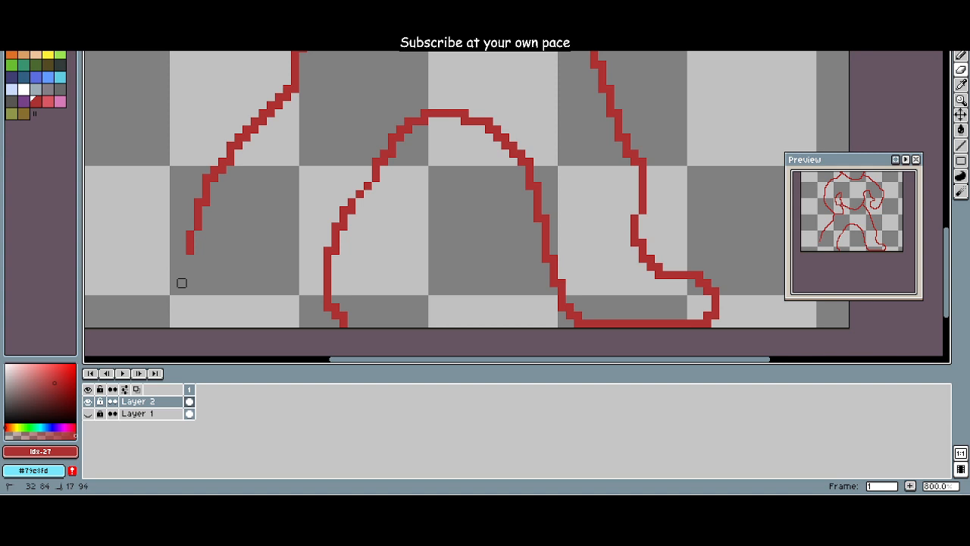
Step: Erase the outer edge of the viewer's left leg and redraw it steeper and further inward, from the hip to the ankle
scroll(212, 249, "down", 1)
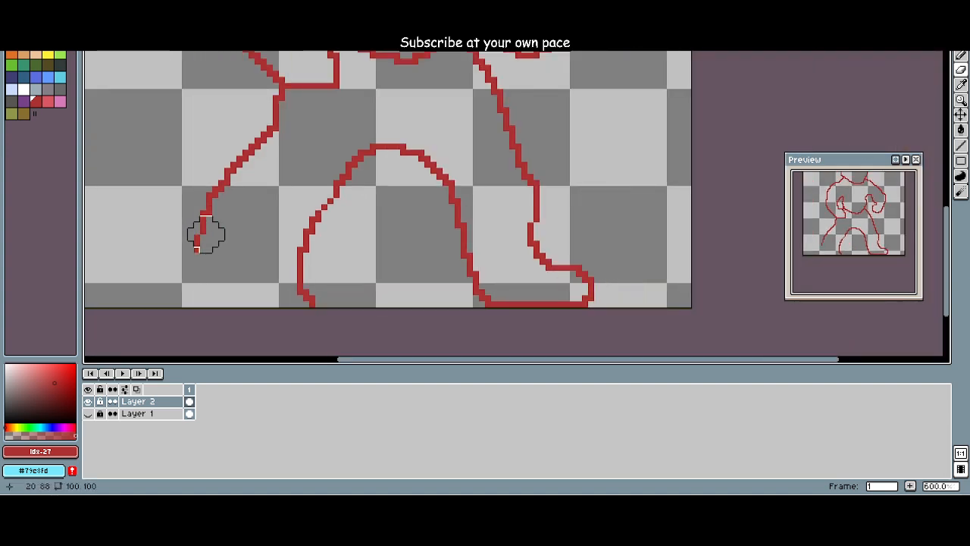
mouse_move(205, 235)
left_mouse_down()
mouse_move(206, 210)
mouse_move(236, 167)
mouse_move(242, 191)
mouse_move(244, 155)
mouse_move(226, 256)
left_mouse_up()
key("b")
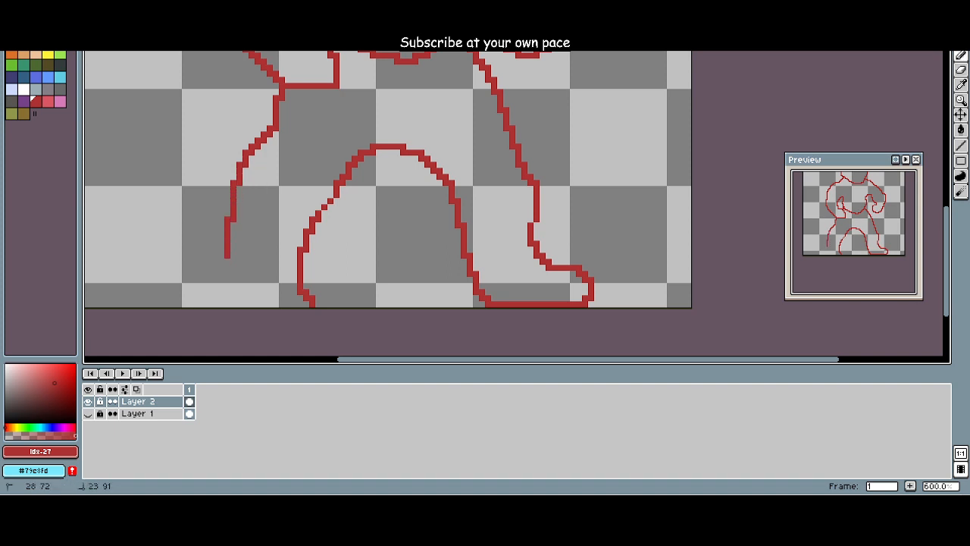
scroll(378, 257, "down", 3)
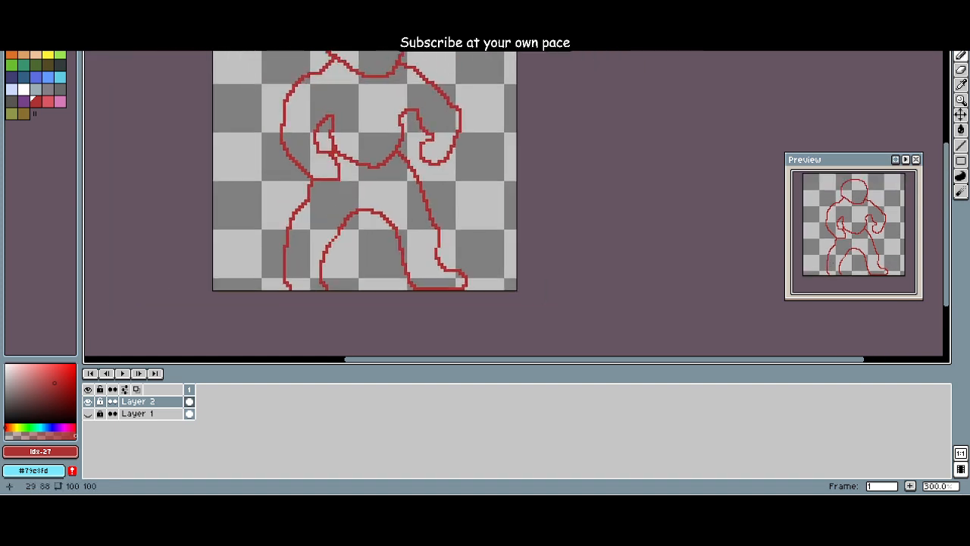
Step: Try a bent inner calf and a slanted outer shin on the viewer's left leg, and erase both lower ends
key("e")
mouse_move(379, 258)
left_mouse_down()
mouse_move(380, 292)
mouse_move(355, 292)
mouse_move(401, 292)
mouse_move(346, 289)
mouse_move(388, 292)
mouse_move(358, 273)
mouse_move(379, 306)
mouse_move(383, 270)
mouse_move(355, 285)
mouse_move(398, 294)
mouse_move(372, 300)
mouse_move(390, 257)
mouse_move(405, 293)
left_mouse_up()
key("b")
key("e")
key("b")
left_click(354, 256)
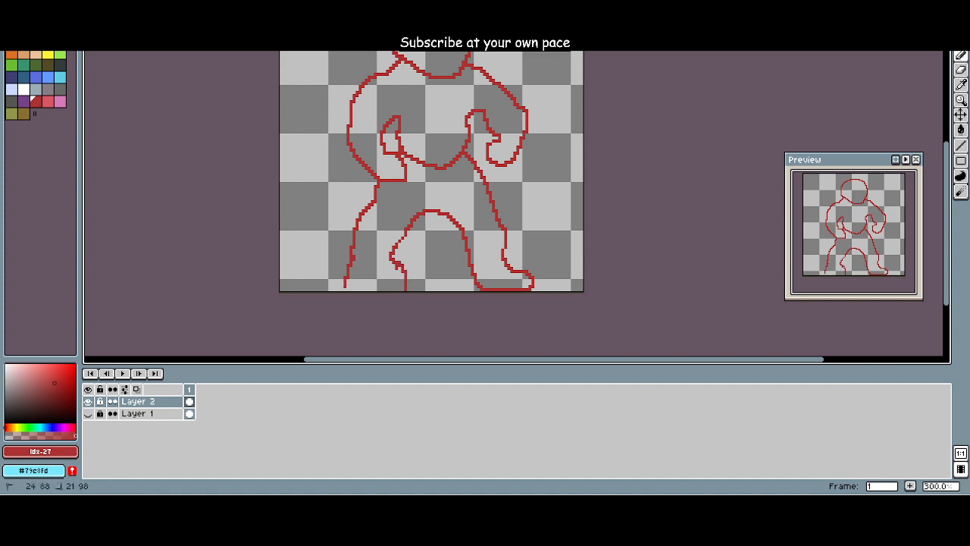
key("e")
left_click_drag(351, 266, 346, 291)
left_click_drag(405, 262, 404, 294)
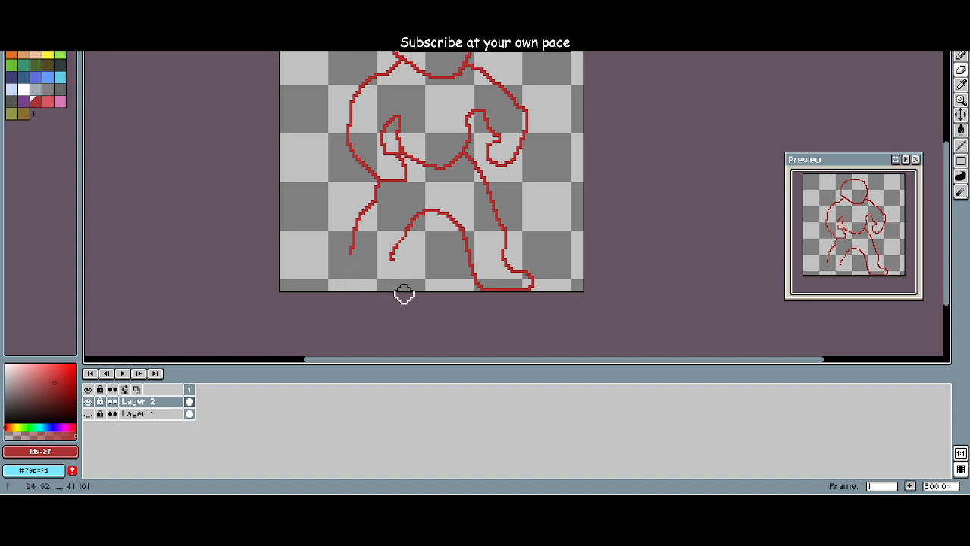
Step: Try a curved and a diagonally flared shin on the viewer's left leg, erasing each attempt below the knee
key("b")
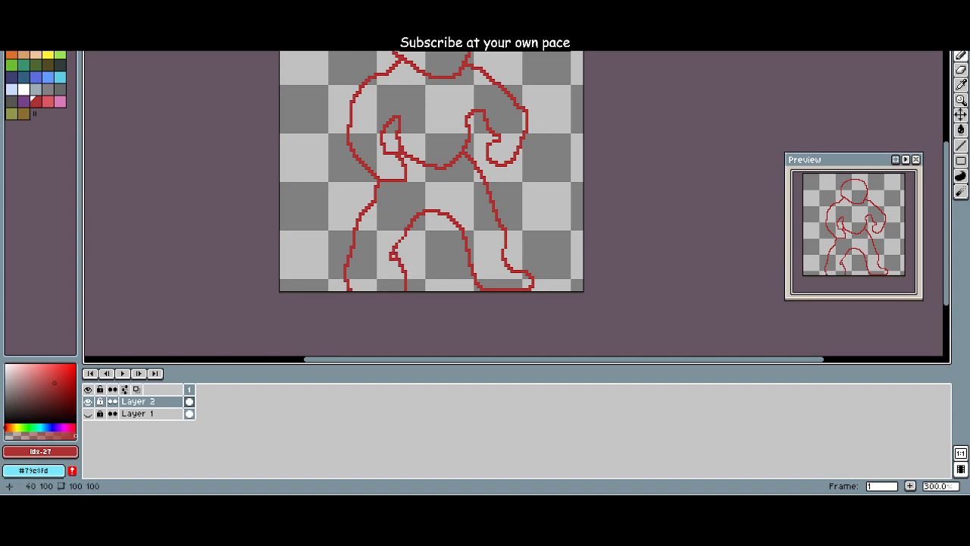
mouse_move(405, 283)
left_mouse_down()
mouse_move(466, 293)
mouse_move(411, 270)
mouse_move(367, 284)
mouse_move(343, 244)
mouse_move(379, 269)
mouse_move(371, 231)
mouse_move(342, 277)
mouse_move(336, 273)
mouse_move(356, 255)
left_mouse_up()
key("e")
key("b")
key("e")
left_click_drag(359, 259, 401, 267)
key("b")
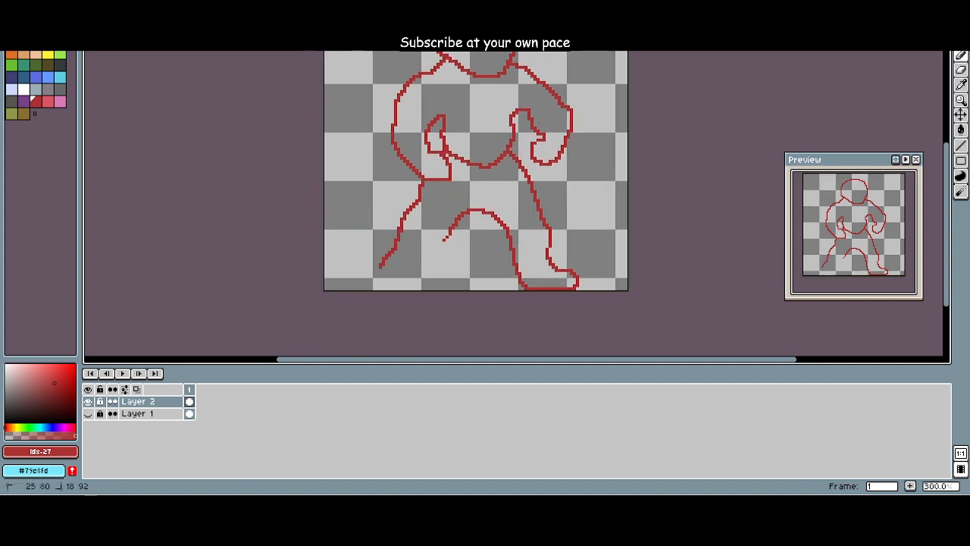
key("e")
mouse_move(379, 271)
left_mouse_down()
mouse_move(400, 242)
mouse_move(391, 268)
mouse_move(363, 294)
left_mouse_up()
Step: Draw the inner edge of the viewer's left leg in dark red, slanting down from the crotch arch to the canvas's lower edge
key("b")
mouse_move(400, 288)
left_mouse_down()
mouse_move(444, 239)
mouse_move(381, 290)
mouse_move(378, 262)
mouse_move(399, 241)
mouse_move(433, 253)
mouse_move(451, 247)
mouse_move(450, 234)
mouse_move(427, 290)
left_mouse_up()
key("e")
key("b")
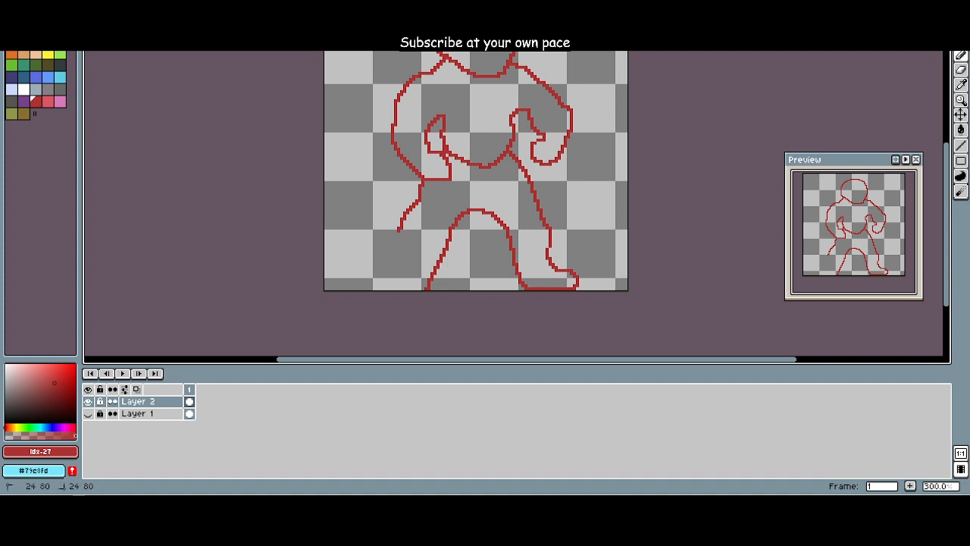
Step: Erase the flared outer shin and redraw it straight down to the ankle, extending outward into the top of the foot
key("e")
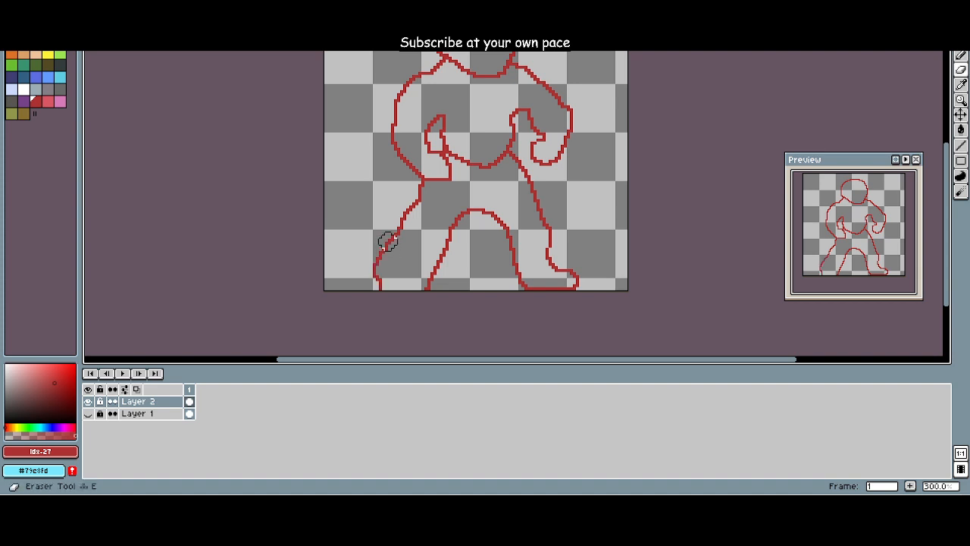
left_click_drag(388, 241, 379, 288)
key("b")
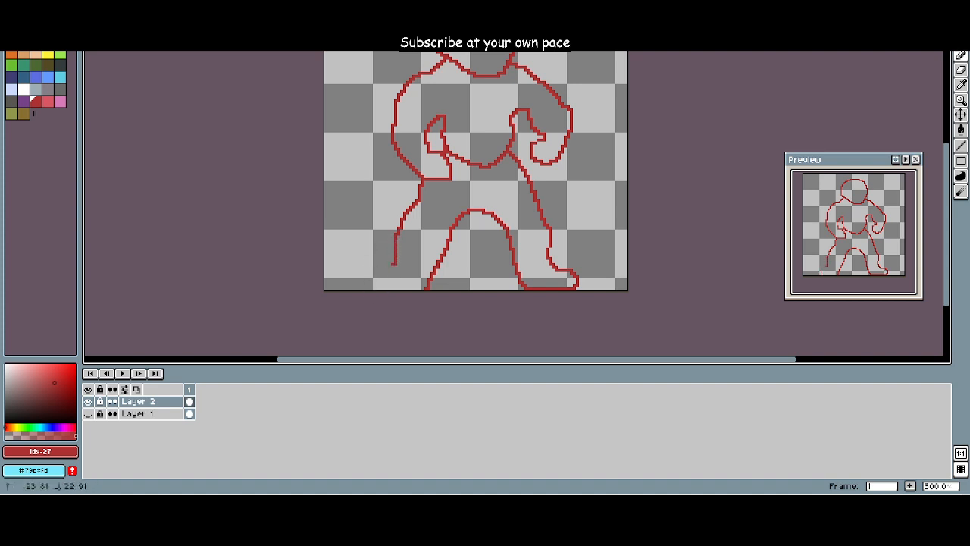
mouse_move(408, 294)
left_mouse_down()
mouse_move(344, 310)
mouse_move(327, 291)
left_mouse_up()
key("e")
key("b")
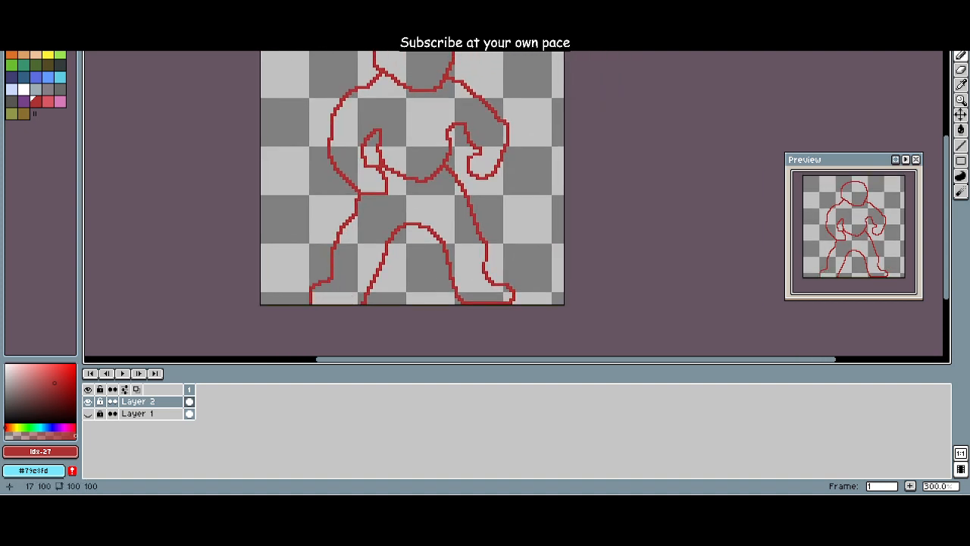
Step: Try a longer, sloping toe on the viewer's left foot in place of the vertical toe edge
key("e")
mouse_move(326, 286)
left_mouse_down()
mouse_move(306, 306)
mouse_move(307, 288)
left_mouse_up()
key("b")
key("e")
key("b")
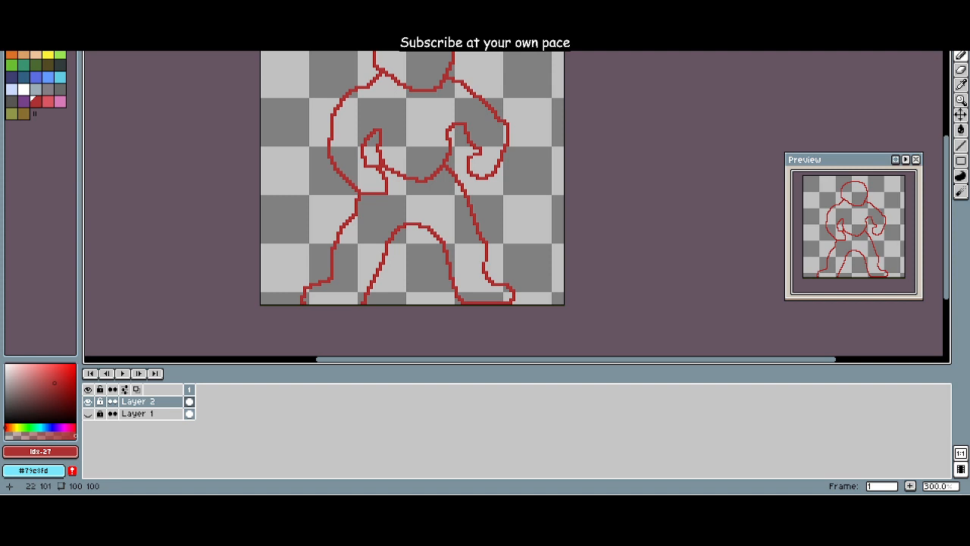
Step: Erase the sloping toe and redraw the viewer's left foot with a flat top and a steep front edge
scroll(276, 286, "up", 2)
key("e")
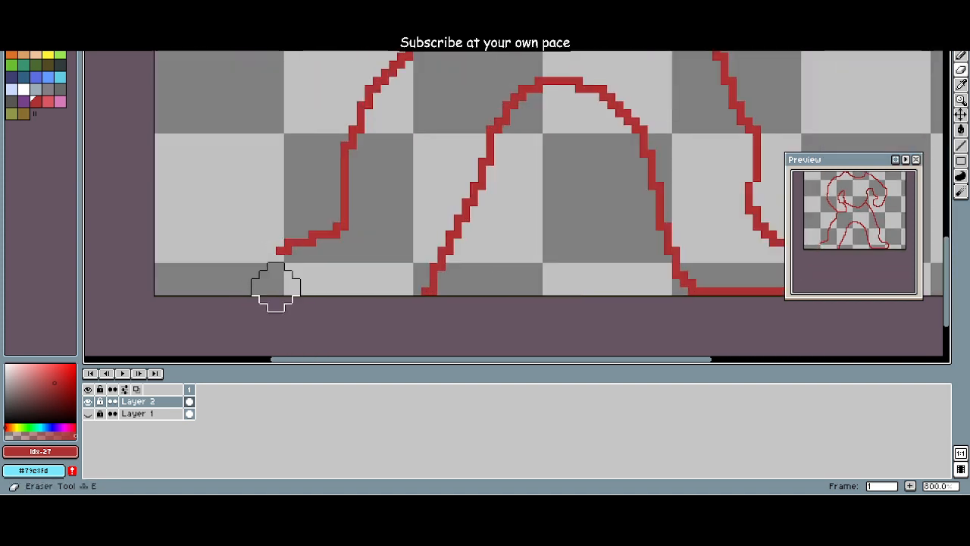
key("b")
mouse_move(275, 286)
left_mouse_down()
mouse_move(288, 253)
mouse_move(280, 291)
left_mouse_up()
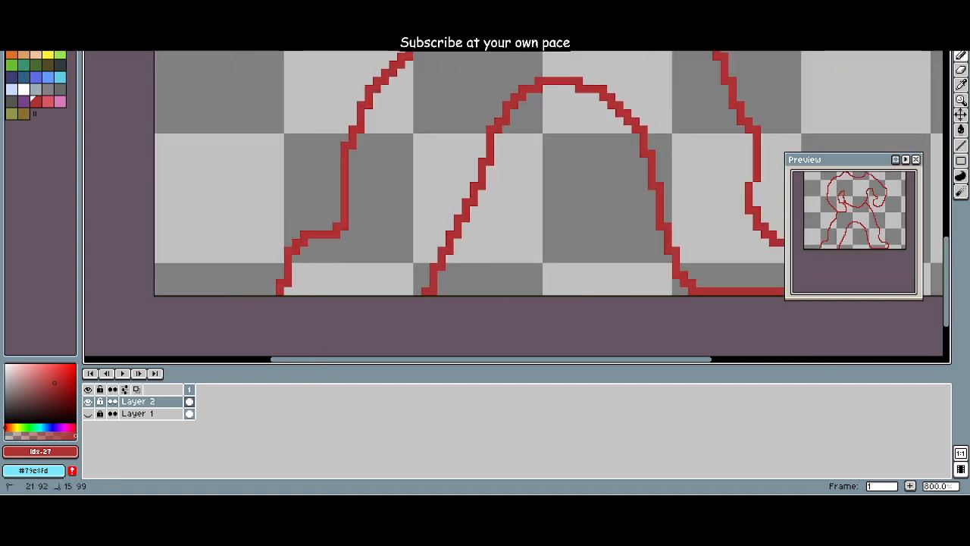
key("e")
mouse_move(303, 241)
left_mouse_down()
mouse_move(284, 278)
mouse_move(285, 234)
mouse_move(271, 250)
mouse_move(272, 293)
left_mouse_up()
key("b")
scroll(280, 294, "down", 5)
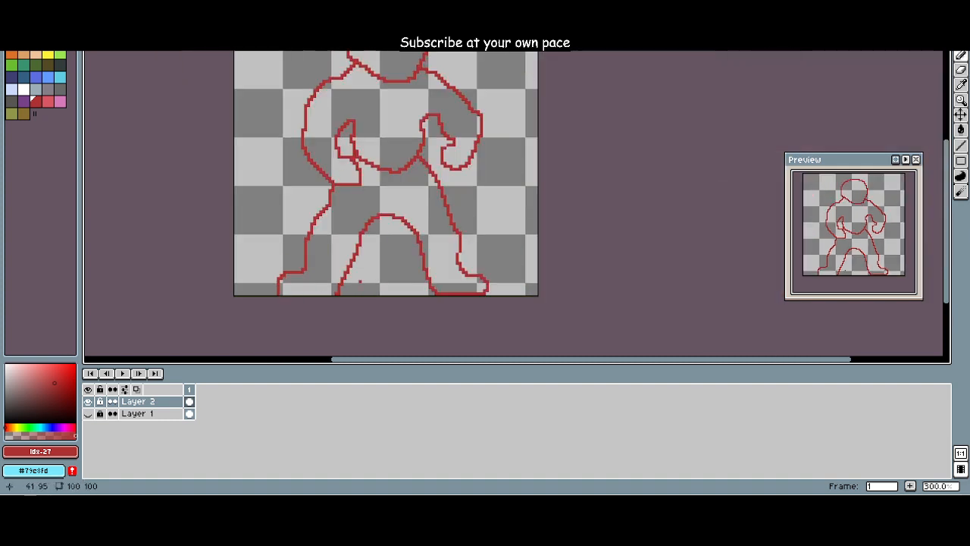
Step: Round the toe of the viewer's left foot and close its sole with a line back to the inner leg
scroll(359, 283, "down", 4)
scroll(353, 275, "up", 6)
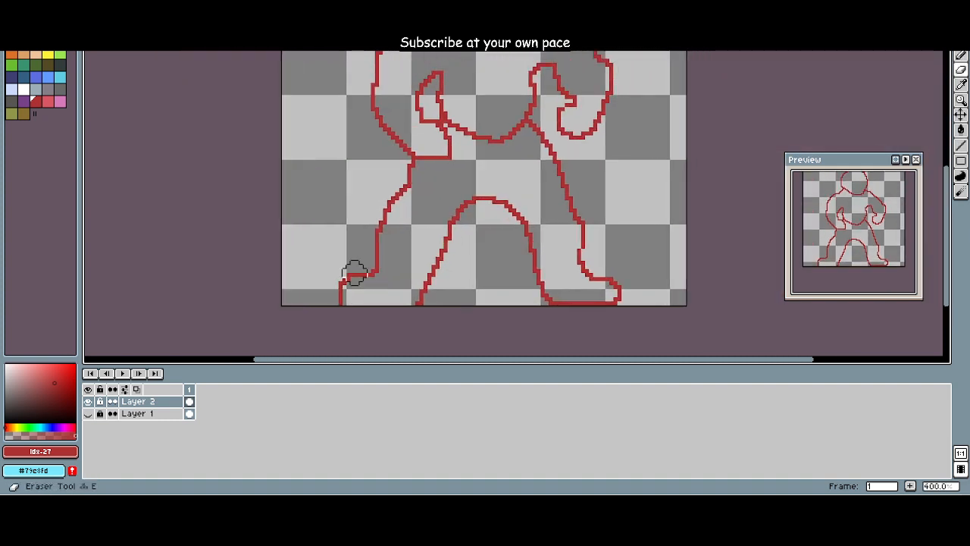
left_click_drag(346, 296, 416, 302)
key("b")
scroll(340, 306, "down", 2)
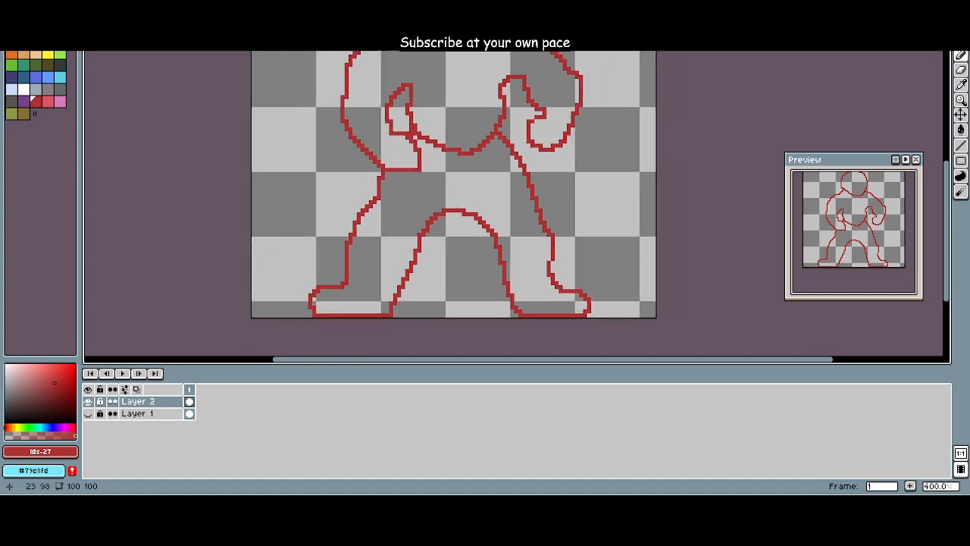
Step: Erase the lower inner edge of the viewer's left leg and redraw it as a steeper curve down to the sole
scroll(341, 307, "up", 2)
scroll(353, 301, "down", 1)
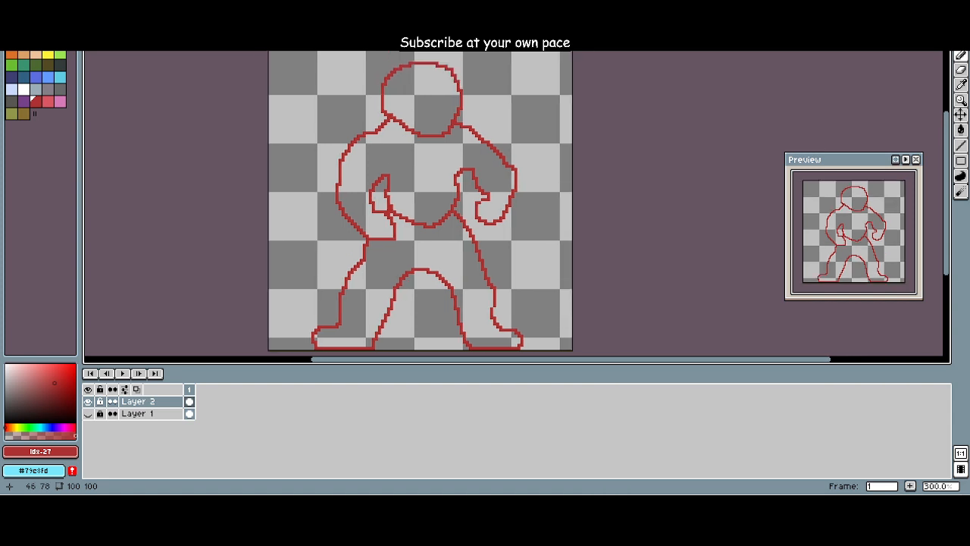
scroll(350, 306, "up", 1)
scroll(349, 306, "down", 1)
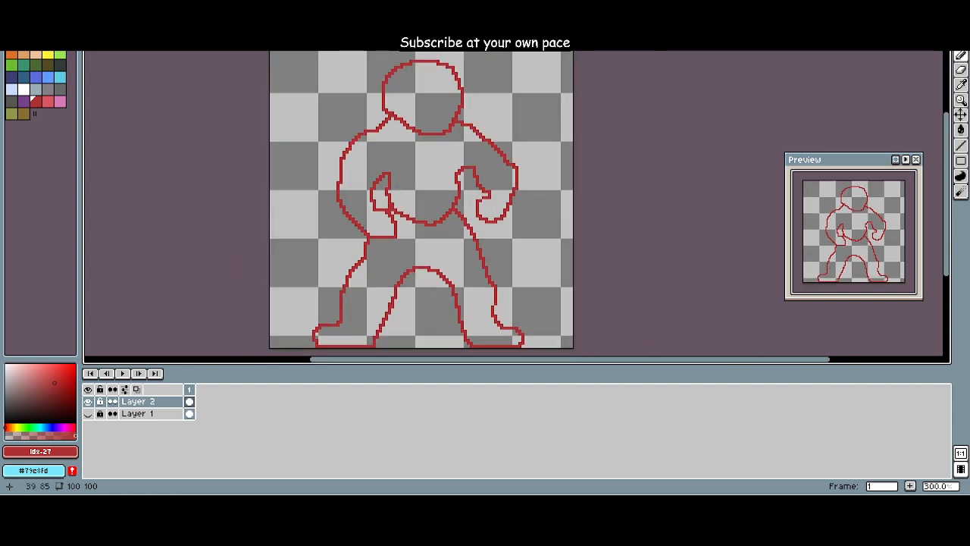
key("e")
left_click_drag(386, 322, 397, 298)
key("b")
left_click_drag(378, 331, 378, 331)
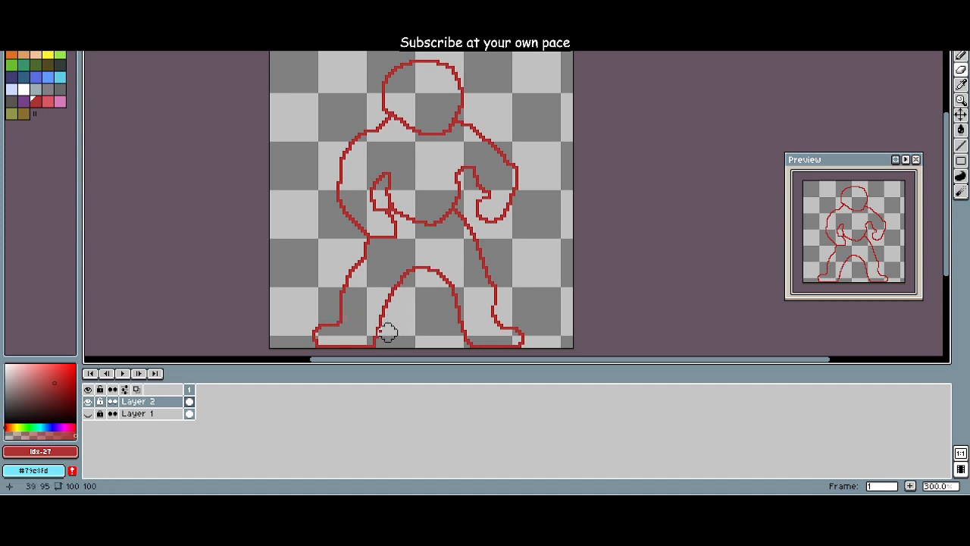
Step: Replace the bulging outer thigh and knee of the viewer's left leg with a smoother slope from hip to shin
mouse_move(338, 283)
left_mouse_down()
mouse_move(328, 282)
mouse_move(355, 274)
mouse_move(384, 230)
left_mouse_up()
key("b")
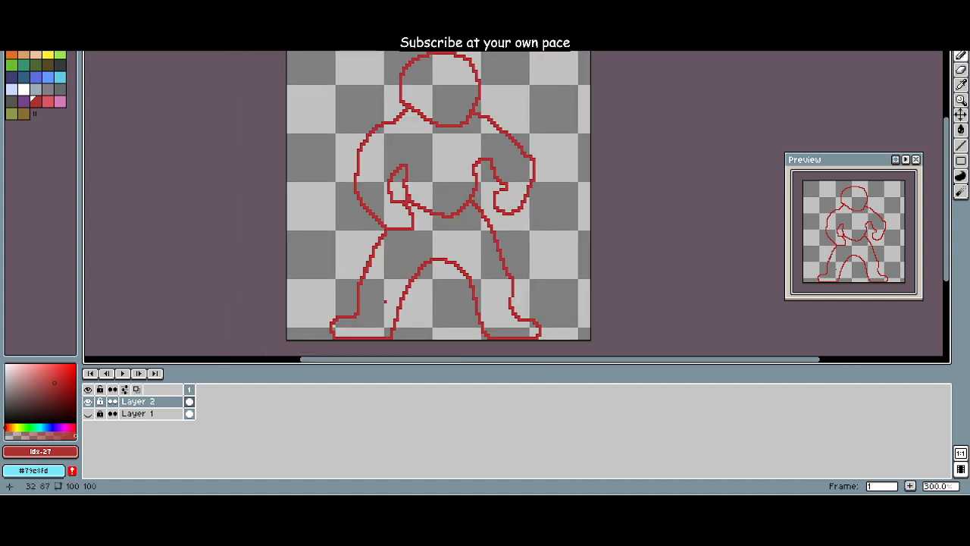
mouse_move(385, 301)
left_mouse_down()
mouse_move(340, 308)
mouse_move(329, 279)
mouse_move(333, 288)
mouse_move(375, 285)
left_mouse_up()
key("e")
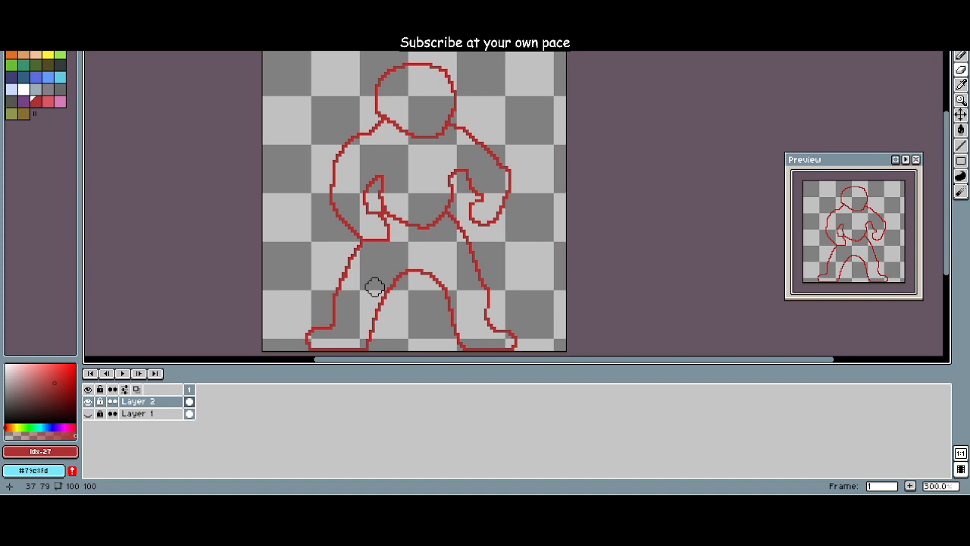
mouse_move(376, 257)
left_mouse_down()
mouse_move(353, 255)
mouse_move(417, 235)
mouse_move(372, 269)
left_mouse_up()
Step: Redraw the viewer's left arm with a smoother sloping shoulder and an upper arm and elbow that extend farther outward
scroll(414, 238, "up", 1)
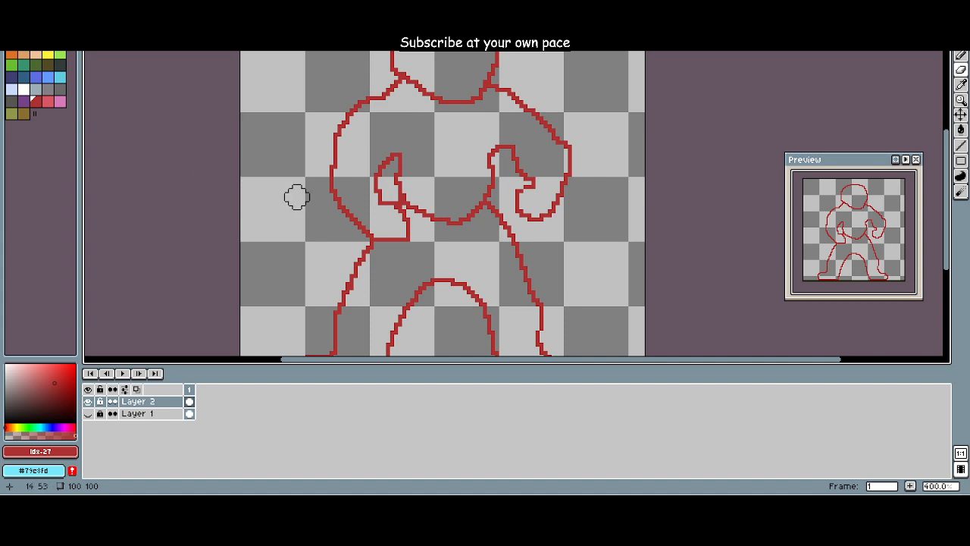
key("e")
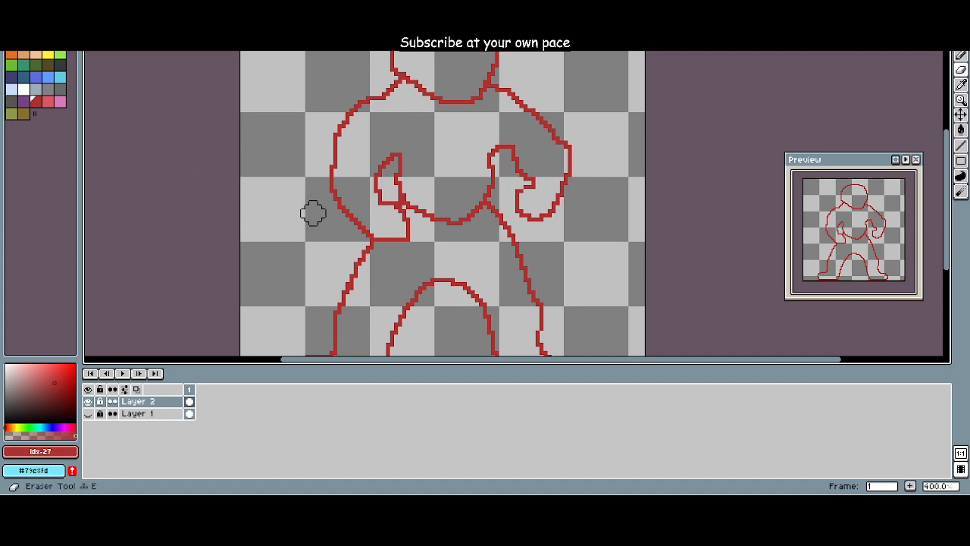
key("b")
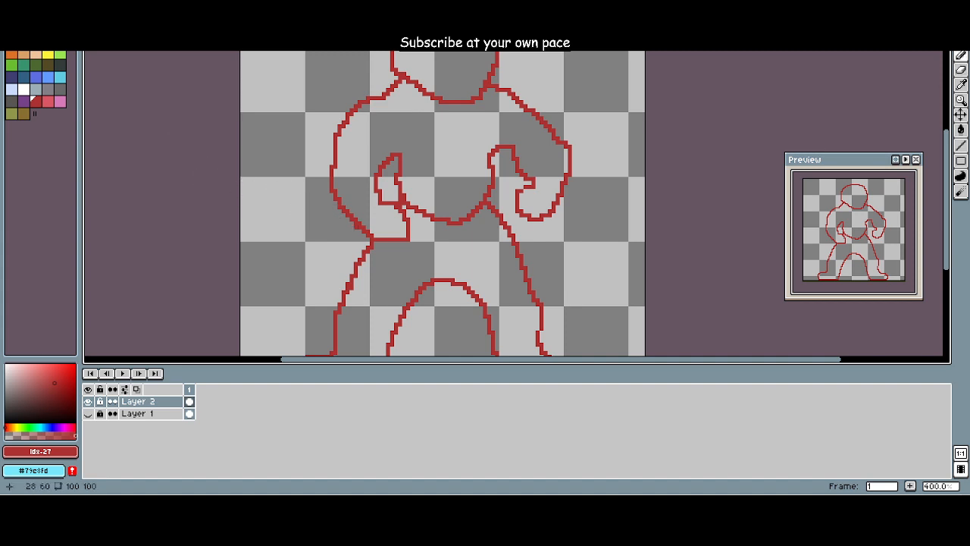
left_click_drag(352, 223, 328, 267)
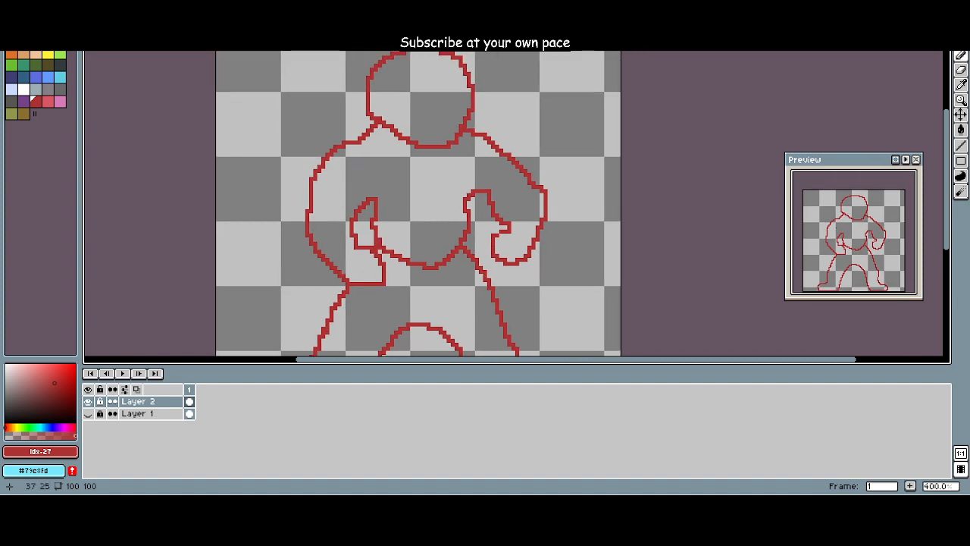
mouse_move(333, 145)
left_mouse_down()
mouse_move(287, 191)
mouse_move(290, 220)
mouse_move(343, 275)
mouse_move(357, 255)
mouse_move(301, 265)
mouse_move(270, 229)
mouse_move(262, 201)
mouse_move(285, 137)
left_mouse_up()
key("e")
key("b")
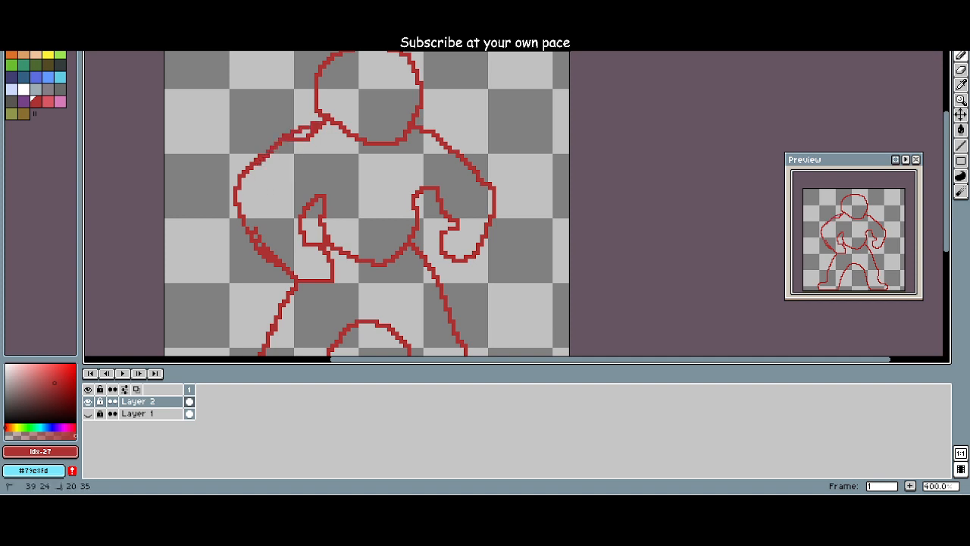
Step: Erase the old shoulder line under the new one and fill the gaps to leave a single continuous shoulder outline
key("e")
left_click(266, 165)
key("b")
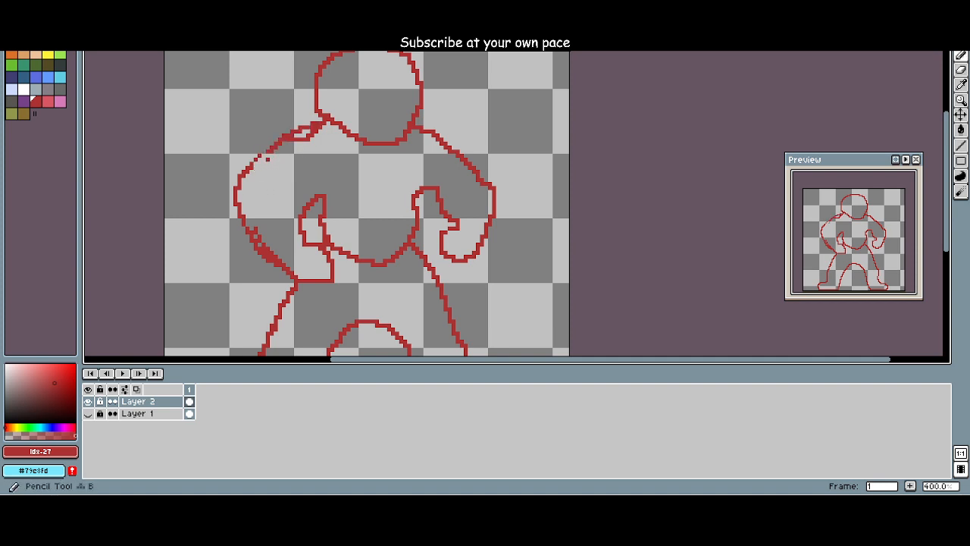
key("e")
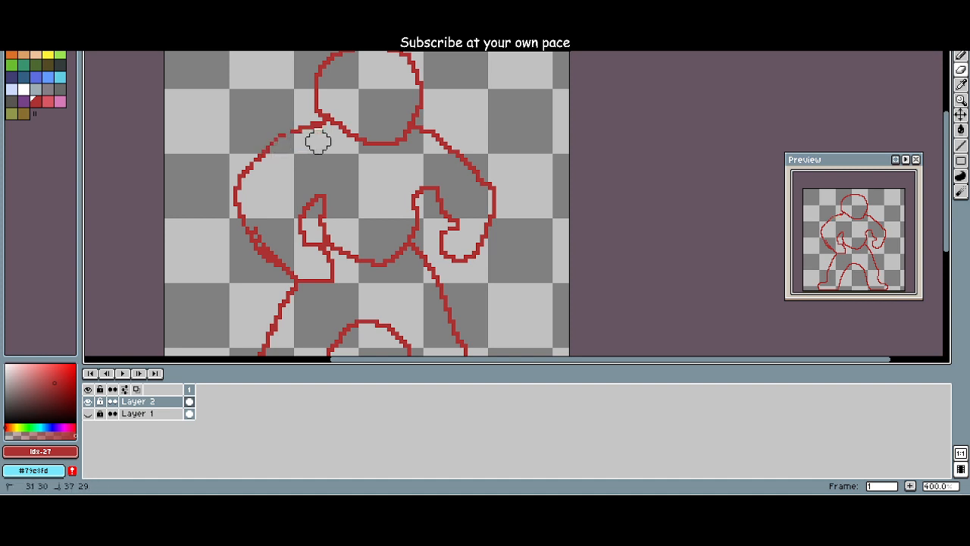
key("b")
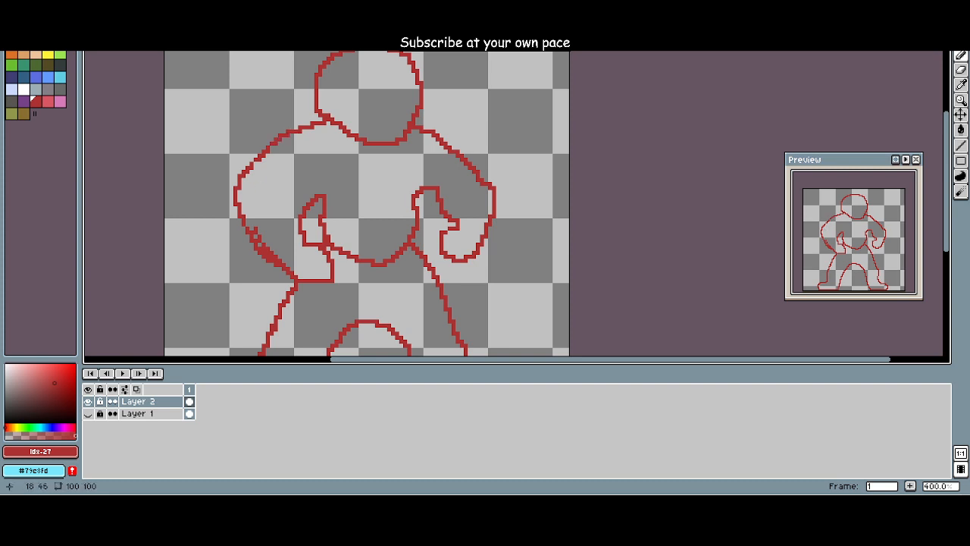
Step: Try a slimmer outer curve on the viewer's left upper arm and undo the trial strokes
left_click_drag(254, 166, 244, 205)
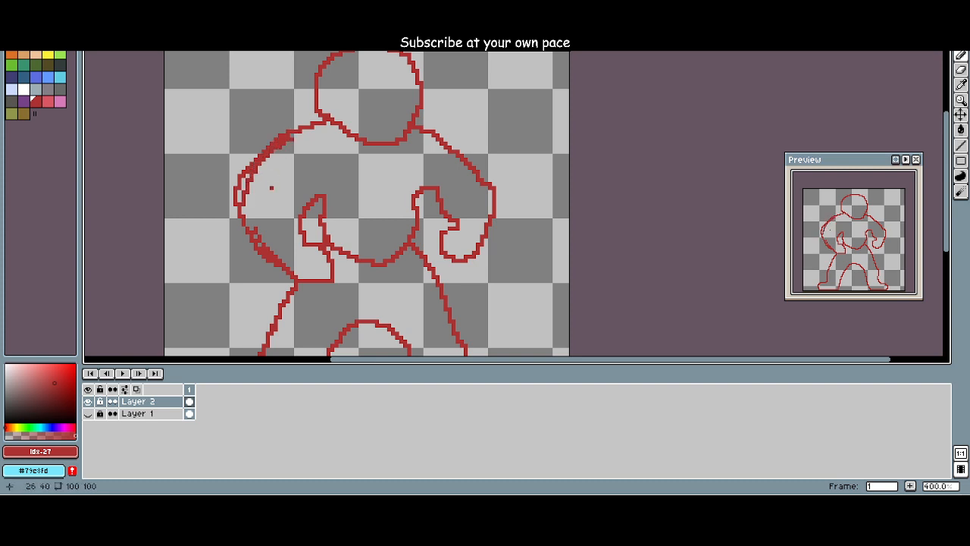
key("ctrl+z")
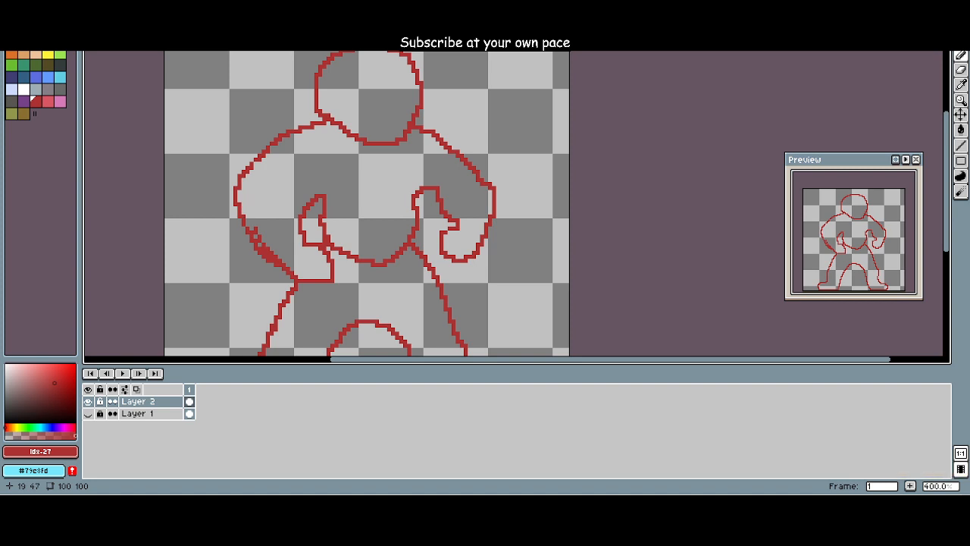
mouse_move(242, 214)
left_mouse_down()
mouse_move(254, 166)
mouse_move(245, 211)
mouse_move(279, 147)
left_mouse_up()
key("ctrl+z")
key("ctrl+z")
key("ctrl+z")
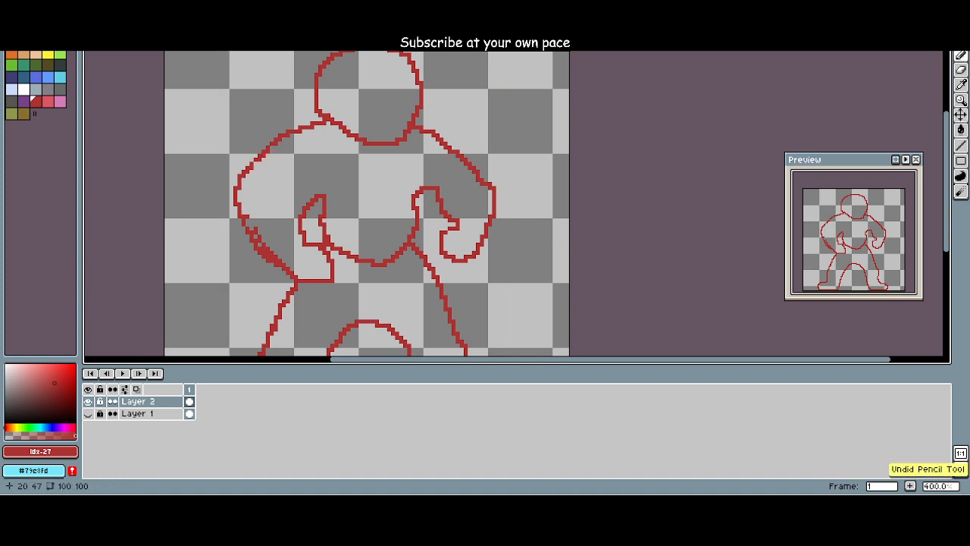
Step: Redraw the outer edge of the viewer's left upper arm farther inward and erase the leftover double lines around the elbow
mouse_move(244, 215)
left_mouse_down()
mouse_move(256, 162)
mouse_move(234, 178)
mouse_move(230, 223)
left_mouse_up()
key("e")
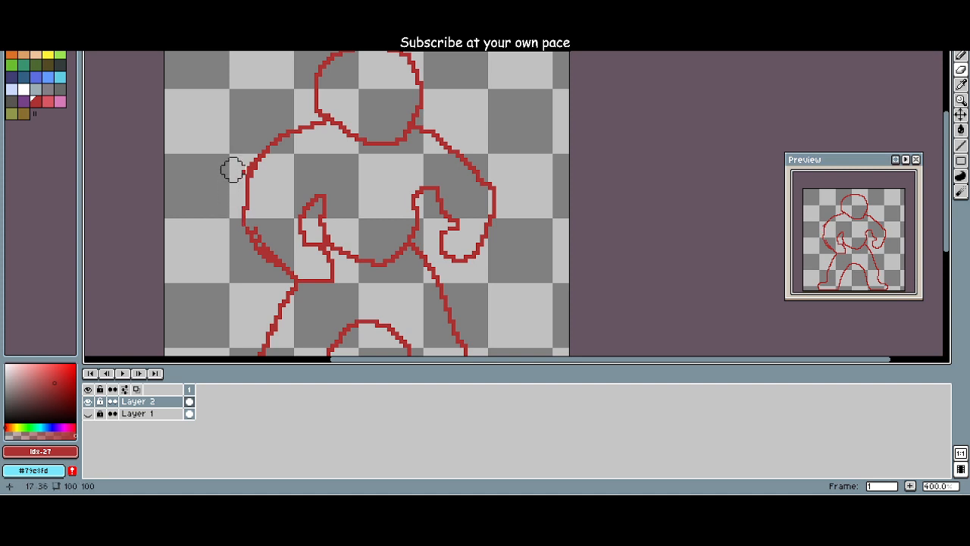
left_click(266, 235)
left_click(269, 249)
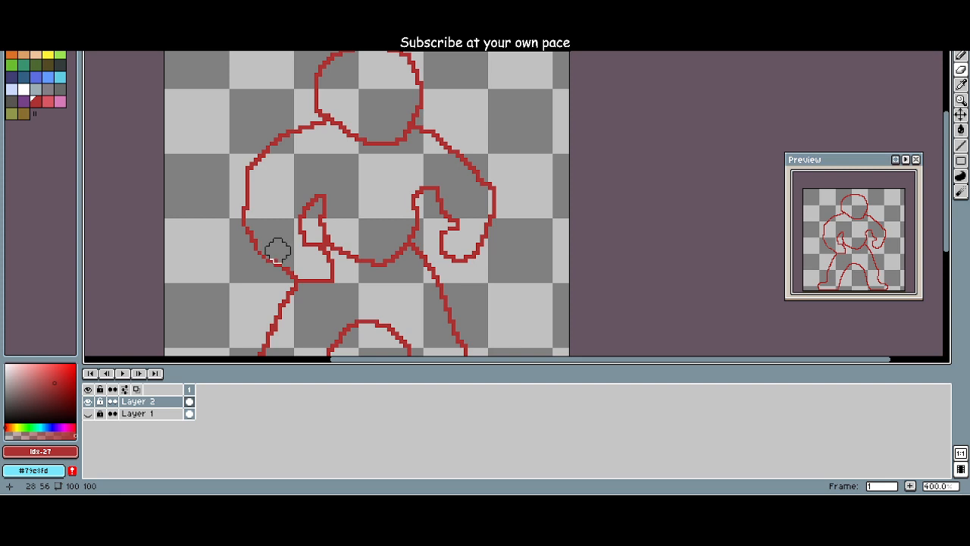
left_click_drag(200, 194, 278, 177)
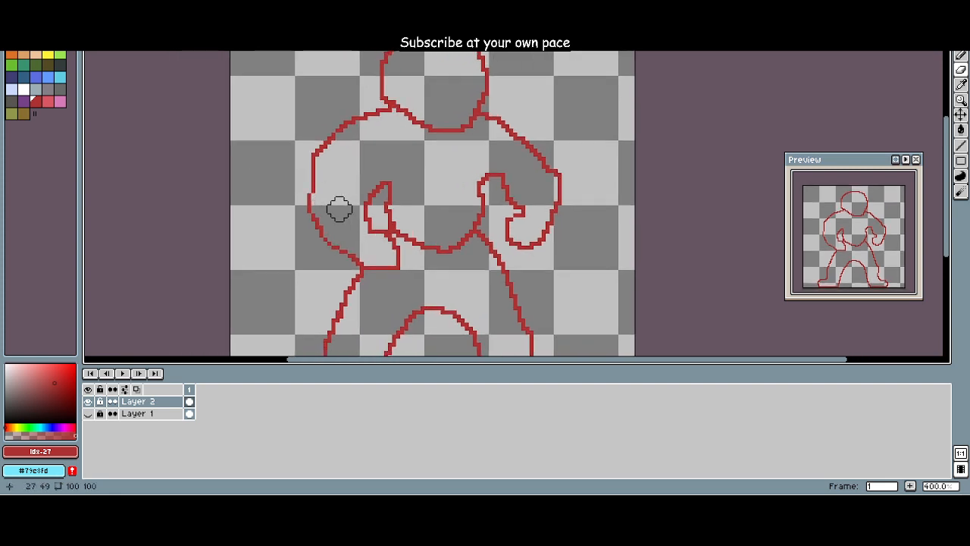
scroll(266, 204, "down", 3)
scroll(299, 195, "up", 4)
scroll(304, 195, "down", 3)
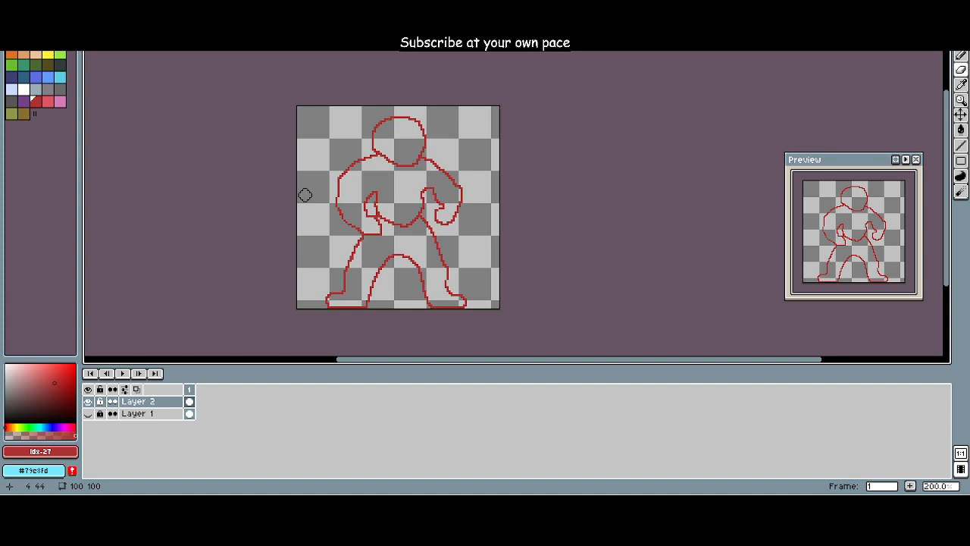
Step: Show Layer 1 to compare the red outline with the coloured figure, and hide it again
scroll(305, 195, "up", 3)
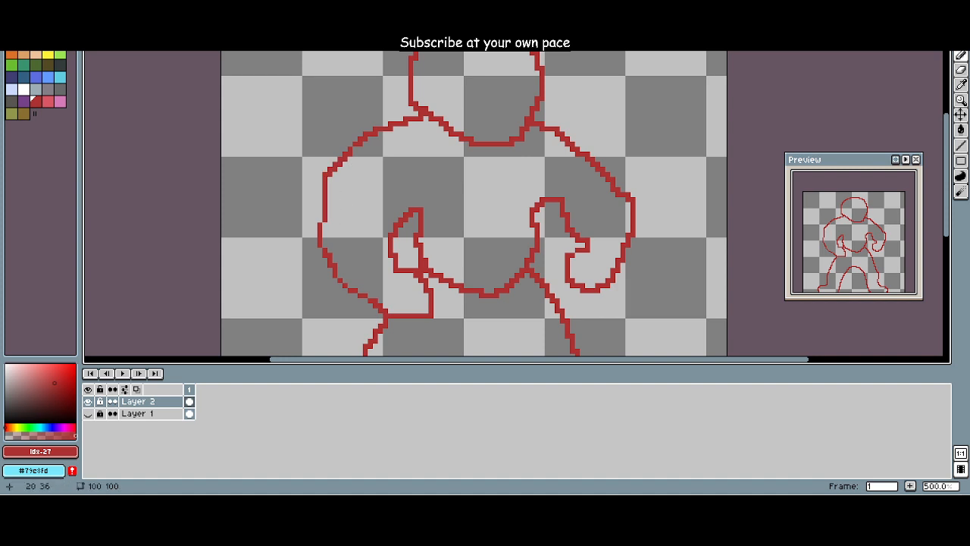
scroll(330, 244, "down", 1)
scroll(318, 185, "down", 1)
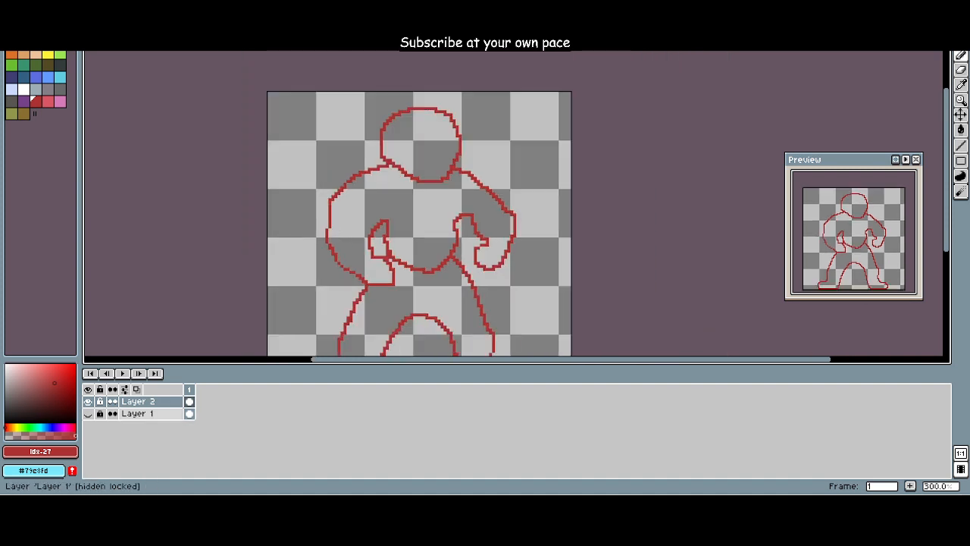
left_click(88, 413)
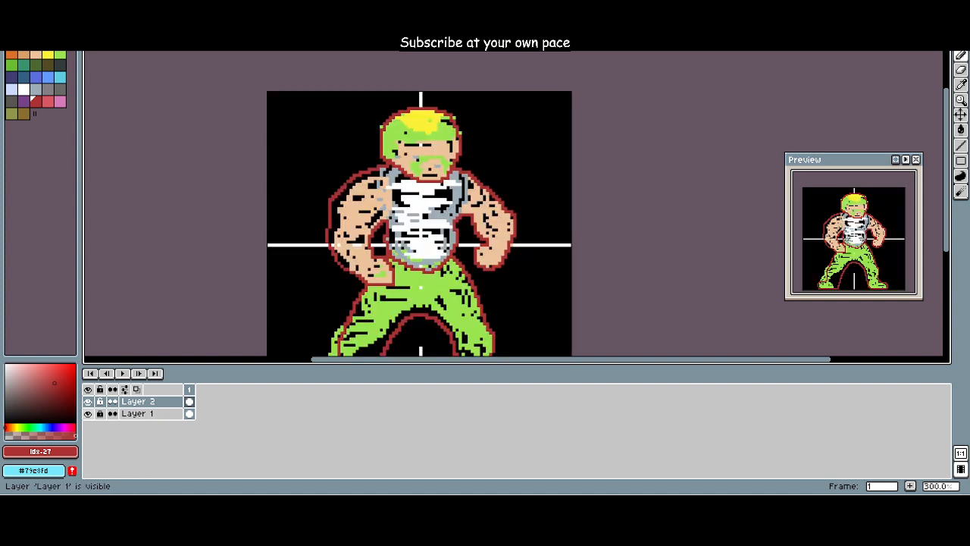
left_click(88, 413)
left_click(88, 413)
left_click(88, 413)
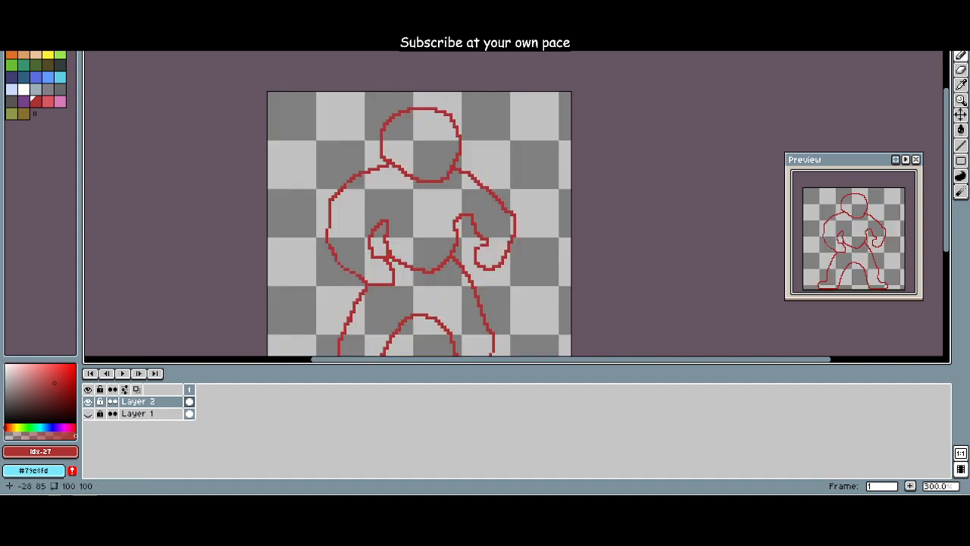
Step: Draw a vertical torso side line from each shoulder down to the bent forearm on Layer 2
scroll(359, 249, "up", 2)
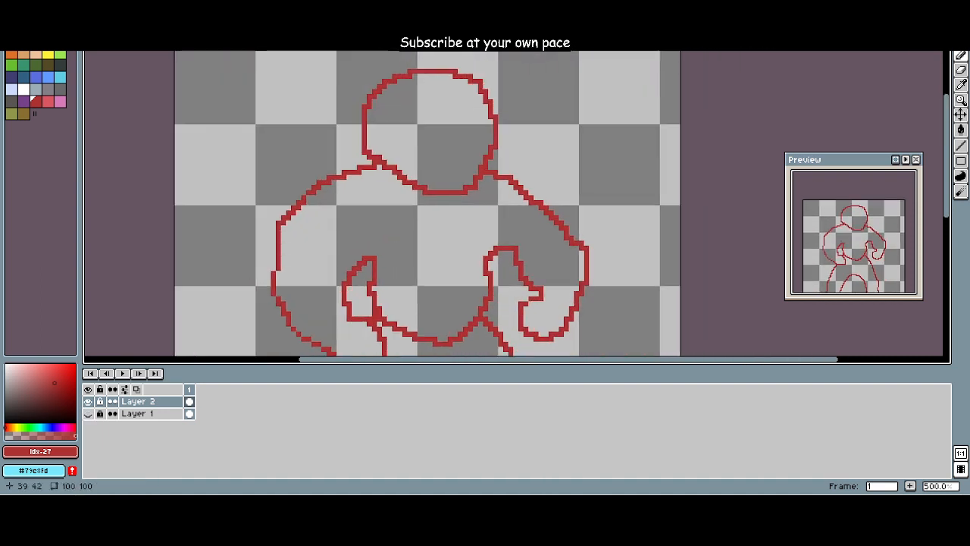
left_click_drag(365, 257, 365, 168)
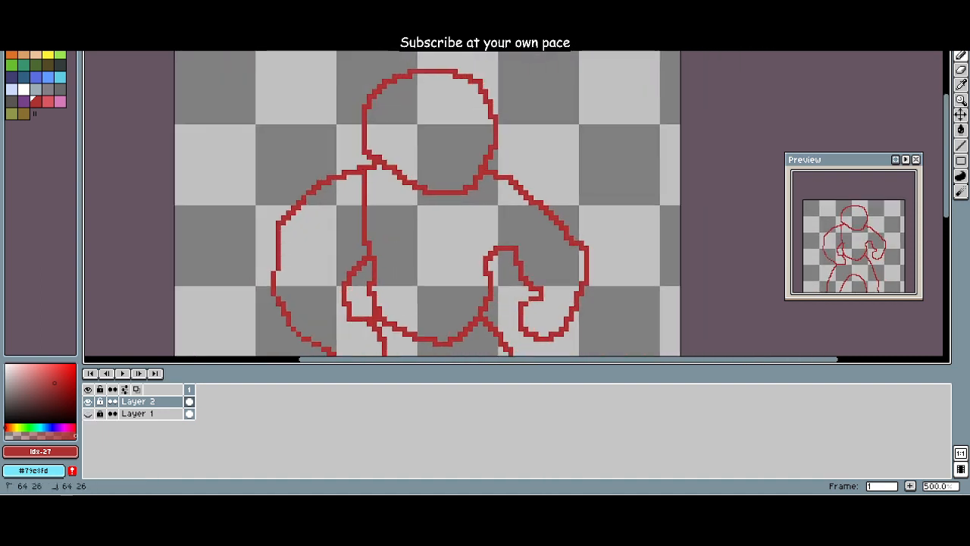
scroll(499, 242, "down", 3)
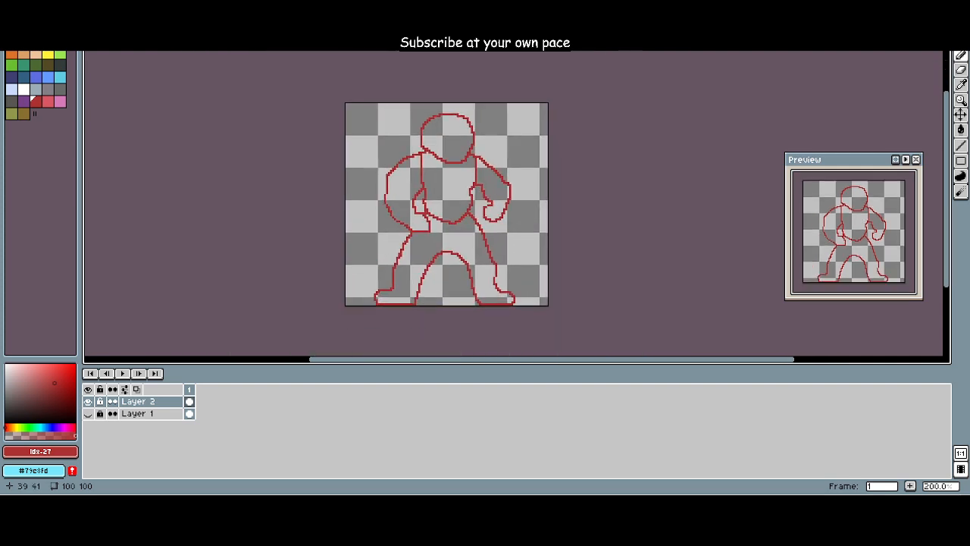
scroll(417, 235, "up", 4)
scroll(415, 230, "down", 2)
left_click_drag(414, 225, 369, 262)
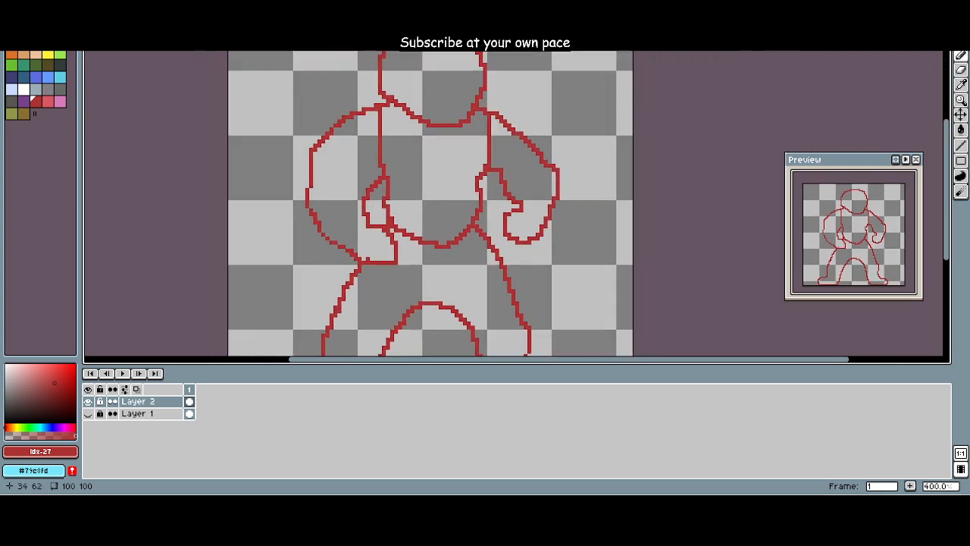
scroll(371, 251, "down", 3)
scroll(454, 243, "up", 4)
scroll(475, 242, "down", 2)
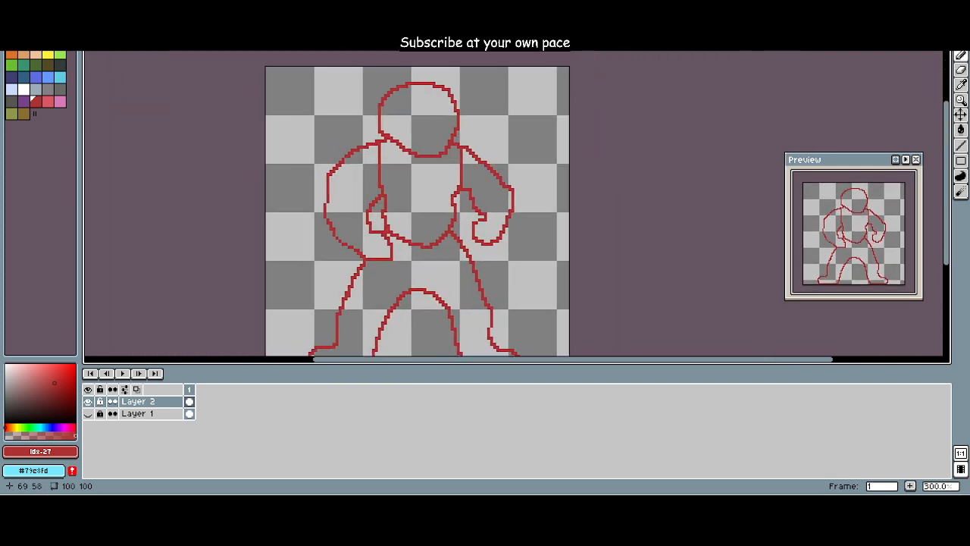
Step: Erase the inner edge of the viewer's right forearm and redraw it as a smooth outward curve from torso to fist
left_click_drag(476, 244, 512, 212)
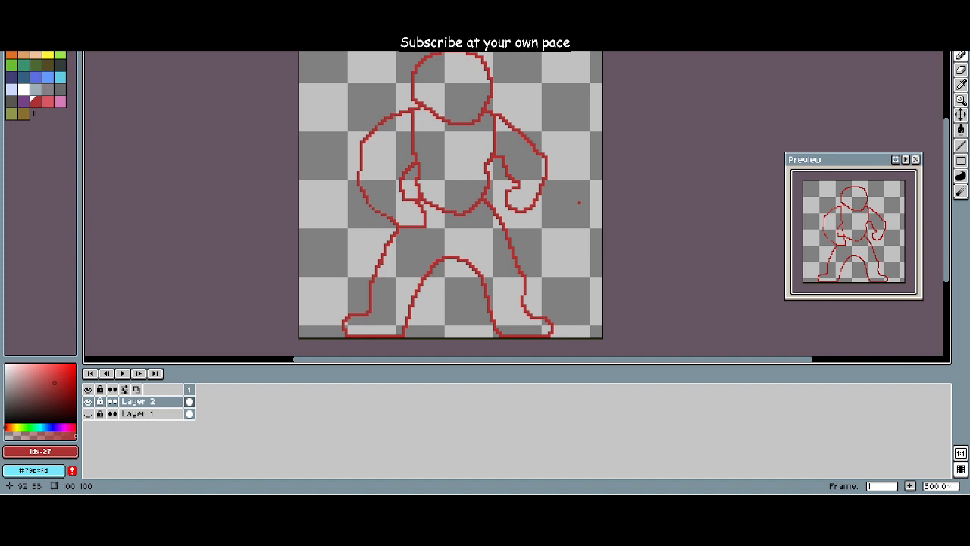
left_click_drag(579, 203, 513, 243)
scroll(503, 243, "up", 4)
left_click_drag(444, 233, 516, 266)
key("e")
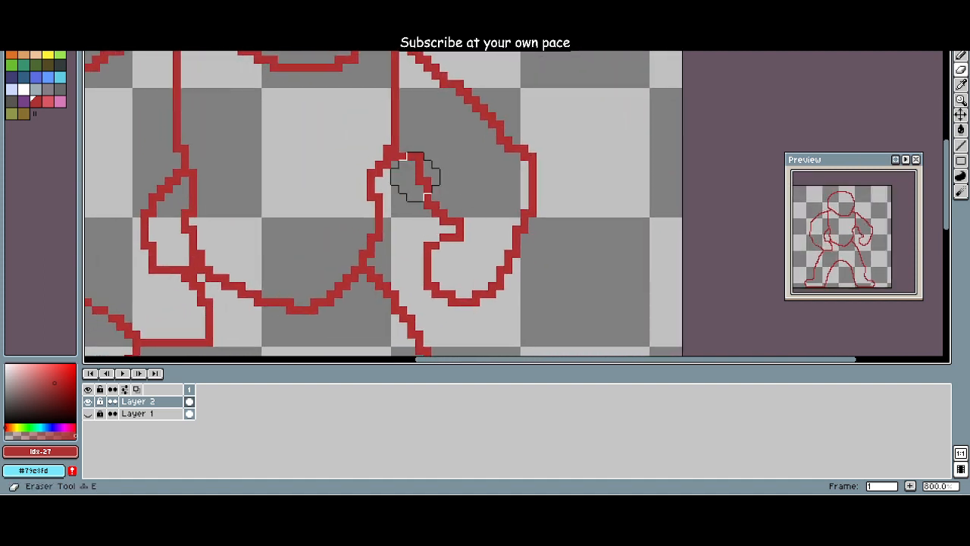
left_click_drag(414, 177, 431, 205)
key("b")
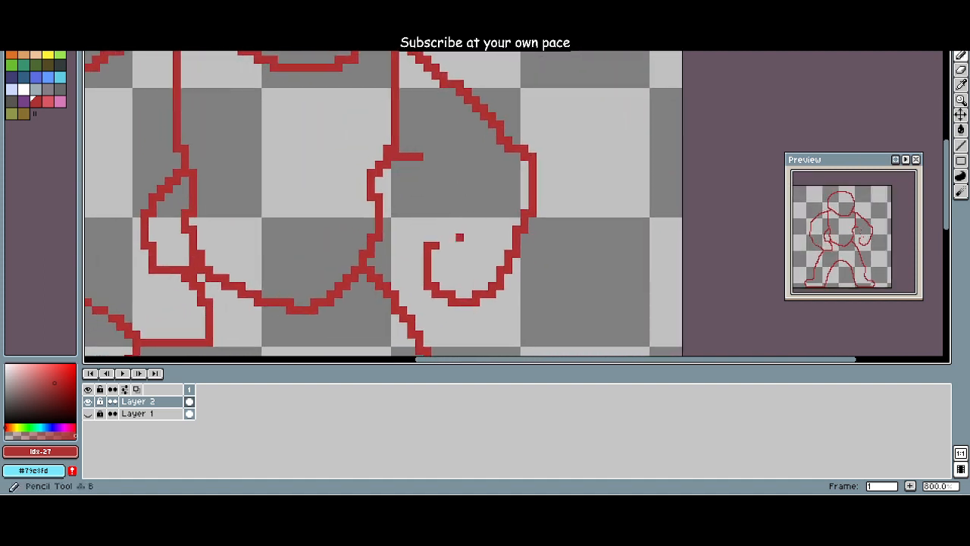
left_click_drag(418, 157, 460, 224)
key("ctrl+z")
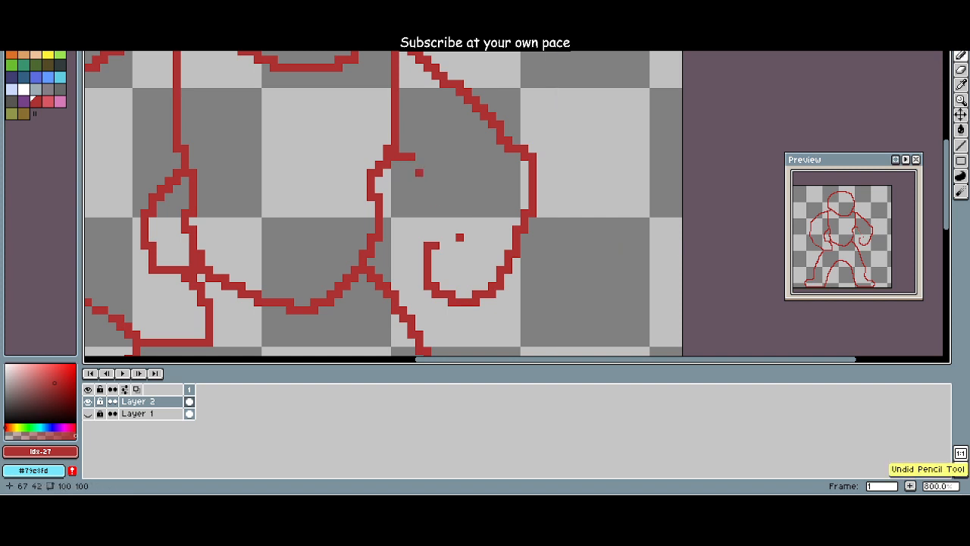
mouse_move(410, 159)
left_mouse_down()
mouse_move(435, 181)
mouse_move(455, 231)
mouse_move(429, 244)
mouse_move(449, 201)
left_mouse_up()
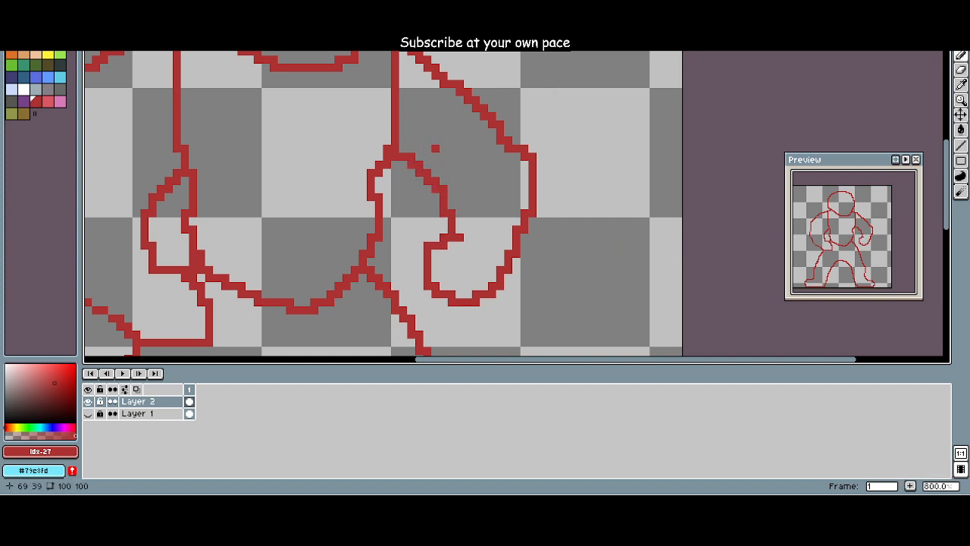
Step: Replace the sloping outer line of the viewer's right arm with a broad, rounded shoulder and upper arm
mouse_move(442, 144)
left_mouse_down()
mouse_move(456, 126)
mouse_move(473, 183)
mouse_move(489, 118)
mouse_move(448, 167)
mouse_move(489, 118)
mouse_move(425, 150)
mouse_move(456, 118)
mouse_move(439, 141)
mouse_move(412, 121)
mouse_move(404, 170)
left_mouse_up()
key("e")
key("b")
left_click(404, 90)
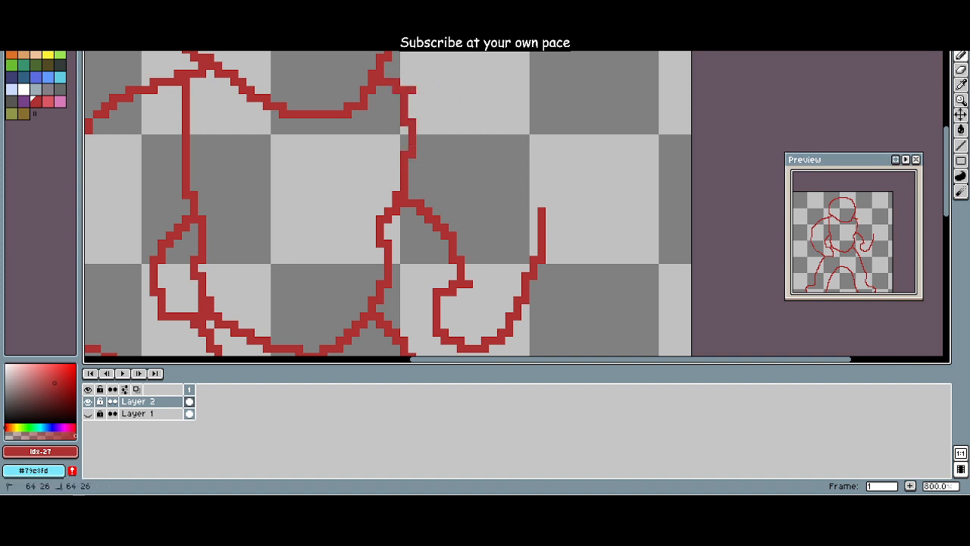
mouse_move(413, 90)
left_mouse_down()
mouse_move(504, 113)
mouse_move(550, 204)
mouse_move(549, 228)
left_mouse_up()
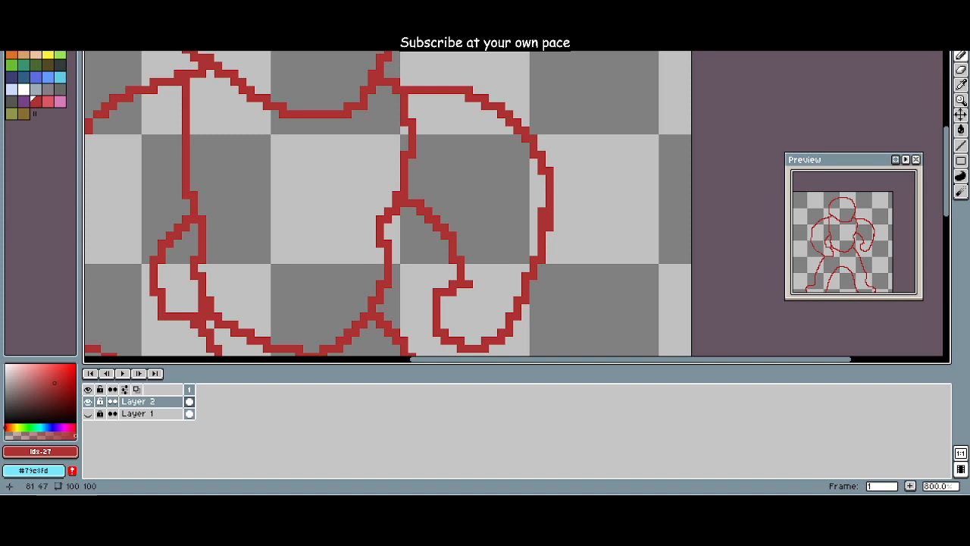
scroll(489, 184, "down", 2)
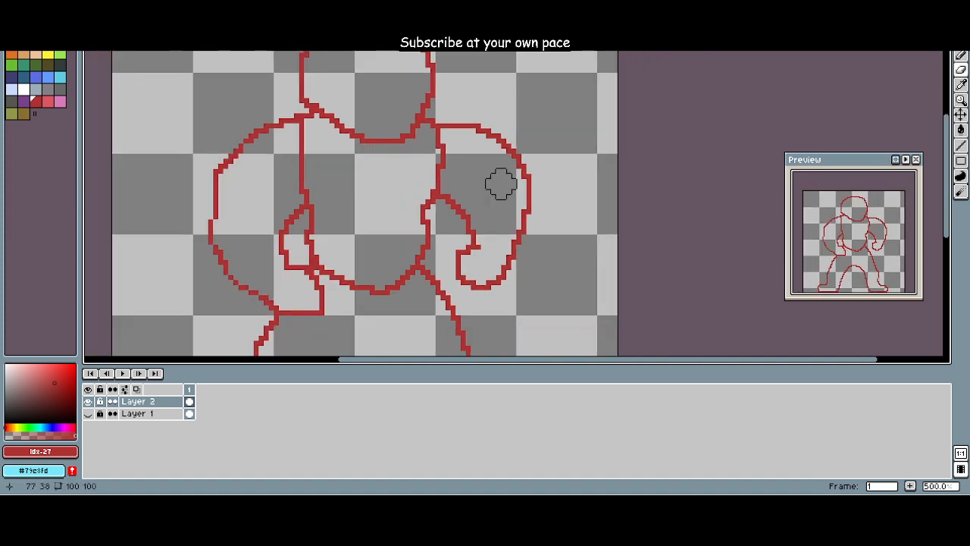
left_click_drag(501, 184, 547, 176)
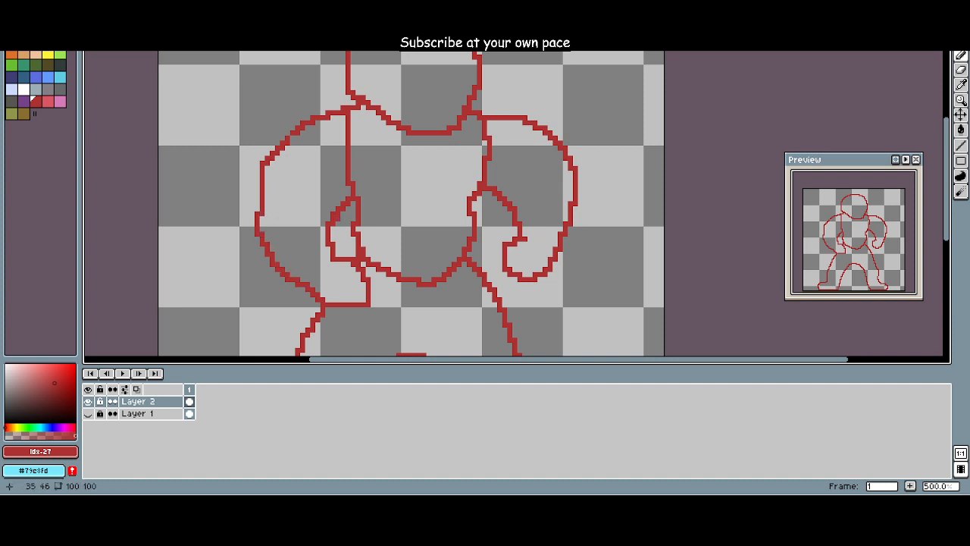
Step: Remove the bump beside the viewer's right forearm and redraw the lower torso side straight down to the waist
left_click_drag(383, 239, 331, 216)
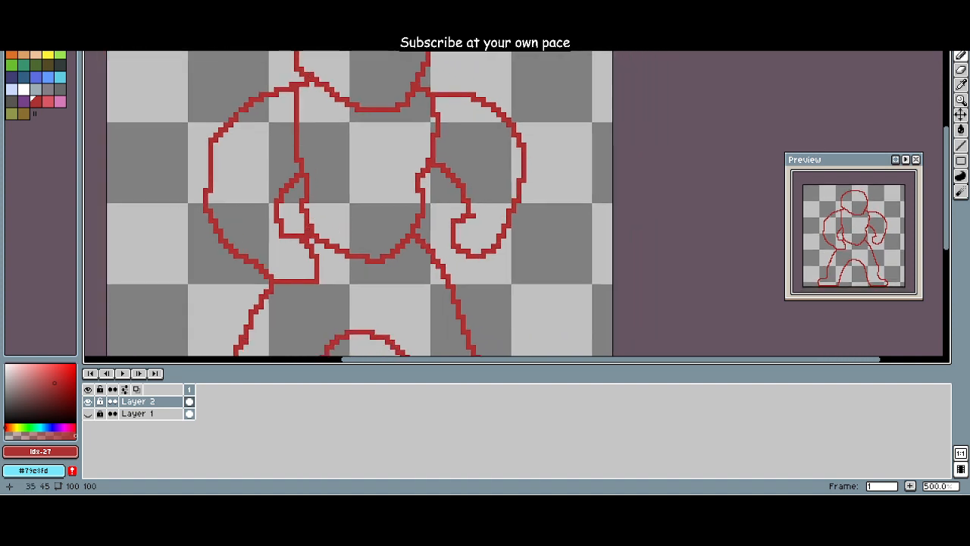
key("1")
key("2")
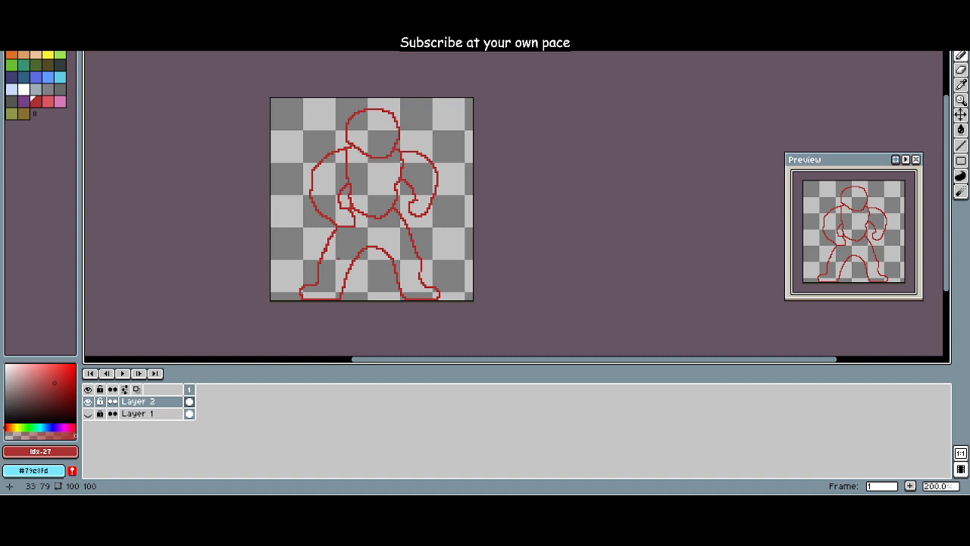
key("3")
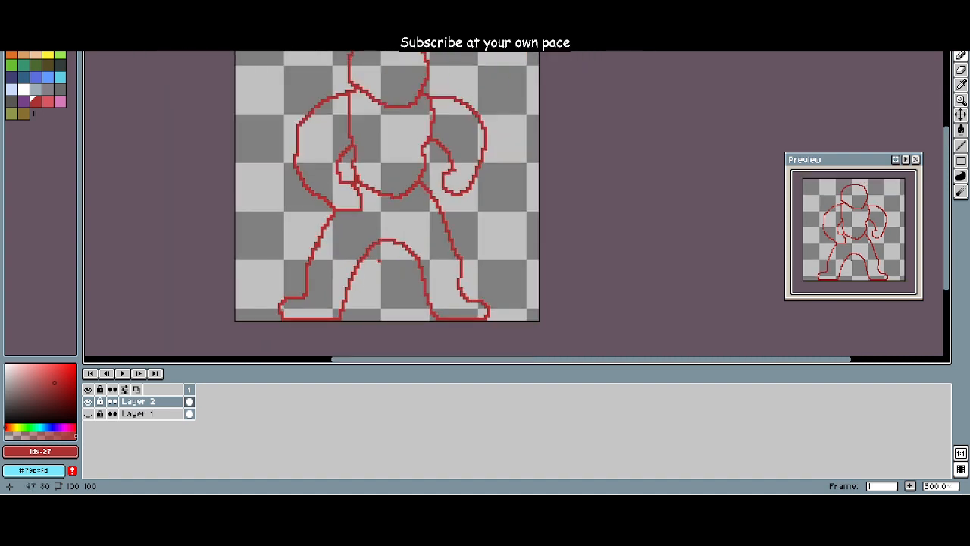
left_click_drag(359, 255, 373, 303)
key("e")
left_click_drag(436, 189, 436, 227)
key("b")
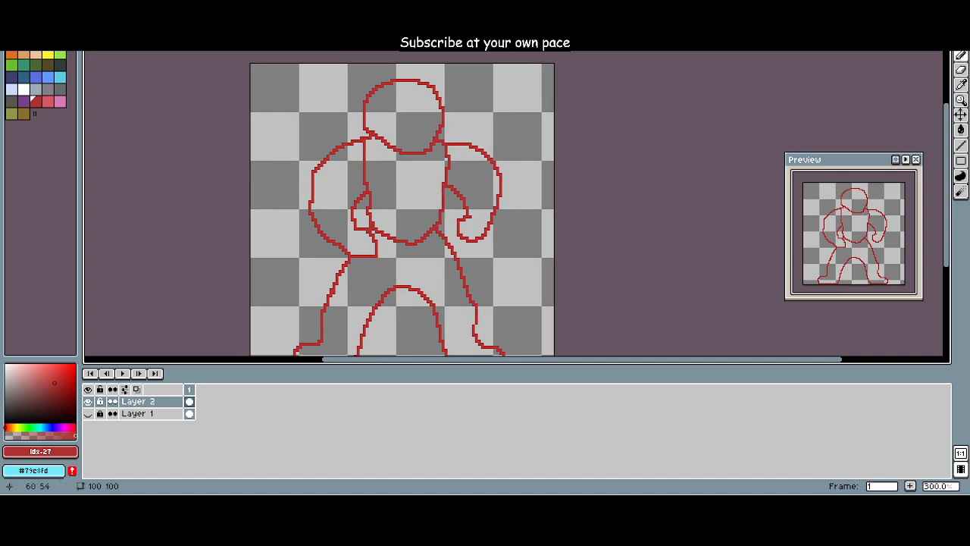
Step: Smooth the line where the viewer's left forearm meets the side of the torso
key("e")
mouse_move(372, 195)
left_mouse_down()
mouse_move(369, 217)
mouse_move(370, 189)
mouse_move(374, 218)
mouse_move(367, 210)
mouse_move(365, 194)
mouse_move(408, 237)
left_mouse_up()
key("b")
key("e")
key("b")
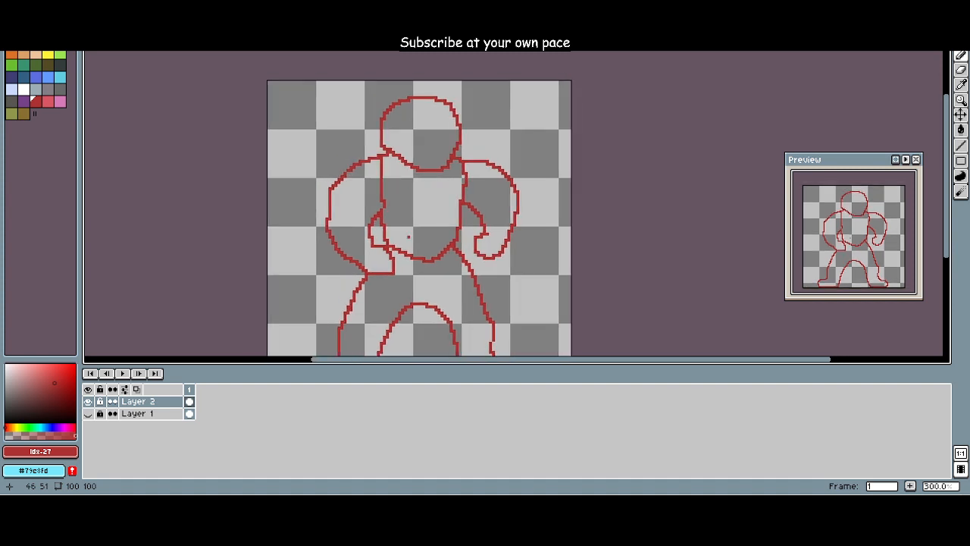
Step: Redraw the torso side beside the viewer's left arm as a curve bending outward into the top of the shoulder
scroll(408, 236, "up", 2)
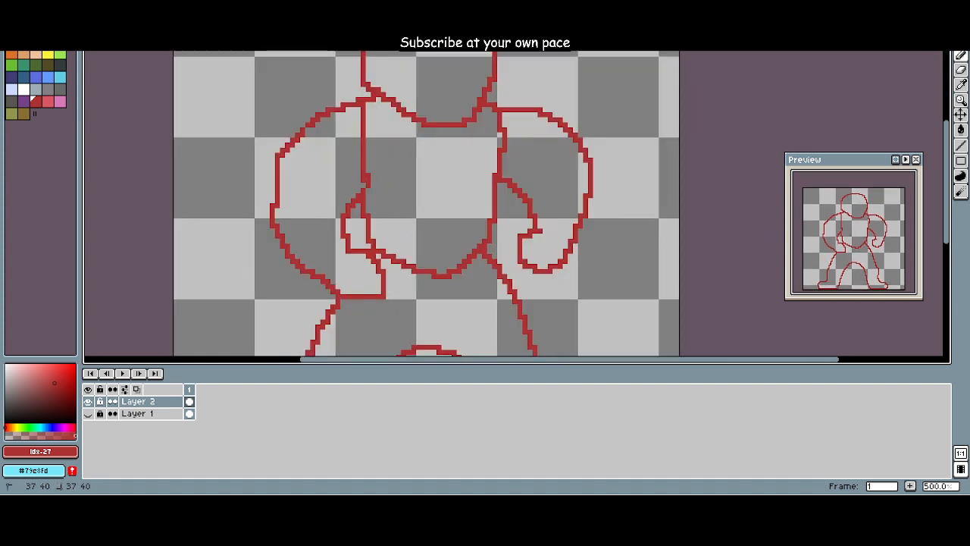
key("e")
left_click_drag(368, 178, 368, 173)
key("b")
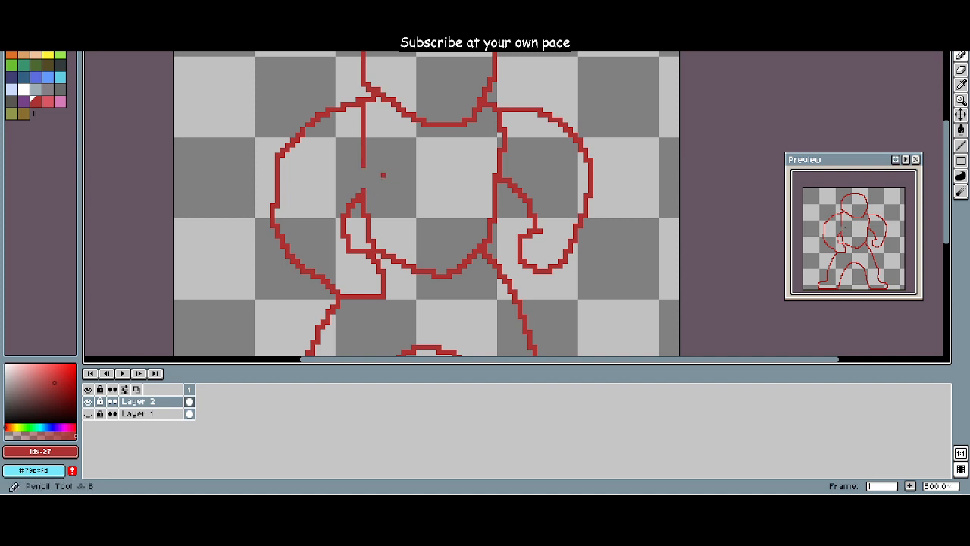
key("e")
mouse_move(361, 122)
left_mouse_down()
mouse_move(371, 161)
mouse_move(361, 188)
mouse_move(341, 113)
left_mouse_up()
key("b")
Step: Redraw the upper torso side by the viewer's right arm so it slants outward into the shoulder line
key("e")
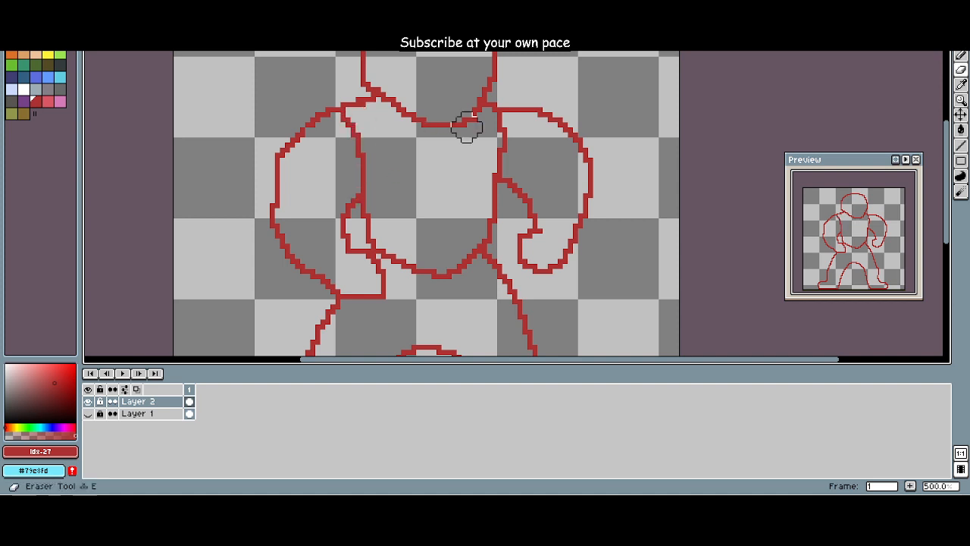
mouse_move(502, 136)
left_mouse_down()
mouse_move(493, 124)
mouse_move(497, 174)
mouse_move(503, 112)
left_mouse_up()
key("b")
key("e")
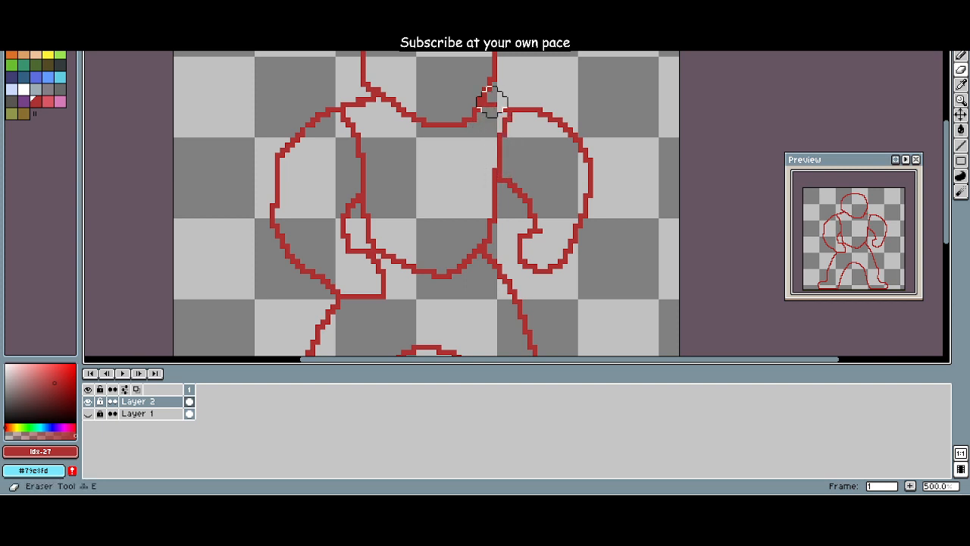
key("b")
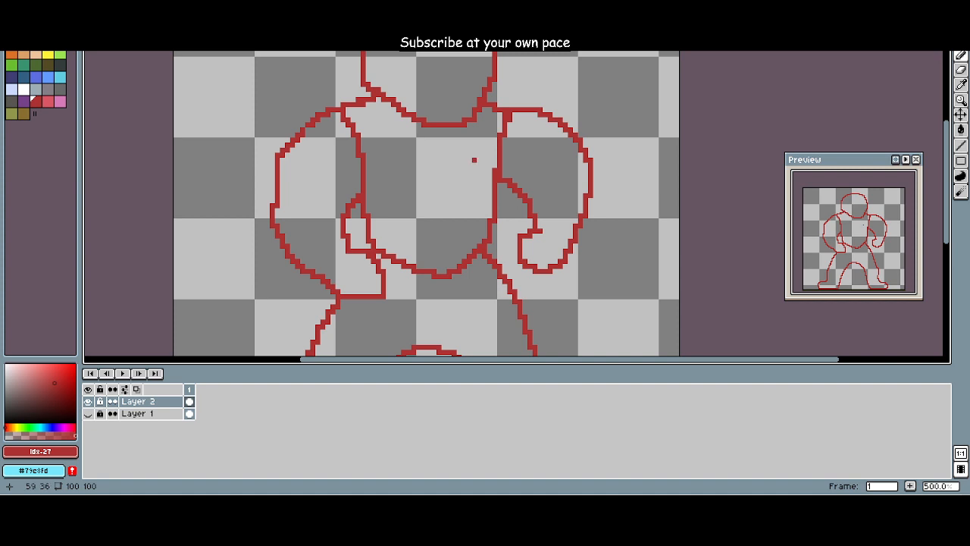
key("e")
scroll(444, 160, "down", 2)
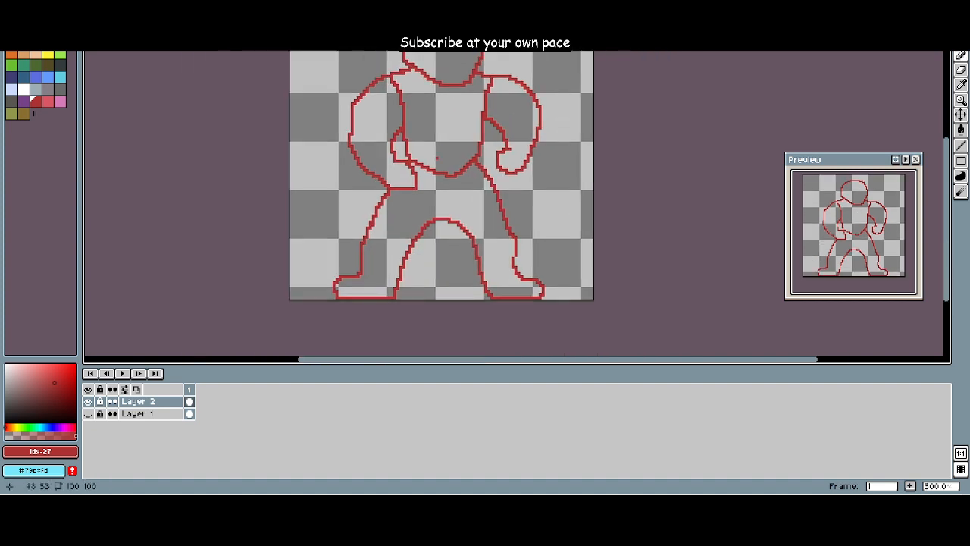
Step: Erase the rounded waistline between the viewer's left wrist and the opposite hip
scroll(386, 219, "up", 1)
scroll(415, 211, "down", 2)
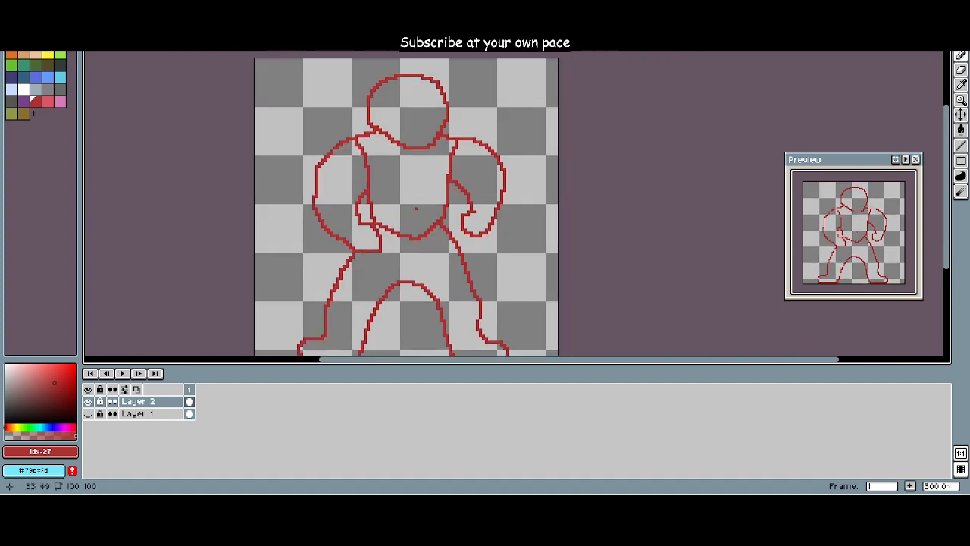
scroll(415, 210, "up", 2)
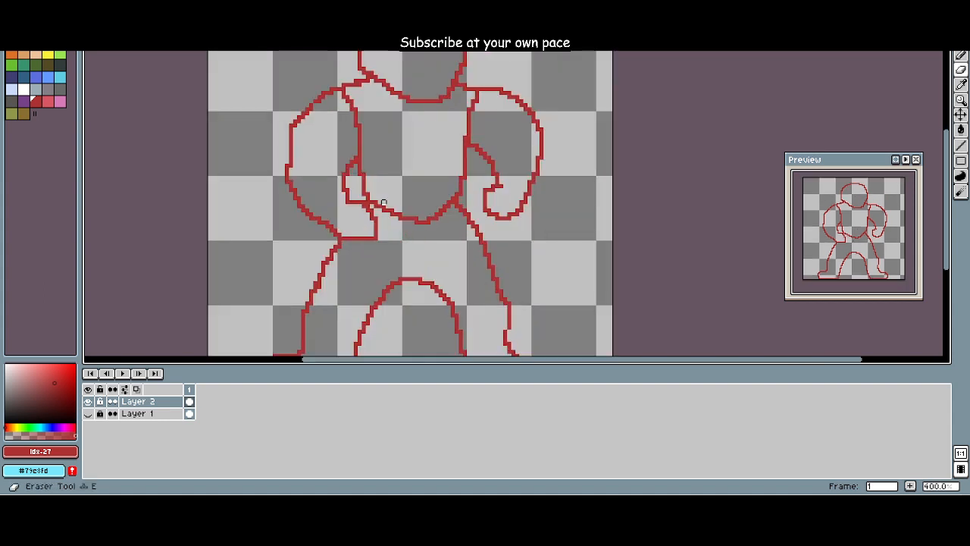
mouse_move(385, 211)
left_mouse_down()
mouse_move(431, 221)
mouse_move(449, 202)
mouse_move(396, 222)
left_mouse_up()
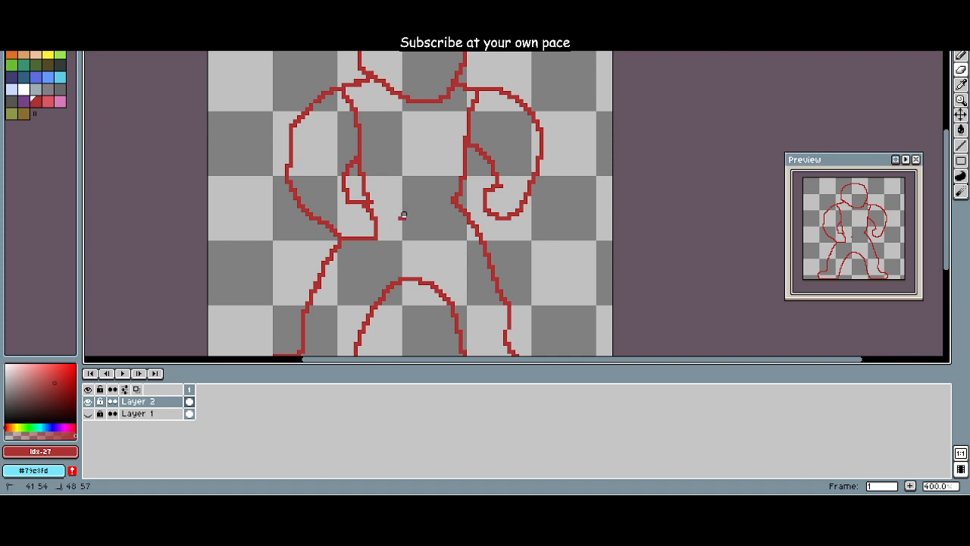
left_click(402, 216)
Step: Draw a lower, flatter waistline from the viewer's left hand to the opposite hip and erase the stray pixels above it
key("b")
mouse_move(378, 235)
left_mouse_down()
mouse_move(425, 229)
mouse_move(454, 203)
mouse_move(461, 225)
mouse_move(452, 210)
mouse_move(411, 228)
left_mouse_up()
key("e")
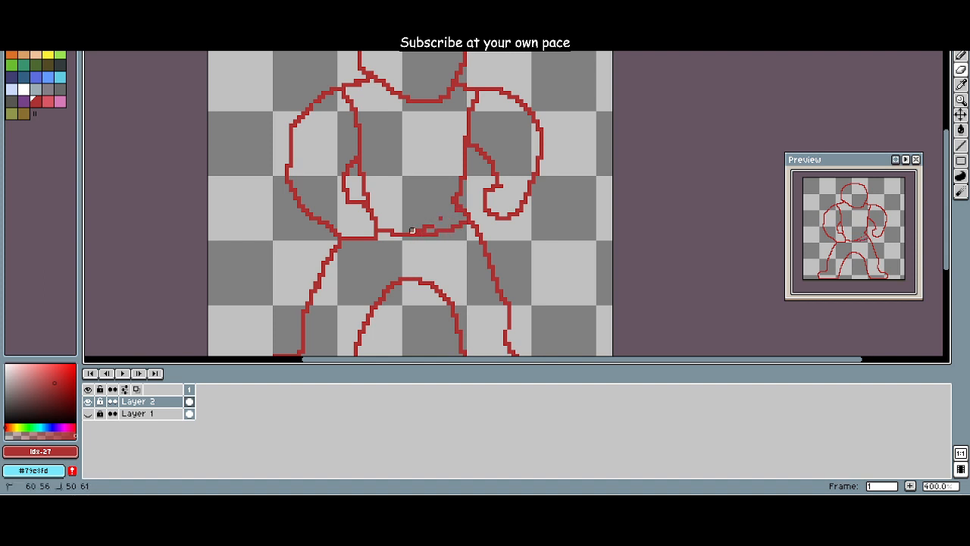
left_click(441, 219)
left_click_drag(420, 222, 399, 236)
scroll(413, 223, "down", 2)
scroll(413, 224, "up", 3)
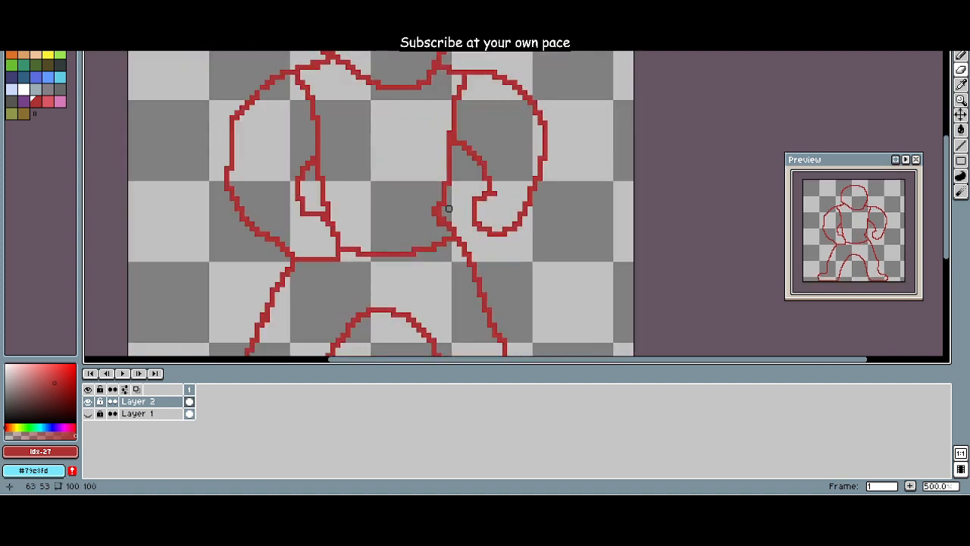
key("b")
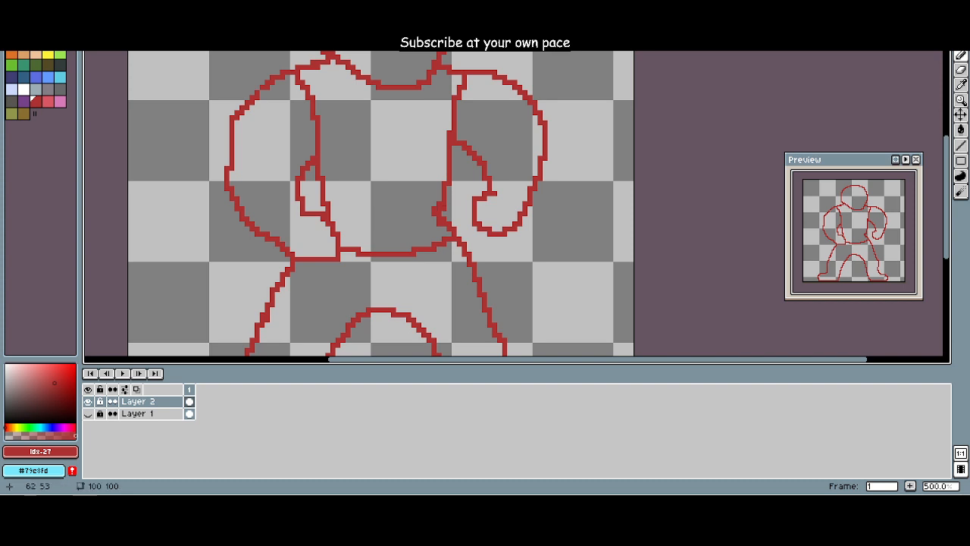
Step: Erase the stray pixels bulging inside the torso edge beside the hand on the viewer's right
mouse_move(444, 208)
left_mouse_down()
mouse_move(446, 222)
mouse_move(435, 218)
mouse_move(438, 209)
left_mouse_up()
key("e")
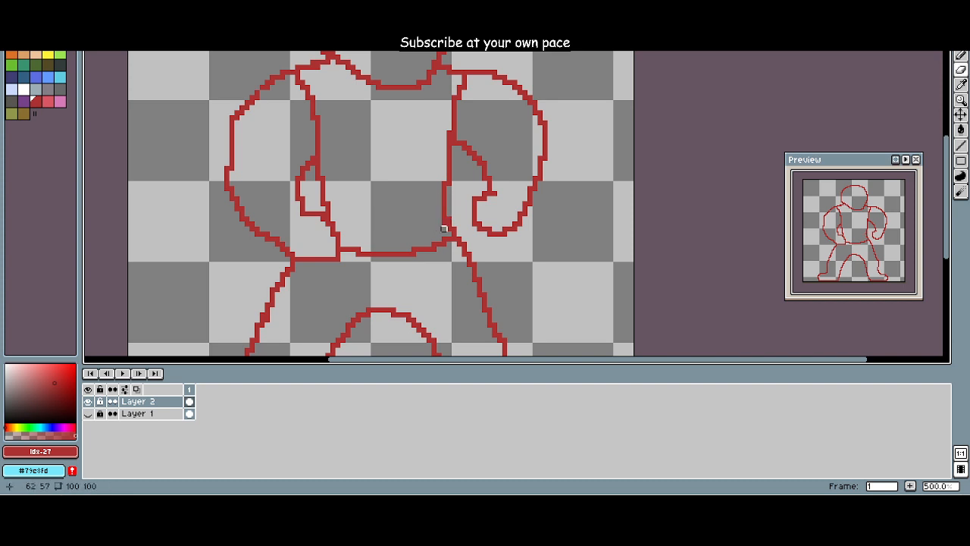
scroll(438, 228, "down", 4)
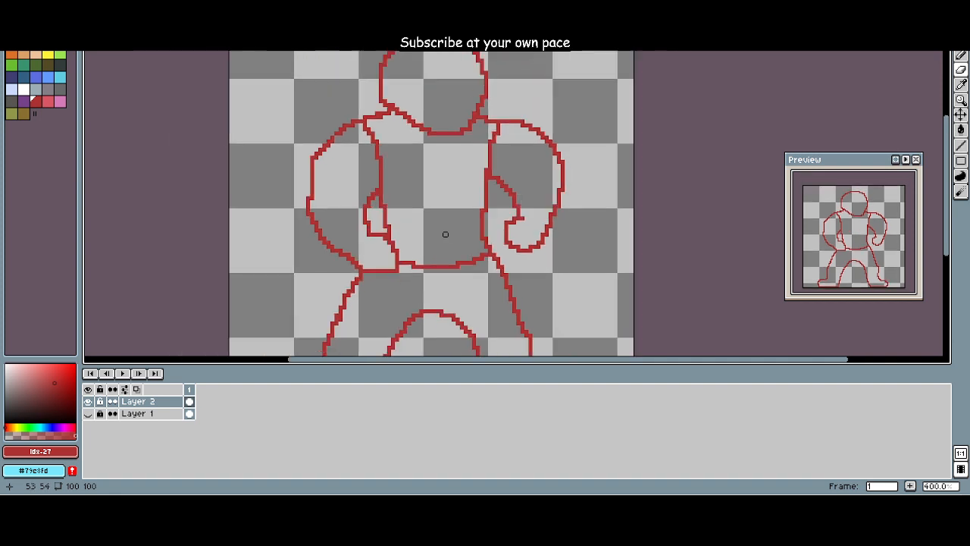
scroll(402, 208, "up", 4)
scroll(406, 204, "down", 4)
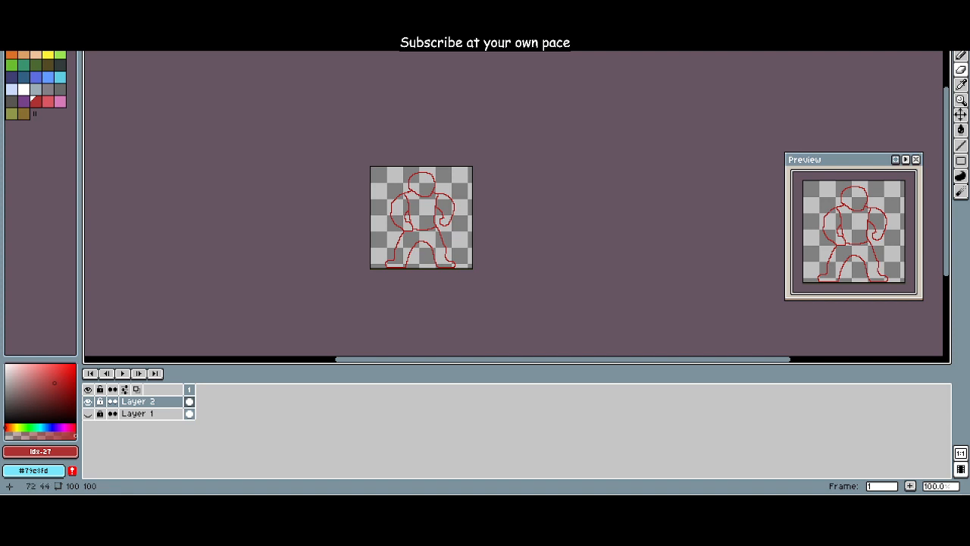
scroll(413, 221, "up", 4)
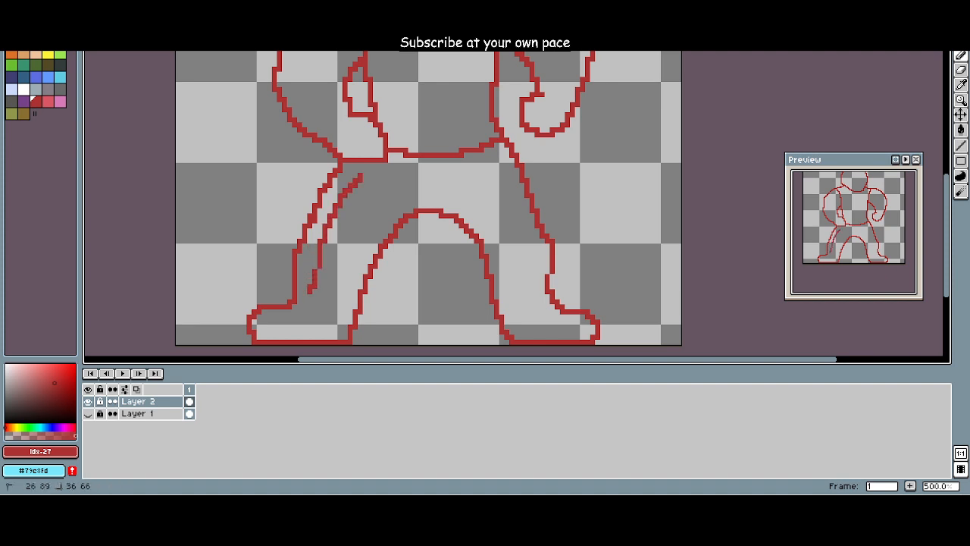
key("ctrl+z")
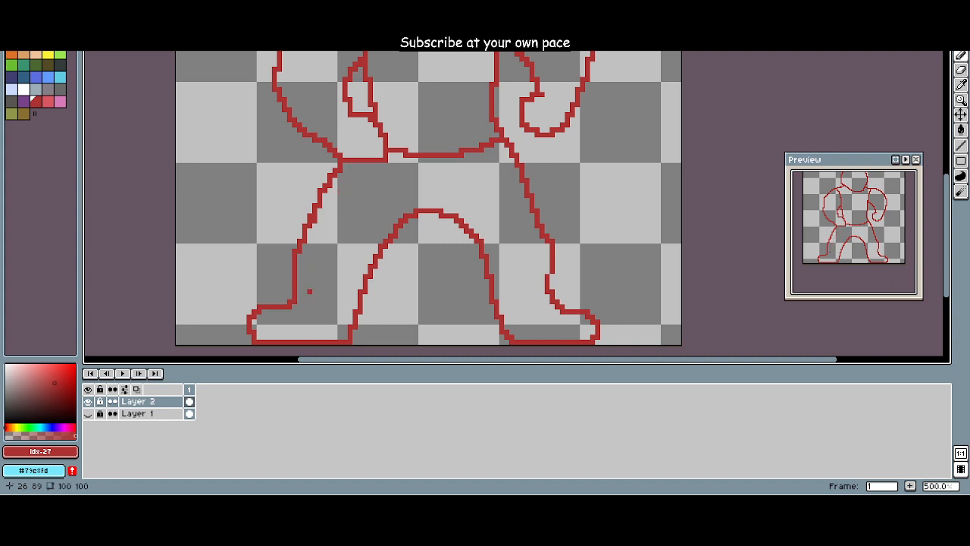
key("ctrl+y")
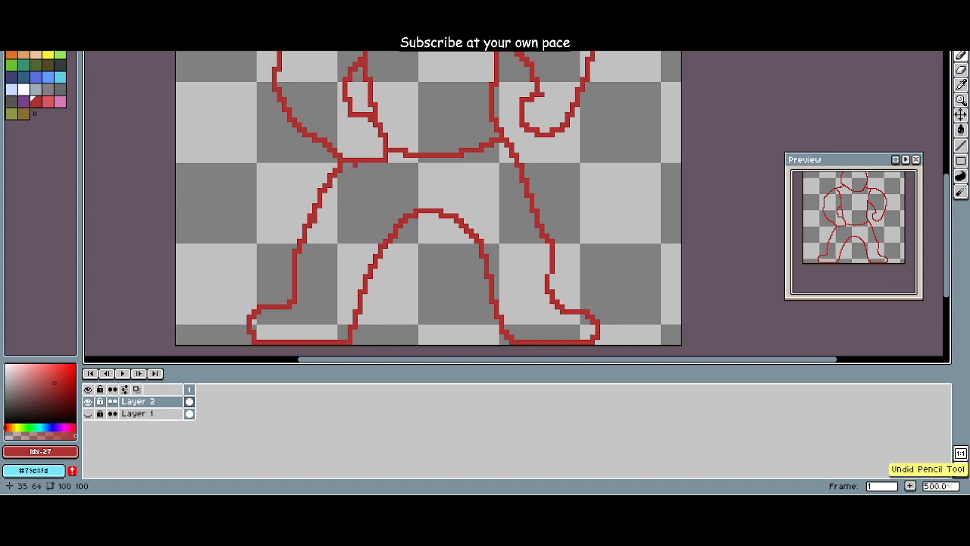
mouse_move(359, 163)
left_mouse_down()
mouse_move(336, 182)
mouse_move(309, 297)
mouse_move(273, 337)
mouse_move(366, 181)
mouse_move(348, 186)
mouse_move(310, 286)
mouse_move(275, 338)
mouse_move(336, 250)
mouse_move(366, 179)
mouse_move(354, 168)
mouse_move(330, 226)
left_mouse_up()
key("ctrl+z")
key("ctrl+z")
key("ctrl+z")
key("ctrl+z")
key("ctrl+z")
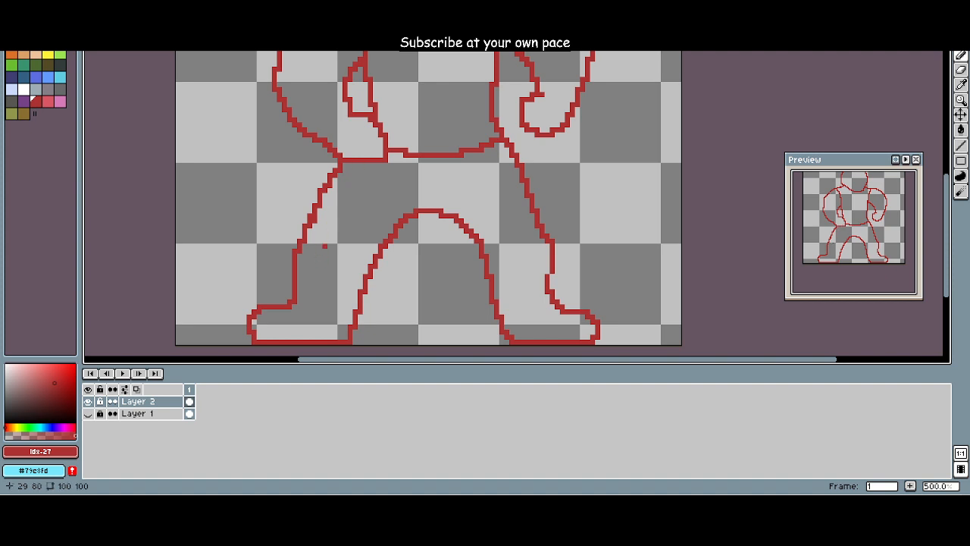
key("e")
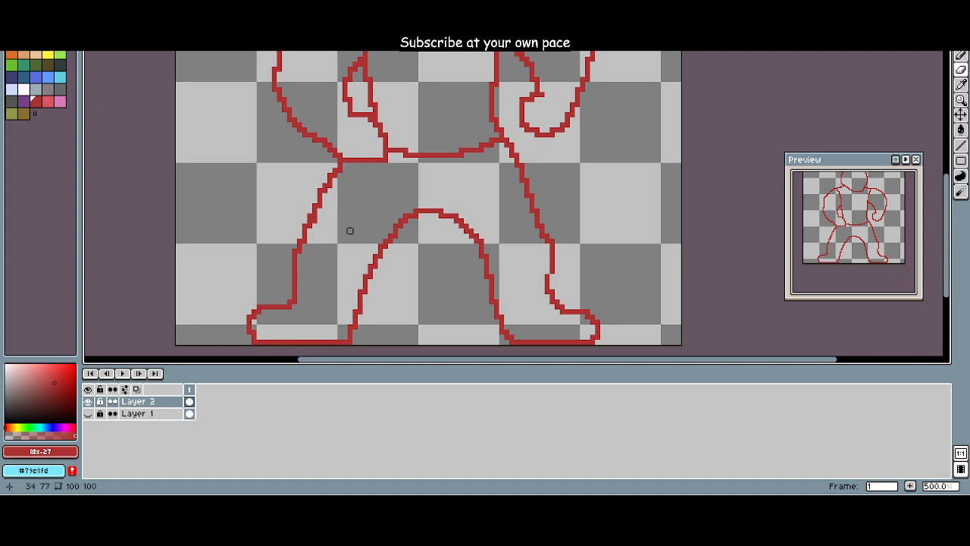
Step: Redraw the outer line of the viewer's left leg farther inward from hip to a shorter foot, and erase the old line
key("b")
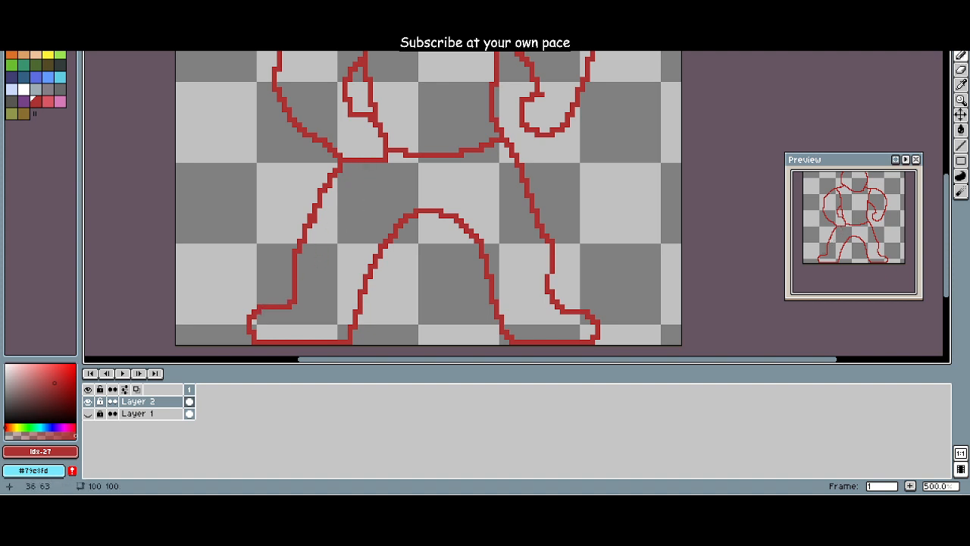
left_click_drag(352, 162, 307, 303)
key("e")
mouse_move(343, 162)
left_mouse_down()
mouse_move(290, 256)
mouse_move(294, 297)
mouse_move(284, 302)
mouse_move(294, 306)
mouse_move(249, 317)
mouse_move(258, 337)
mouse_move(244, 332)
mouse_move(278, 341)
mouse_move(279, 312)
mouse_move(313, 296)
left_mouse_up()
key("b")
key("e")
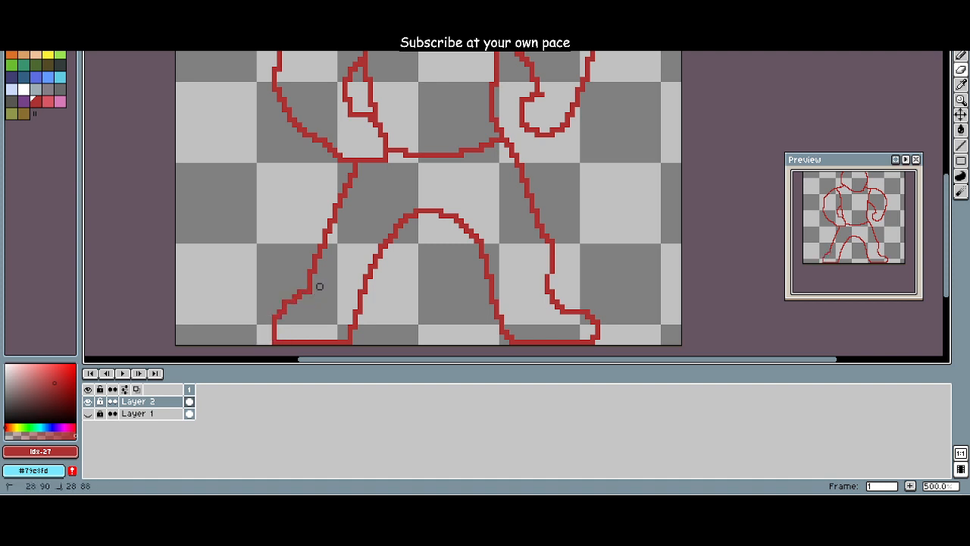
Step: Reshape the ankle of the viewer's left leg so it drops straight down into a flatter top of the foot
key("e")
key("b")
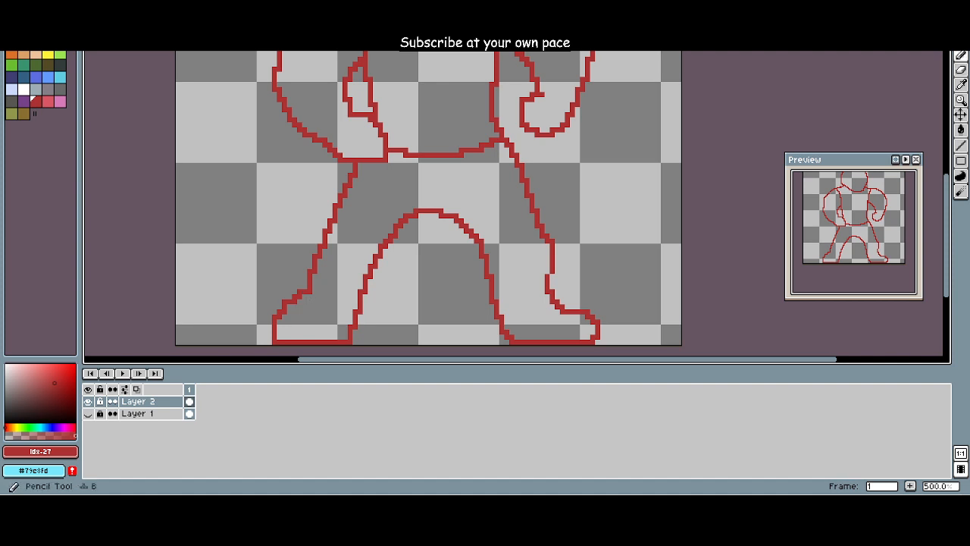
key("e")
mouse_move(303, 291)
left_mouse_down()
mouse_move(275, 316)
mouse_move(302, 307)
mouse_move(316, 285)
left_mouse_up()
key("b")
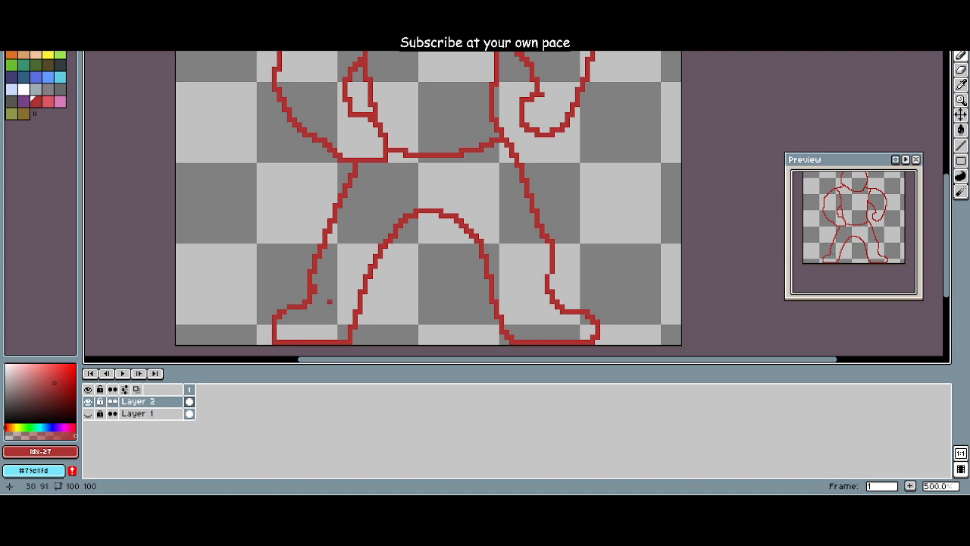
Step: Examine the whole figure's outline, checking the proportions of the head, arms, torso and legs
scroll(319, 306, "down", 2)
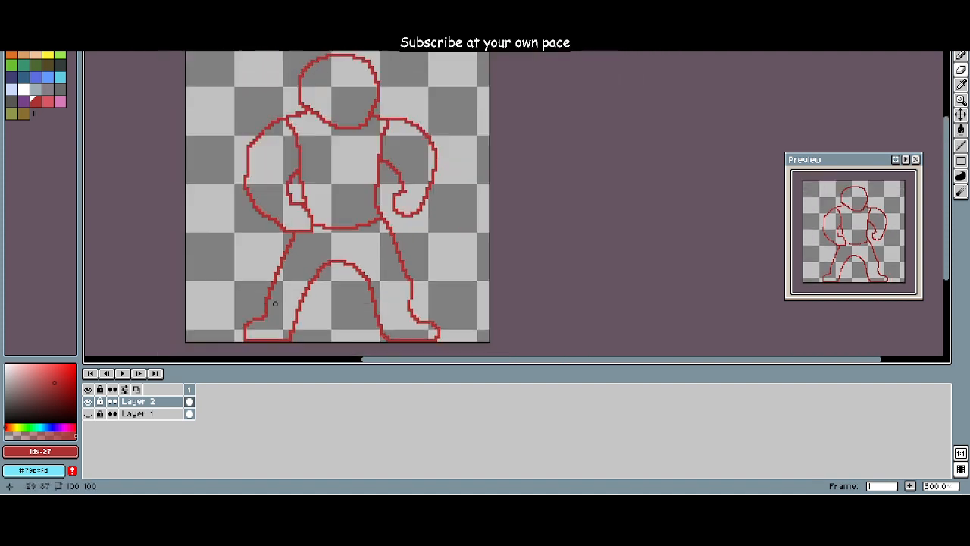
left_click_drag(291, 288, 344, 296)
scroll(349, 297, "down", 1)
scroll(385, 294, "up", 2)
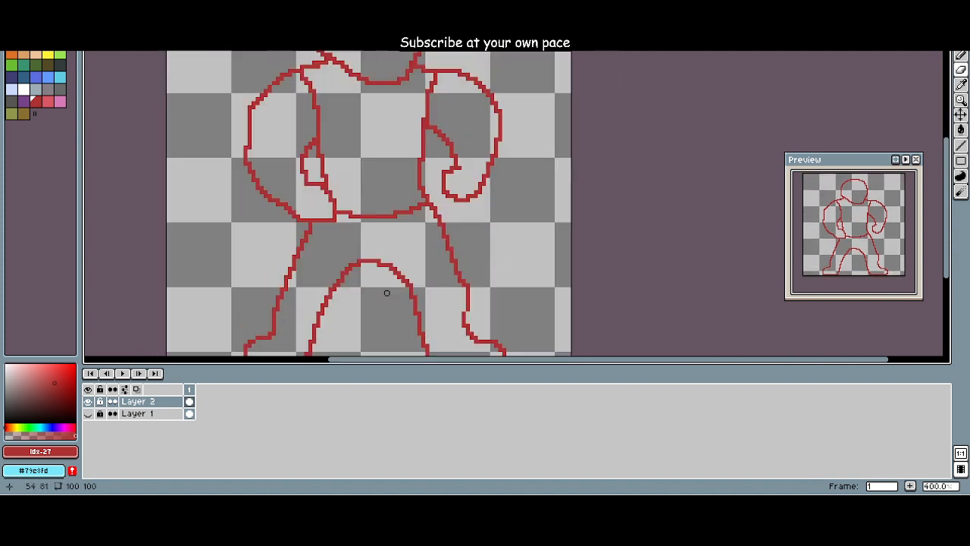
scroll(385, 280, "down", 2)
scroll(384, 280, "up", 1)
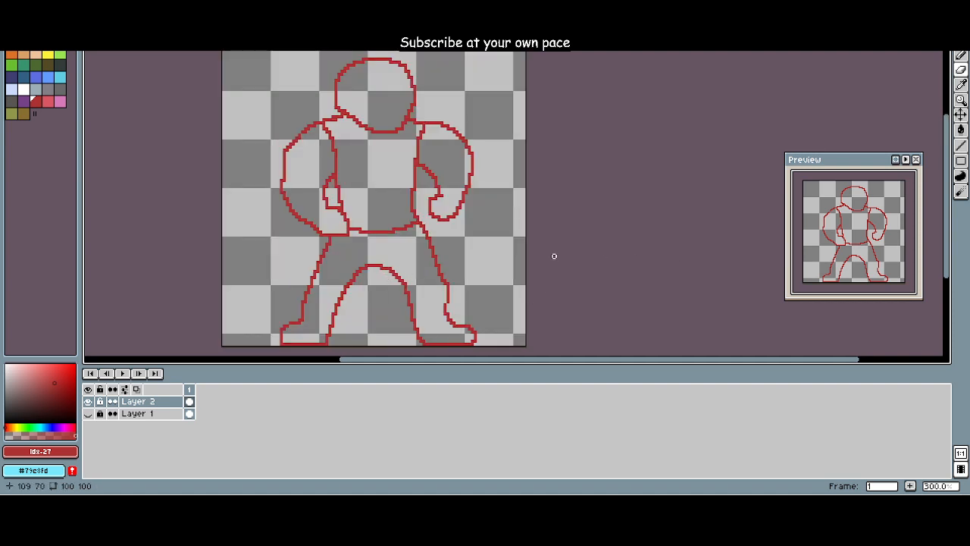
left_click_drag(402, 161, 430, 182)
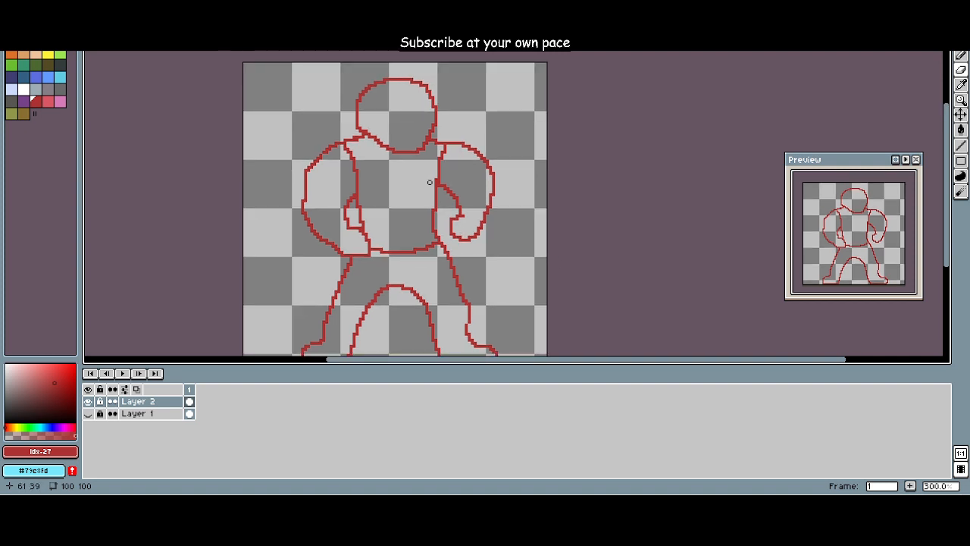
scroll(372, 174, "up", 1)
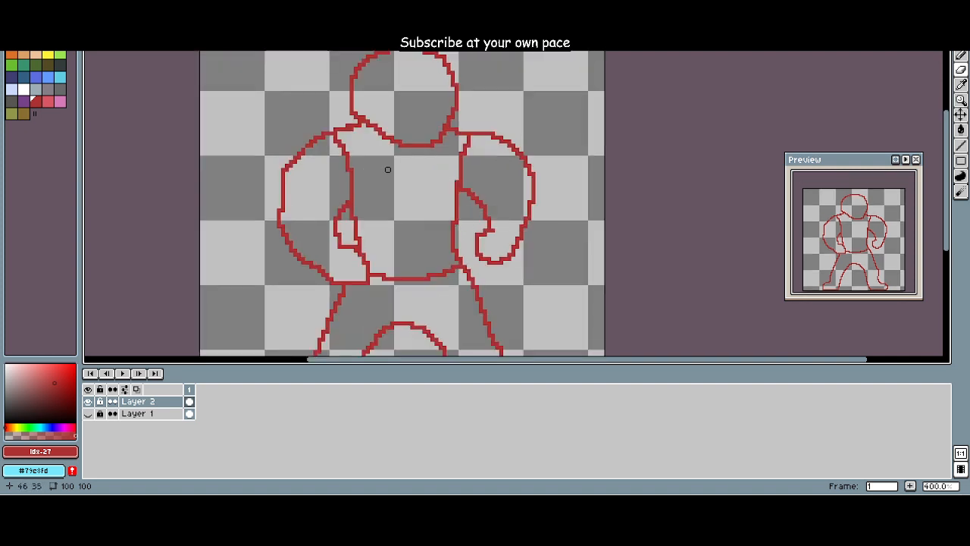
left_click_drag(455, 182, 504, 203)
left_click_drag(514, 143, 511, 129)
scroll(536, 169, "down", 3)
scroll(547, 171, "up", 3)
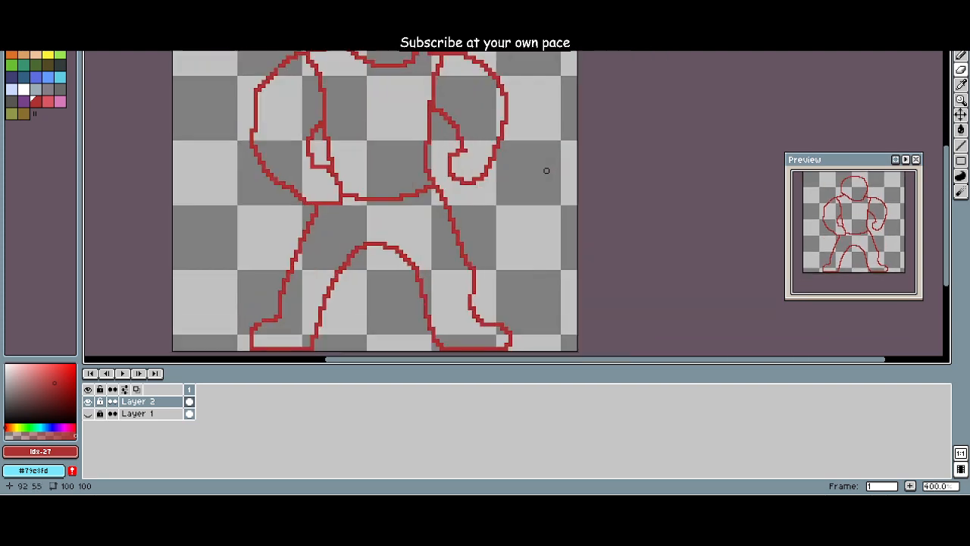
left_click_drag(516, 172, 617, 212)
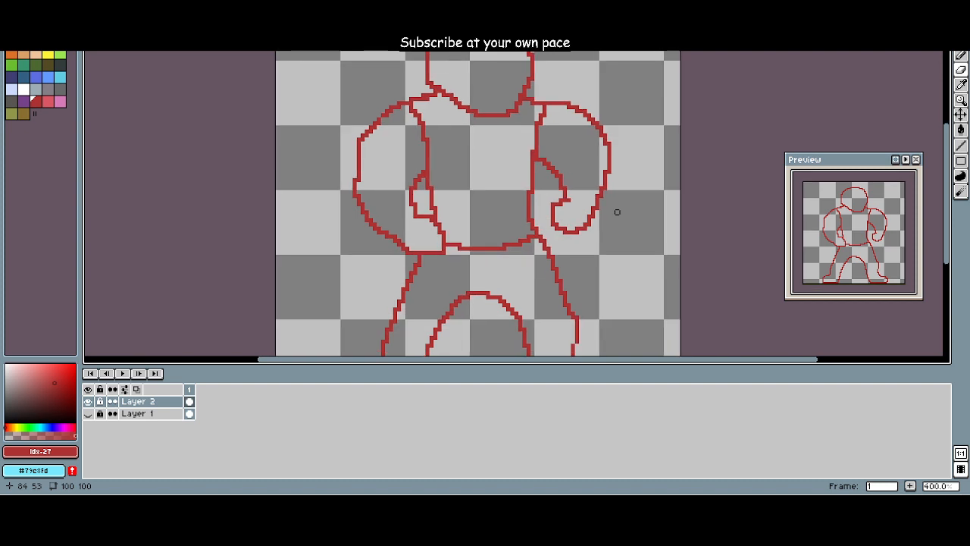
scroll(629, 206, "down", 3)
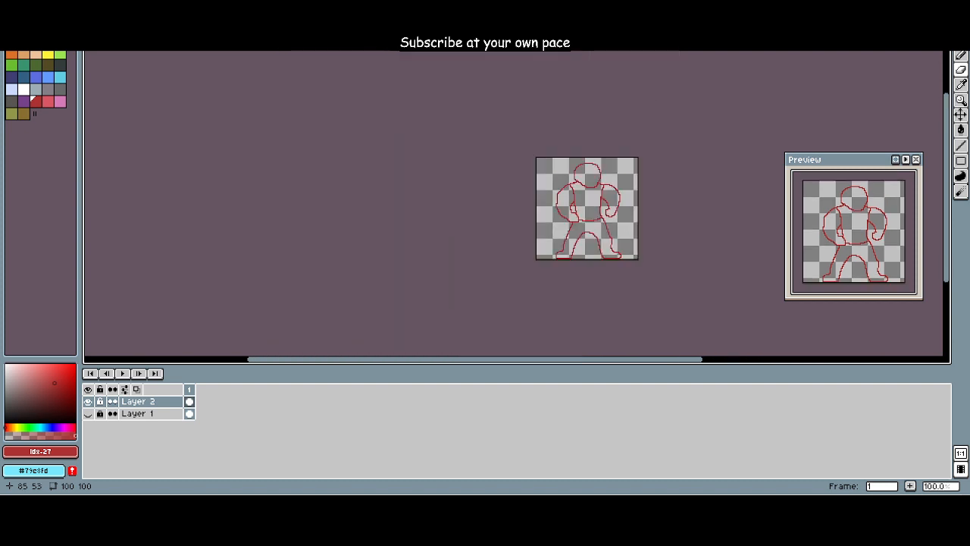
scroll(622, 211, "up", 2)
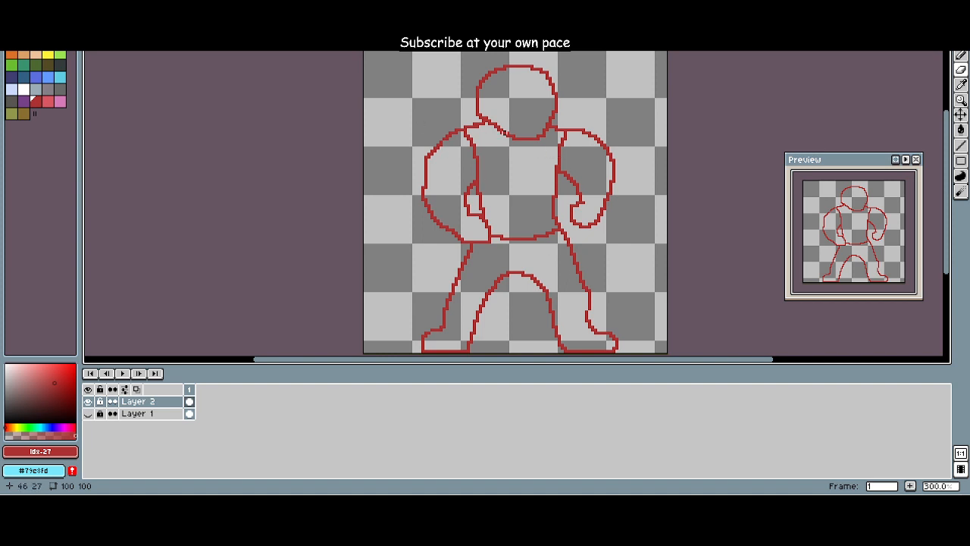
scroll(492, 87, "up", 2)
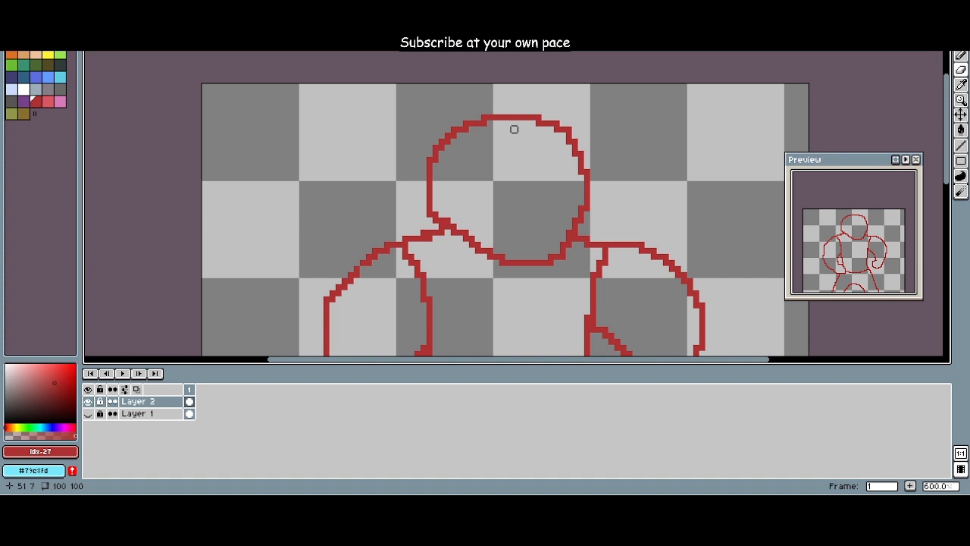
scroll(500, 161, "down", 3)
scroll(495, 173, "up", 2)
scroll(496, 173, "down", 1)
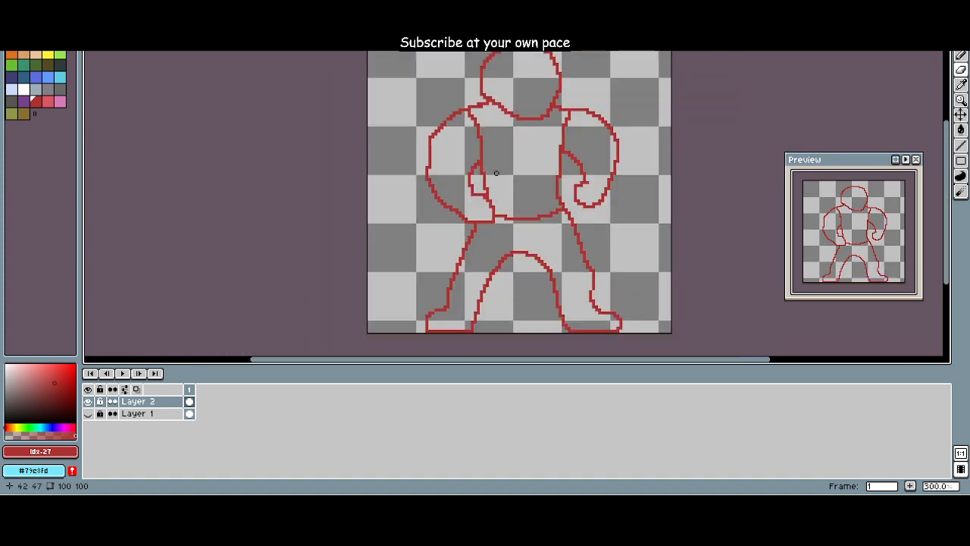
Step: Redraw the inner line of the viewer's right leg farther outward to narrow the leg and foot, and erase the old line
left_click_drag(555, 269, 453, 230)
scroll(409, 235, "up", 2)
mouse_move(396, 196)
left_mouse_down()
mouse_move(434, 218)
mouse_move(500, 315)
mouse_move(507, 352)
left_mouse_up()
key("ctrl+z")
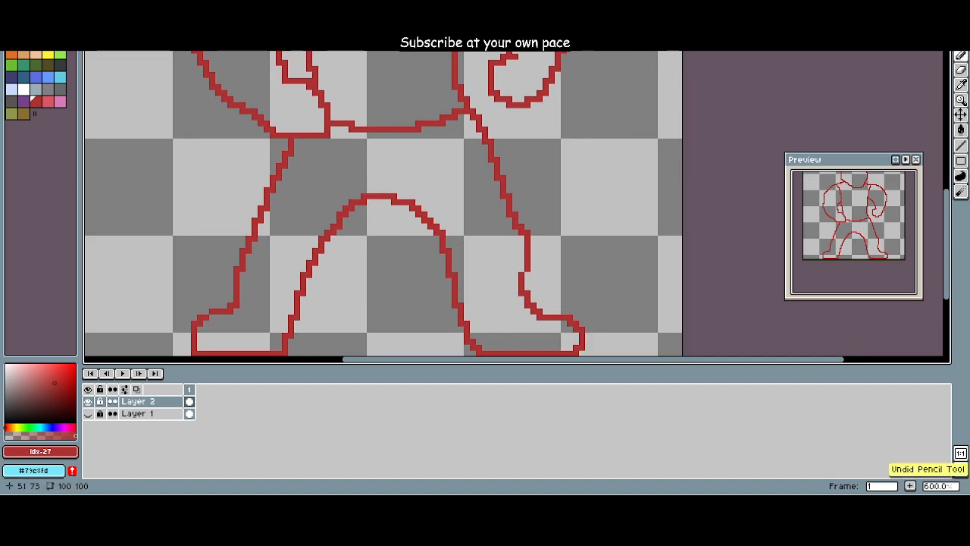
mouse_move(415, 201)
left_mouse_down()
mouse_move(495, 321)
mouse_move(497, 350)
left_mouse_up()
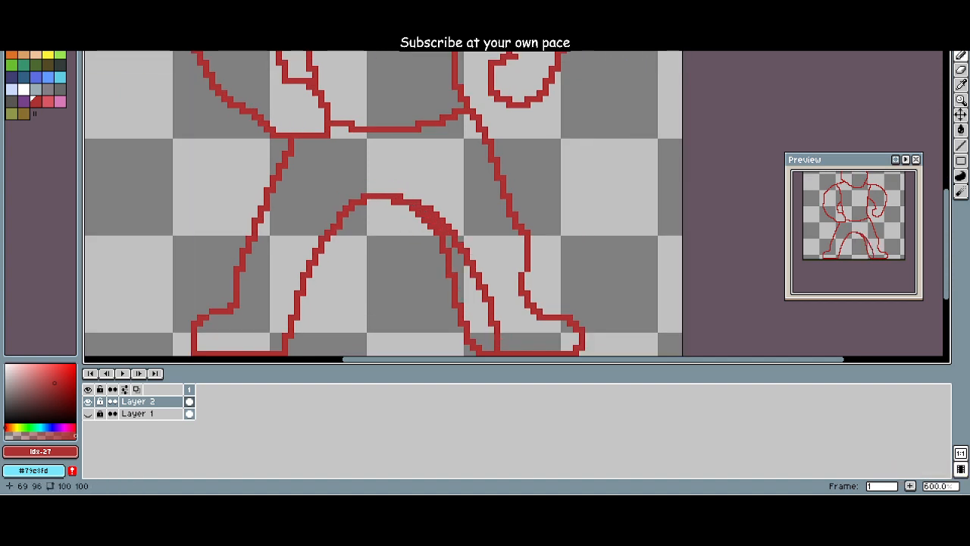
key("e")
mouse_move(388, 201)
left_mouse_down()
mouse_move(449, 257)
mouse_move(423, 215)
left_mouse_up()
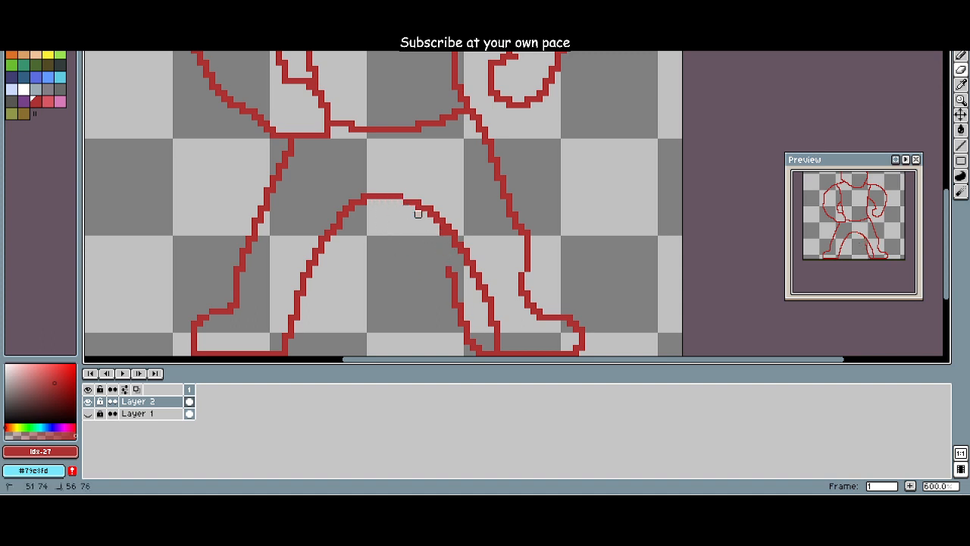
left_click_drag(448, 270, 472, 349)
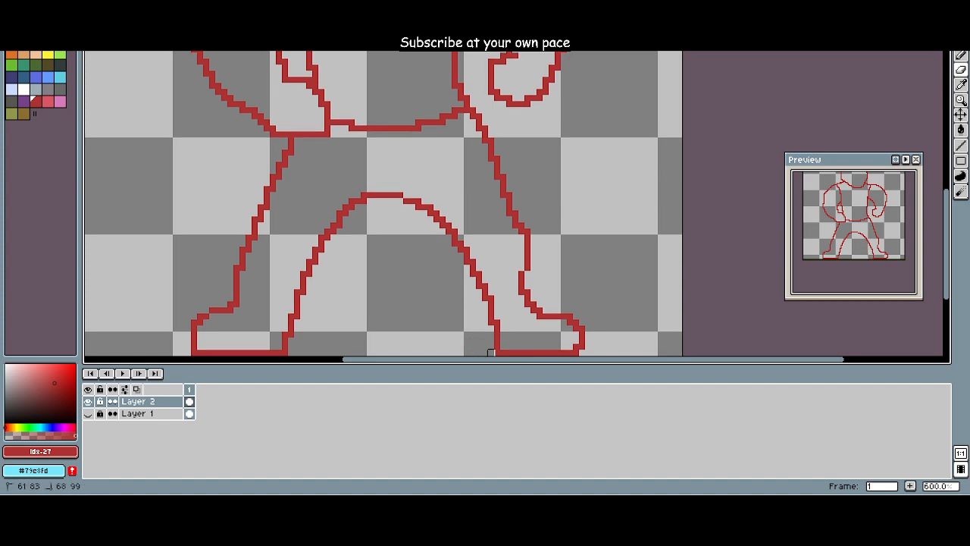
Step: Straighten the outer shin of the viewer's right leg into one vertical line down to the ankle, erasing the protruding pixels
scroll(411, 309, "down", 1)
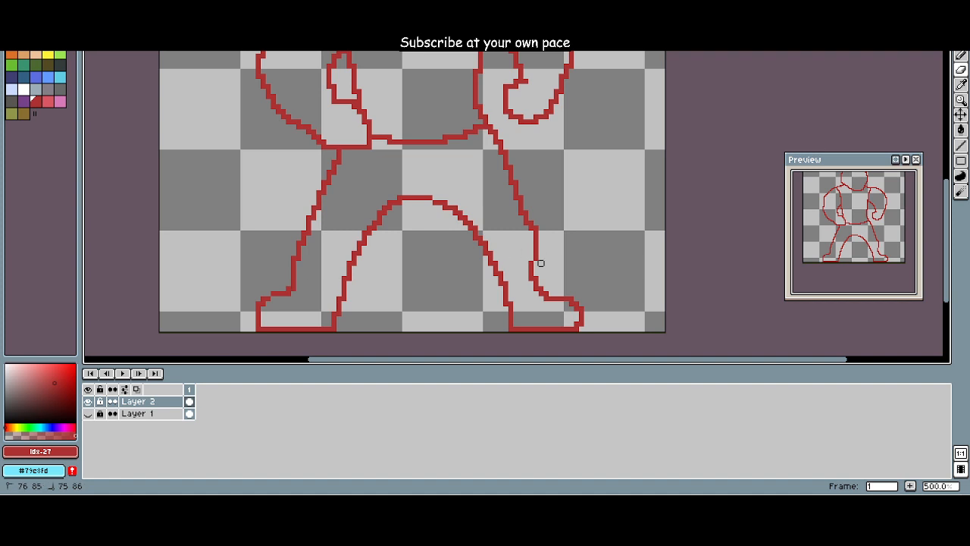
mouse_move(535, 265)
left_mouse_down()
mouse_move(535, 222)
mouse_move(536, 258)
mouse_move(541, 248)
left_mouse_up()
key("b")
key("e")
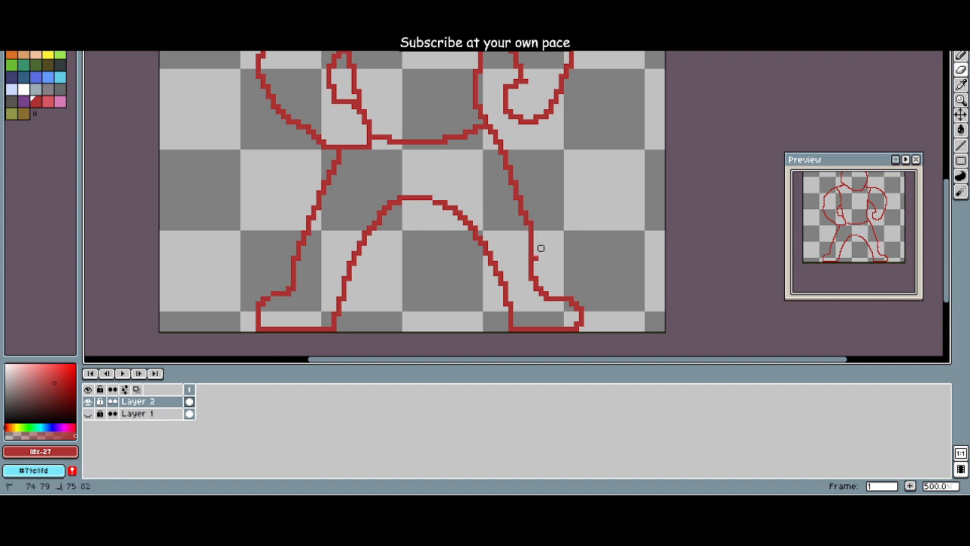
Step: Erase the inner line of the viewer's left leg and draw it slanting outward into a narrower foot
mouse_move(449, 168)
left_mouse_down()
mouse_move(385, 158)
mouse_move(420, 161)
left_mouse_up()
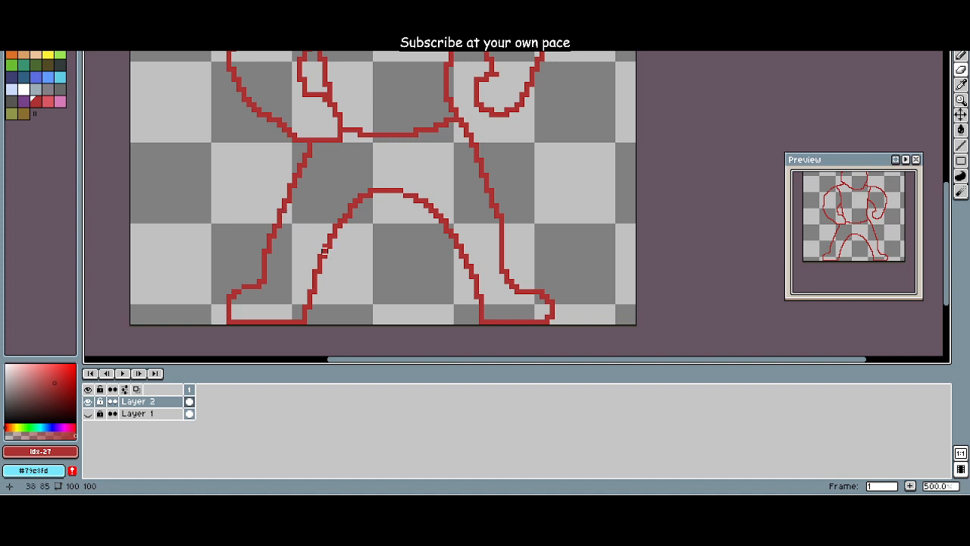
mouse_move(360, 199)
left_mouse_down()
mouse_move(309, 311)
mouse_move(339, 230)
mouse_move(324, 250)
mouse_move(304, 322)
mouse_move(263, 322)
mouse_move(319, 296)
mouse_move(339, 236)
mouse_move(314, 266)
mouse_move(350, 200)
mouse_move(325, 219)
mouse_move(284, 282)
left_mouse_up()
key("b")
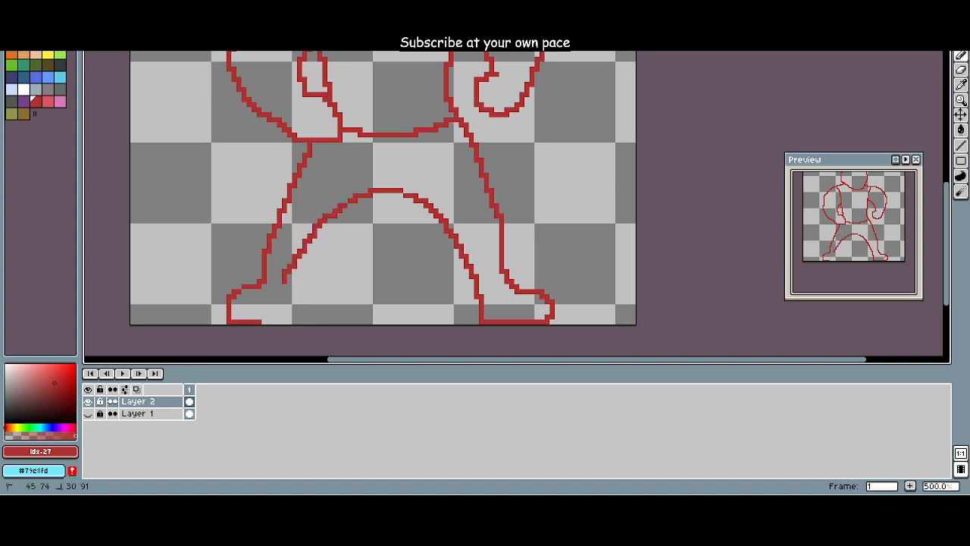
key("ctrl+z")
mouse_move(271, 317)
left_mouse_down()
mouse_move(330, 220)
mouse_move(368, 193)
mouse_move(348, 201)
mouse_move(269, 320)
left_mouse_up()
key("ctrl+z")
left_click_drag(308, 285, 385, 276)
scroll(385, 275, "down", 2)
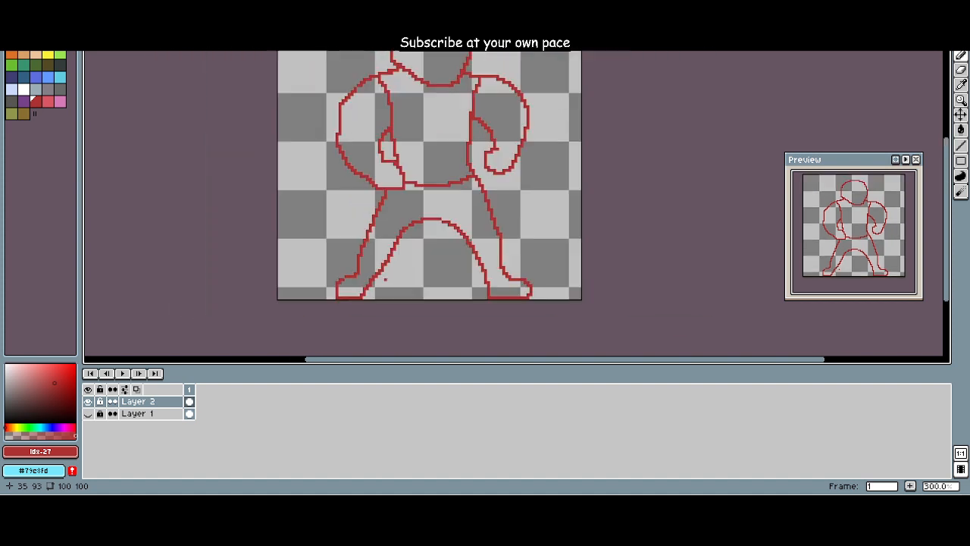
Step: Undo the last stroke and redraw the viewer's left leg's inner line as a smooth curve between the sole and crotch arch
scroll(388, 281, "up", 3)
key("ctrl+z")
mouse_move(321, 310)
left_mouse_down()
mouse_move(360, 262)
mouse_move(436, 162)
left_mouse_up()
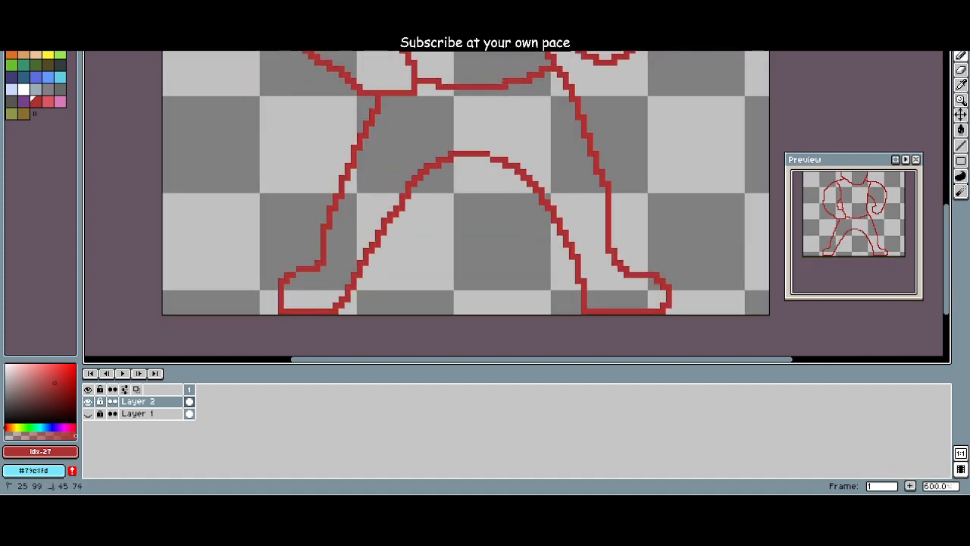
scroll(477, 195, "down", 5)
scroll(496, 199, "up", 4)
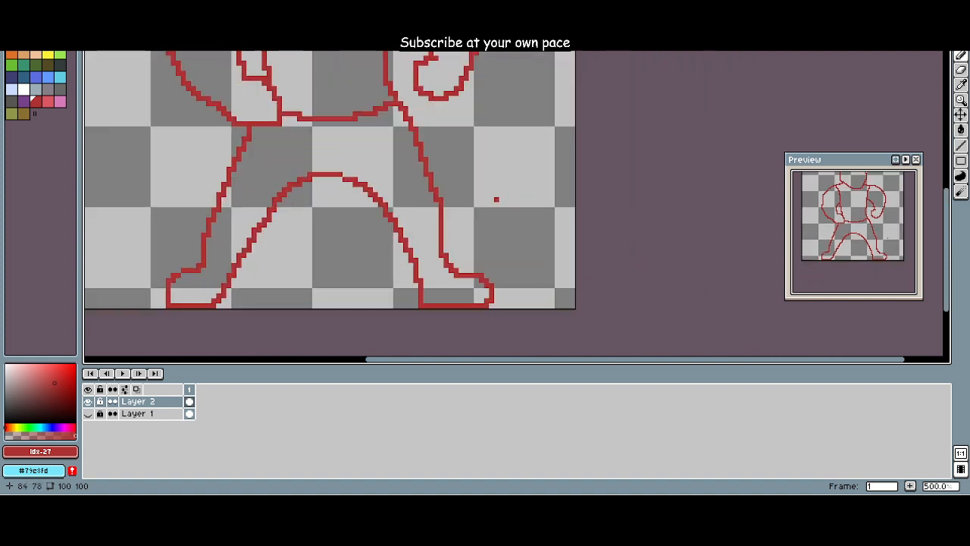
scroll(496, 199, "down", 2)
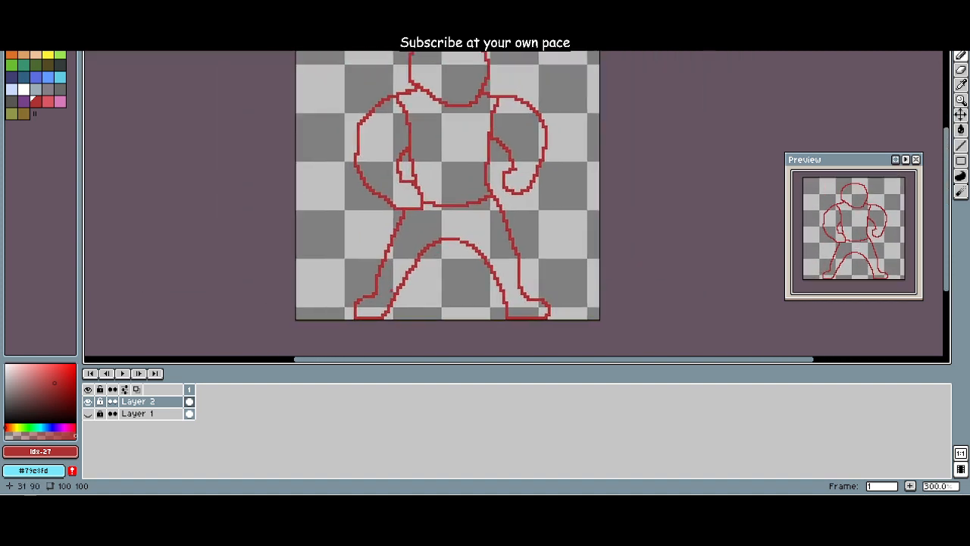
Step: Extend the toe of the viewer's left foot one pixel outward with a short vertical line and erase the old toe edge
scroll(391, 290, "up", 2)
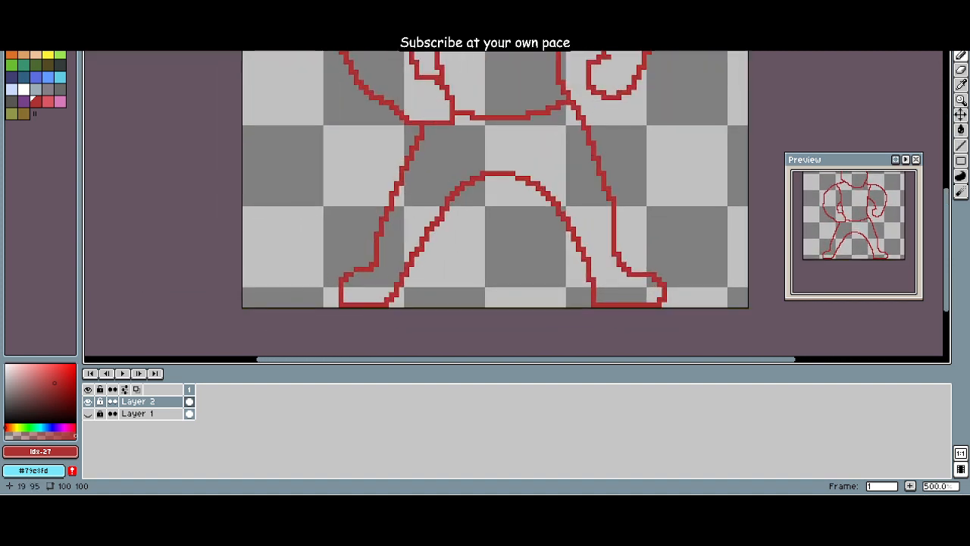
left_click_drag(336, 284, 336, 305)
key("e")
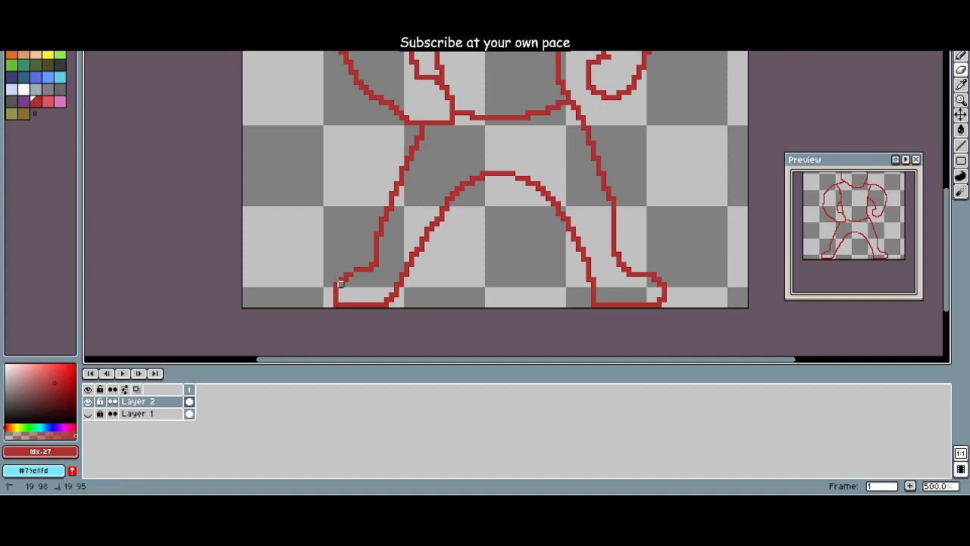
scroll(343, 292, "down", 1)
scroll(344, 300, "up", 2)
scroll(343, 294, "down", 2)
scroll(343, 294, "up", 3)
key("b")
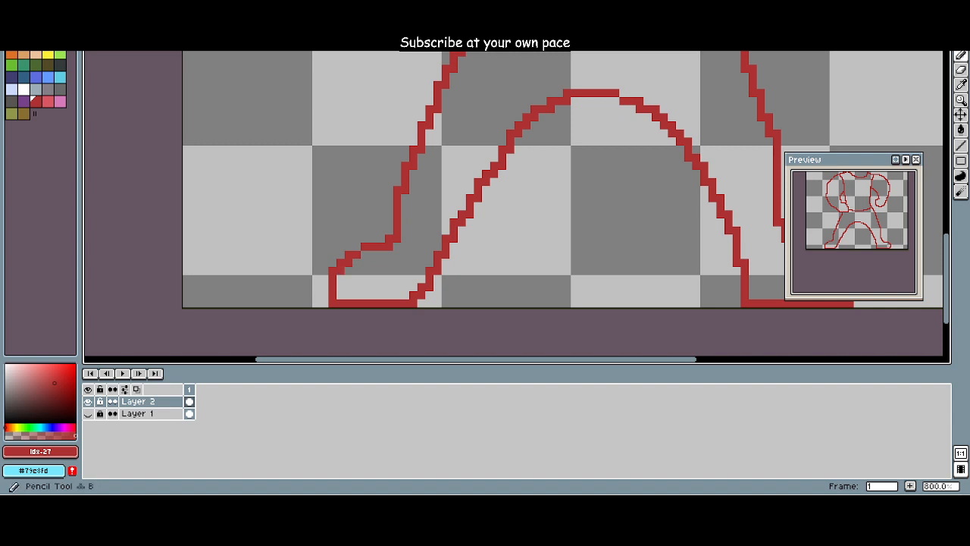
Step: Round the toe of the viewer's left foot by erasing its lower outer corner pixel
key("e")
left_click(333, 302)
key("b")
scroll(308, 287, "down", 3)
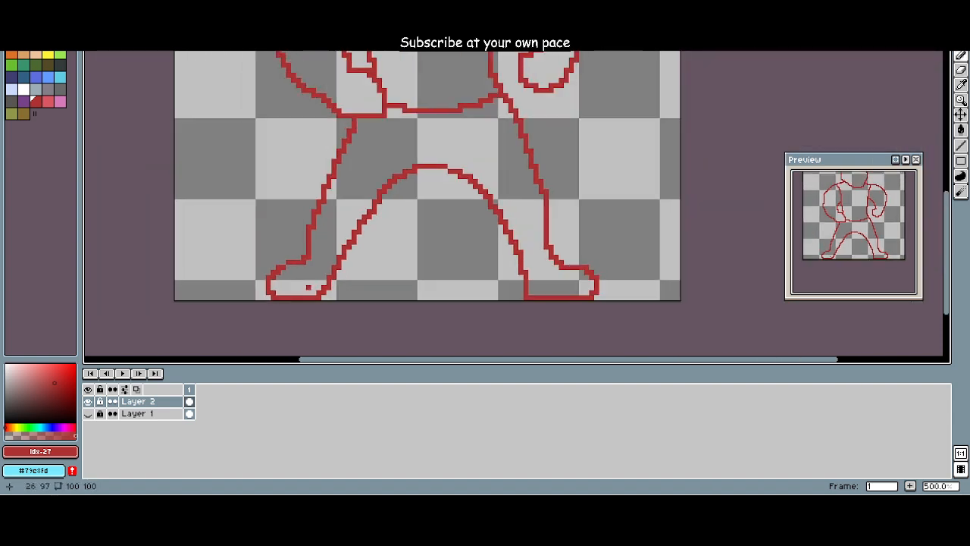
scroll(307, 287, "up", 1)
scroll(260, 295, "down", 2)
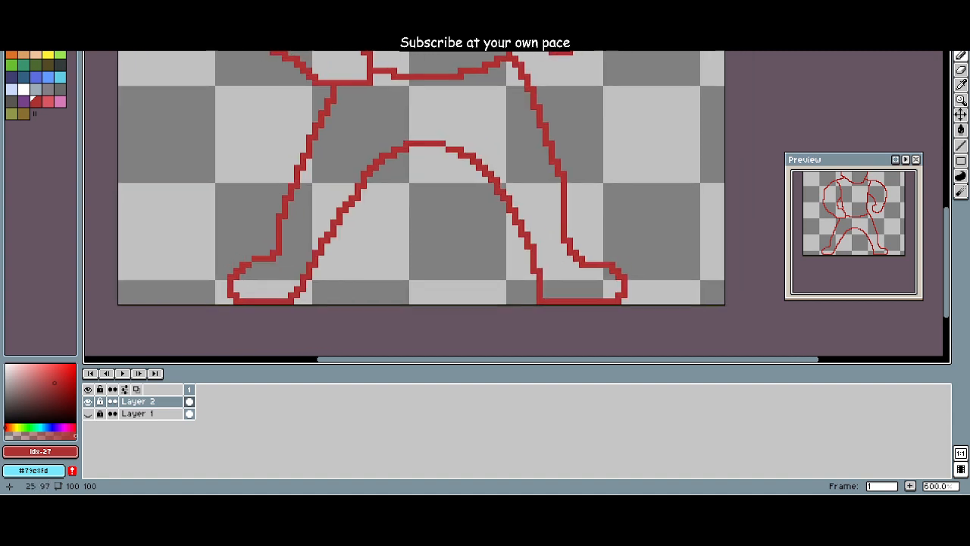
scroll(259, 295, "down", 3)
left_click_drag(260, 295, 342, 294)
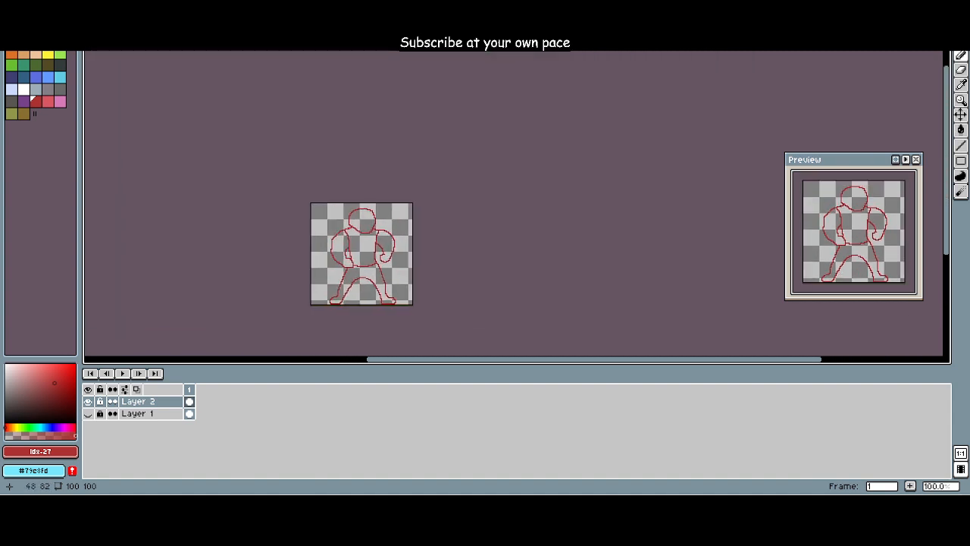
Step: Redraw the outer edge of the viewer's left arm as a straight vertical line one pixel farther out and erase the old line
scroll(361, 286, "up", 2)
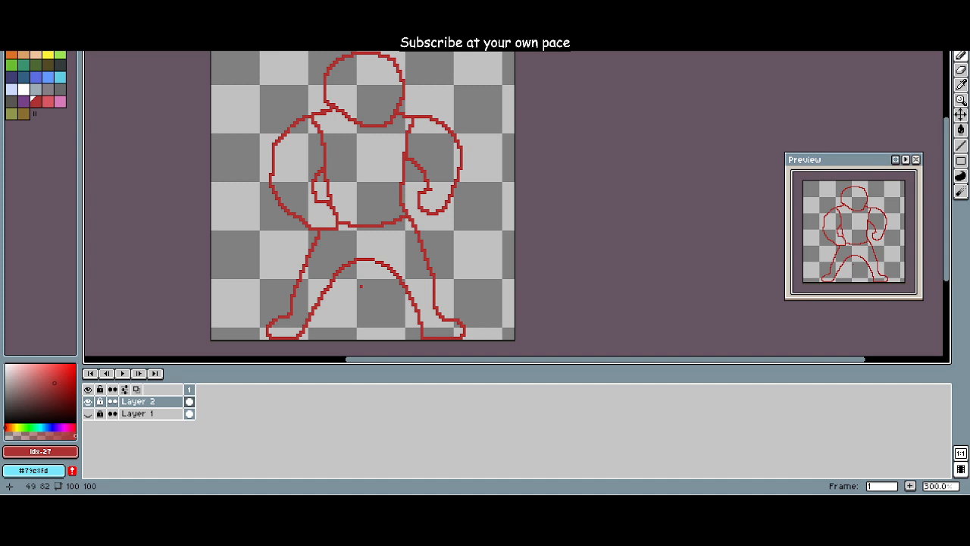
scroll(194, 150, "up", 4)
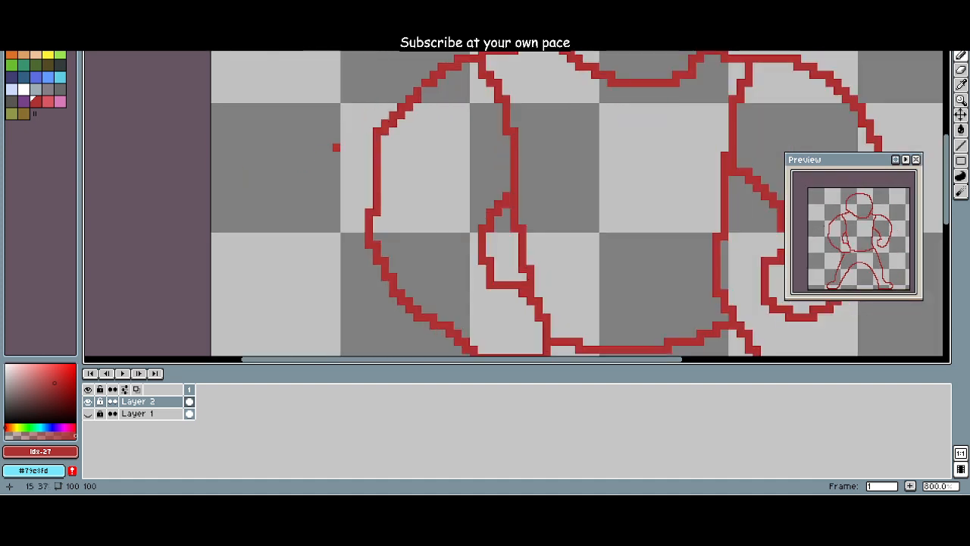
left_click_drag(368, 132, 368, 212)
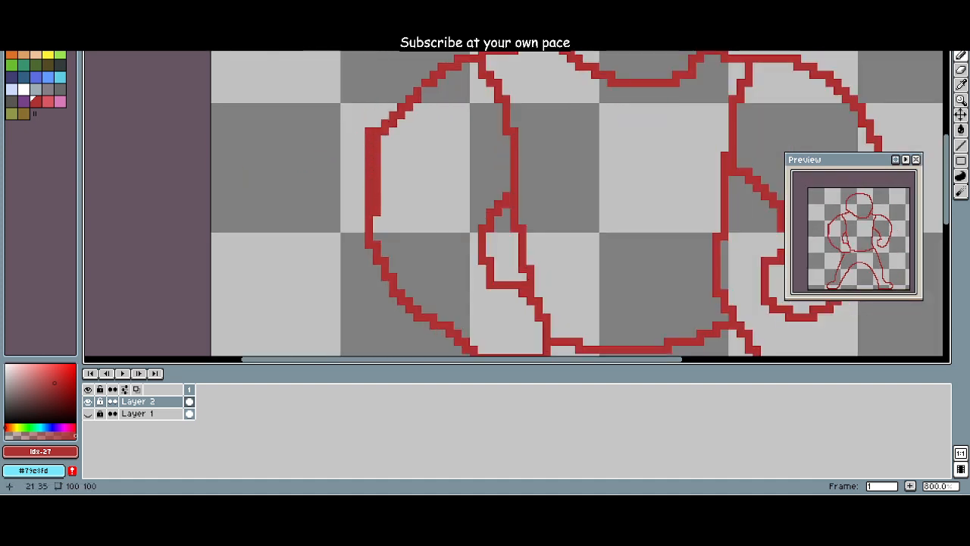
left_click(377, 124)
left_click(385, 139)
key("e")
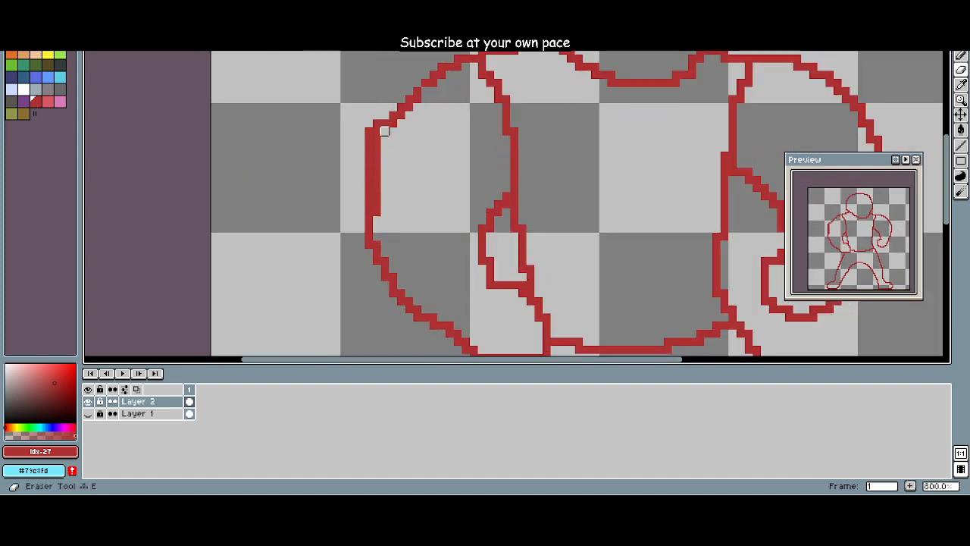
mouse_move(385, 132)
left_mouse_down()
mouse_move(376, 204)
mouse_move(372, 159)
mouse_move(392, 128)
mouse_move(383, 123)
left_mouse_up()
key("b")
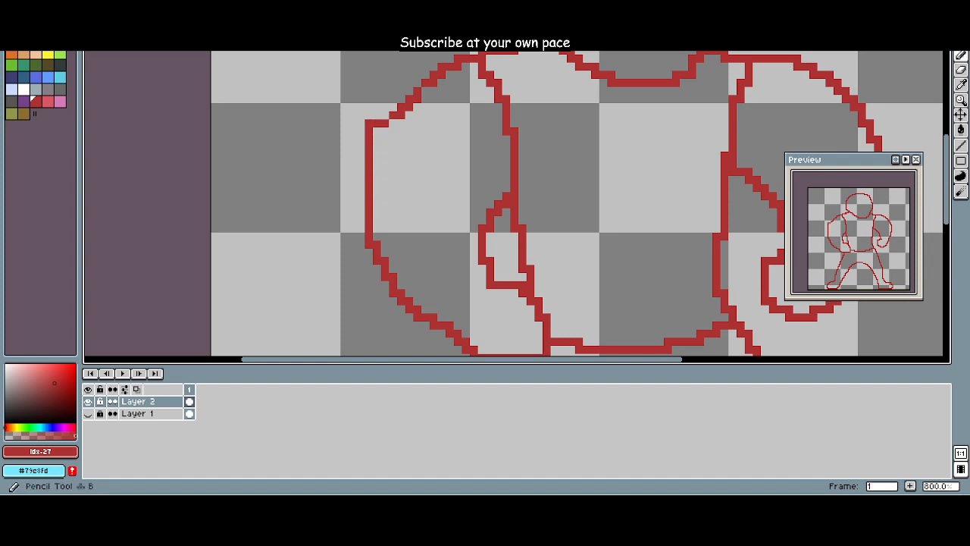
Step: Connect the new vertical arm edge to the shoulder line with stepped pixels and erase the leftover corner pixels
left_click(369, 124)
left_click(377, 116)
left_click(384, 115)
key("e")
left_click(385, 123)
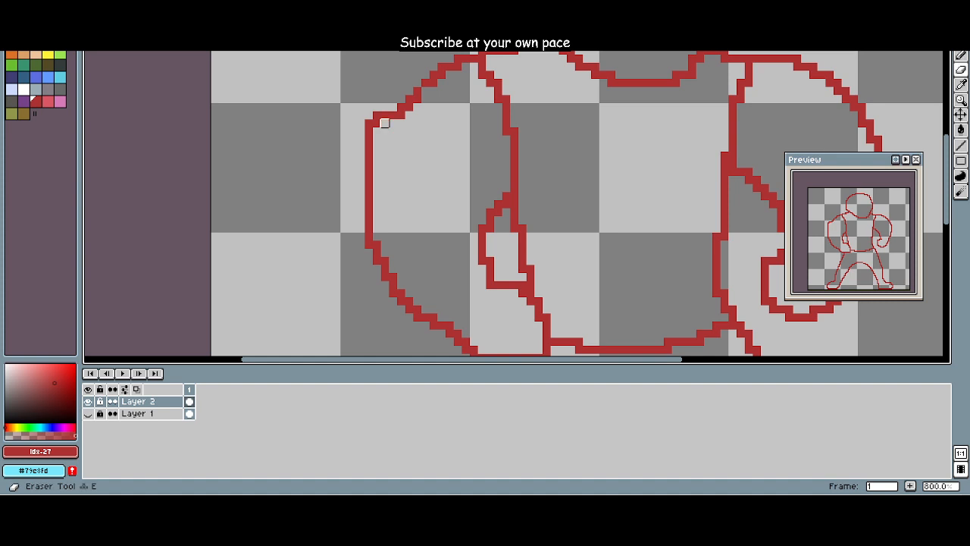
left_click(376, 122)
left_click_drag(384, 172, 357, 206)
scroll(374, 156, "down", 4)
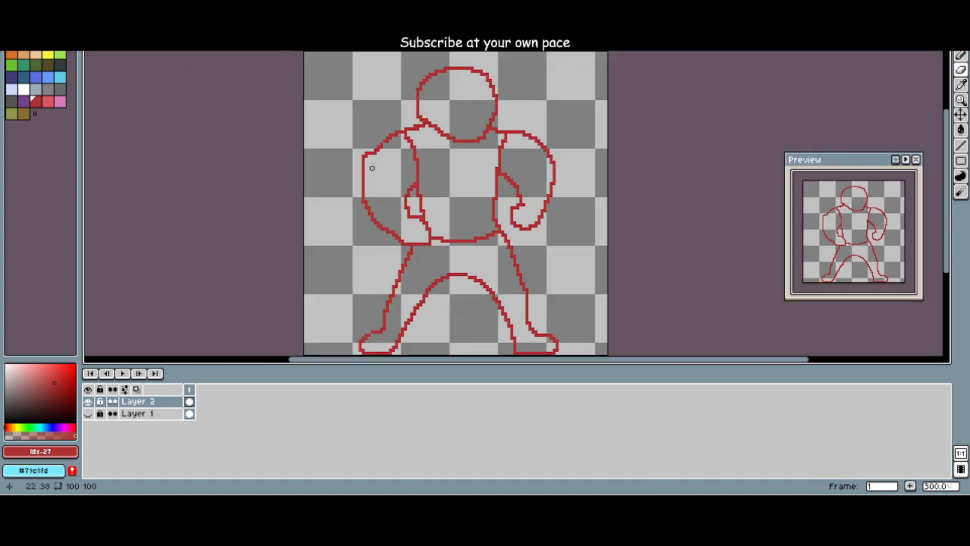
Step: Redraw the shoulder curve of the viewer's left arm rounder and farther outward, and erase the old inner pixels
scroll(371, 168, "up", 4)
key("b")
left_click_drag(361, 121, 423, 81)
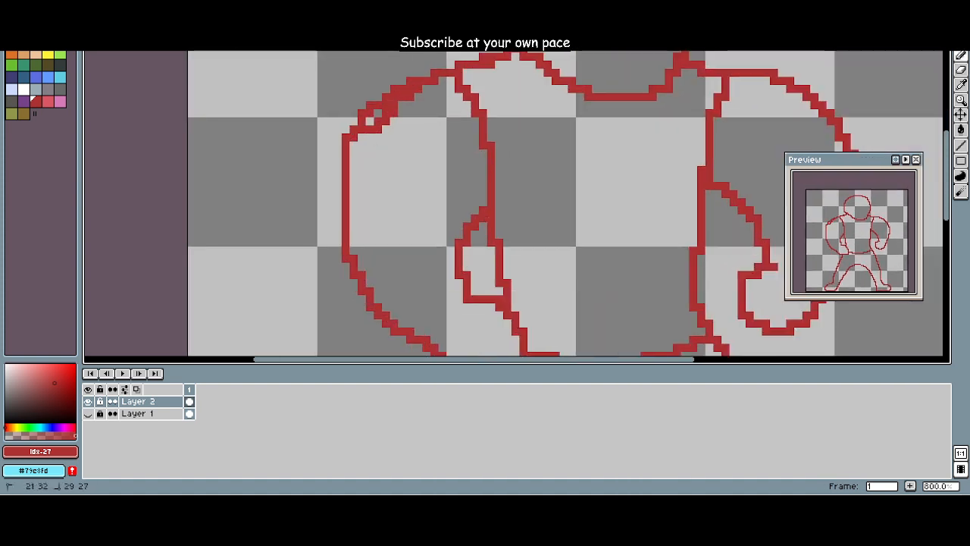
key("e")
mouse_move(377, 137)
left_mouse_down()
mouse_move(394, 113)
mouse_move(369, 137)
mouse_move(409, 93)
left_mouse_up()
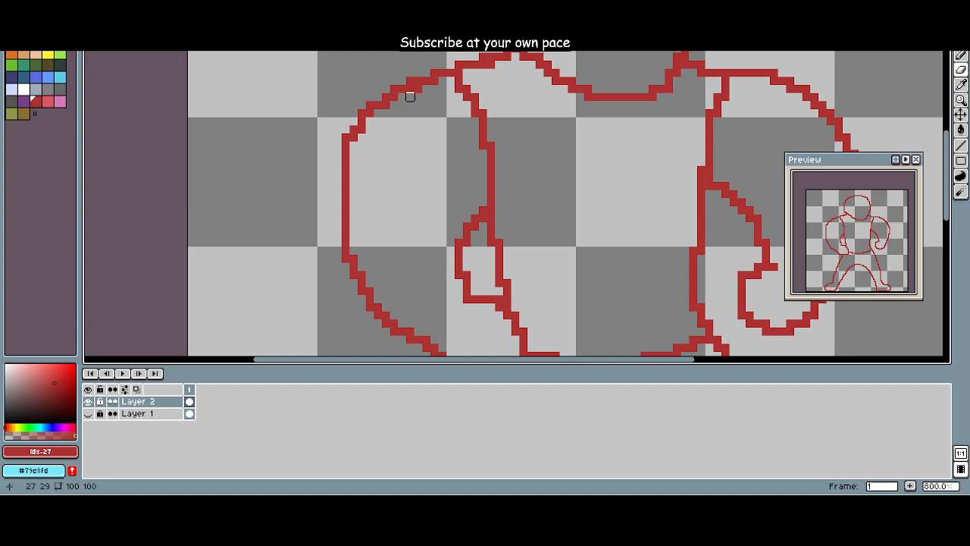
scroll(394, 152, "down", 3)
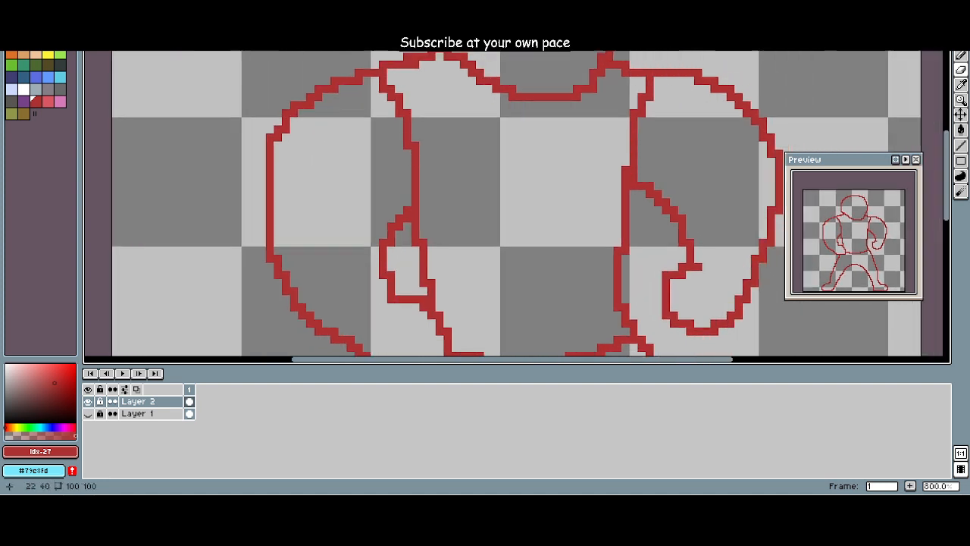
Step: Redraw the lower edge of the head as a rounder, symmetrical jaw curve and erase the old jaw line
scroll(379, 209, "up", 2)
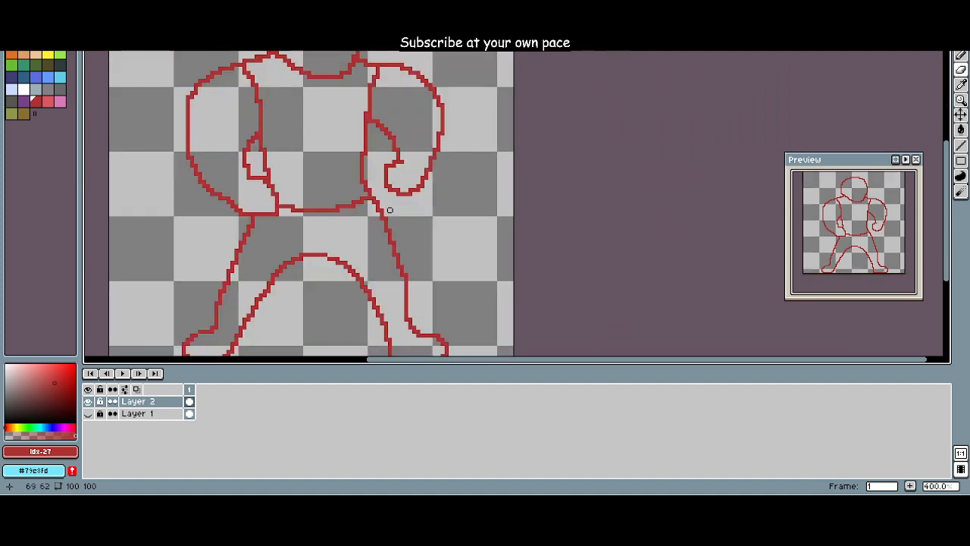
scroll(368, 211, "down", 2)
scroll(335, 206, "up", 1)
left_click_drag(296, 189, 357, 203)
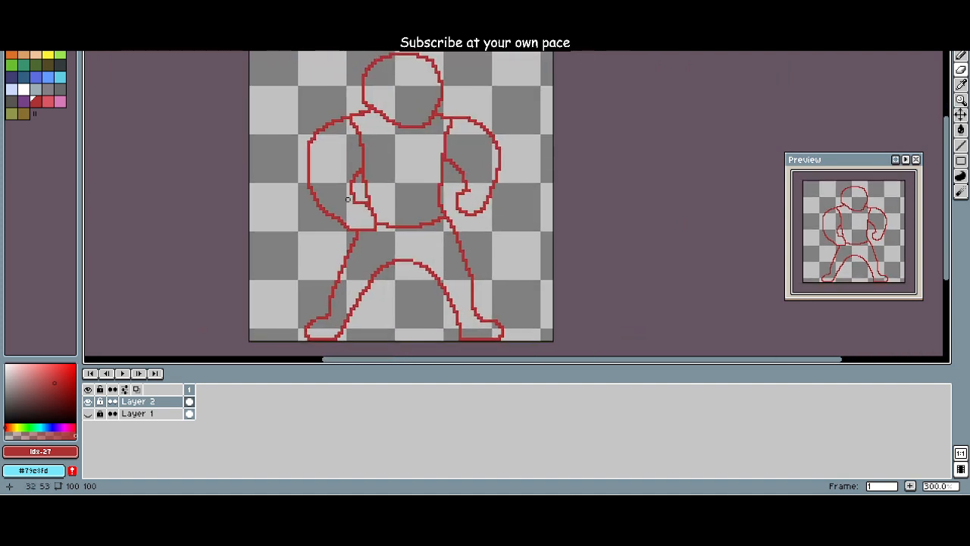
scroll(313, 195, "up", 1)
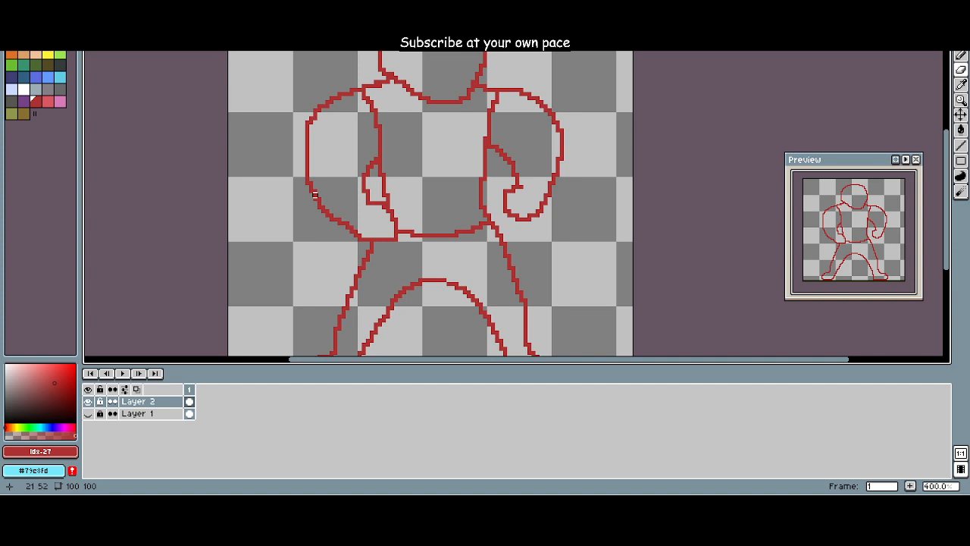
scroll(316, 194, "up", 1)
mouse_move(318, 188)
left_mouse_down()
mouse_move(321, 248)
mouse_move(293, 291)
left_mouse_up()
scroll(310, 240, "down", 2)
scroll(299, 281, "up", 2)
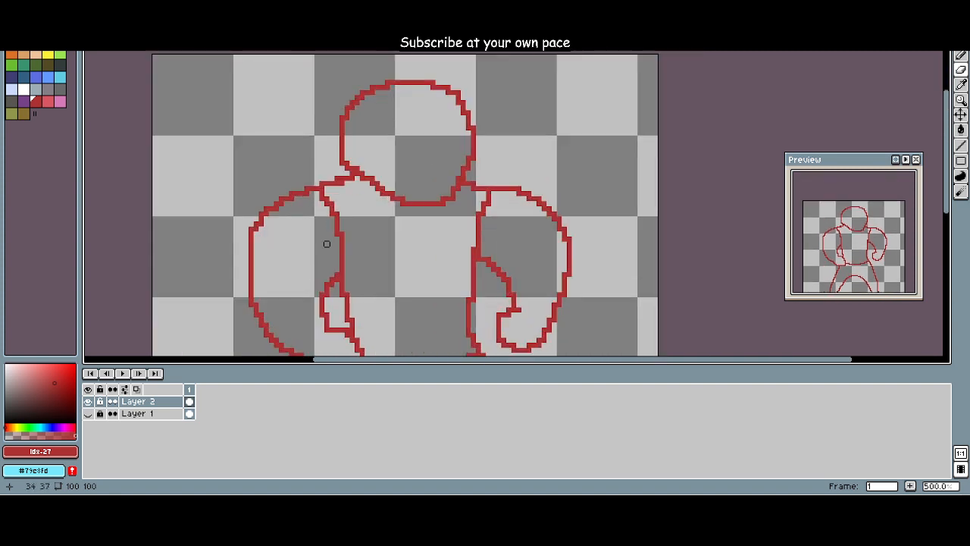
mouse_move(341, 163)
left_mouse_down()
mouse_move(383, 205)
mouse_move(423, 212)
mouse_move(450, 203)
mouse_move(473, 158)
mouse_move(438, 203)
mouse_move(402, 203)
mouse_move(346, 162)
mouse_move(352, 173)
mouse_move(388, 183)
left_mouse_up()
key("e")
scroll(392, 178, "down", 3)
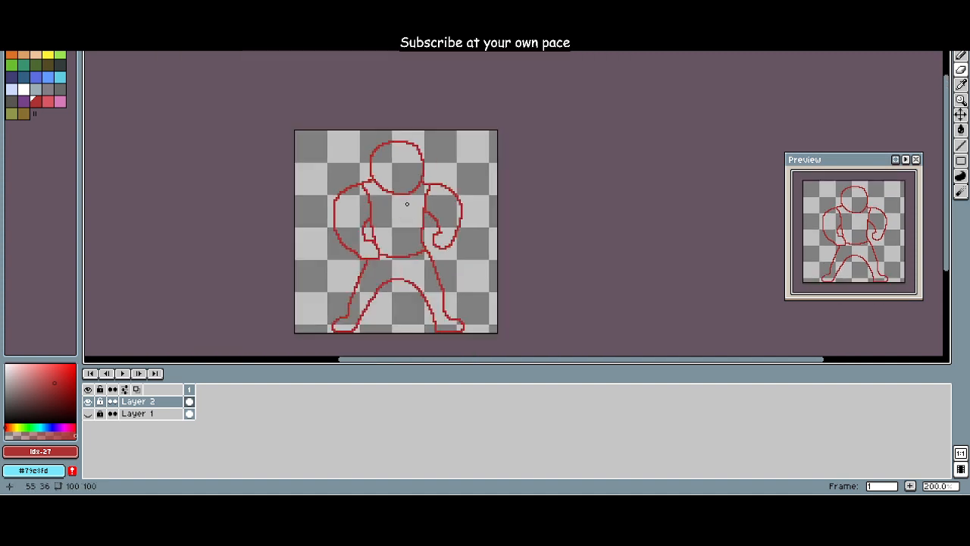
Step: Compare the red outline with the coloured reference by briefly showing Layer 1 and hiding it again
scroll(373, 240, "up", 2)
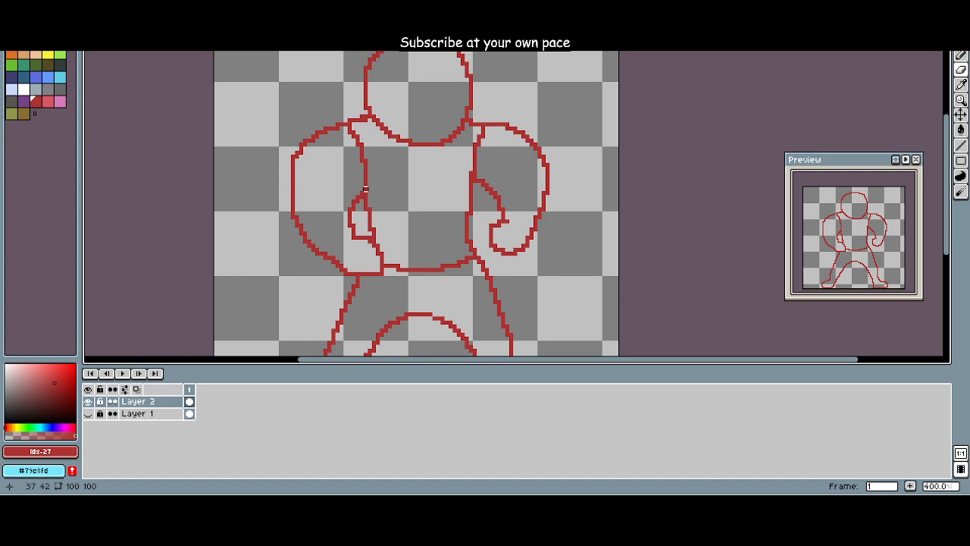
scroll(362, 193, "down", 3)
scroll(375, 204, "up", 2)
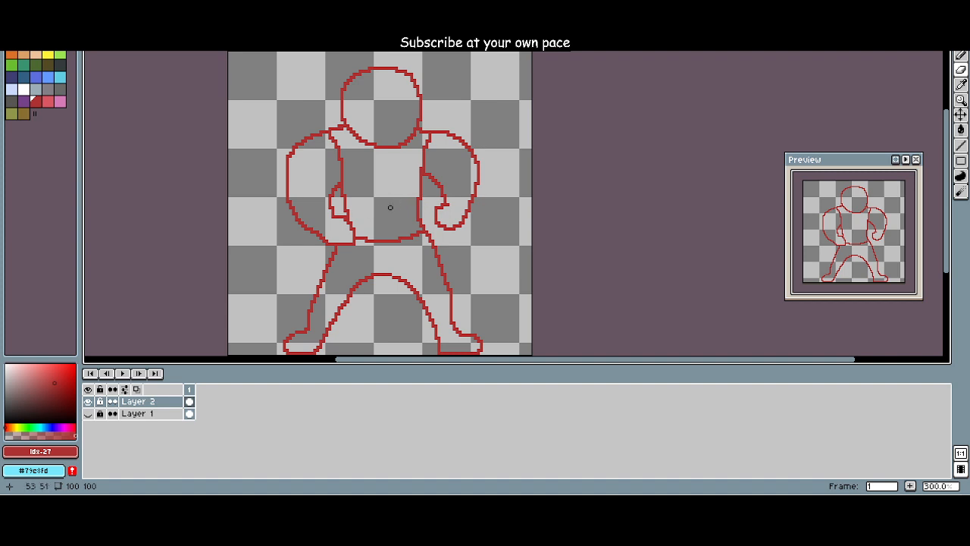
scroll(390, 207, "down", 1)
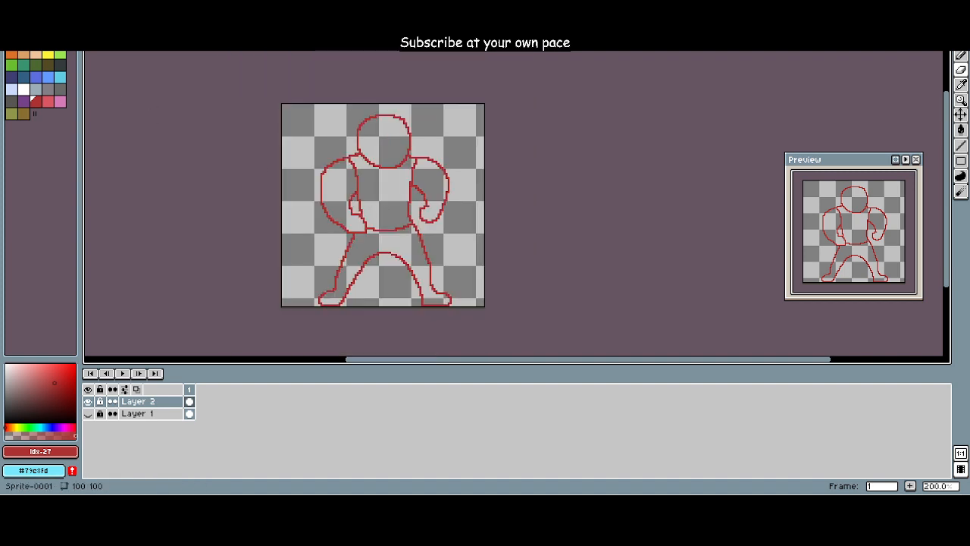
left_click(88, 413)
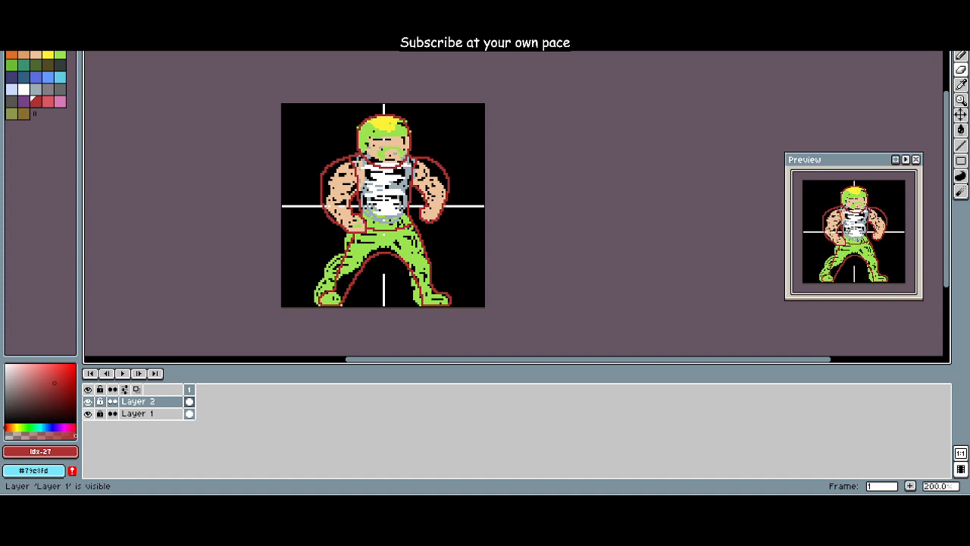
left_click(88, 413)
scroll(244, 276, "up", 4)
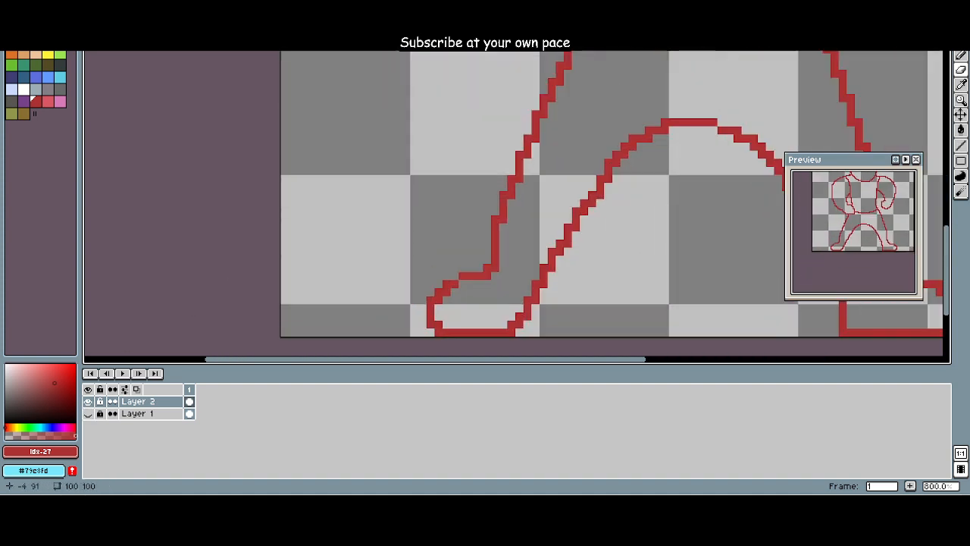
scroll(255, 275, "down", 3)
scroll(289, 251, "down", 2)
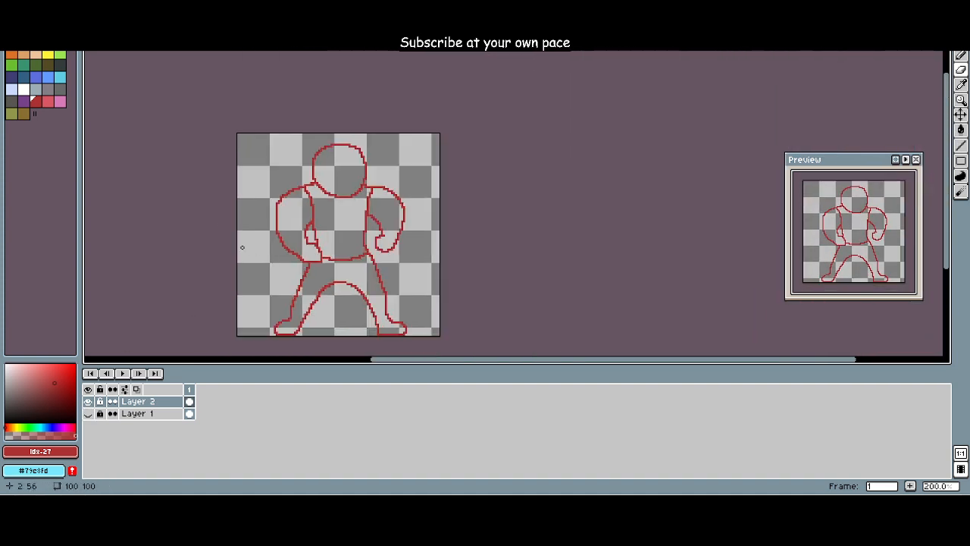
Step: Set the drawing colour to the bright green swatch and add a new layer above Layer 2
scroll(253, 195, "up", 3)
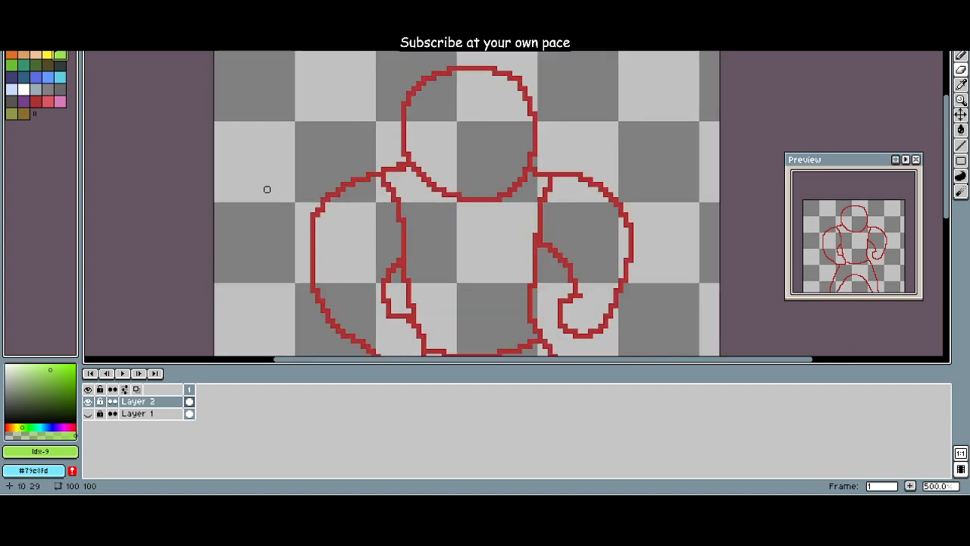
left_click(92, 6)
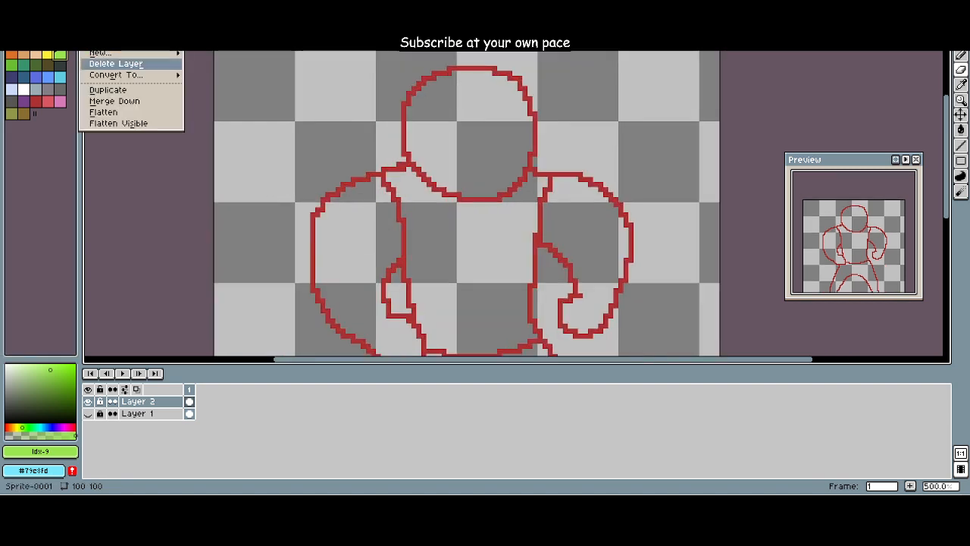
mouse_move(106, 52)
left_click(218, 53)
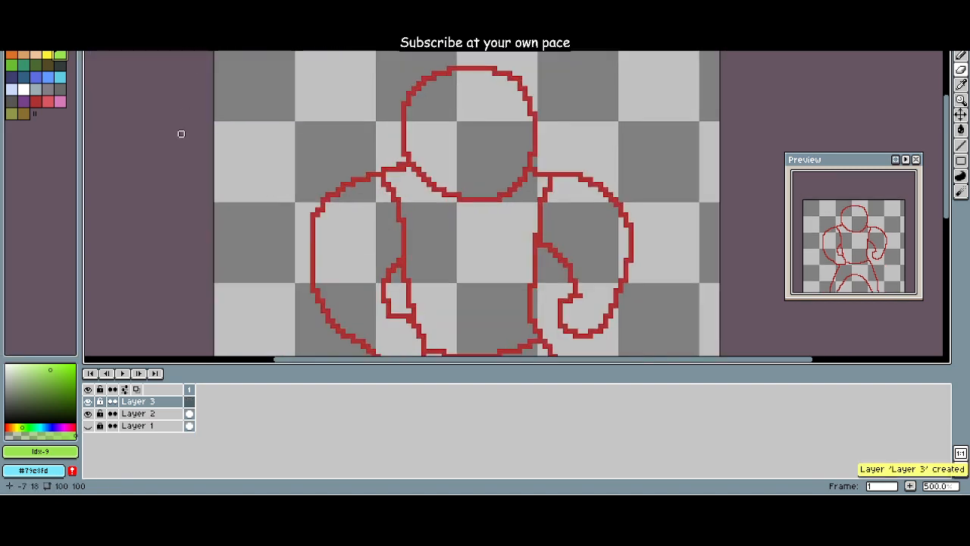
Step: Try to move Layer 3 below Layer 2 in the layer stack
mouse_move(149, 401)
left_mouse_down()
mouse_move(149, 426)
mouse_move(149, 413)
left_mouse_up()
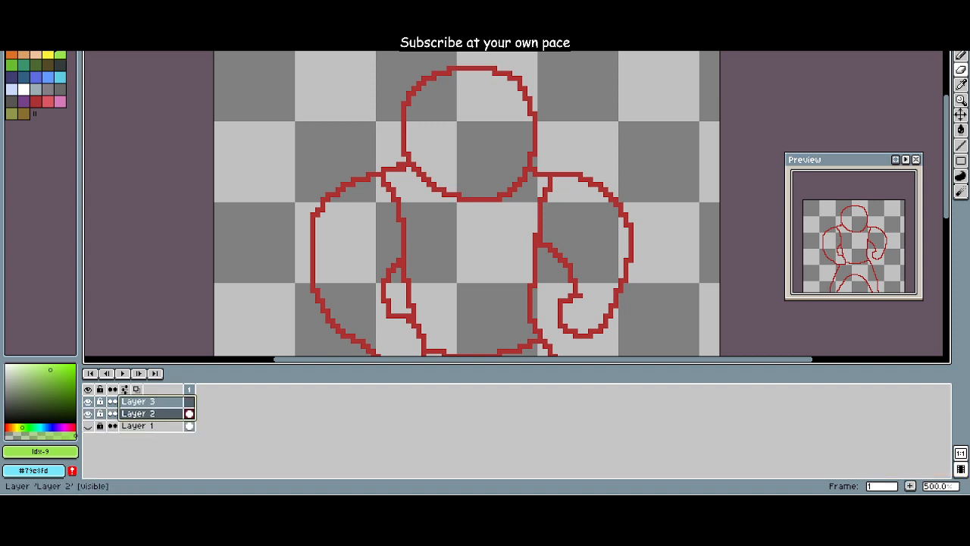
left_click(152, 402)
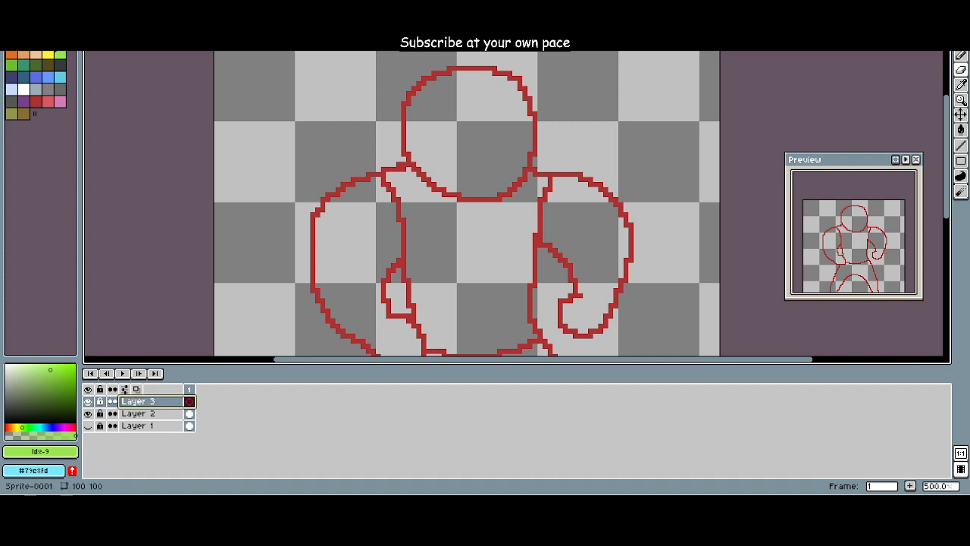
mouse_move(149, 401)
left_mouse_down()
mouse_move(148, 426)
mouse_move(148, 414)
left_mouse_up()
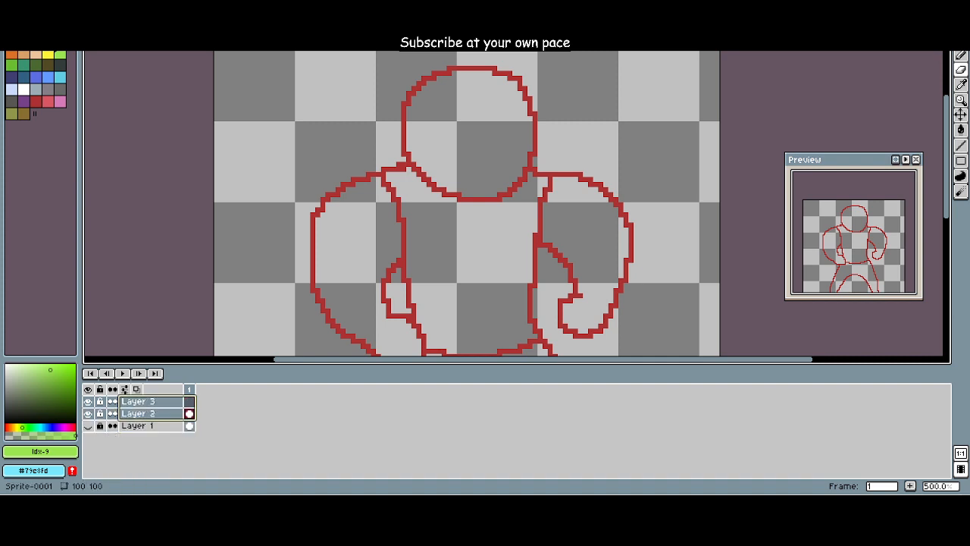
left_click(149, 401)
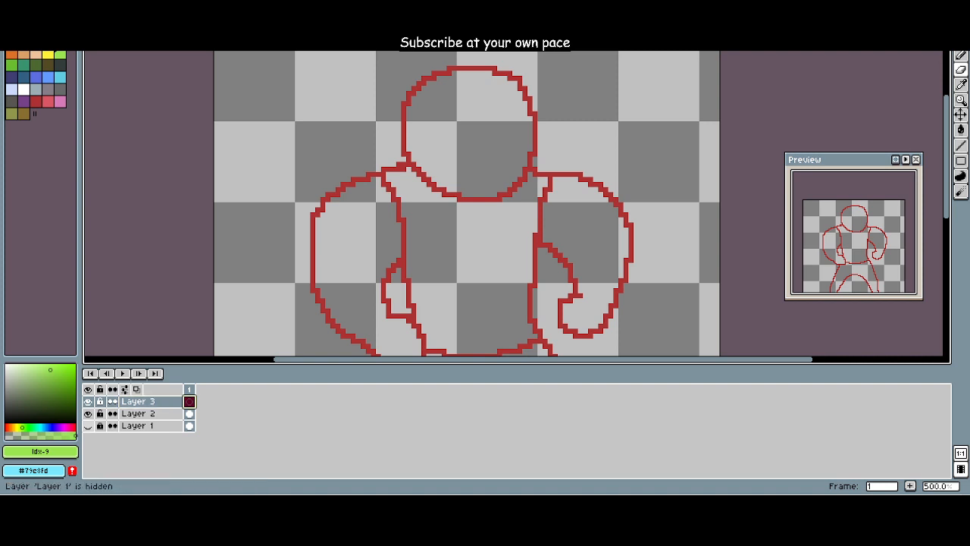
left_click_drag(149, 402, 149, 414)
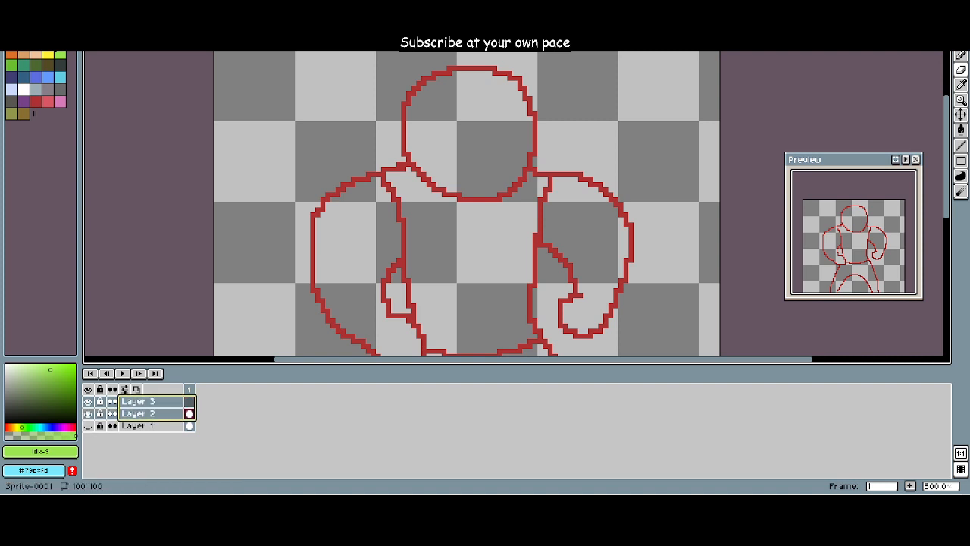
left_click(148, 402)
right_click(170, 400)
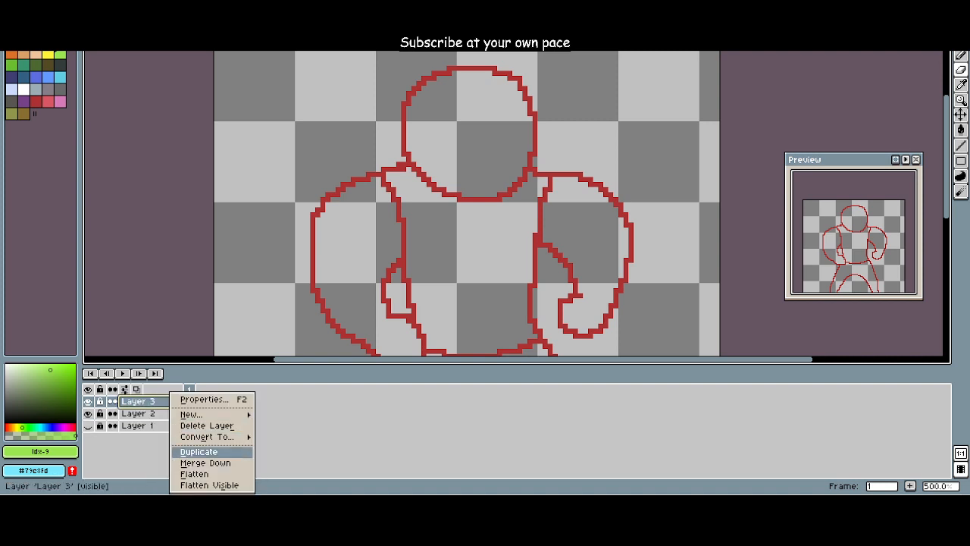
mouse_move(206, 436)
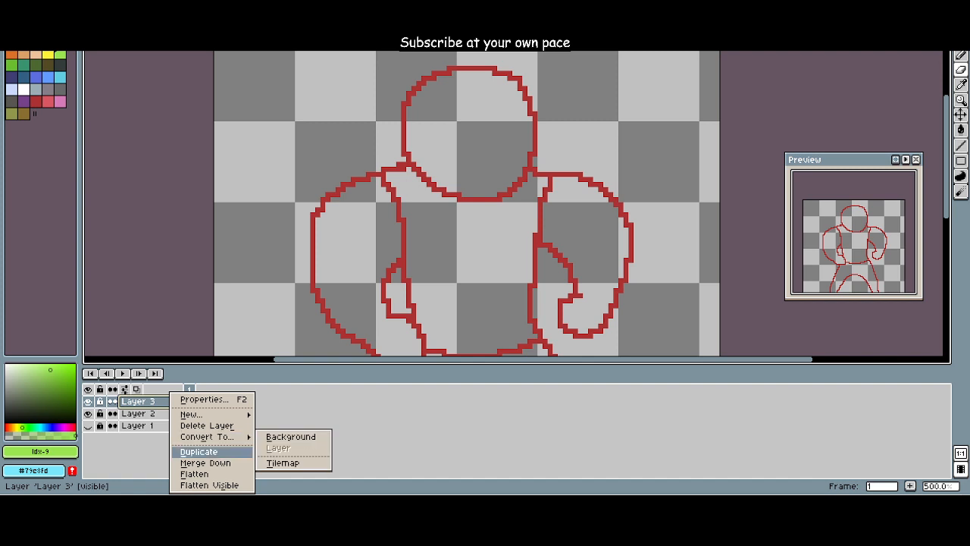
mouse_move(191, 414)
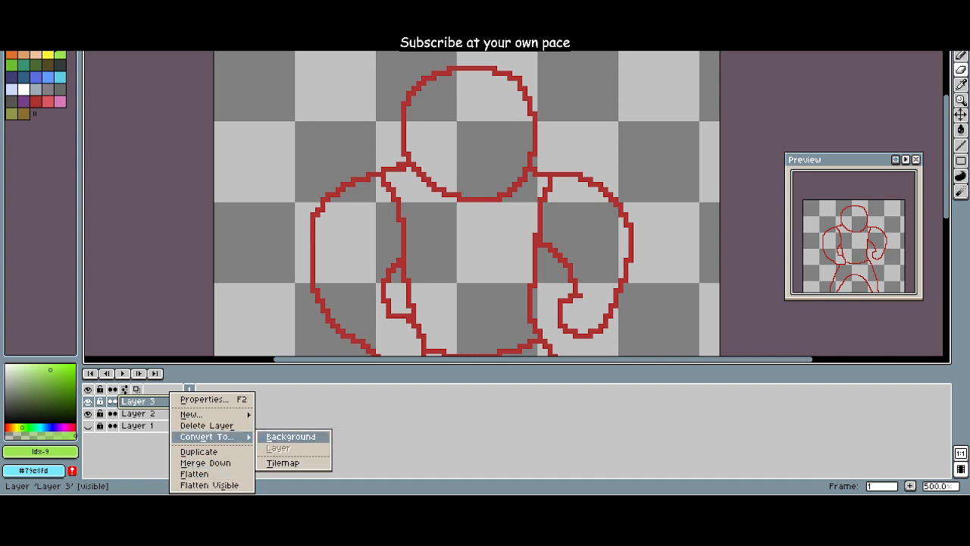
left_click(366, 438)
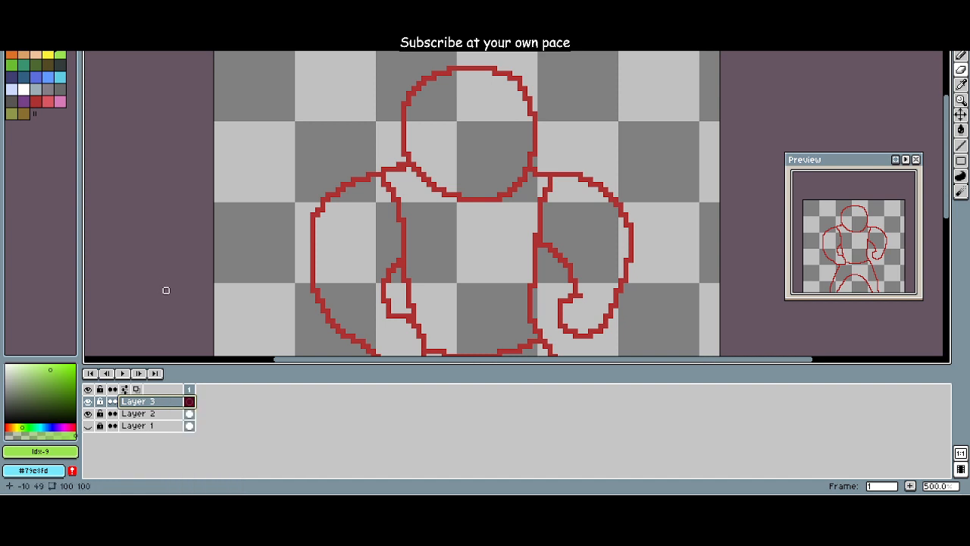
Step: Delete the empty Layer 3 and add a new layer above Layer 2
right_click(155, 401)
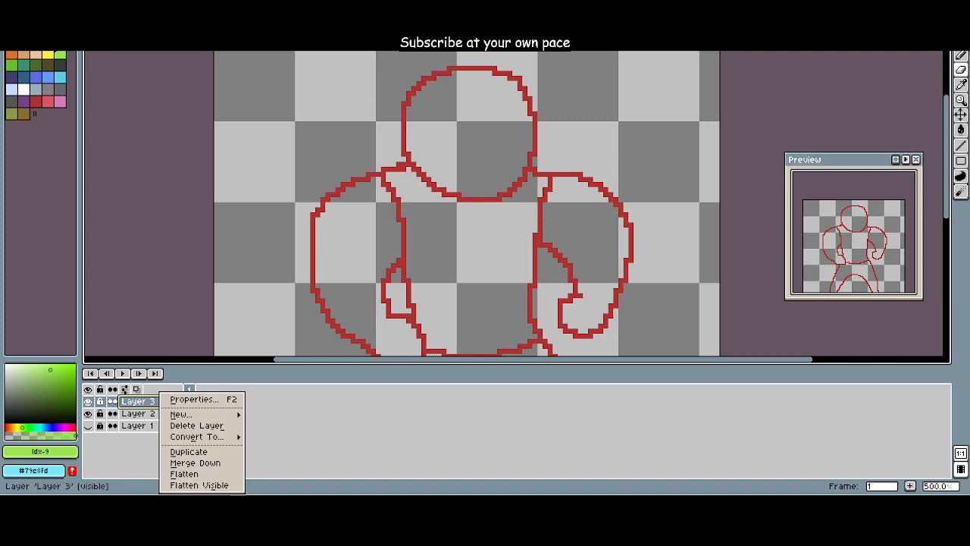
left_click(196, 425)
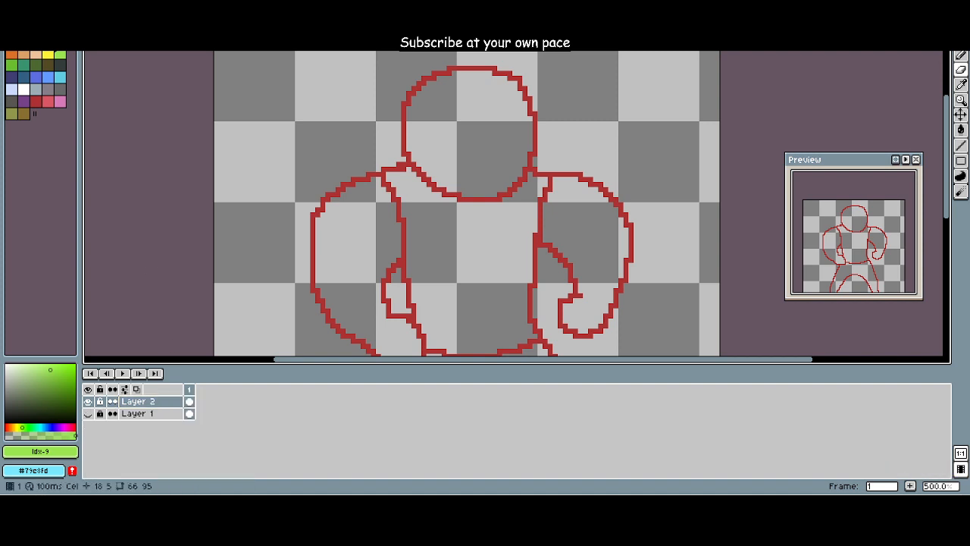
left_click(190, 402)
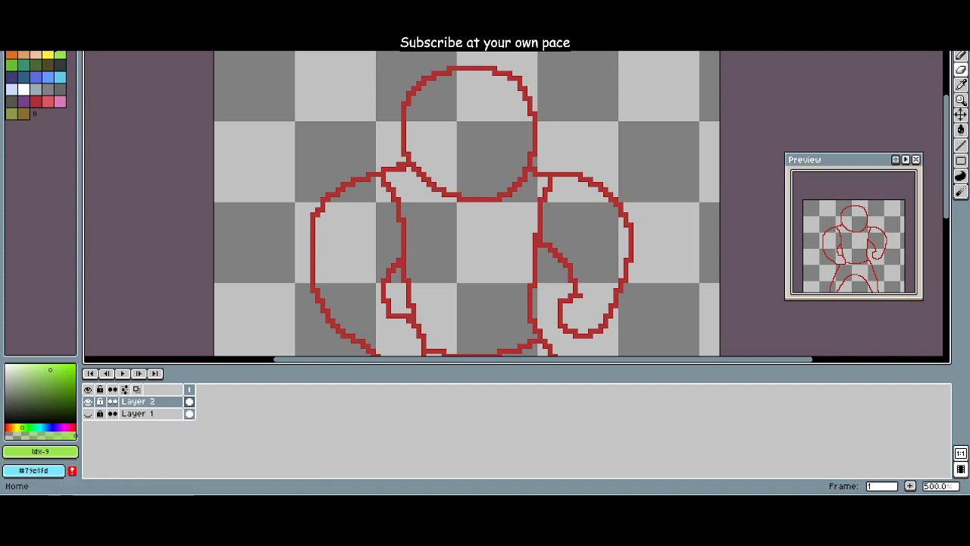
left_click(11, 2)
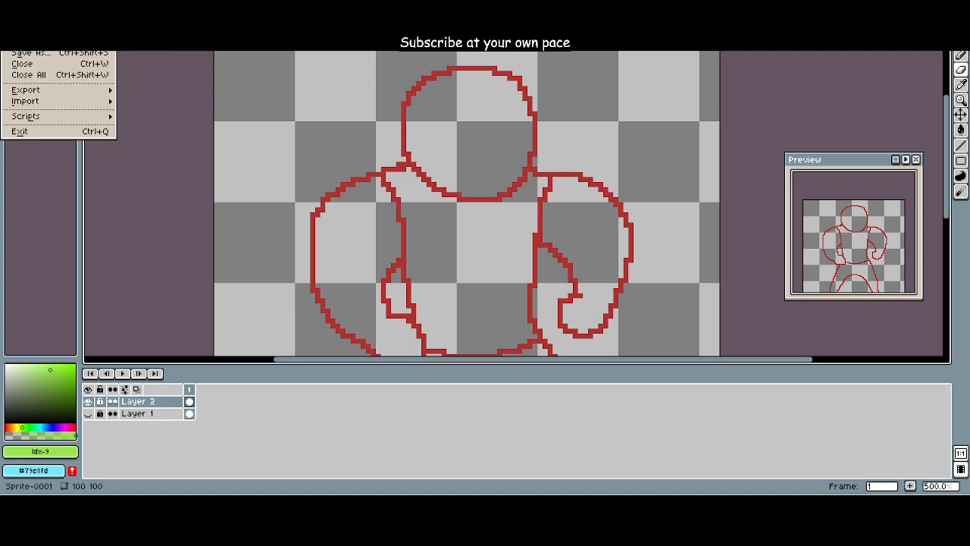
mouse_move(31, 2)
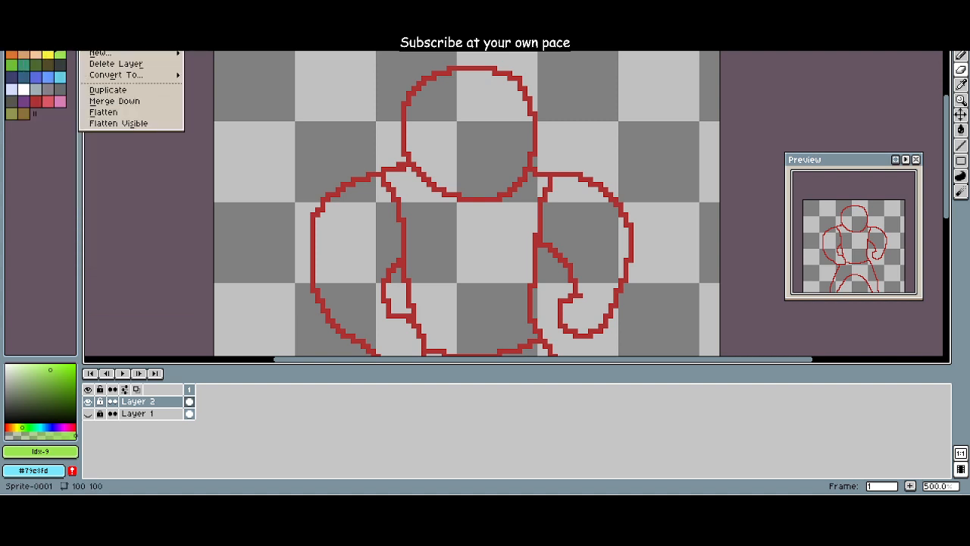
mouse_move(129, 54)
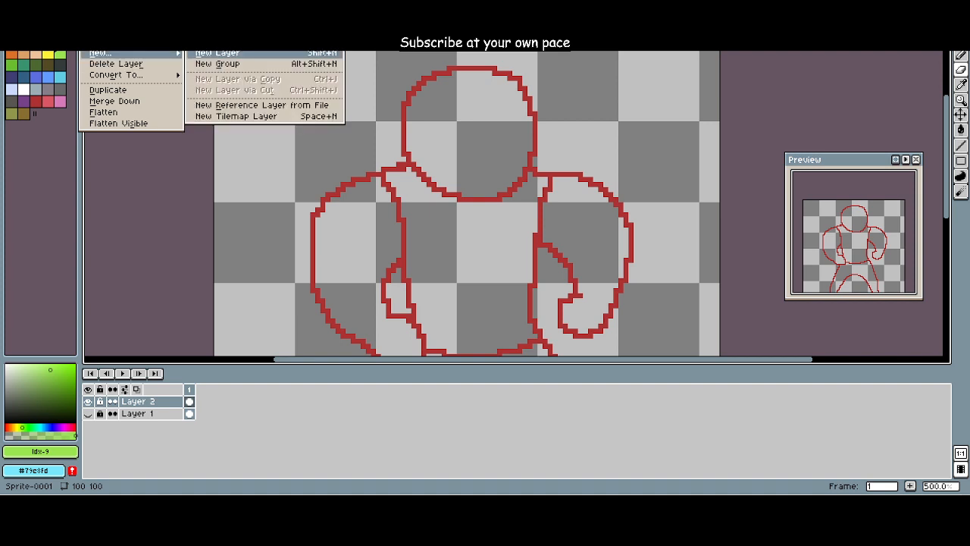
left_click(217, 53)
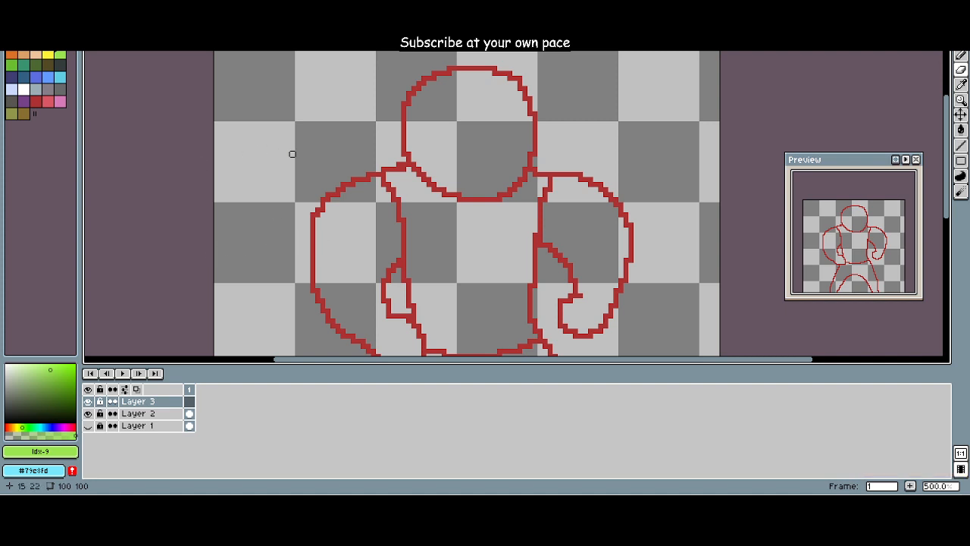
Step: Try roughing in bright green over the top of the head with the Pencil tool
scroll(292, 152, "up", 2)
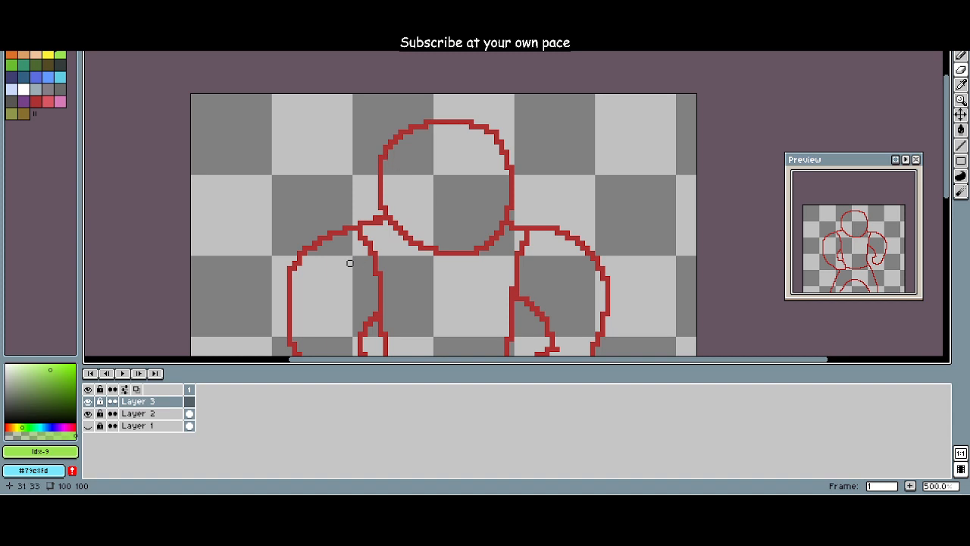
key("b")
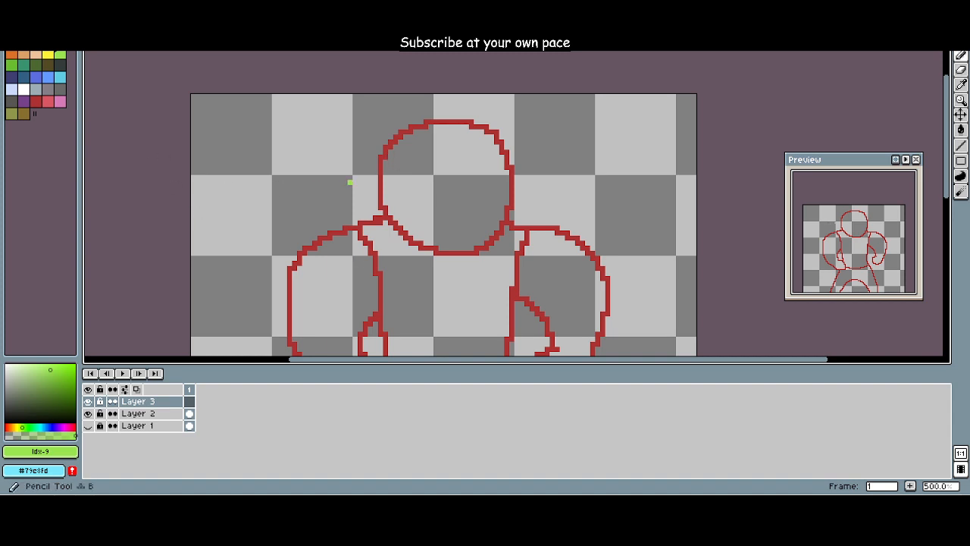
mouse_move(375, 162)
left_mouse_down()
mouse_move(355, 158)
mouse_move(452, 152)
mouse_move(497, 186)
mouse_move(506, 144)
mouse_move(490, 175)
mouse_move(409, 156)
mouse_move(460, 175)
left_mouse_up()
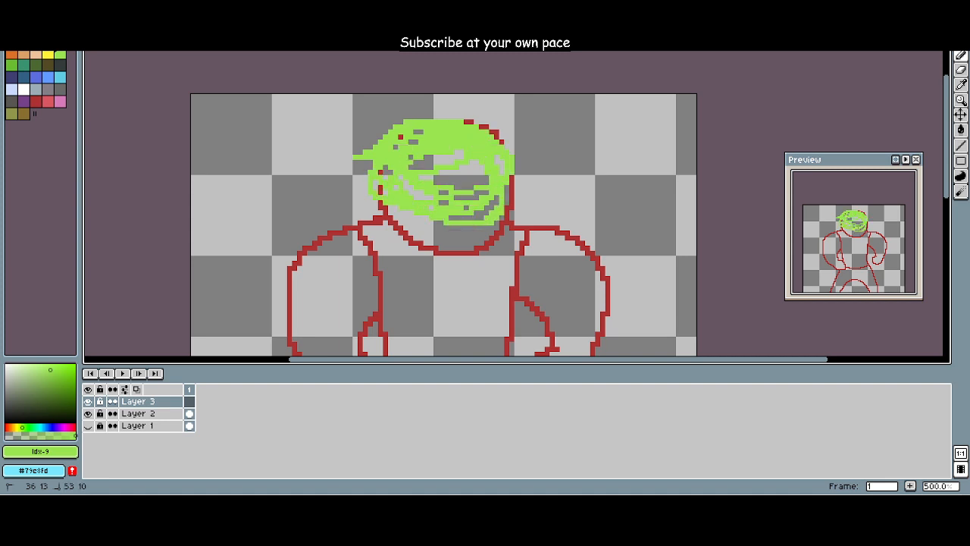
key("ctrl+z")
mouse_move(402, 133)
left_mouse_down()
mouse_move(383, 162)
mouse_move(424, 121)
mouse_move(506, 163)
left_mouse_up()
mouse_move(419, 175)
left_mouse_down()
mouse_move(515, 159)
mouse_move(500, 152)
mouse_move(455, 199)
mouse_move(469, 130)
mouse_move(496, 195)
mouse_move(450, 165)
mouse_move(416, 152)
mouse_move(412, 160)
left_mouse_up()
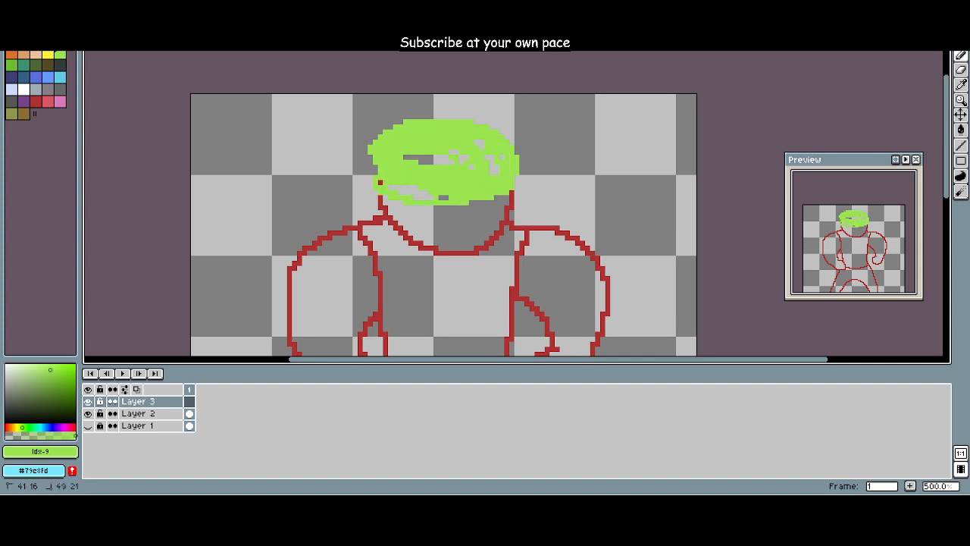
key("ctrl+z")
key("ctrl+z")
key("ctrl+z")
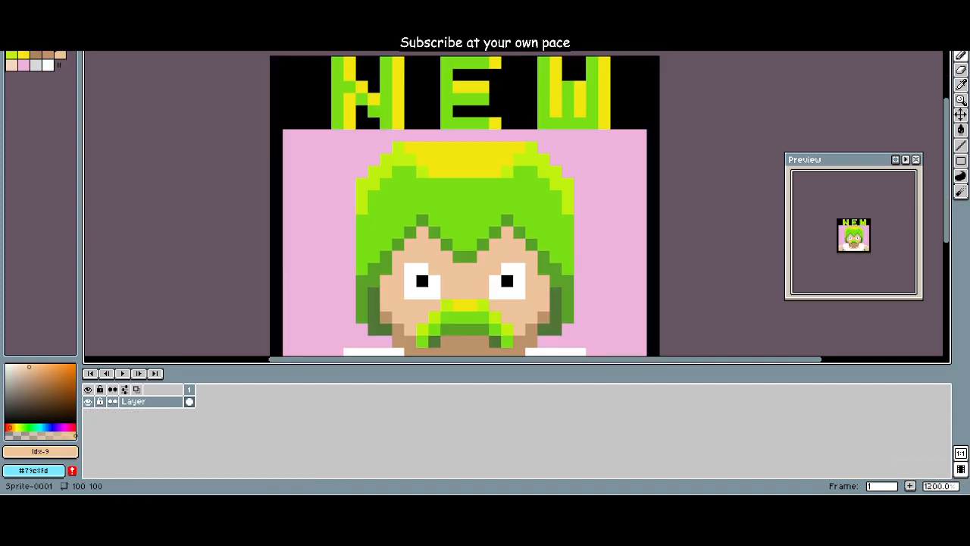
Step: Set the drawing colour to the light skin-tone swatch, comparing it with the New Dad (First Draft) reference sprite
scroll(271, 126, "down", 2)
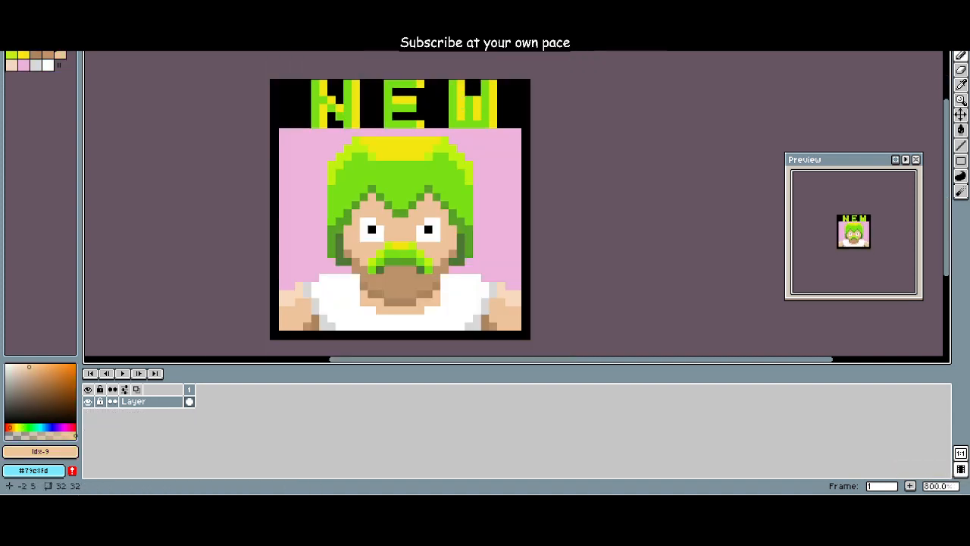
scroll(270, 120, "up", 1)
key("ctrl+Tab")
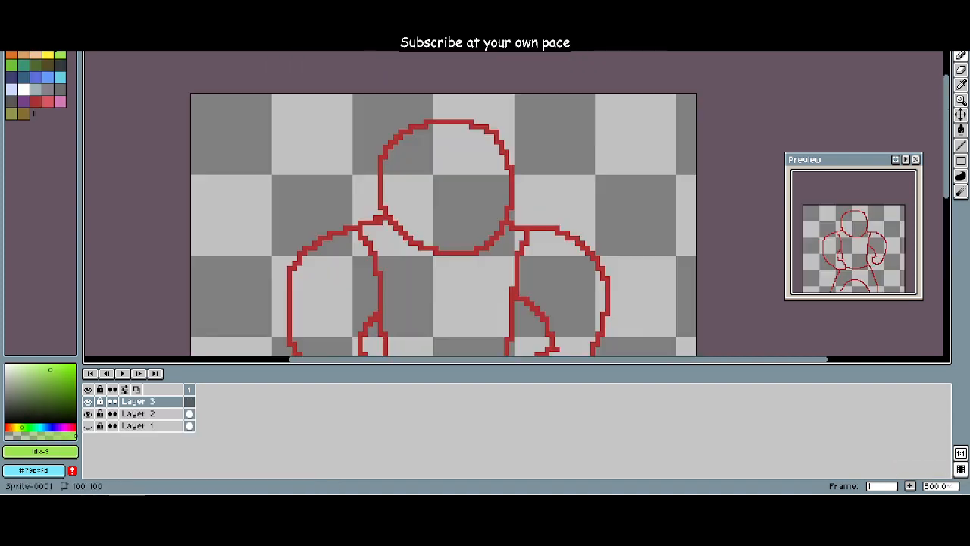
key("ctrl+Tab")
key("ctrl+Tab")
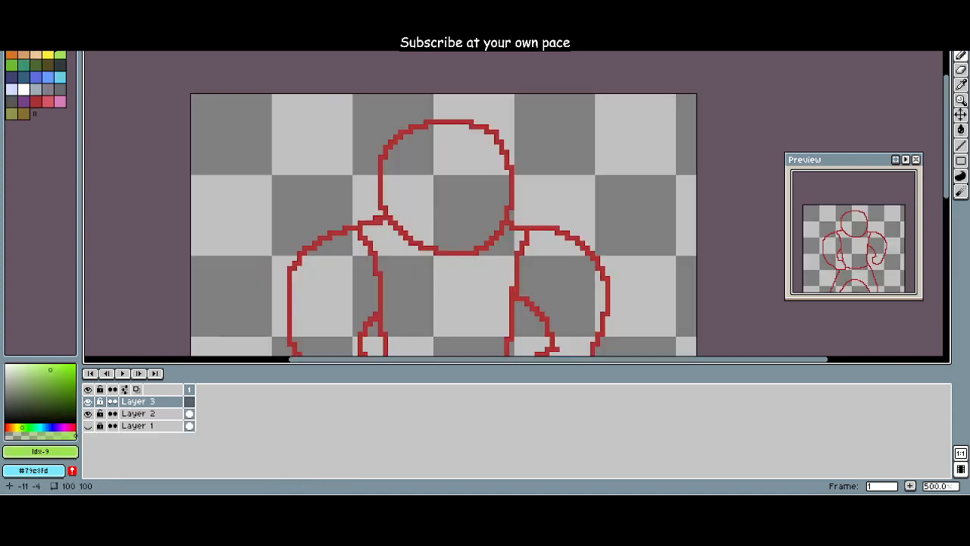
left_click(48, 54)
left_click(36, 54)
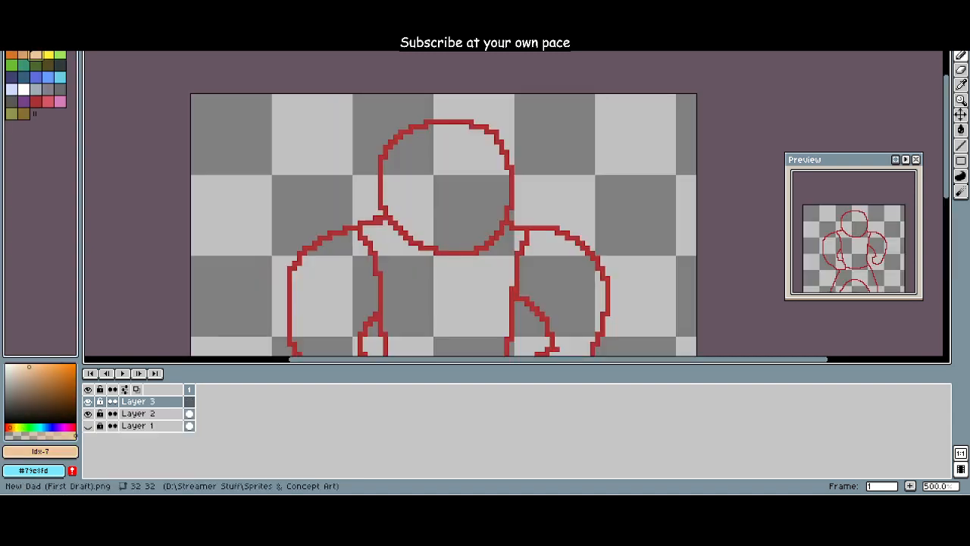
key("ctrl+Tab")
key("ctrl+Tab")
Step: Try painting the face area with an enlarged skin-tone Pencil brush
scroll(421, 128, "down", 4)
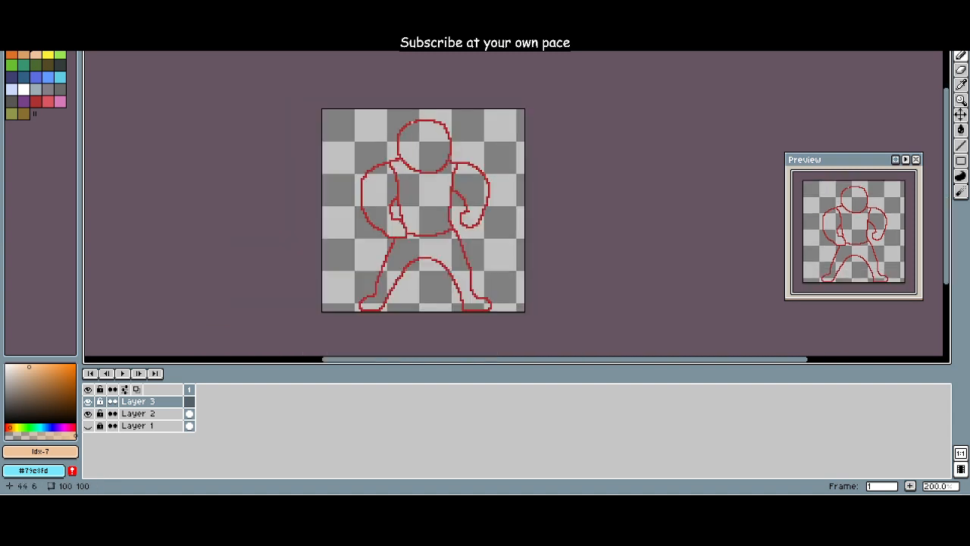
scroll(420, 128, "up", 2)
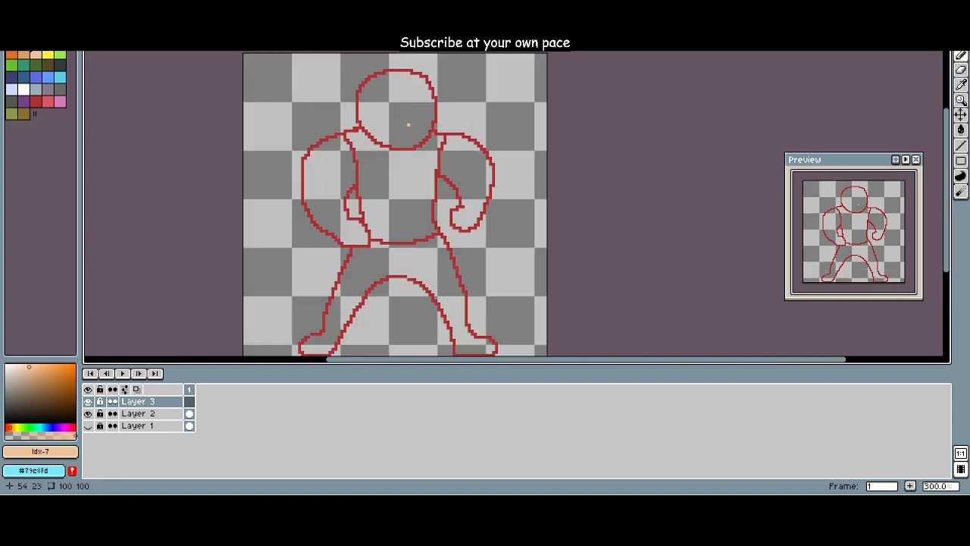
scroll(403, 120, "up", 3)
scroll(401, 121, "down", 3)
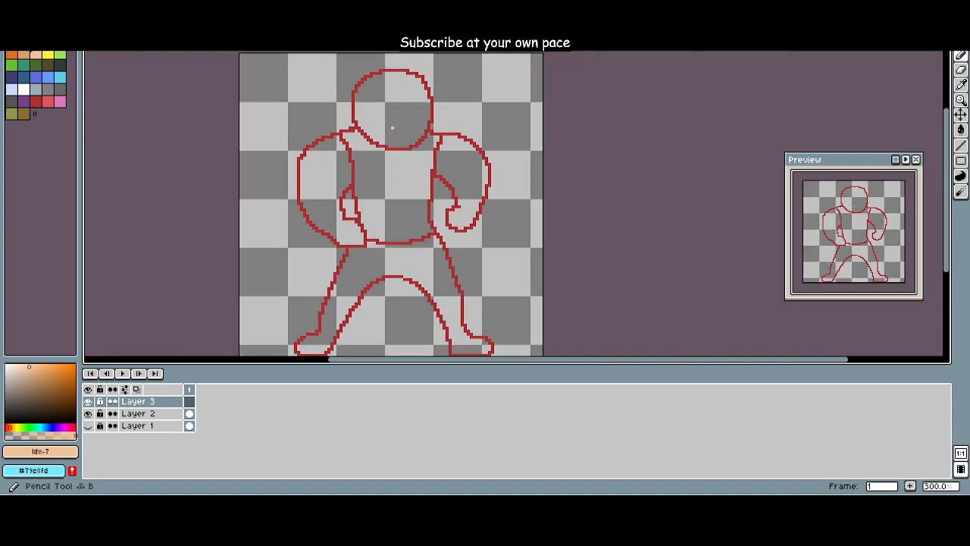
scroll(387, 128, "down", 20)
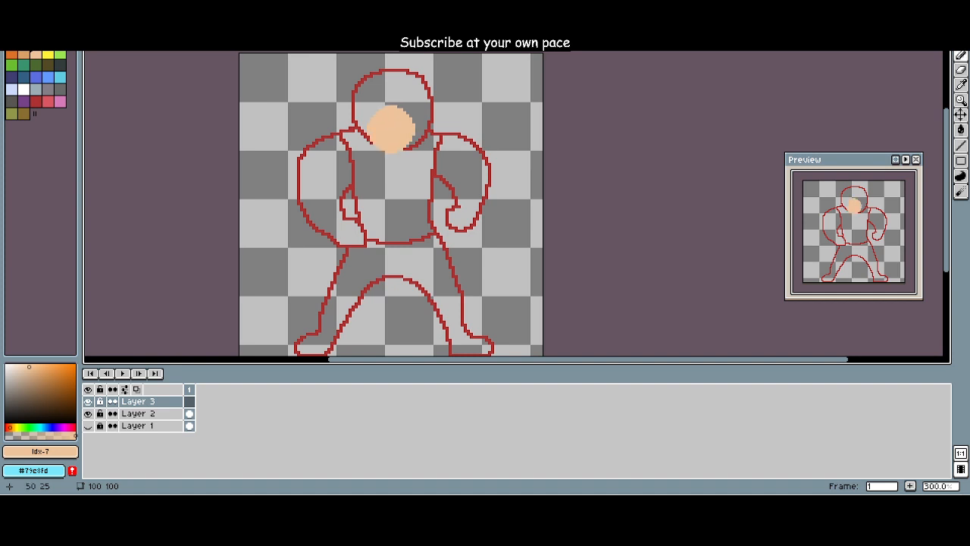
mouse_move(386, 127)
left_mouse_down()
mouse_move(420, 161)
mouse_move(345, 155)
mouse_move(314, 205)
mouse_move(423, 298)
mouse_move(468, 178)
mouse_move(509, 231)
mouse_move(288, 235)
left_mouse_up()
key("ctrl+z")
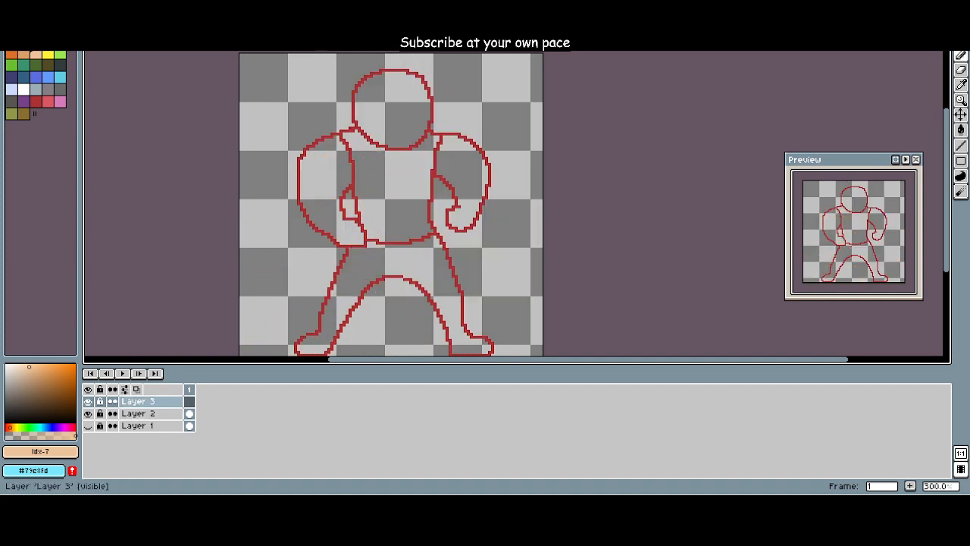
Step: Set all three layers to continuous so they prefer linked cels, and look through the timeline and onion skin settings
right_click(138, 400)
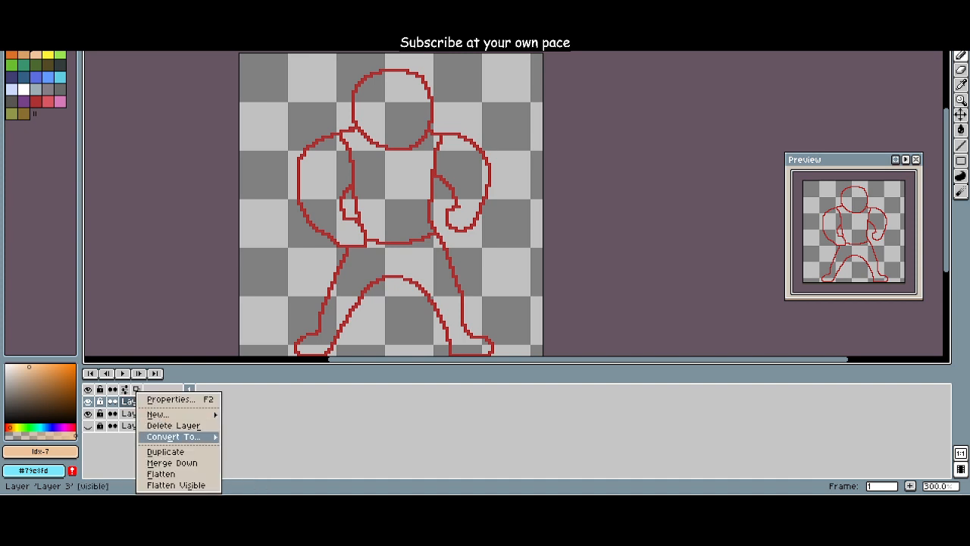
key("Escape")
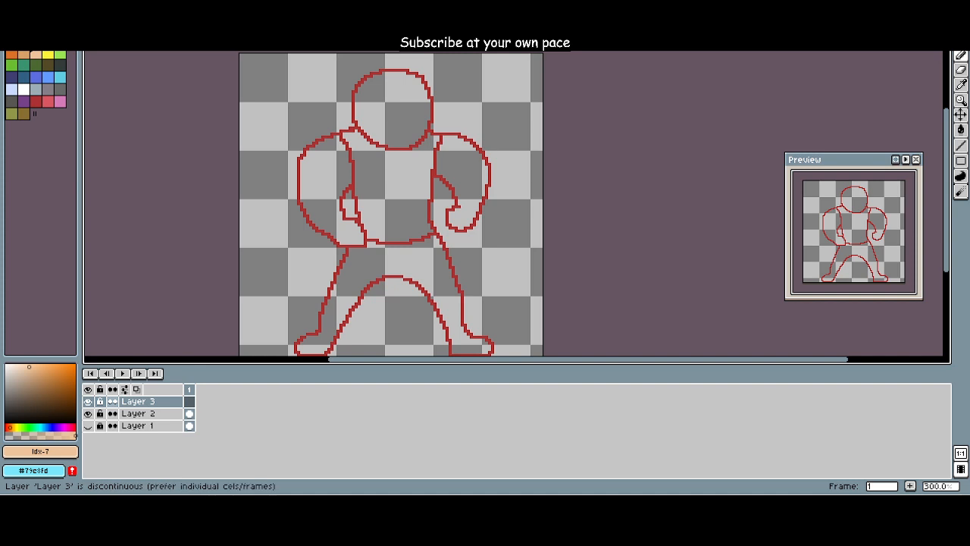
left_click(112, 400)
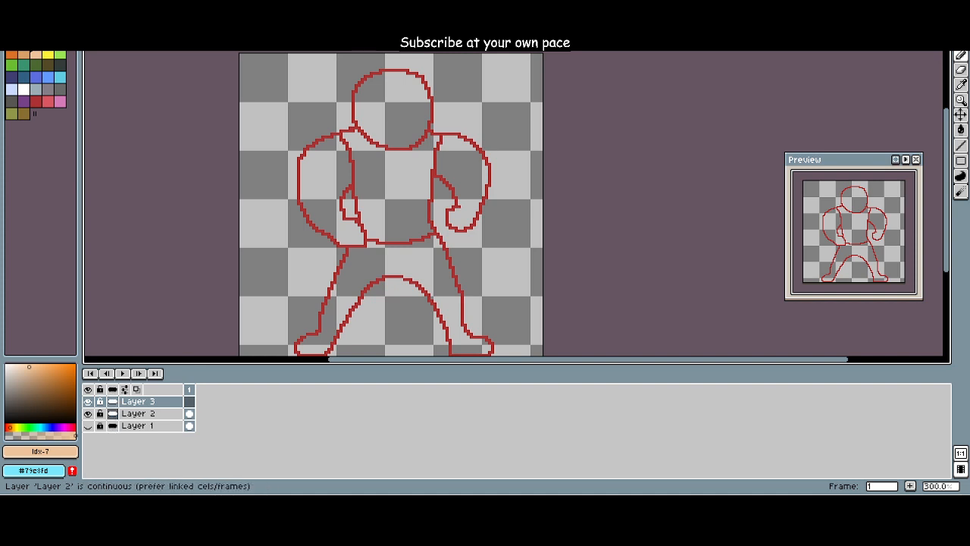
mouse_move(144, 401)
left_mouse_down()
mouse_move(144, 426)
mouse_move(144, 402)
left_mouse_up()
left_click(126, 390)
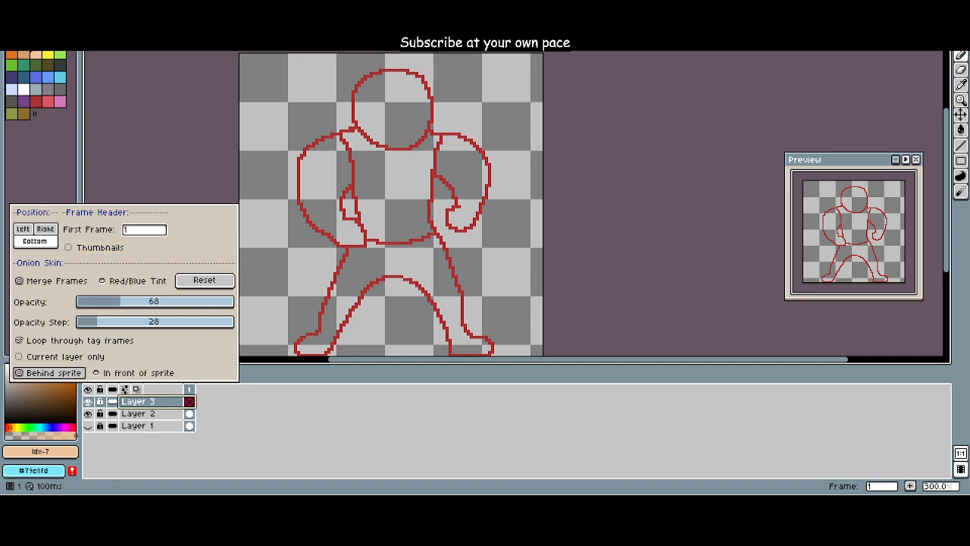
left_click(258, 426)
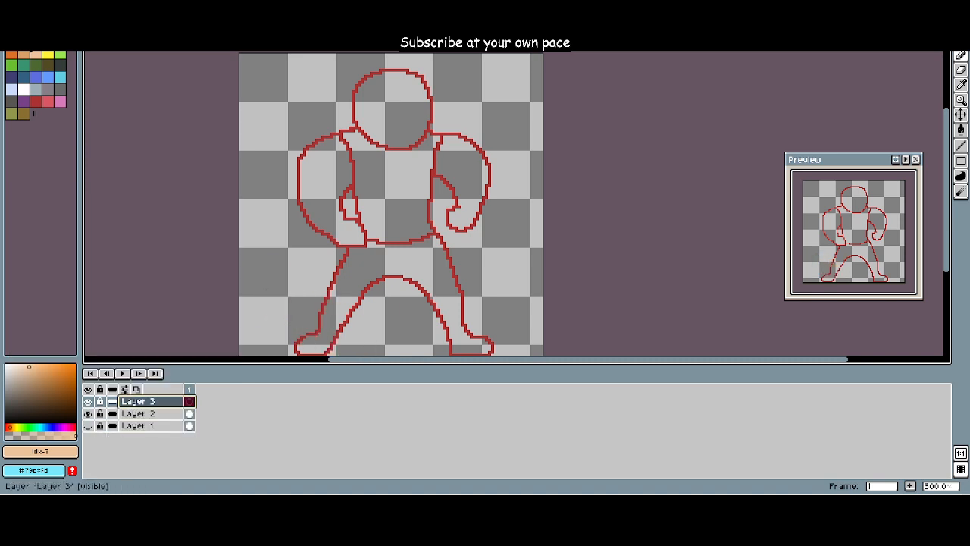
Step: Look through Layer 3's layer options and properties, and the timeline's frame and onion skin settings
key("Down")
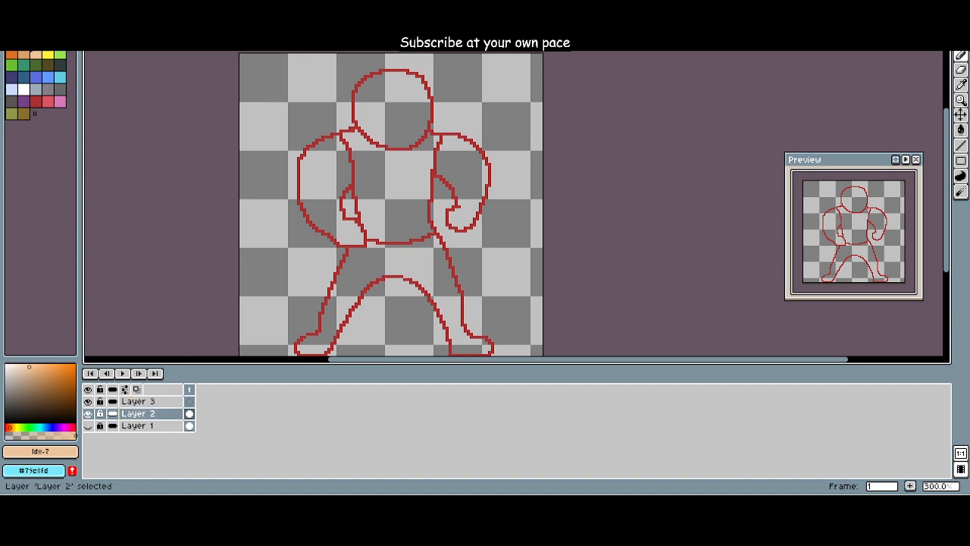
key("Up")
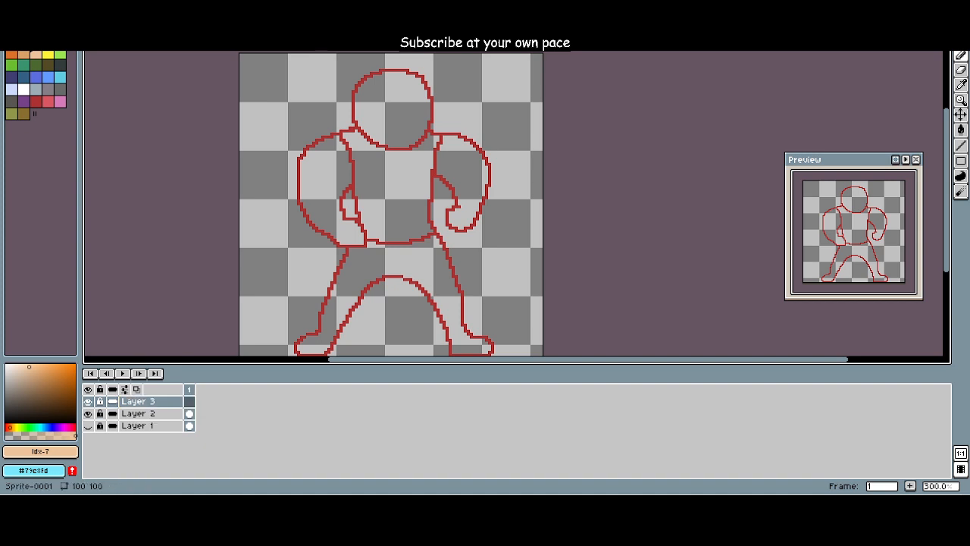
right_click(170, 401)
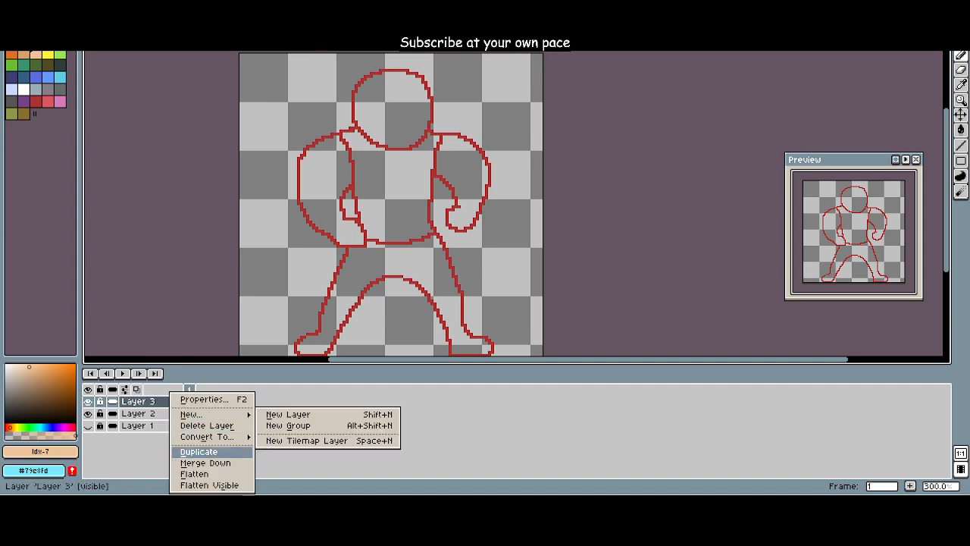
mouse_move(206, 436)
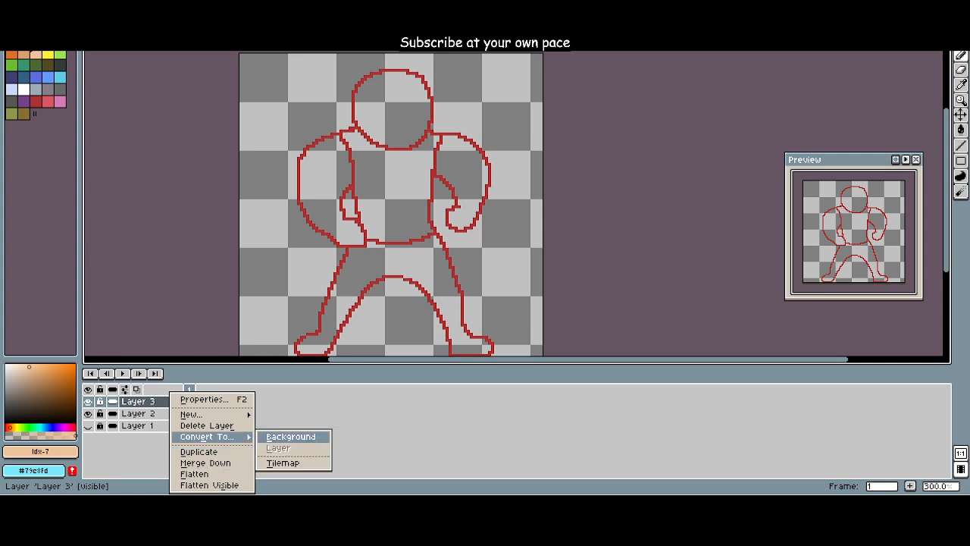
left_click(152, 413)
right_click(151, 402)
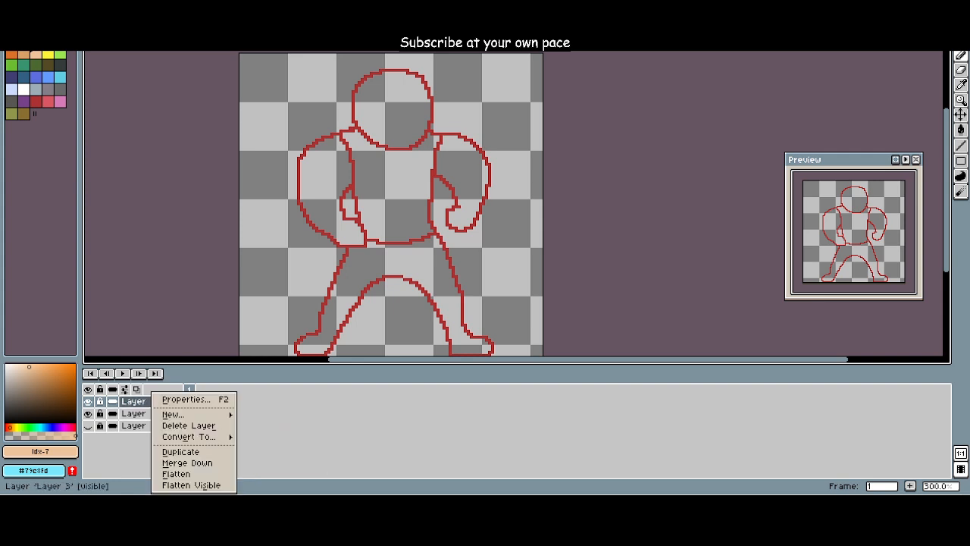
left_click(182, 400)
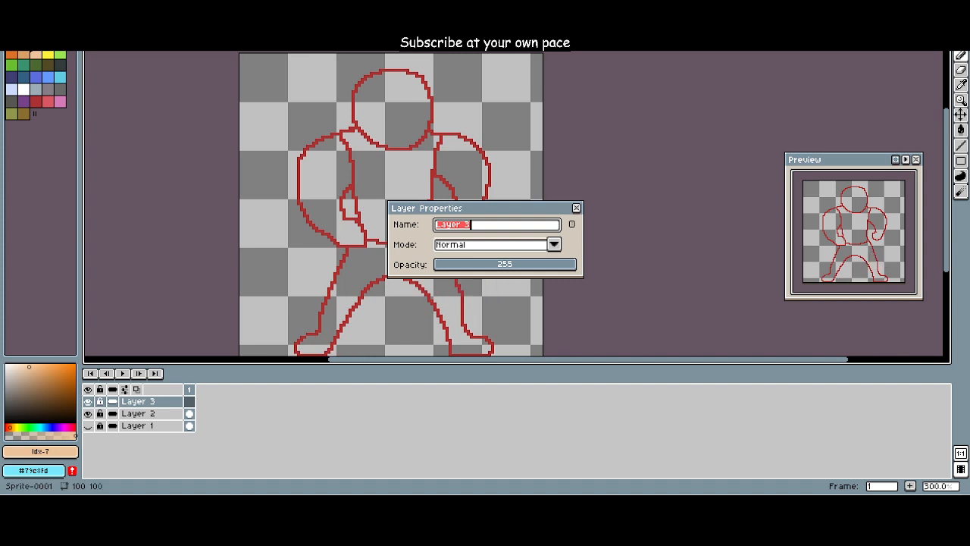
left_click(576, 207)
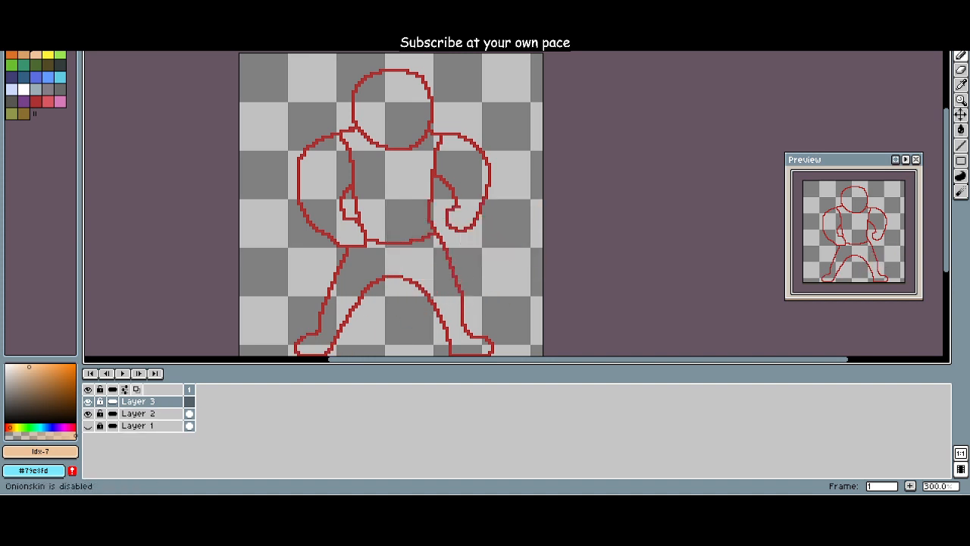
left_click(125, 389)
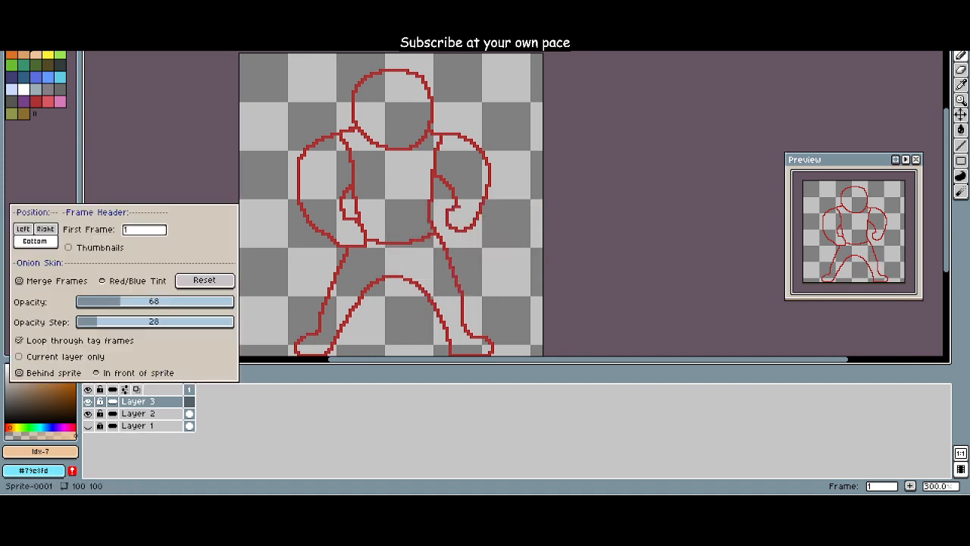
left_click(152, 449)
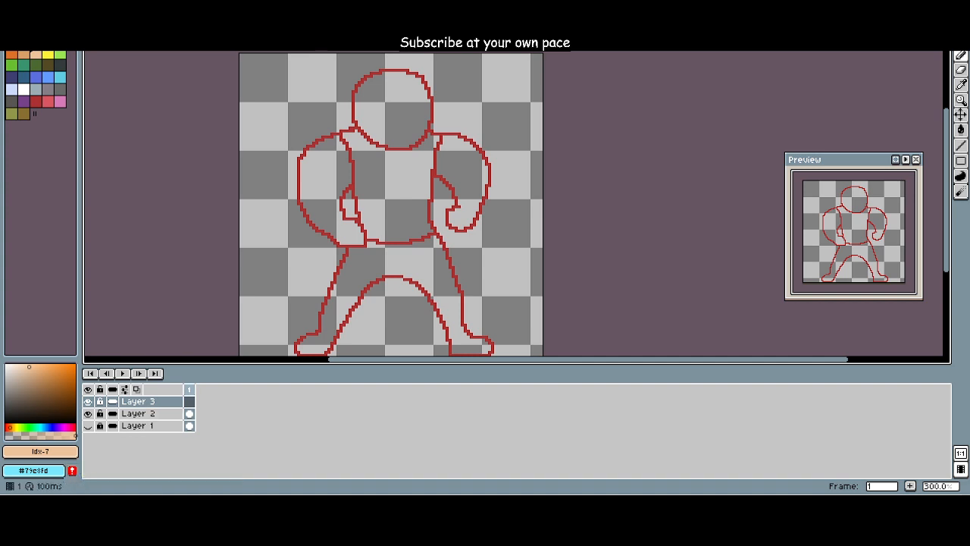
left_click(190, 401)
left_click(189, 389)
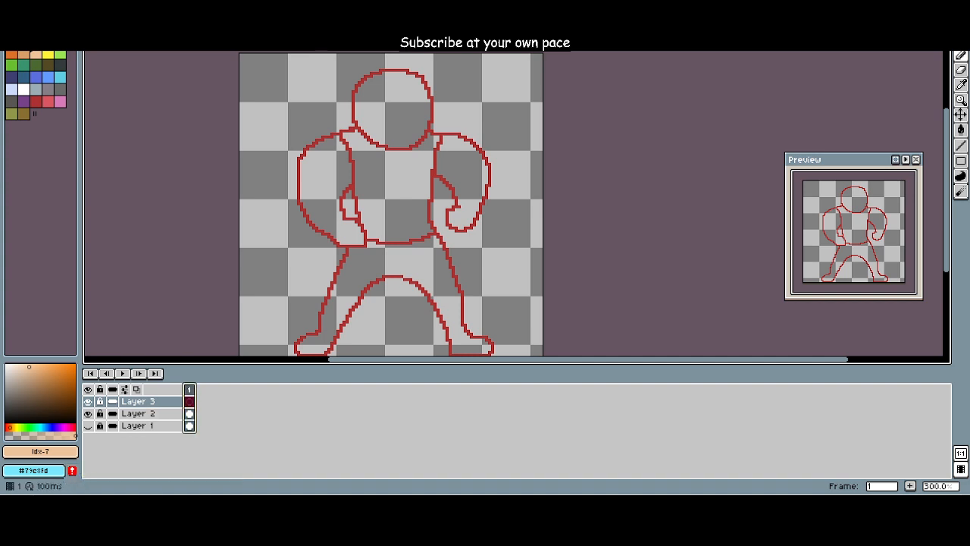
left_click(150, 402)
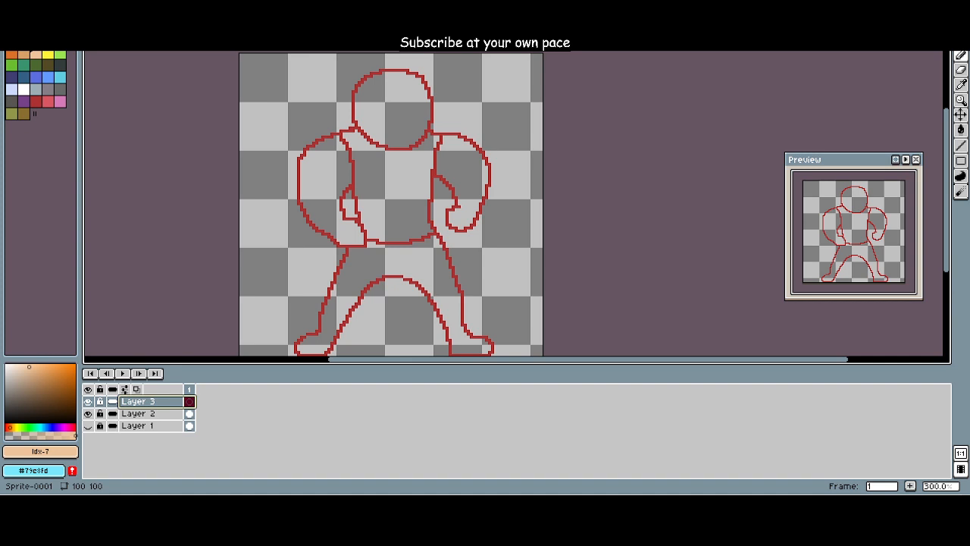
Step: Save the New Dad (First Draft) sprite's palette and load it into Sprite-0001, picking the light skin-tone swatch
left_click(56, 30)
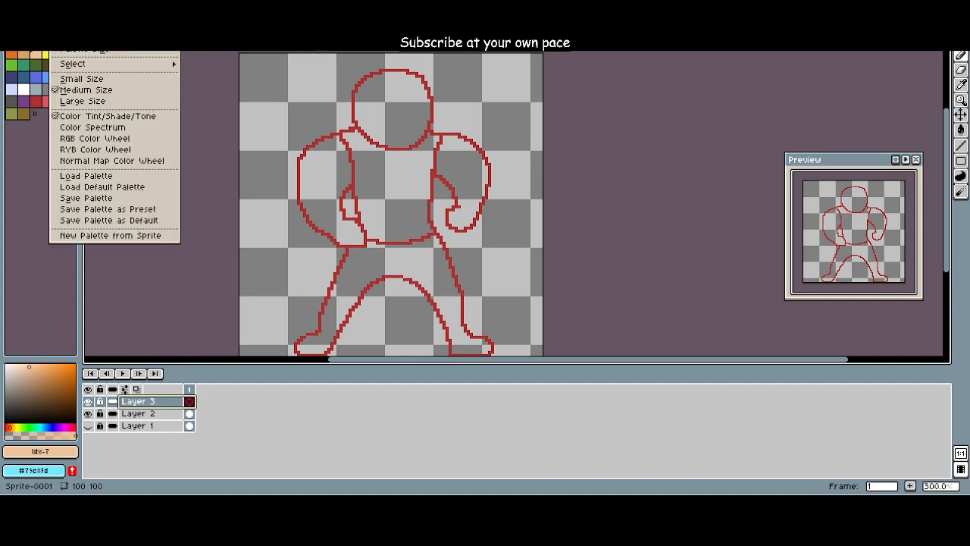
mouse_move(75, 63)
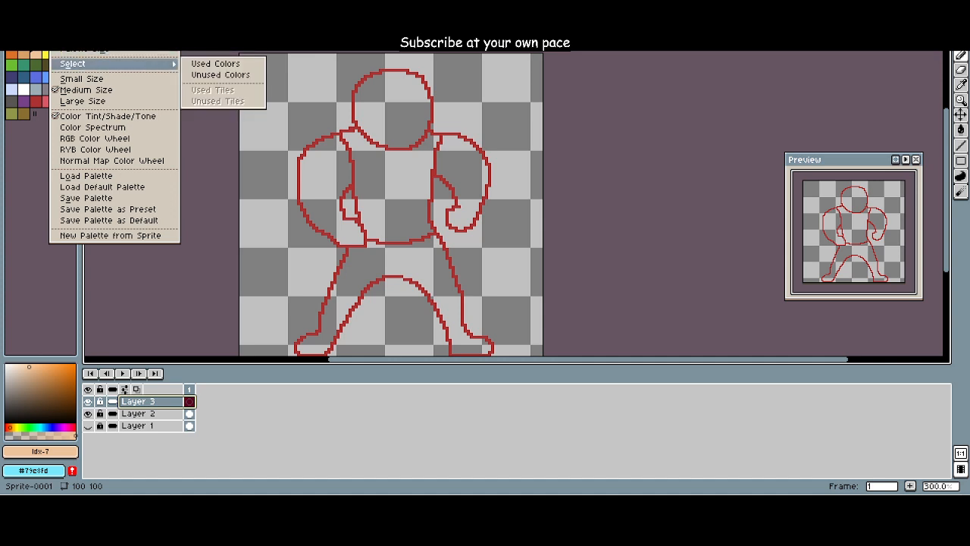
key("Escape")
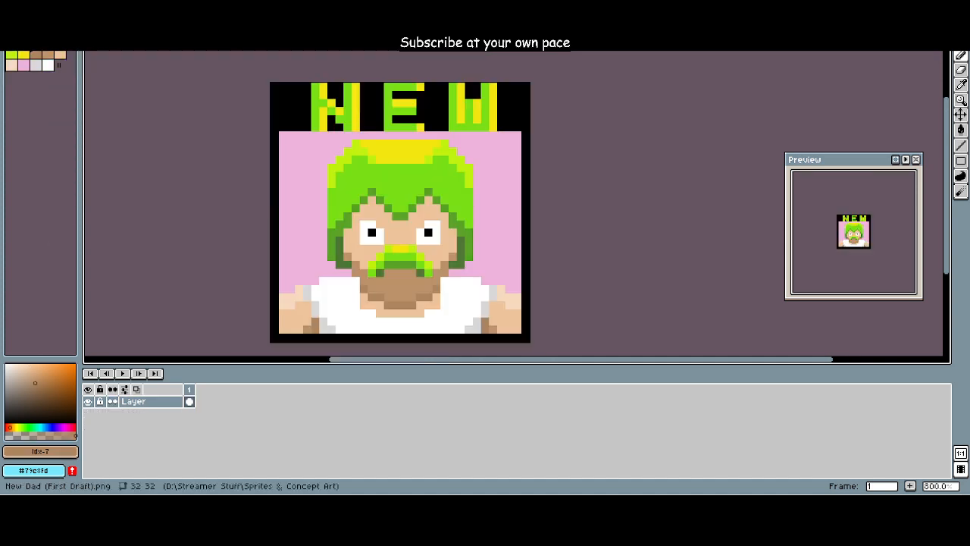
left_click(56, 32)
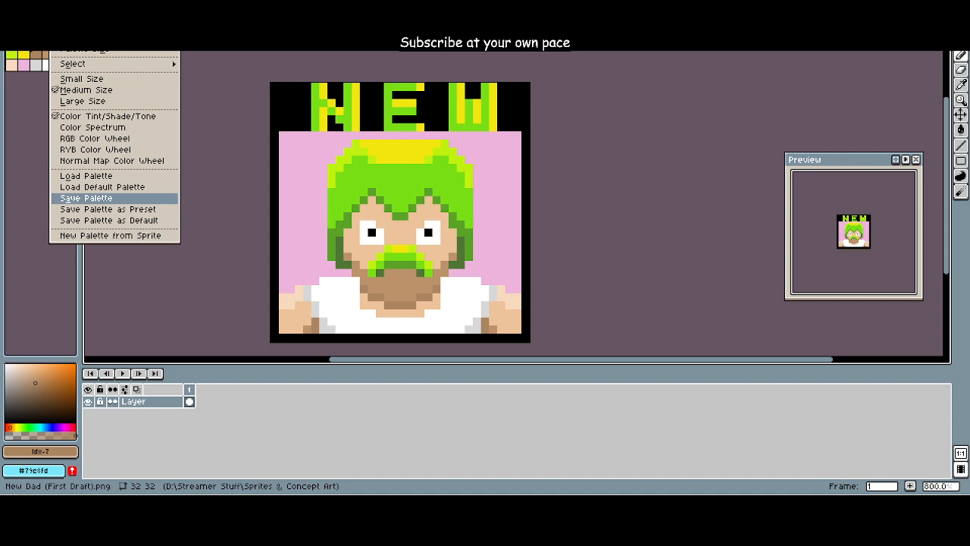
left_click(404, 240)
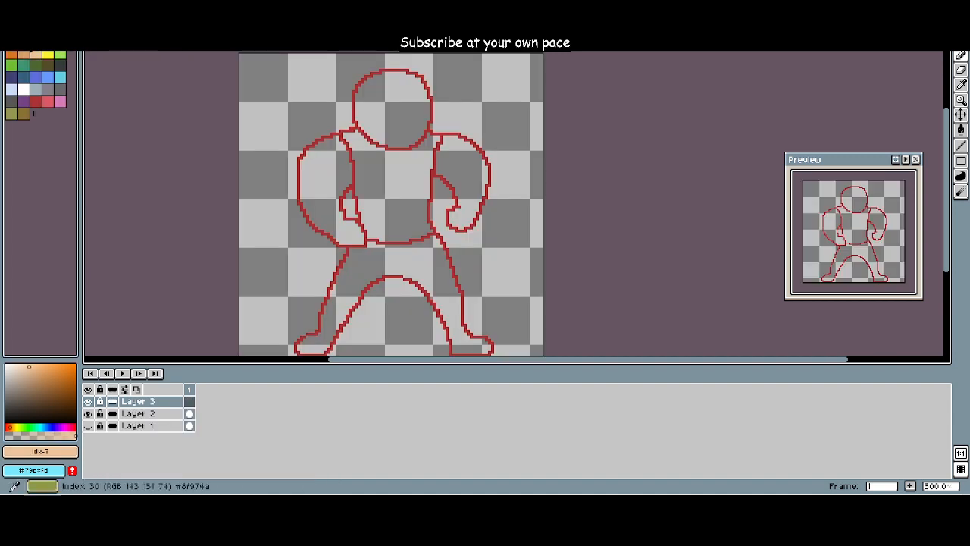
left_click(57, 29)
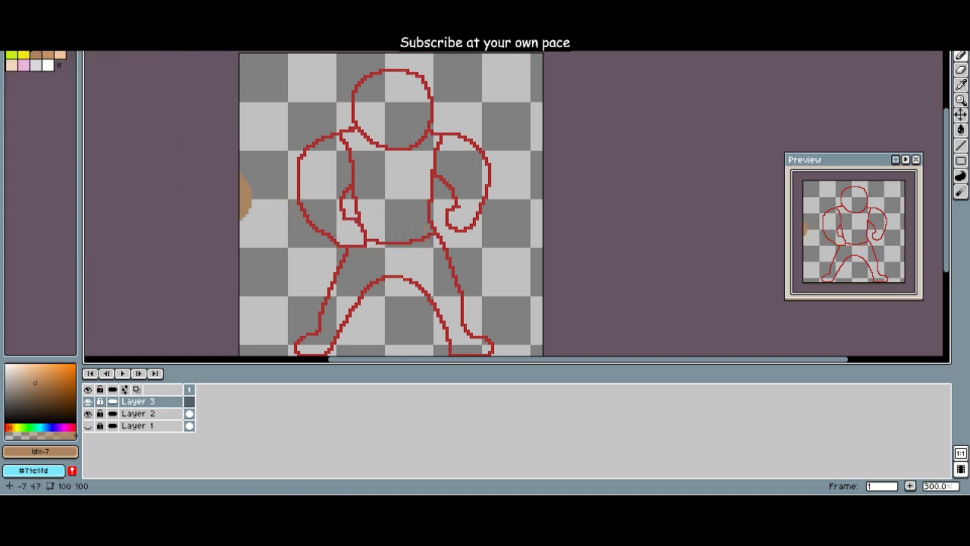
left_click(60, 54)
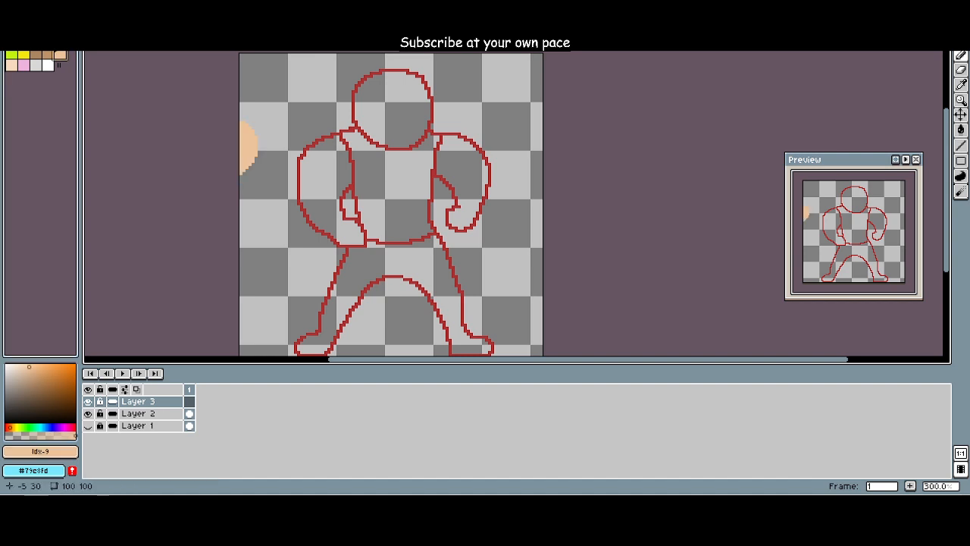
Step: Try painting skin tone across the torso and arms with the large Pencil brush on Layer 3, and undo it
mouse_move(460, 214)
left_mouse_down()
mouse_move(432, 196)
mouse_move(401, 215)
mouse_move(429, 204)
left_mouse_up()
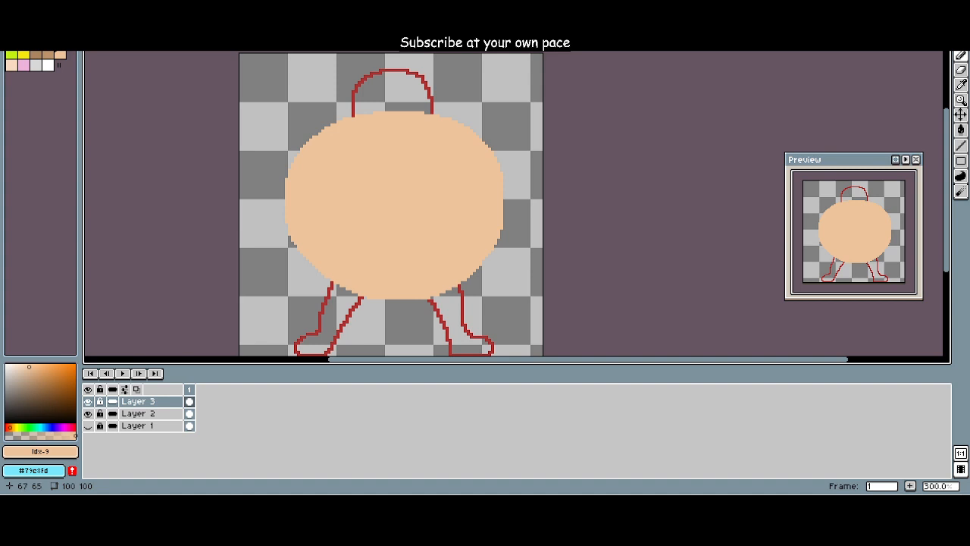
key("ctrl+z")
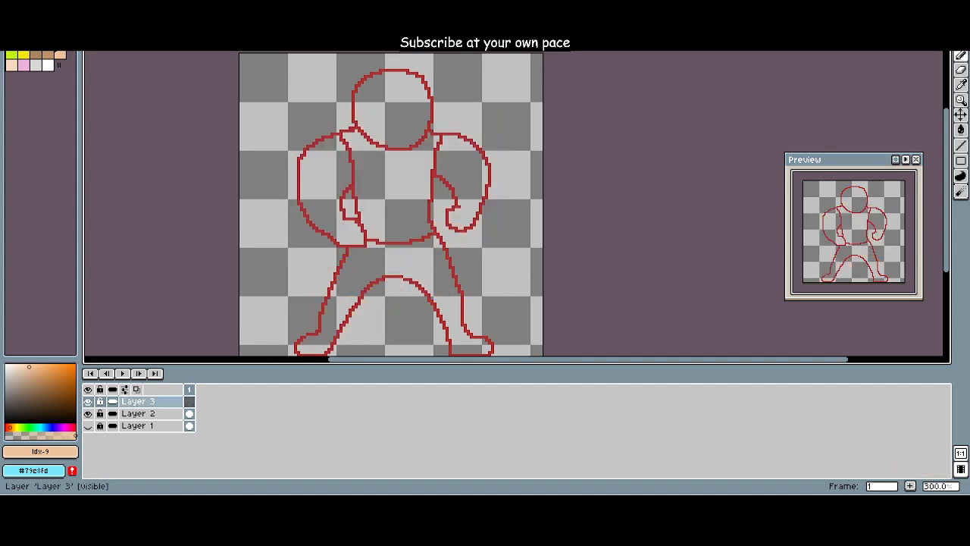
Step: Move Layer 3 beneath the outline on Layer 2 in the layer stack
left_click(152, 402)
left_click(151, 401)
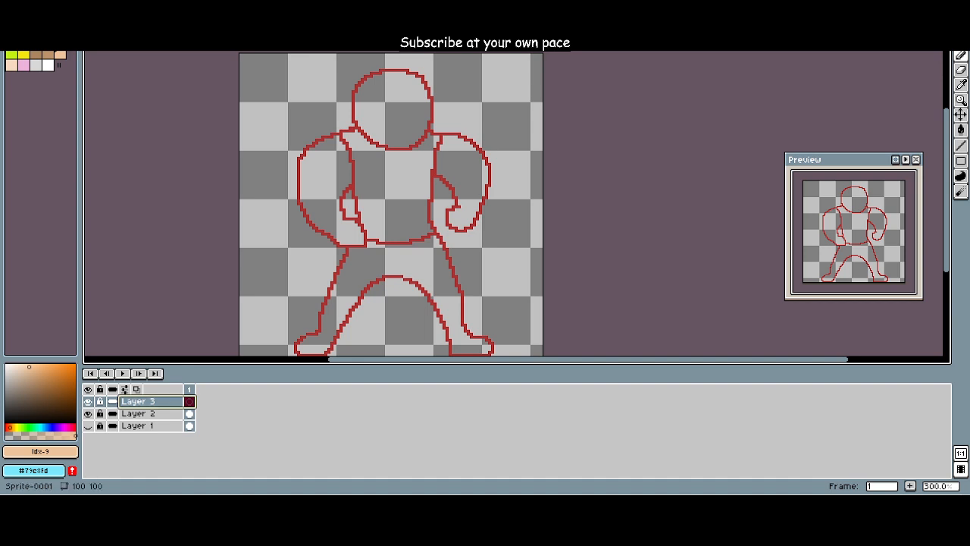
left_click(190, 388)
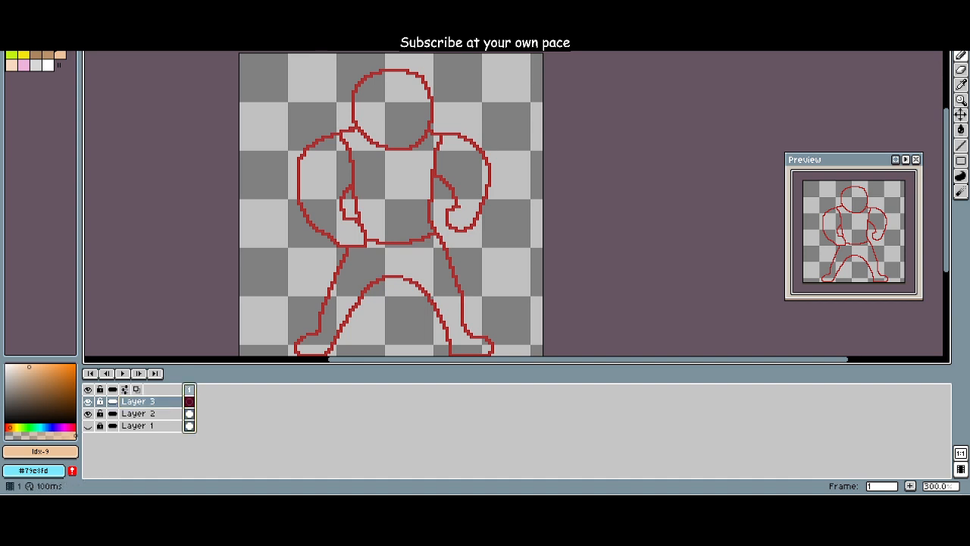
left_click(148, 401)
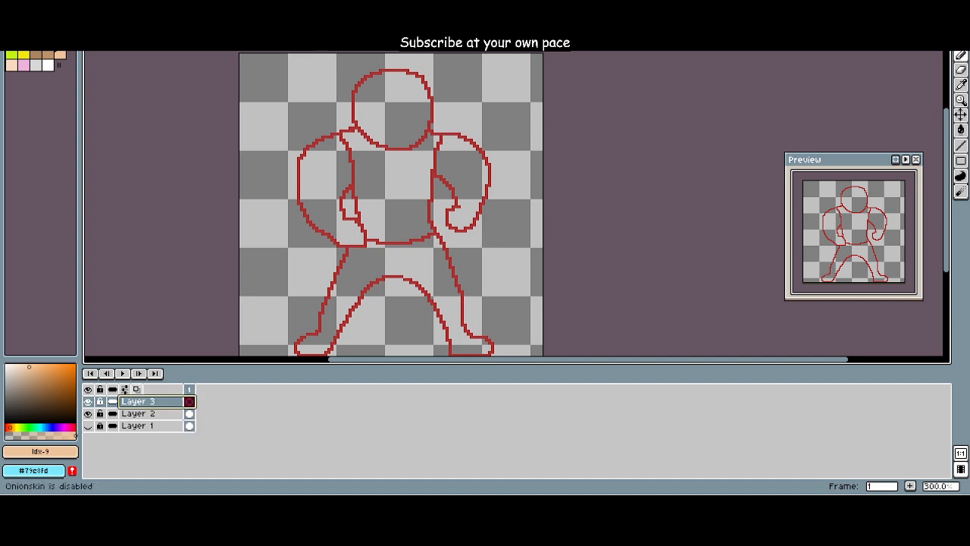
right_click(144, 396)
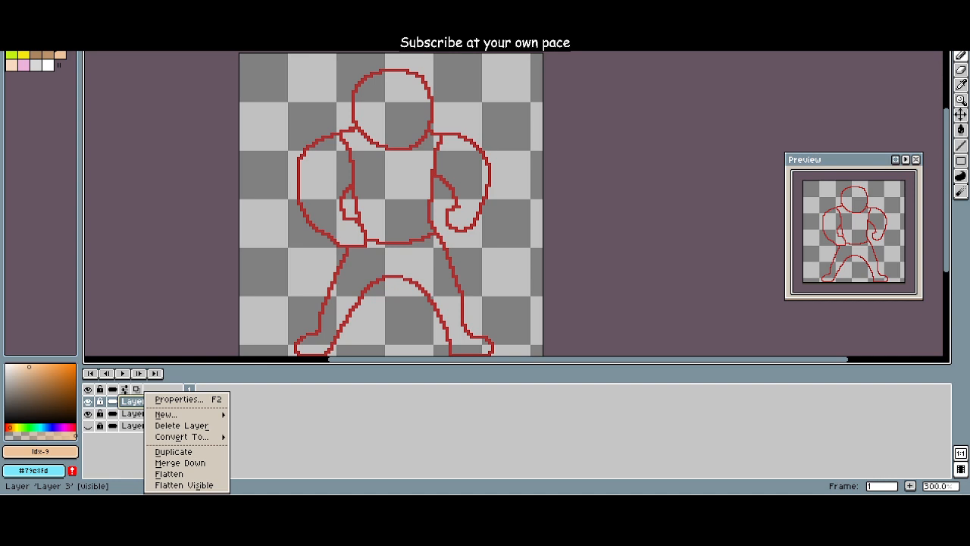
key("Escape")
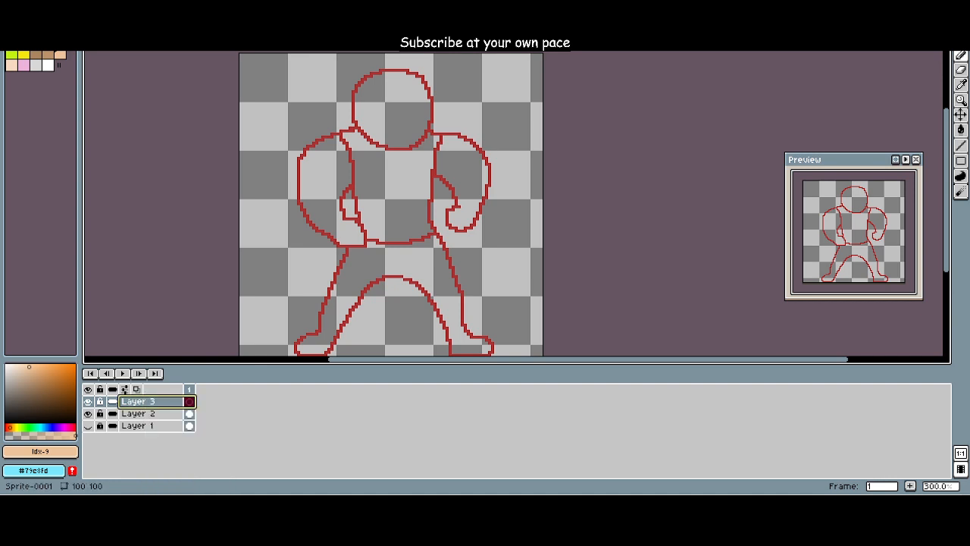
mouse_move(136, 401)
left_mouse_down()
mouse_move(119, 419)
mouse_move(136, 418)
left_mouse_up()
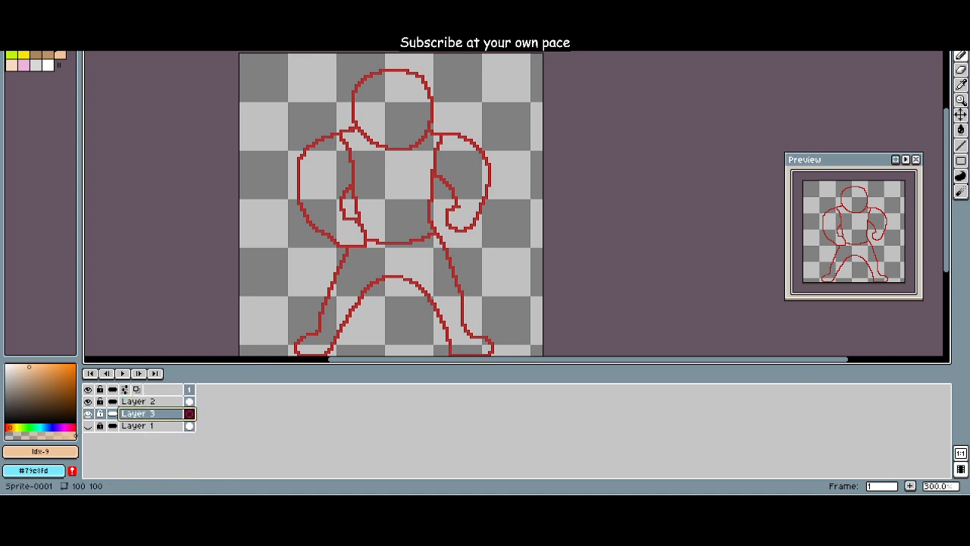
Step: Try covering the whole figure in skin tone beneath the outline with the oversized brush, and undo the strokes
mouse_move(362, 285)
left_mouse_down()
mouse_move(338, 274)
mouse_move(429, 294)
mouse_move(399, 251)
mouse_move(474, 193)
mouse_move(405, 180)
mouse_move(325, 220)
mouse_move(376, 105)
mouse_move(386, 174)
mouse_move(376, 169)
left_mouse_up()
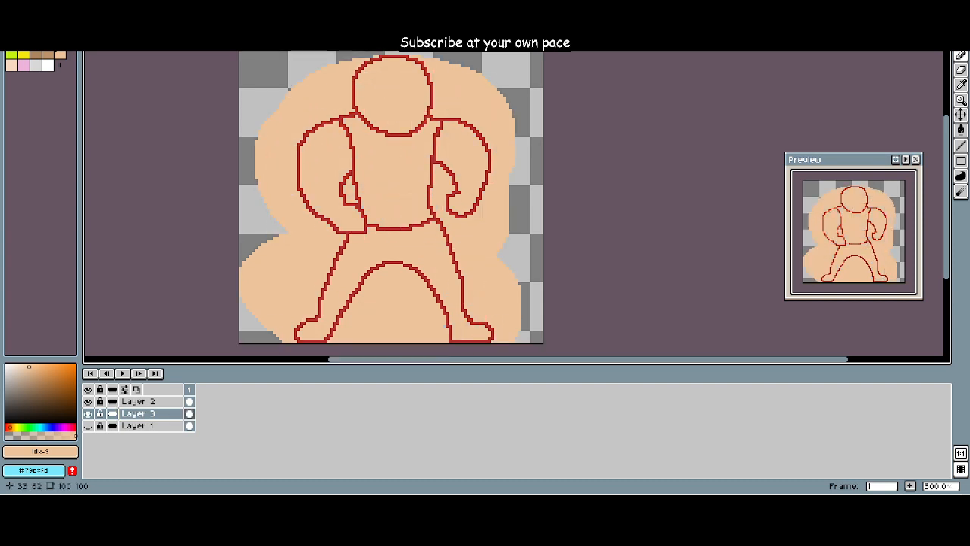
key("ctrl+z")
key("ctrl+z")
Step: Paint the figure's legs, torso, arms and head in skin tone on Layer 3 with a smaller Pencil brush
scroll(326, 238, "up", 2)
scroll(333, 237, "down", 3)
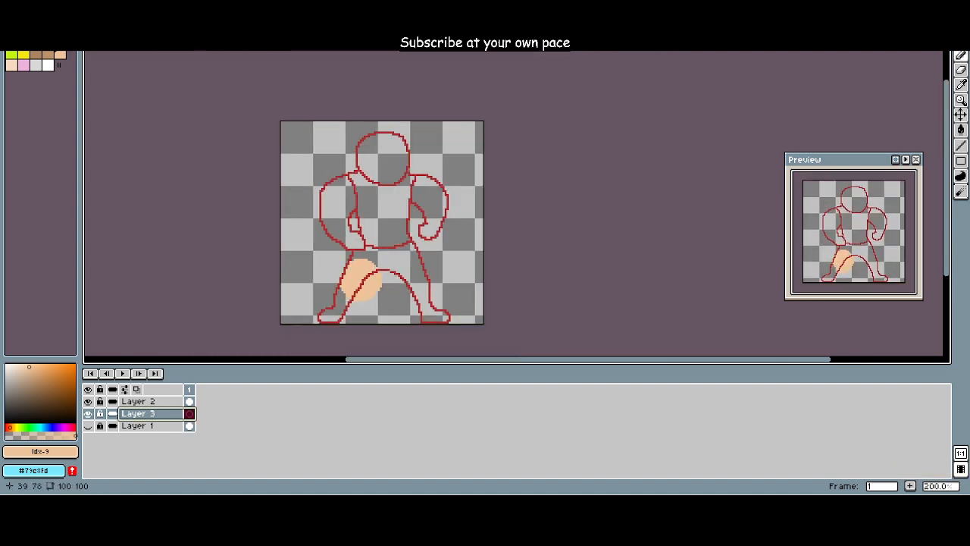
key("minus")
key("minus")
key("minus")
key("minus")
key("minus")
key("minus")
key("minus")
key("minus")
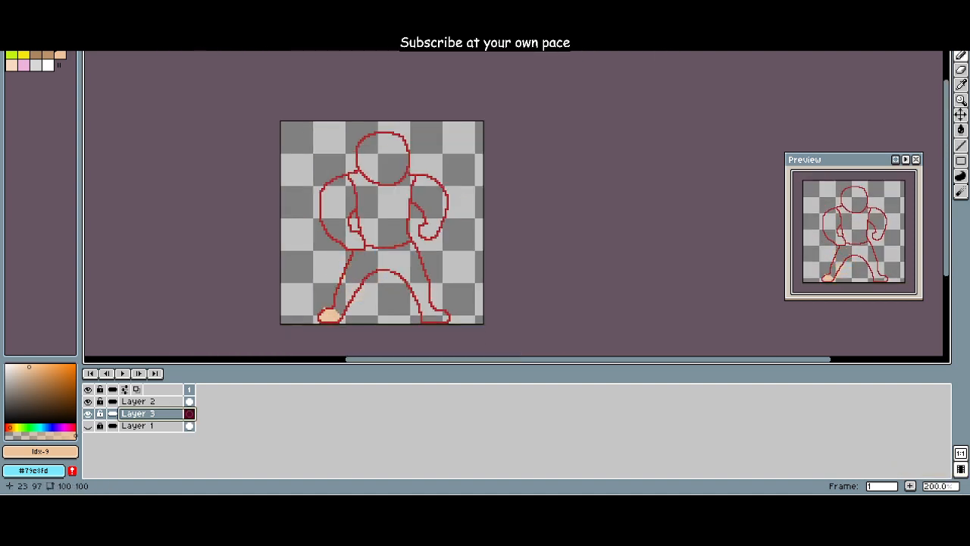
mouse_move(339, 303)
left_mouse_down()
mouse_move(352, 272)
mouse_move(369, 282)
mouse_move(385, 251)
mouse_move(411, 266)
mouse_move(416, 293)
mouse_move(445, 314)
left_mouse_up()
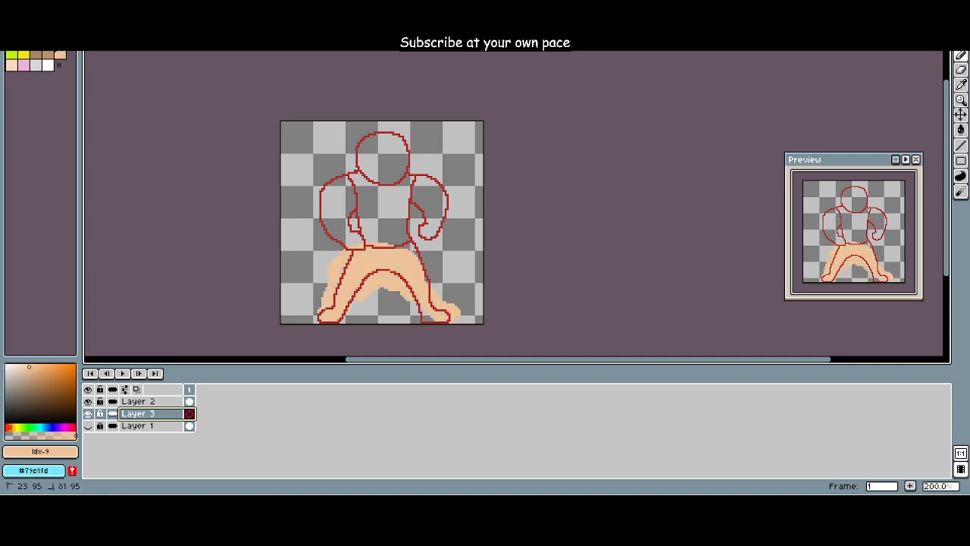
mouse_move(417, 256)
left_mouse_down()
mouse_move(360, 224)
mouse_move(337, 231)
mouse_move(330, 188)
mouse_move(340, 180)
mouse_move(340, 201)
mouse_move(359, 199)
mouse_move(367, 214)
mouse_move(391, 205)
mouse_move(374, 195)
mouse_move(391, 182)
mouse_move(379, 172)
mouse_move(413, 181)
mouse_move(423, 188)
mouse_move(415, 203)
mouse_move(441, 220)
left_mouse_up()
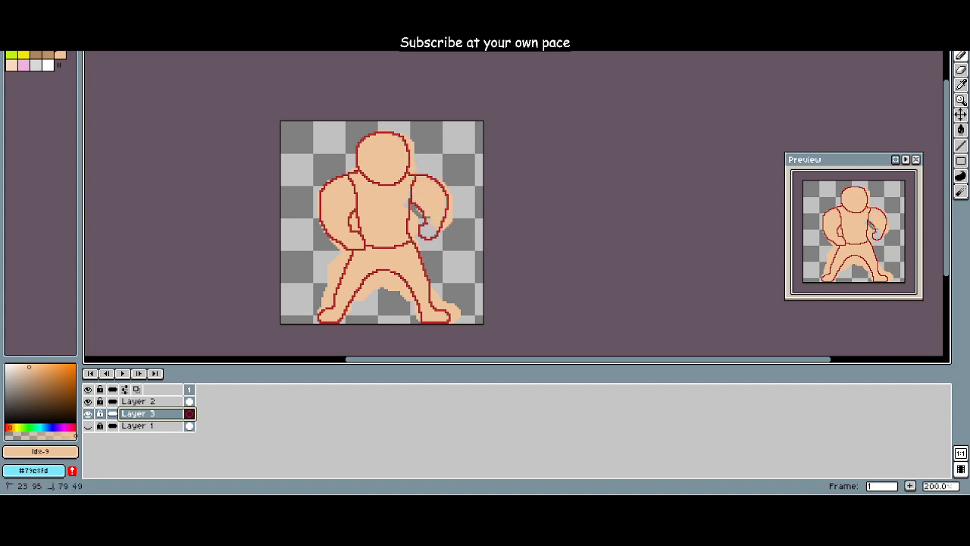
Step: Erase the skin tone from the open gap between the torso and the arm with the curled hand, and beside the adjoining hip
scroll(405, 216, "up", 5)
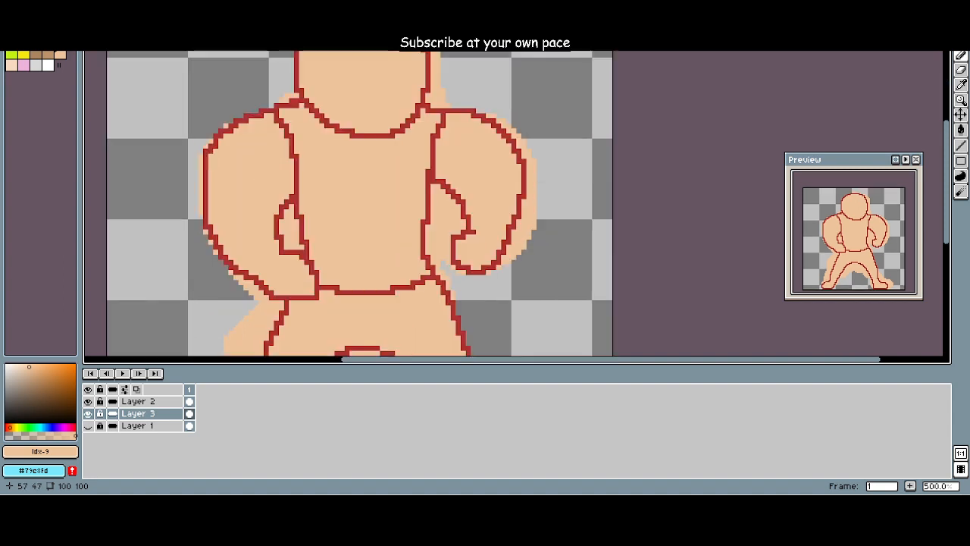
key("e")
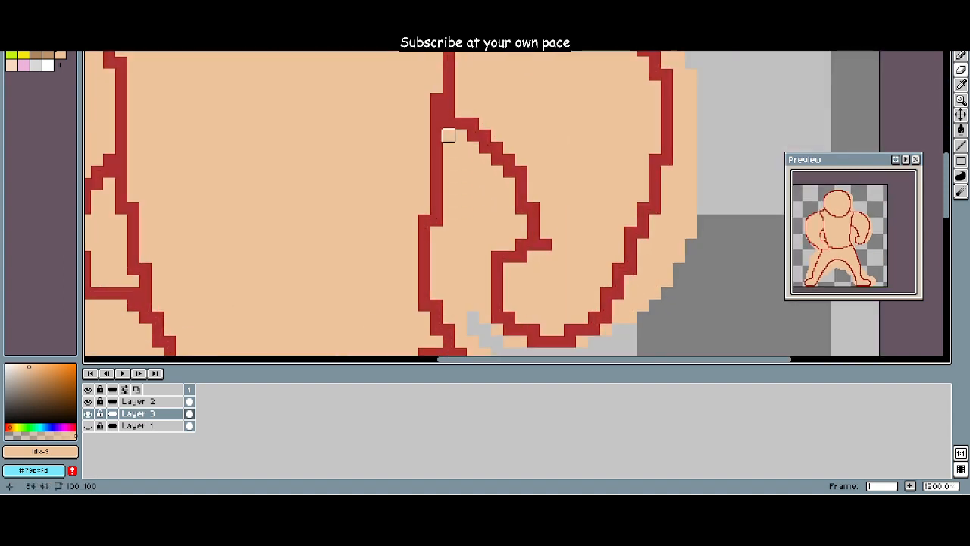
mouse_move(446, 134)
left_mouse_down()
mouse_move(485, 159)
mouse_move(460, 159)
mouse_move(460, 171)
mouse_move(460, 159)
mouse_move(449, 159)
mouse_move(448, 171)
mouse_move(485, 171)
mouse_move(497, 183)
mouse_move(485, 196)
mouse_move(461, 196)
mouse_move(460, 183)
mouse_move(485, 183)
mouse_move(448, 183)
mouse_move(460, 208)
mouse_move(448, 195)
mouse_move(448, 220)
mouse_move(484, 207)
mouse_move(508, 184)
mouse_move(508, 208)
mouse_move(485, 219)
mouse_move(521, 220)
mouse_move(496, 231)
mouse_move(448, 232)
mouse_move(436, 244)
mouse_move(509, 245)
mouse_move(460, 244)
mouse_move(436, 256)
mouse_move(484, 256)
mouse_move(436, 268)
mouse_move(485, 293)
mouse_move(436, 292)
mouse_move(435, 305)
mouse_move(472, 316)
left_mouse_up()
scroll(470, 307, "down", 3)
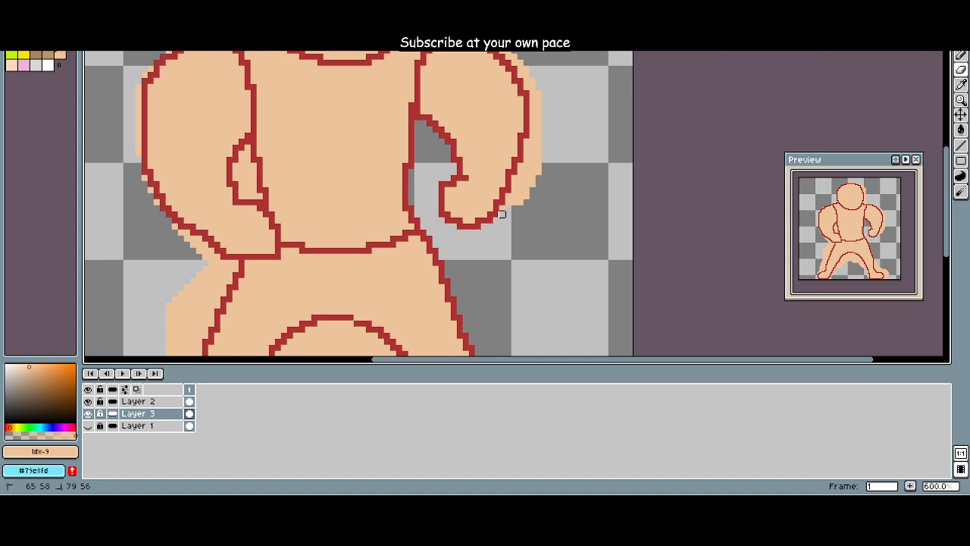
Step: Erase the skin-tone overspill along the outer edge of the curled-hand arm and over its shoulder
mouse_move(501, 215)
left_mouse_down()
mouse_move(532, 197)
mouse_move(508, 196)
mouse_move(526, 184)
mouse_move(507, 184)
mouse_move(526, 178)
mouse_move(526, 189)
mouse_move(515, 172)
mouse_move(538, 166)
mouse_move(532, 177)
mouse_move(520, 165)
mouse_move(513, 237)
left_mouse_up()
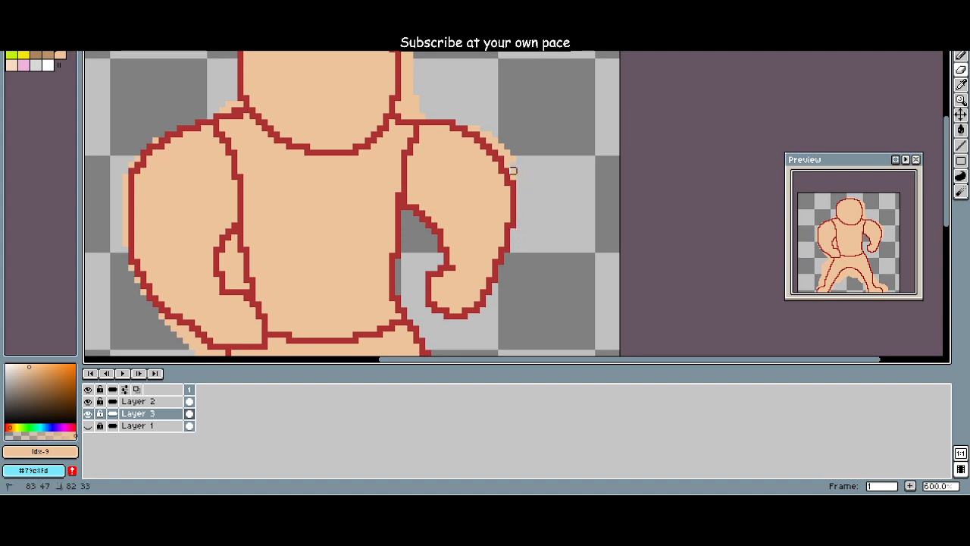
scroll(493, 145, "up", 1)
mouse_move(507, 146)
left_mouse_down()
mouse_move(473, 133)
mouse_move(488, 132)
mouse_move(520, 180)
left_mouse_up()
left_click_drag(520, 180, 589, 305)
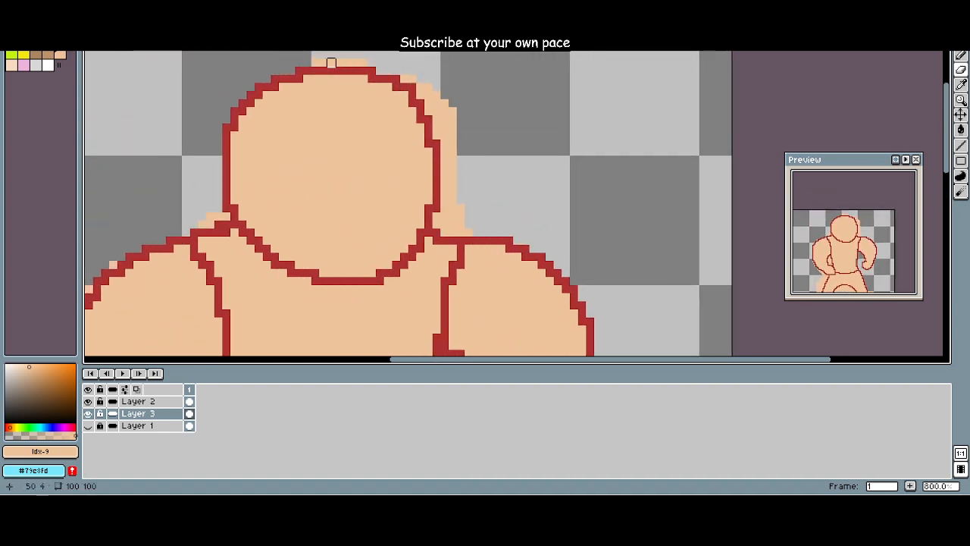
Step: Erase the skin-tone overspill around the head, beside the neck and along the outer edge of the hand-on-hip arm on Layer 3
mouse_move(315, 63)
left_mouse_down()
mouse_move(380, 62)
mouse_move(420, 78)
mouse_move(444, 102)
mouse_move(420, 102)
mouse_move(453, 119)
mouse_move(444, 127)
mouse_move(444, 111)
mouse_move(453, 127)
mouse_move(437, 135)
mouse_move(452, 151)
mouse_move(452, 183)
left_mouse_up()
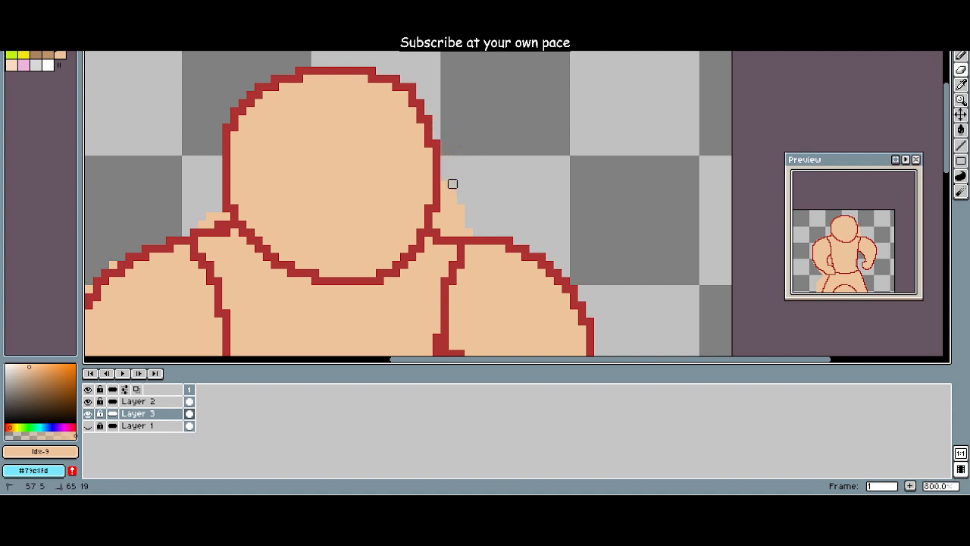
mouse_move(444, 216)
left_mouse_down()
mouse_move(460, 232)
mouse_move(444, 231)
mouse_move(453, 207)
mouse_move(544, 168)
left_mouse_up()
left_click_drag(317, 184, 301, 176)
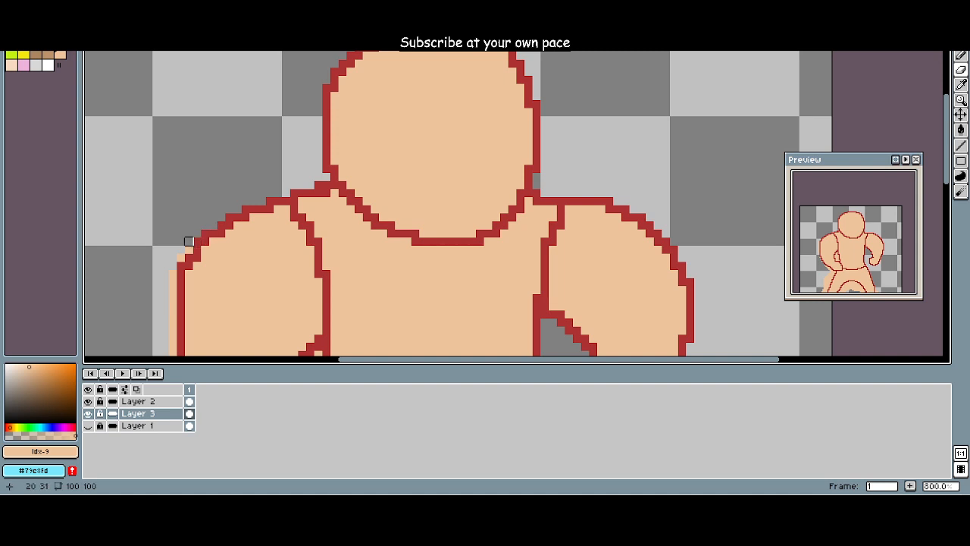
mouse_move(171, 255)
left_mouse_down()
mouse_move(198, 192)
mouse_move(228, 158)
mouse_move(228, 259)
left_mouse_up()
Step: Erase the skin-tone overspill along the outside of the leg and foot below the hand-on-hip arm
scroll(229, 170, "down", 1)
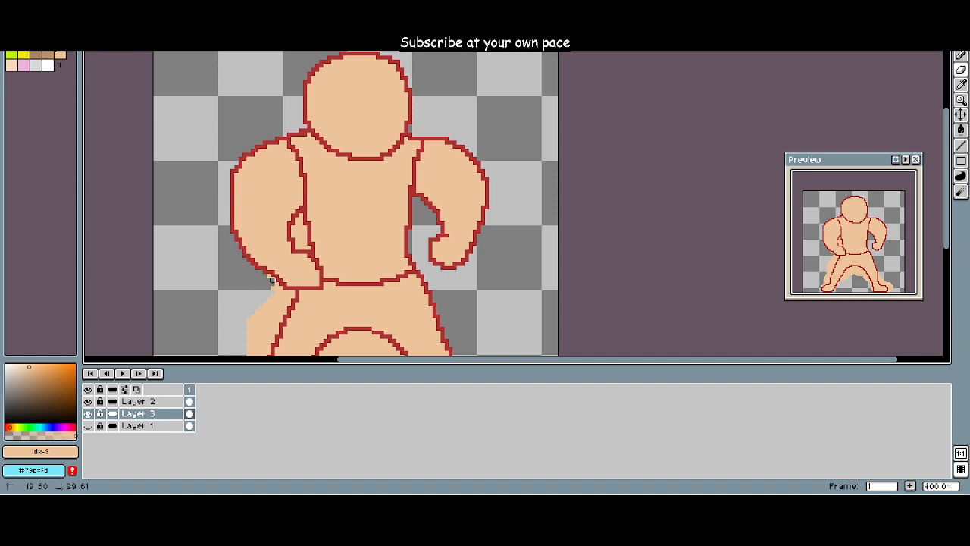
mouse_move(280, 288)
left_mouse_down()
mouse_move(341, 175)
mouse_move(356, 196)
left_mouse_up()
scroll(273, 288, "up", 1)
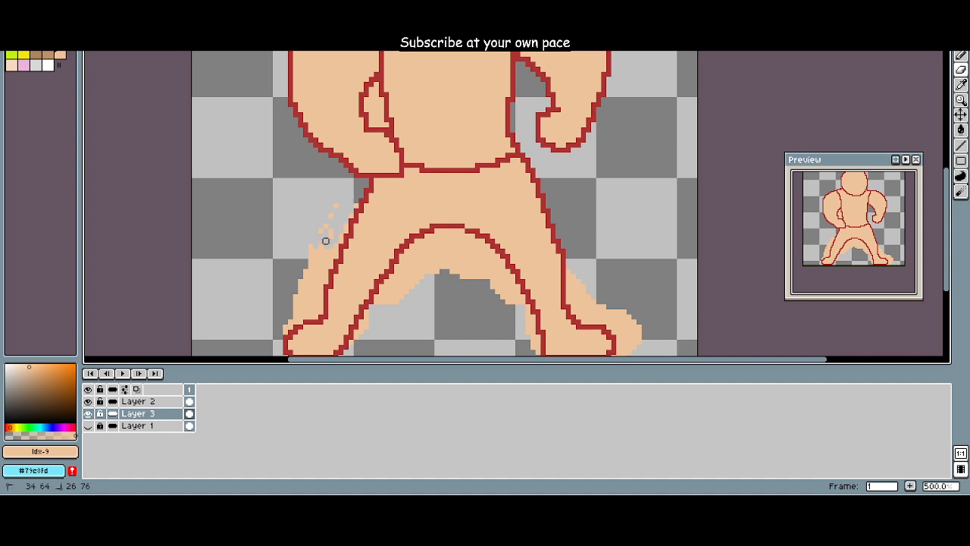
key("ctrl")
mouse_move(338, 228)
left_mouse_down()
mouse_move(308, 258)
mouse_move(338, 238)
mouse_move(308, 268)
left_mouse_up()
scroll(327, 189, "up", 3)
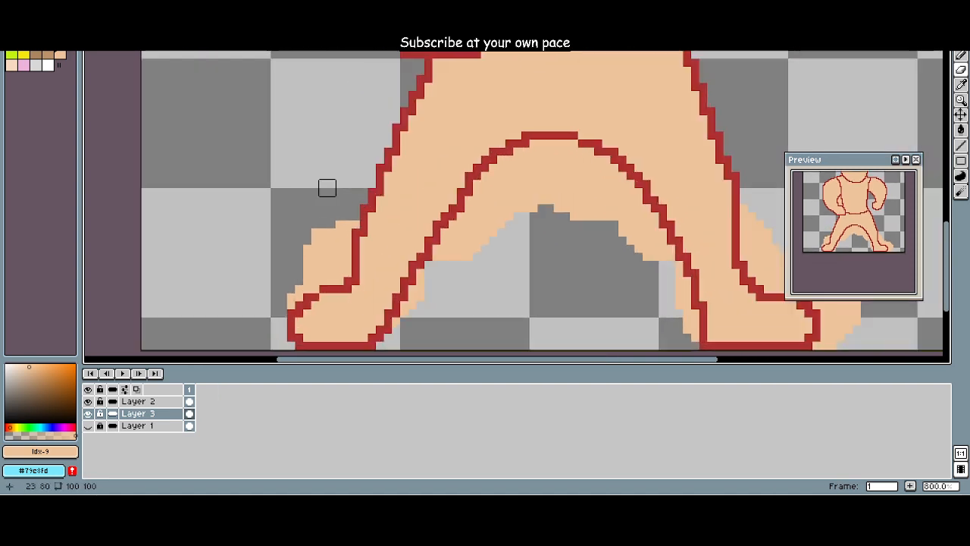
mouse_move(327, 219)
left_mouse_down()
mouse_move(286, 300)
mouse_move(303, 275)
mouse_move(318, 276)
mouse_move(310, 285)
mouse_move(311, 269)
mouse_move(328, 276)
mouse_move(343, 269)
mouse_move(335, 244)
left_mouse_up()
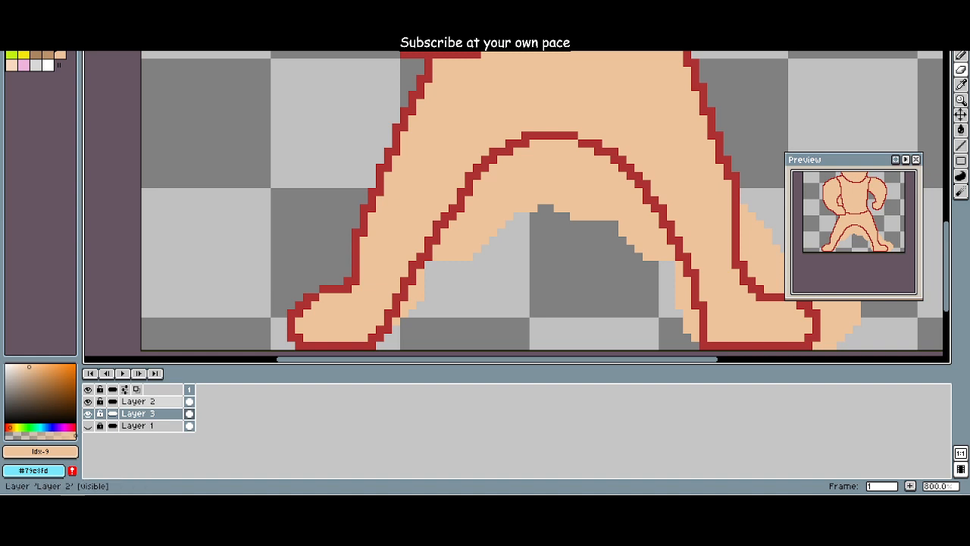
Step: Sample the red outline colour on Layer 2 and touch up the outline on the foot below the hand-on-hip arm
left_click(138, 401)
left_click(960, 85)
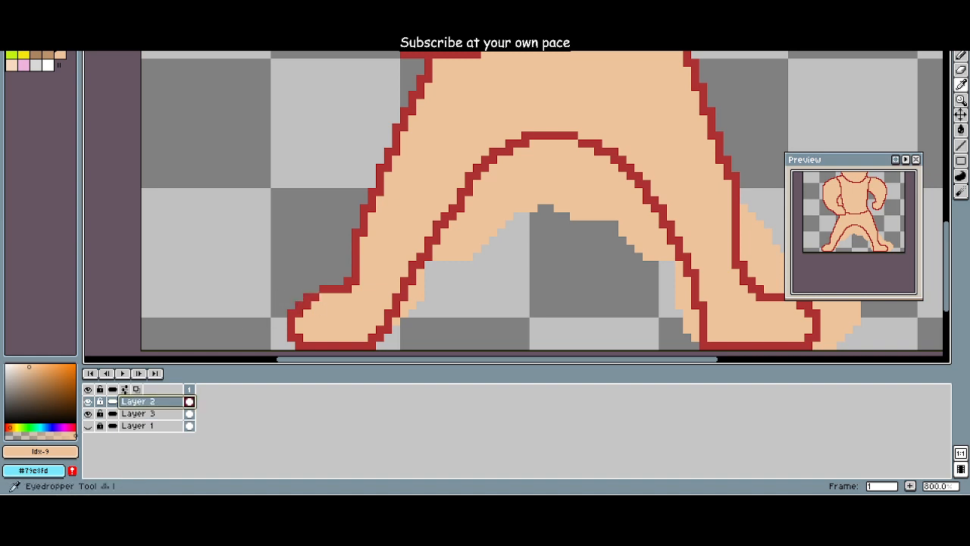
left_click(317, 293)
key("b")
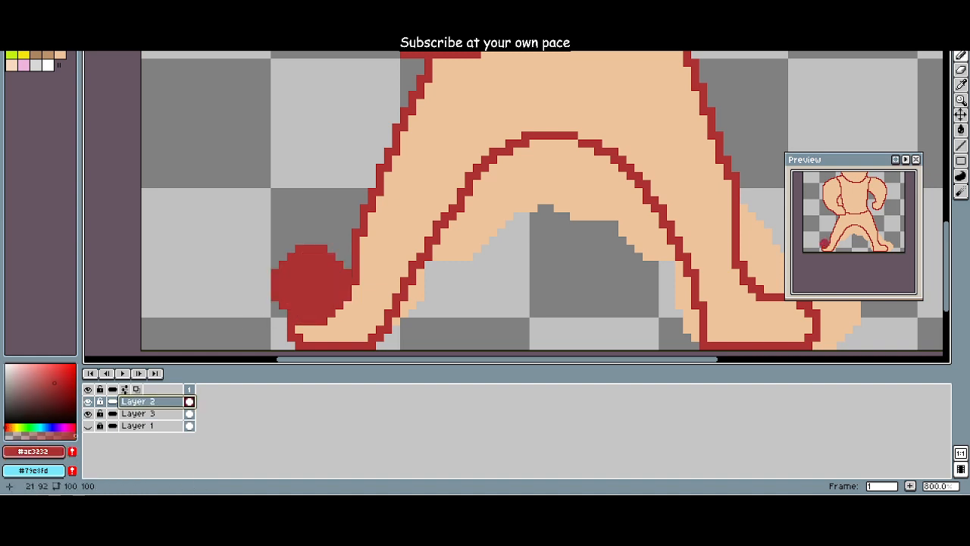
left_click(307, 291)
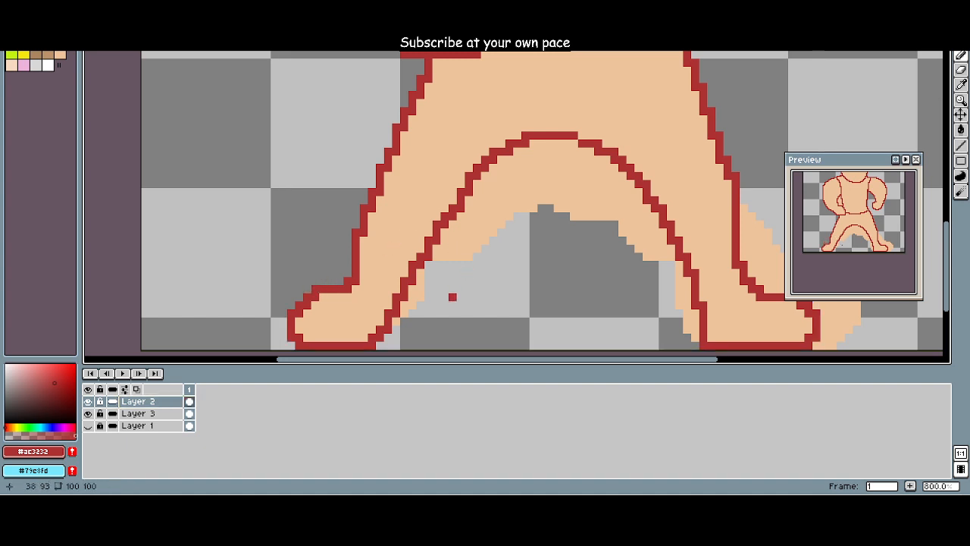
Step: Recolour the figure's red outline on Layer 2 to black with the Paint Bucket
scroll(435, 289, "down", 3)
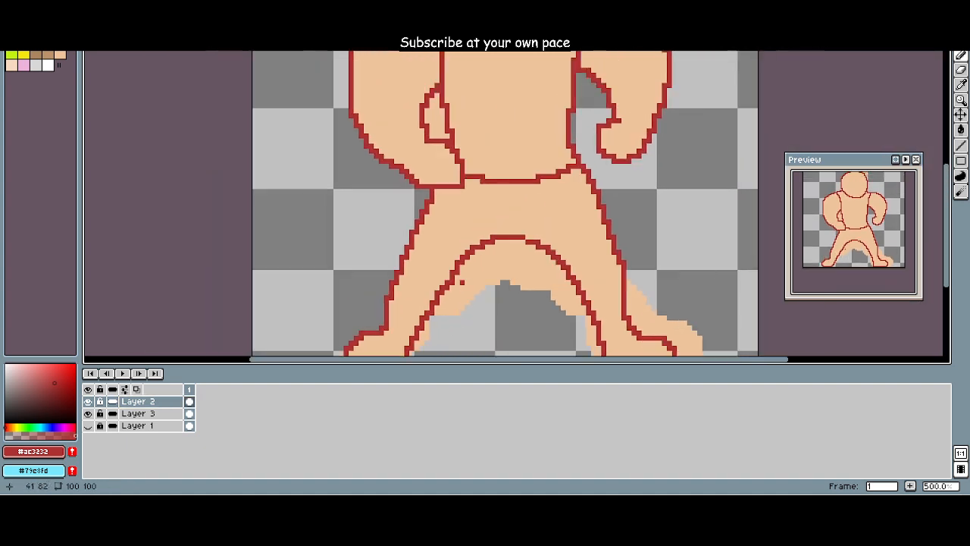
left_click_drag(470, 278, 477, 315)
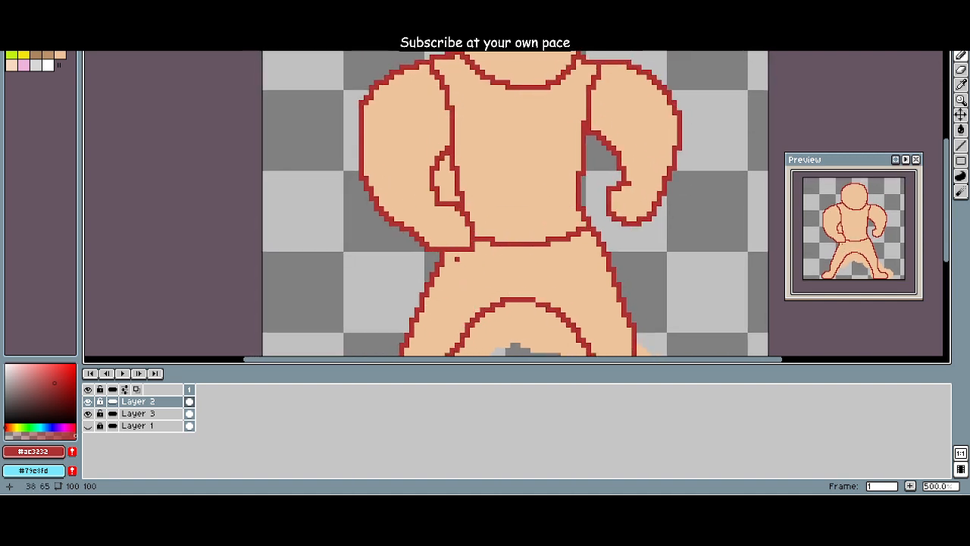
scroll(449, 242, "down", 2)
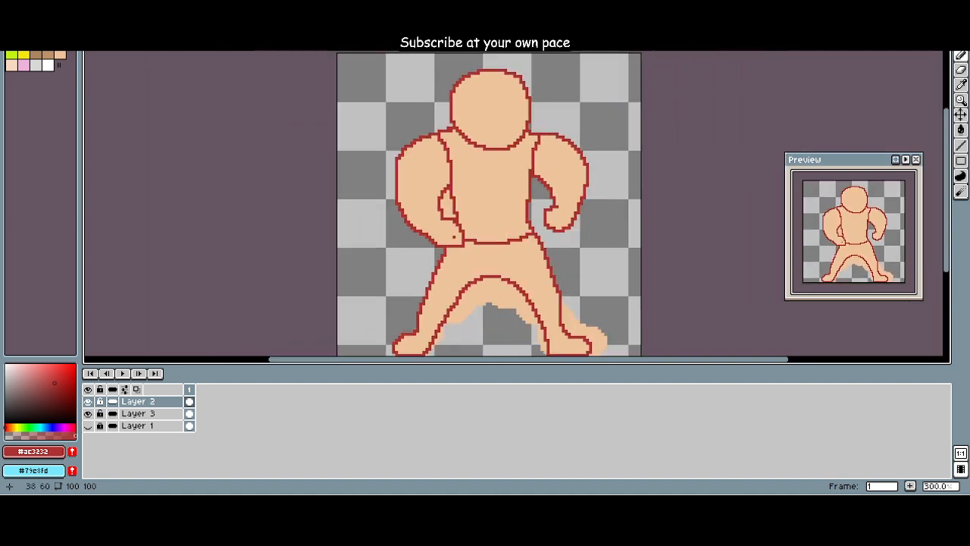
left_click(41, 107)
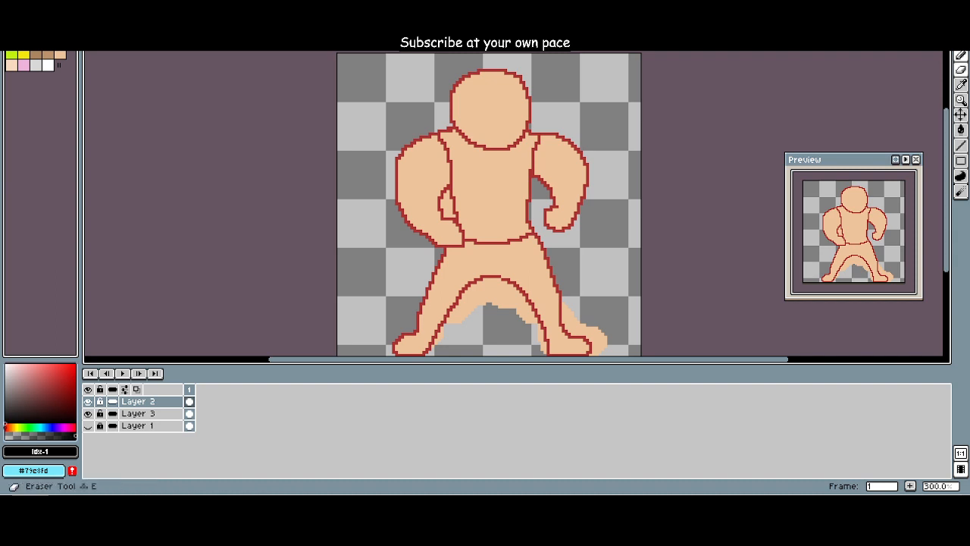
left_click(960, 129)
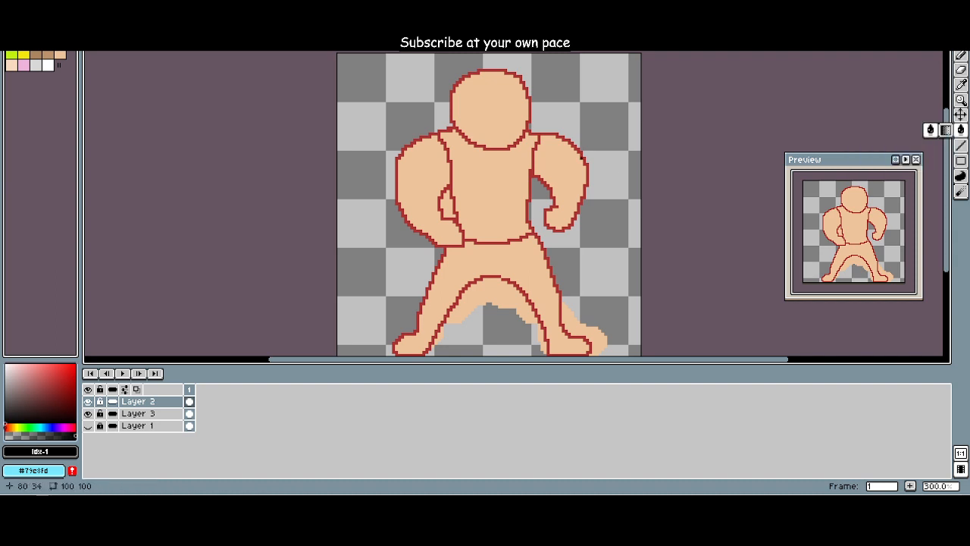
left_click(529, 113)
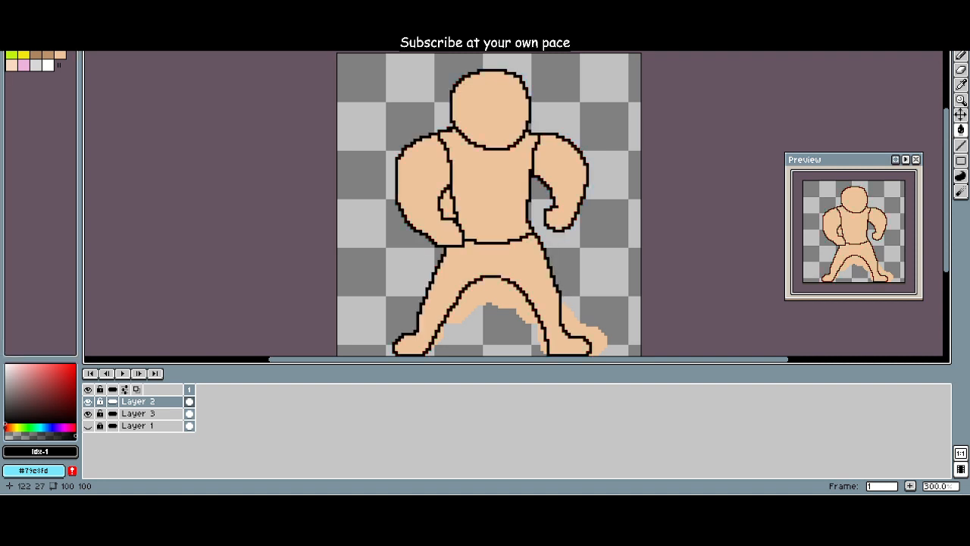
Step: Erase the skin tone from the small gap between the hand-on-hip arm and the waist on Layer 3
left_click(960, 69)
scroll(450, 209, "up", 2)
scroll(450, 209, "up", 1)
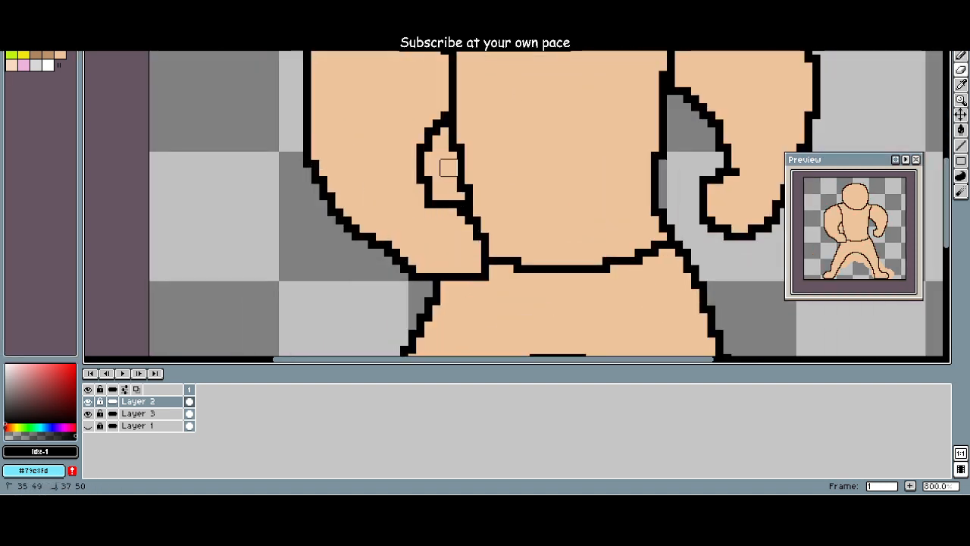
left_click(138, 413)
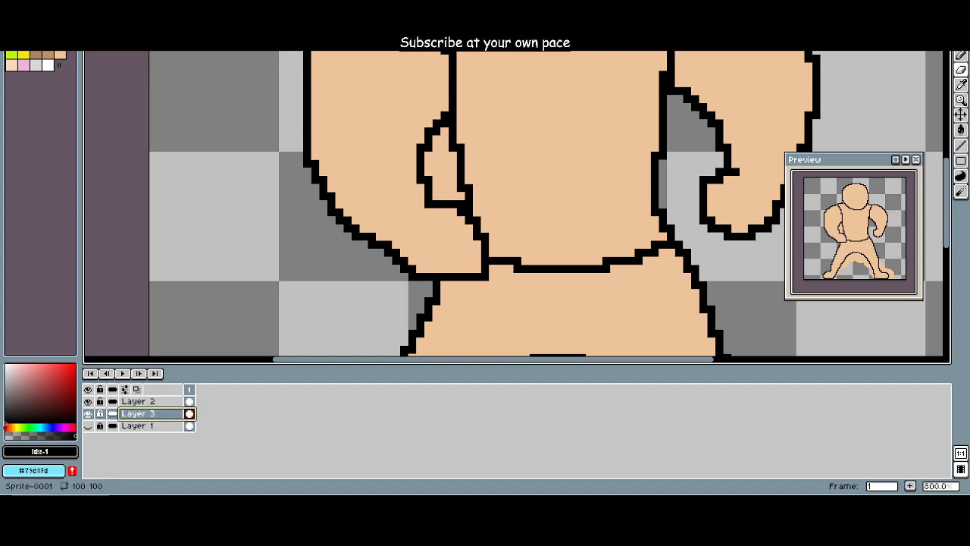
left_click(436, 164)
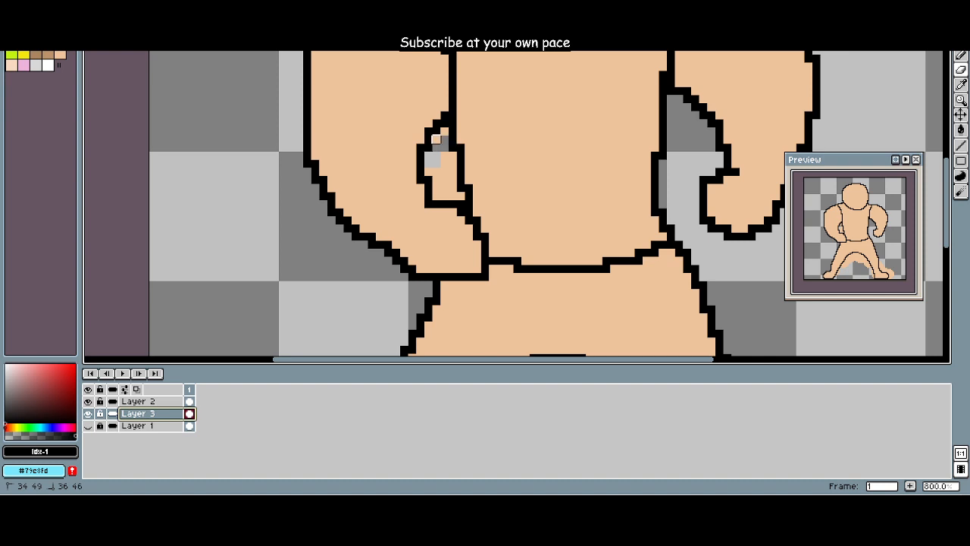
mouse_move(436, 138)
left_mouse_down()
mouse_move(444, 148)
mouse_move(435, 171)
mouse_move(454, 196)
mouse_move(446, 187)
left_mouse_up()
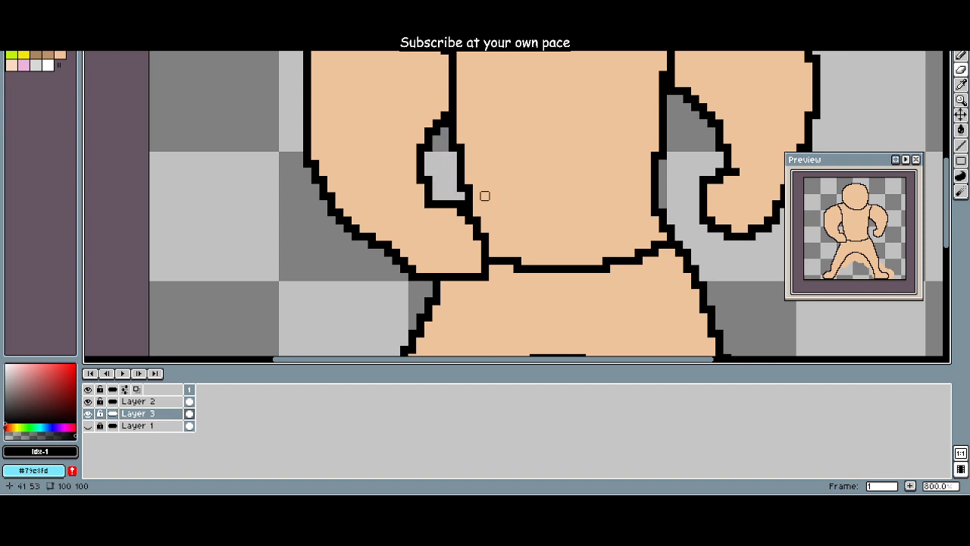
Step: Erase the skin-tone overspill between the legs and along the outside of the leg and foot below the curled-hand arm
left_click_drag(509, 204, 396, 142)
scroll(465, 195, "down", 2)
scroll(392, 288, "up", 2)
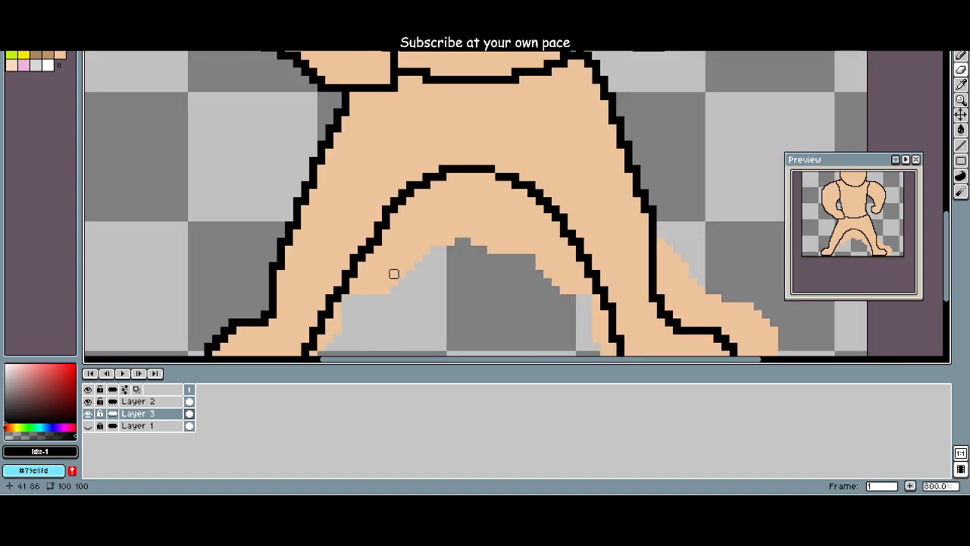
mouse_move(392, 272)
left_mouse_down()
mouse_move(467, 284)
mouse_move(471, 296)
mouse_move(488, 258)
mouse_move(541, 278)
mouse_move(552, 249)
mouse_move(511, 243)
mouse_move(616, 233)
mouse_move(671, 325)
mouse_move(424, 334)
mouse_move(438, 318)
mouse_move(377, 219)
mouse_move(296, 266)
left_mouse_up()
scroll(470, 282, "up", 4)
mouse_move(635, 185)
left_mouse_down()
mouse_move(618, 208)
mouse_move(674, 249)
mouse_move(626, 232)
mouse_move(674, 250)
mouse_move(707, 281)
mouse_move(670, 344)
left_mouse_up()
left_click(521, 315)
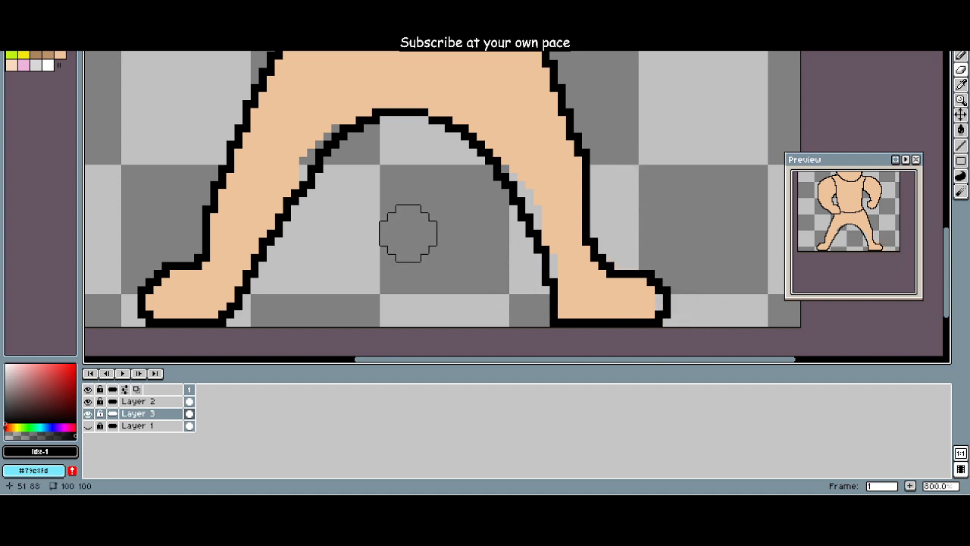
Step: Repaint the over-erased patches along the inner edges of both legs and in the foot with the skin tone on Layer 3
left_click(60, 56)
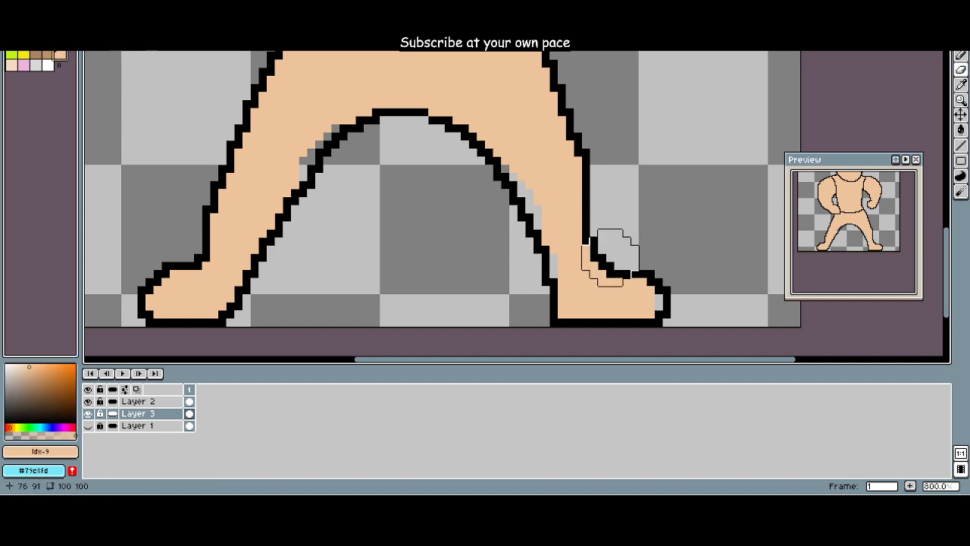
key("v")
key("b")
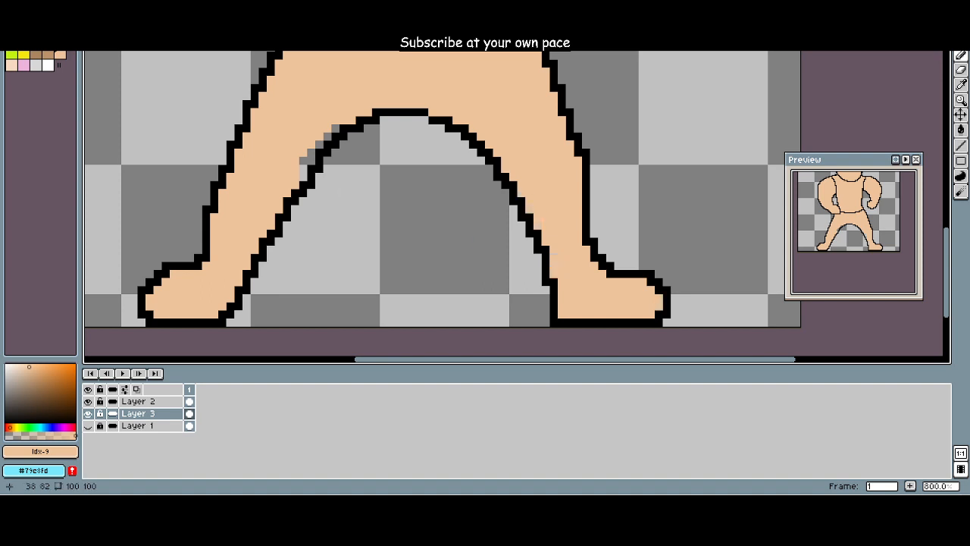
mouse_move(307, 159)
left_mouse_down()
mouse_move(331, 134)
mouse_move(348, 222)
mouse_move(385, 266)
left_mouse_up()
scroll(351, 217, "down", 6)
scroll(350, 215, "up", 1)
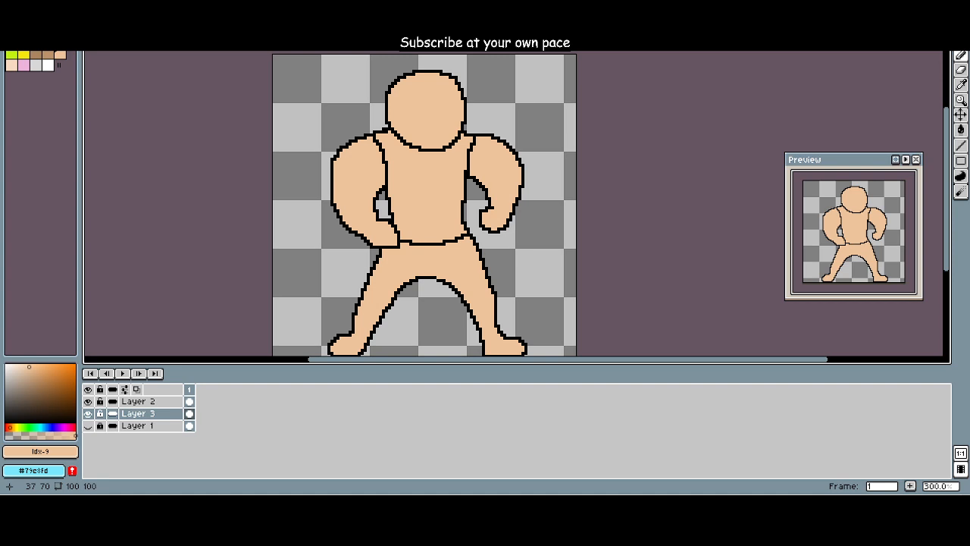
Step: Add a new layer to the New Dad (First Draft).png portrait and choose black as the drawing colour
left_click(227, 11)
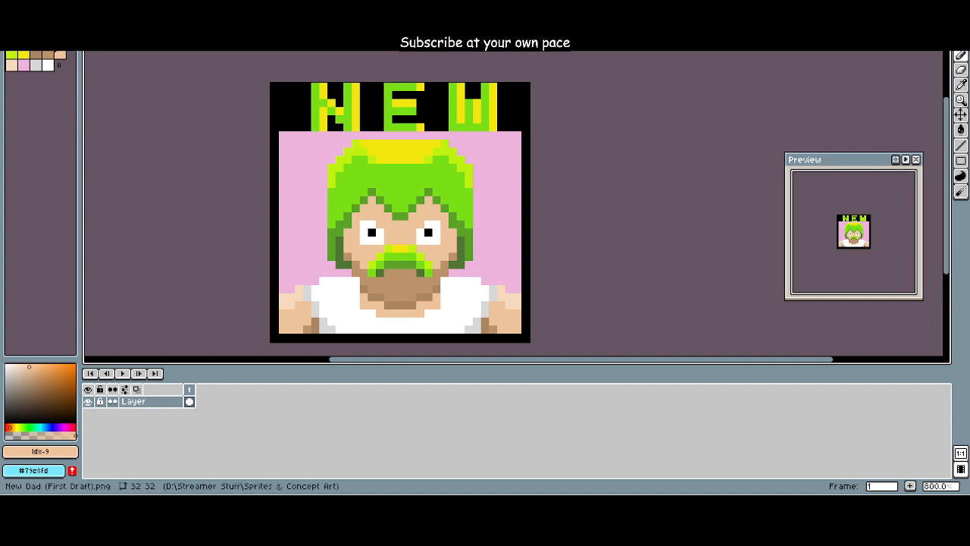
left_click(92, 6)
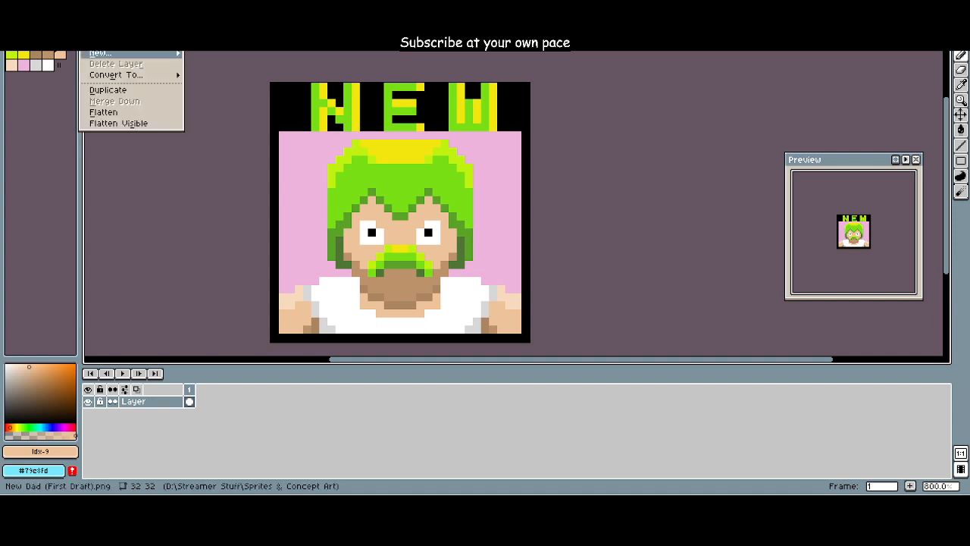
mouse_move(121, 54)
left_click(218, 52)
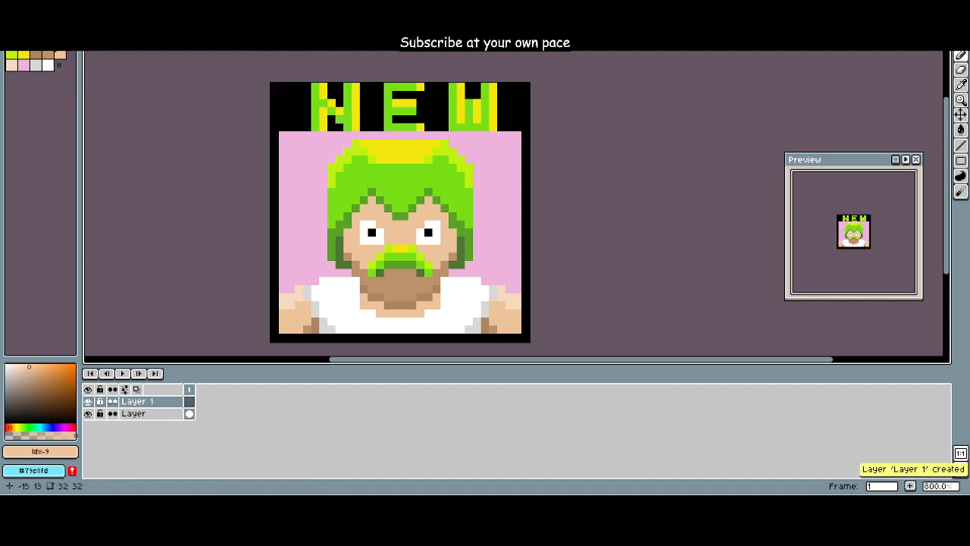
left_click(23, 43)
Step: Try outlining one of the portrait's eyes in black on the new layer, and undo the strokes
scroll(330, 231, "up", 4)
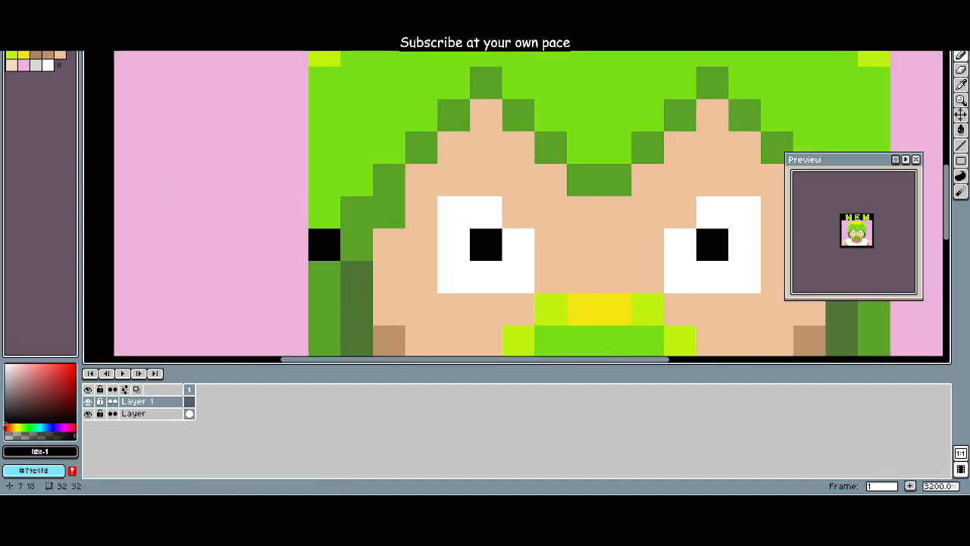
mouse_move(421, 212)
left_mouse_down()
mouse_move(422, 278)
mouse_move(486, 309)
mouse_move(550, 277)
mouse_move(550, 244)
mouse_move(518, 212)
mouse_move(453, 180)
mouse_move(421, 180)
left_mouse_up()
key("ctrl+z")
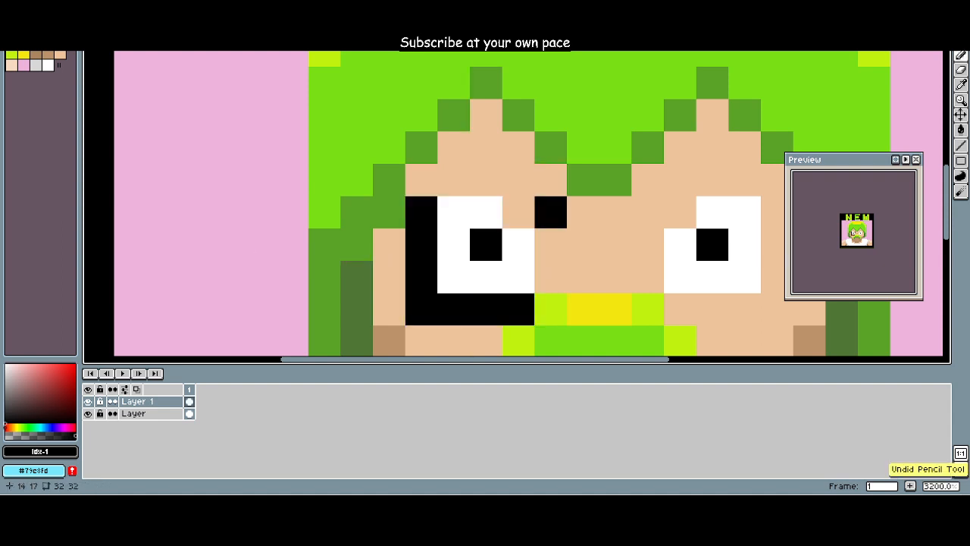
mouse_move(519, 212)
left_mouse_down()
mouse_move(550, 212)
mouse_move(550, 277)
left_mouse_up()
left_click_drag(485, 180, 421, 179)
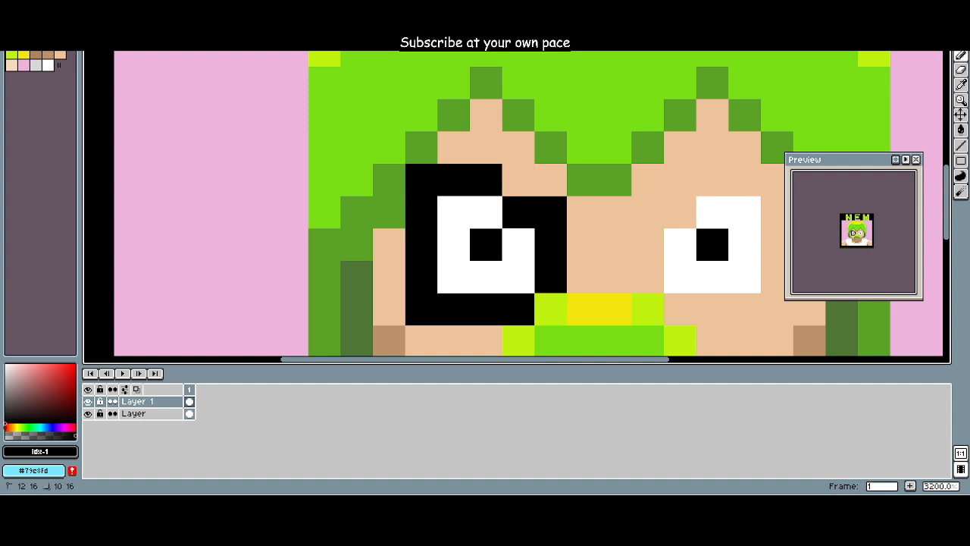
scroll(475, 239, "down", 4)
left_click_drag(527, 241, 443, 233)
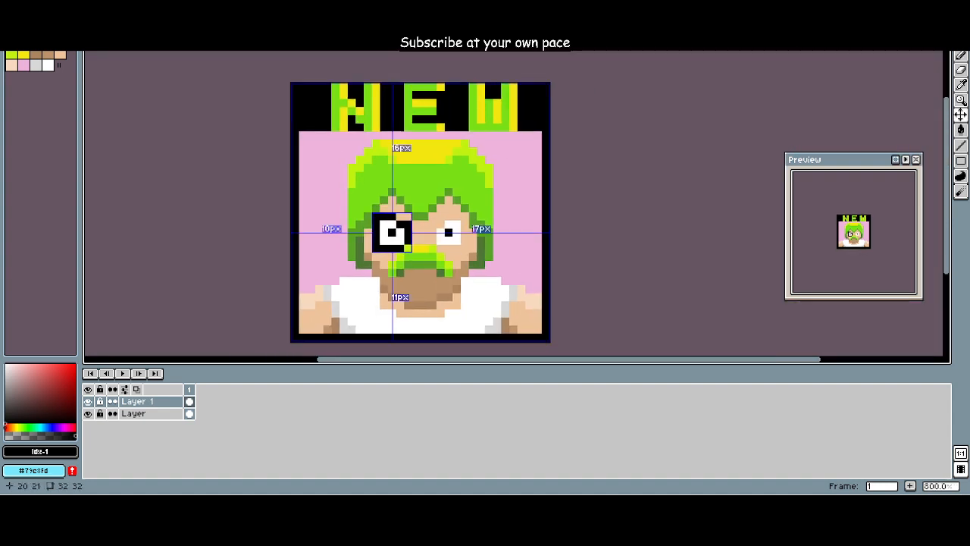
key("ctrl+z")
key("ctrl+z")
key("ctrl+z")
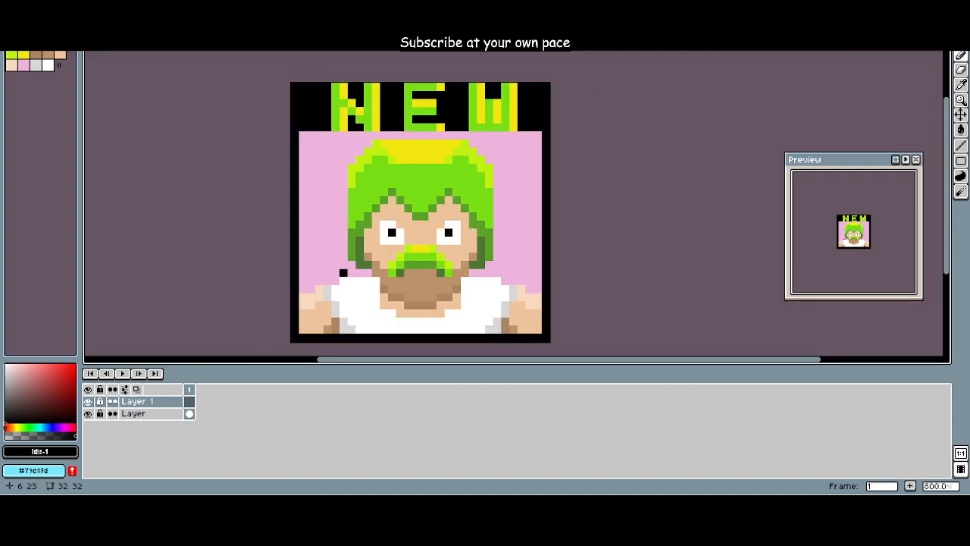
Step: Outline the portrait's shoulders and the outside of the green hair in black on Layer 1
mouse_move(368, 272)
left_mouse_down()
mouse_move(300, 289)
mouse_move(344, 264)
mouse_move(351, 167)
left_mouse_up()
key("ctrl+z")
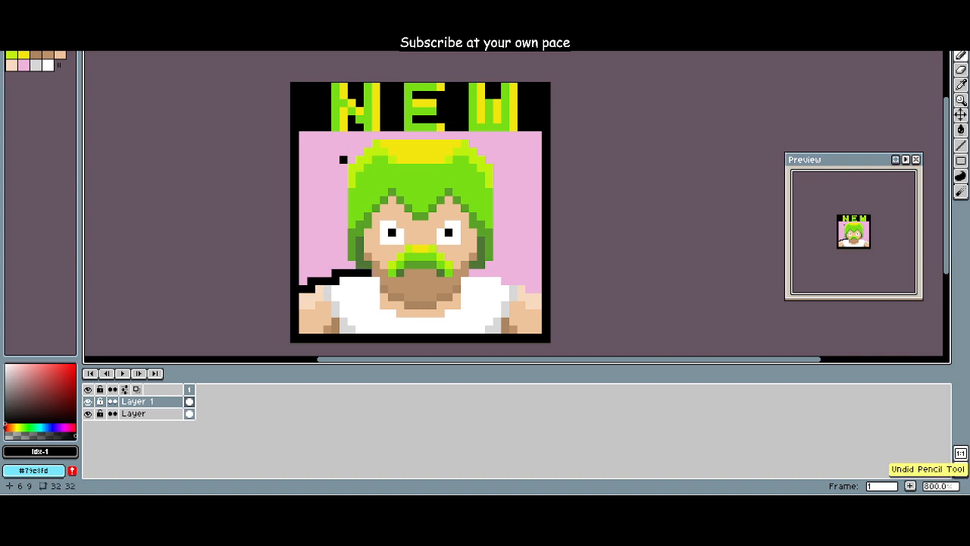
left_click_drag(344, 174, 344, 269)
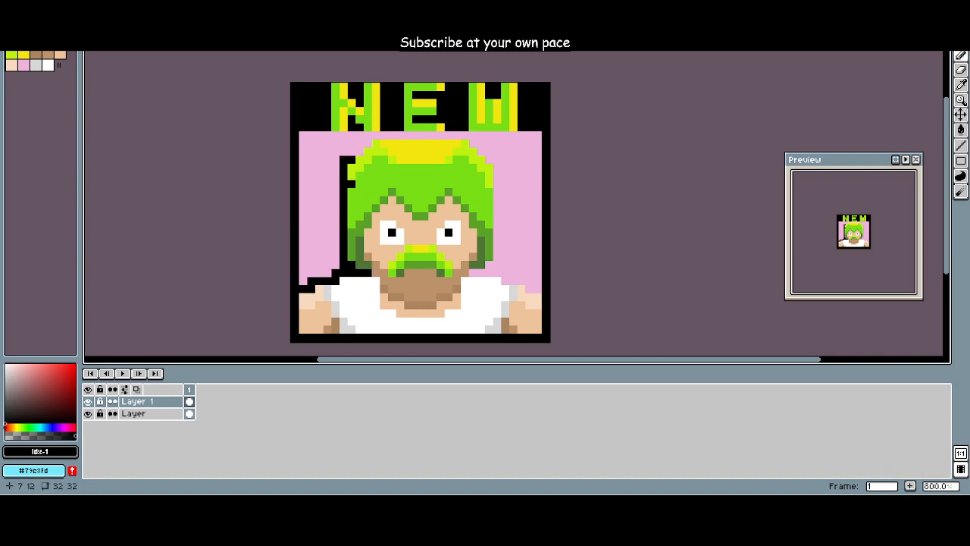
mouse_move(351, 151)
left_mouse_down()
mouse_move(379, 134)
mouse_move(472, 135)
left_mouse_up()
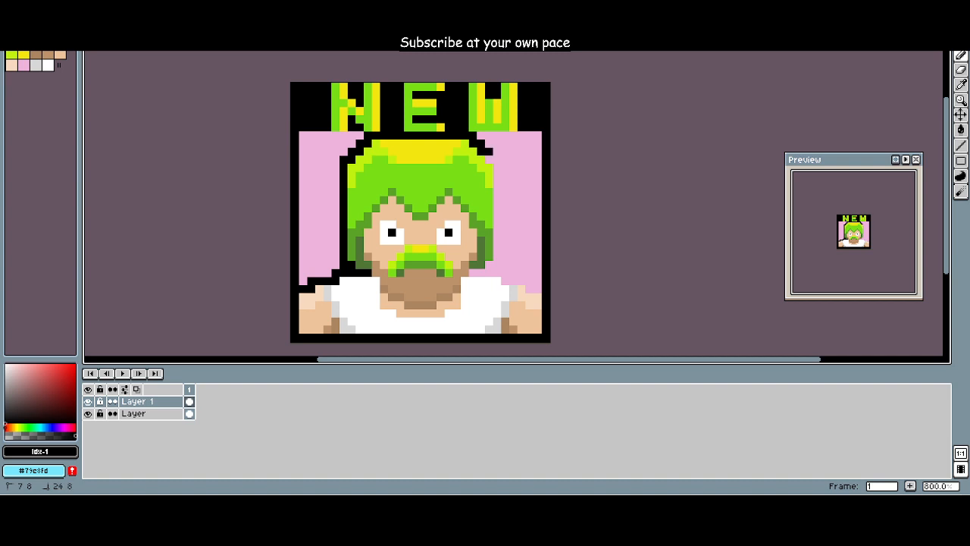
left_click_drag(497, 164, 497, 253)
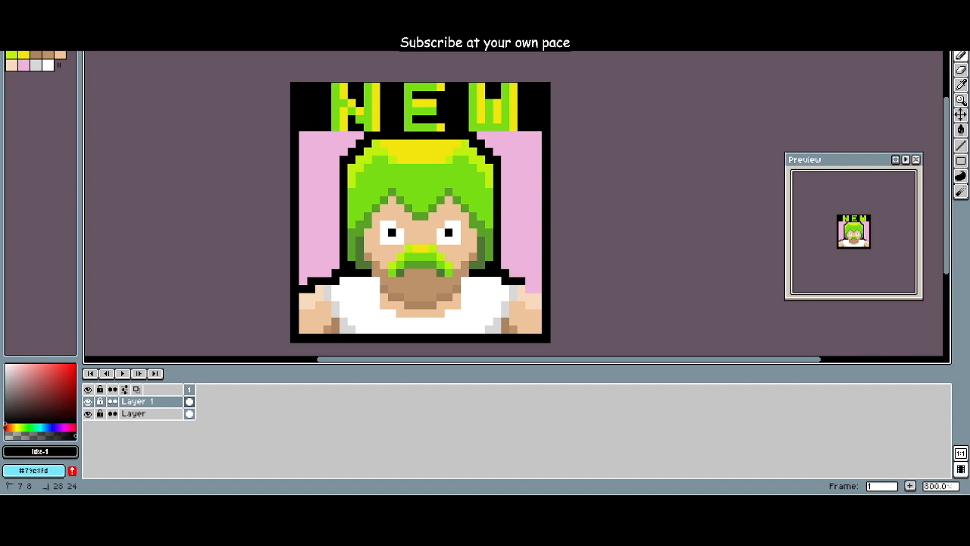
key("minus")
key("minus")
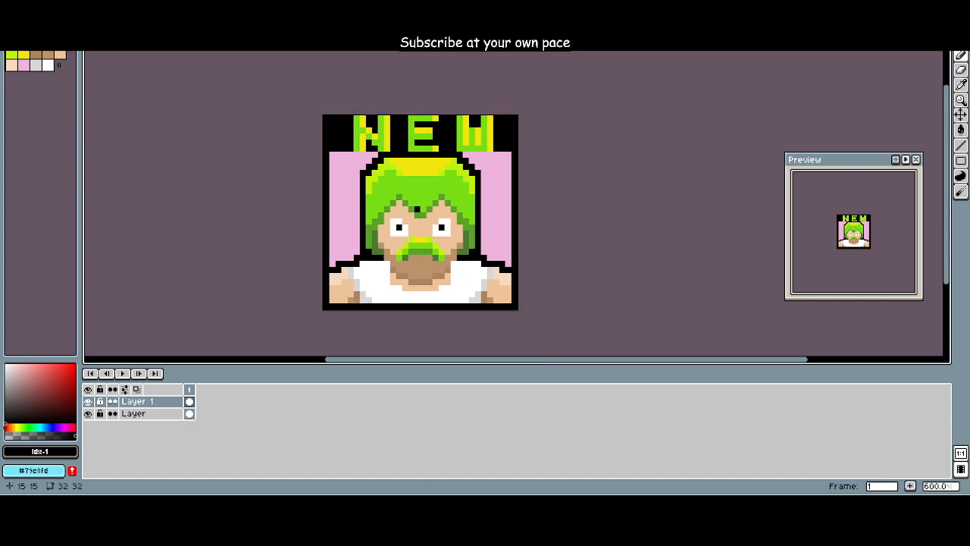
Step: Outline the portrait's jaw and shirt neckline in black, from one side of the neck to the other
scroll(475, 253, "up", 6)
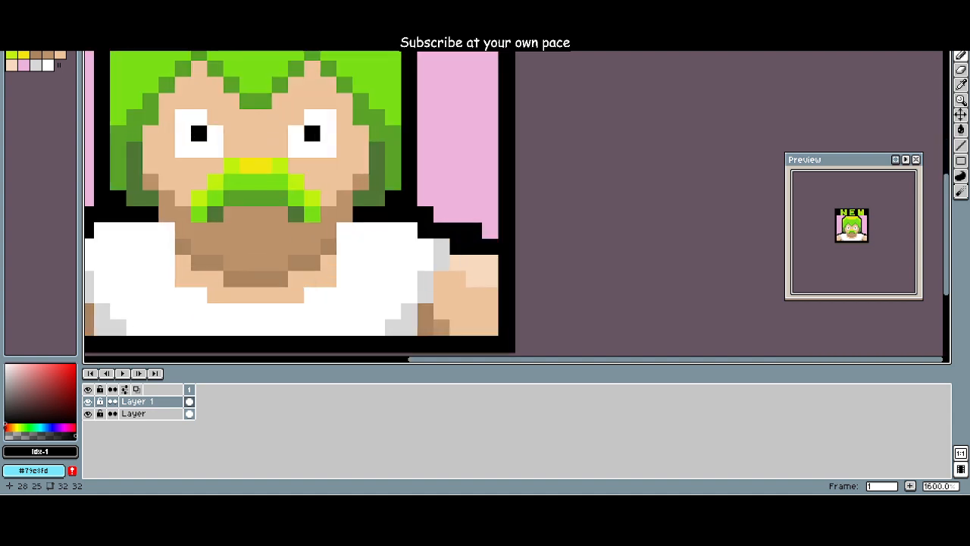
scroll(360, 219, "down", 4)
scroll(298, 232, "up", 4)
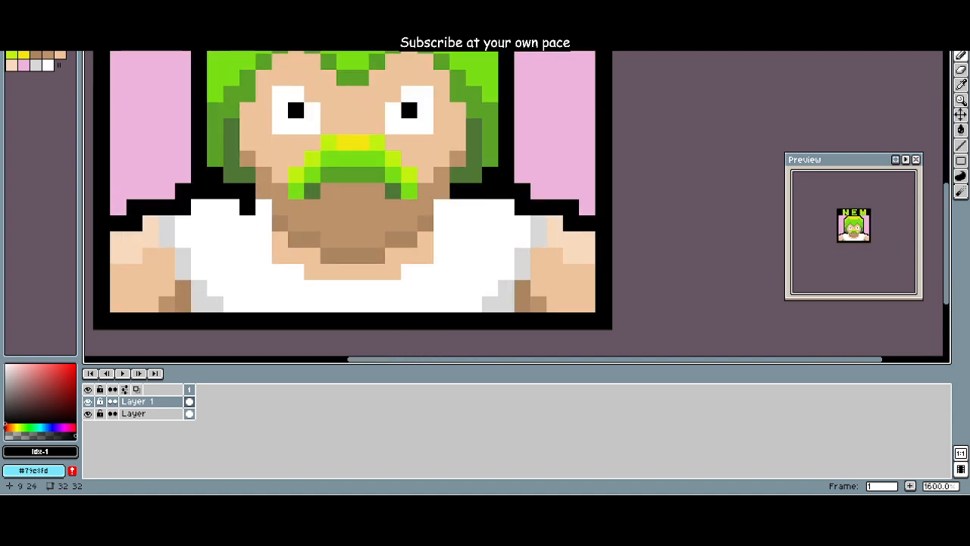
mouse_move(264, 207)
left_mouse_down()
mouse_move(264, 238)
mouse_move(248, 206)
mouse_move(279, 238)
mouse_move(279, 254)
mouse_move(313, 272)
mouse_move(392, 271)
mouse_move(400, 257)
mouse_move(424, 257)
mouse_move(442, 239)
mouse_move(459, 207)
left_mouse_up()
left_click(247, 207)
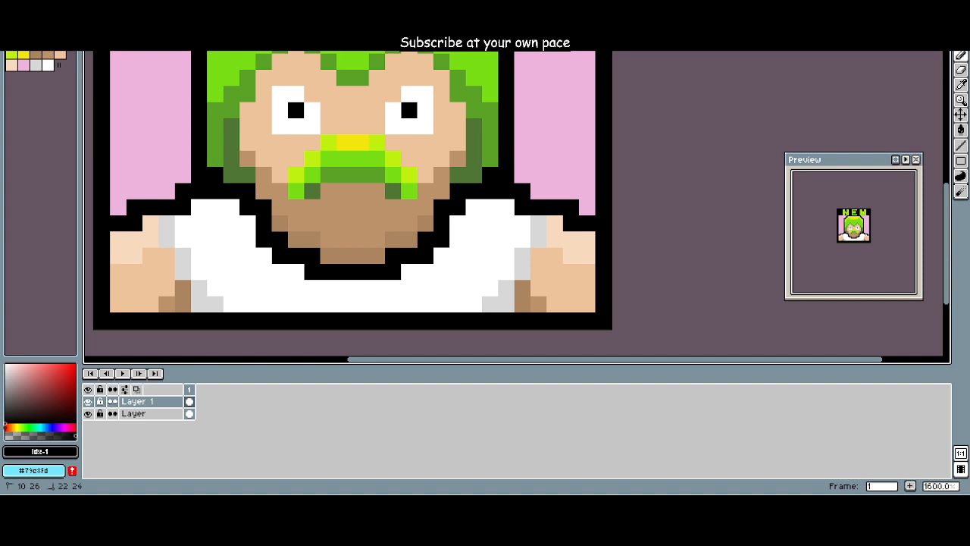
left_click(393, 239)
Step: Outline both shirt sleeve edges in black where the white shirt meets the portrait's arms
scroll(392, 240, "down", 4)
mouse_move(305, 241)
left_mouse_down()
mouse_move(326, 275)
mouse_move(326, 244)
mouse_move(364, 241)
mouse_move(396, 306)
left_mouse_up()
scroll(326, 244, "up", 4)
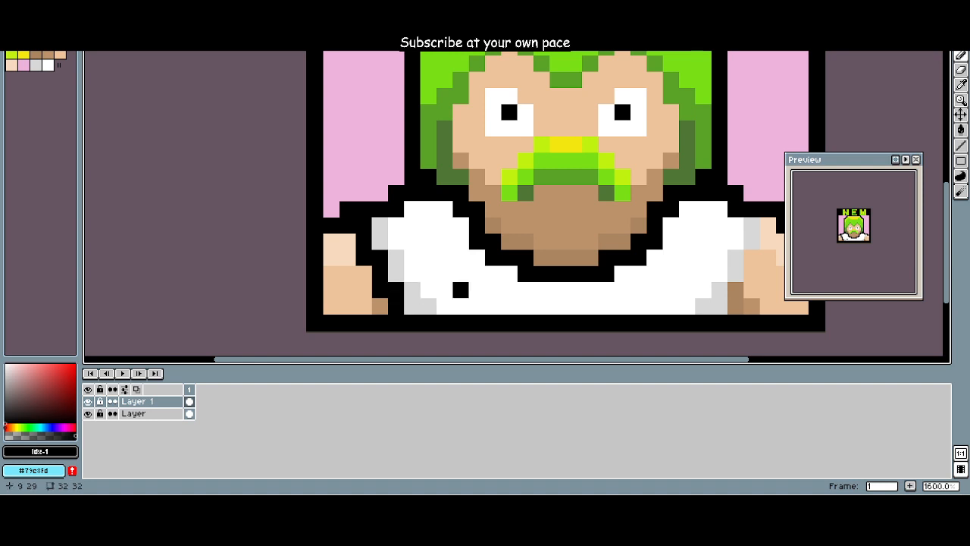
mouse_move(767, 225)
left_mouse_down()
mouse_move(751, 257)
mouse_move(751, 290)
mouse_move(735, 306)
left_mouse_up()
key("ctrl+s")
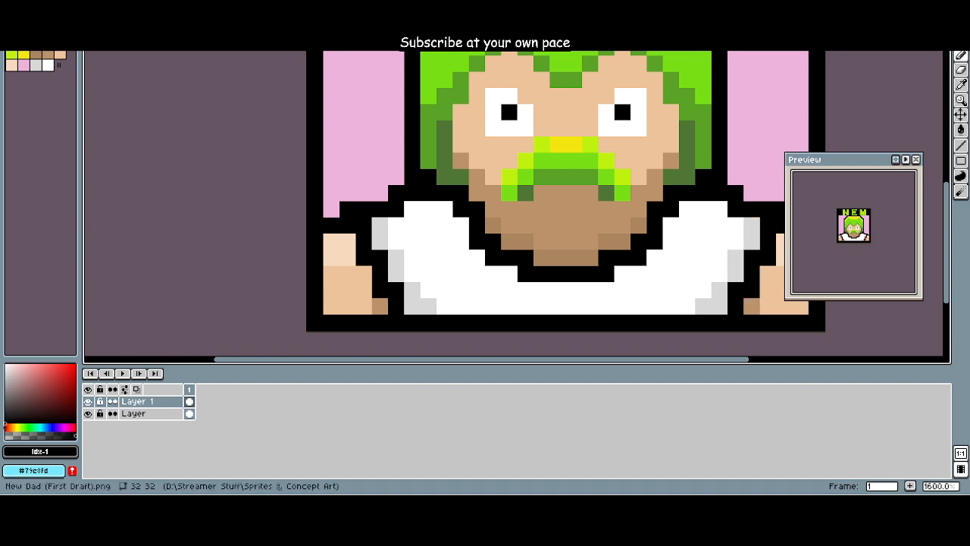
mouse_move(822, 234)
left_mouse_down()
mouse_move(819, 268)
mouse_move(838, 255)
left_mouse_up()
scroll(819, 268, "down", 2)
scroll(613, 218, "down", 2)
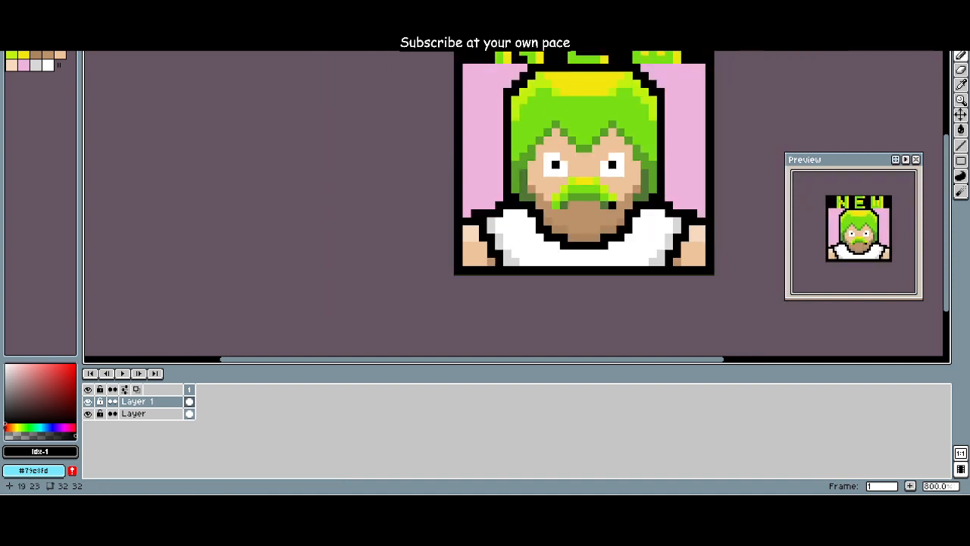
Step: Try outlining both of the portrait's eyes in black, and undo the strokes
mouse_move(612, 211)
left_mouse_down()
mouse_move(575, 251)
mouse_move(601, 278)
mouse_move(579, 288)
left_mouse_up()
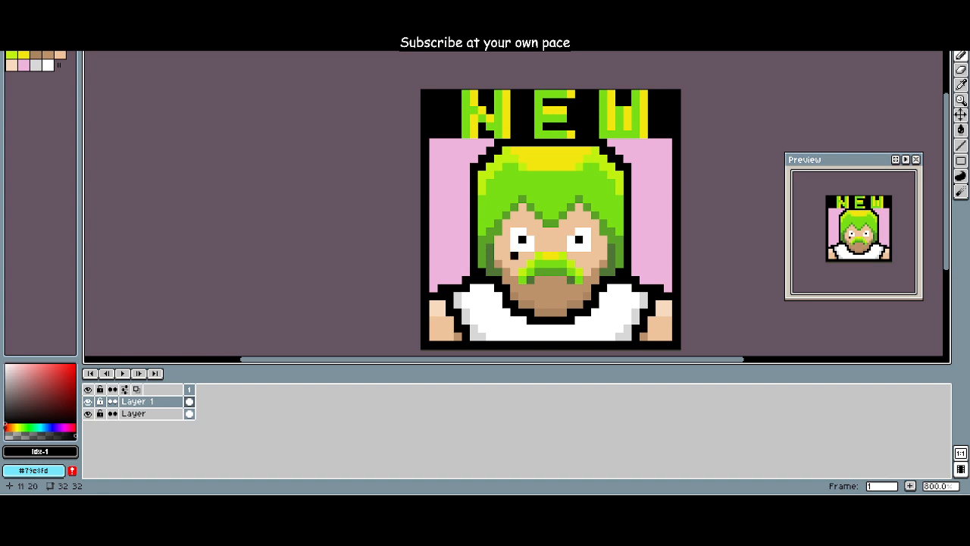
mouse_move(525, 256)
left_mouse_down()
mouse_move(506, 256)
mouse_move(523, 223)
mouse_move(539, 256)
mouse_move(587, 256)
mouse_move(596, 239)
left_mouse_up()
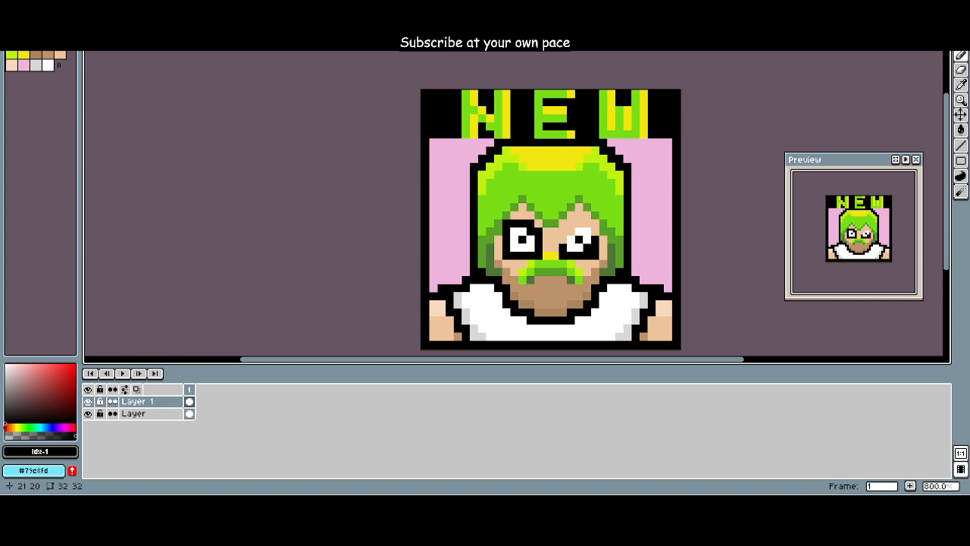
key("ctrl+z")
key("ctrl+z")
key("ctrl+z")
key("ctrl+z")
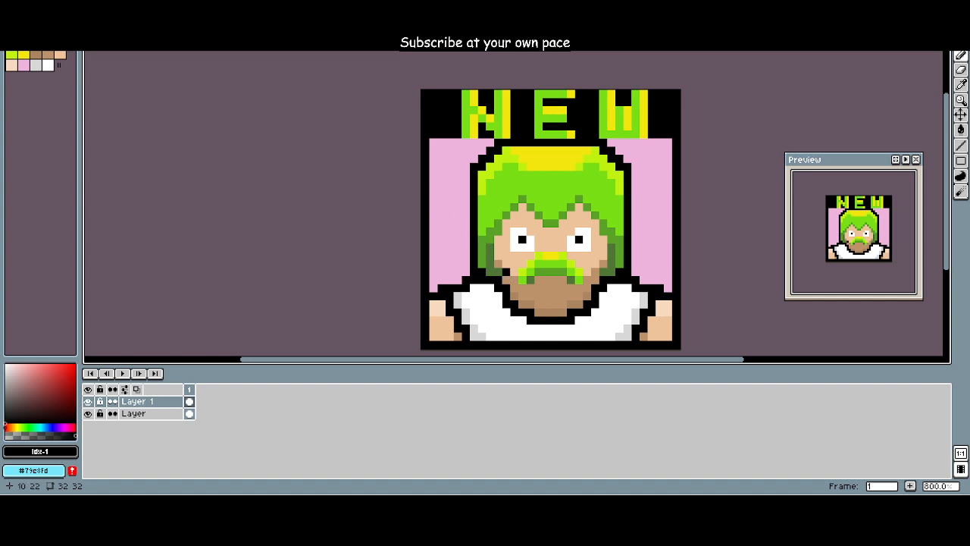
Step: Try outlining the portrait's face along the hairline and beside the moustache in black, and undo the strokes
mouse_move(507, 279)
left_mouse_down()
mouse_move(507, 240)
mouse_move(522, 207)
left_mouse_up()
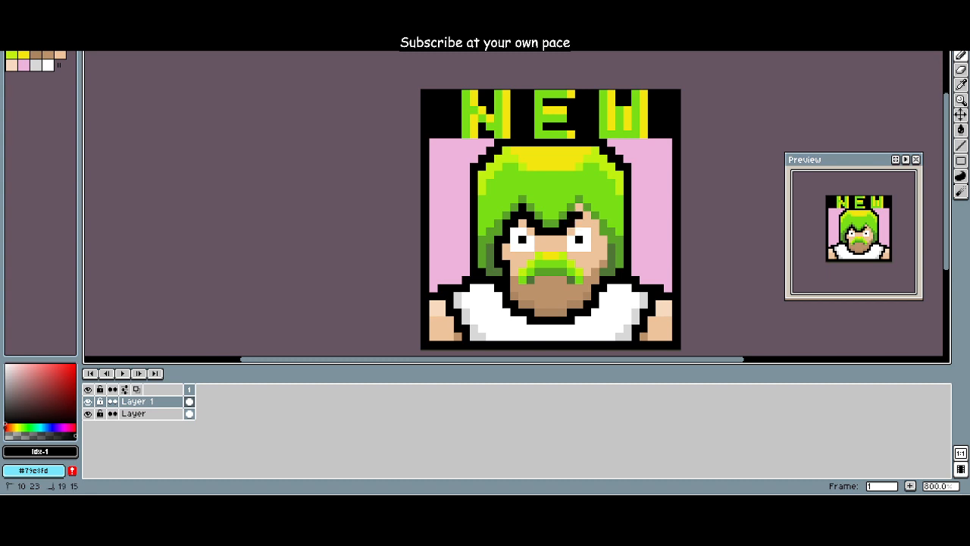
mouse_move(579, 215)
left_mouse_down()
mouse_move(603, 240)
mouse_move(596, 272)
left_mouse_up()
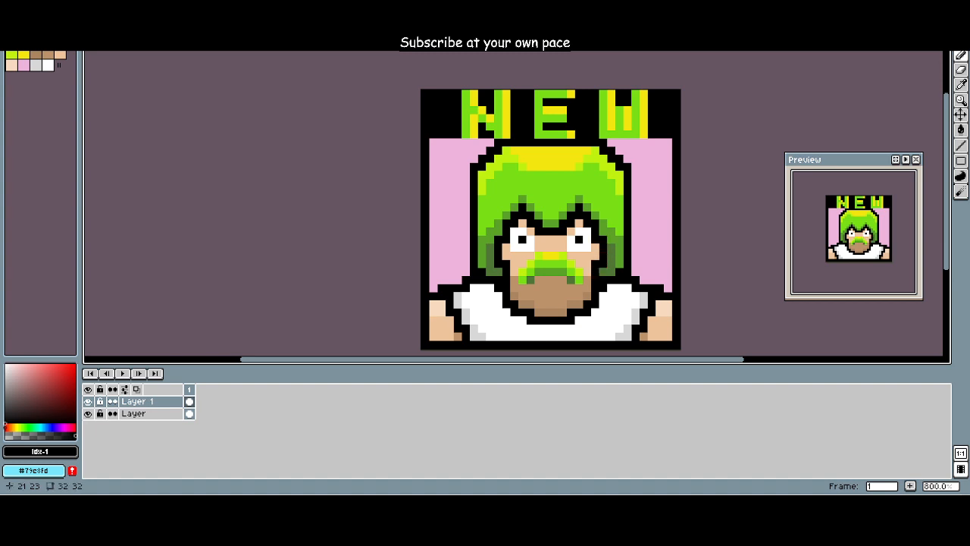
left_click(554, 296)
key("ctrl+z")
mouse_move(531, 288)
left_mouse_down()
mouse_move(514, 280)
mouse_move(530, 247)
left_mouse_up()
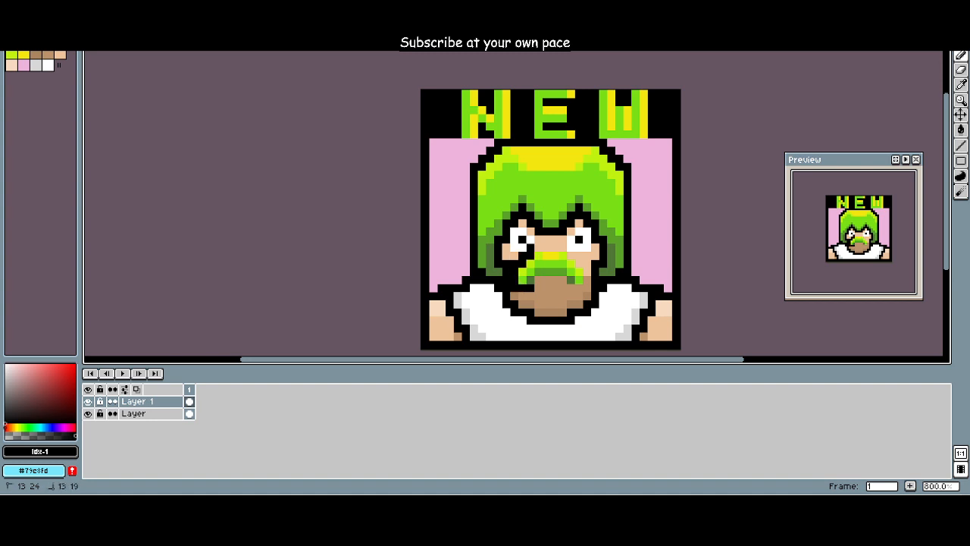
key("ctrl+z")
key("ctrl+z")
key("ctrl+z")
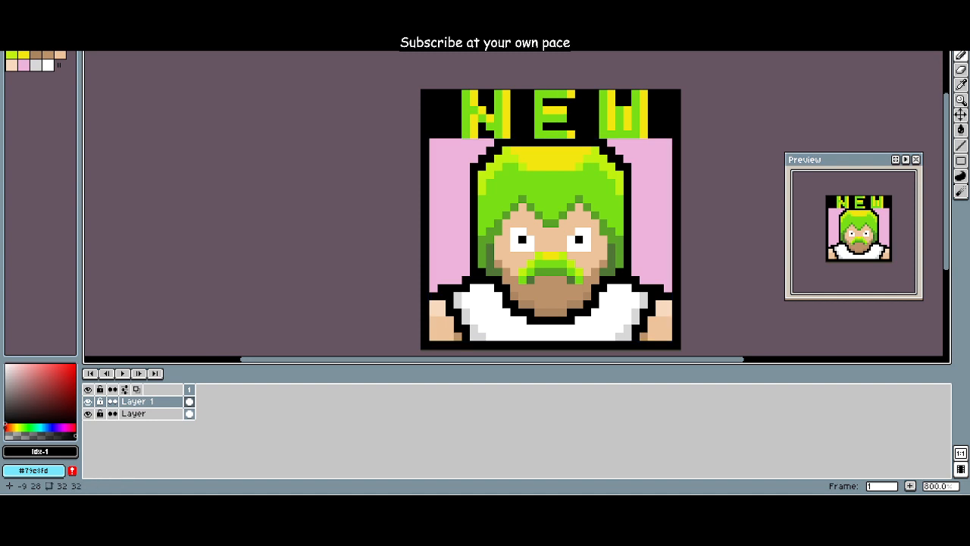
Step: Undo the black sleeve, neckline and head outline strokes on the portrait's Layer 1
key("ctrl+z")
key("ctrl+z")
key("ctrl+z")
key("ctrl+z")
key("ctrl+z")
key("ctrl+z")
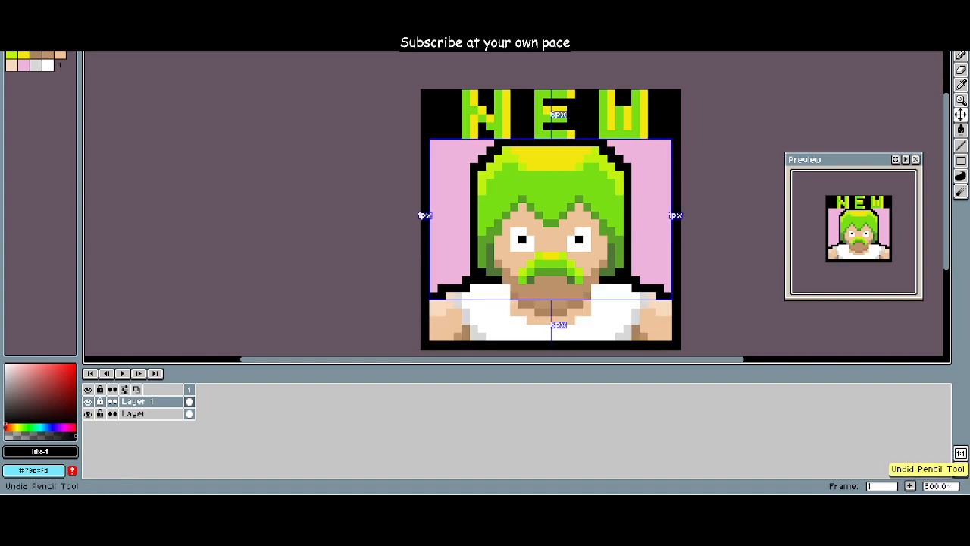
key("ctrl+z")
key("ctrl+z")
key("ctrl+z")
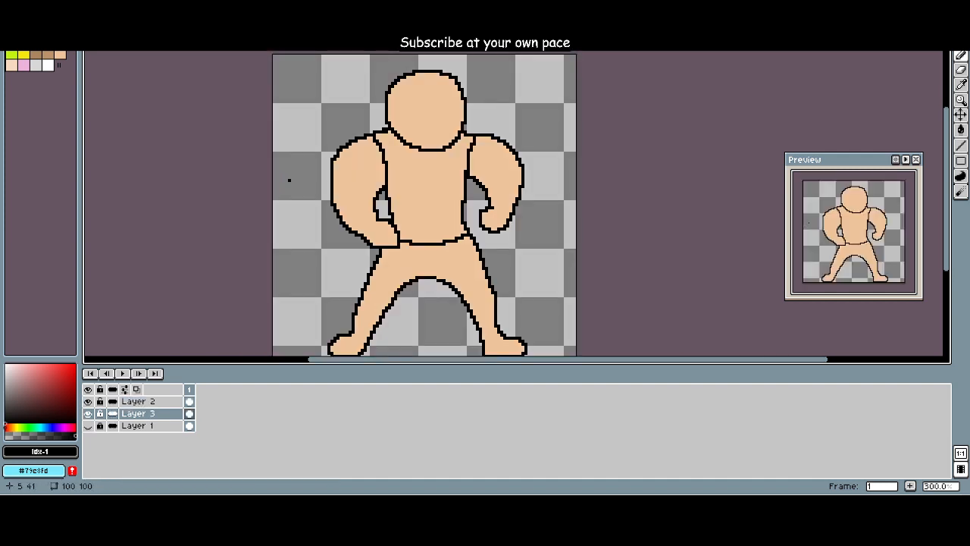
Step: Return to the 100 by 100 px sprite, choose the palette's bright green (Idx-4) and undo the stray test stroke
left_click(60, 43)
scroll(294, 180, "up", 4)
scroll(295, 186, "down", 3)
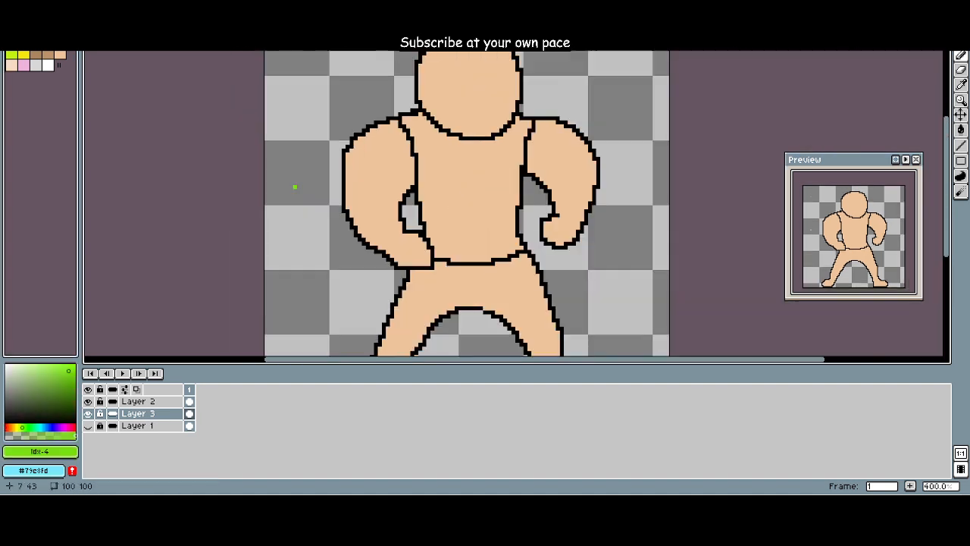
scroll(295, 187, "down", 1)
left_click_drag(250, 235, 205, 301)
mouse_move(417, 186)
left_mouse_down()
mouse_move(239, 236)
mouse_move(440, 191)
left_mouse_up()
key("ctrl+z")
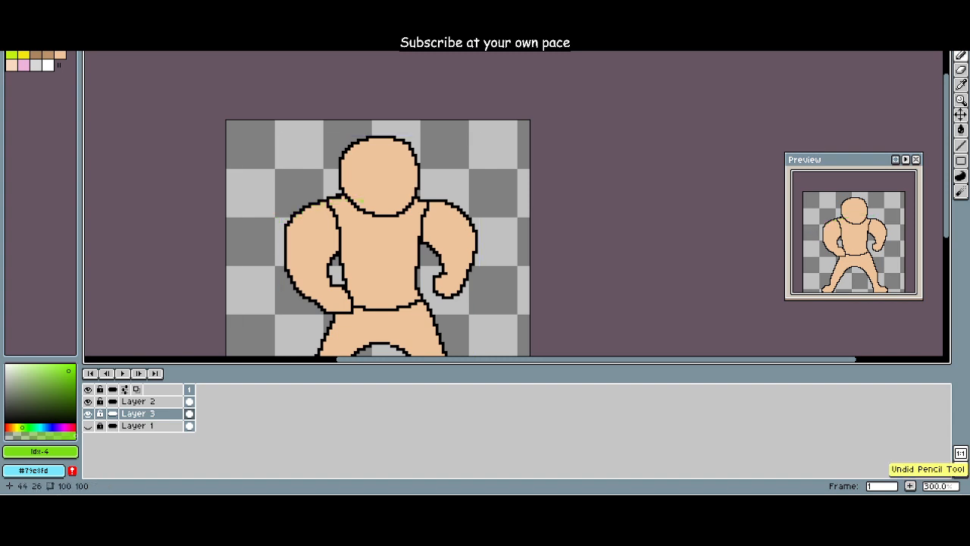
Step: Try covering the sprite's head with broad bright green strokes on Layer 3, and undo them
scroll(295, 187, "up", 3)
scroll(295, 187, "down", 1)
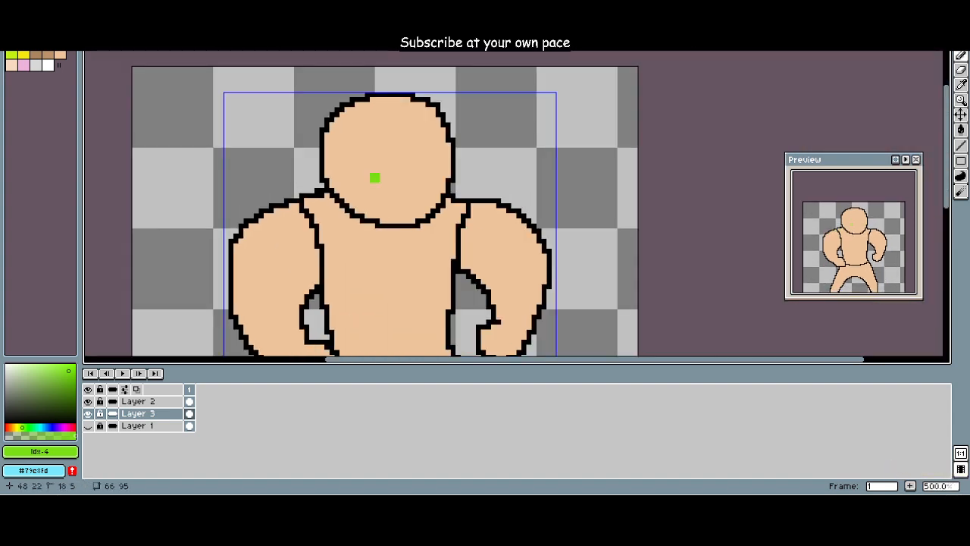
mouse_move(374, 177)
left_mouse_down()
mouse_move(372, 160)
mouse_move(354, 149)
mouse_move(425, 125)
mouse_move(428, 185)
mouse_move(402, 220)
left_mouse_up()
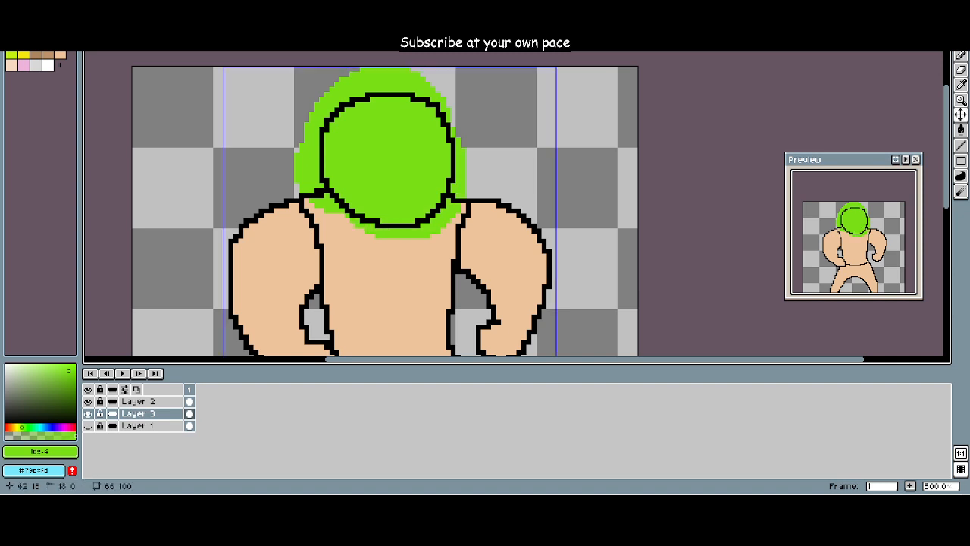
key("ctrl+z")
mouse_move(336, 140)
left_mouse_down()
mouse_move(323, 131)
mouse_move(372, 109)
left_mouse_up()
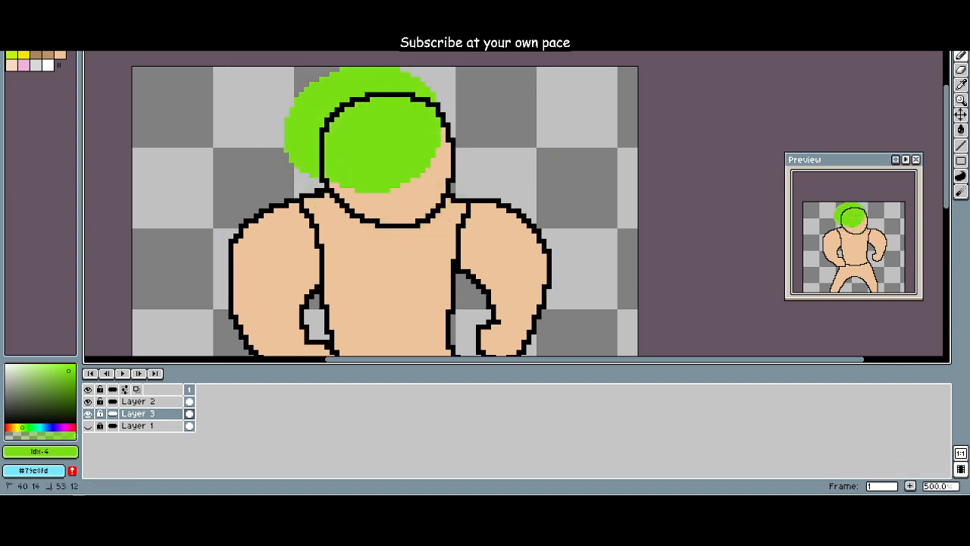
key("ctrl+z")
Step: Try painting green hair with a diagonal hairline across the upper part of the head, and undo the strokes
mouse_move(331, 170)
left_mouse_down()
mouse_move(424, 124)
mouse_move(338, 142)
mouse_move(398, 144)
left_mouse_up()
key("ctrl+z")
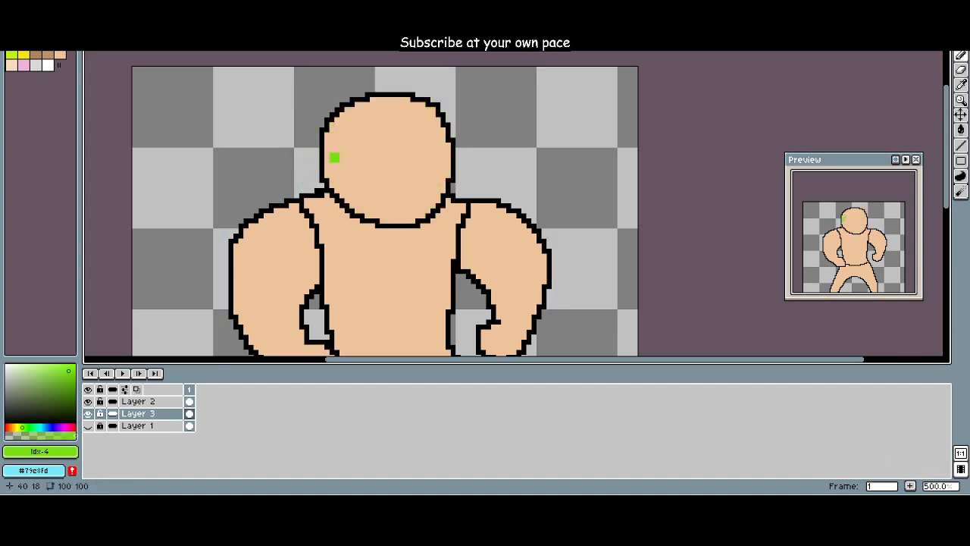
mouse_move(331, 174)
left_mouse_down()
mouse_move(328, 130)
mouse_move(355, 112)
mouse_move(394, 102)
mouse_move(428, 125)
mouse_move(356, 135)
mouse_move(316, 161)
mouse_move(335, 180)
mouse_move(332, 129)
mouse_move(371, 110)
mouse_move(417, 110)
mouse_move(436, 130)
mouse_move(347, 164)
mouse_move(385, 140)
mouse_move(349, 185)
mouse_move(420, 144)
left_mouse_up()
key("ctrl+z")
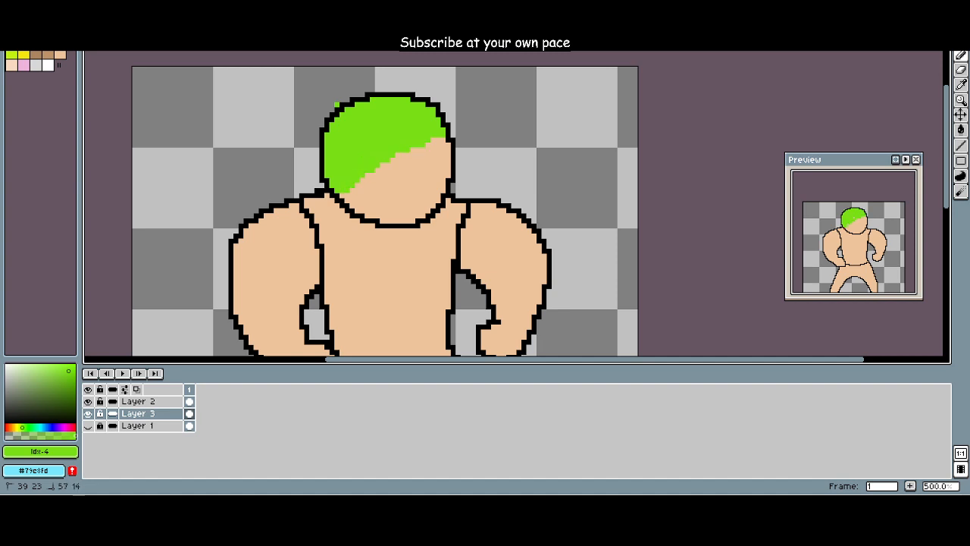
key("ctrl+z")
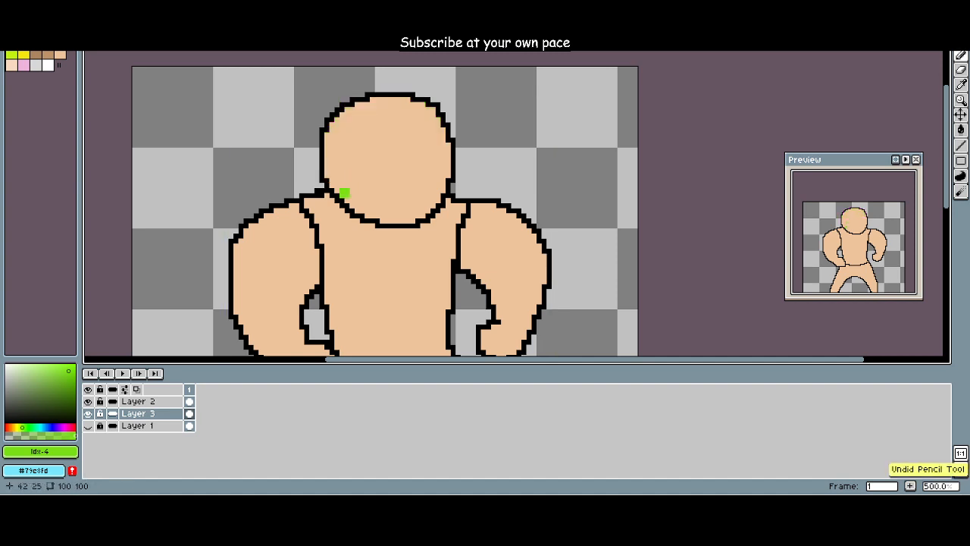
Step: Paint bright green hair over the top and back of the sprite's head and a drooping moustache on Layer 3
mouse_move(346, 194)
left_mouse_down()
mouse_move(330, 159)
mouse_move(437, 120)
mouse_move(335, 130)
mouse_move(410, 121)
mouse_move(421, 101)
mouse_move(347, 110)
left_mouse_up()
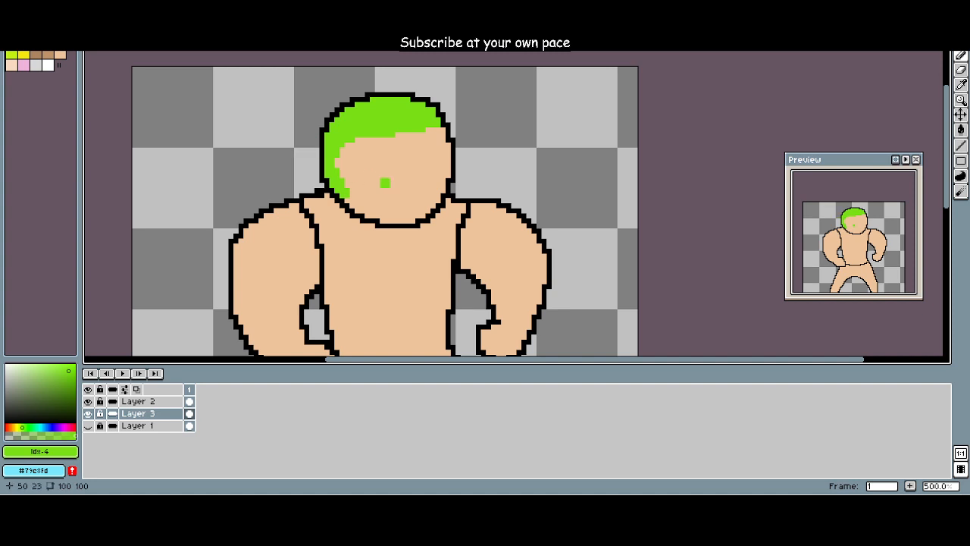
mouse_move(394, 197)
left_mouse_down()
mouse_move(410, 172)
mouse_move(431, 196)
mouse_move(417, 175)
mouse_move(441, 172)
mouse_move(413, 173)
mouse_move(388, 192)
left_mouse_up()
key("ctrl+z")
key("ctrl+z")
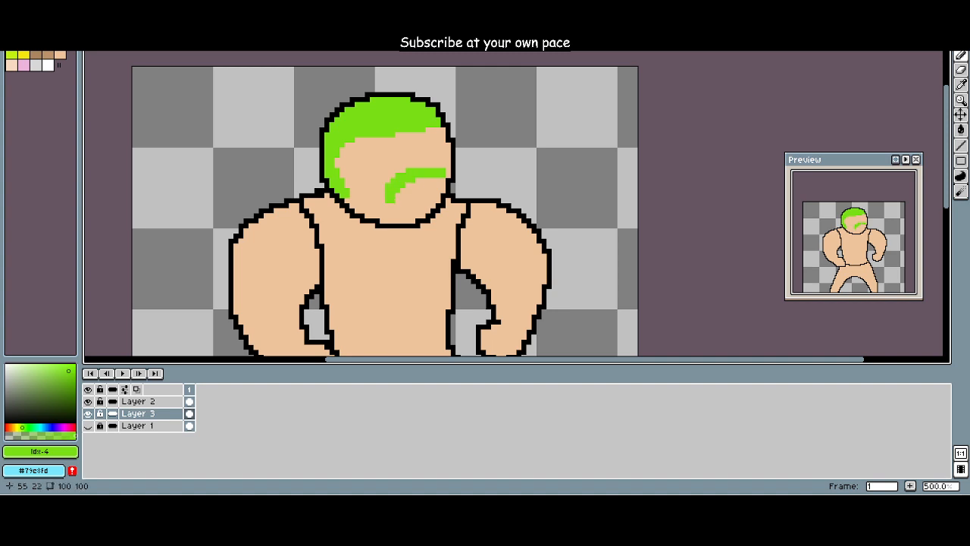
key("ctrl+z")
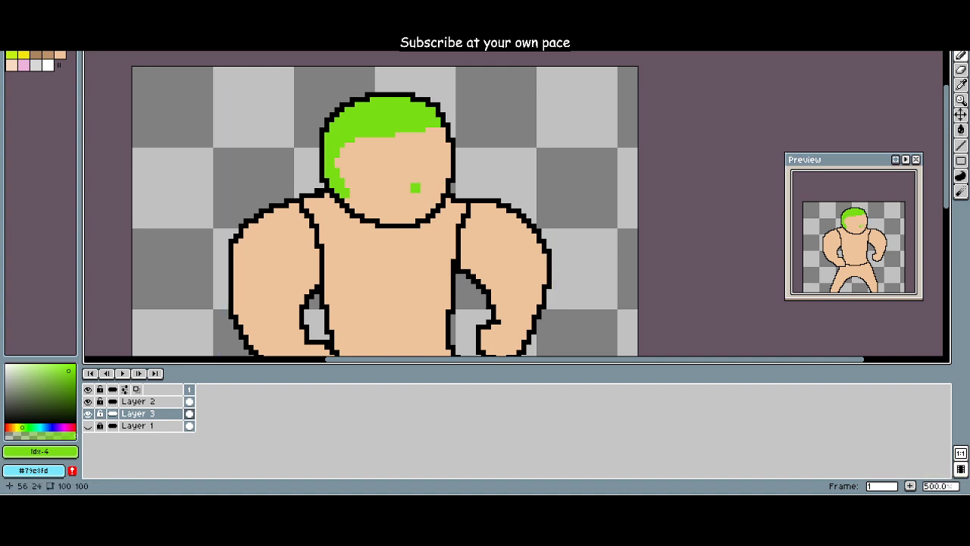
mouse_move(389, 202)
left_mouse_down()
mouse_move(417, 177)
mouse_move(443, 178)
left_mouse_up()
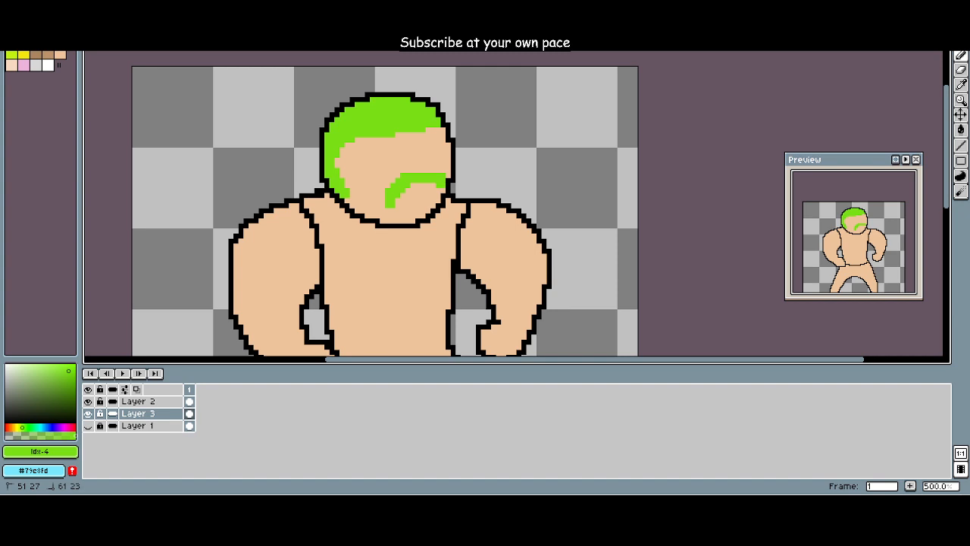
mouse_move(354, 188)
left_mouse_down()
mouse_move(316, 208)
mouse_move(379, 223)
left_mouse_up()
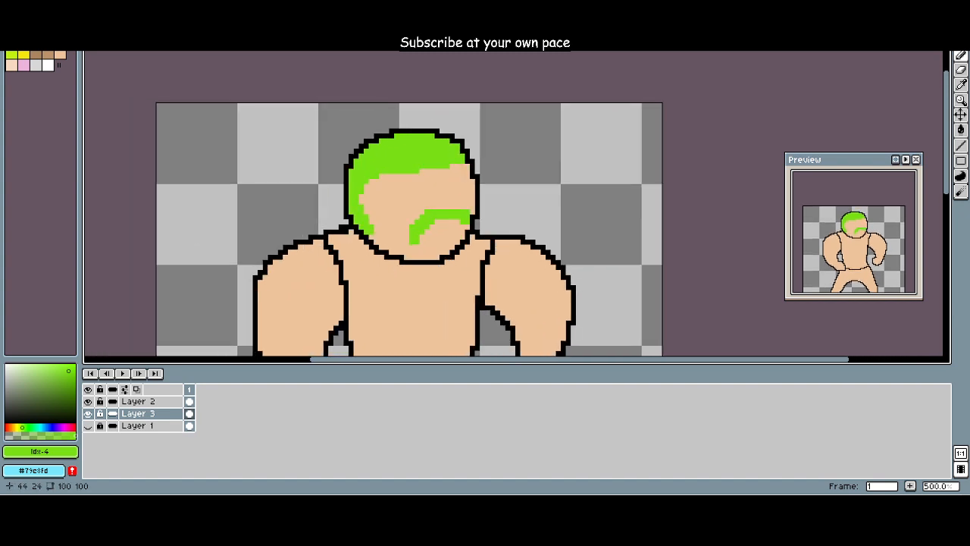
scroll(384, 216, "down", 6)
scroll(412, 243, "up", 6)
scroll(402, 226, "down", 5)
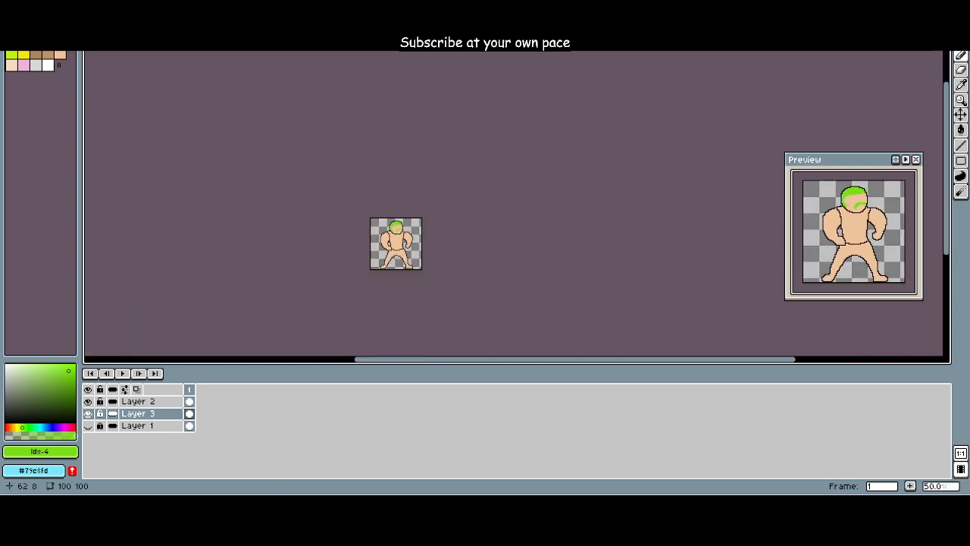
scroll(386, 231, "up", 5)
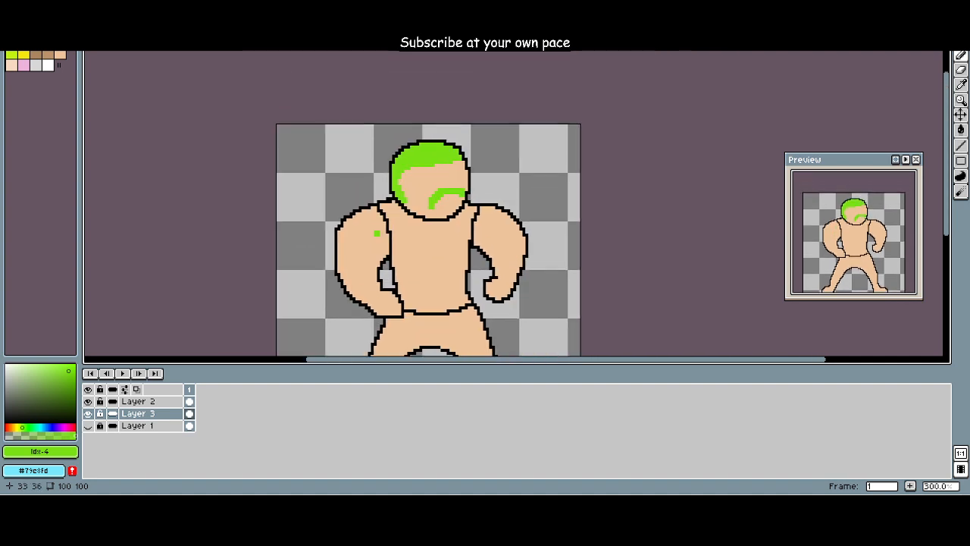
Step: Paint the palette's yellow (Idx-6) over the top of the green hair on Layer 3 and clear the spill outside the head
left_click(24, 55)
mouse_move(422, 148)
left_mouse_down()
mouse_move(397, 162)
mouse_move(425, 151)
left_mouse_up()
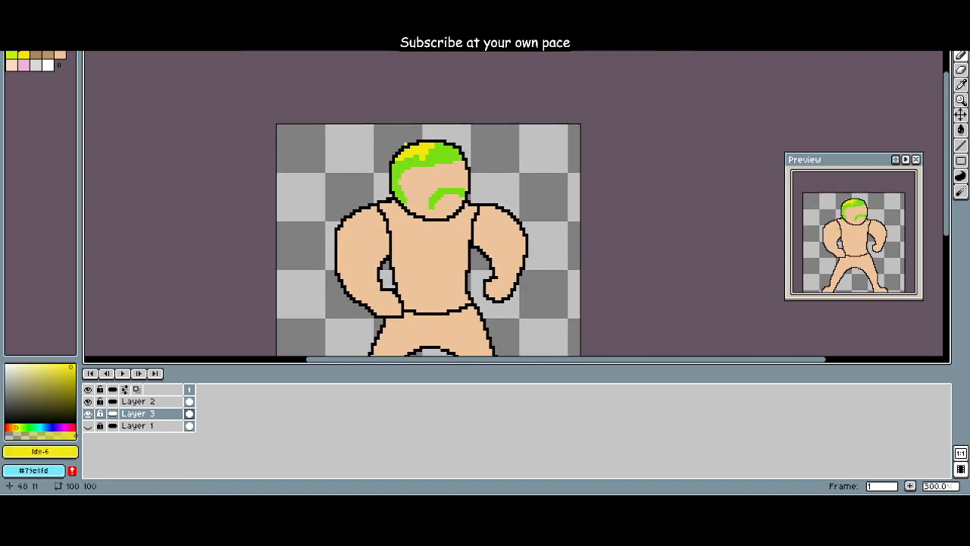
key("ctrl+z")
mouse_move(399, 165)
left_mouse_down()
mouse_move(453, 150)
mouse_move(390, 159)
mouse_move(444, 146)
left_mouse_up()
key("e")
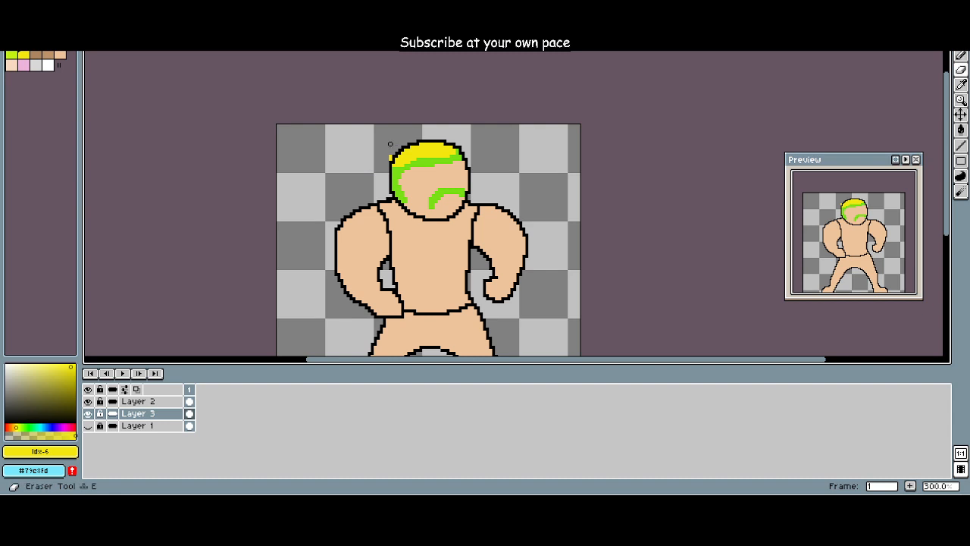
Step: Add a thin yellow highlight along the upper edge of the green moustache on Layer 3
scroll(430, 170, "up", 2)
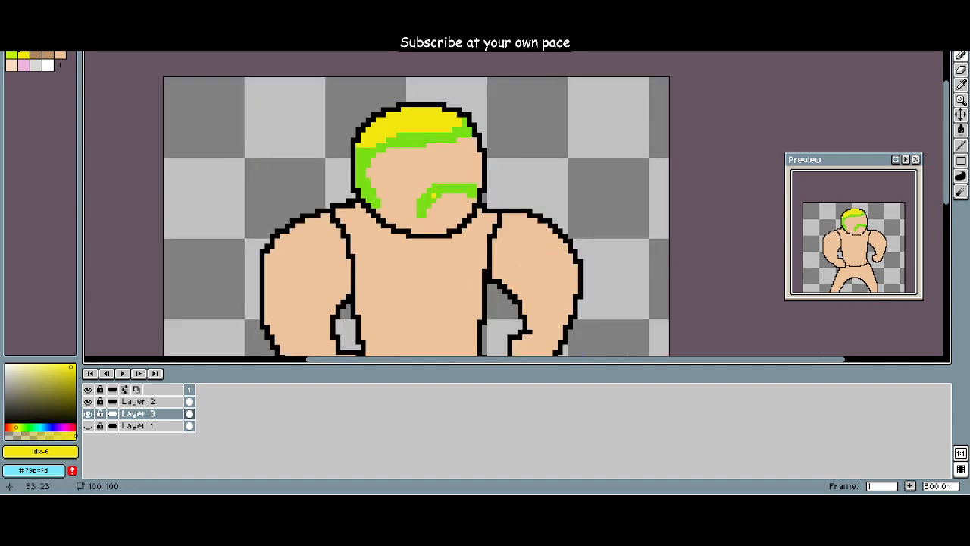
left_click_drag(418, 210, 428, 190)
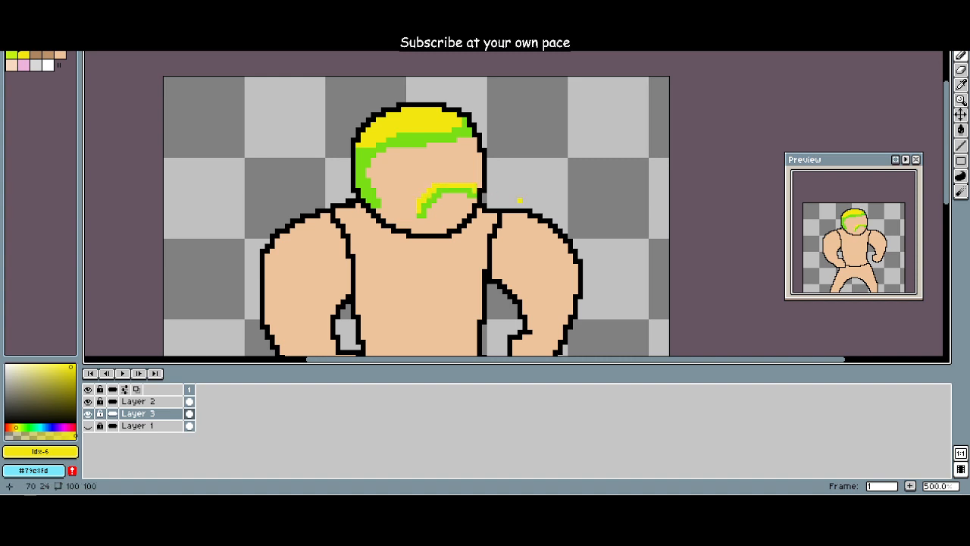
scroll(456, 152, "down", 4)
scroll(456, 152, "up", 1)
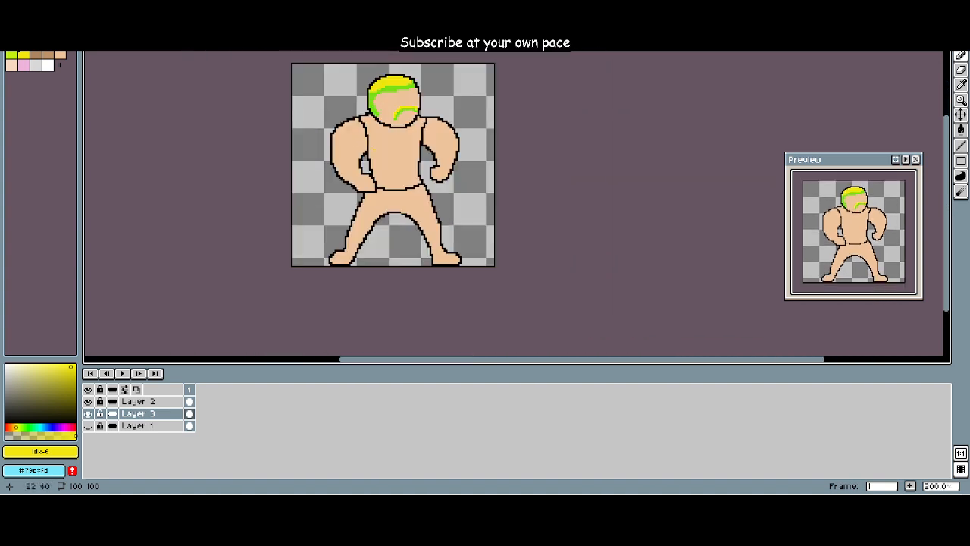
scroll(334, 149, "up", 1)
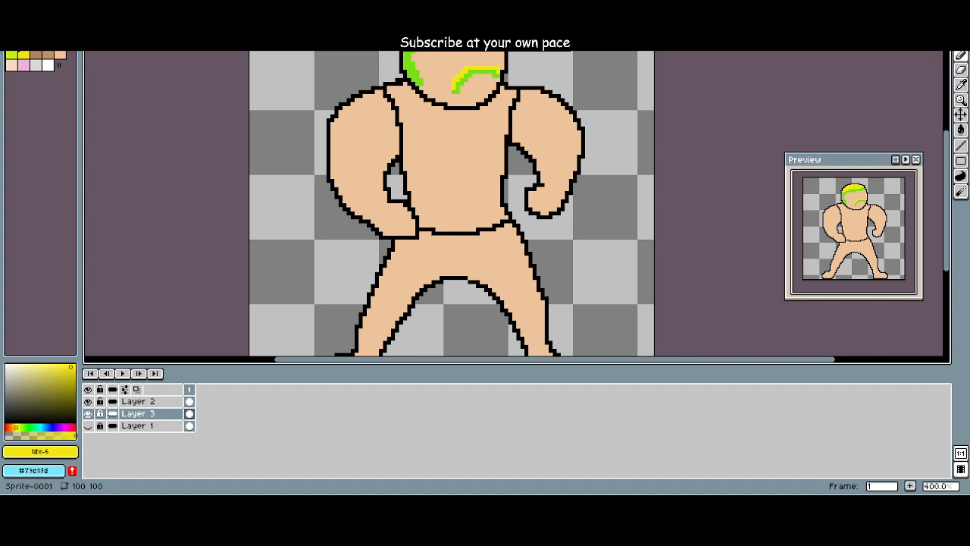
Step: Try erasing the waist line and the outline between the torso and the bent arm on Layer 2, and undo it
left_click(133, 401)
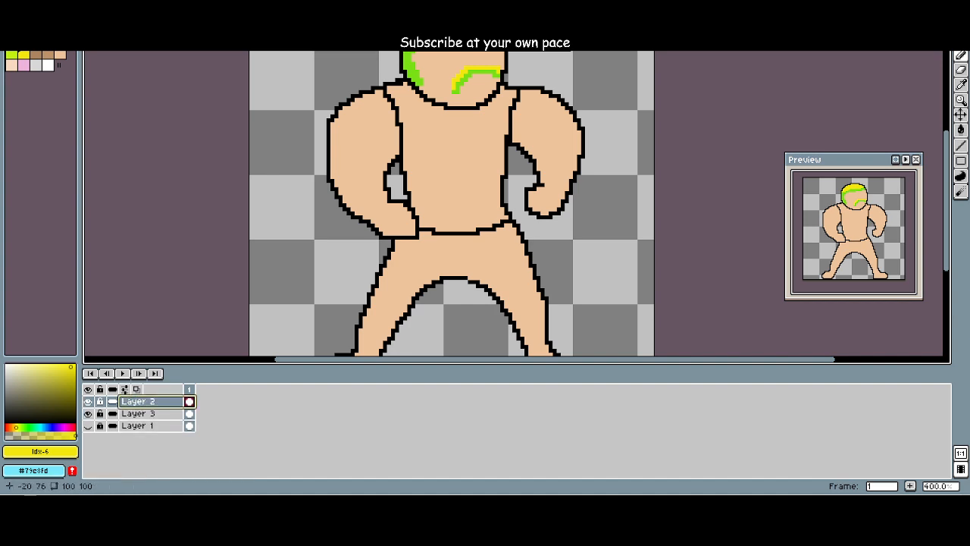
left_click_drag(284, 164, 236, 206)
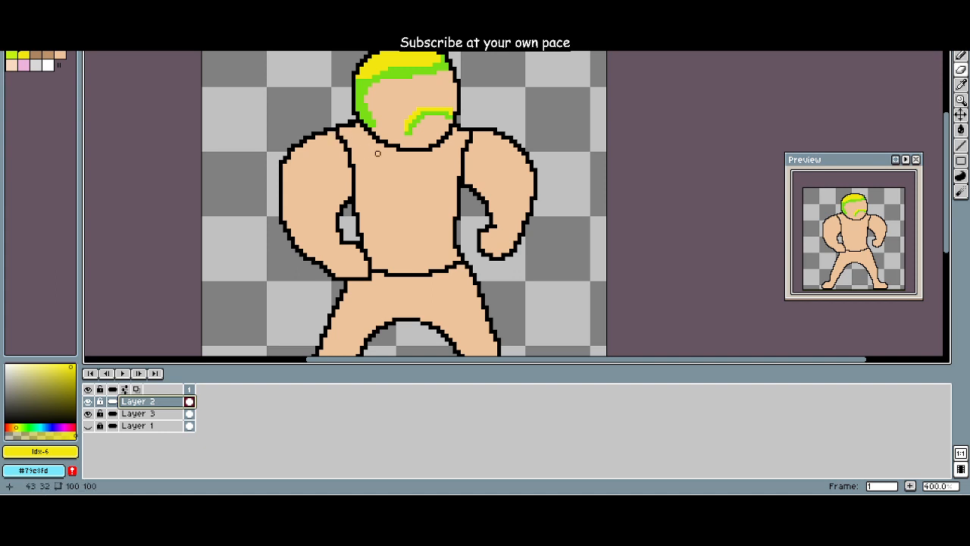
left_click_drag(373, 271, 458, 267)
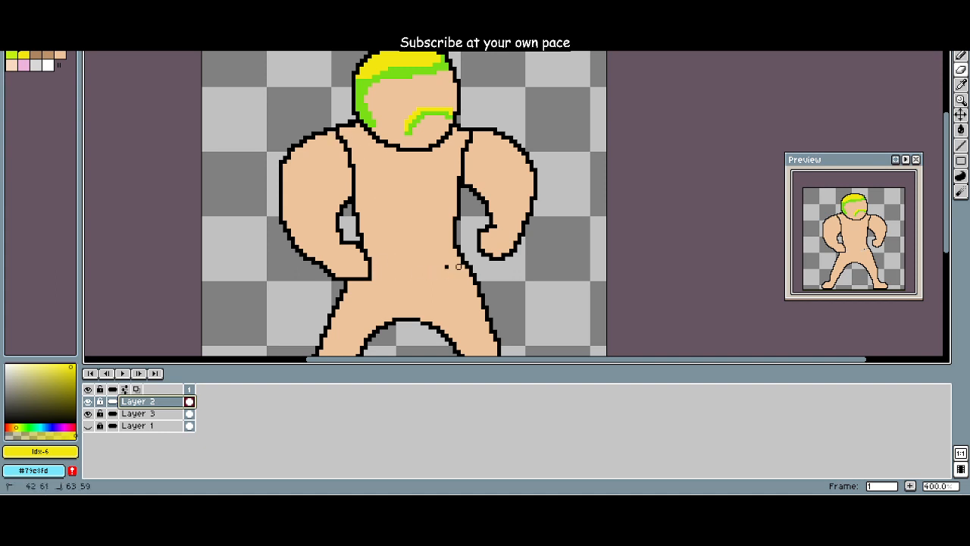
left_click(446, 266)
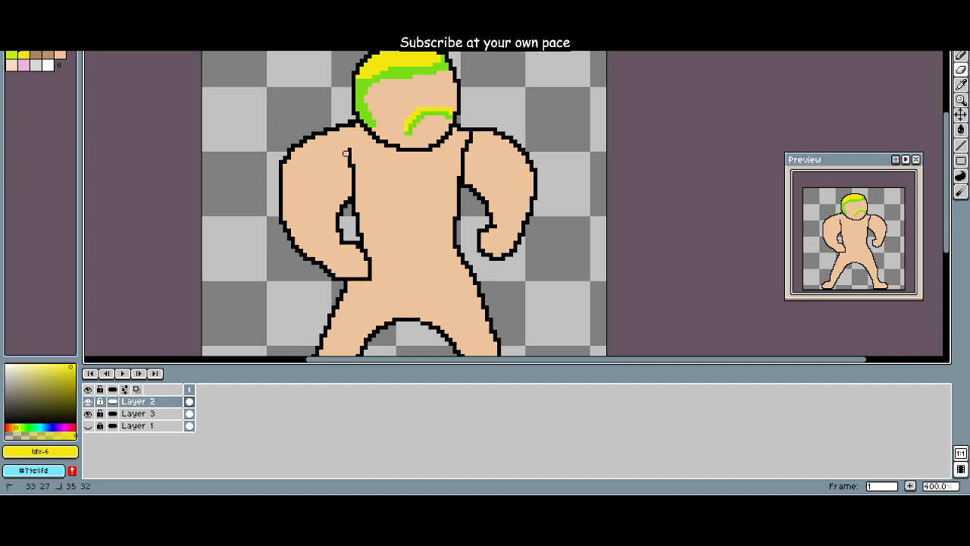
left_click_drag(349, 157, 356, 182)
scroll(396, 197, "down", 2)
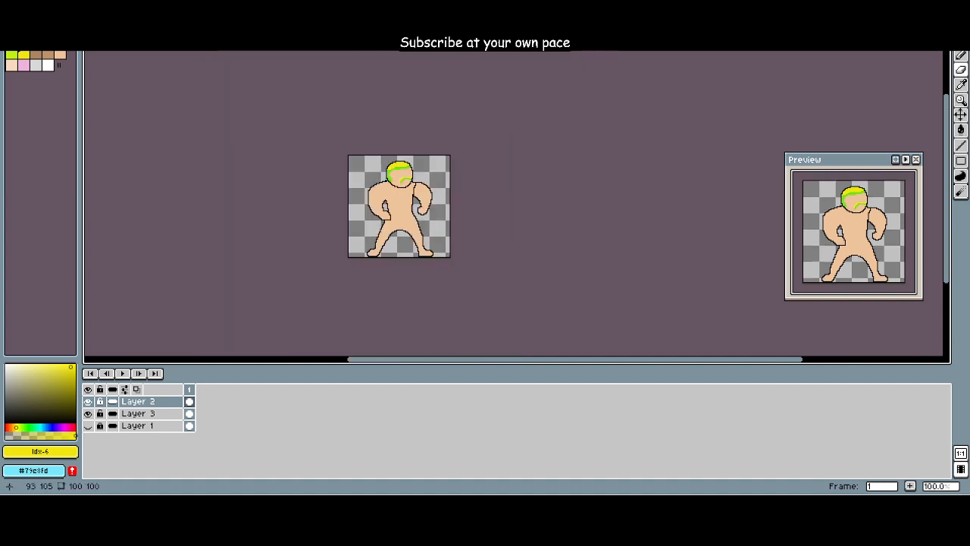
key("ctrl+z")
scroll(443, 207, "up", 3)
scroll(443, 207, "down", 2)
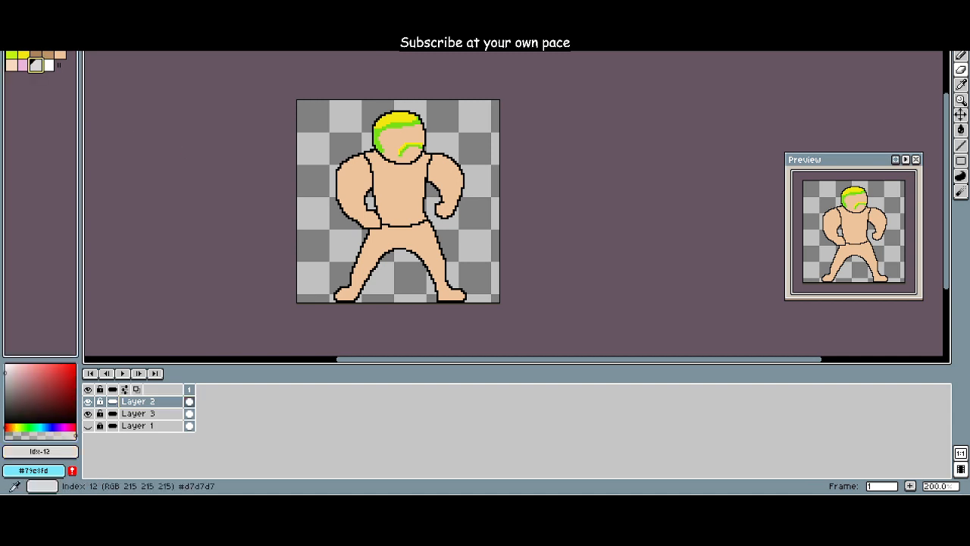
Step: Choose the palette's white (Idx-13) and make Layer 3 the active layer
left_click(48, 65)
left_click(138, 413)
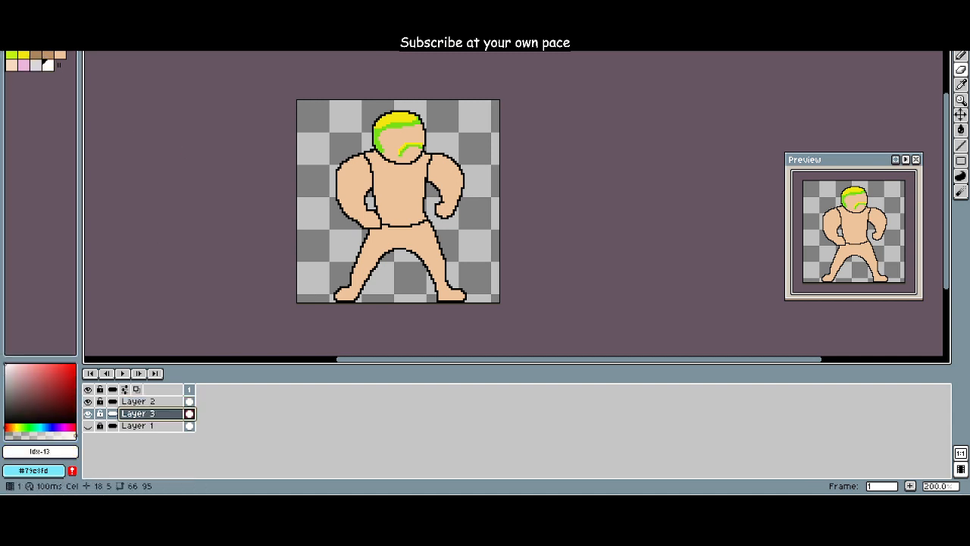
scroll(359, 232, "up", 2)
left_click_drag(470, 234, 427, 288)
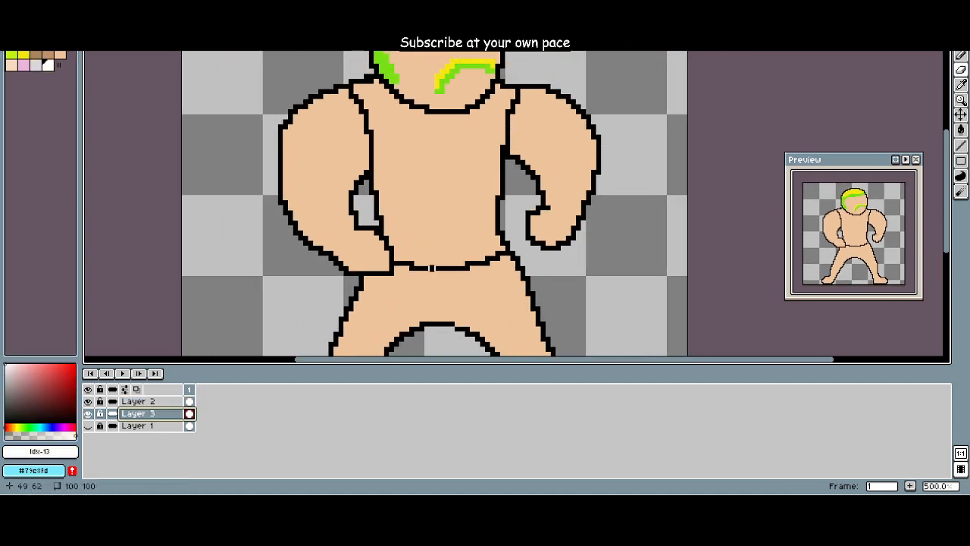
left_click(138, 401)
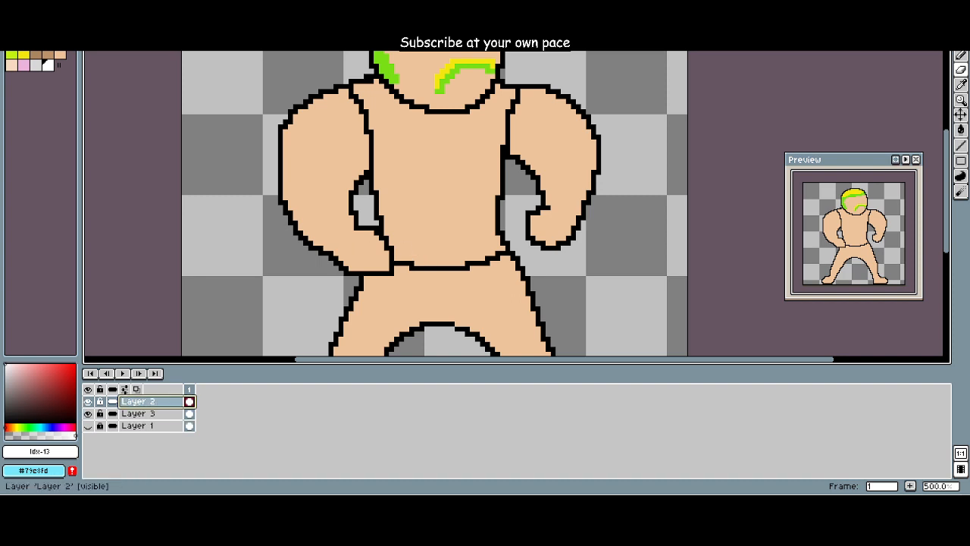
left_click(138, 413)
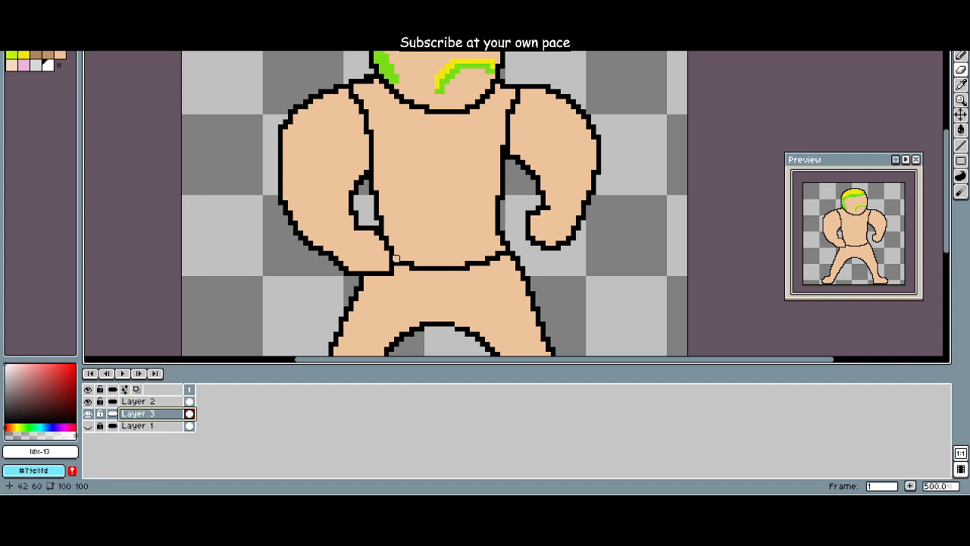
Step: Try a short eraser stroke on Layer 3 just above the waist line, undoing and redoing it
mouse_move(399, 253)
left_mouse_down()
mouse_move(438, 263)
mouse_move(494, 248)
mouse_move(407, 253)
mouse_move(462, 243)
mouse_move(392, 243)
mouse_move(497, 243)
mouse_move(390, 238)
mouse_move(492, 233)
left_mouse_up()
key("b")
key("ctrl+z")
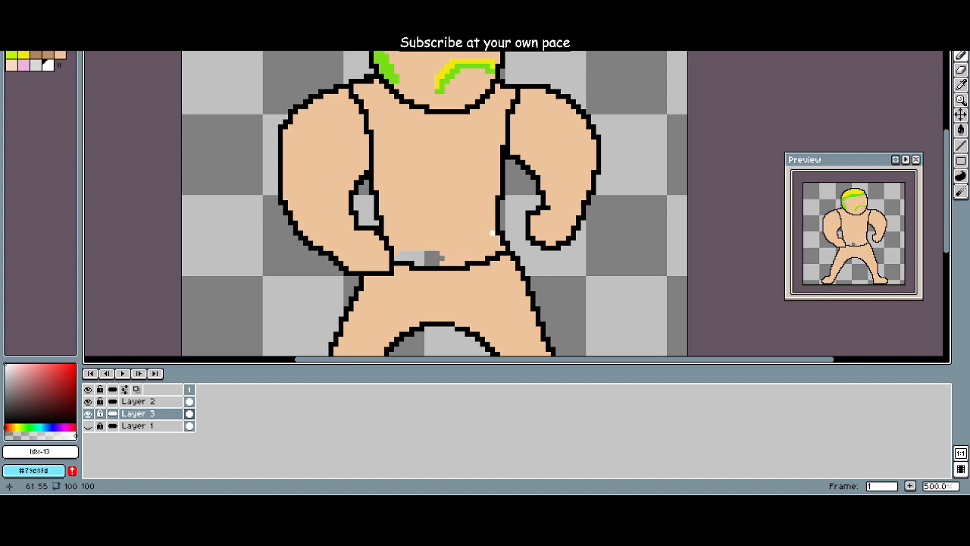
key("ctrl+z")
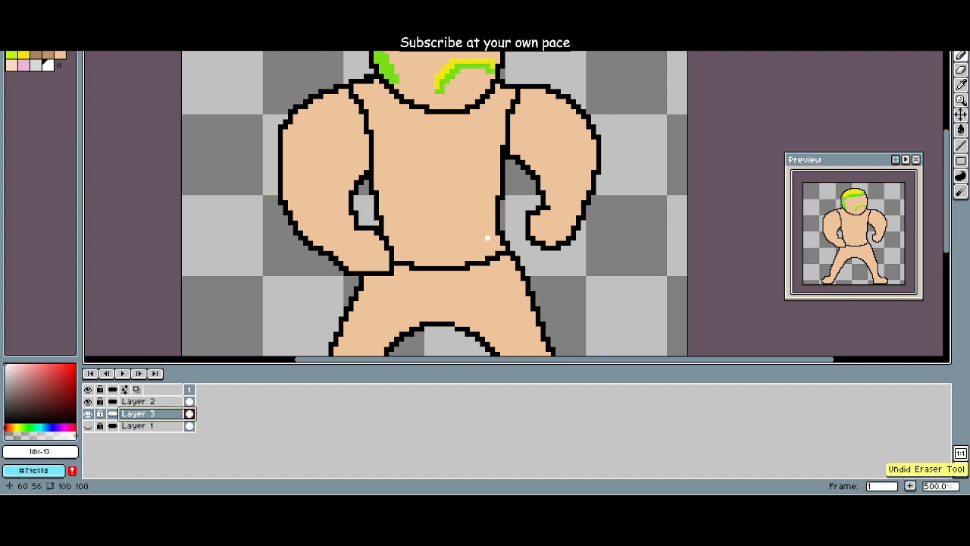
key("ctrl+y")
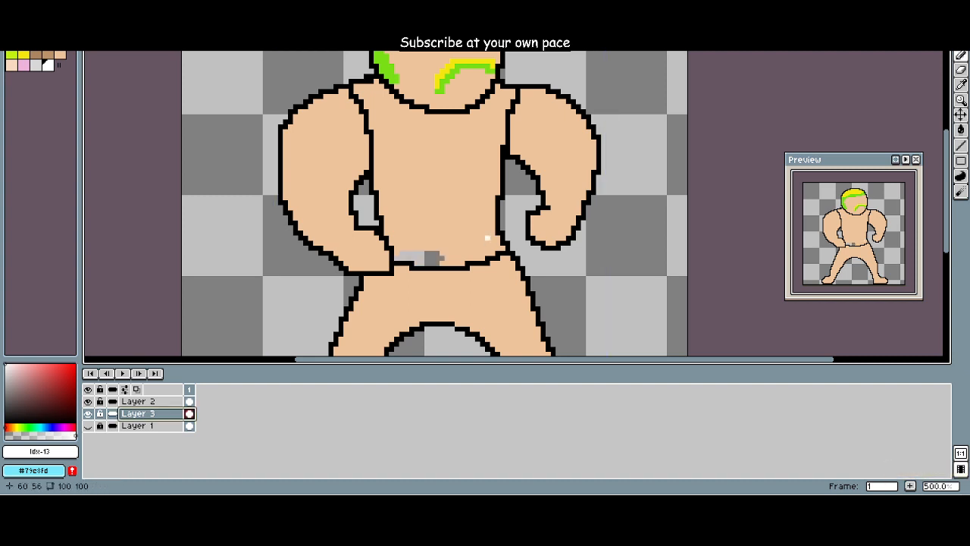
Step: Paint the whole torso white as a sleeveless shirt on Layer 3 and erase the white spill beside the waist
scroll(440, 231, "down", 1)
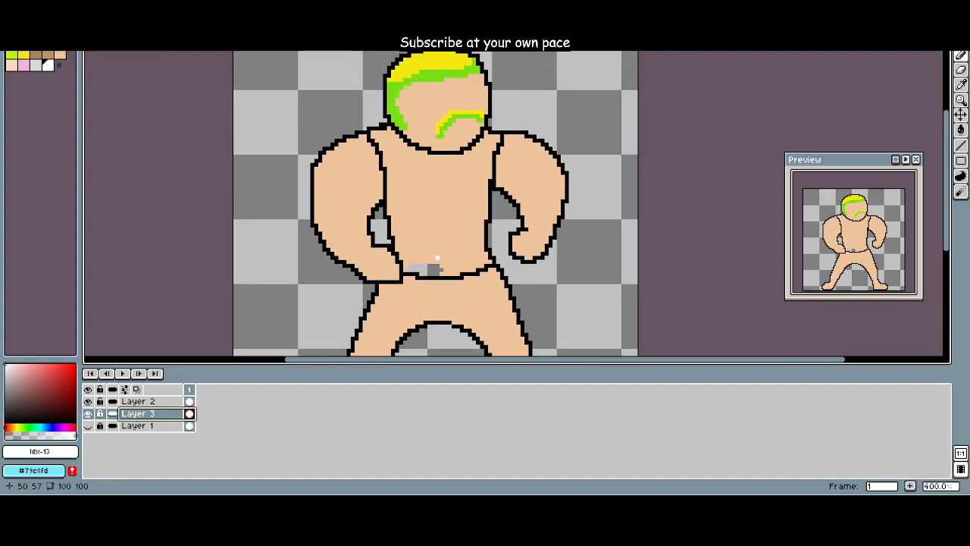
mouse_move(418, 182)
left_mouse_down()
mouse_move(434, 198)
mouse_move(434, 220)
mouse_move(403, 228)
mouse_move(386, 186)
mouse_move(378, 197)
mouse_move(385, 145)
left_mouse_up()
scroll(428, 195, "up", 1)
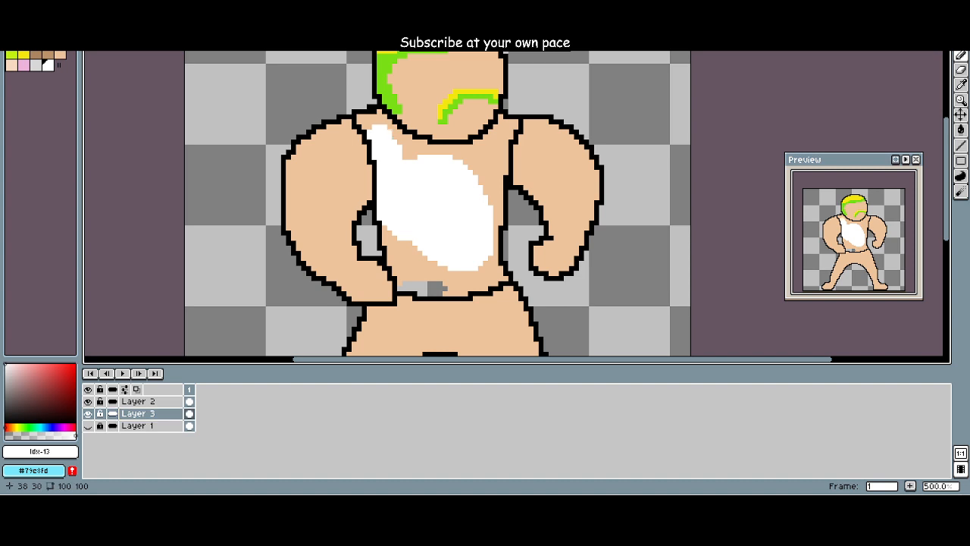
left_click(374, 121)
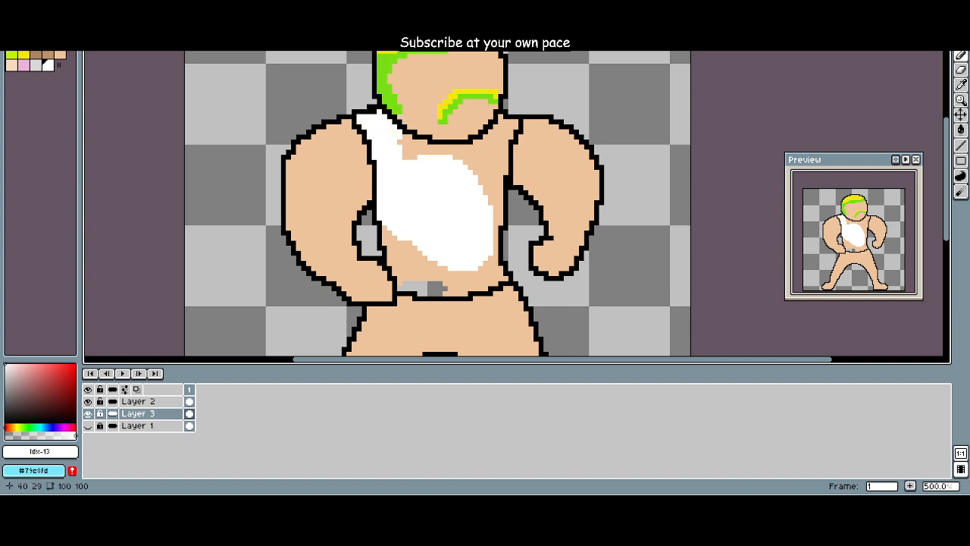
mouse_move(391, 144)
left_mouse_down()
mouse_move(477, 153)
mouse_move(514, 123)
mouse_move(493, 171)
mouse_move(498, 225)
left_mouse_up()
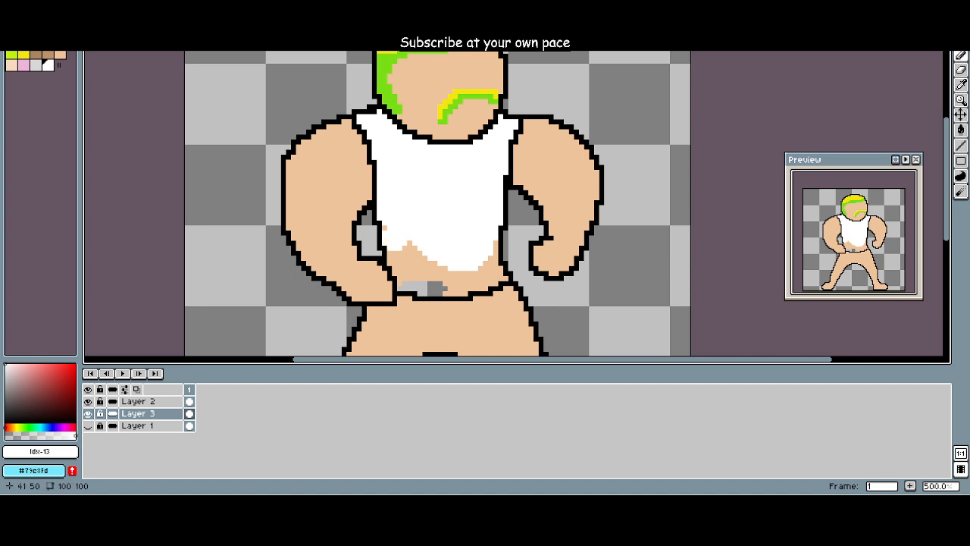
mouse_move(395, 232)
left_mouse_down()
mouse_move(406, 279)
mouse_move(438, 279)
mouse_move(422, 294)
mouse_move(477, 273)
mouse_move(493, 278)
left_mouse_up()
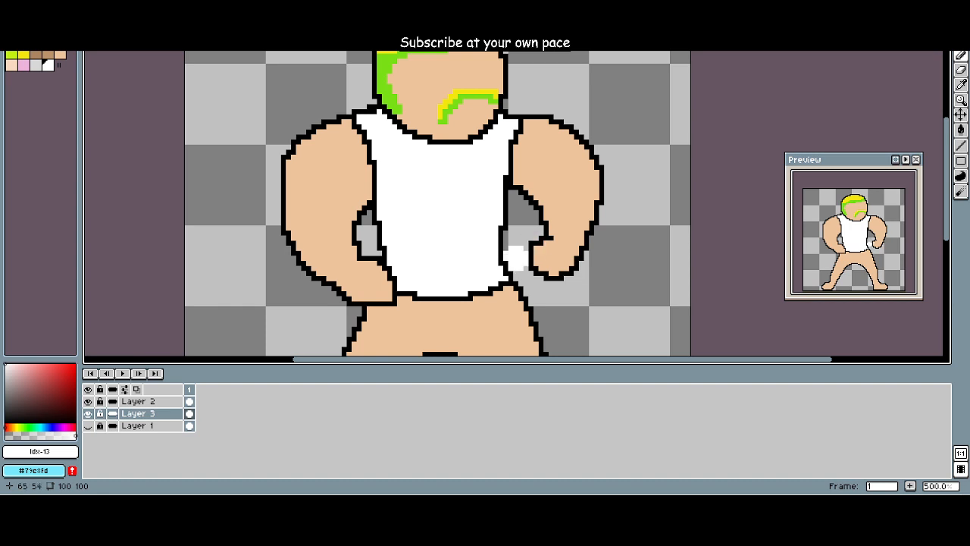
key("e")
scroll(444, 225, "down", 4)
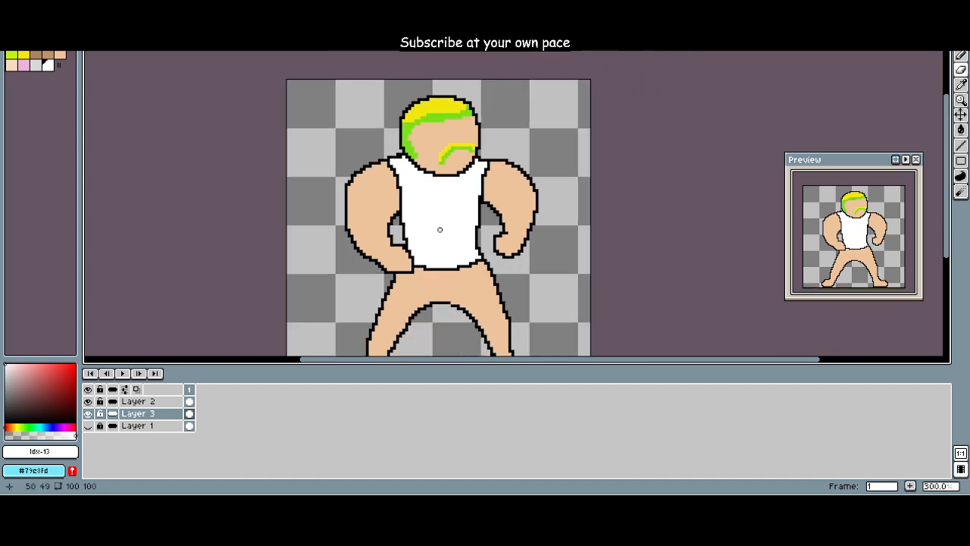
Step: Choose the skin tone (Idx-9) and erase the black chin and jaw outline between the head and the shirt on Layer 2
scroll(496, 206, "up", 2)
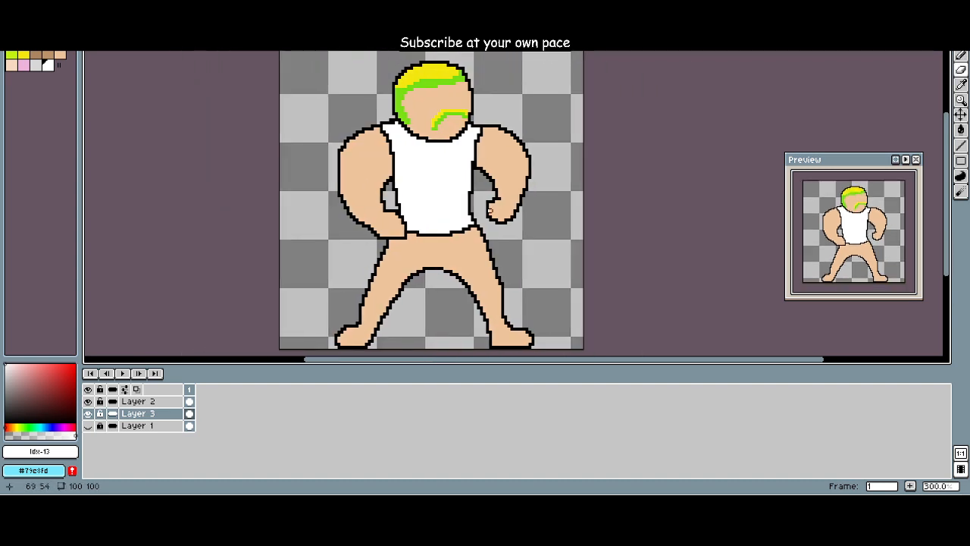
scroll(348, 173, "up", 1)
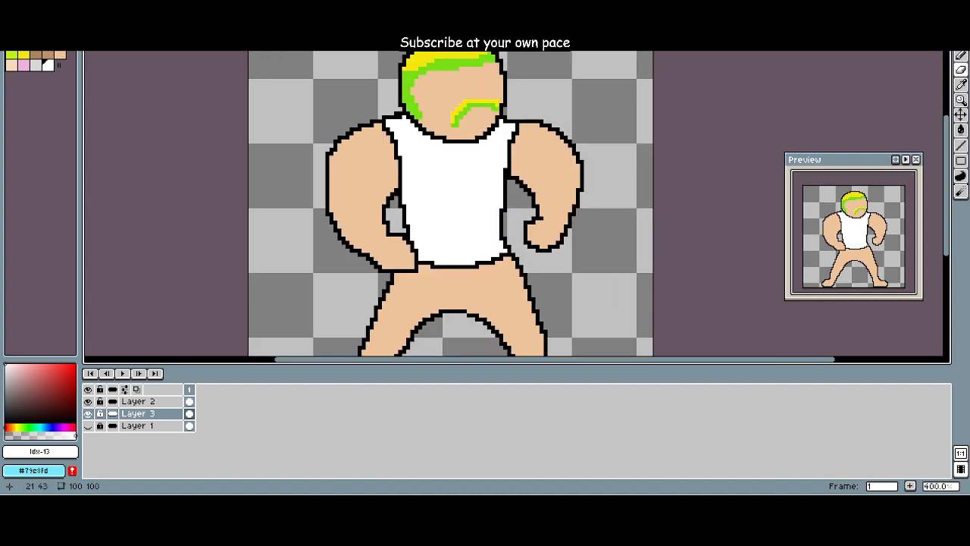
left_click(138, 401)
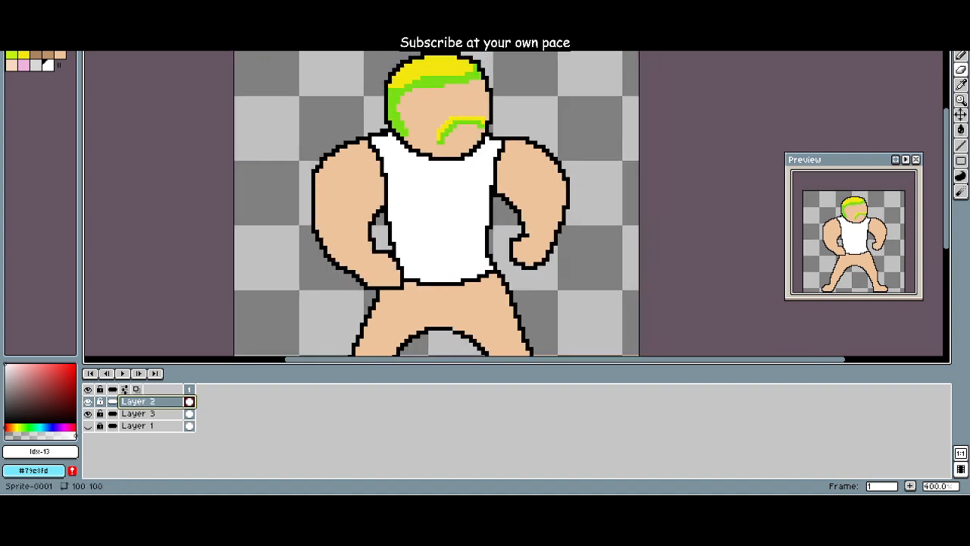
left_click_drag(351, 209, 300, 238)
scroll(301, 238, "up", 5)
left_click_drag(313, 194, 221, 296)
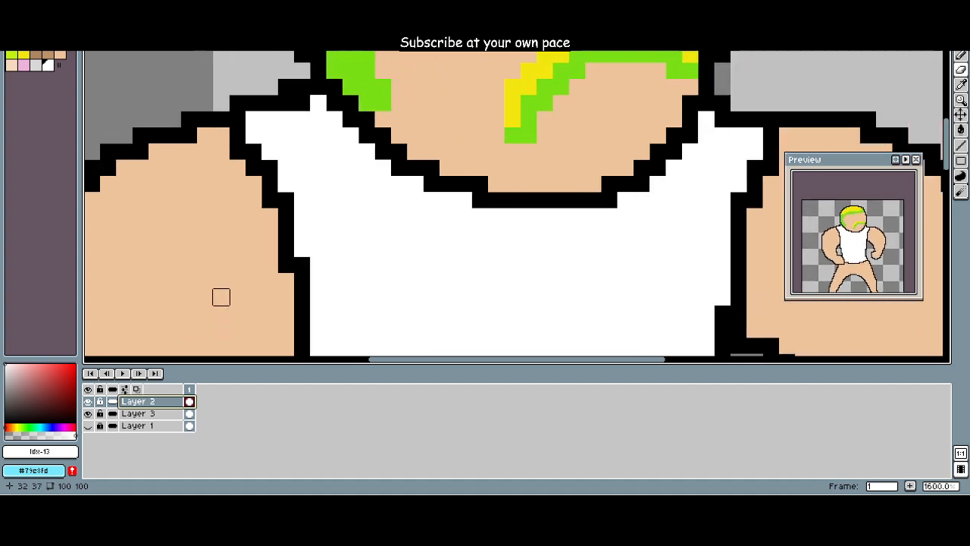
left_click(60, 55)
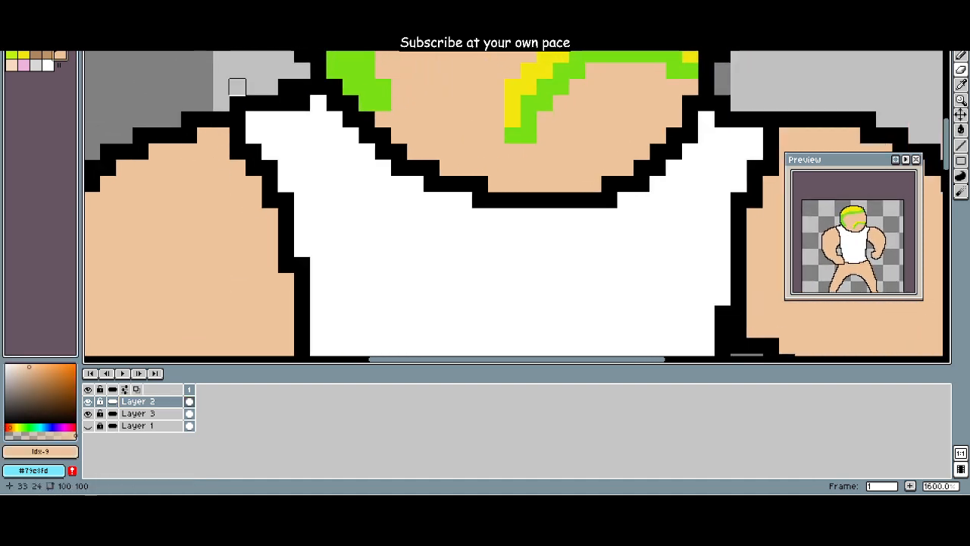
mouse_move(334, 86)
left_mouse_down()
mouse_move(366, 118)
mouse_move(351, 102)
mouse_move(382, 151)
mouse_move(398, 151)
mouse_move(398, 167)
mouse_move(431, 167)
mouse_move(447, 183)
mouse_move(431, 183)
mouse_move(479, 183)
mouse_move(495, 200)
mouse_move(592, 200)
mouse_move(609, 183)
mouse_move(641, 184)
mouse_move(641, 168)
mouse_move(674, 135)
mouse_move(689, 134)
mouse_move(674, 151)
mouse_move(689, 103)
left_mouse_up()
scroll(556, 174, "down", 4)
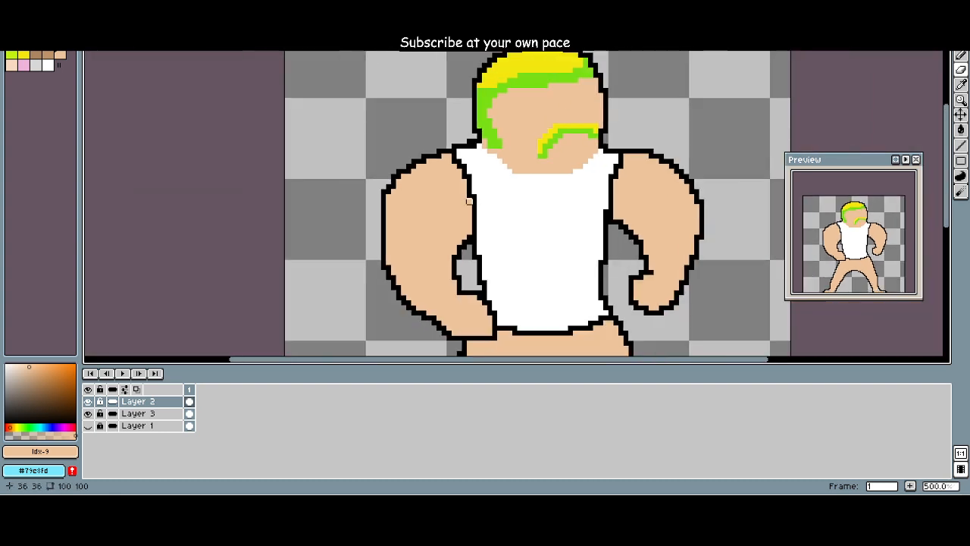
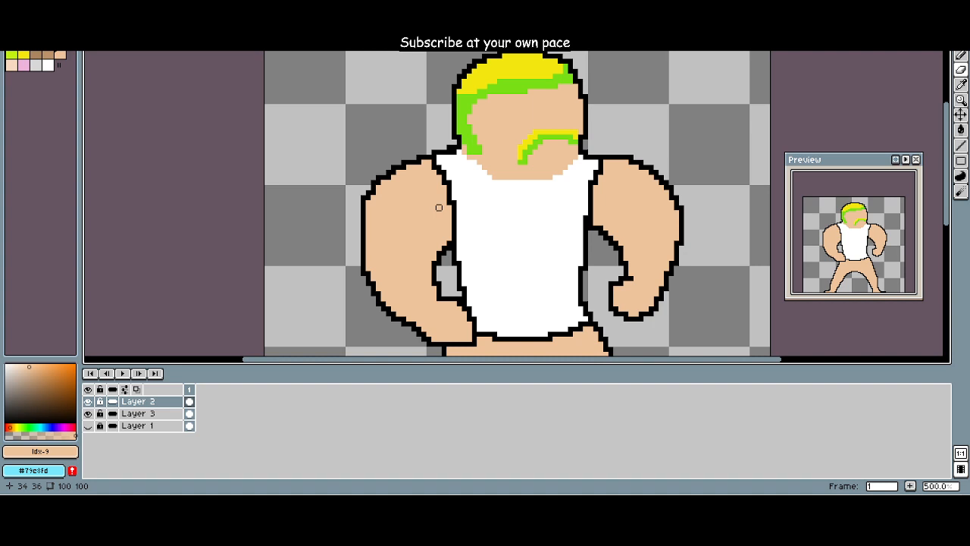
Step: Erase the black outlines separating both upper arms from the white shirt on Layer 2, down to the armpits
scroll(439, 207, "down", 5)
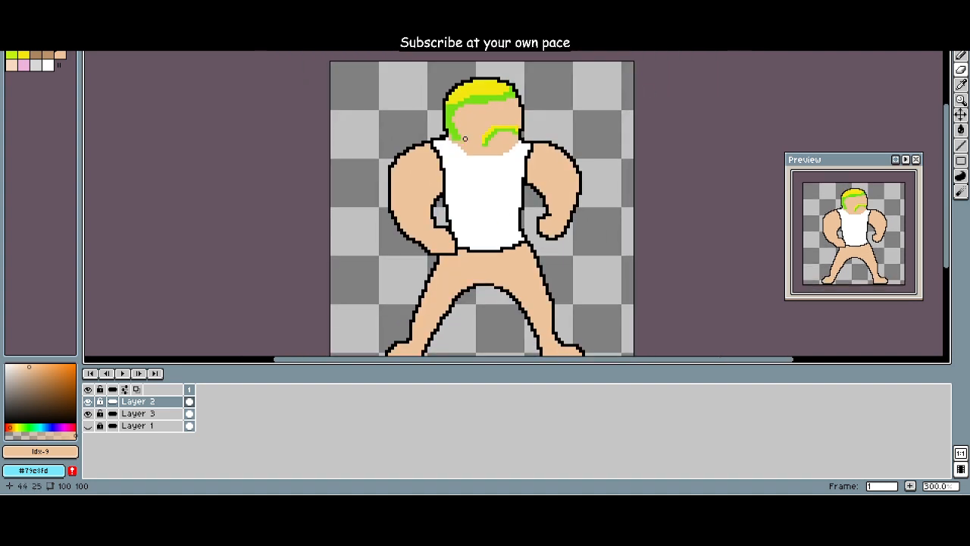
scroll(461, 164, "up", 2)
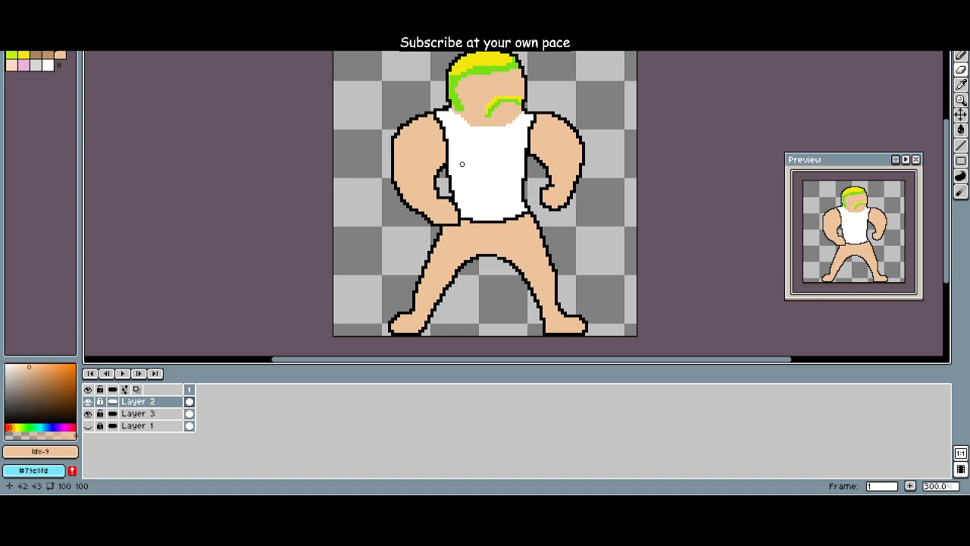
scroll(461, 164, "down", 1)
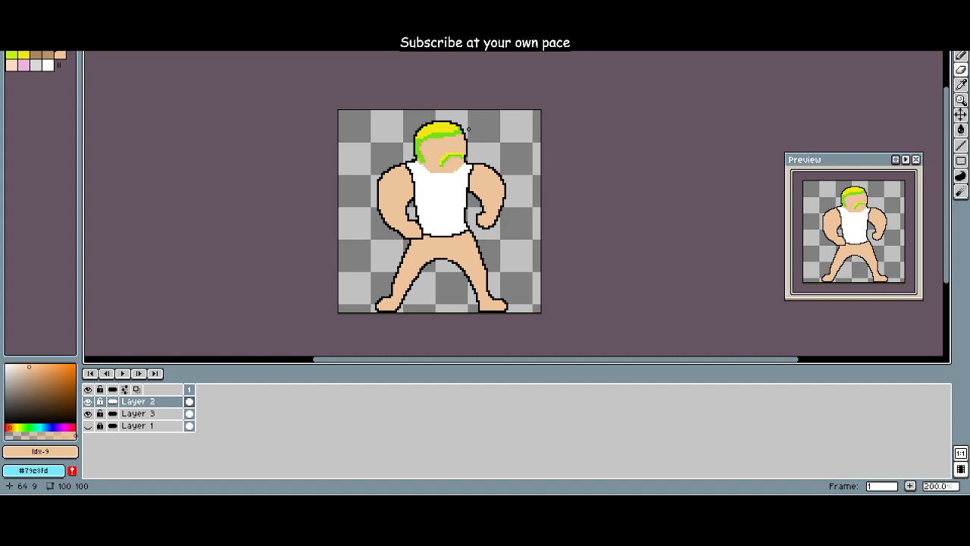
scroll(458, 170, "up", 1)
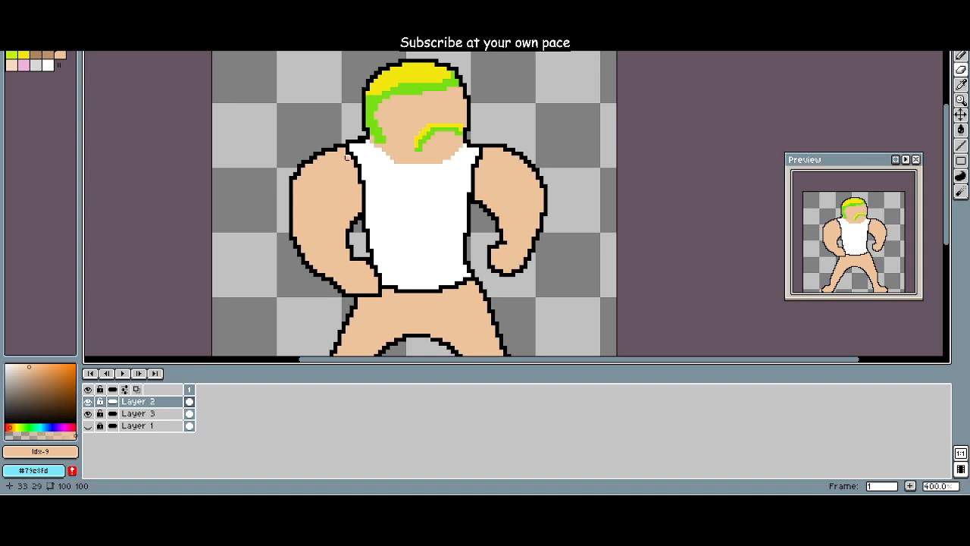
mouse_move(346, 155)
left_mouse_down()
mouse_move(376, 181)
mouse_move(348, 182)
mouse_move(371, 189)
mouse_move(352, 206)
mouse_move(378, 212)
left_mouse_up()
mouse_move(489, 156)
left_mouse_down()
mouse_move(474, 162)
mouse_move(465, 200)
left_mouse_up()
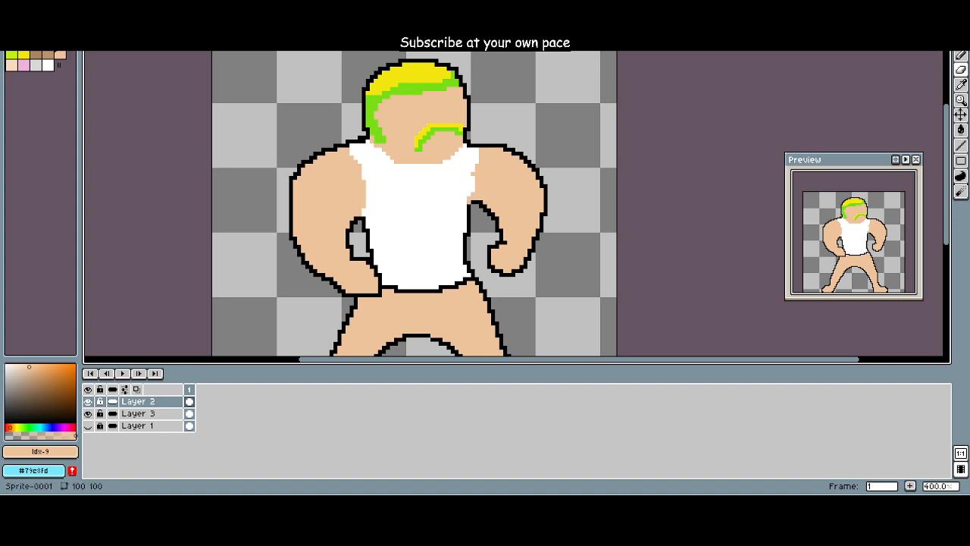
left_click(23, 43)
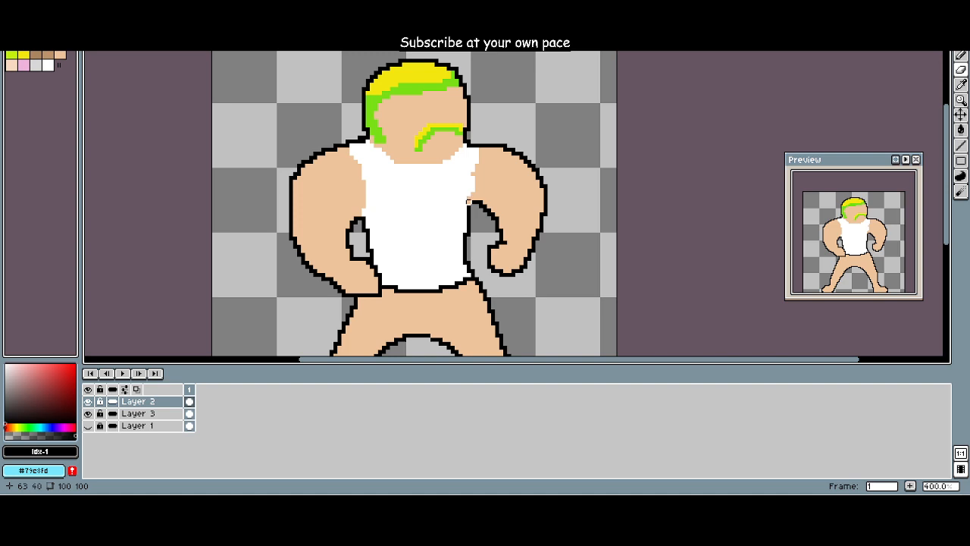
left_click(469, 201)
key("ctrl+z")
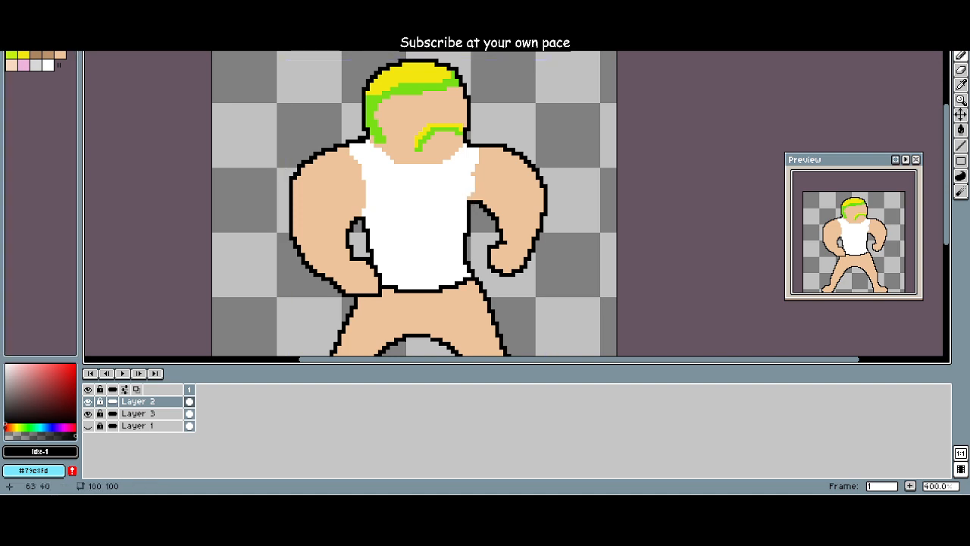
left_click(350, 164)
scroll(345, 177, "right", 3)
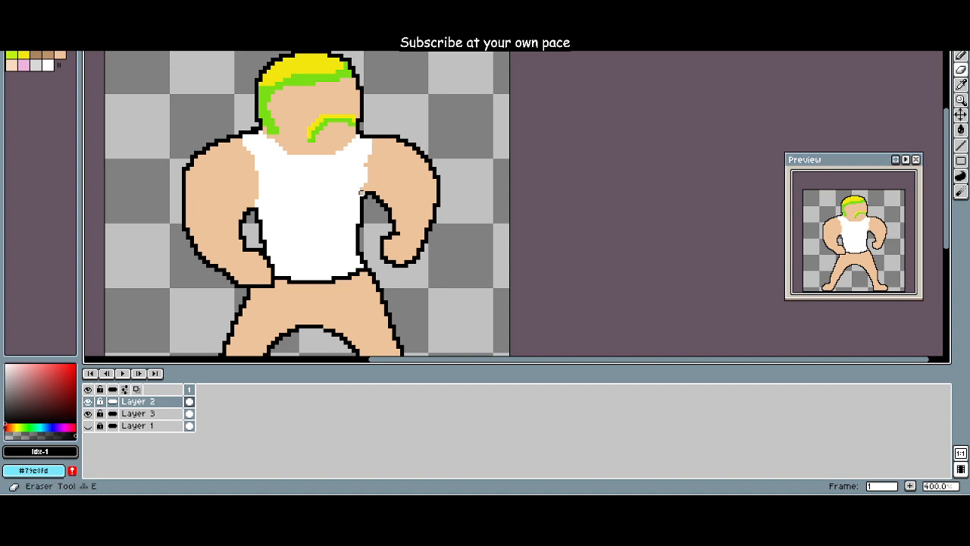
scroll(292, 164, "down", 3)
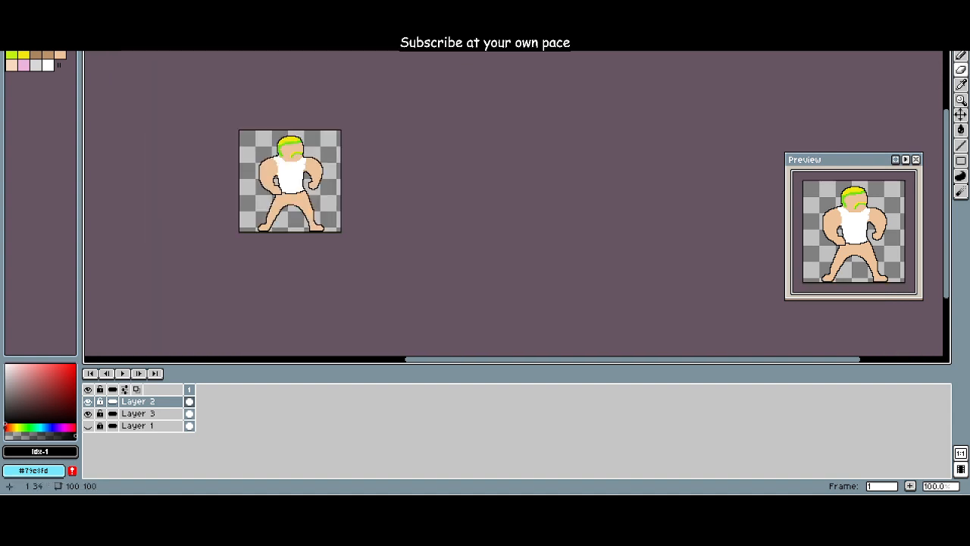
scroll(240, 156, "up", 3)
scroll(240, 162, "down", 1)
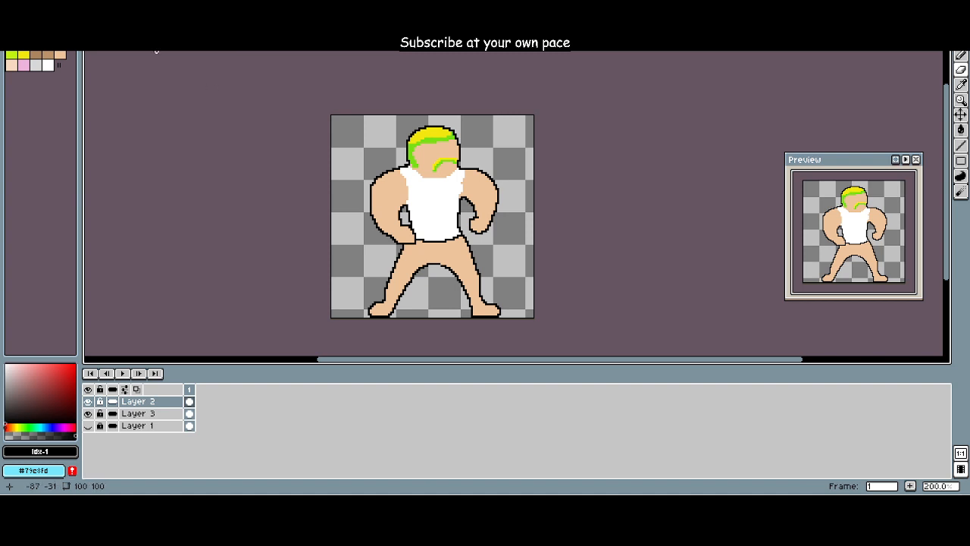
Step: Choose brown (Idx-7), enlarge the pencil brush and try a stroke over the left foot on Layer 2, undoing the stroke
left_click(36, 55)
scroll(384, 262, "up", 4)
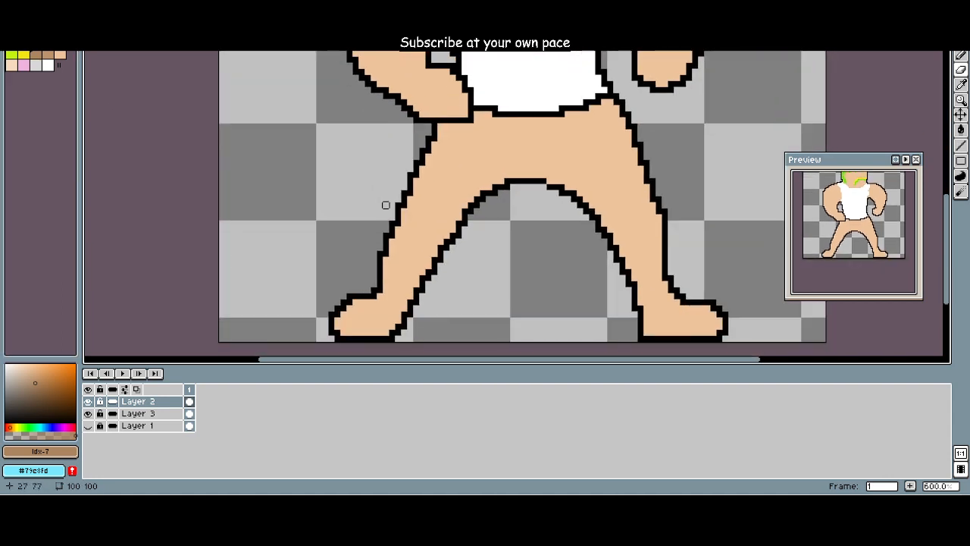
key("ctrl")
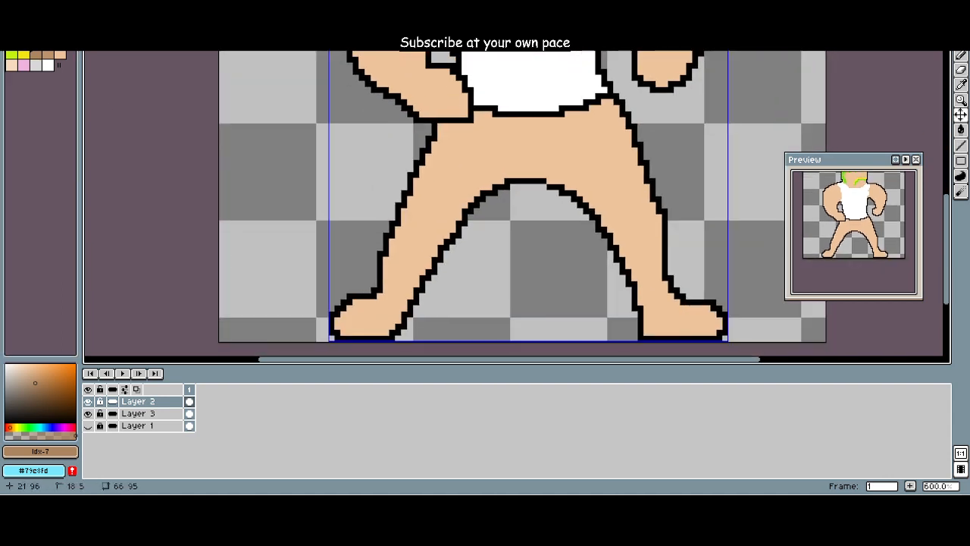
key("ctrl")
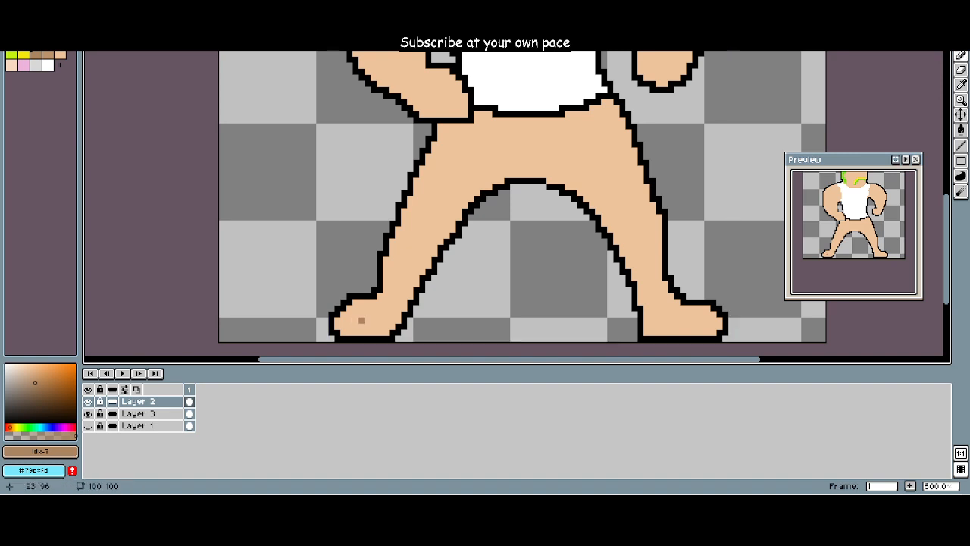
key("plus")
key("plus")
key("plus")
key("plus")
left_click_drag(349, 321, 373, 320)
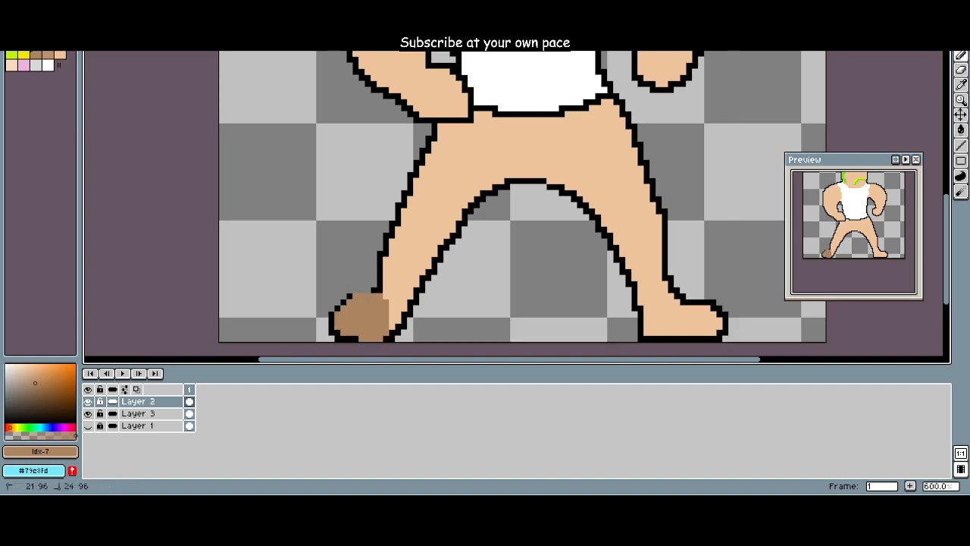
key("ctrl+z")
Step: Make Layer 3 the active layer and paint the left foot brown (Idx-7) inside its outline
left_click(151, 413)
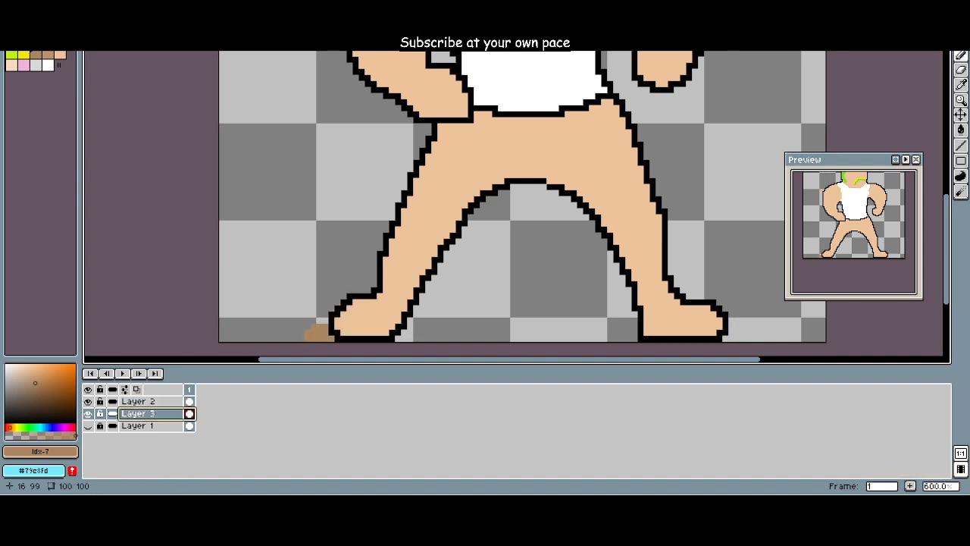
left_click(154, 401)
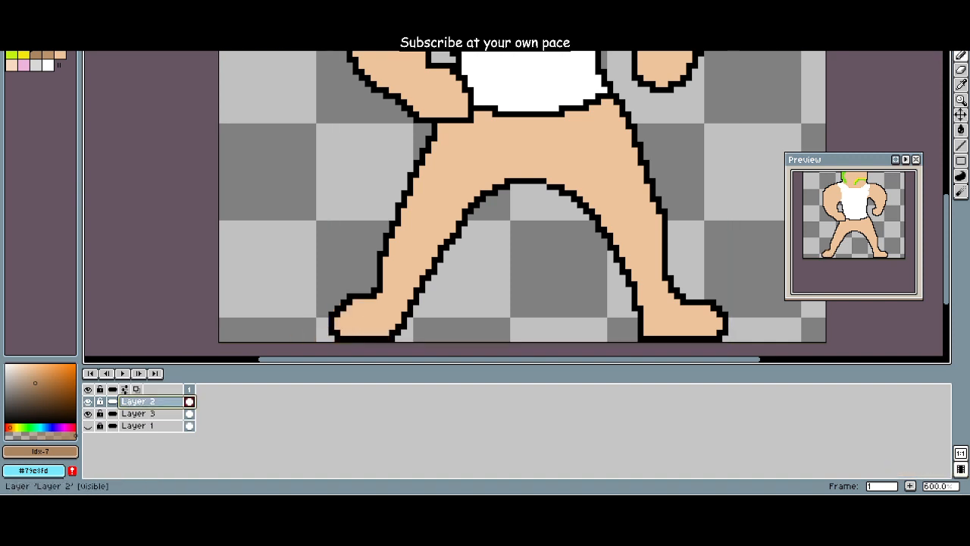
left_click(138, 413)
left_click(361, 325)
mouse_move(360, 324)
left_mouse_down()
mouse_move(346, 323)
mouse_move(356, 311)
mouse_move(397, 310)
left_mouse_up()
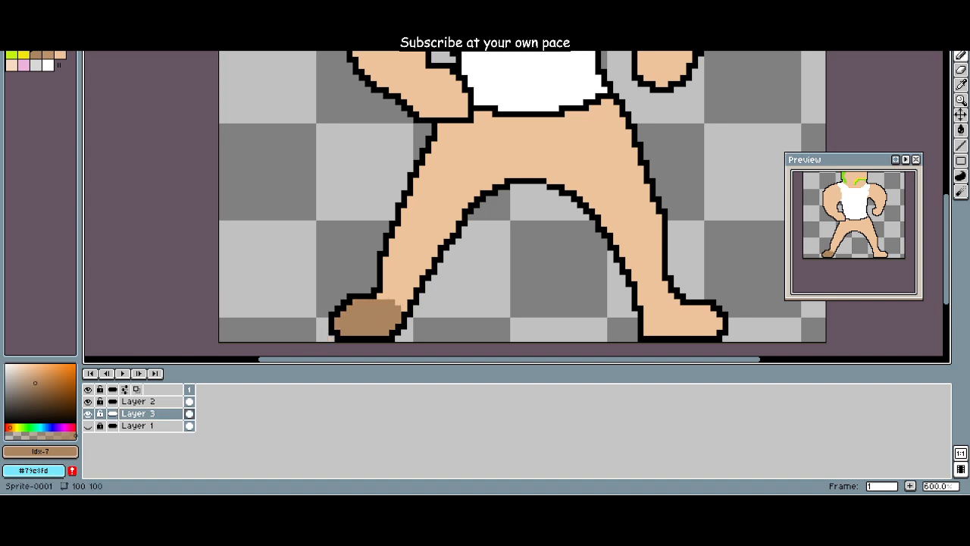
Step: Pick a darker brown (29°, 60, 36), repaint the left foot up to the ankle as a shoe and erase the spill beside it
left_click(47, 401)
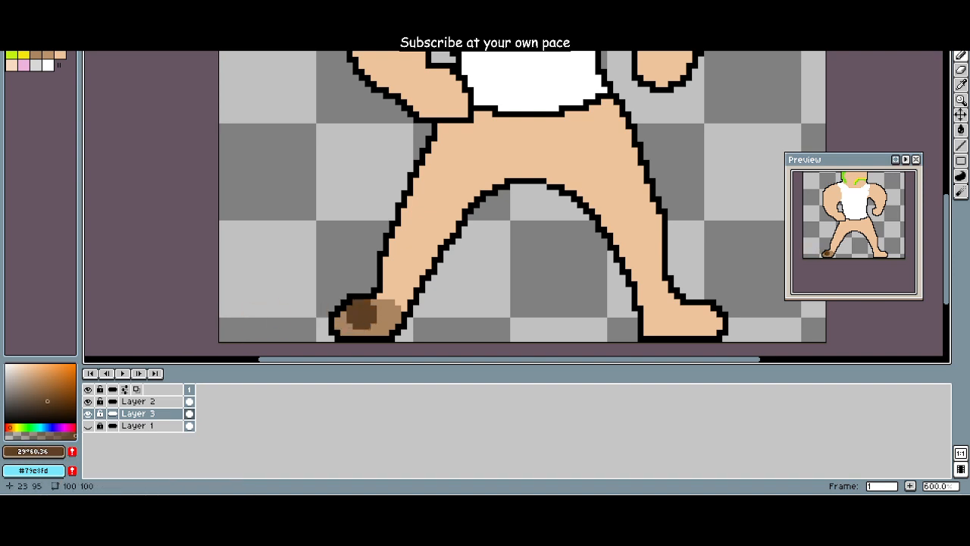
left_click_drag(350, 320, 404, 303)
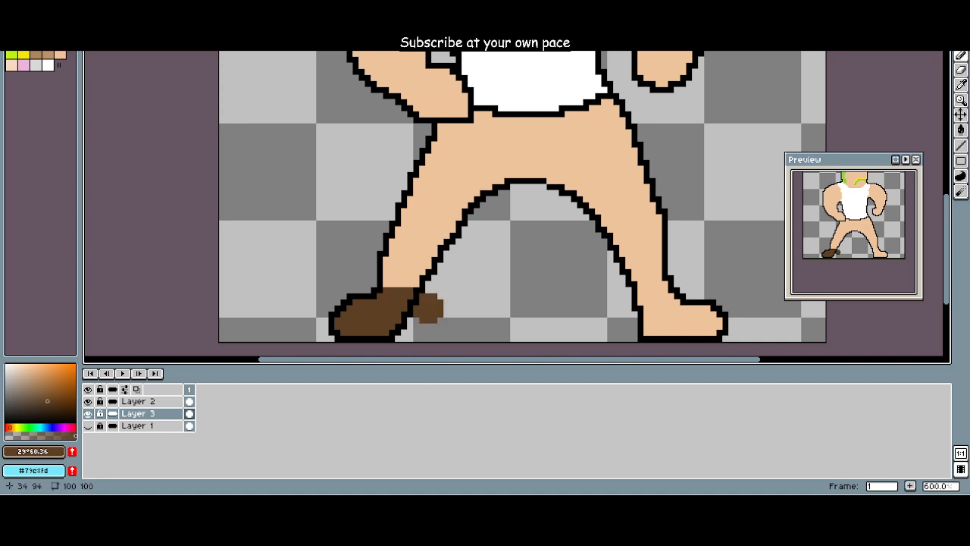
key("e")
left_click(416, 307)
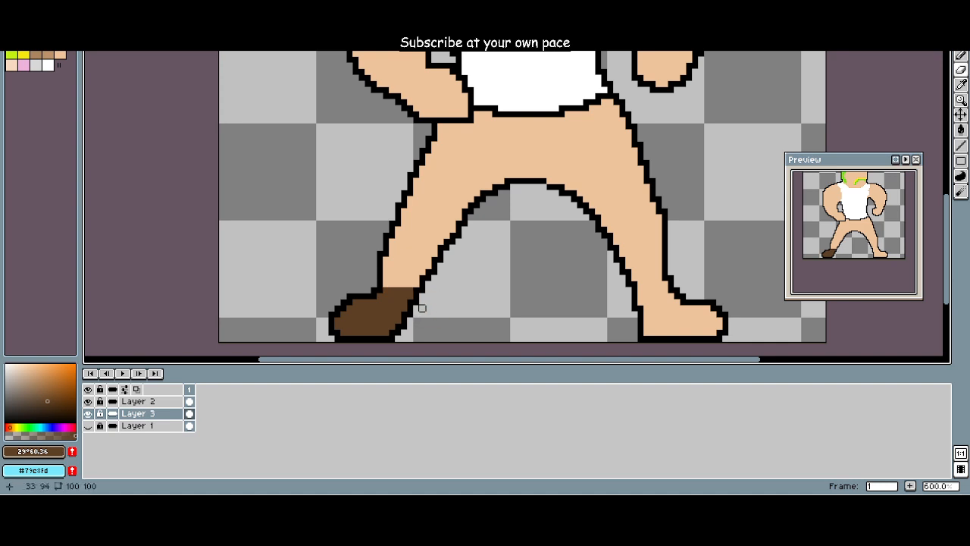
Step: Paint the right foot up to the ankle in the same dark brown as the second shoe on Layer 3
left_click_drag(489, 321, 394, 313)
key("b")
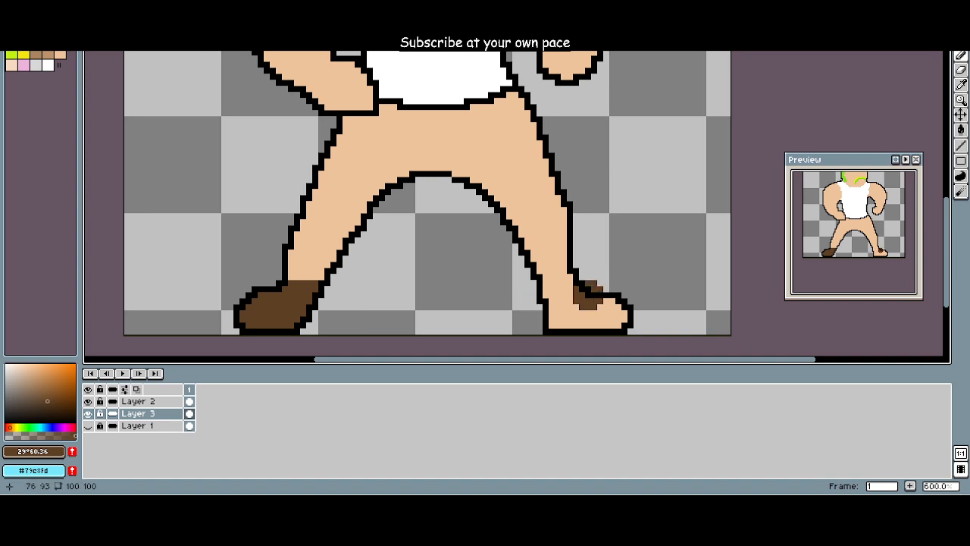
mouse_move(584, 294)
left_mouse_down()
mouse_move(558, 296)
mouse_move(579, 301)
mouse_move(547, 283)
mouse_move(564, 322)
mouse_move(618, 313)
left_mouse_up()
scroll(503, 301, "down", 4)
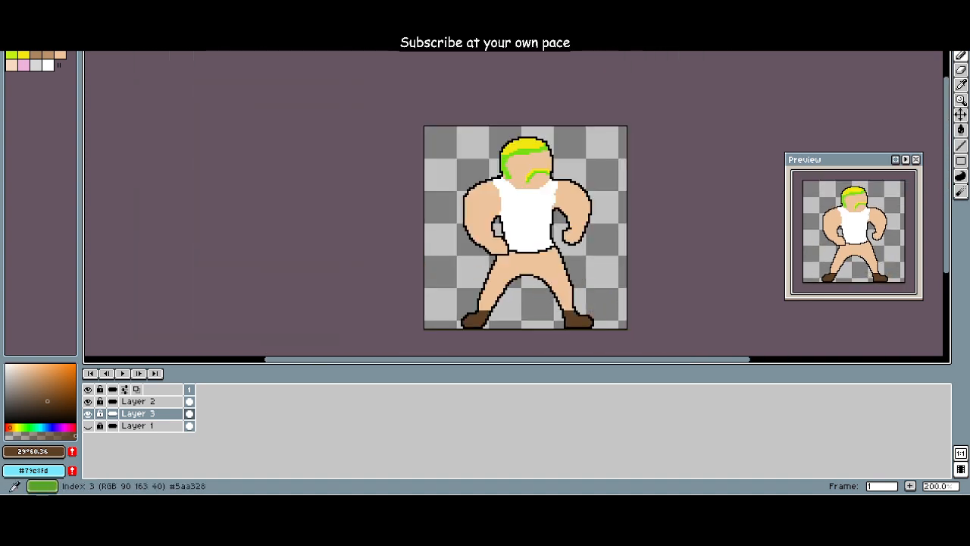
Step: Paint both legs up to the waist light brown (Idx-8) as trousers on Layer 3 and erase the brown spill above the waist line
scroll(196, 101, "up", 3)
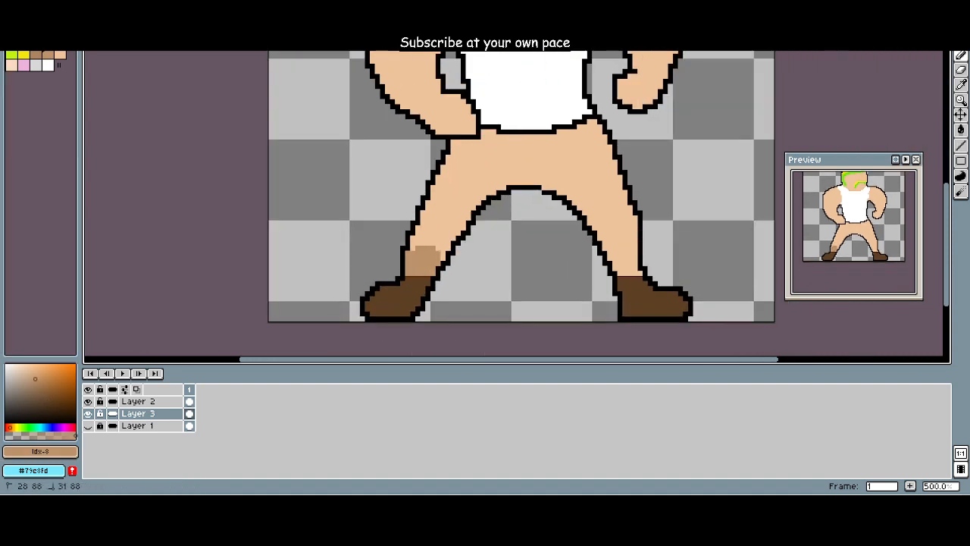
mouse_move(423, 256)
left_mouse_down()
mouse_move(426, 233)
mouse_move(451, 227)
mouse_move(440, 215)
mouse_move(451, 186)
mouse_move(470, 204)
mouse_move(478, 182)
mouse_move(455, 171)
mouse_move(463, 151)
mouse_move(489, 149)
mouse_move(485, 172)
mouse_move(494, 180)
mouse_move(523, 144)
mouse_move(580, 130)
mouse_move(569, 163)
mouse_move(518, 182)
mouse_move(573, 190)
mouse_move(623, 235)
mouse_move(582, 206)
mouse_move(633, 273)
mouse_move(637, 250)
mouse_move(597, 125)
mouse_move(610, 172)
left_mouse_up()
key("r")
key("e")
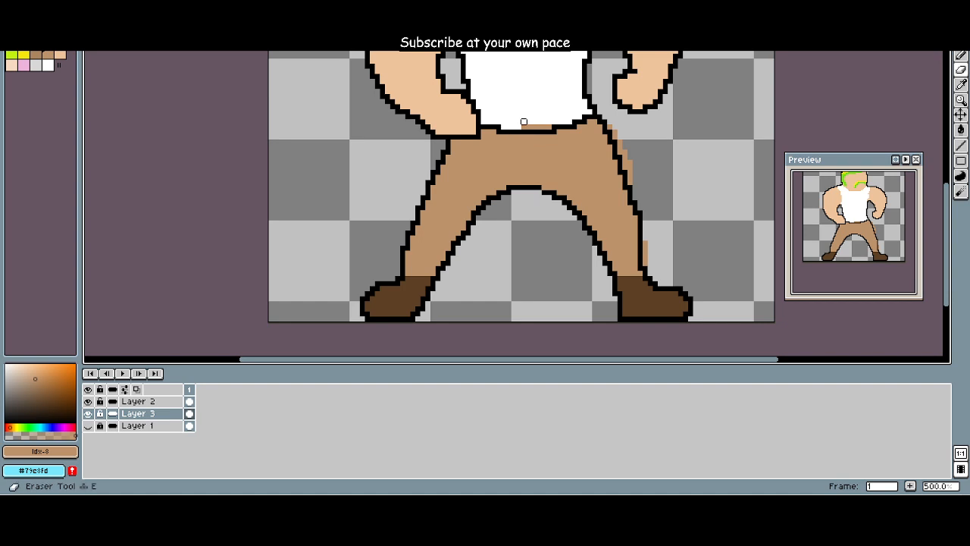
key("r")
key("e")
left_click_drag(524, 124, 544, 122)
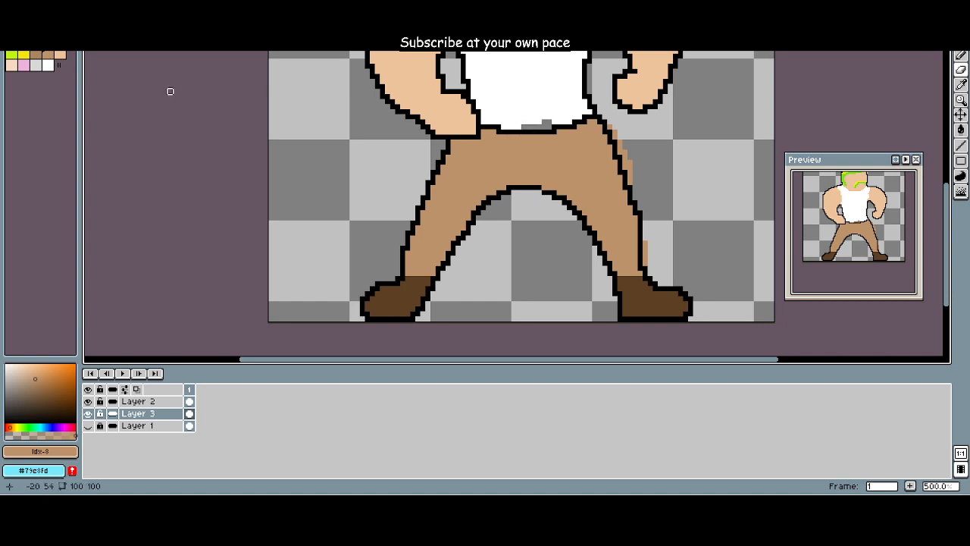
Step: Refill the gap at the shirt's hem with white (Idx-13) and erase the brown spill along the right leg's outer edge on Layer 3
left_click(48, 64)
mouse_move(544, 127)
left_mouse_down()
mouse_move(518, 127)
mouse_move(558, 136)
left_mouse_up()
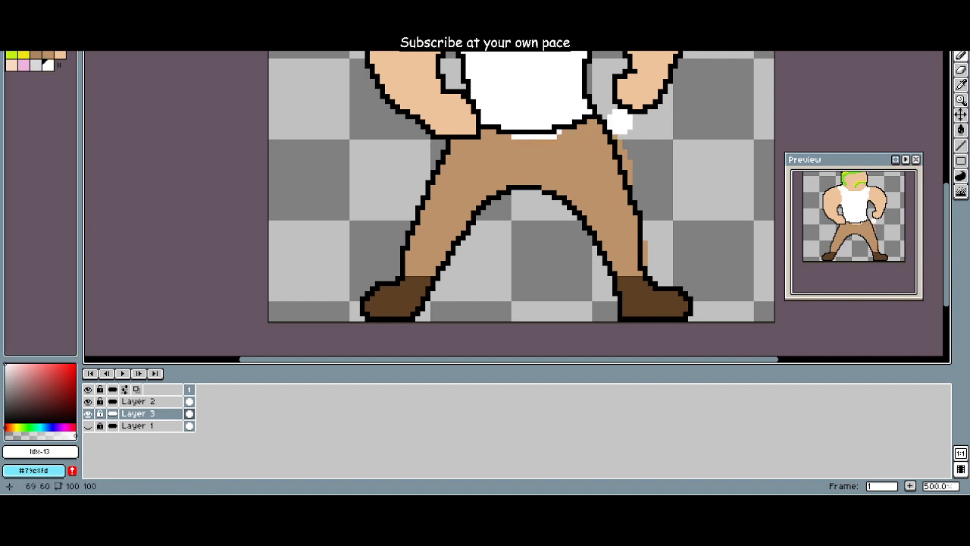
key("e")
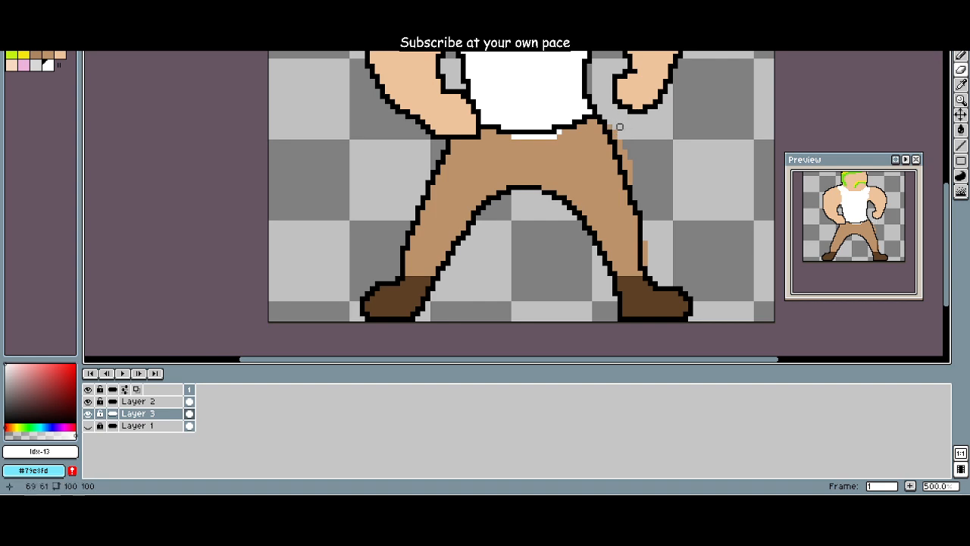
left_click_drag(614, 127, 640, 180)
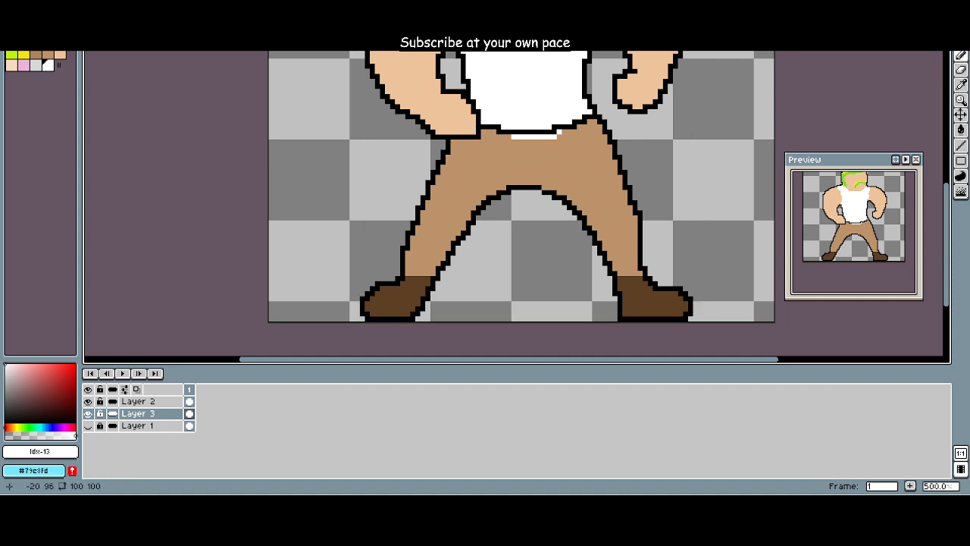
Step: Remove the black waist outline between shirt and trousers on Layer 2 and fill the shirt's hem with white (Idx-13)
left_click(138, 401)
left_click_drag(473, 126, 362, 212)
scroll(361, 212, "down", 1)
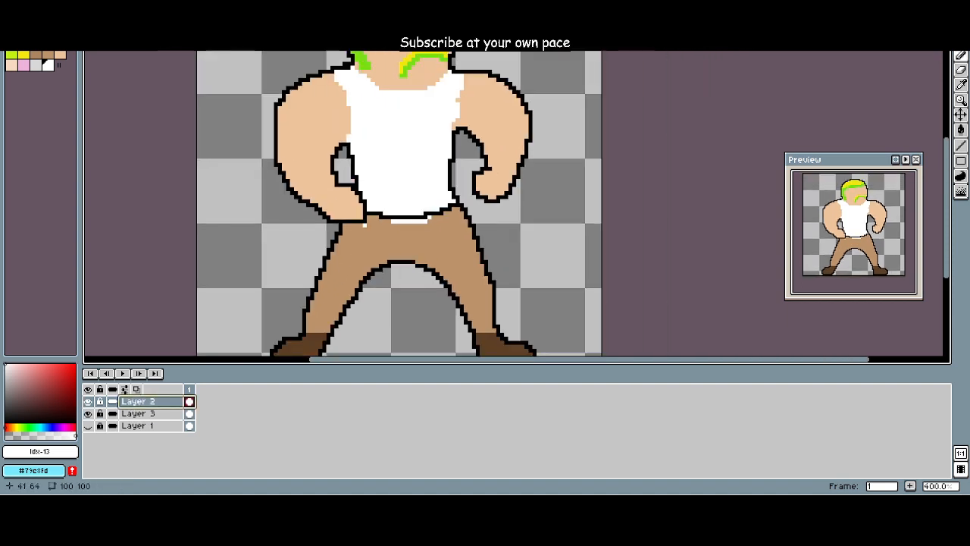
key("e")
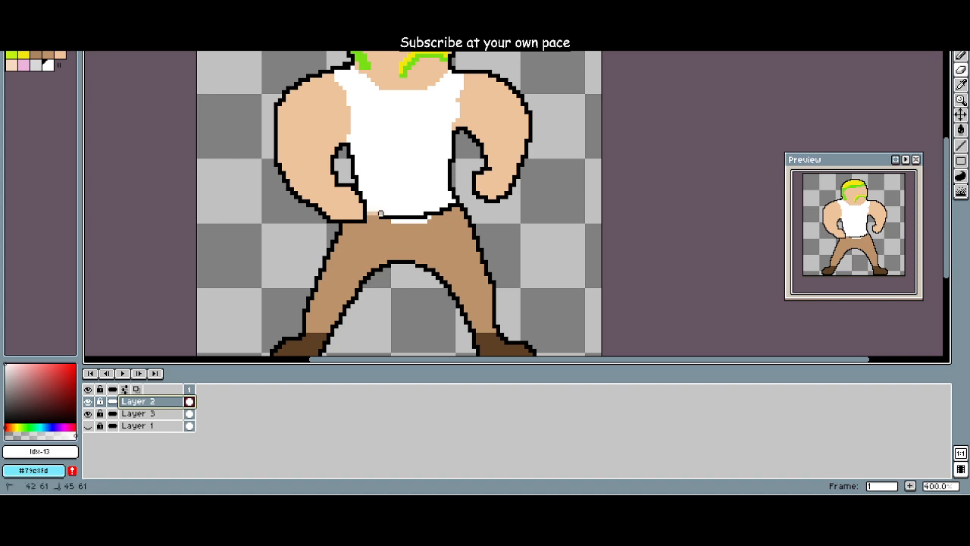
left_click_drag(388, 218, 441, 209)
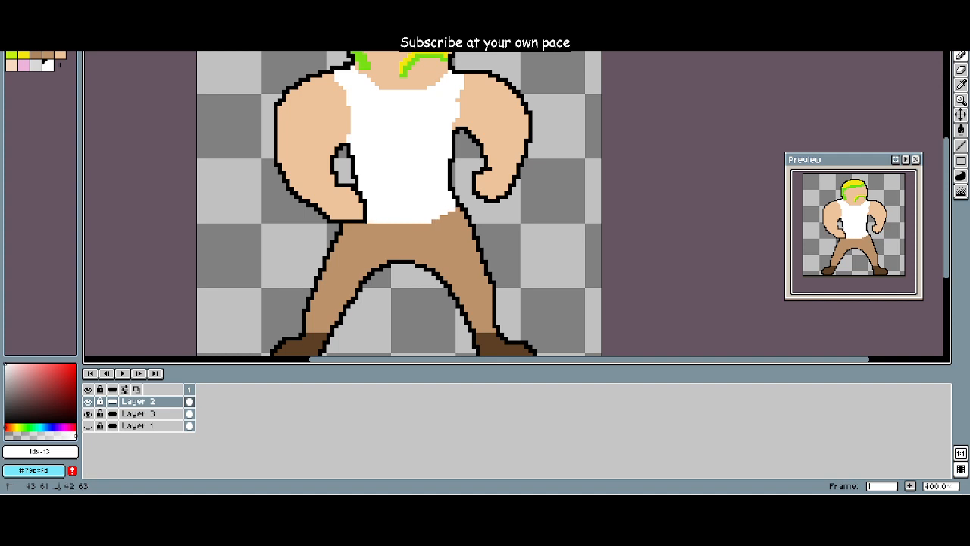
Step: Even out the shirt's right armhole edge with white (Idx-13) on Layer 2 and choose the skin tone (Idx-9)
scroll(419, 238, "down", 2)
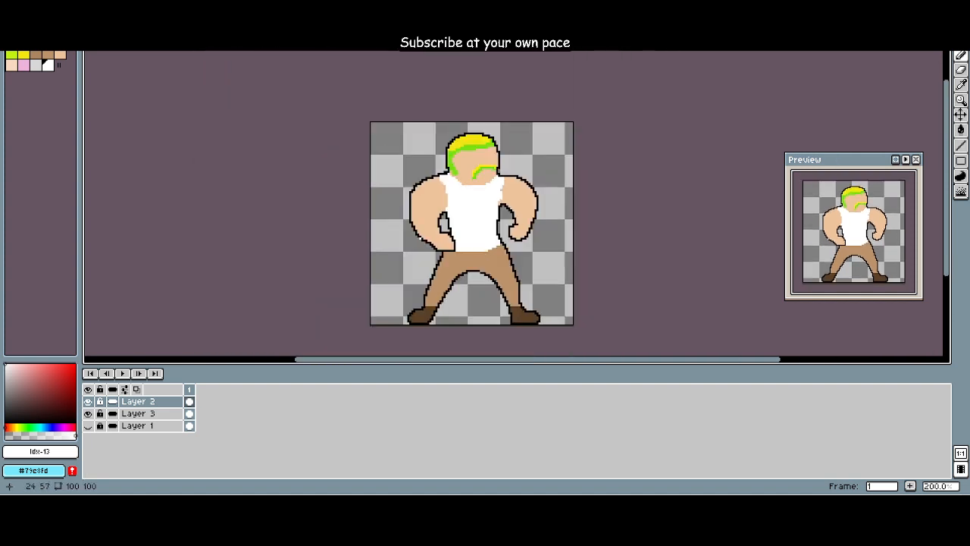
scroll(407, 208, "up", 1)
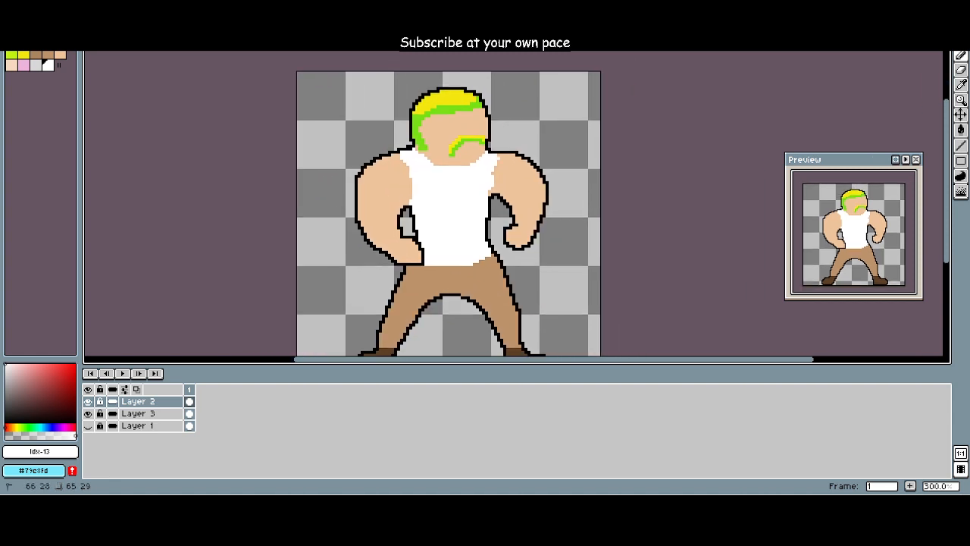
left_click_drag(495, 173, 499, 170)
key("ctrl+z")
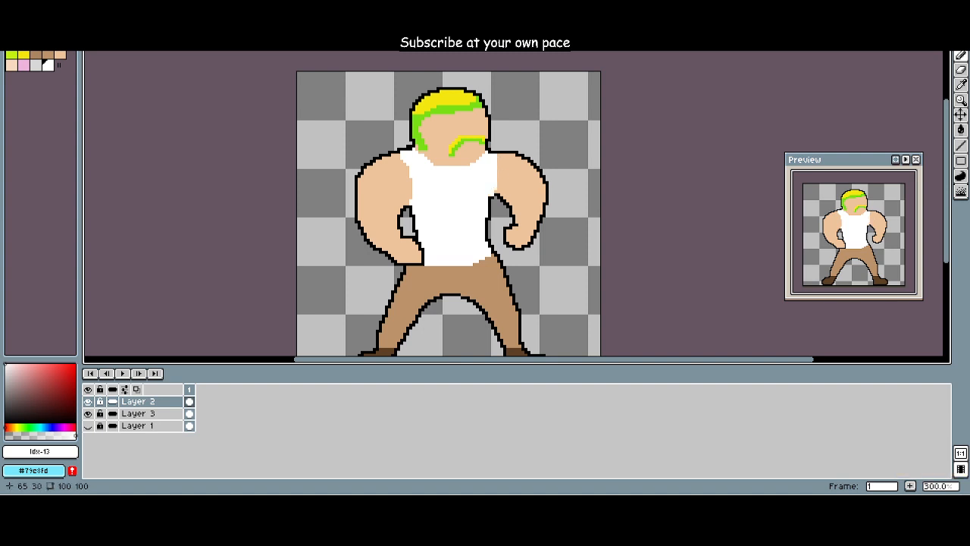
left_click(60, 55)
left_click_drag(362, 173, 295, 206)
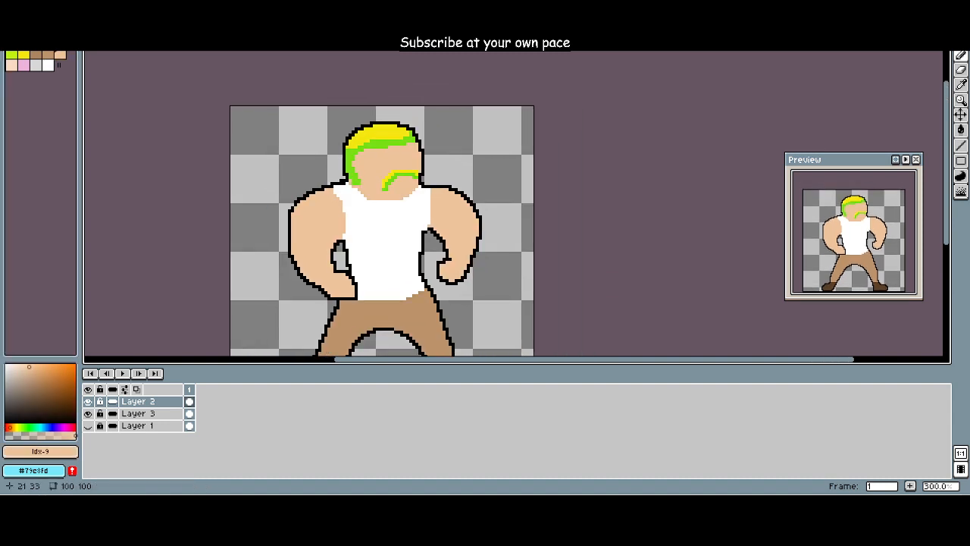
Step: Extend the green (Idx-4) sideburn along the jaw down to the shirt's neckline on Layer 2
scroll(327, 210, "up", 4)
mouse_move(604, 252)
left_mouse_down()
mouse_move(588, 179)
mouse_move(595, 211)
left_mouse_up()
left_click_drag(588, 163, 587, 162)
scroll(589, 160, "down", 2)
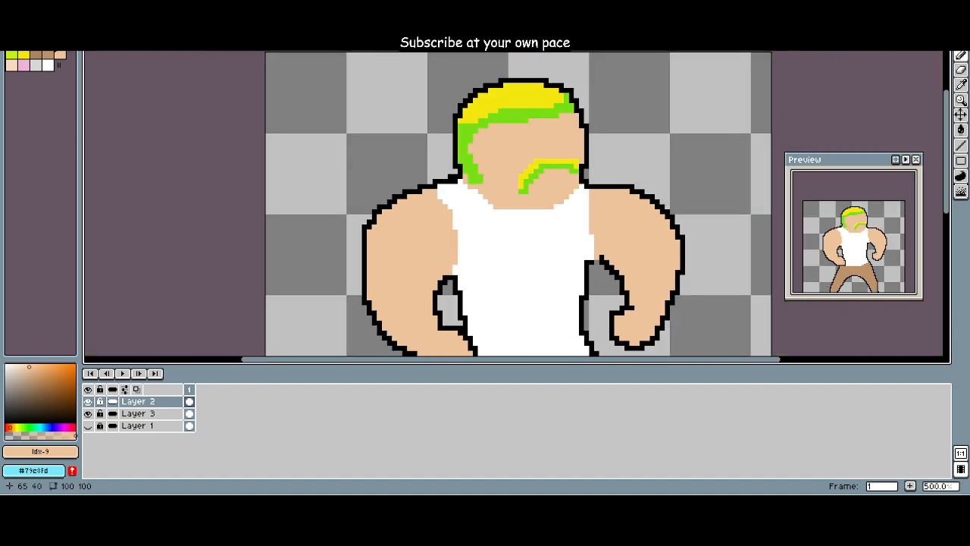
scroll(485, 209, "down", 3)
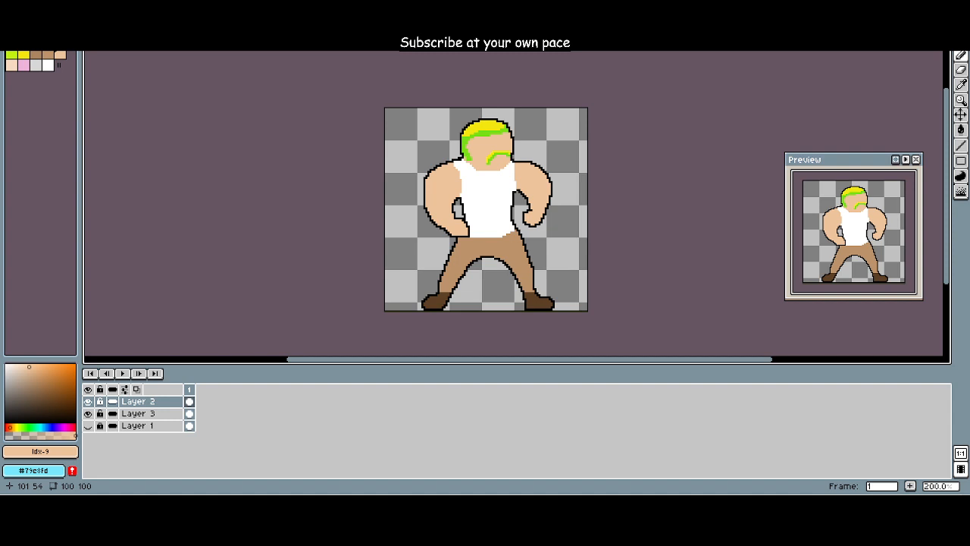
scroll(519, 176, "up", 2)
left_click_drag(516, 178, 433, 202)
left_click(326, 153, "alt")
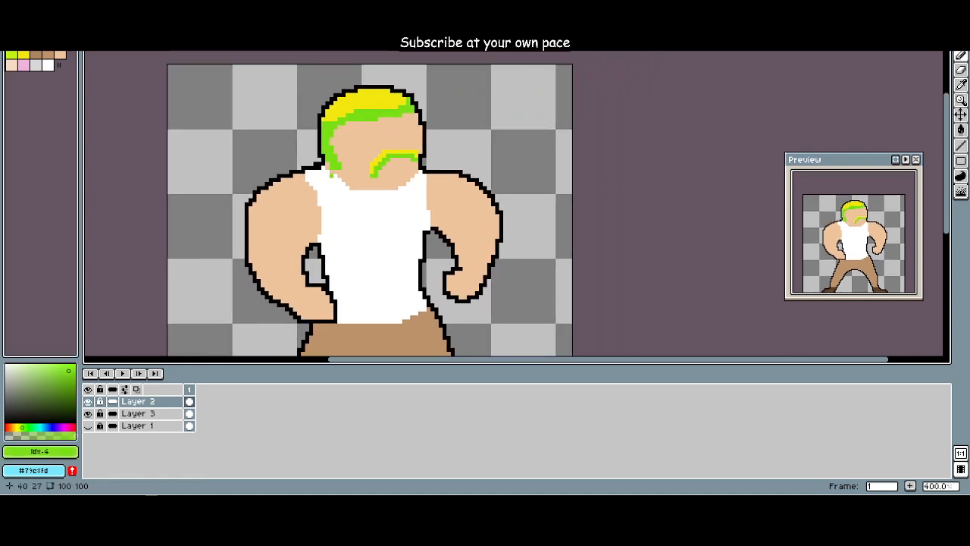
scroll(363, 220, "up", 5)
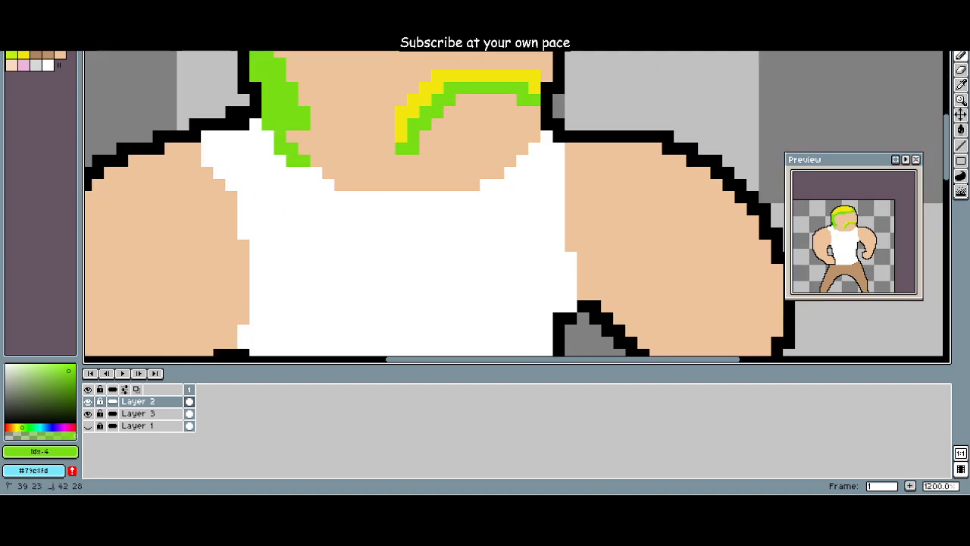
mouse_move(297, 136)
left_mouse_down()
mouse_move(315, 161)
mouse_move(327, 149)
mouse_move(339, 185)
left_mouse_up()
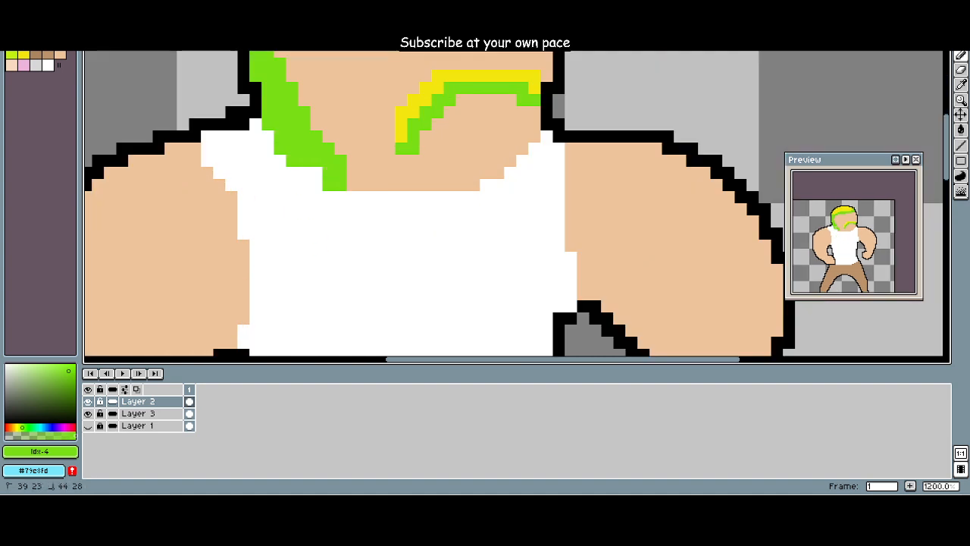
scroll(318, 179, "down", 2)
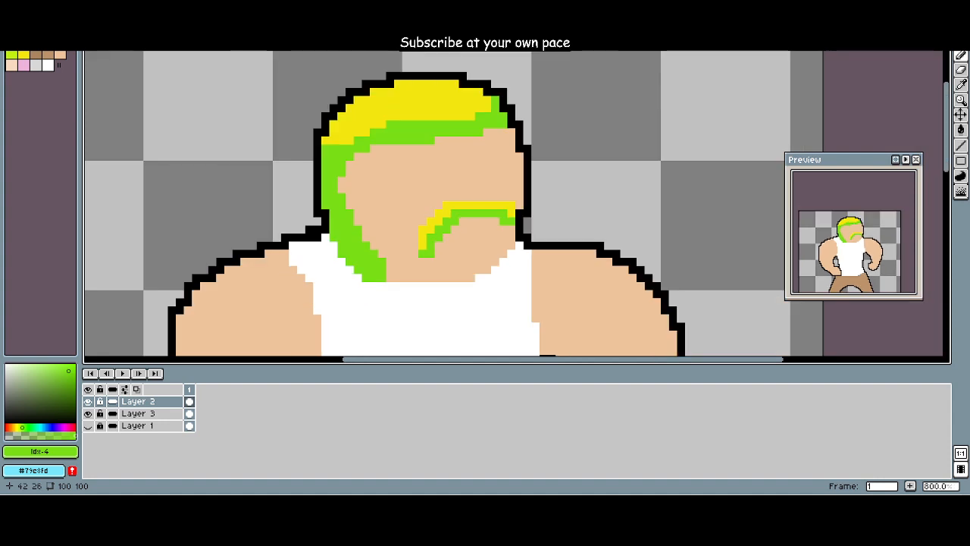
Step: Paint the yellow top of the hair green (Idx-4), leaving a thin yellow rim beneath the head outline
scroll(349, 202, "up", 2)
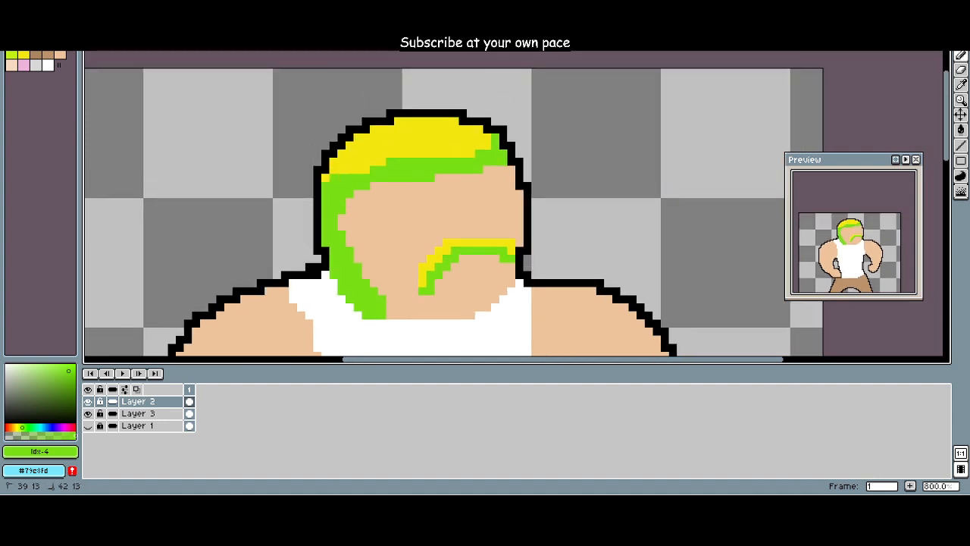
mouse_move(382, 161)
left_mouse_down()
mouse_move(341, 161)
mouse_move(390, 146)
mouse_move(487, 145)
mouse_move(378, 138)
mouse_move(488, 137)
mouse_move(398, 128)
left_mouse_up()
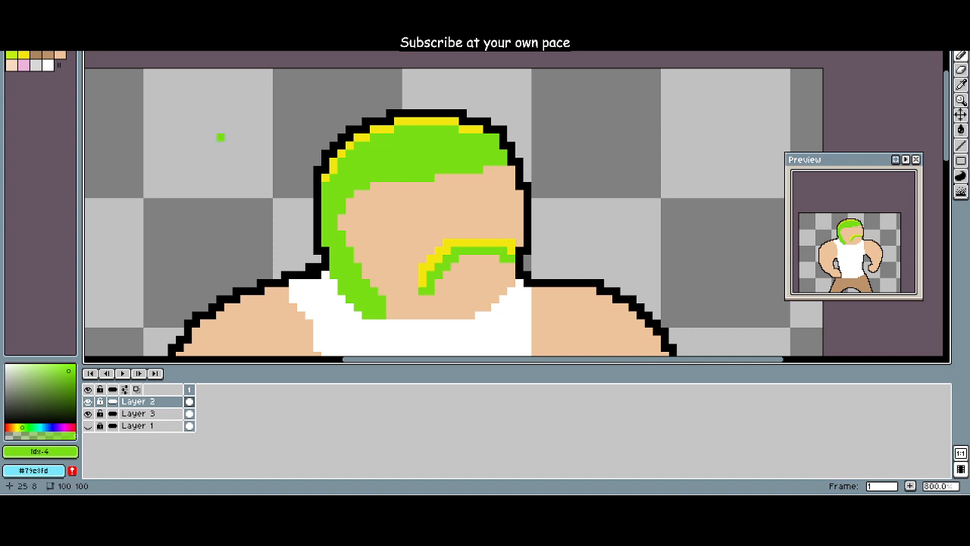
scroll(220, 160, "down", 1)
Step: Continue the yellow (Idx-6) rim down the back of the head and by two pixels at the front of the hair
left_click(12, 55)
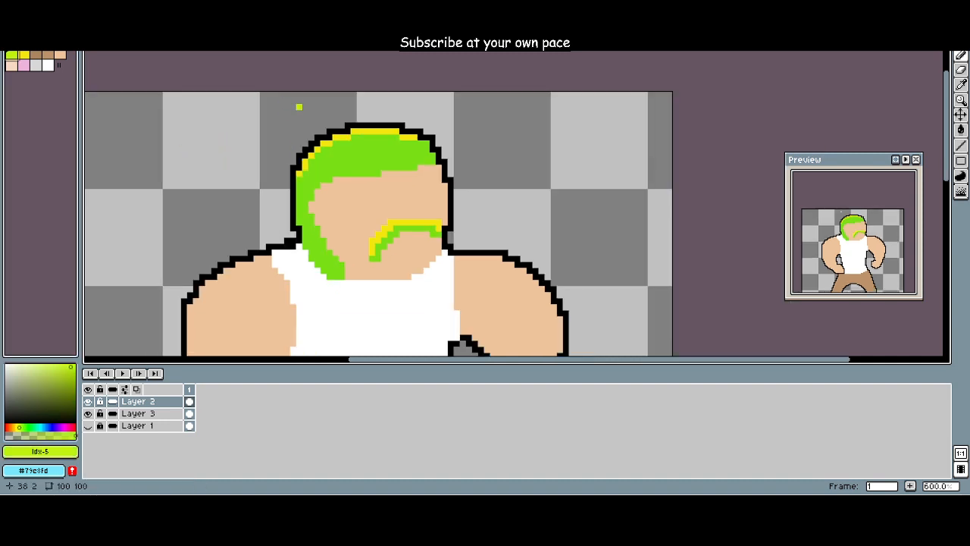
left_click(23, 56)
scroll(260, 143, "up", 2)
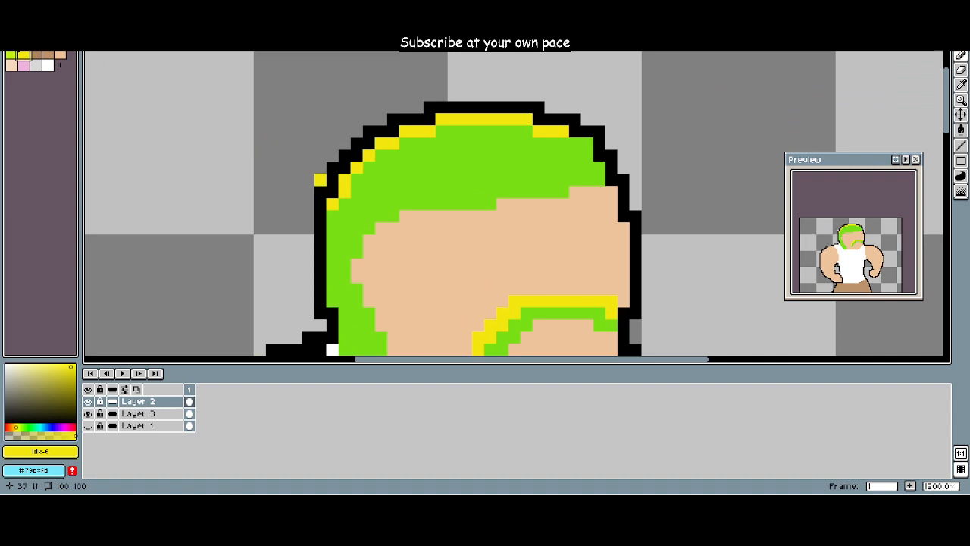
left_click_drag(333, 216, 332, 300)
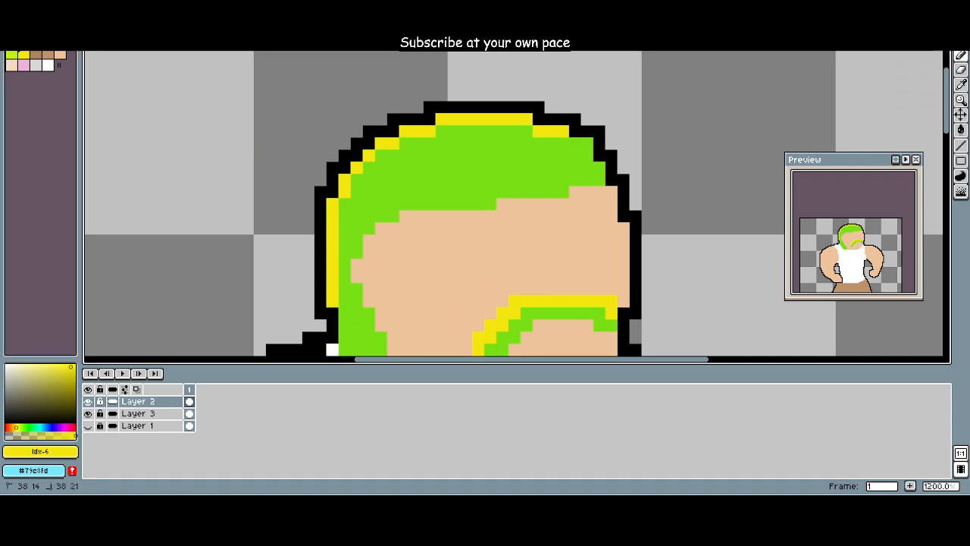
left_click_drag(575, 143, 587, 143)
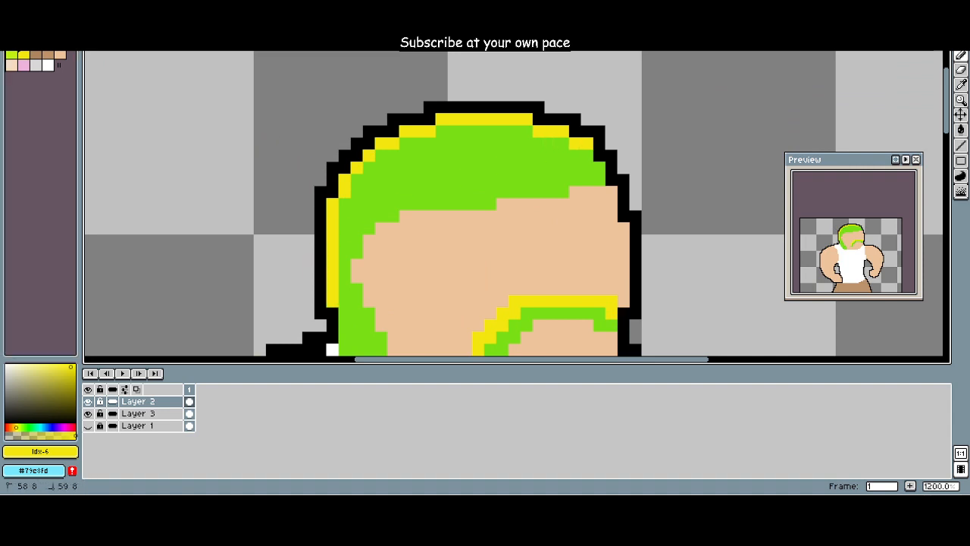
scroll(341, 179, "down", 2)
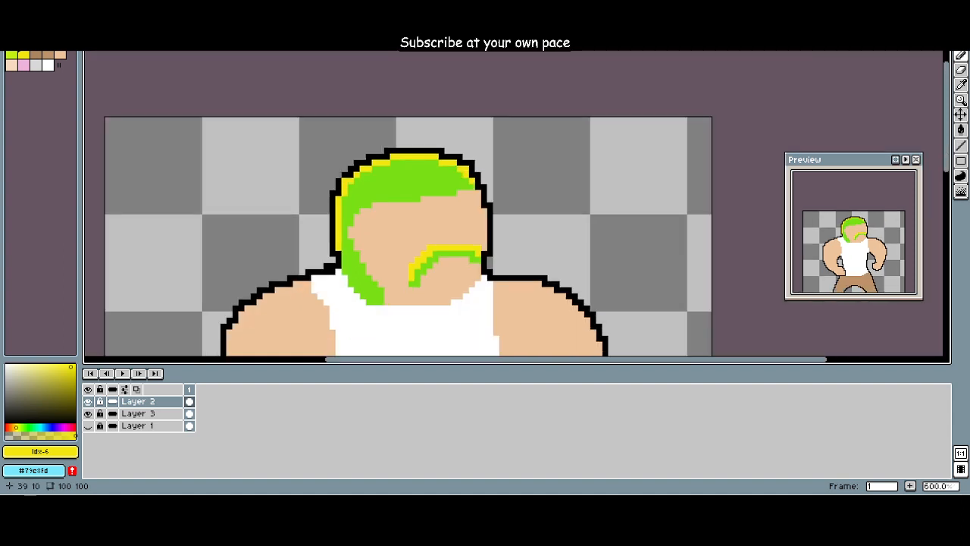
Step: Add a yellow-green (Idx-5) band inside the yellow rim along the back and top of the hair
left_click(11, 55)
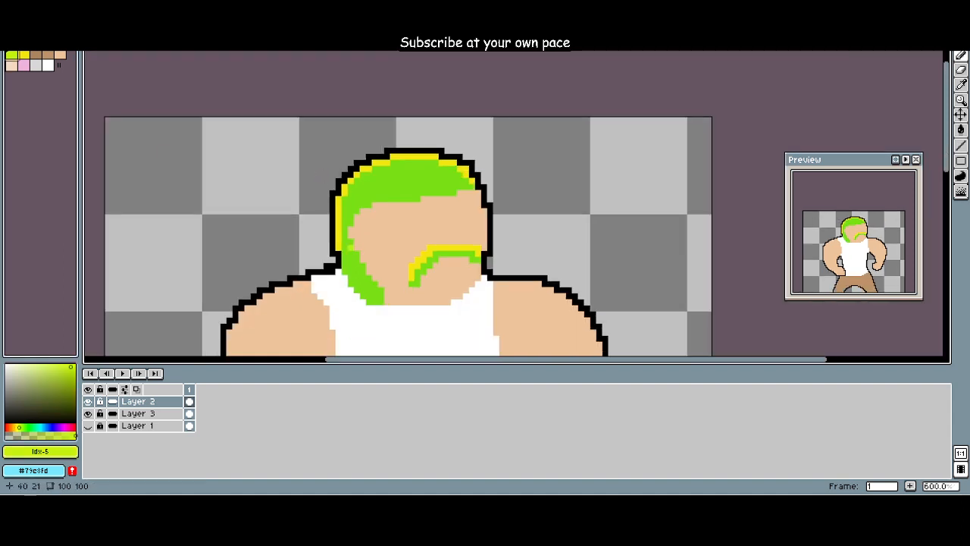
left_click_drag(344, 247, 344, 204)
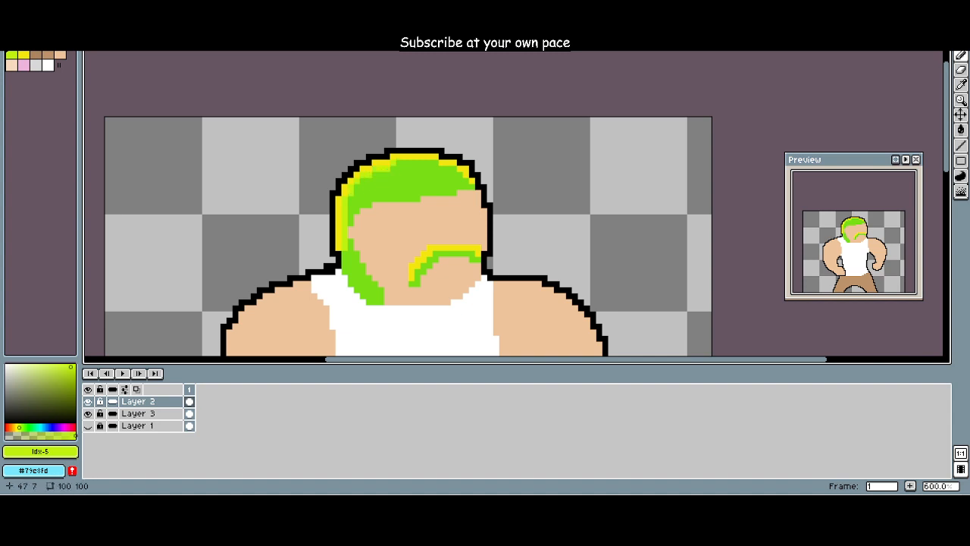
left_click_drag(393, 162, 453, 168)
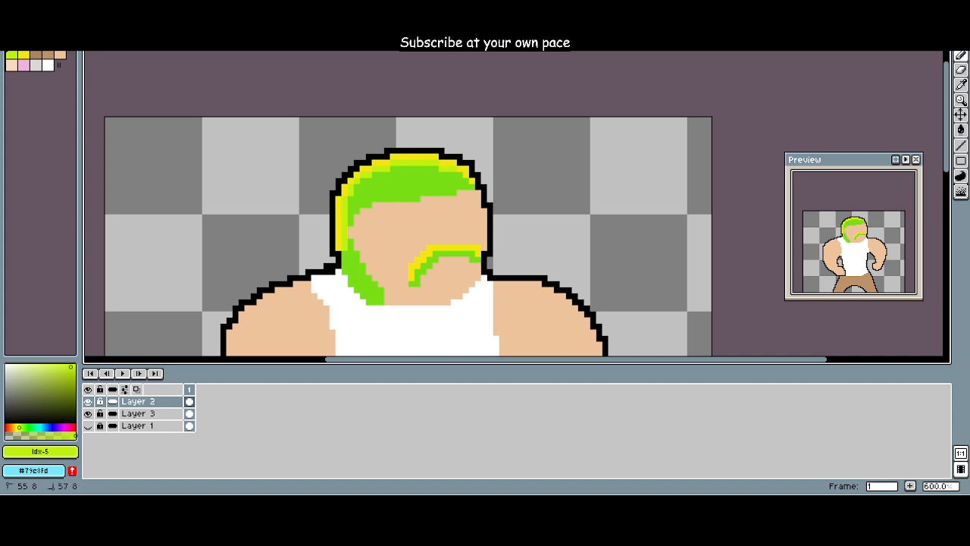
left_click(460, 175)
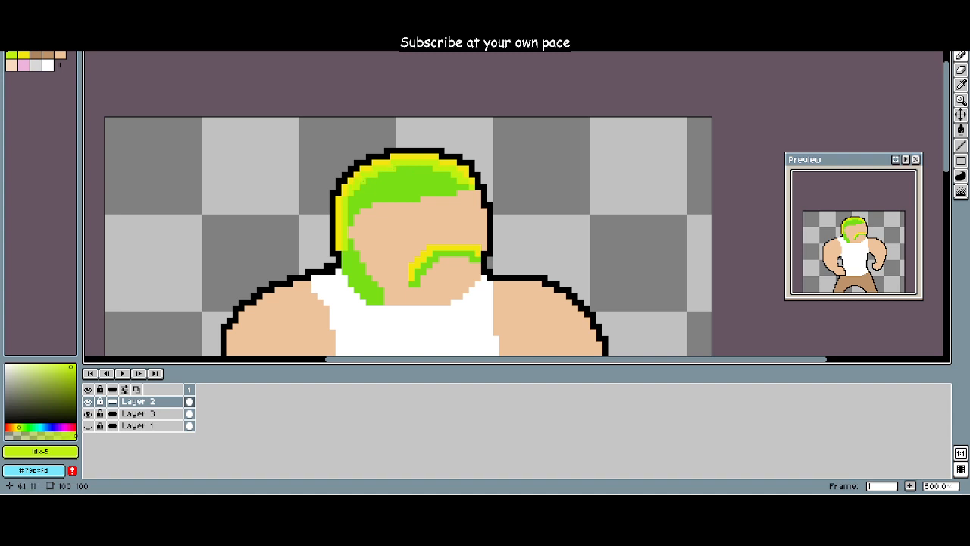
Step: Widen the green (Idx-4) hair inward over the temple and forehead, and restore the black (Idx-1) head outline at the forehead
left_click_drag(374, 256, 294, 268)
left_click(60, 44)
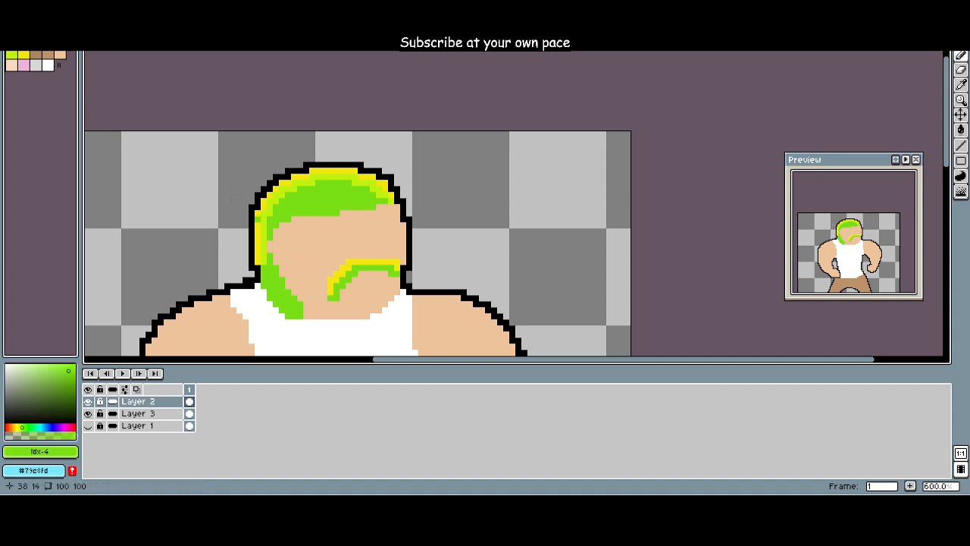
left_click_drag(276, 262, 287, 232)
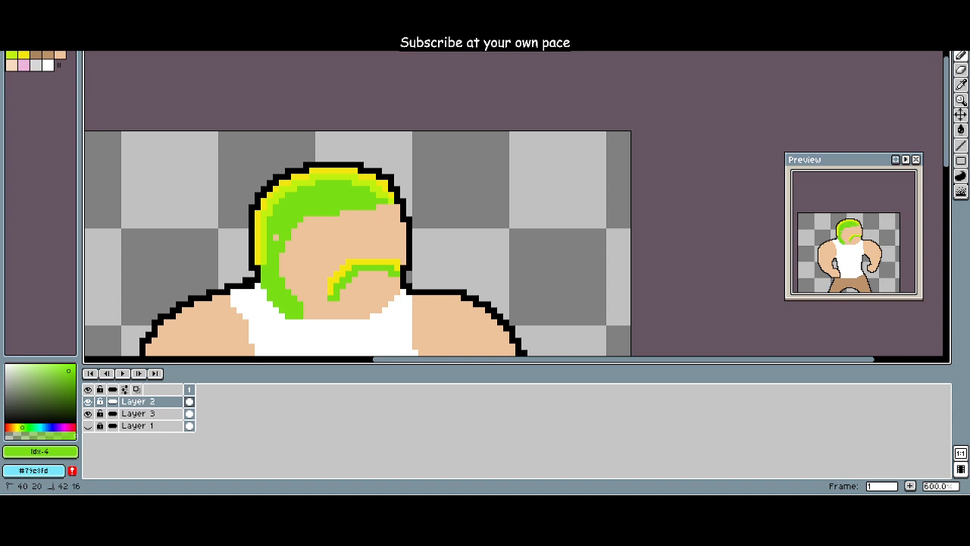
mouse_move(281, 231)
left_mouse_down()
mouse_move(282, 258)
mouse_move(330, 219)
mouse_move(312, 223)
mouse_move(397, 207)
mouse_move(379, 213)
left_mouse_up()
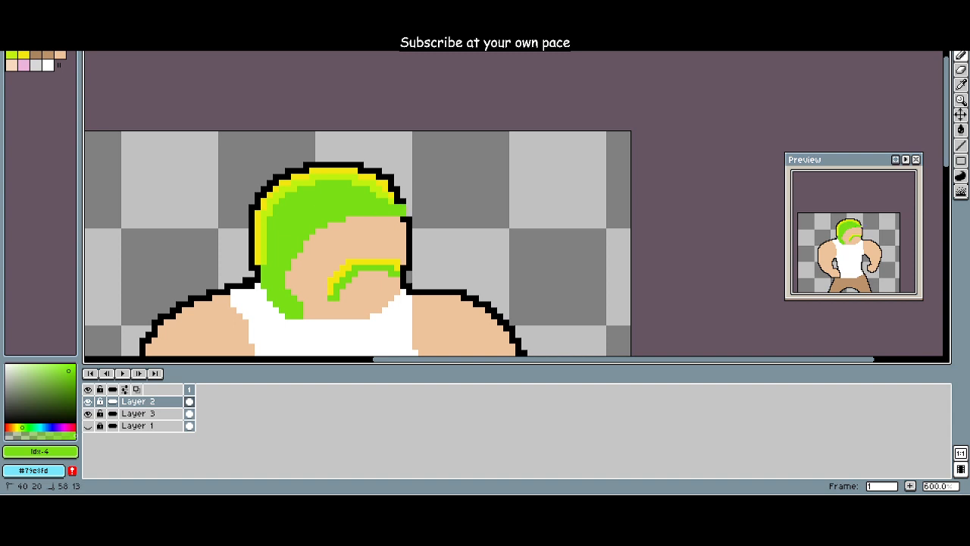
left_click(23, 44)
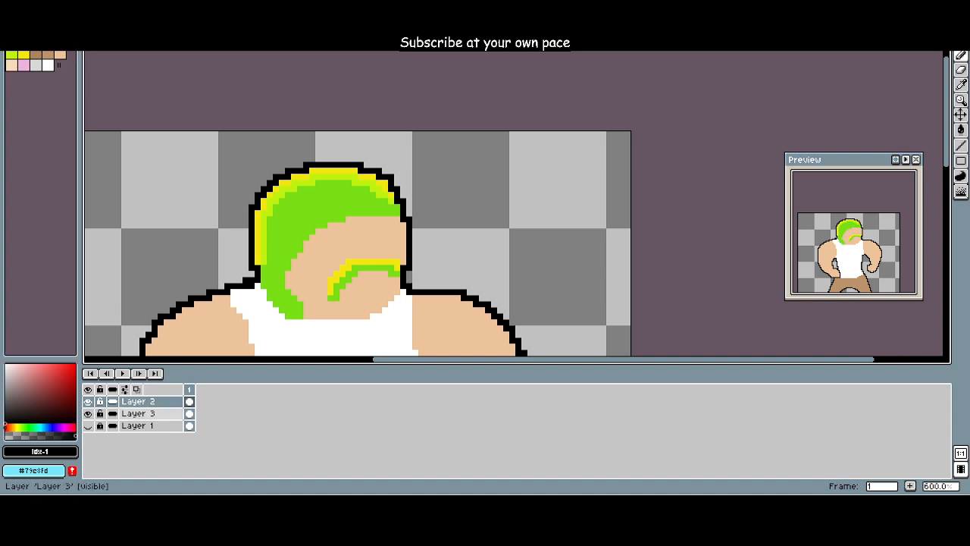
Step: Make Layer 3 the active layer and choose green (Idx-4)
left_click(152, 414)
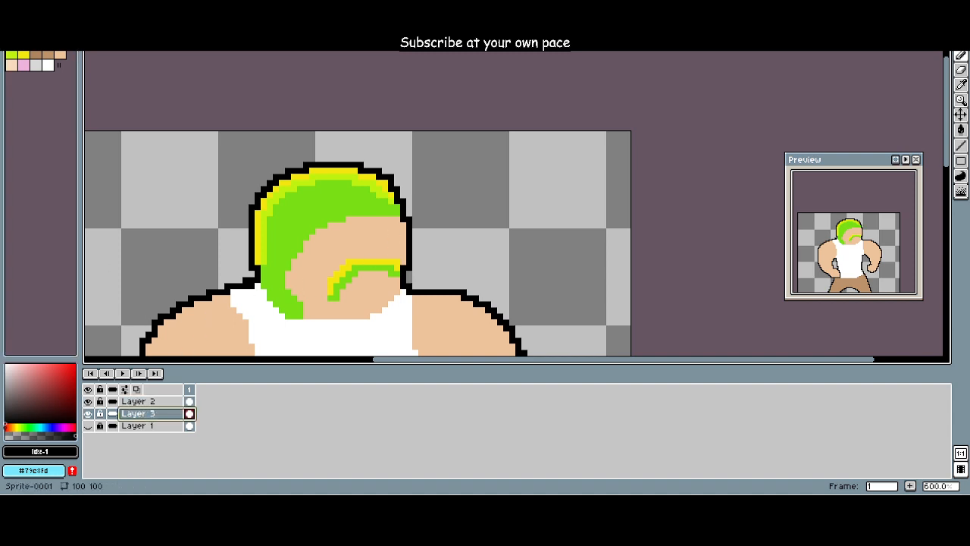
left_click(60, 42)
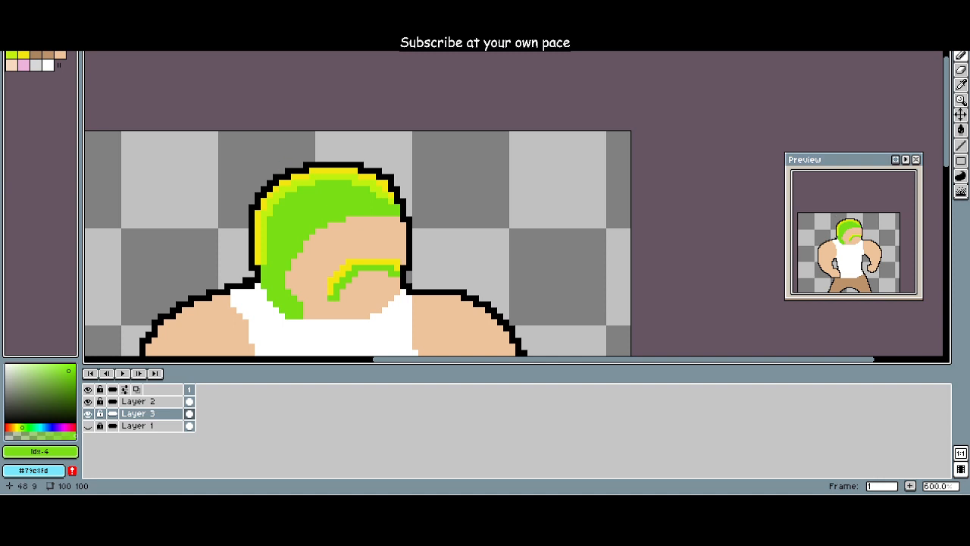
scroll(218, 208, "down", 3)
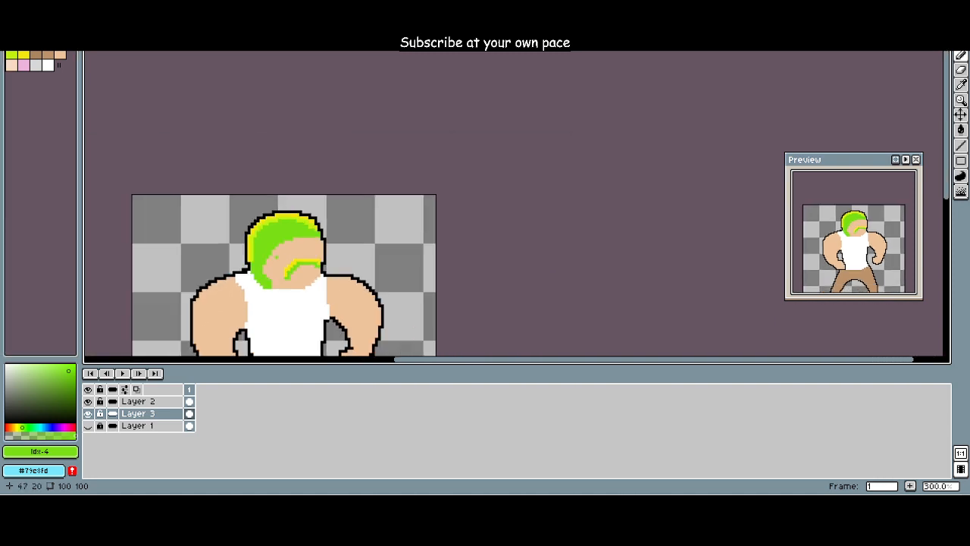
scroll(208, 317, "down", 3)
scroll(213, 343, "up", 3)
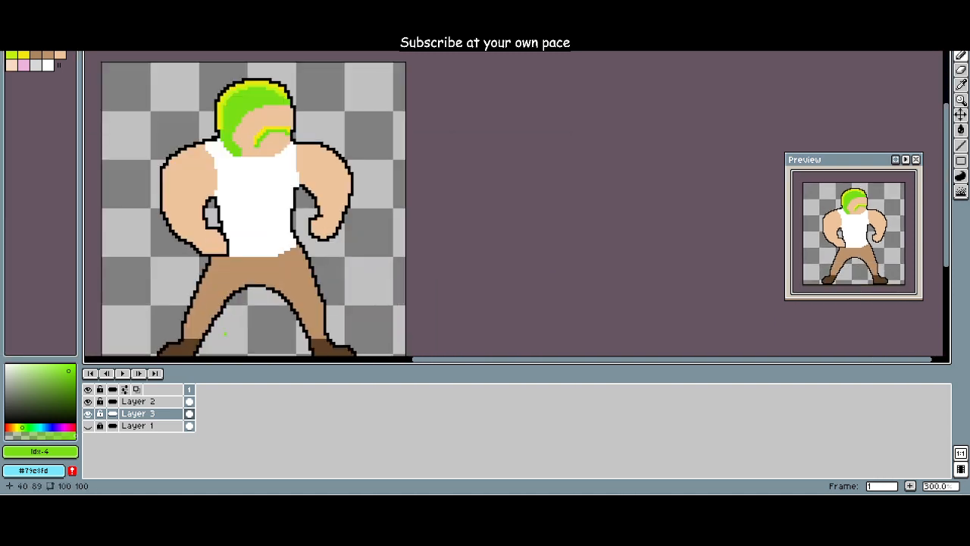
left_click_drag(228, 326, 326, 291)
left_click_drag(255, 300, 266, 321)
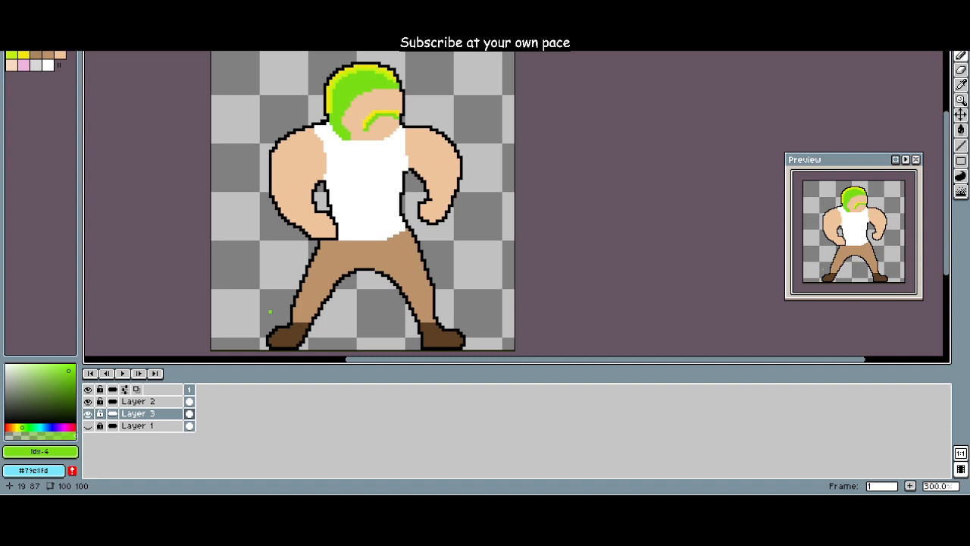
Step: Try three wide green (Idx-4) arched stripes down the left arm on Layer 3 and undo them
scroll(270, 308, "up", 2)
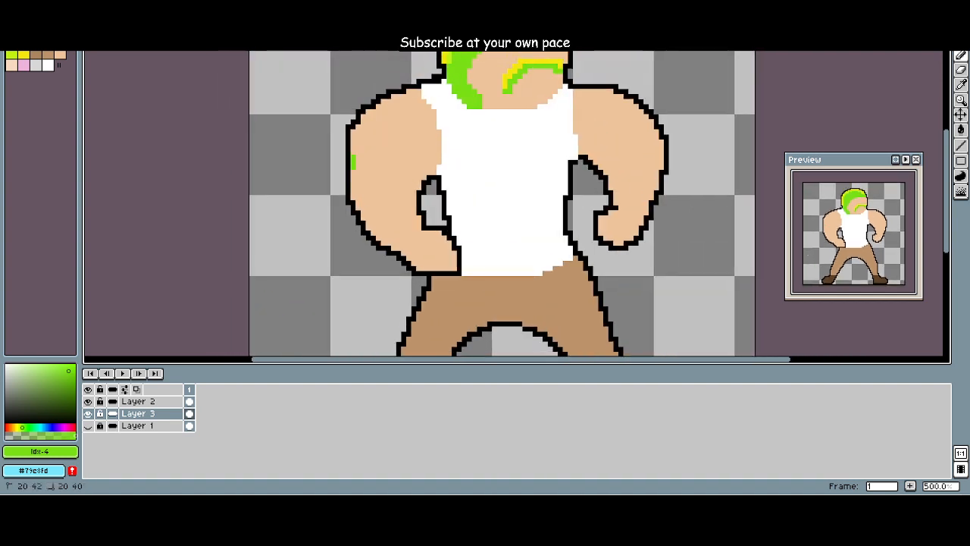
left_click_drag(354, 168, 413, 159)
left_click_drag(363, 186, 411, 181)
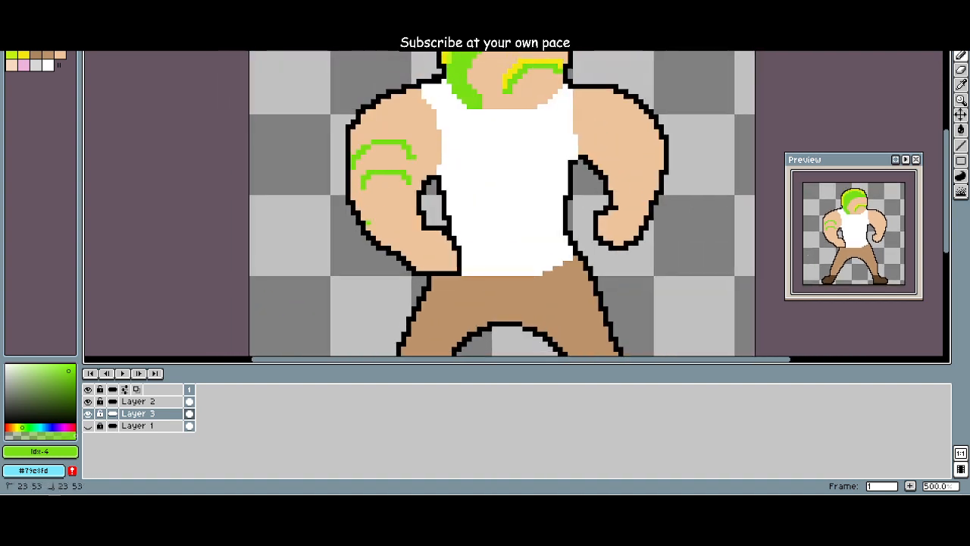
left_click_drag(367, 221, 400, 214)
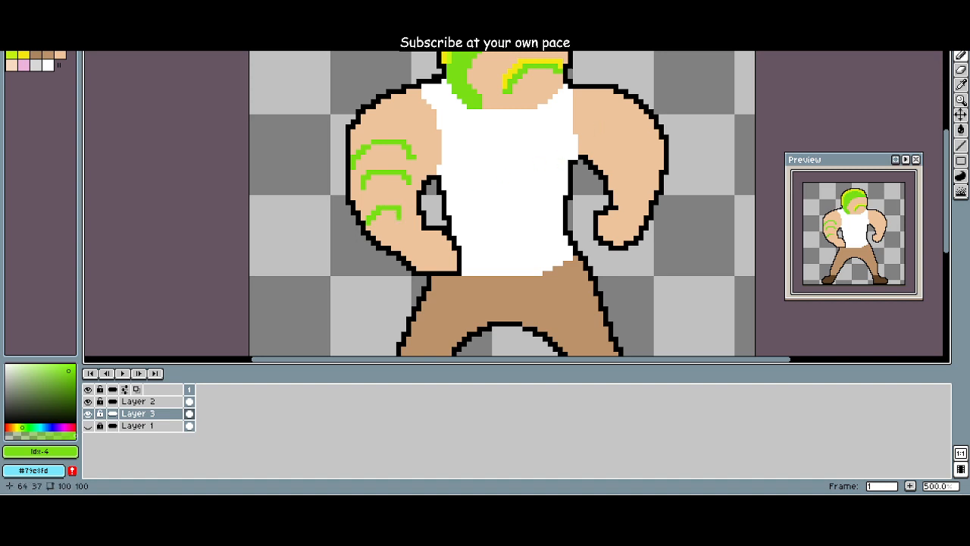
key("ctrl+z")
key("ctrl+z")
key("ctrl+z")
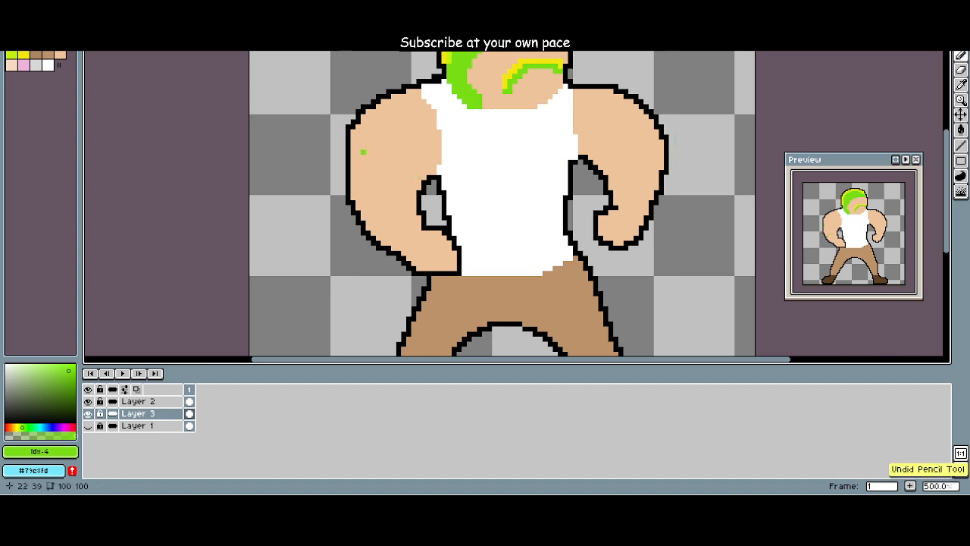
Step: Draw three short green (Idx-4) curved stripes on each upper arm on Layer 3
mouse_move(363, 151)
left_mouse_down()
mouse_move(395, 141)
mouse_move(401, 152)
mouse_move(374, 182)
mouse_move(394, 193)
mouse_move(358, 199)
mouse_move(398, 199)
left_mouse_up()
key("ctrl+z")
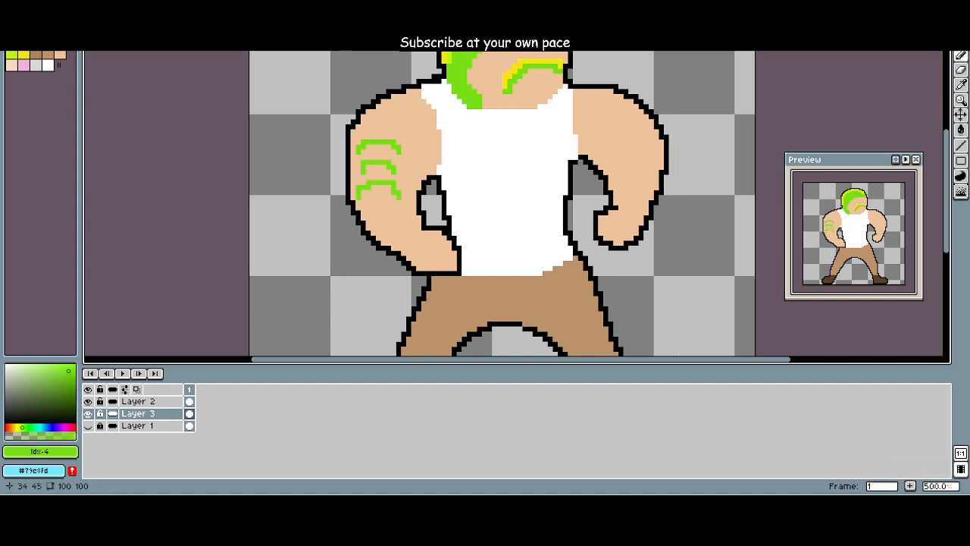
mouse_move(603, 111)
left_mouse_down()
mouse_move(632, 121)
mouse_move(627, 107)
left_mouse_up()
key("ctrl+z")
left_click_drag(620, 142, 651, 138)
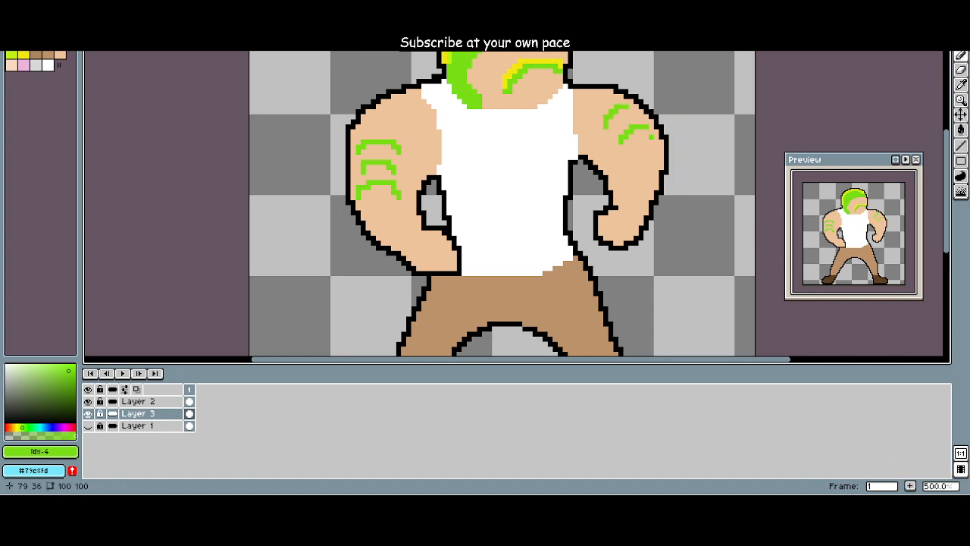
scroll(644, 148, "down", 3)
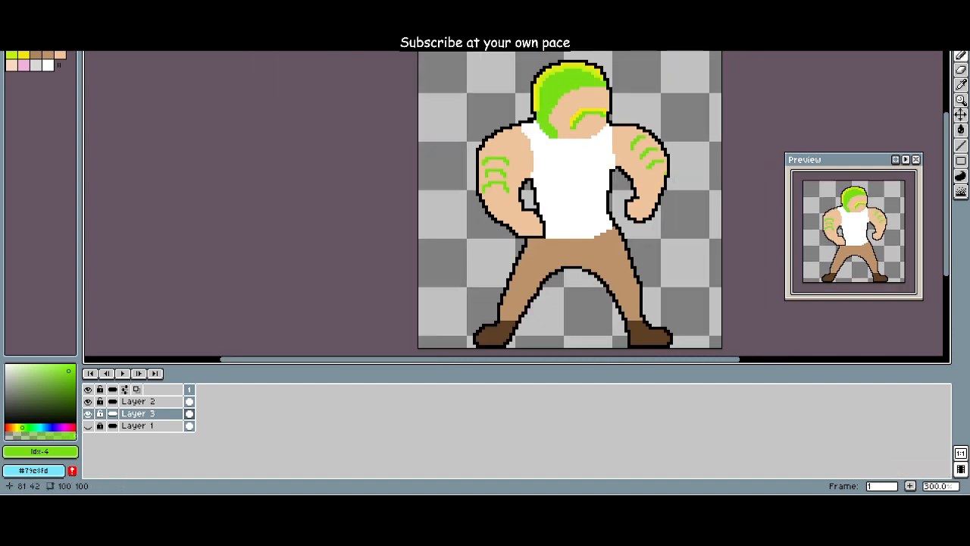
scroll(599, 141, "up", 2)
scroll(594, 141, "down", 1)
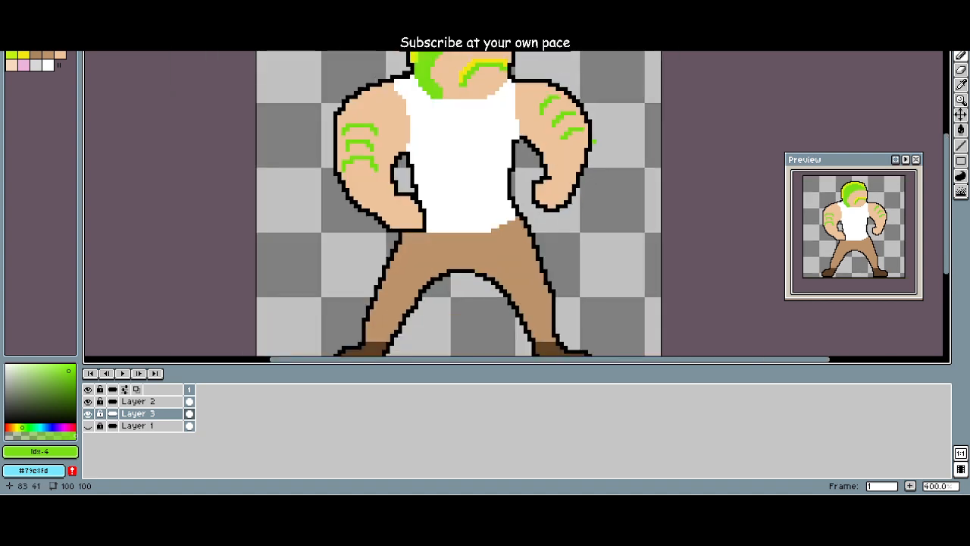
Step: Undo the green stripes on both arms
key("ctrl+z")
key("ctrl+z")
key("ctrl+z")
key("ctrl+z")
key("ctrl+z")
key("ctrl+z")
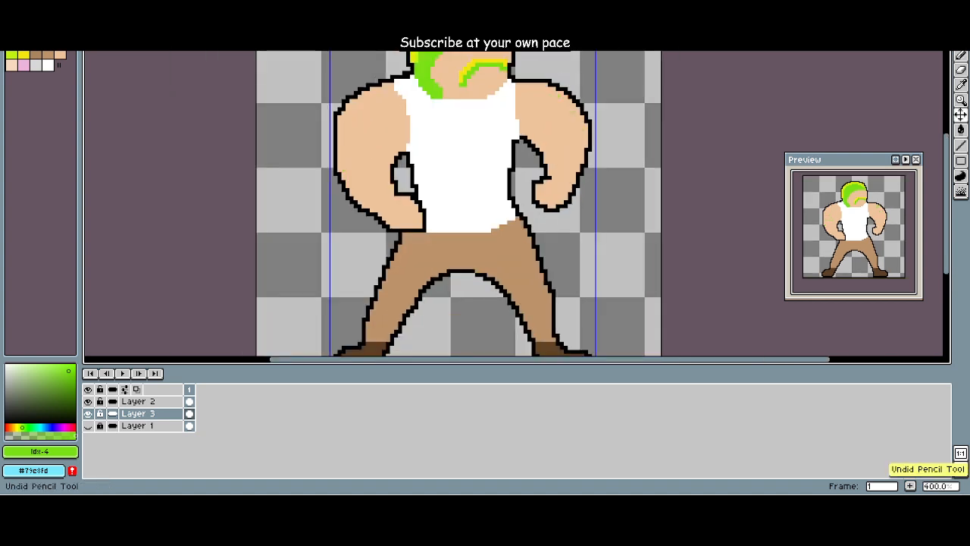
Step: Try an arched green (Idx-4) stripe across the left upper arm on Layer 3 and undo it
left_click_drag(360, 142, 362, 164)
scroll(362, 167, "up", 4)
mouse_move(304, 122)
left_mouse_down()
mouse_move(402, 122)
mouse_move(364, 134)
mouse_move(329, 98)
mouse_move(402, 122)
left_mouse_up()
key("ctrl+z")
key("ctrl+z")
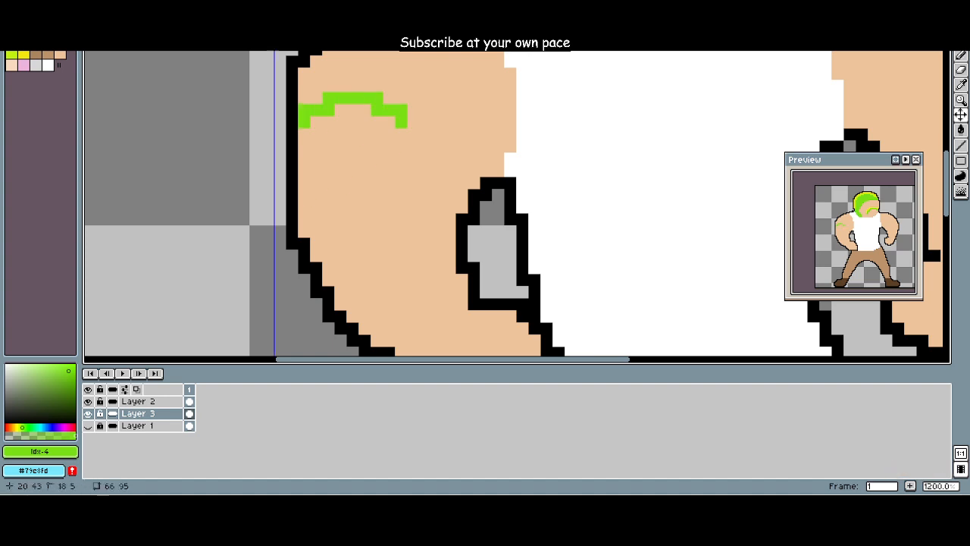
key("ctrl+z")
Step: Draw three short green (Idx-4) stepped stripes from the outer edge of the left upper arm inward on Layer 3
left_click_drag(304, 98, 413, 122)
left_click_drag(304, 146, 389, 182)
mouse_move(304, 207)
left_mouse_down()
mouse_move(377, 231)
mouse_move(261, 206)
left_mouse_up()
scroll(265, 207, "down", 3)
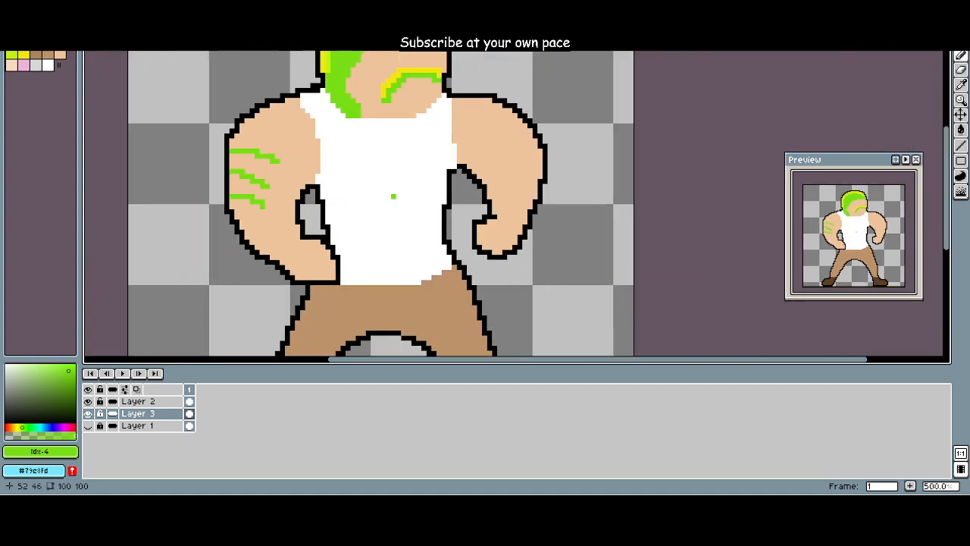
Step: Draw three short green (Idx-4) slanted stripes from the outer edge of the right arm inward on Layer 3
left_click_drag(455, 191, 391, 225)
scroll(390, 223, "up", 1)
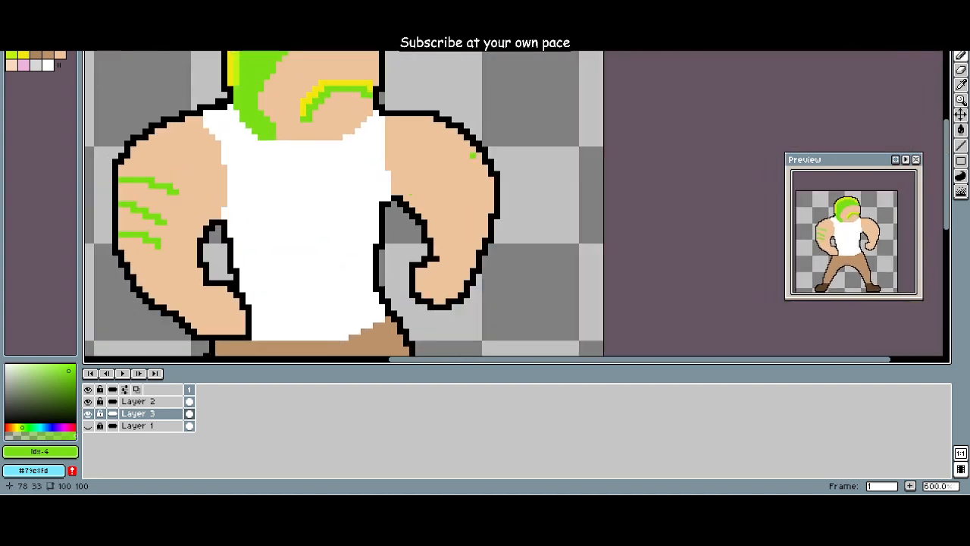
mouse_move(468, 146)
left_mouse_down()
mouse_move(441, 181)
mouse_move(464, 184)
mouse_move(455, 204)
left_mouse_up()
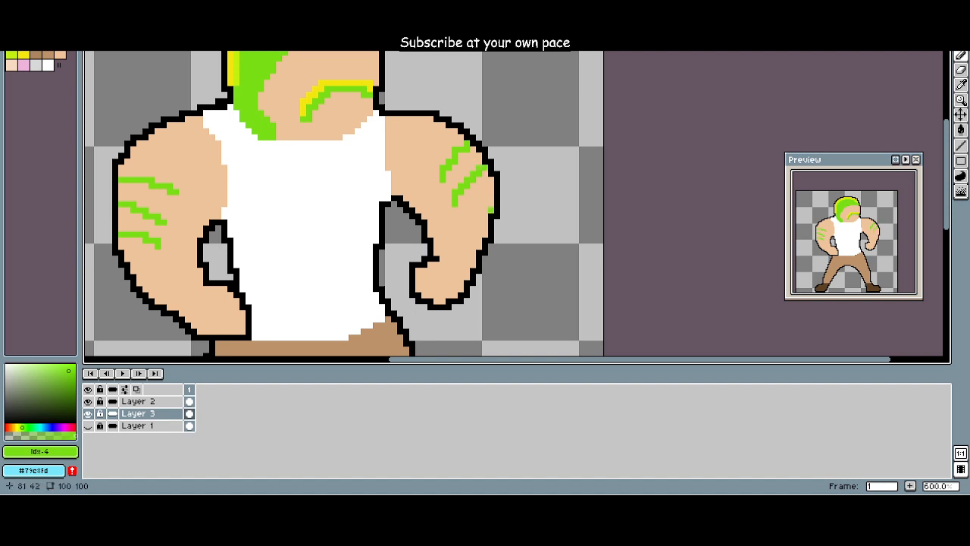
scroll(512, 209, "down", 5)
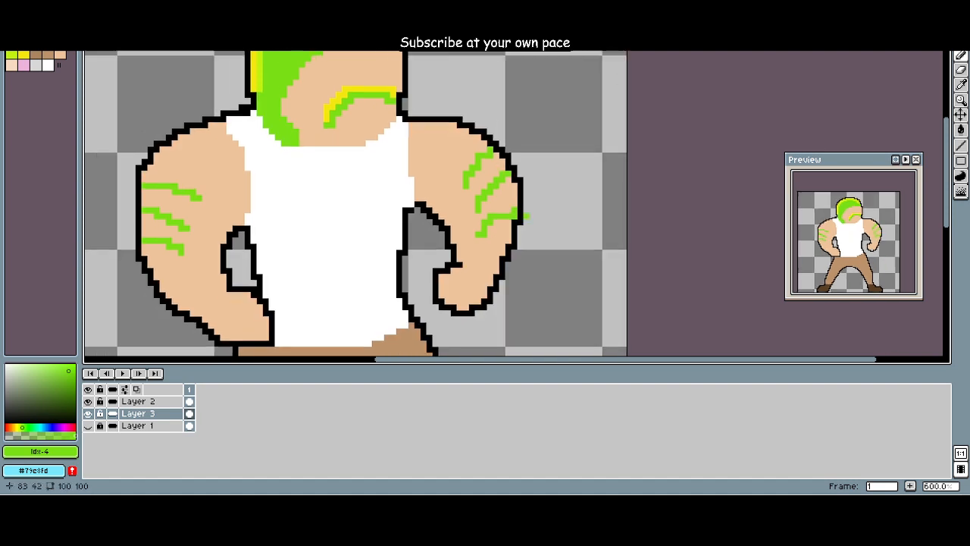
scroll(512, 209, "up", 3)
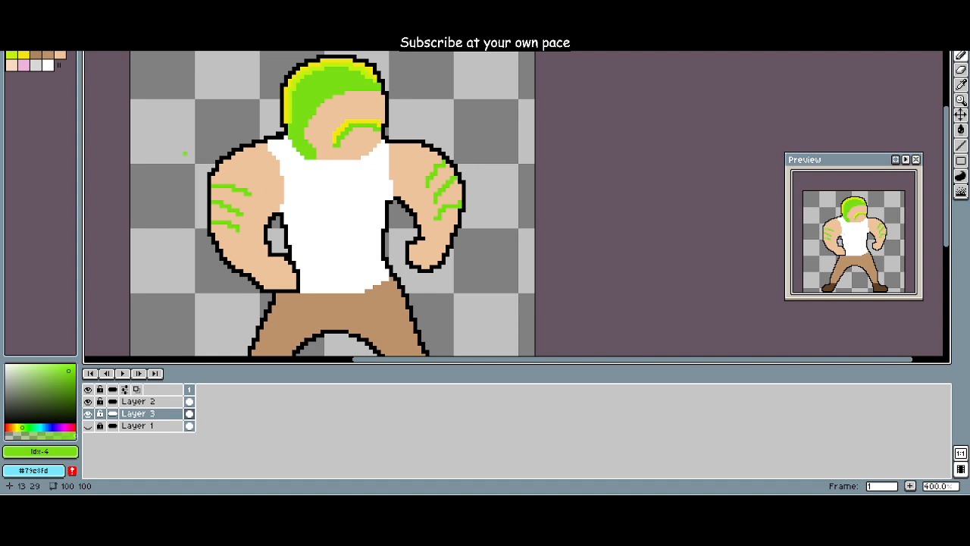
Step: Draw brown (Idx-8) finger lines and a small thumb line on the left hand on Layer 3
left_click(48, 55)
scroll(218, 233, "up", 5)
scroll(244, 253, "down", 4)
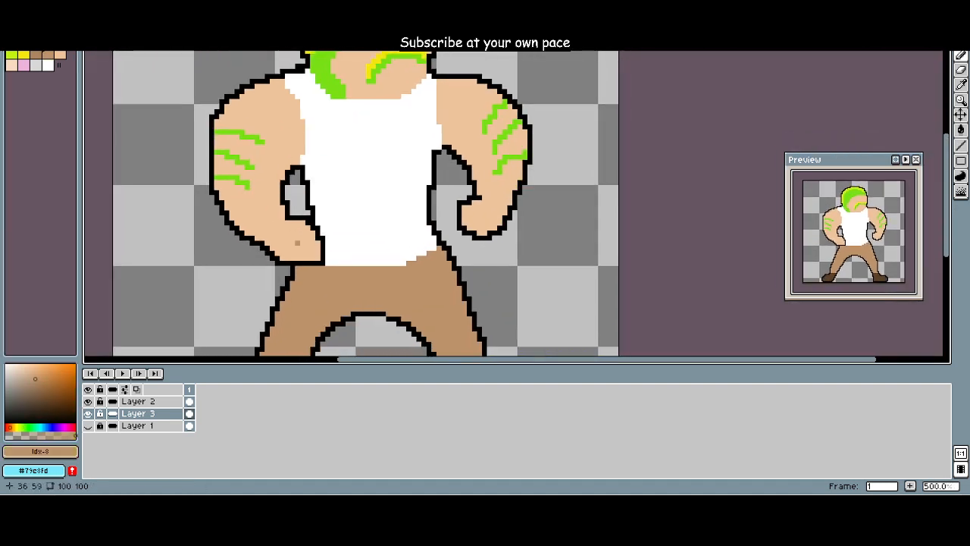
scroll(292, 251, "up", 3)
left_click_drag(306, 277, 282, 241)
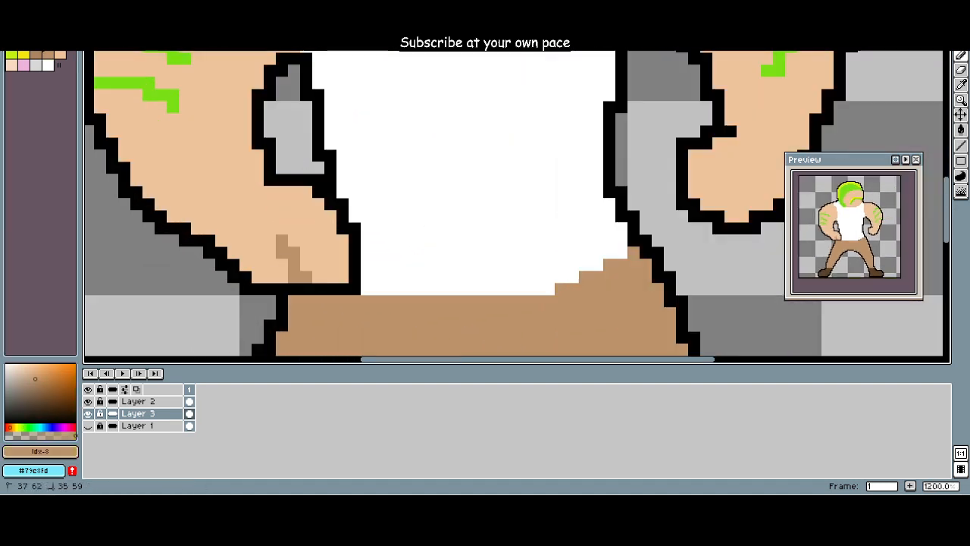
left_click_drag(270, 277, 245, 239)
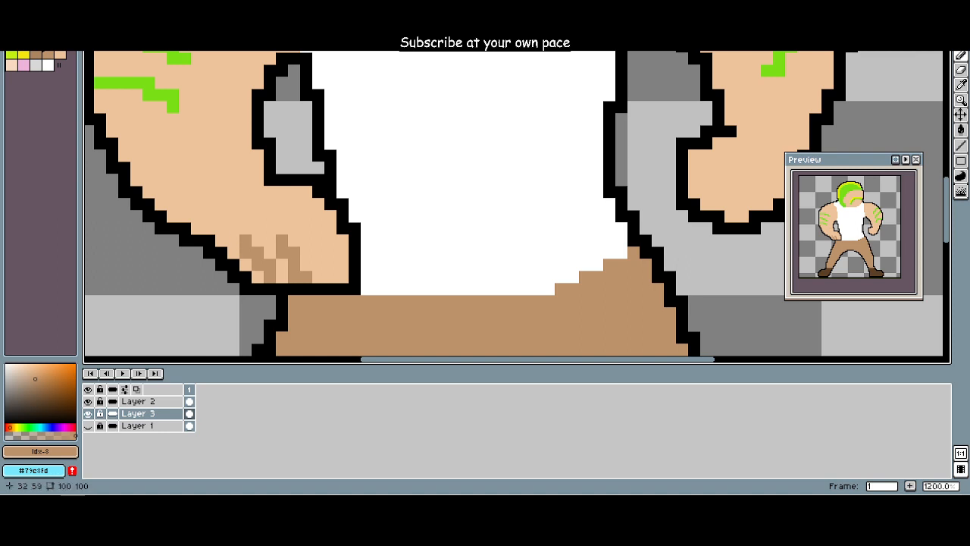
left_click(318, 215)
mouse_move(318, 227)
left_mouse_down()
mouse_move(318, 239)
mouse_move(342, 239)
left_mouse_up()
Step: Draw brown (Idx-8) finger lines across the right fist on Layer 3
left_click_drag(537, 228, 347, 262)
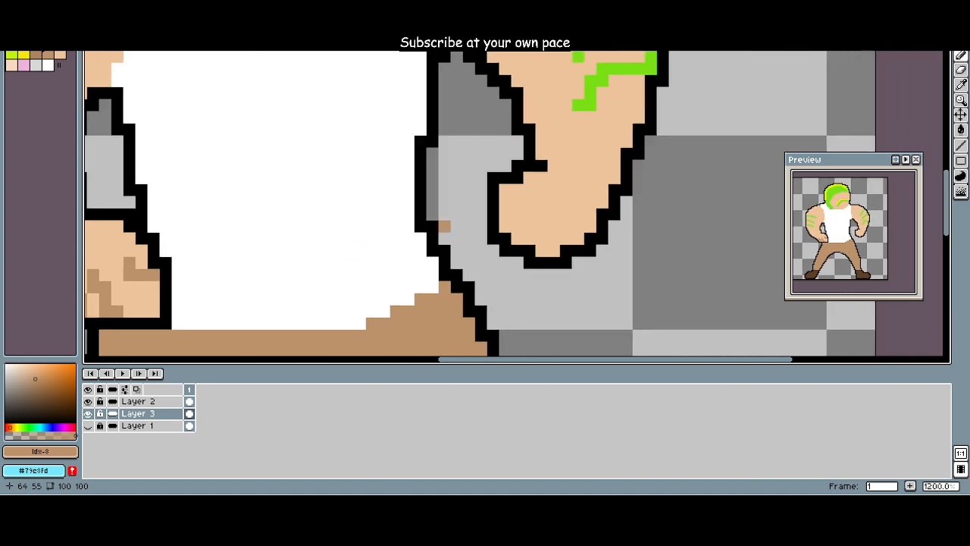
left_click_drag(504, 226, 541, 202)
left_click_drag(541, 250, 565, 202)
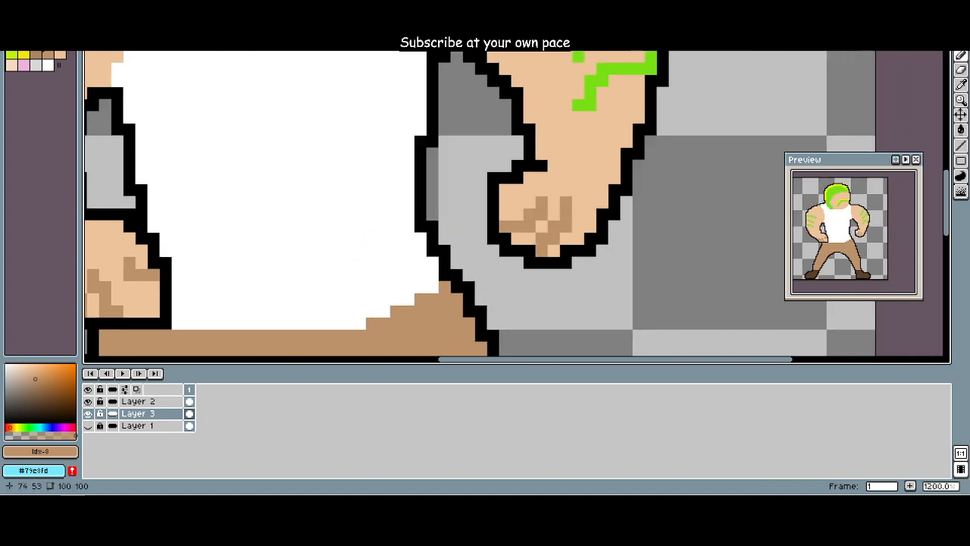
scroll(519, 265, "down", 5)
scroll(411, 244, "up", 1)
scroll(410, 232, "down", 2)
scroll(409, 232, "down", 2)
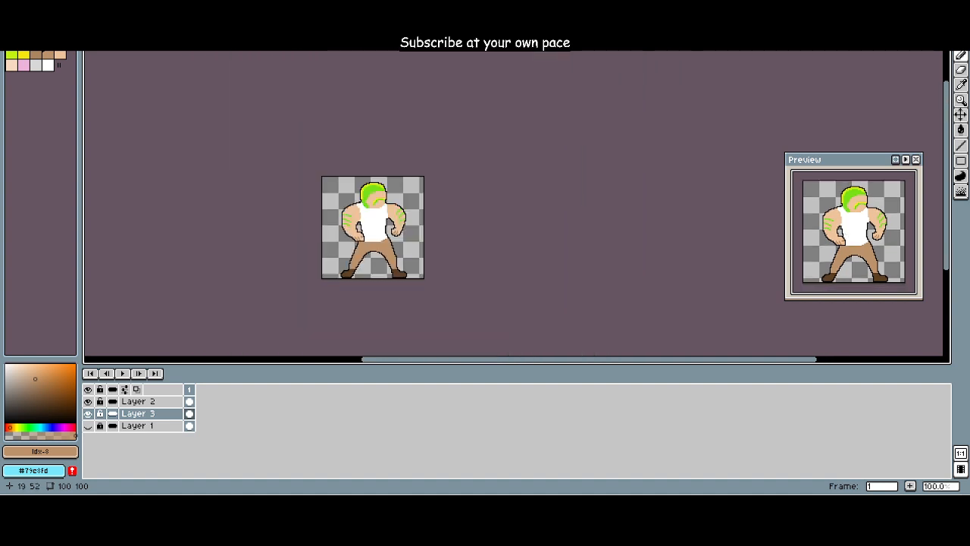
scroll(320, 225, "up", 3)
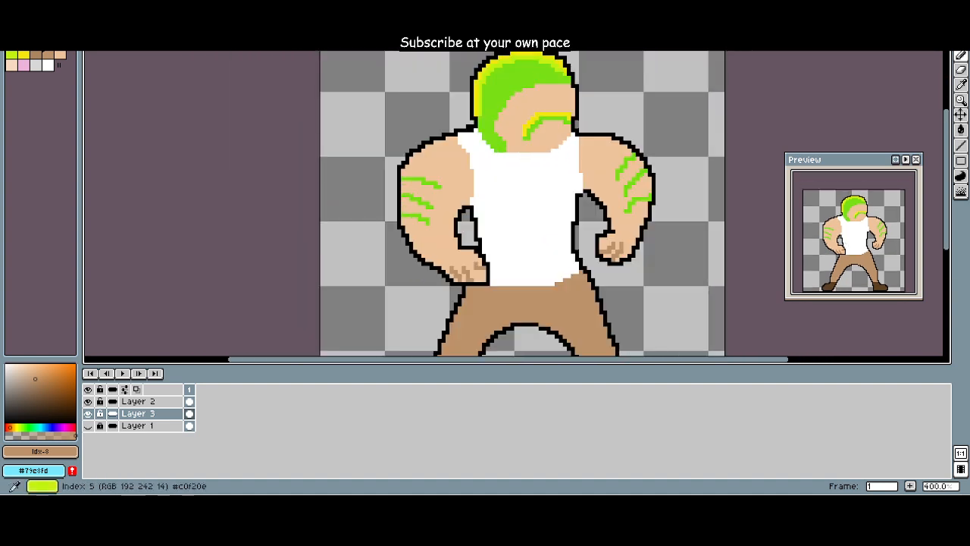
Step: Try yellow (Idx-6) ring pixels between the fingers of the left hand and undo them
left_click(24, 56)
scroll(254, 202, "up", 3)
left_click_drag(251, 179, 107, 106)
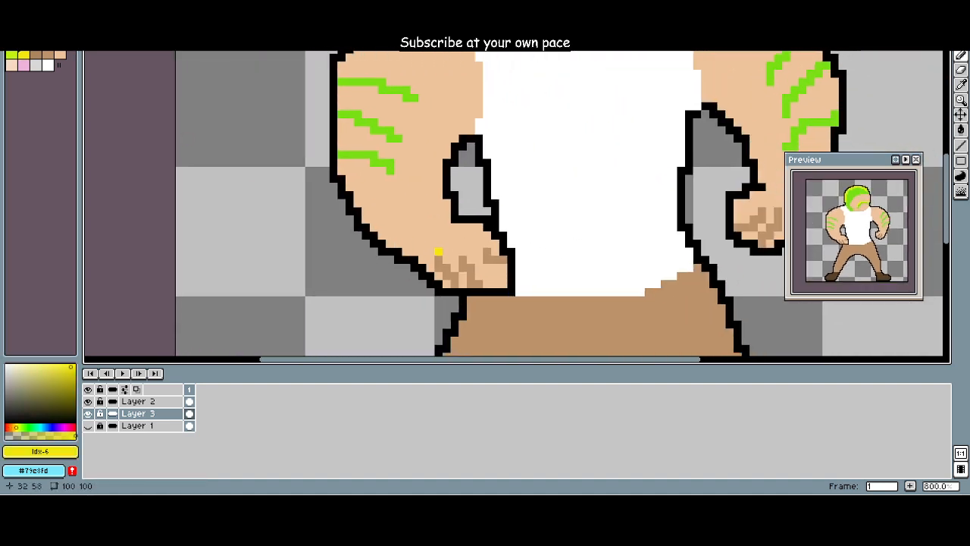
left_click(463, 283)
left_click(479, 284)
key("ctrl+z")
left_click_drag(463, 283, 447, 284)
left_click(479, 283)
key("ctrl+z")
key("ctrl+z")
key("ctrl+z")
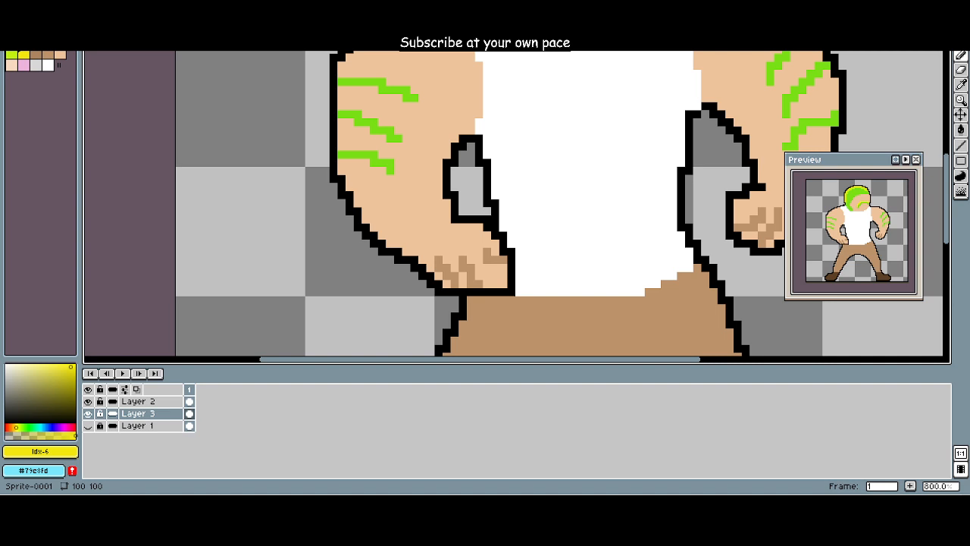
Step: Add a small yellow (Idx-6) ring accent at the lower edge of the right fist on Layer 3
scroll(652, 262, "right", 3)
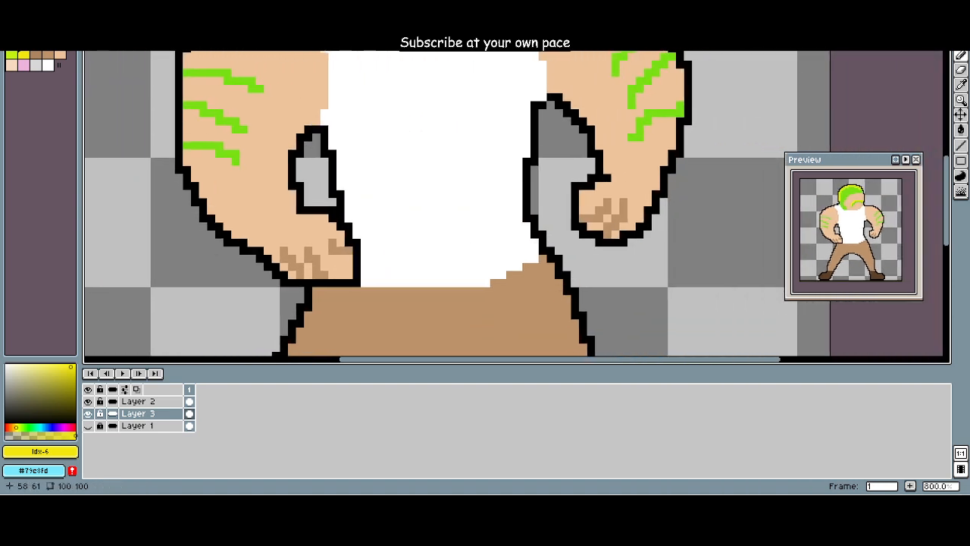
left_click(615, 234)
scroll(672, 282, "down", 3)
left_click_drag(653, 280, 574, 280)
scroll(576, 275, "up", 6)
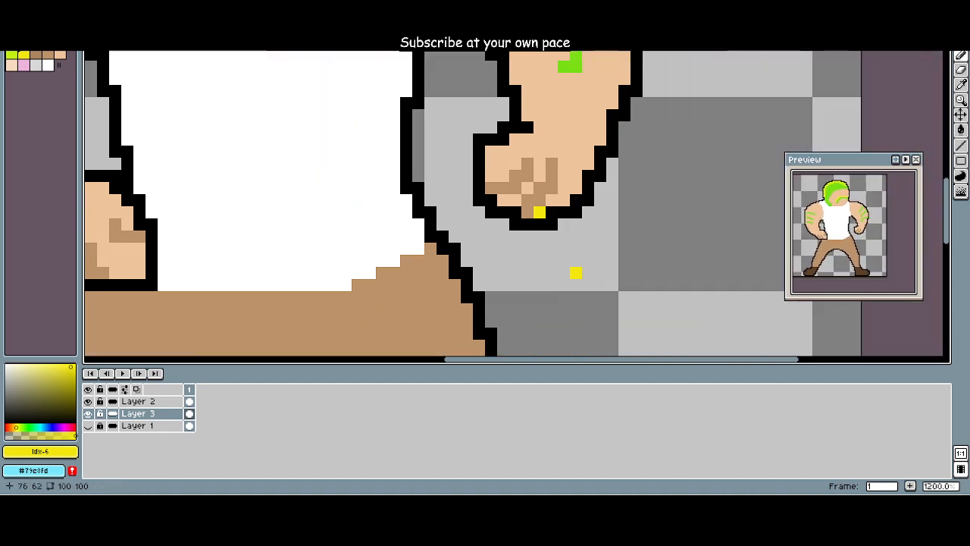
scroll(576, 271, "down", 5)
scroll(576, 251, "down", 3)
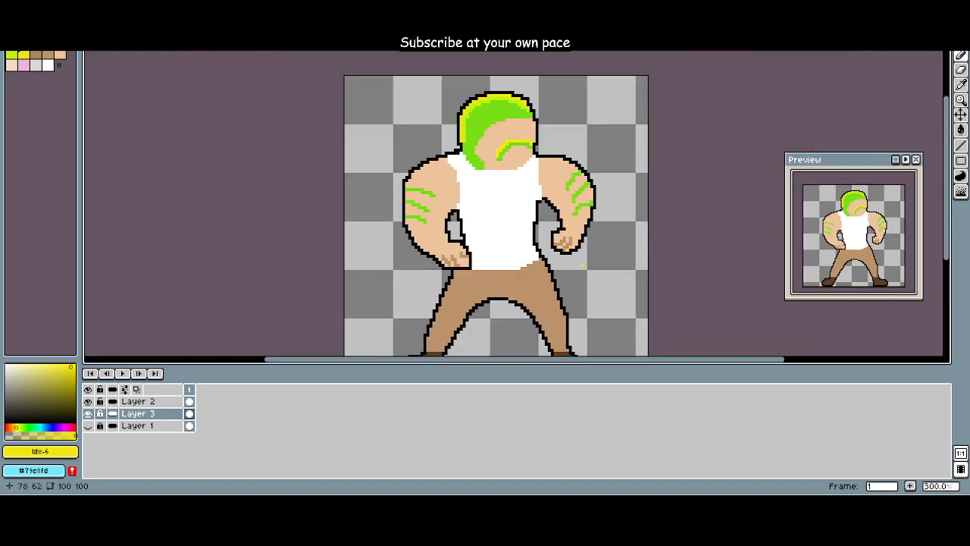
left_click_drag(584, 272, 577, 268)
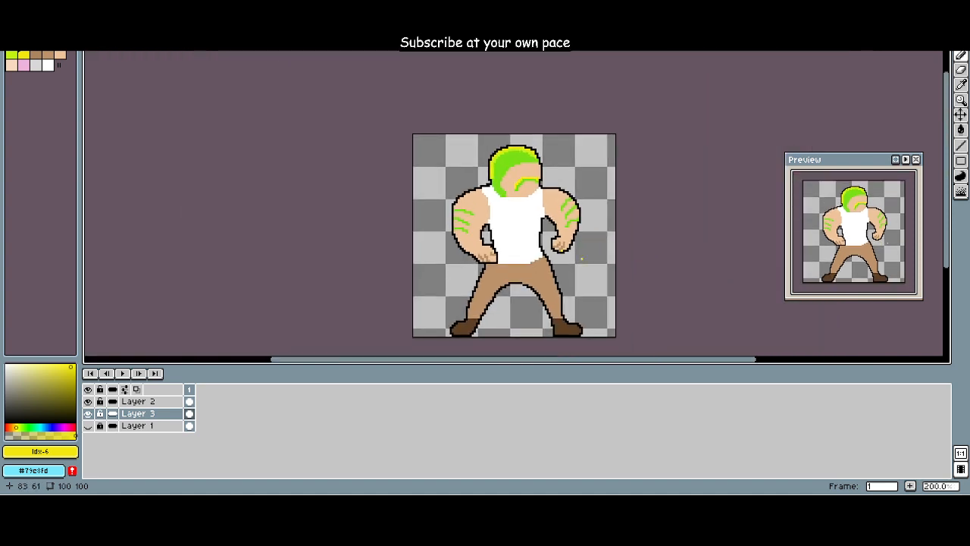
scroll(553, 216, "up", 3)
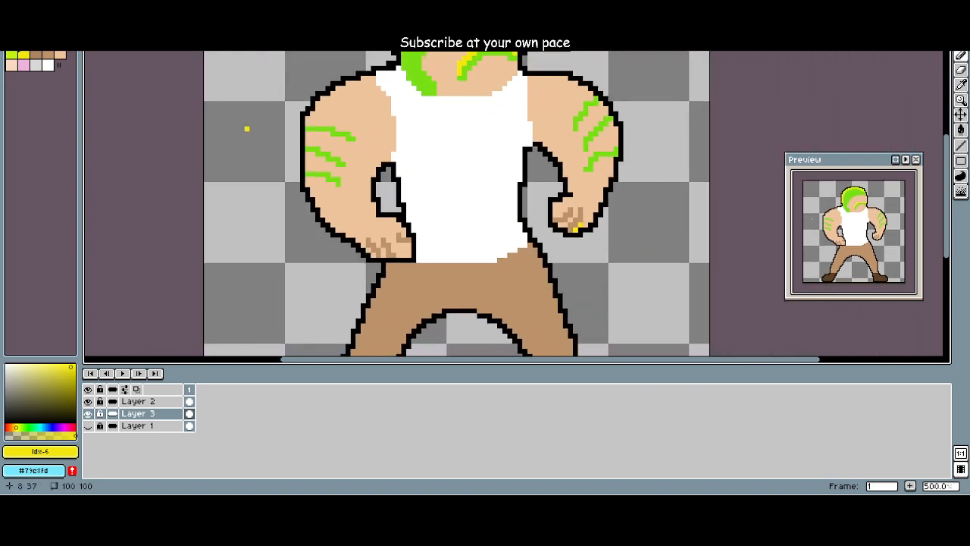
Step: Trim the right fist's yellow accent to one pixel by repainting its left part in skin tone (Idx-9)
left_click(576, 231, "alt")
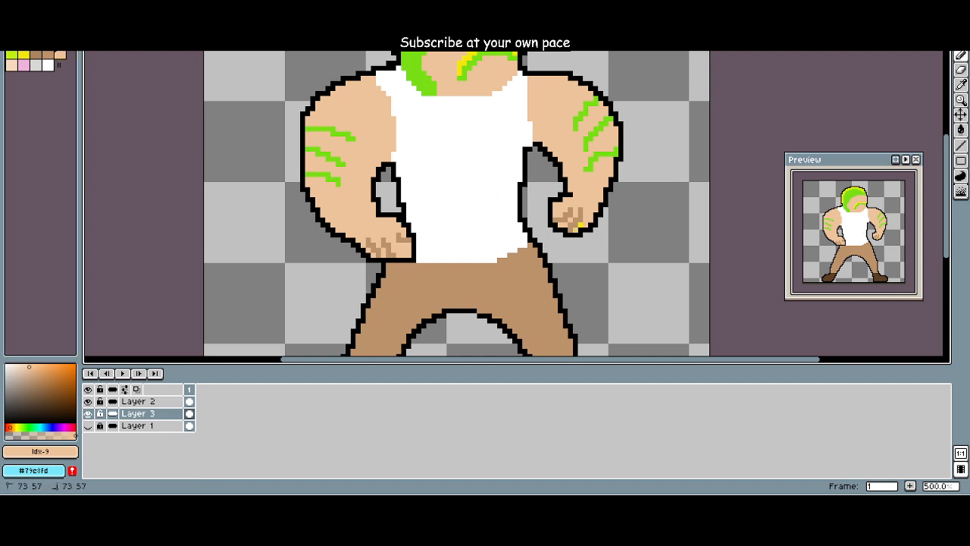
scroll(593, 264, "up", 2)
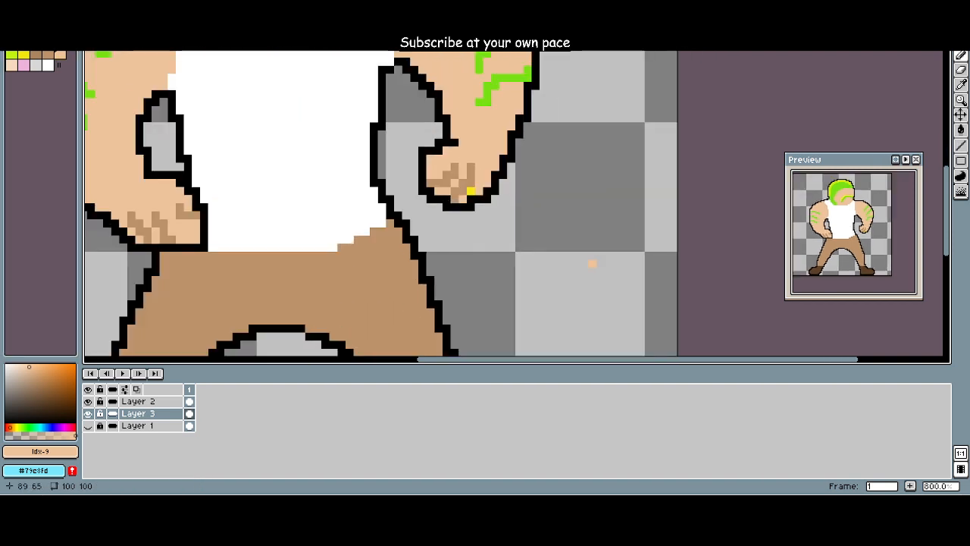
scroll(512, 230, "down", 1)
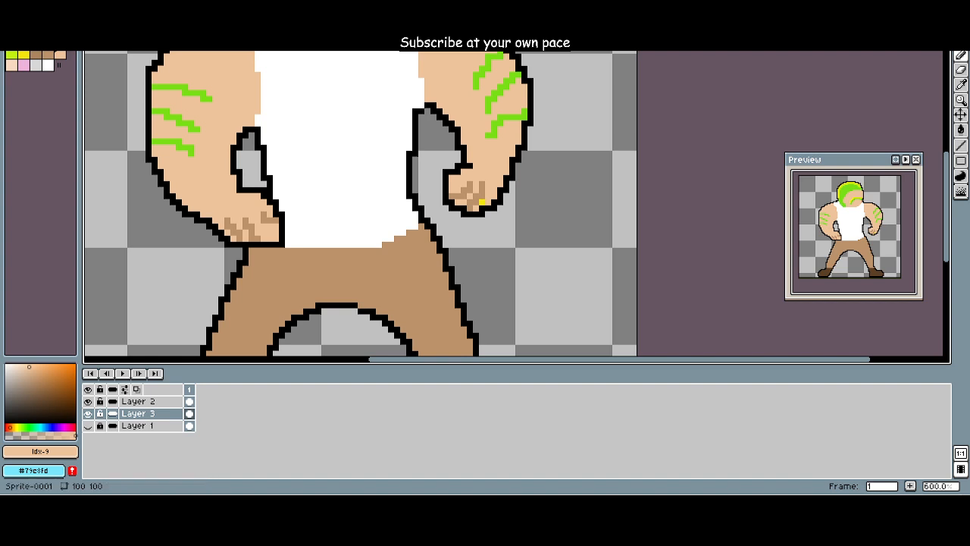
scroll(263, 153, "down", 3)
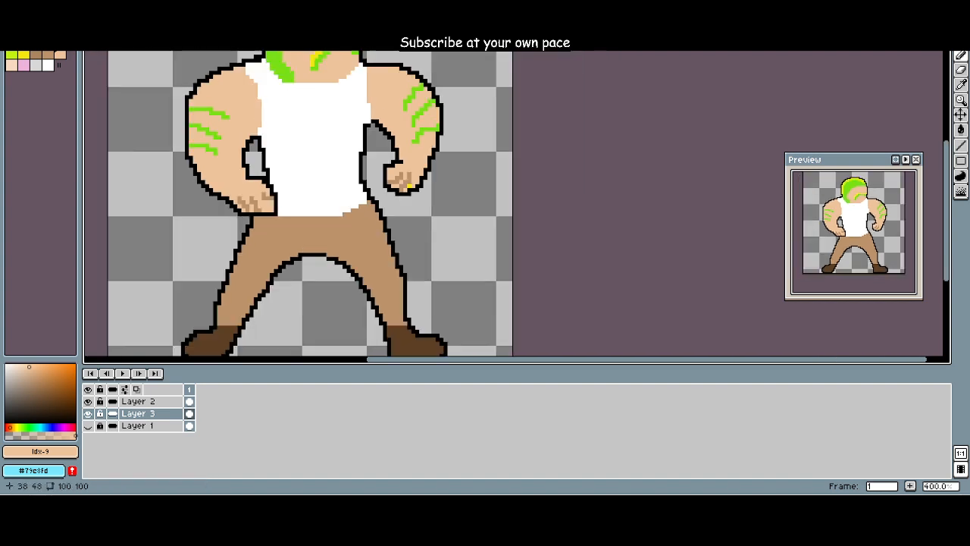
left_click_drag(263, 154, 357, 196)
scroll(291, 206, "down", 1)
scroll(295, 205, "up", 2)
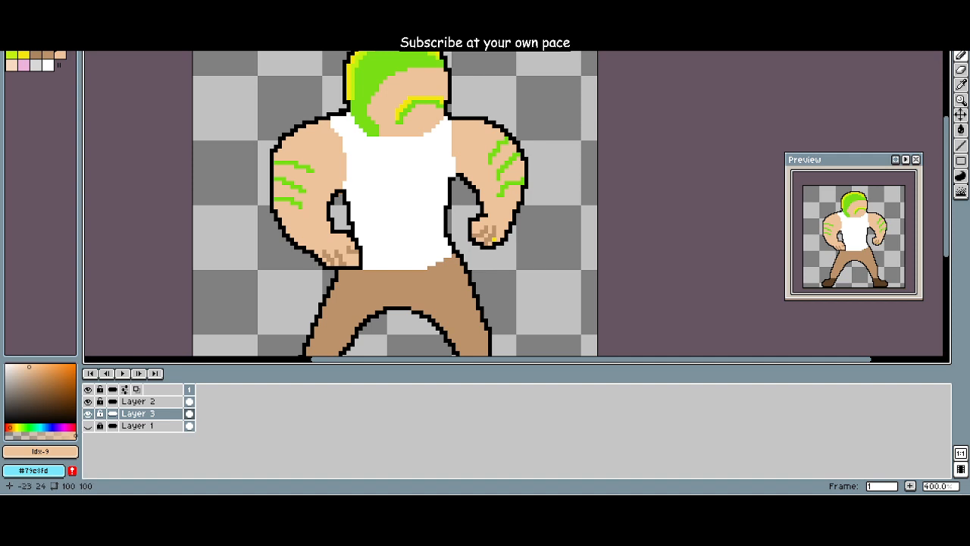
Step: Repaint the moustache's yellow upper edge in yellow-green (Idx-5) and touch up its green part with Idx-4
left_click(11, 55)
scroll(325, 142, "up", 1)
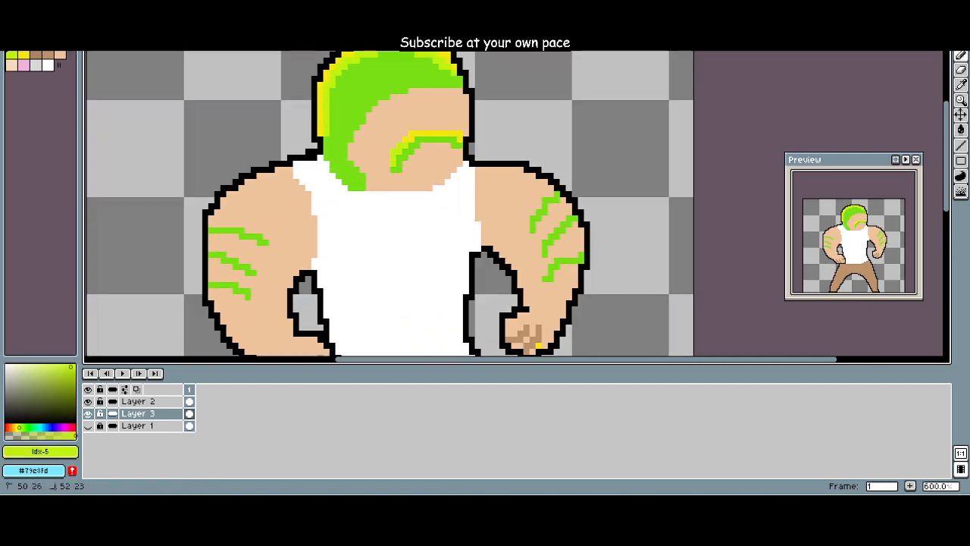
left_click(417, 140)
left_click_drag(442, 134, 460, 138)
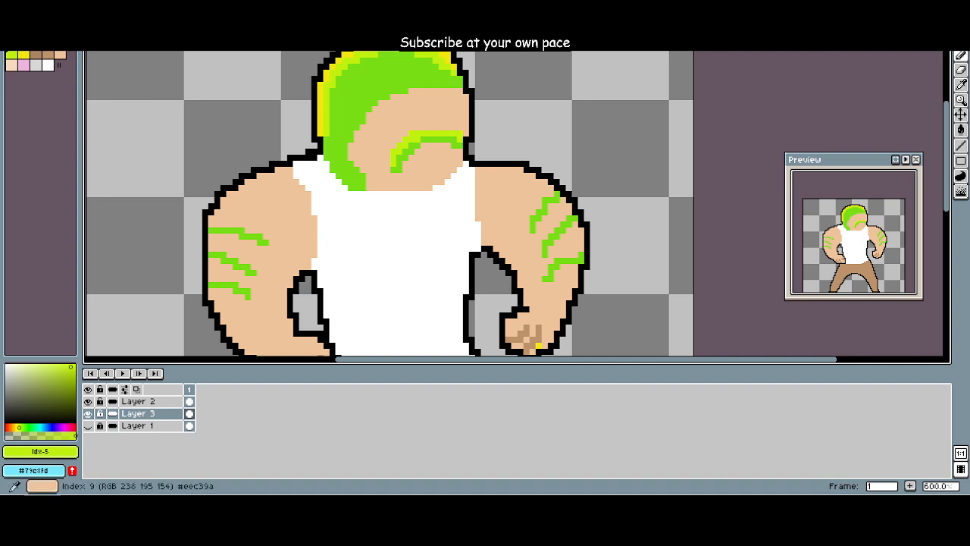
left_click(60, 44)
left_click(417, 140)
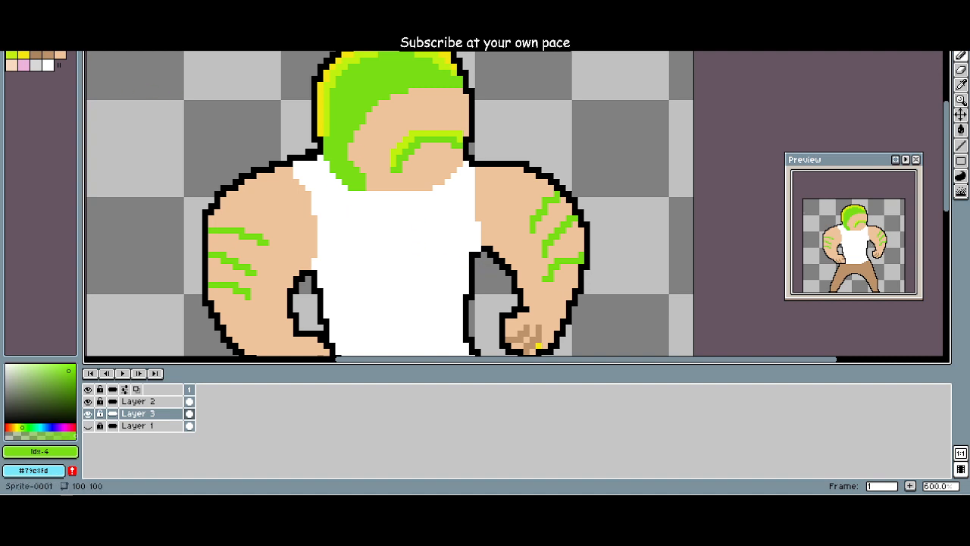
Step: Add a dark green (Idx-2) shadow along the lower back edge of the hair by the neck on Layer 2
left_click(36, 42)
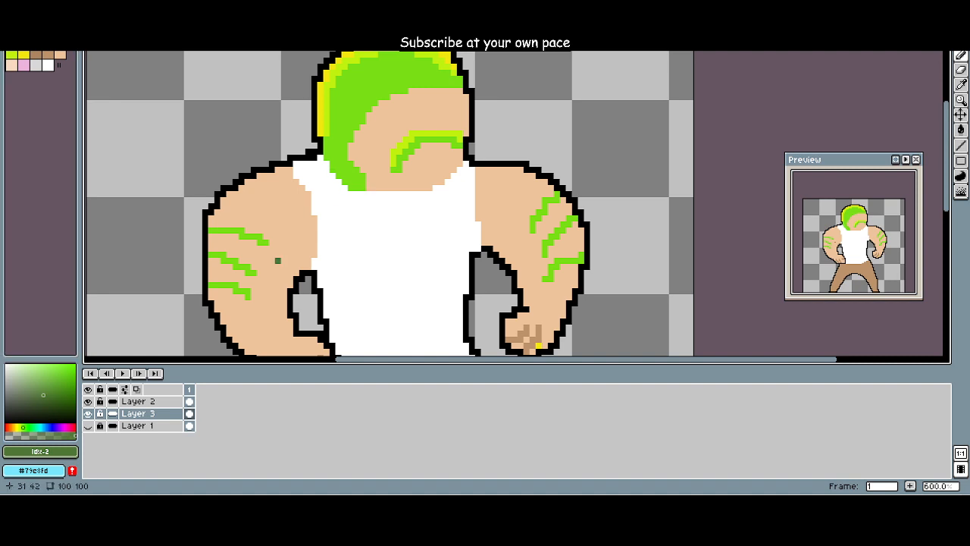
left_click(138, 401)
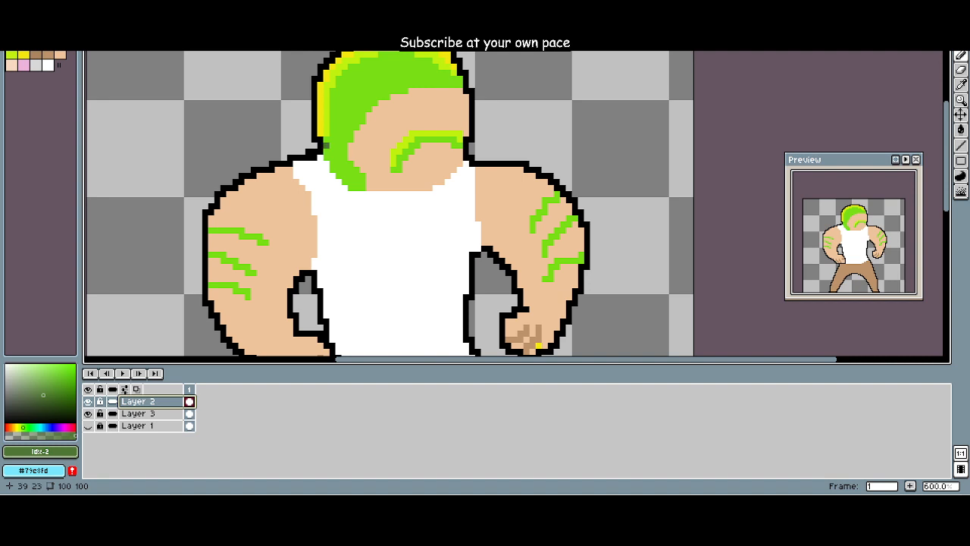
left_click(333, 158)
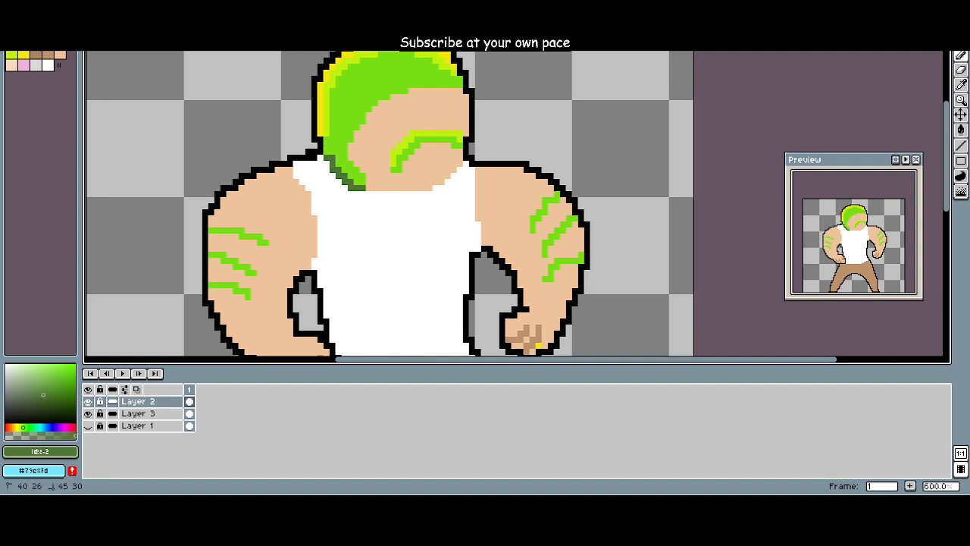
left_click(326, 151)
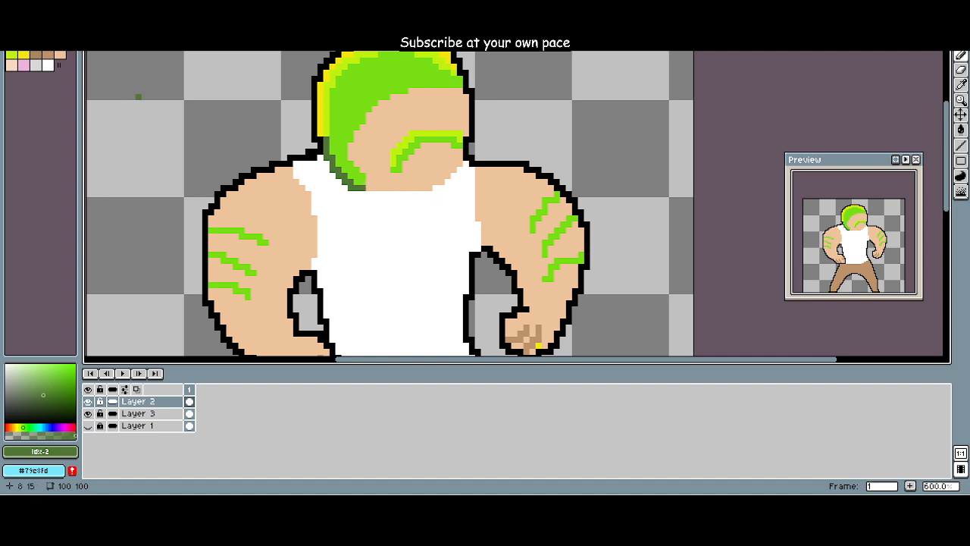
Step: Try a brown (Idx-8) shadow line along the lower edge of the chin and jaw on Layer 2
left_click(48, 55)
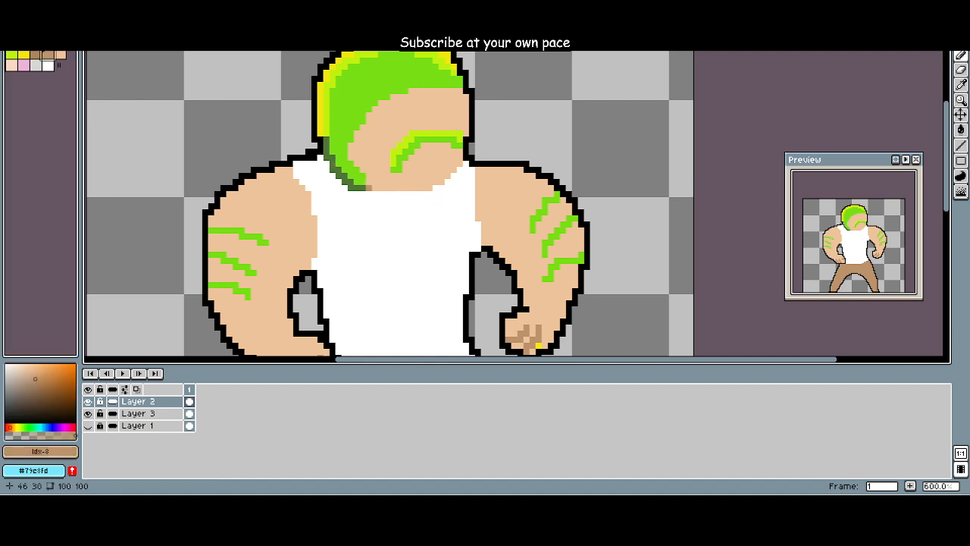
mouse_move(368, 188)
left_mouse_down()
mouse_move(438, 186)
mouse_move(459, 164)
left_mouse_up()
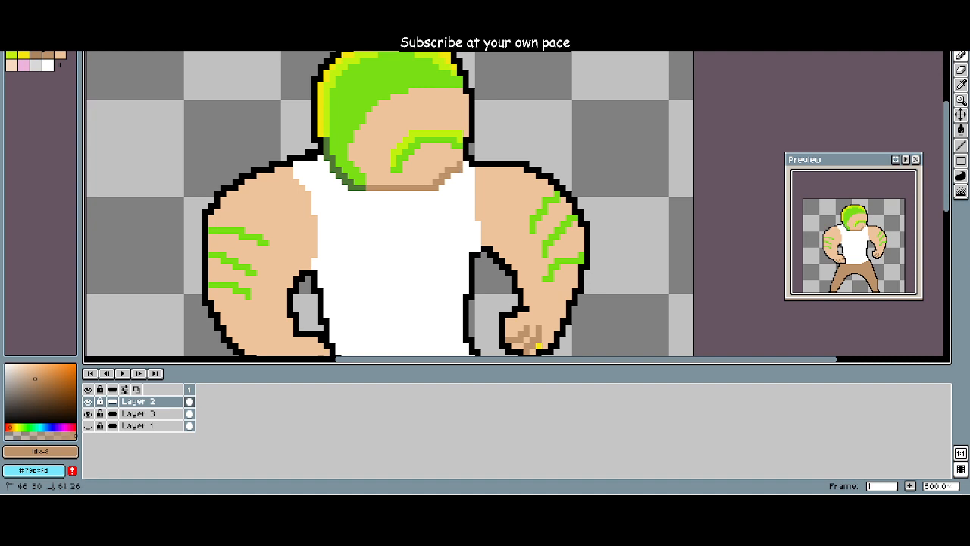
scroll(454, 236, "down", 2)
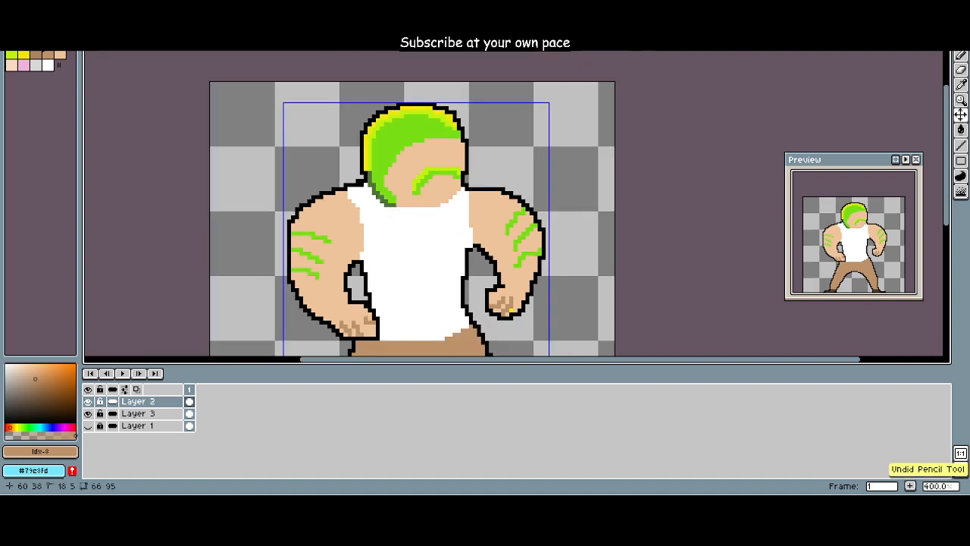
Step: Try mixing a violet-blue foreground colour with hue 250° in the colour picker
scroll(453, 237, "up", 1)
scroll(442, 234, "down", 2)
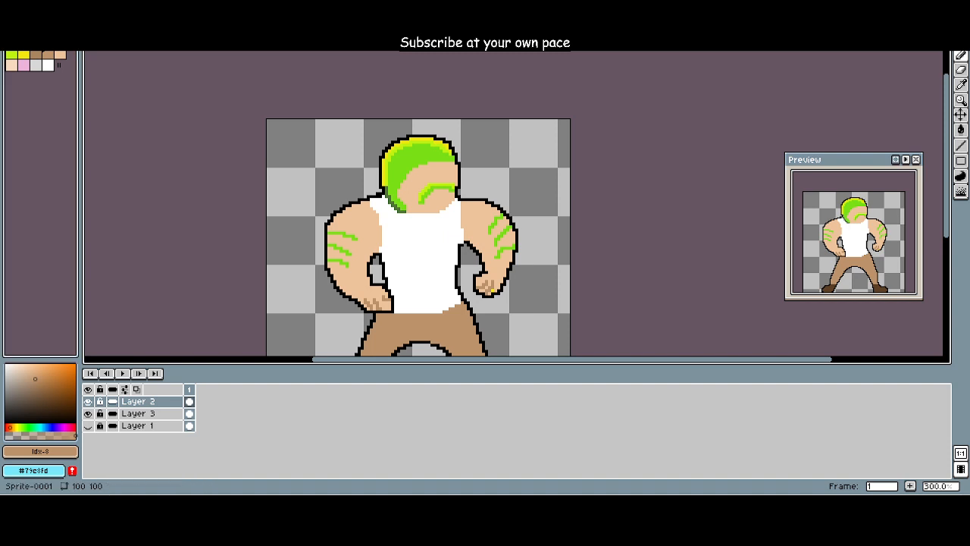
left_click(56, 33)
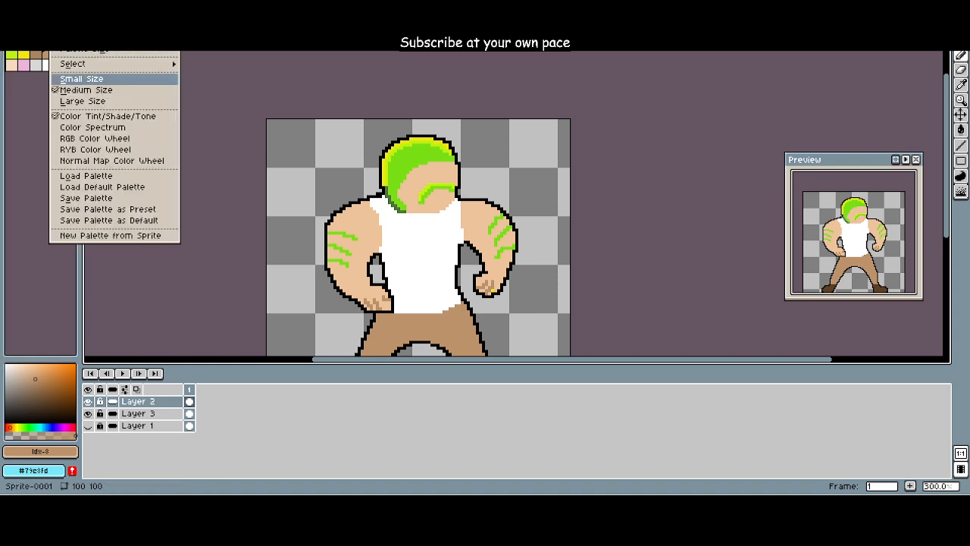
key("Escape")
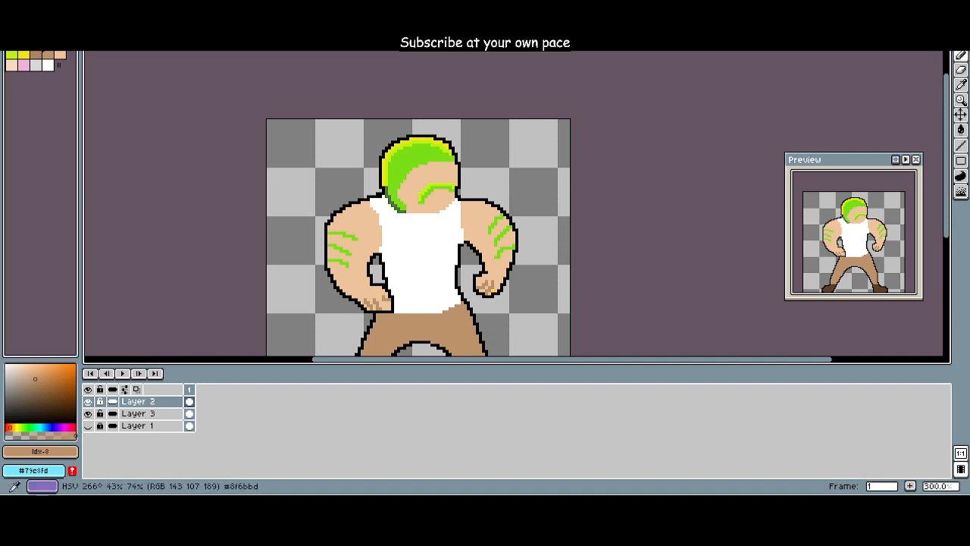
left_click(53, 427)
left_click(51, 368)
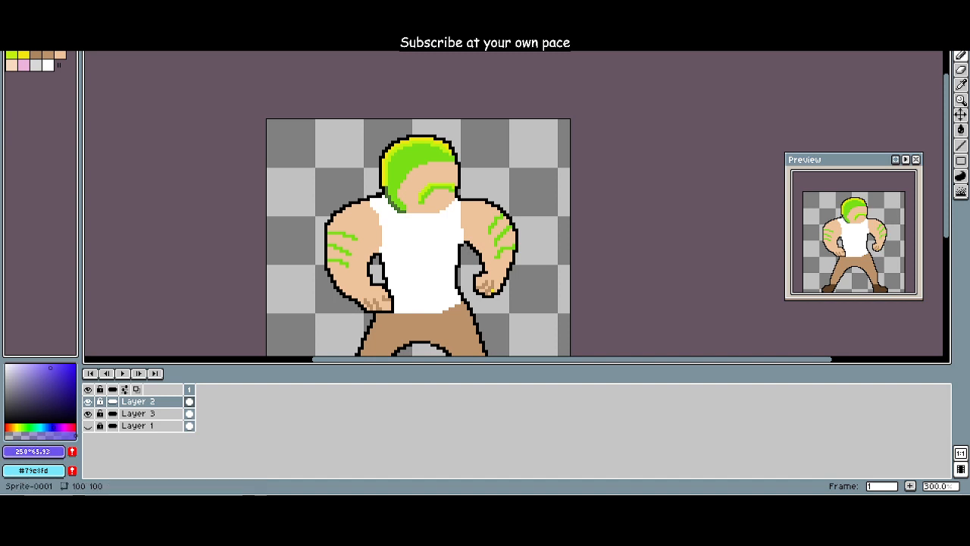
left_click(62, 367)
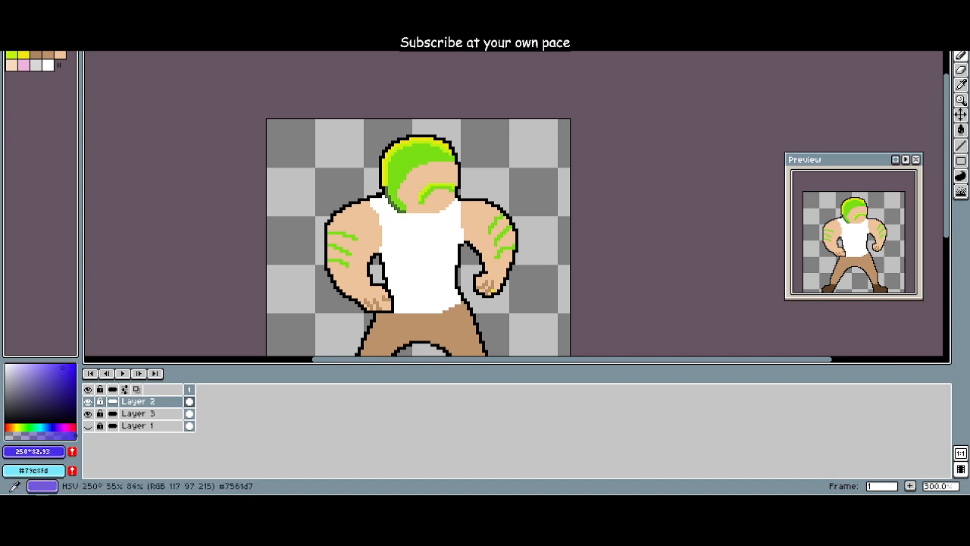
left_click(43, 373)
scroll(243, 220, "down", 2)
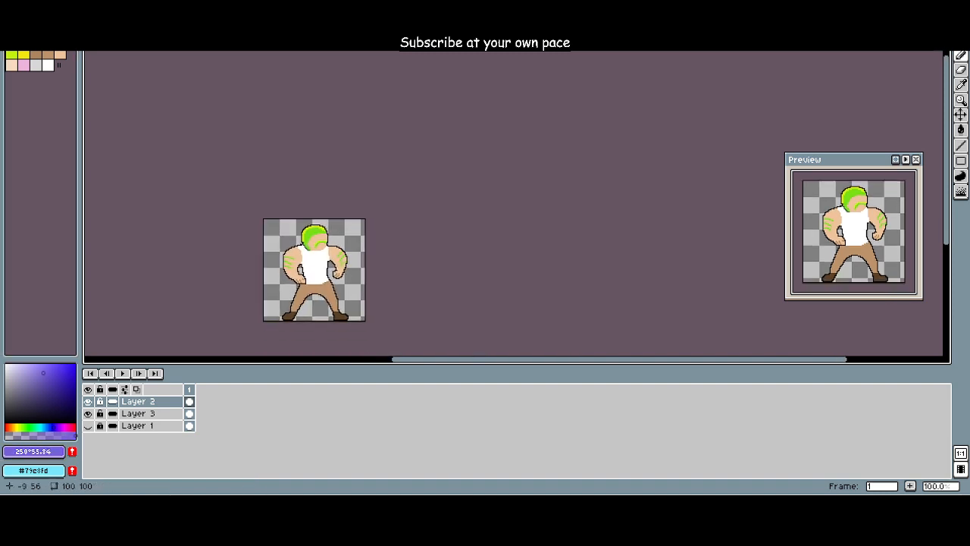
scroll(242, 220, "up", 1)
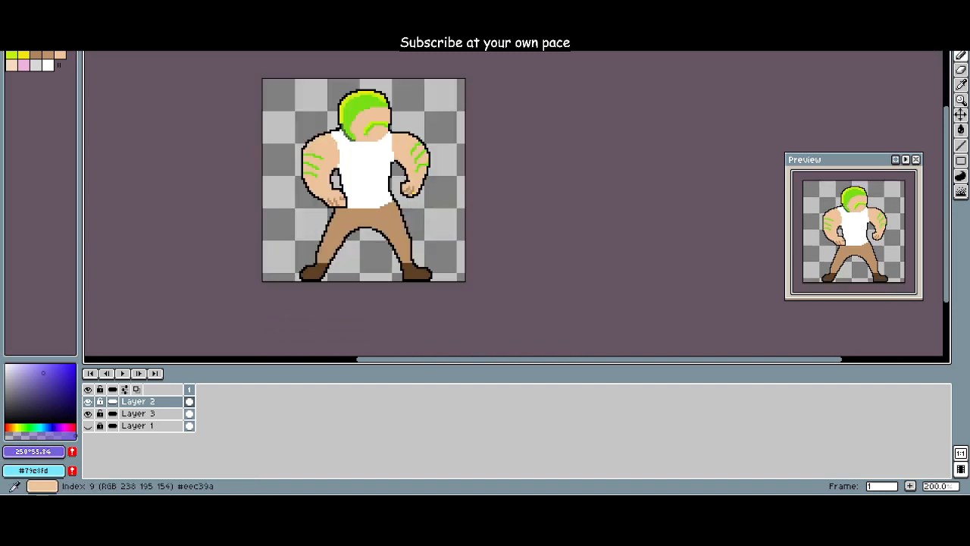
Step: Try extending the palette with a black swatch and a blue-violet one at hue 240°, saturation 66, value 82
left_click_drag(59, 65, 12, 77)
left_click(48, 56)
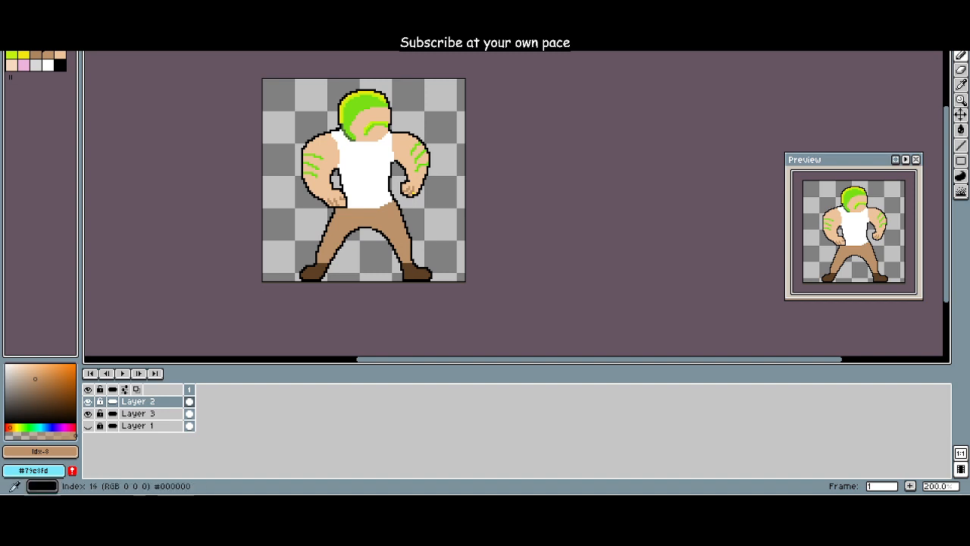
left_click(60, 65)
left_click(53, 427)
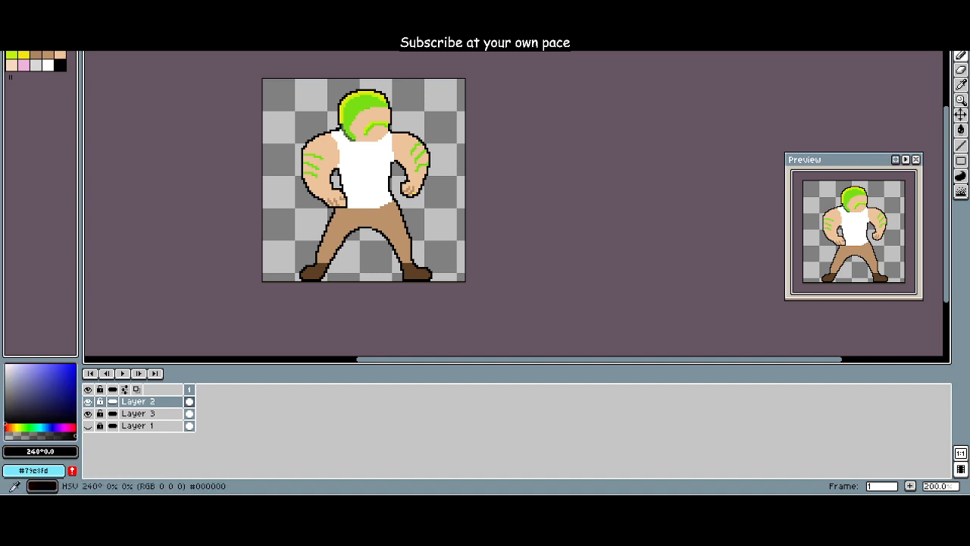
left_click(64, 385)
left_click_drag(64, 385, 51, 373)
left_click(60, 65)
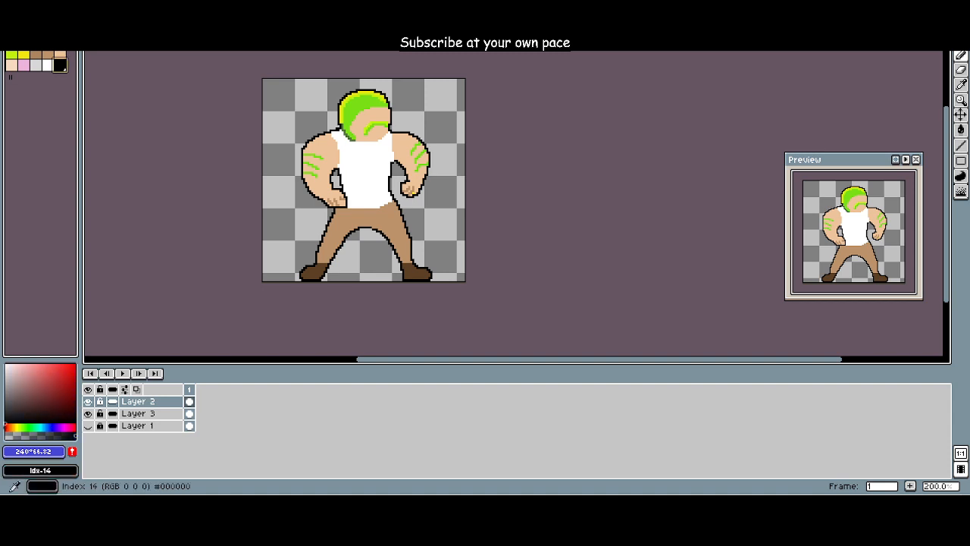
left_click(71, 451)
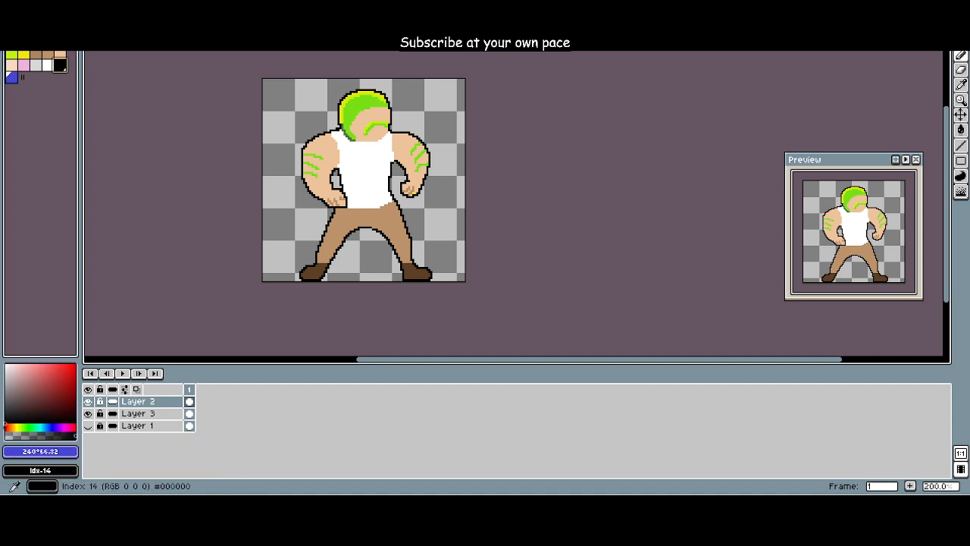
Step: Shrink the palette to remove the black and blue-violet swatches after white (Idx-13)
left_click(59, 65)
left_click(12, 77)
left_click(60, 65)
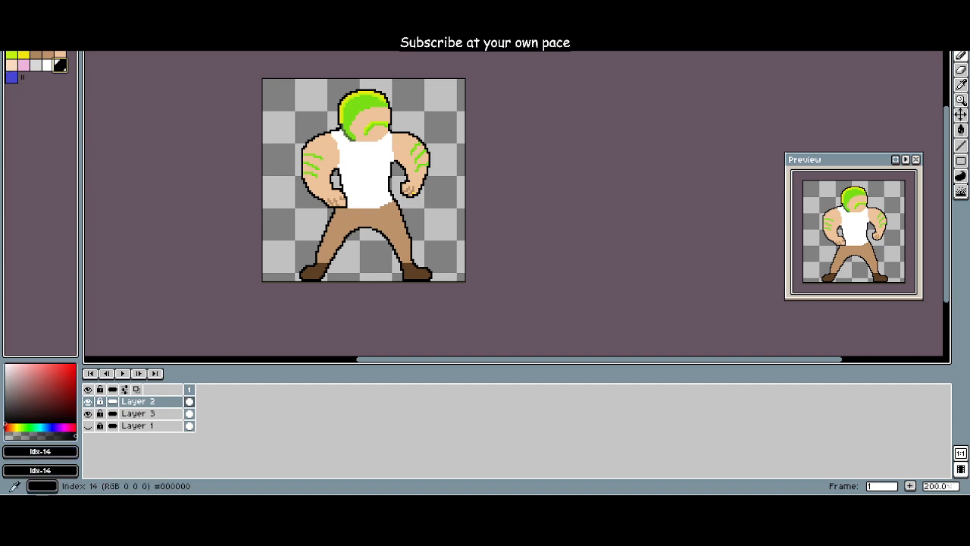
left_click_drag(23, 77, 48, 65)
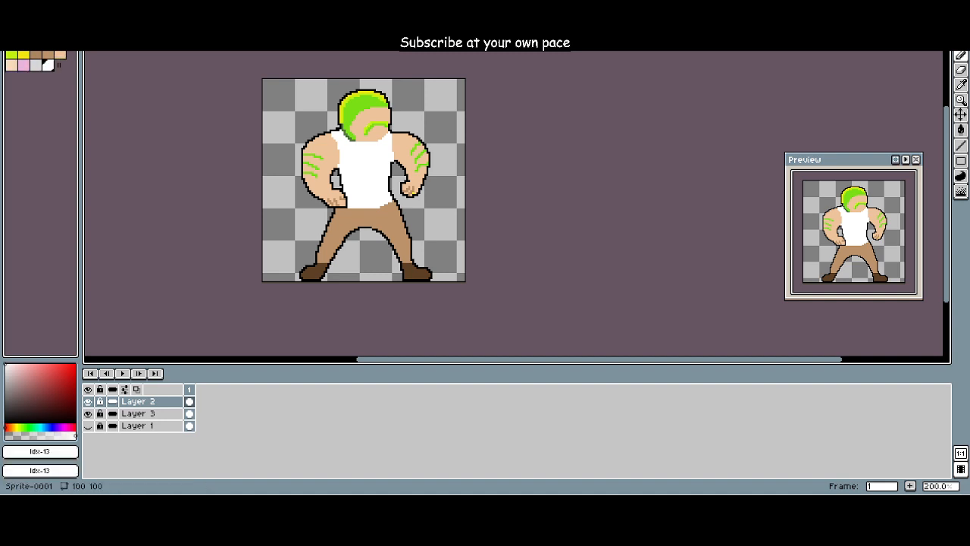
Step: Mix a blue with hue 208°, saturation 73 and value 84, add it to the palette and make it the foreground colour
left_click(44, 422)
left_click(45, 427)
left_click(44, 374)
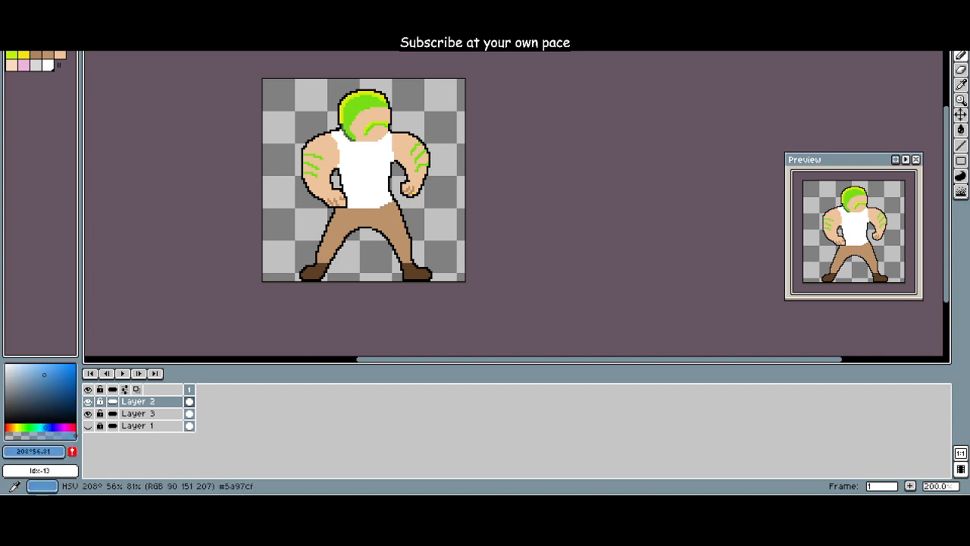
left_click(56, 372)
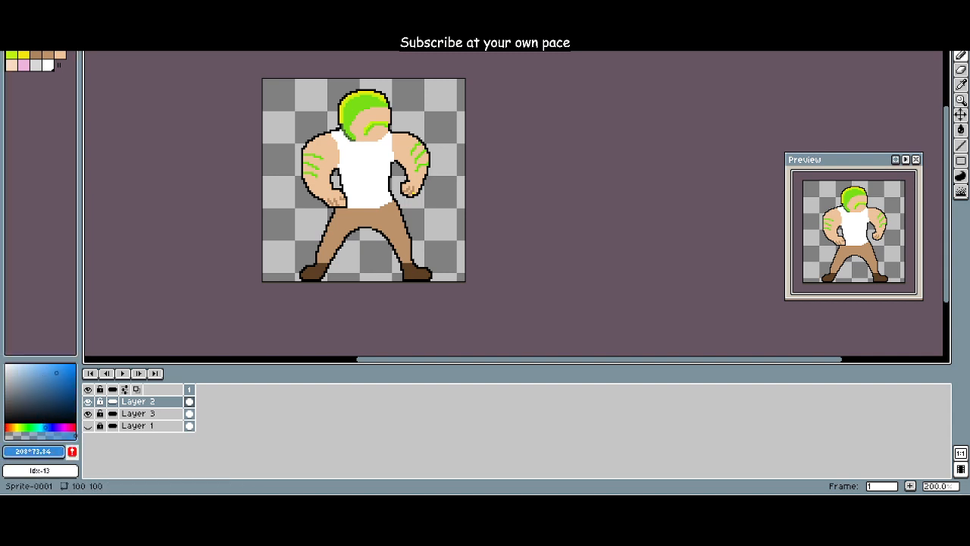
left_click(72, 451)
left_click_drag(227, 280, 133, 303)
scroll(158, 300, "up", 4)
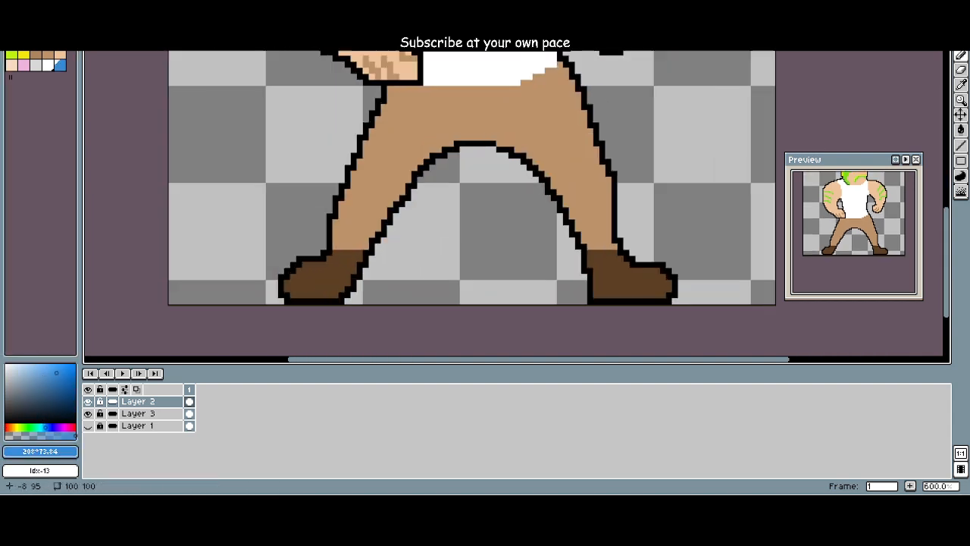
left_click(60, 64)
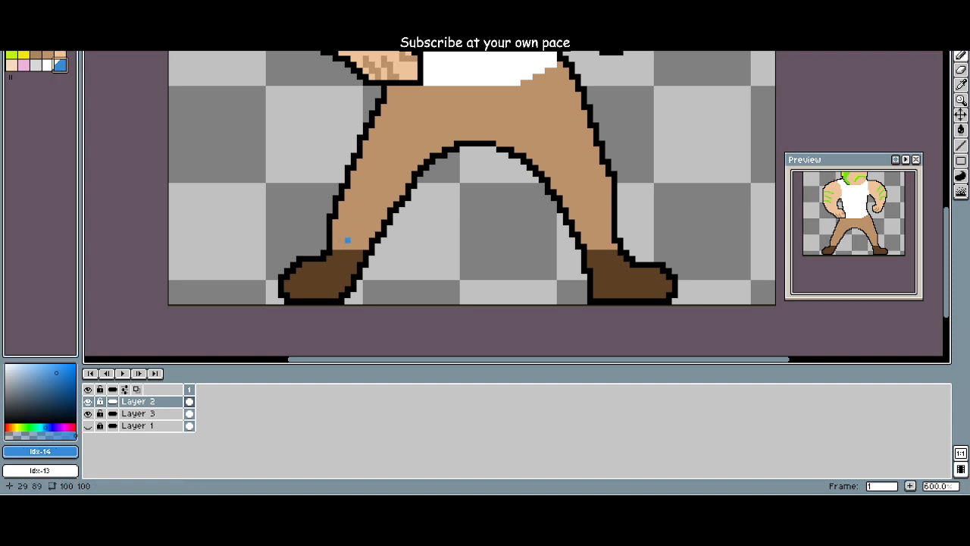
Step: Repaint the brown trousers in blue (Idx-14) on Layer 3 using an enlarged brush
left_click(138, 413)
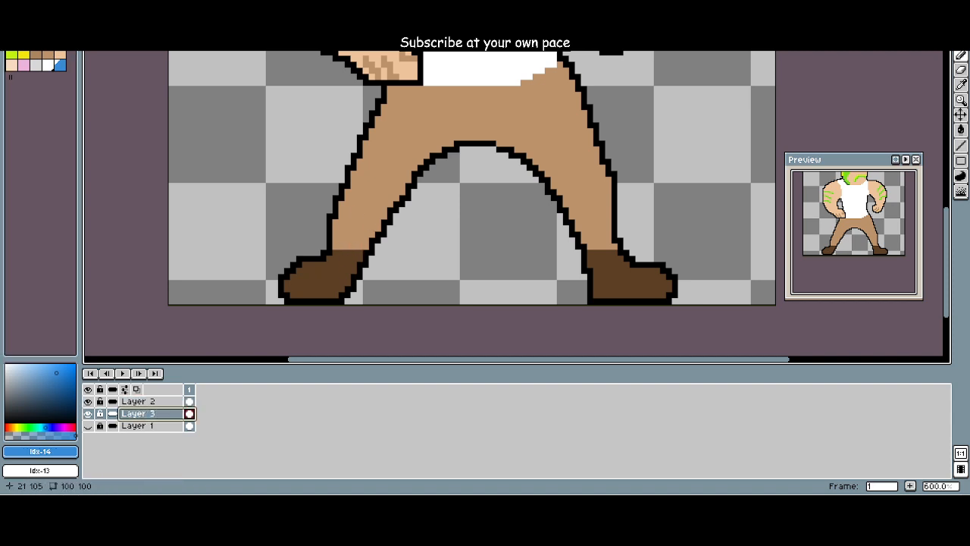
mouse_move(329, 258)
left_mouse_down()
mouse_move(360, 247)
mouse_move(348, 244)
mouse_move(363, 241)
mouse_move(335, 220)
mouse_move(373, 228)
mouse_move(354, 227)
mouse_move(346, 206)
mouse_move(365, 216)
mouse_move(374, 199)
mouse_move(360, 186)
mouse_move(370, 175)
mouse_move(360, 222)
mouse_move(357, 206)
mouse_move(371, 228)
mouse_move(388, 198)
mouse_move(378, 184)
mouse_move(352, 176)
mouse_move(409, 176)
mouse_move(429, 188)
mouse_move(375, 159)
mouse_move(375, 146)
mouse_move(546, 250)
mouse_move(576, 299)
mouse_move(574, 254)
mouse_move(547, 206)
mouse_move(481, 156)
mouse_move(508, 156)
mouse_move(539, 128)
mouse_move(551, 163)
left_mouse_up()
key("plus")
key("plus")
key("plus")
key("plus")
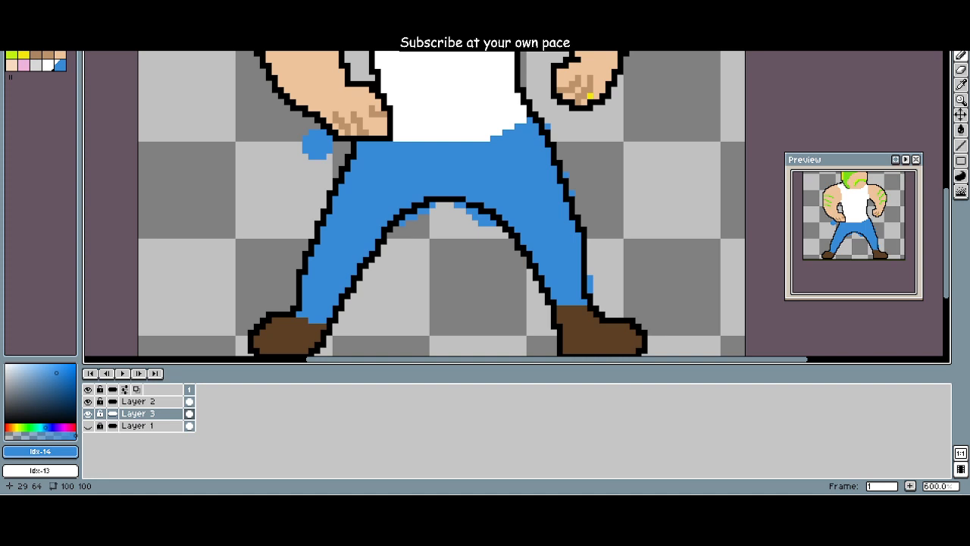
Step: Erase the stray blue pixels outside the trousers' outline on Layer 3
key("e")
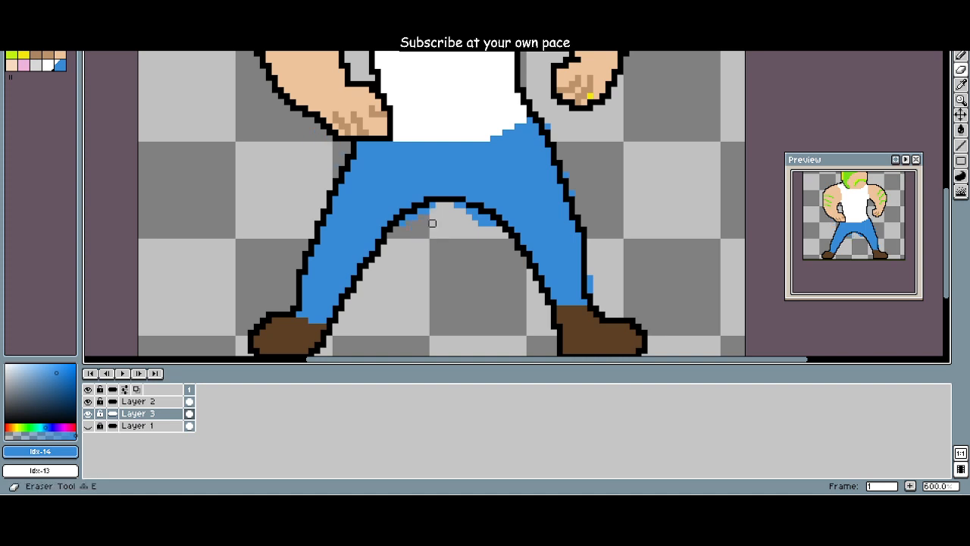
scroll(432, 223, "up", 1)
mouse_move(394, 222)
left_mouse_down()
mouse_move(474, 197)
mouse_move(514, 222)
mouse_move(489, 213)
mouse_move(522, 222)
left_mouse_up()
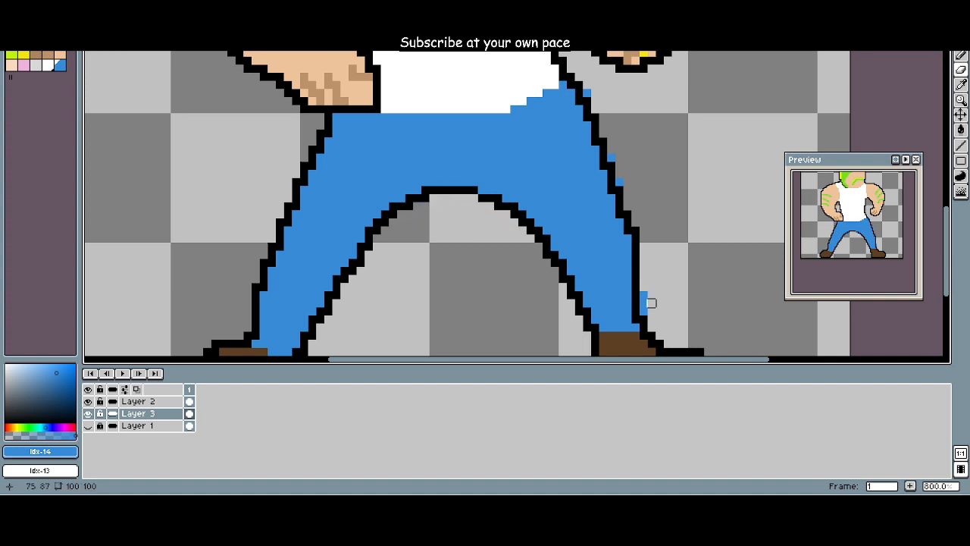
left_click(643, 297)
scroll(592, 138, "down", 6)
scroll(615, 153, "up", 2)
left_click_drag(586, 142, 576, 287)
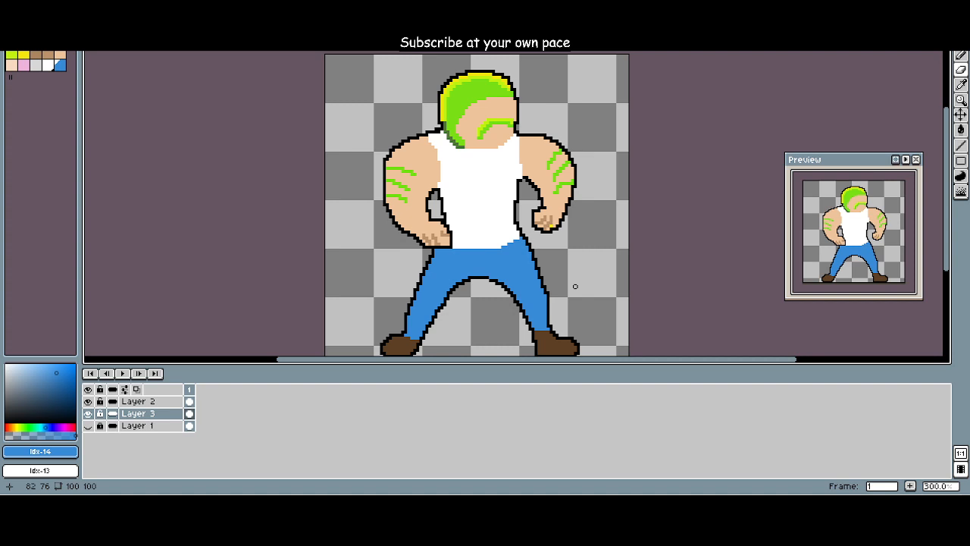
Step: Paint over the dark green shadow along the hair's lower back edge with green (Idx-4) on Layer 2
left_click(60, 44)
scroll(344, 157, "up", 3)
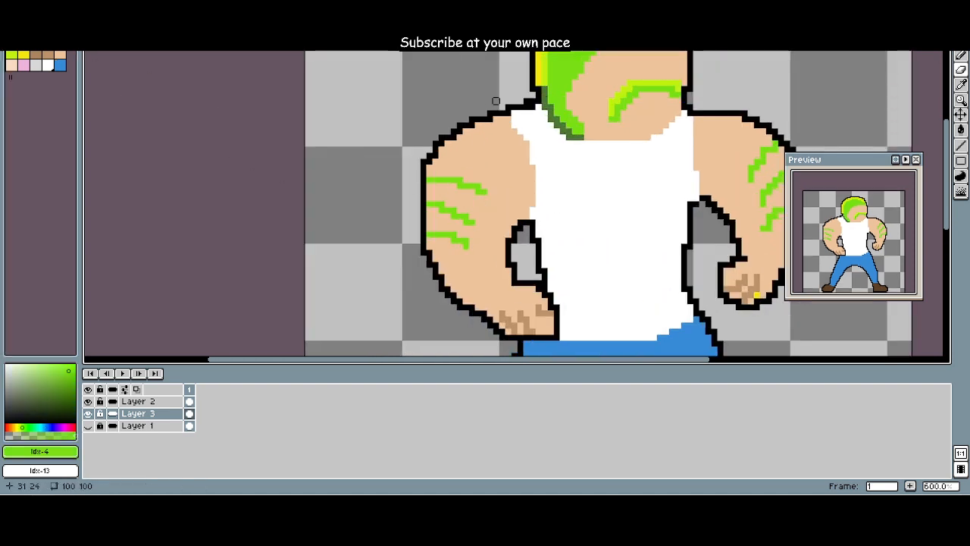
left_click(144, 401)
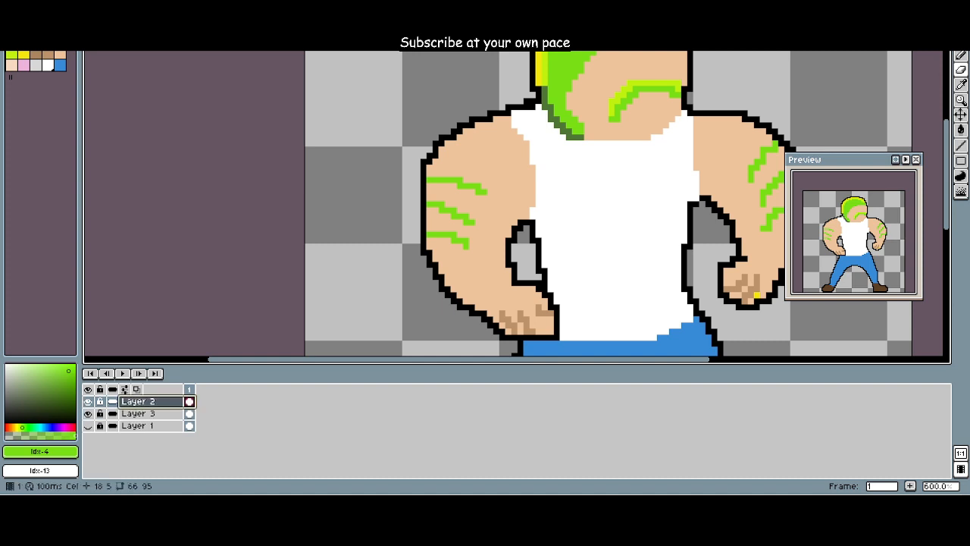
key("b")
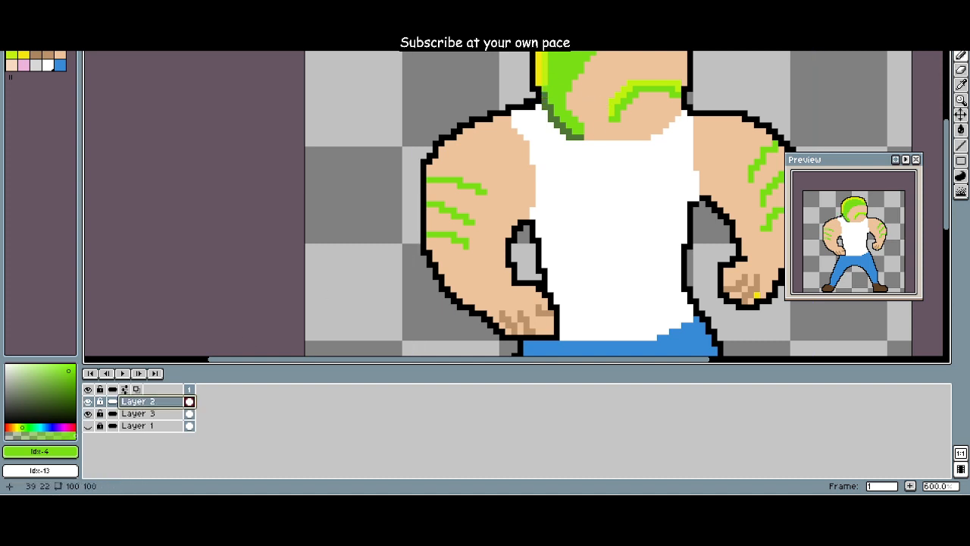
left_click_drag(542, 97, 576, 138)
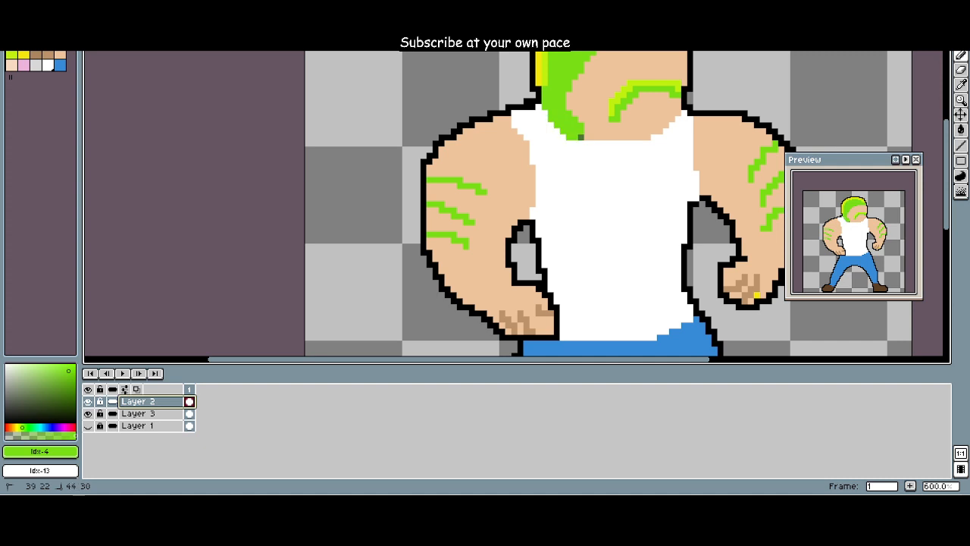
scroll(469, 190, "down", 4)
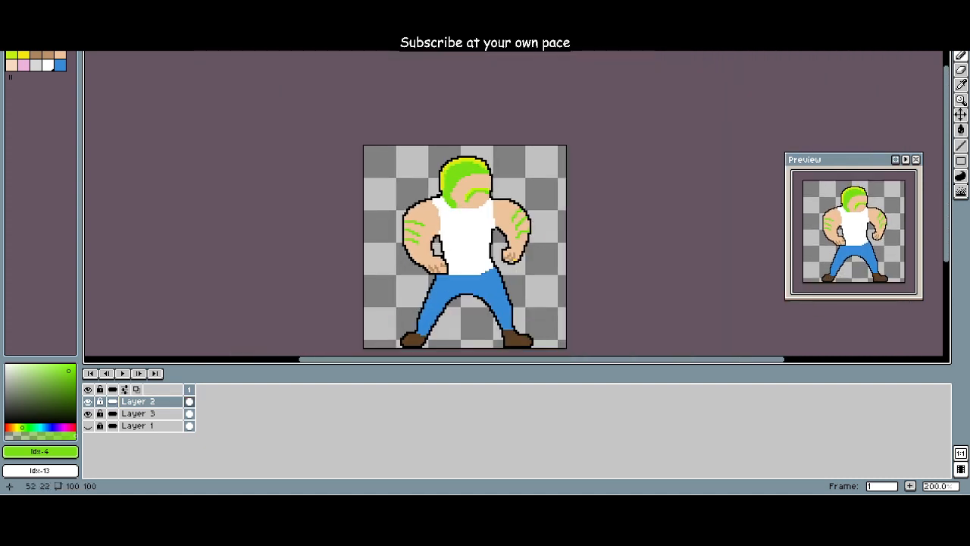
left_click_drag(469, 190, 478, 135)
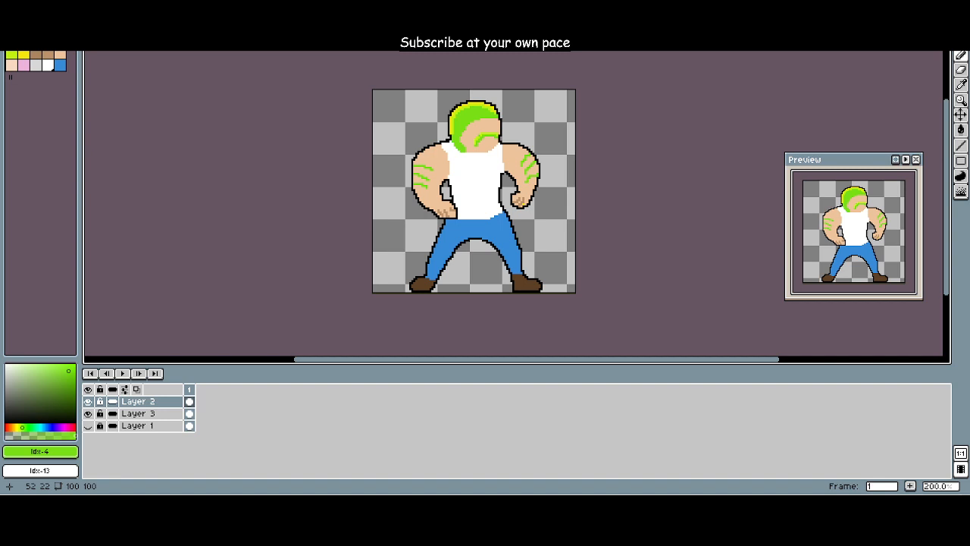
scroll(509, 193, "up", 2)
scroll(515, 195, "down", 2)
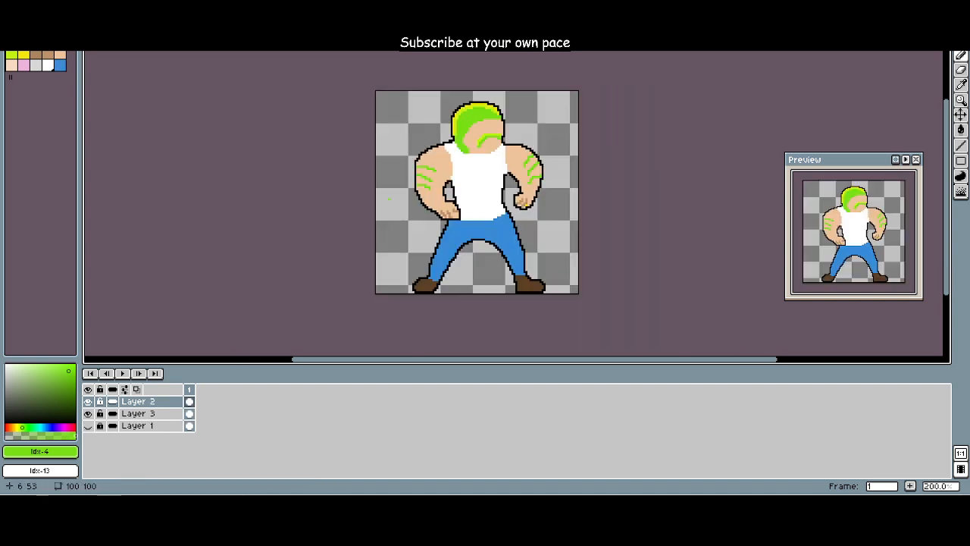
Step: Place two round white (Idx-13) eyes about 4 px wide above the moustache on Layer 2, one at the face's front edge
scroll(400, 301, "up", 3)
scroll(400, 302, "up", 1)
left_click_drag(401, 301, 411, 346)
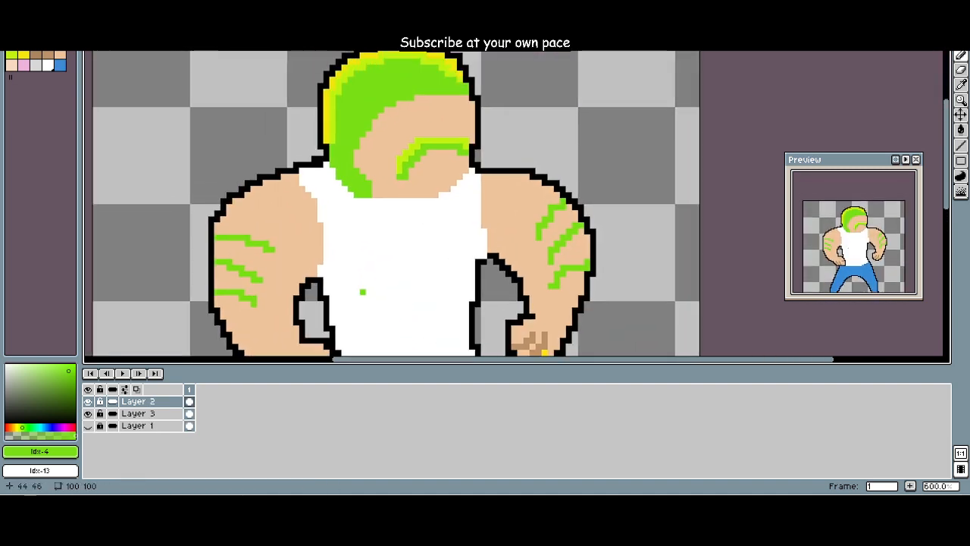
left_click(48, 65)
scroll(229, 159, "up", 4)
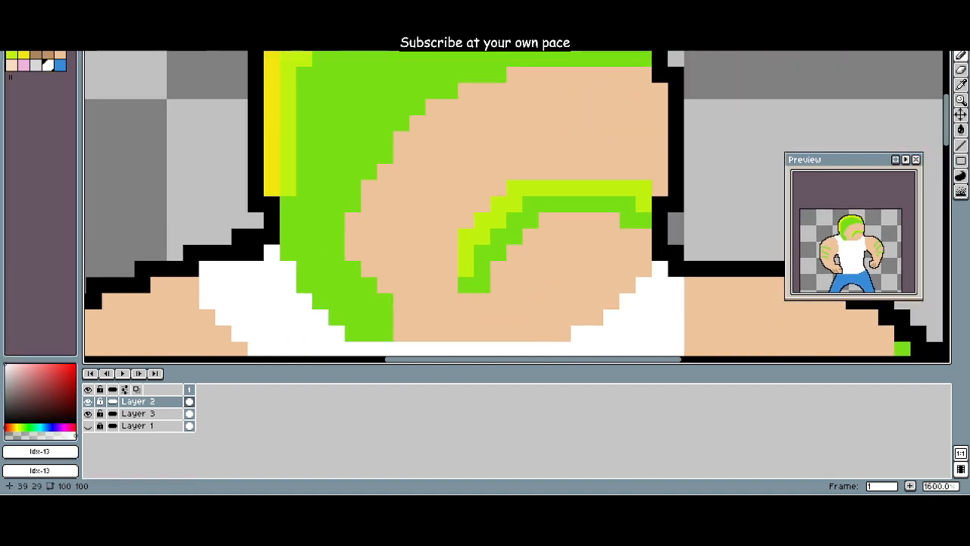
key("plus")
key("plus")
key("plus")
key("plus")
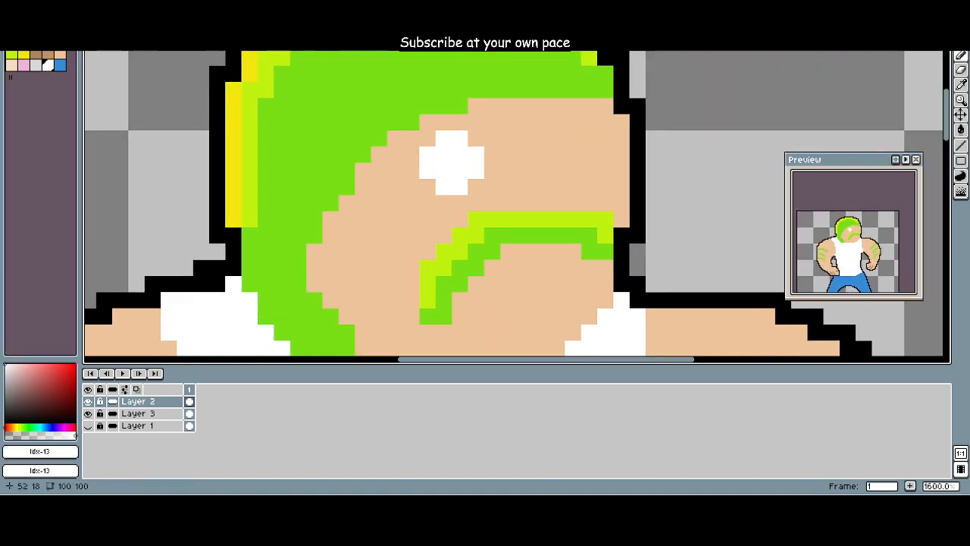
scroll(459, 155, "down", 1)
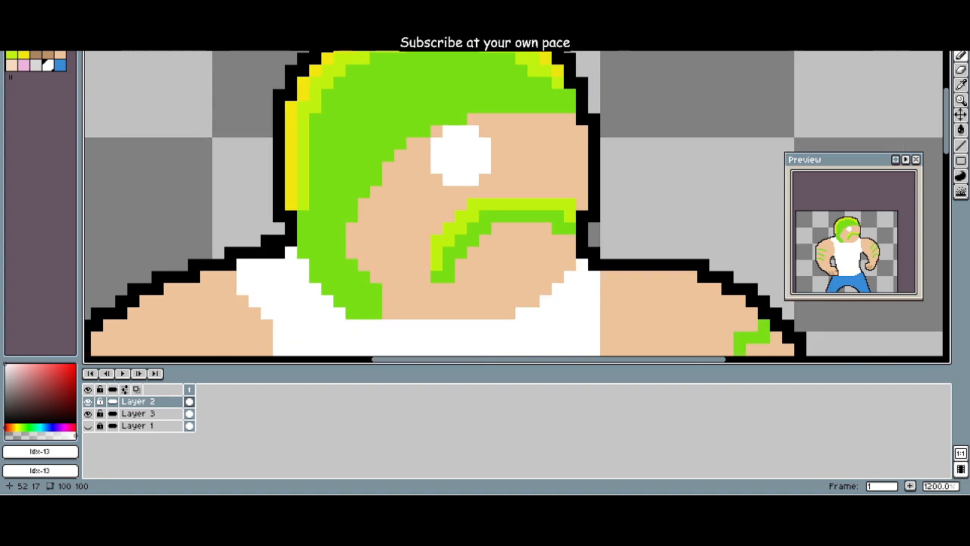
left_click(467, 162)
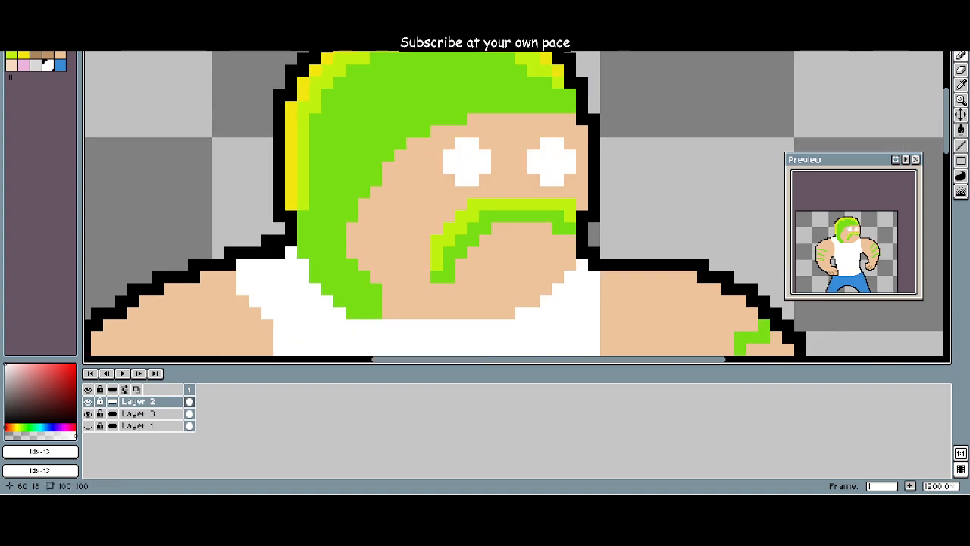
left_click(576, 161)
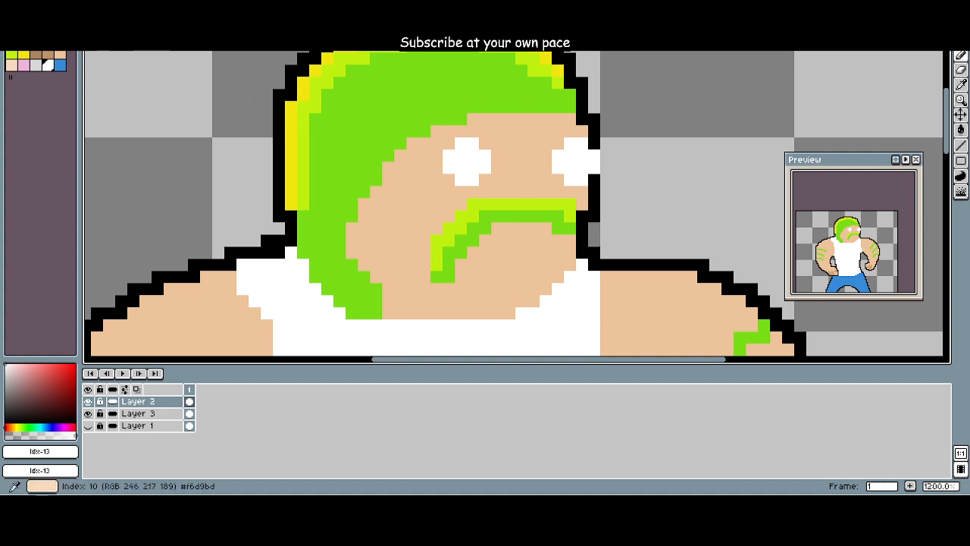
Step: Add black (Idx-1) pupils about 2 px wide to the front side of both white eyes on Layer 2
left_click(24, 44)
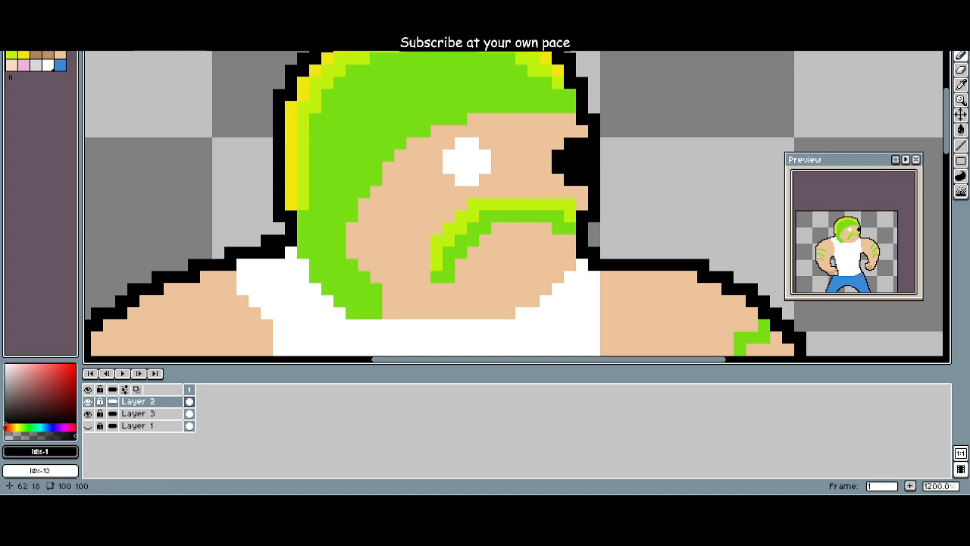
scroll(582, 167, "down", 3)
scroll(582, 166, "up", 1)
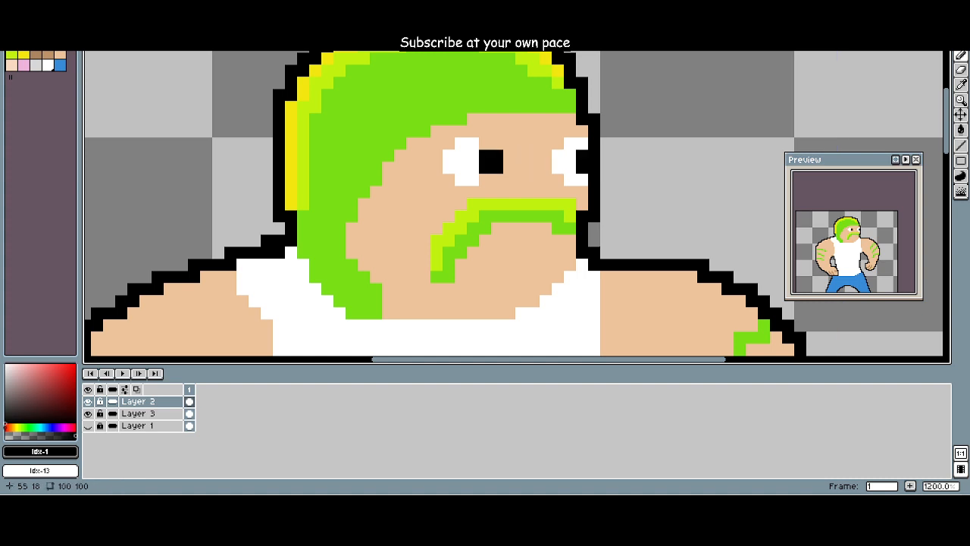
scroll(467, 161, "down", 5)
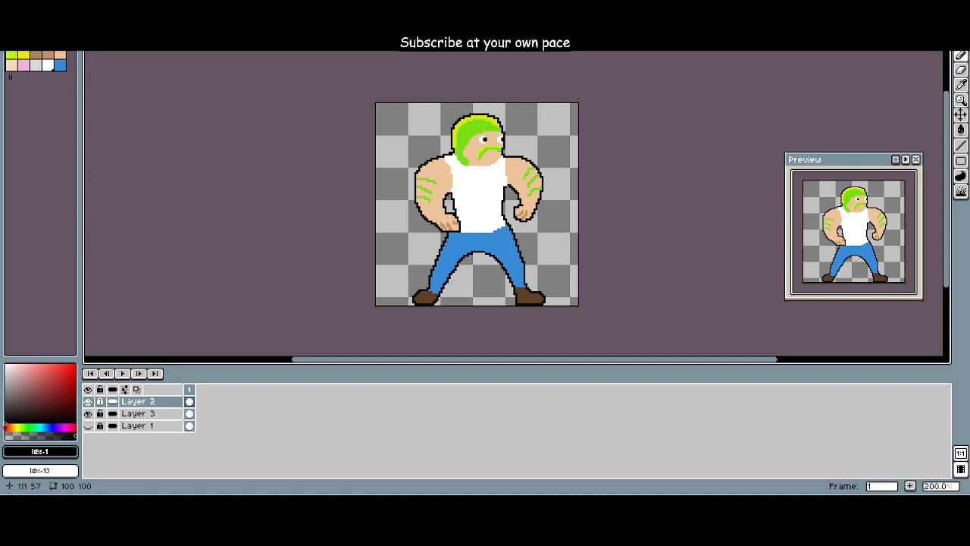
scroll(578, 214, "down", 1)
scroll(578, 212, "up", 2)
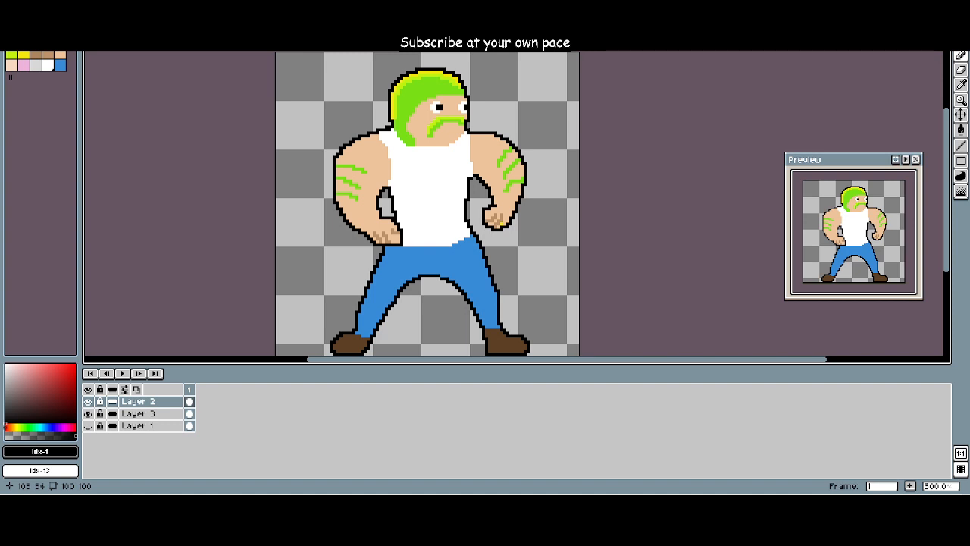
Step: Draw a black mouth line below the moustache on Layer 2 and fill the area between them with white (Idx-13)
scroll(470, 136, "up", 4)
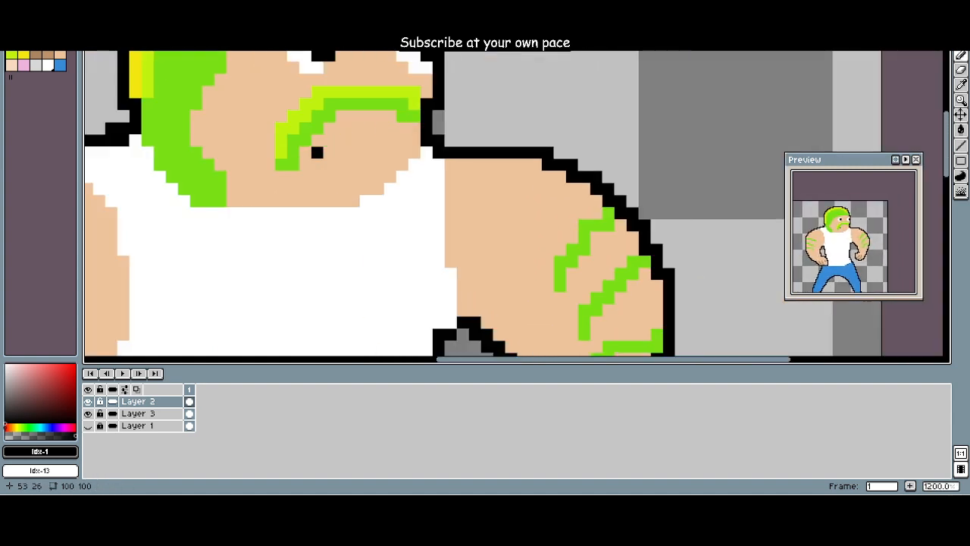
mouse_move(318, 153)
left_mouse_down()
mouse_move(318, 140)
mouse_move(329, 152)
mouse_move(378, 153)
mouse_move(414, 127)
left_mouse_up()
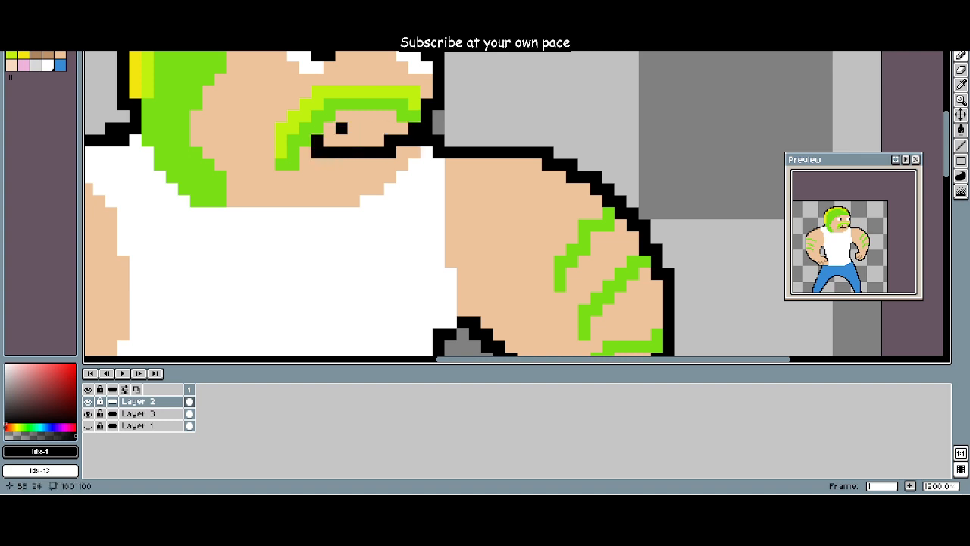
left_click(47, 65)
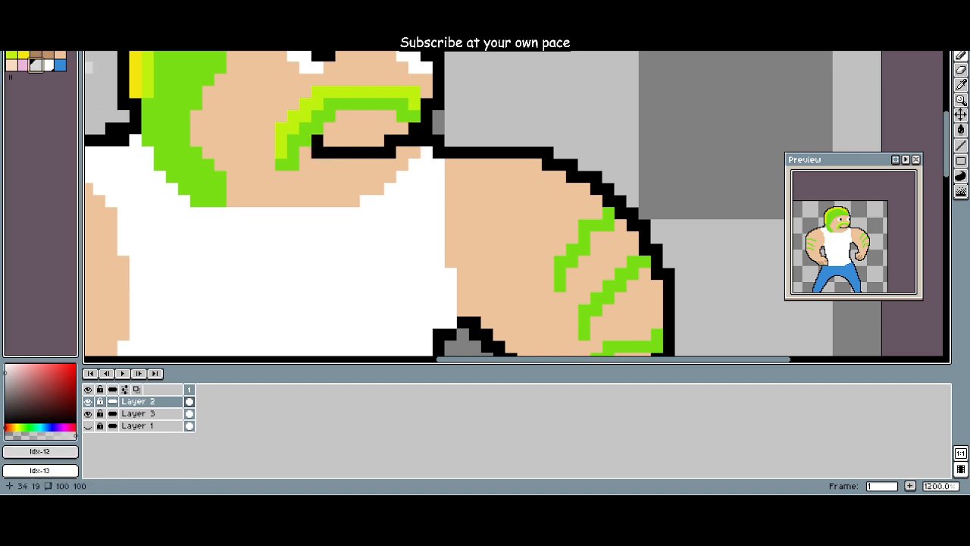
left_click(353, 140)
mouse_move(329, 140)
left_mouse_down()
mouse_move(378, 139)
mouse_move(373, 127)
mouse_move(329, 128)
left_mouse_up()
left_click_drag(391, 115, 340, 116)
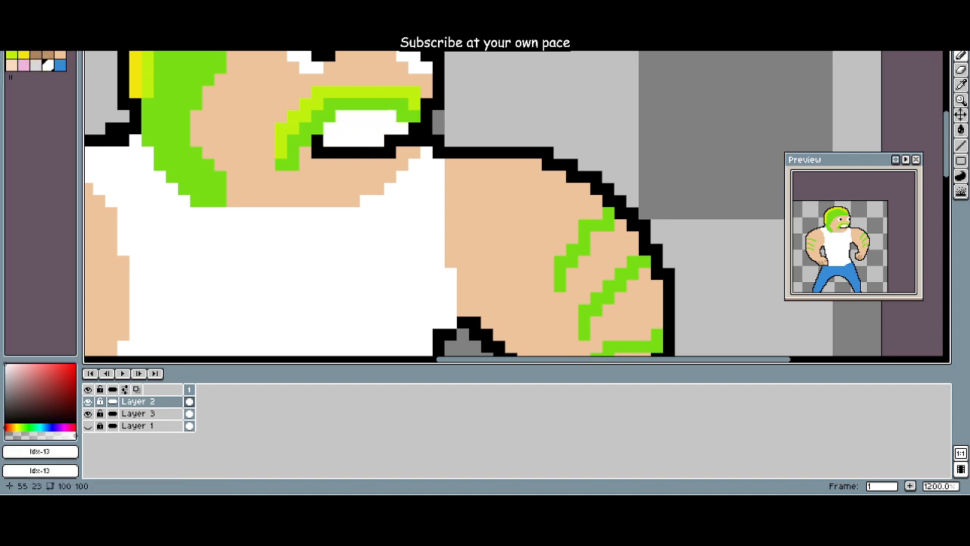
Step: Try a checkerboard of single black (Idx-1) pixels across the white teeth below the moustache
left_click(24, 43)
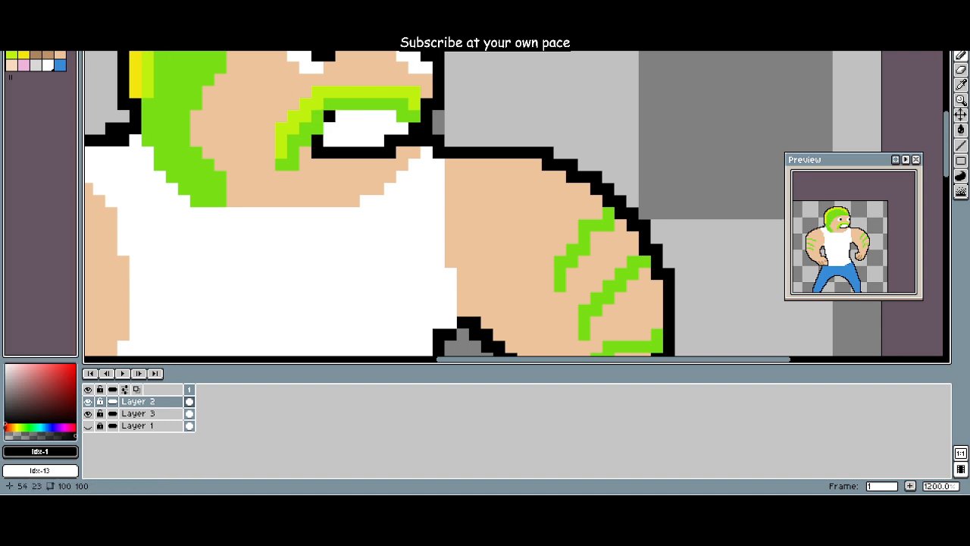
left_click(328, 127)
left_click(341, 140)
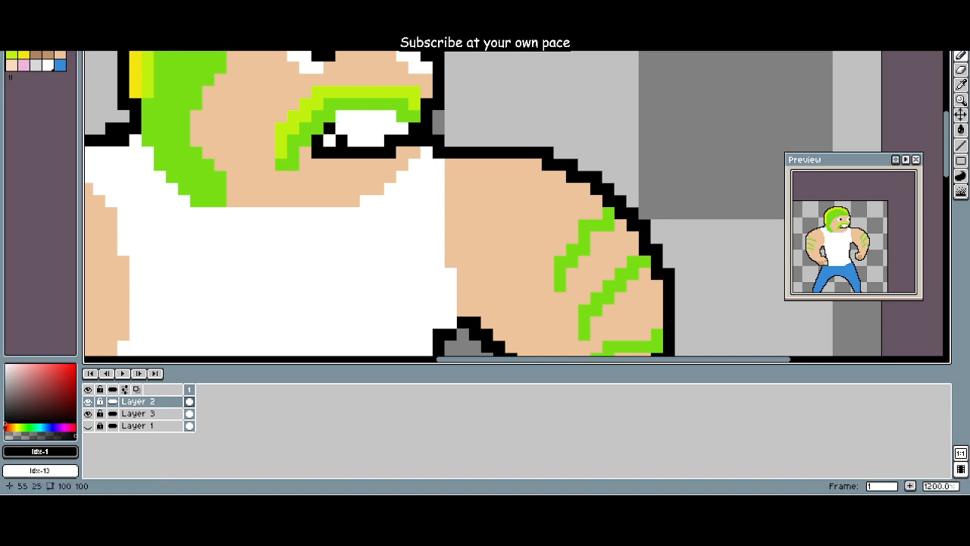
left_click(353, 127)
left_click(390, 116)
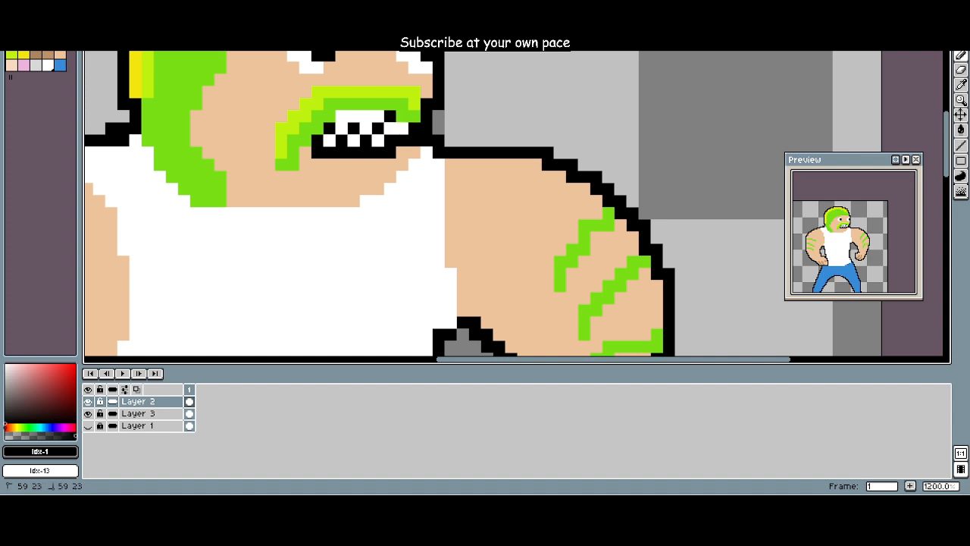
left_click(365, 115)
left_click(402, 127)
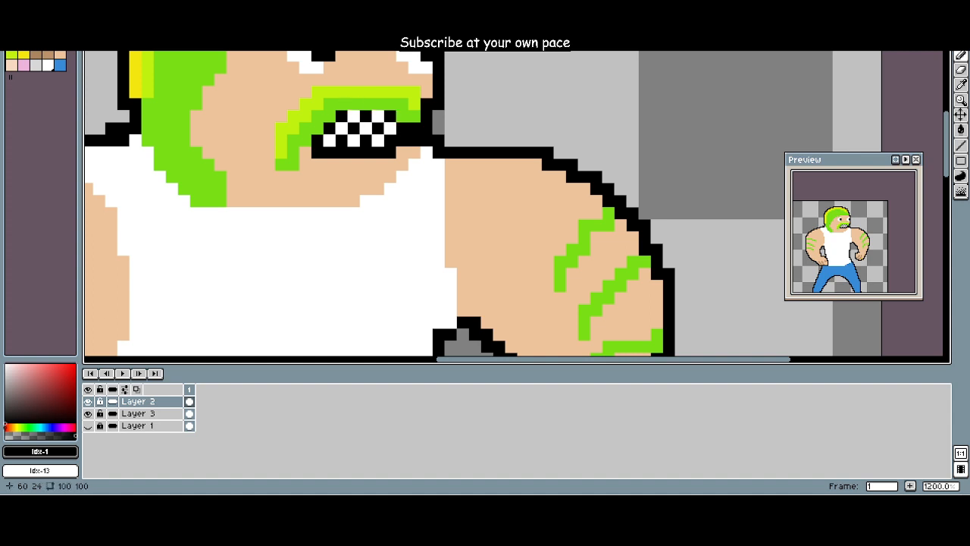
Step: Undo the checkered teeth, the white mouth fill and the black mouth line
scroll(317, 166, "down", 3)
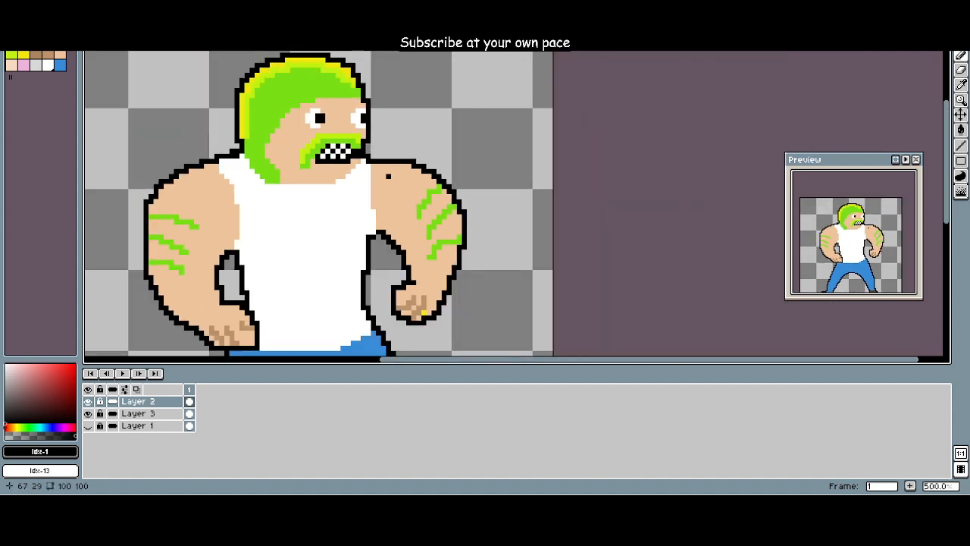
key("ctrl+z")
key("ctrl+z")
key("ctrl+z")
key("ctrl+z")
key("ctrl+z")
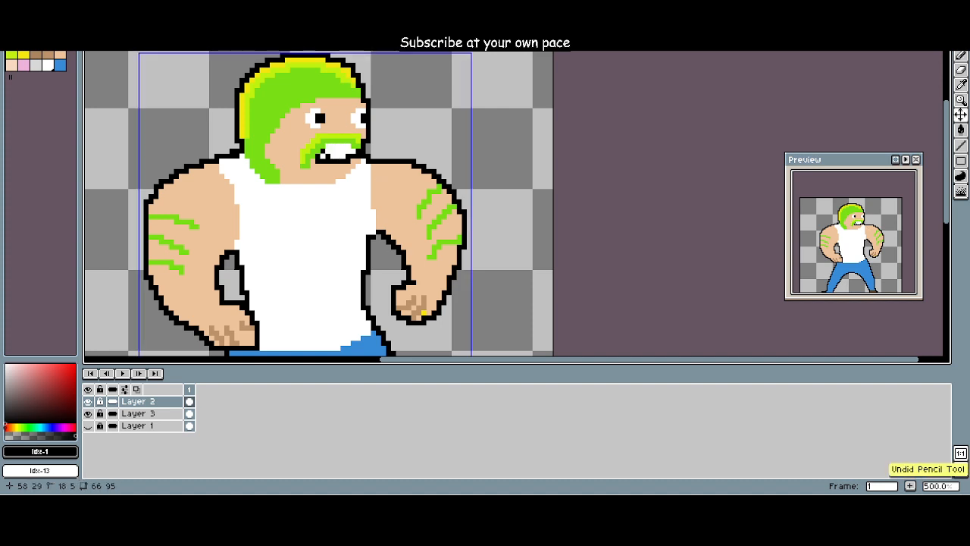
key("ctrl+z")
key("ctrl+z")
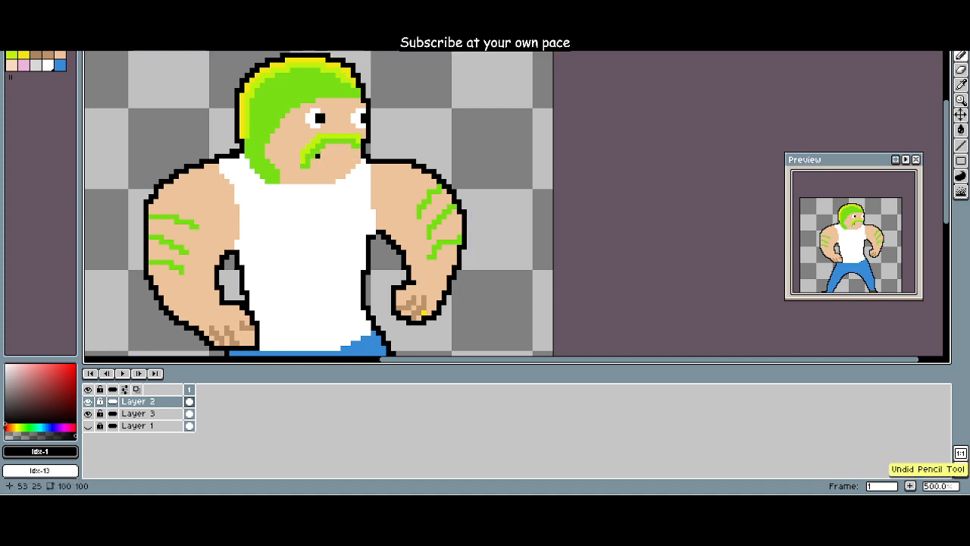
key("ctrl+z")
Step: Draw a black mouth line about 8 px wide below the moustache on Layer 2, with a zigzag of black pixels above it
left_click_drag(312, 161, 353, 160)
key("ctrl+z")
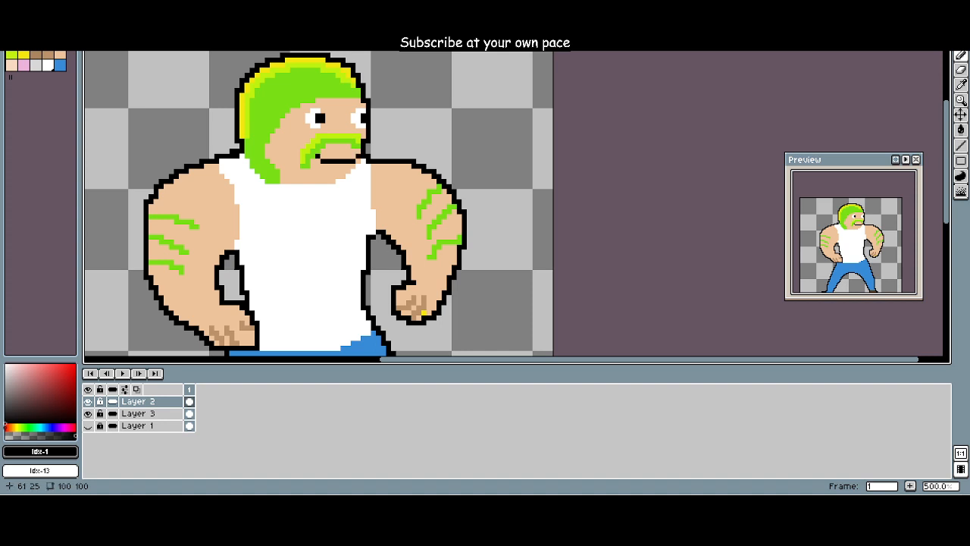
scroll(359, 155, "up", 2)
left_click(341, 173)
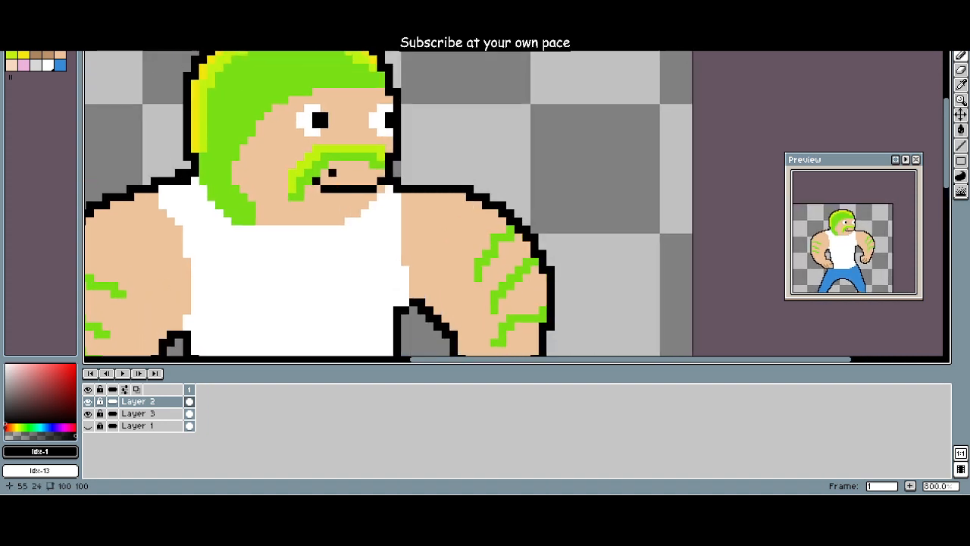
left_click(340, 181)
left_click(349, 173)
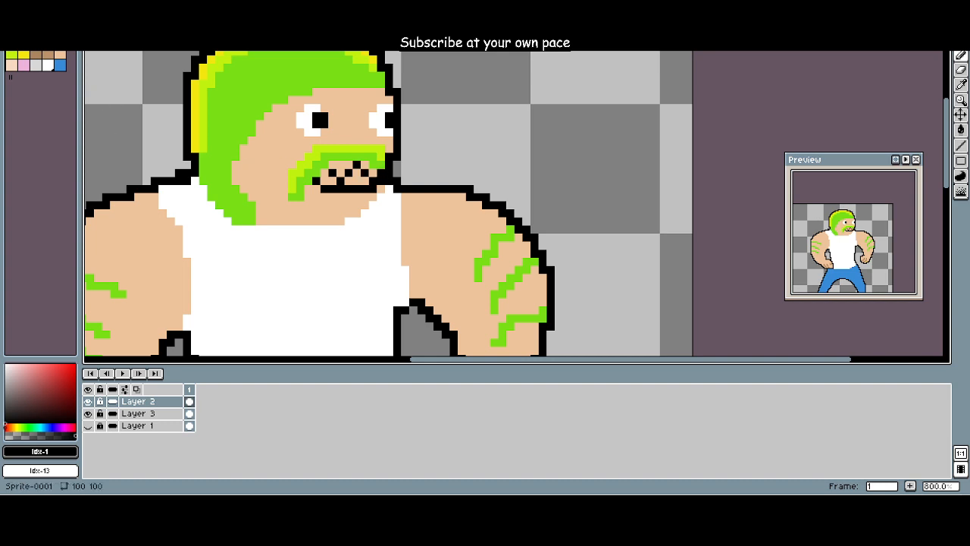
Step: Fill the skin-coloured gaps between the moustache, black zigzag and mouth line with white (Idx-13)
left_click(48, 64)
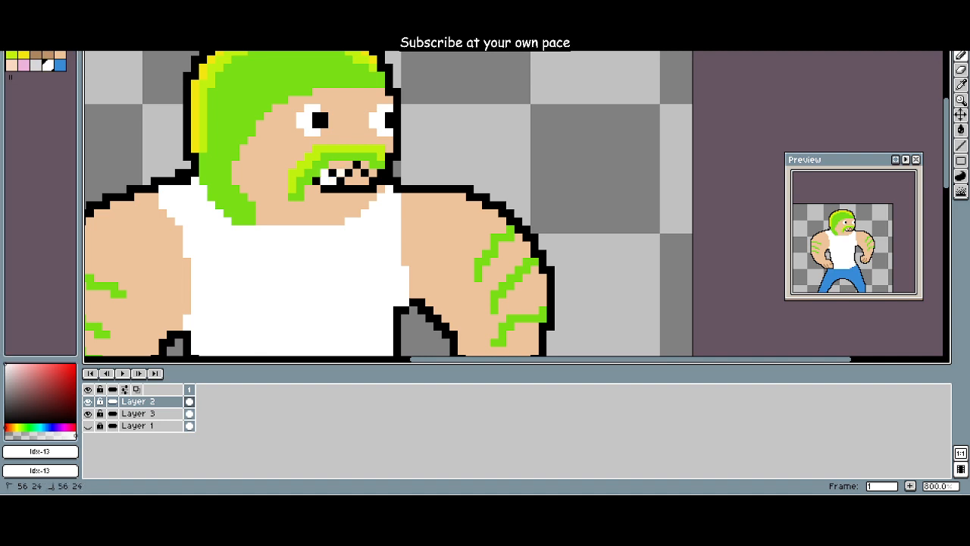
left_click_drag(356, 173, 348, 181)
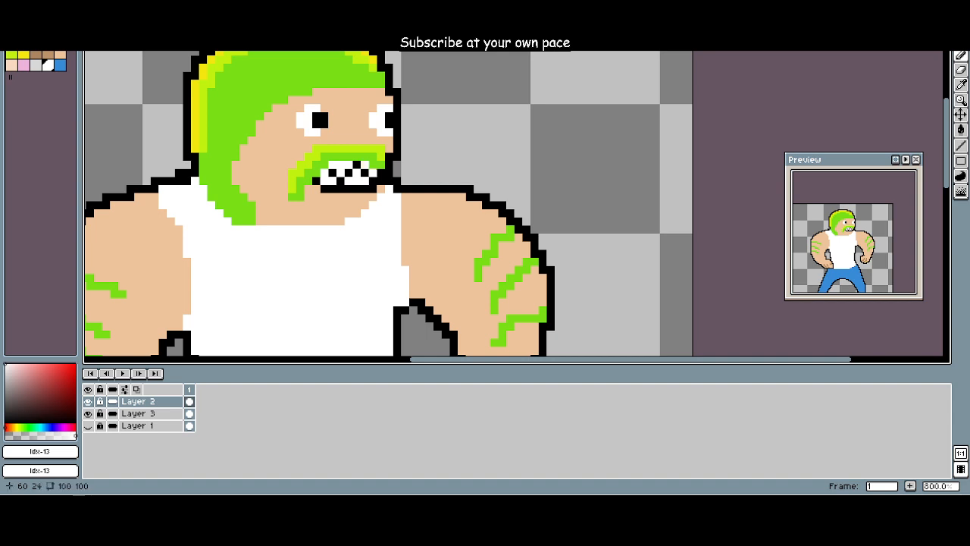
scroll(307, 189, "down", 2)
scroll(290, 194, "down", 1)
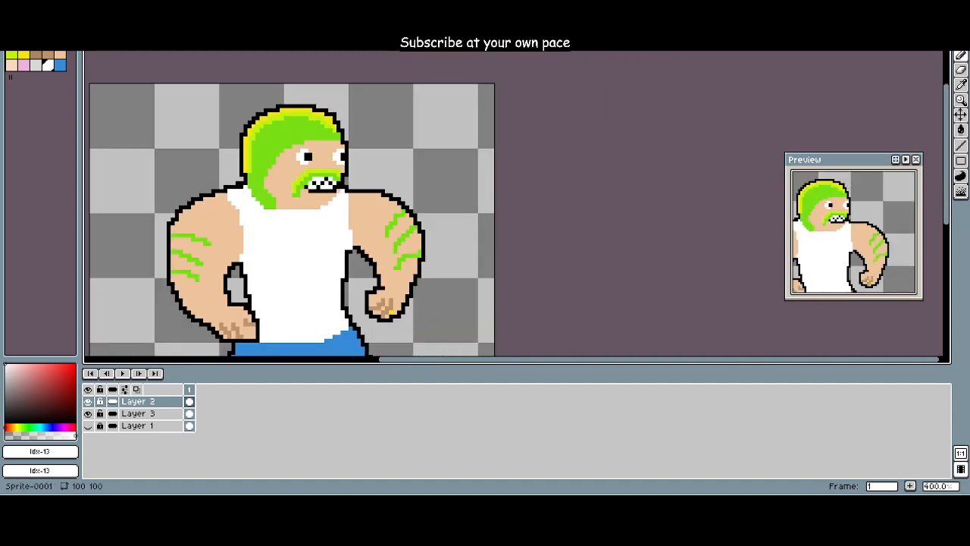
Step: Rework the zigzag into vertical black (Idx-1) gaps separating upright white (Idx-13) teeth
left_click(24, 43)
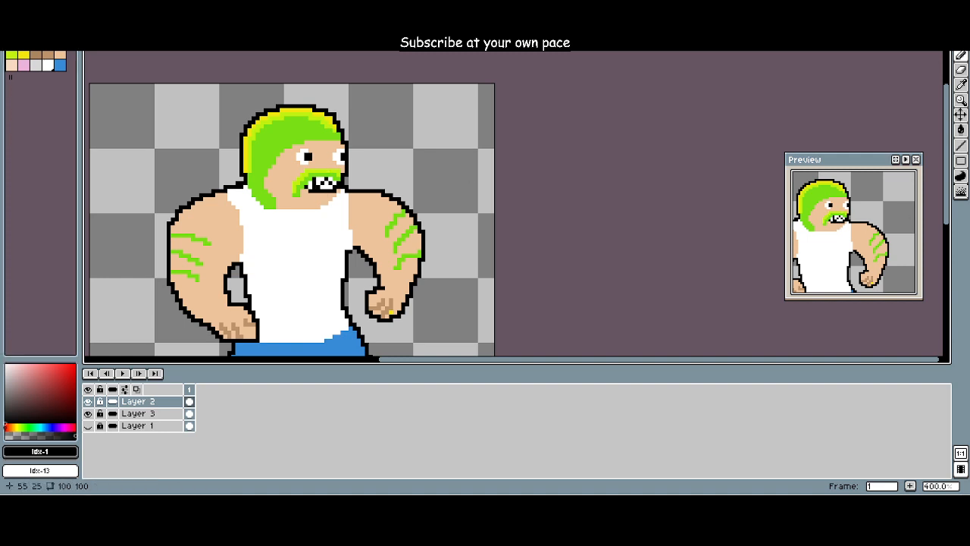
left_click(322, 186)
left_click(322, 179)
left_click(330, 186)
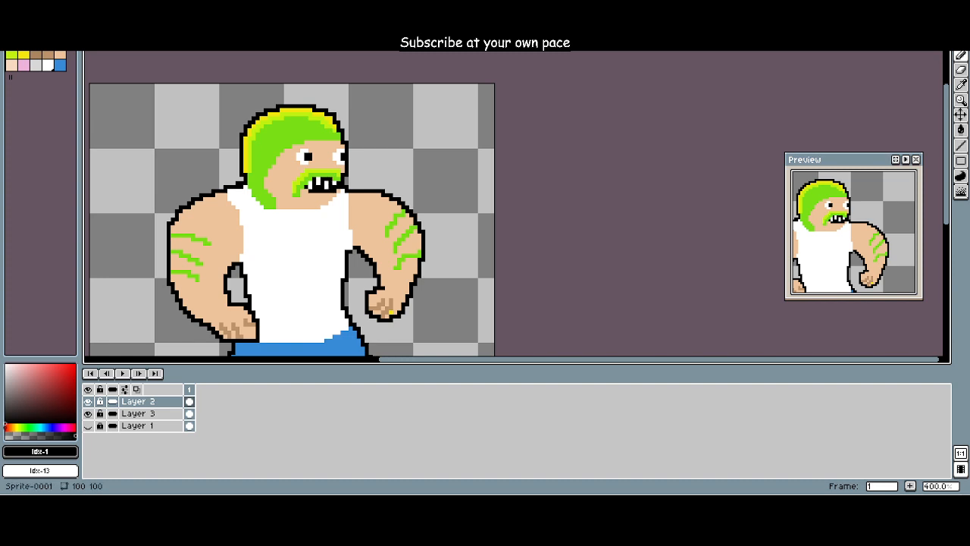
left_click(48, 65)
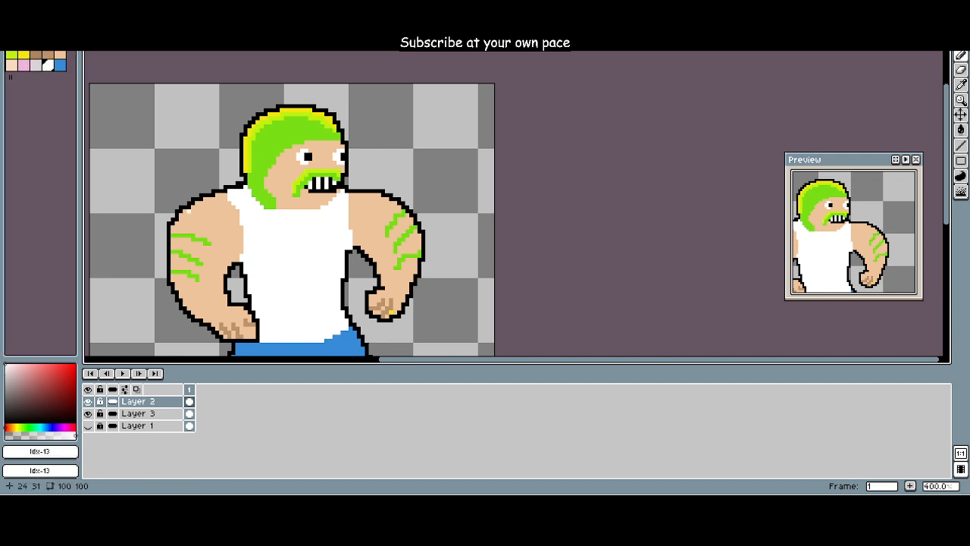
Step: Examine the figure with its separated teeth at several magnifications on the canvas and in the preview
left_click_drag(189, 210, 272, 173)
scroll(220, 207, "up", 2)
scroll(210, 208, "down", 2)
scroll(274, 174, "down", 1)
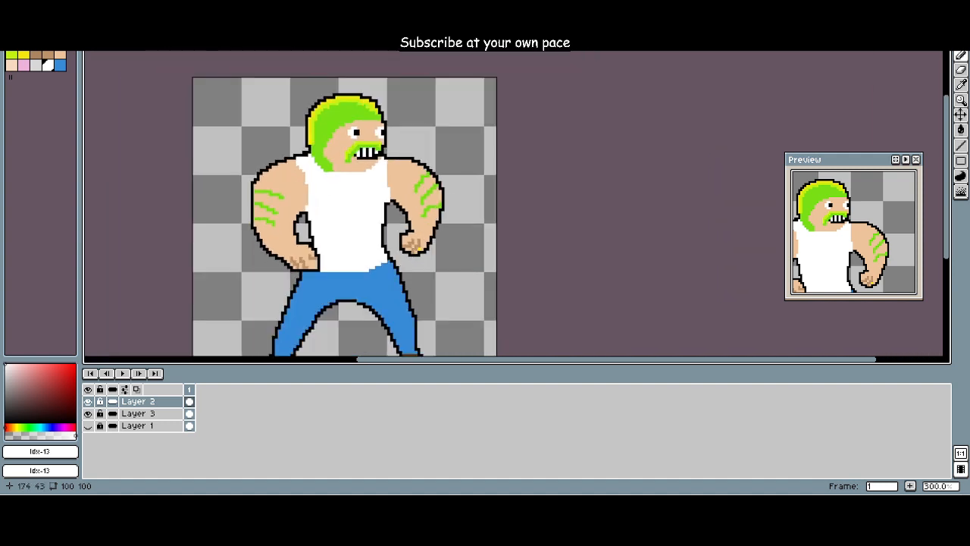
scroll(820, 221, "down", 1)
left_click_drag(820, 222, 840, 218)
scroll(851, 199, "up", 1)
scroll(497, 223, "down", 1)
scroll(391, 209, "up", 1)
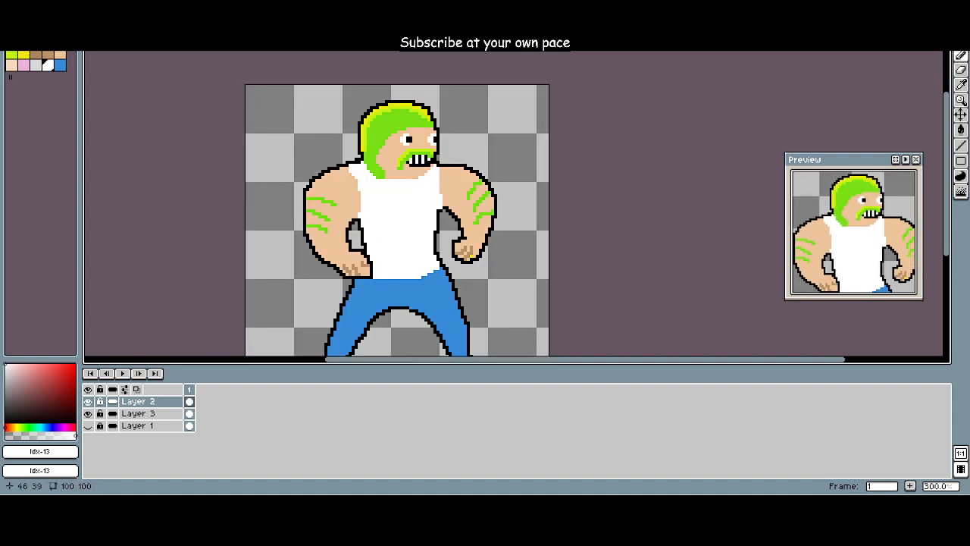
left_click_drag(385, 204, 384, 184)
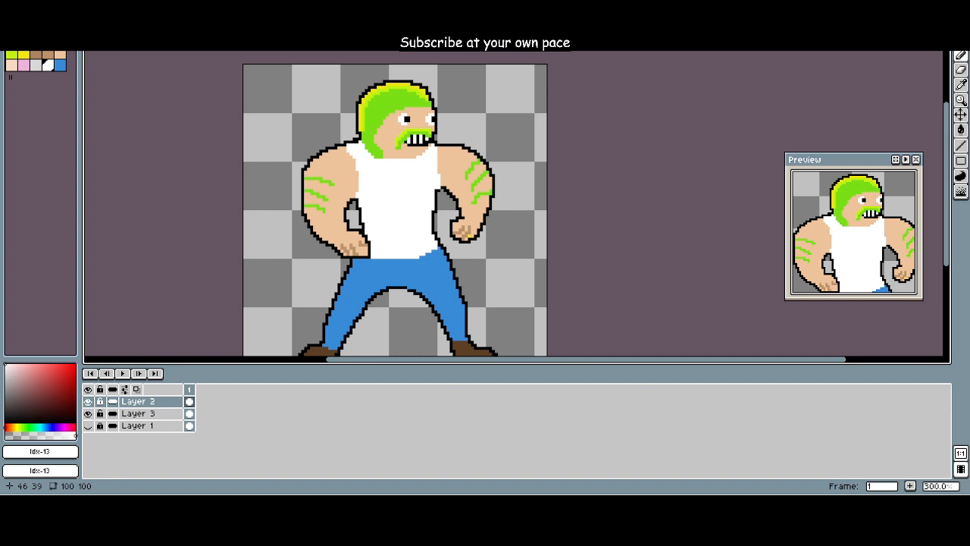
Step: Shade the white teeth with single blue (Idx-14) pixels on Layer 2, mainly at their lower ends
left_click(23, 42)
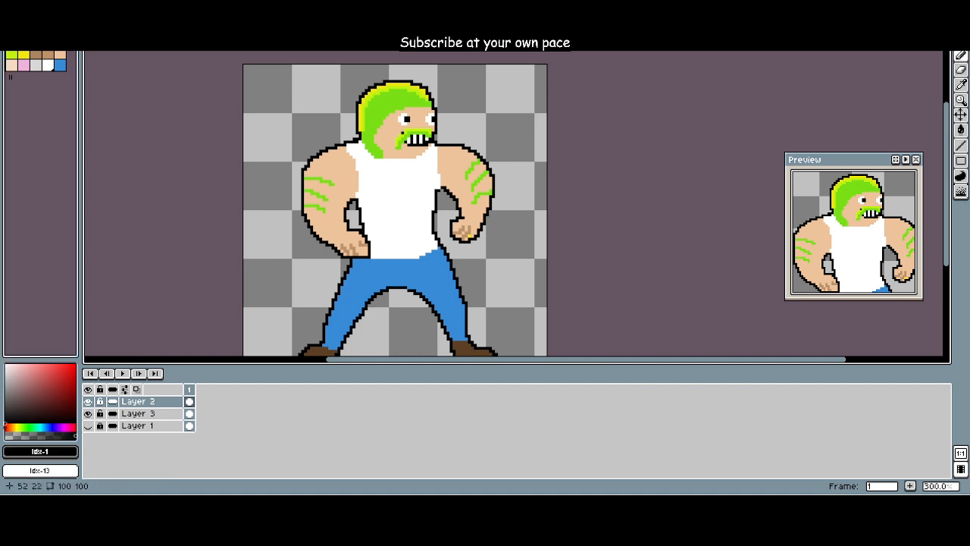
scroll(400, 137, "up", 3)
left_click_drag(397, 139, 362, 197)
scroll(363, 193, "up", 2)
left_click(60, 64)
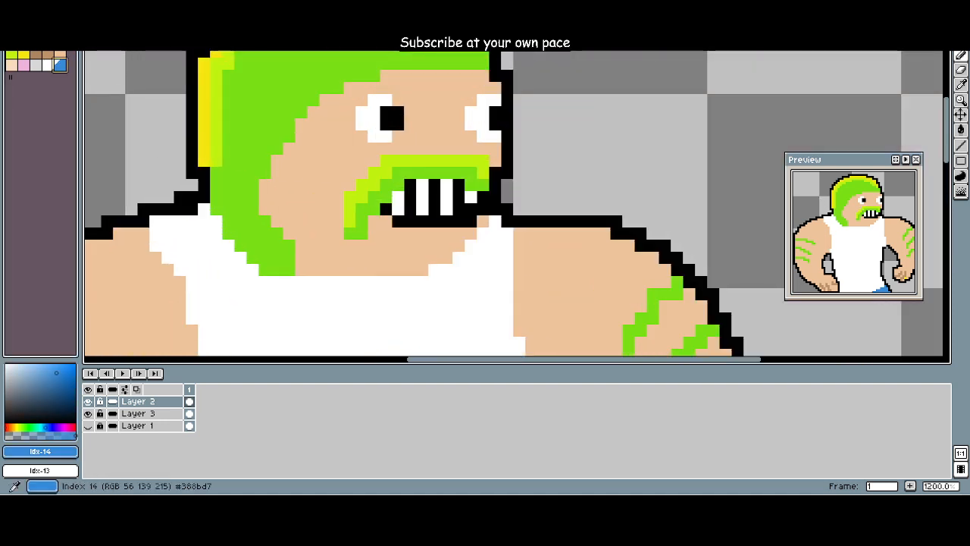
left_click(397, 209)
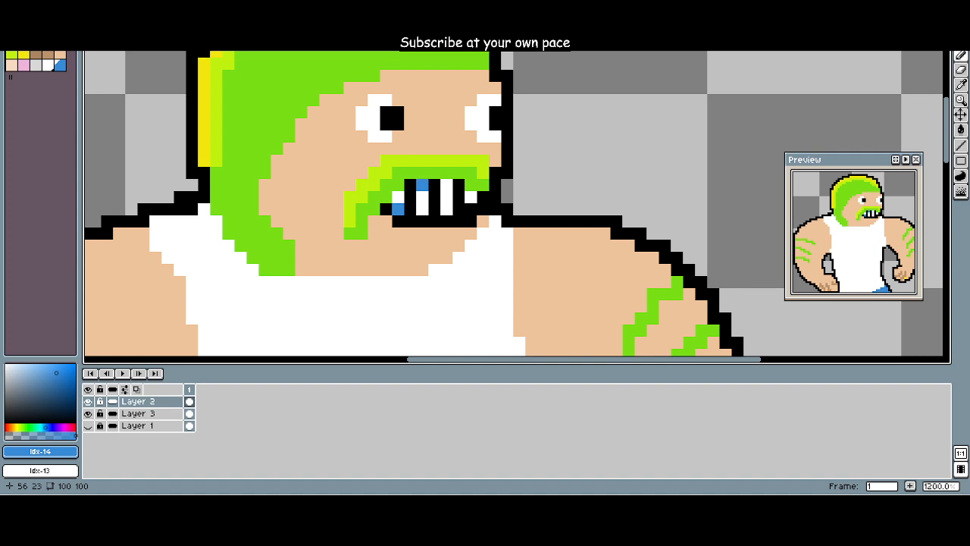
left_click(422, 209)
left_click(446, 209)
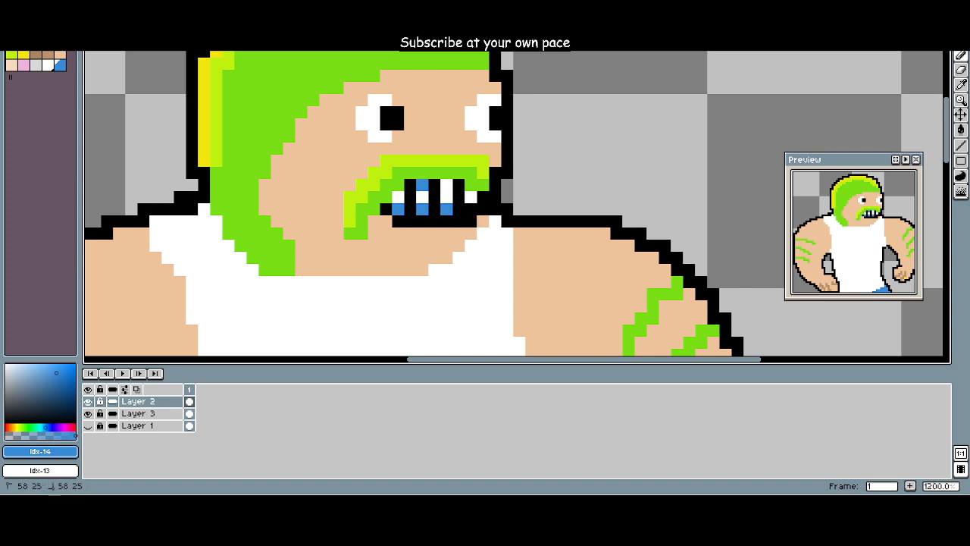
Step: Examine how the blue-shaded teeth look on the whole figure, on the canvas and in the preview
scroll(500, 243, "down", 3)
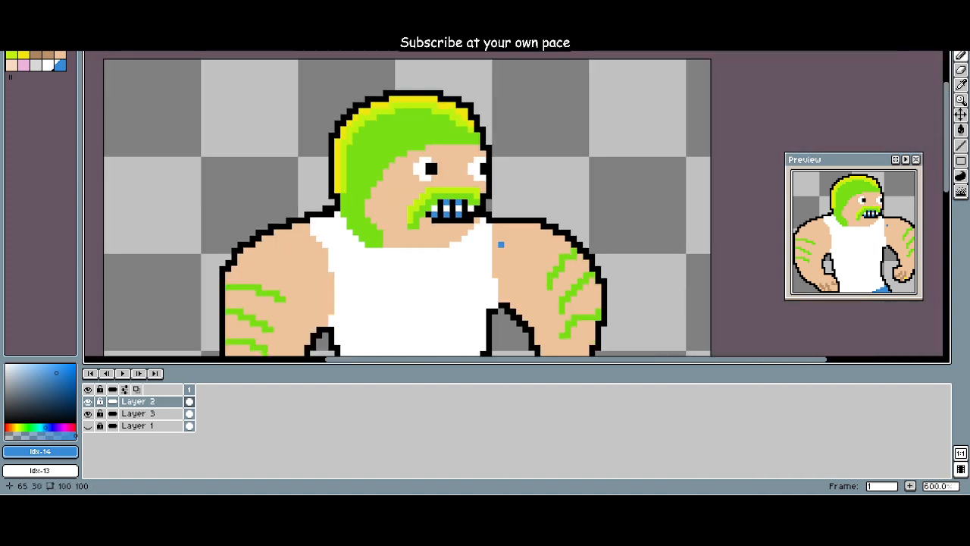
left_click_drag(463, 265, 504, 161)
scroll(503, 181, "down", 1)
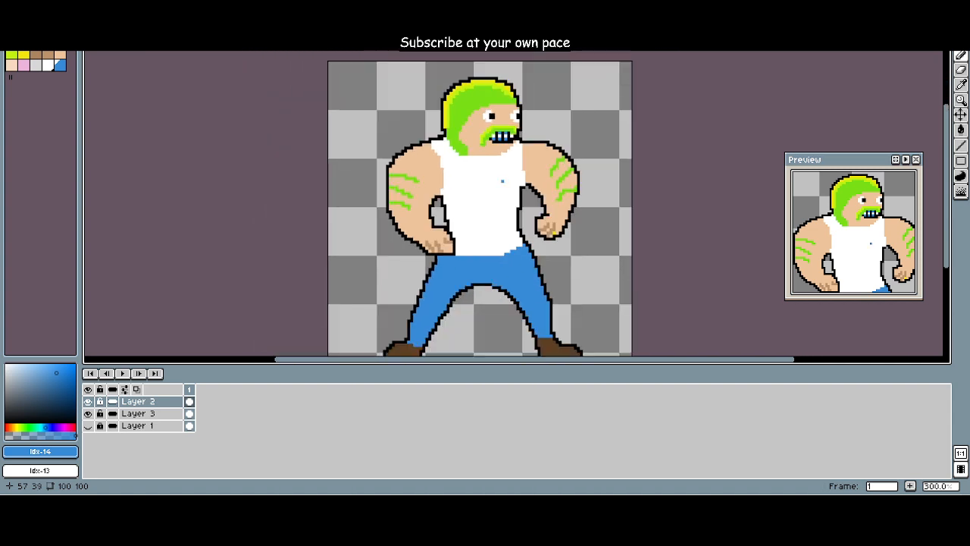
scroll(613, 192, "down", 1)
scroll(613, 192, "up", 1)
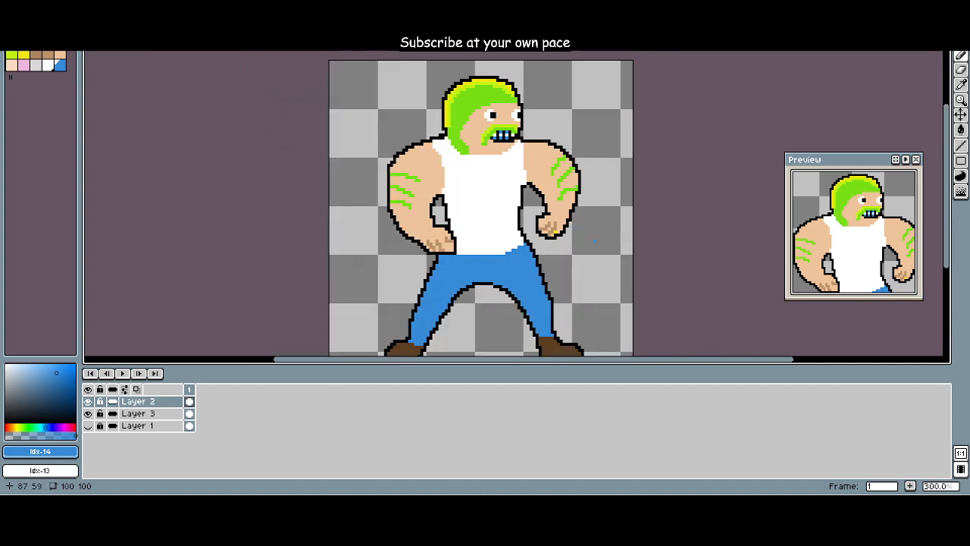
scroll(861, 238, "down", 1)
left_click_drag(861, 238, 837, 277)
scroll(850, 241, "up", 1)
left_click(473, 204)
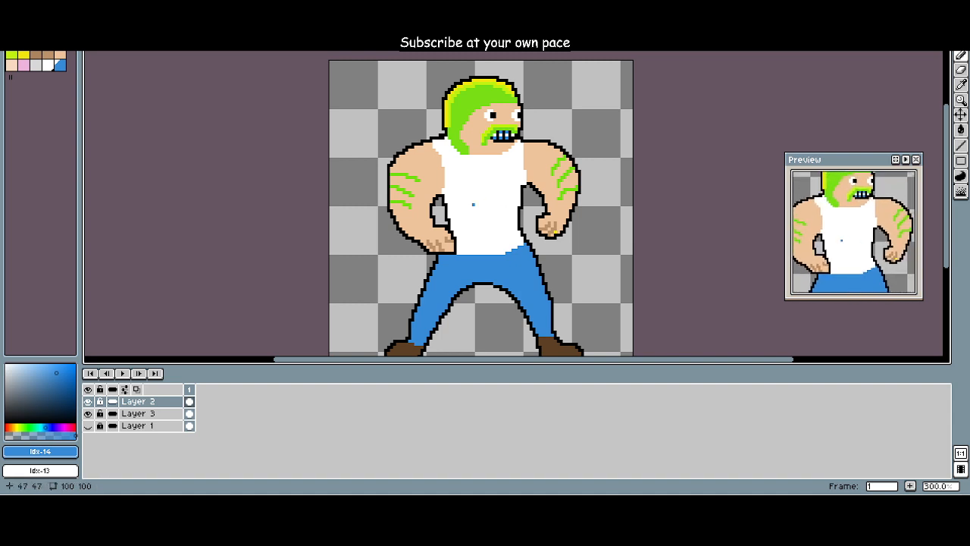
Step: Repaint the blue-shaded teeth white (Idx-13), then add single blue (Idx-14) pixels at the upper ends of the two middle teeth
scroll(475, 204, "up", 4)
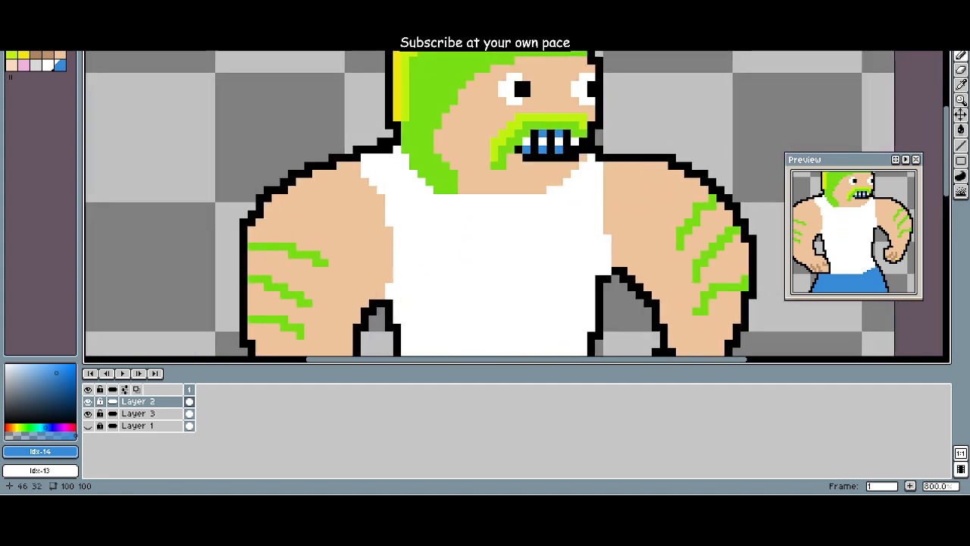
left_click_drag(463, 206, 357, 289)
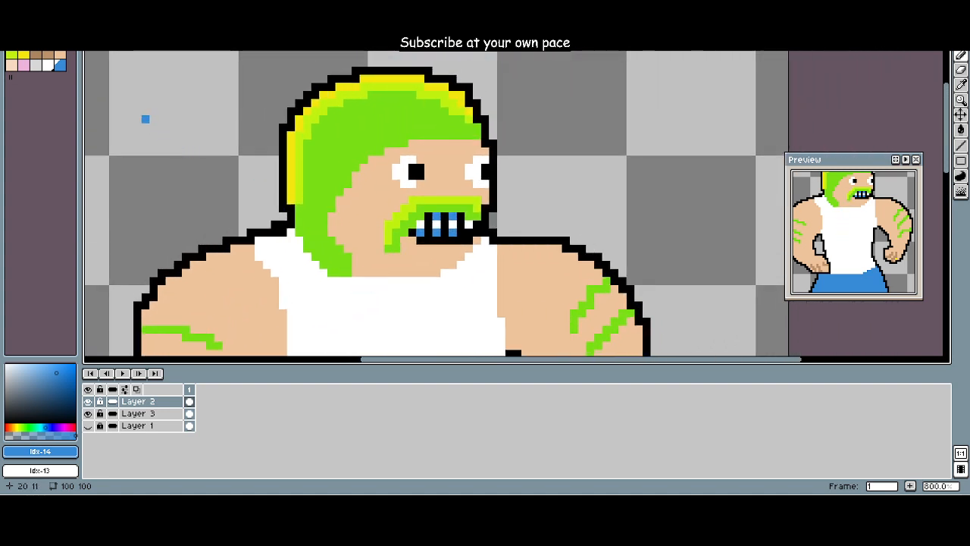
left_click(48, 65)
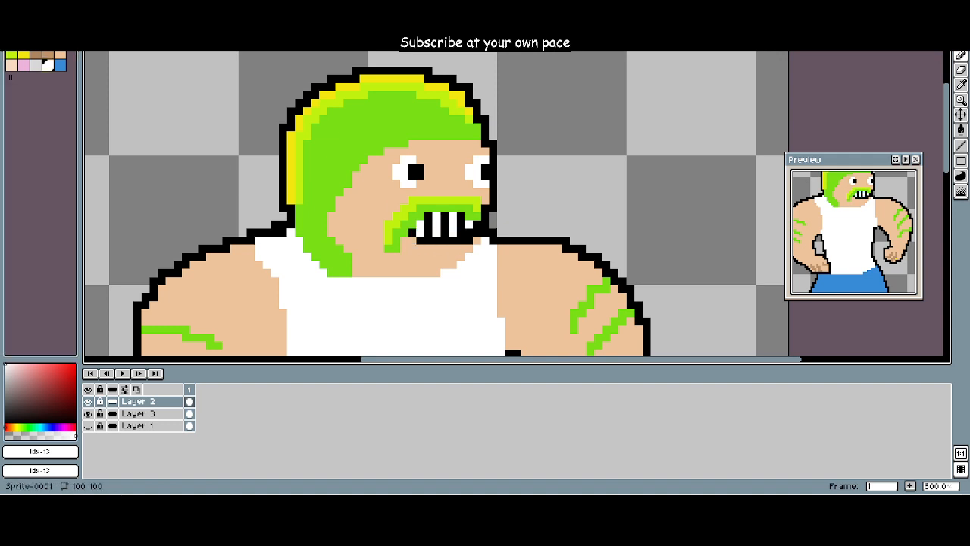
left_click(60, 64)
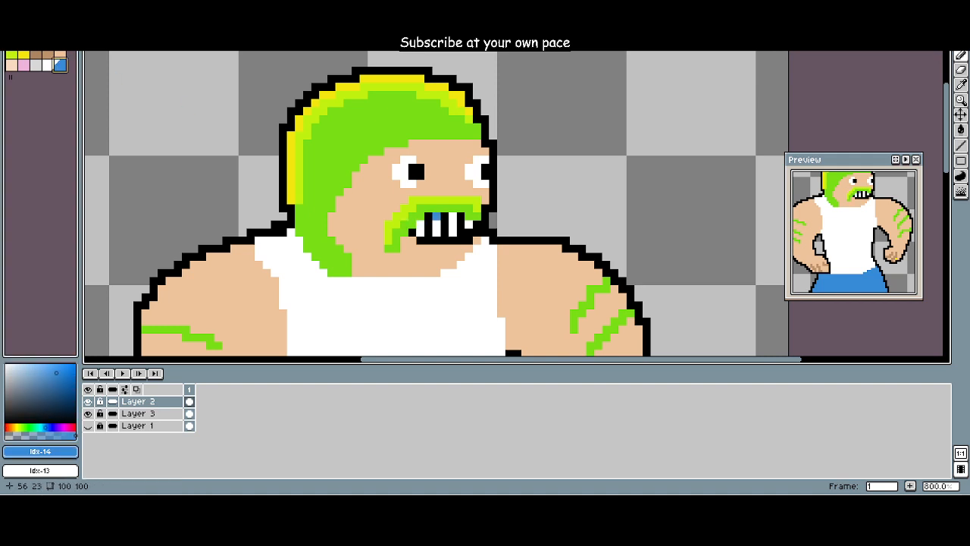
left_click(435, 218)
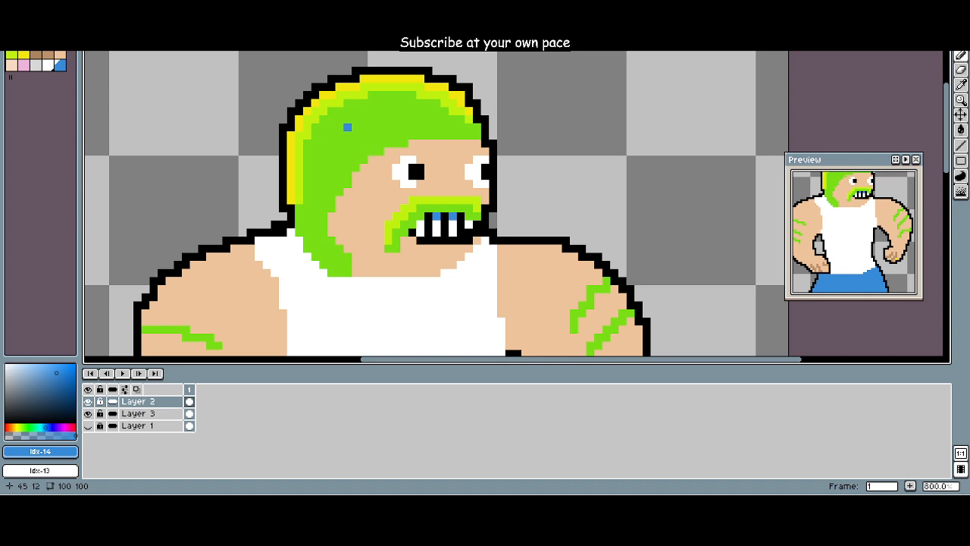
Step: Examine the whole figure with the reshaded teeth at several magnifications on the canvas and in the preview
scroll(347, 127, "down", 3)
left_click_drag(302, 214, 364, 115)
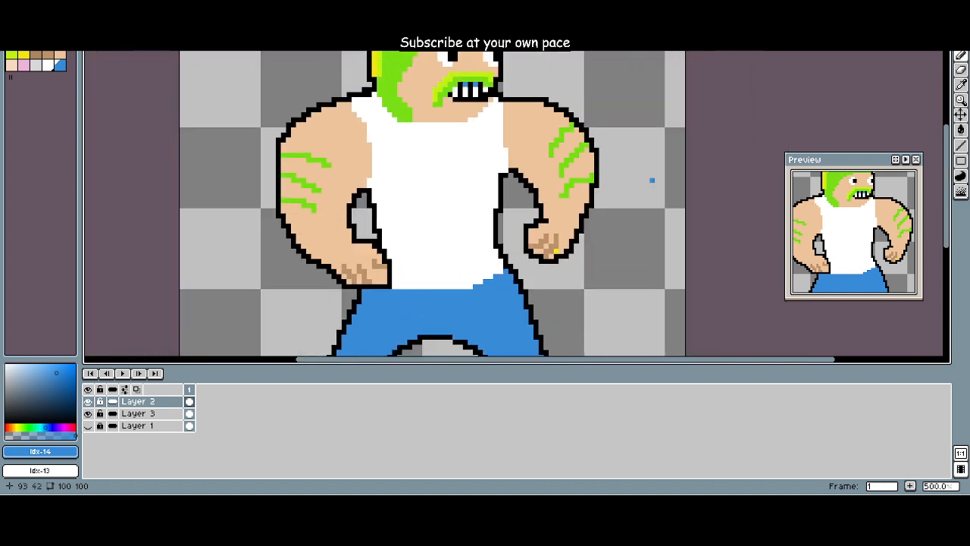
scroll(833, 214, "down", 1)
left_click_drag(638, 206, 674, 204)
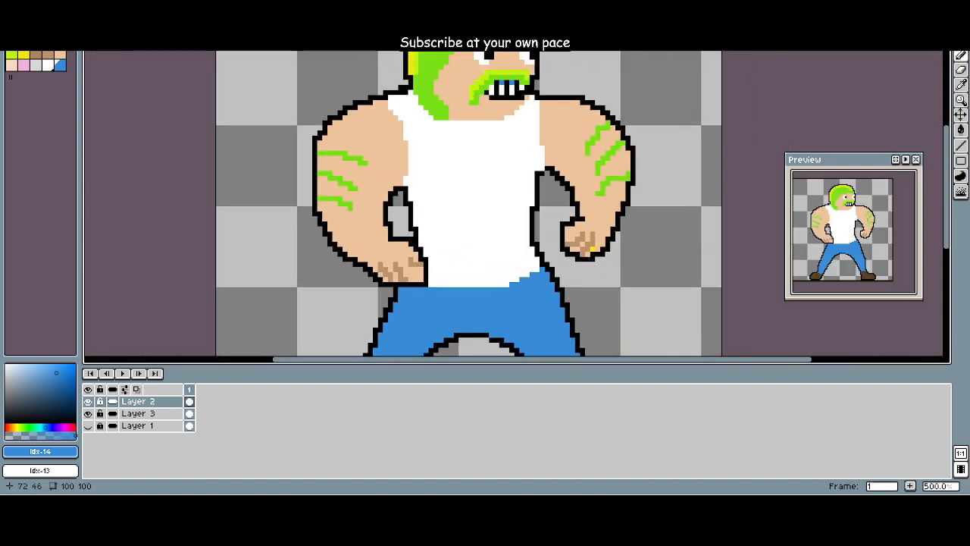
left_click_drag(582, 198, 585, 195)
scroll(839, 224, "up", 1)
mouse_move(839, 223)
left_mouse_down()
mouse_move(852, 250)
mouse_move(842, 238)
left_mouse_up()
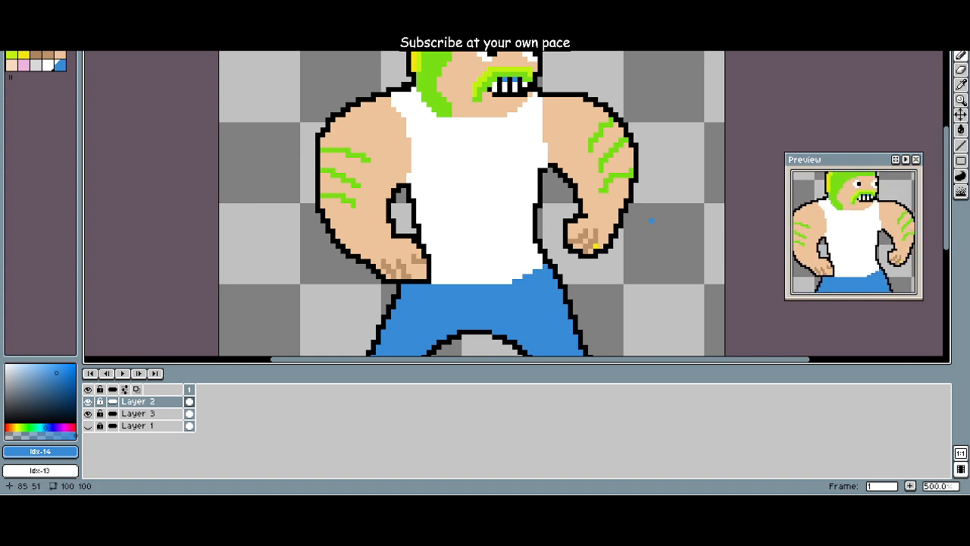
scroll(470, 190, "down", 1)
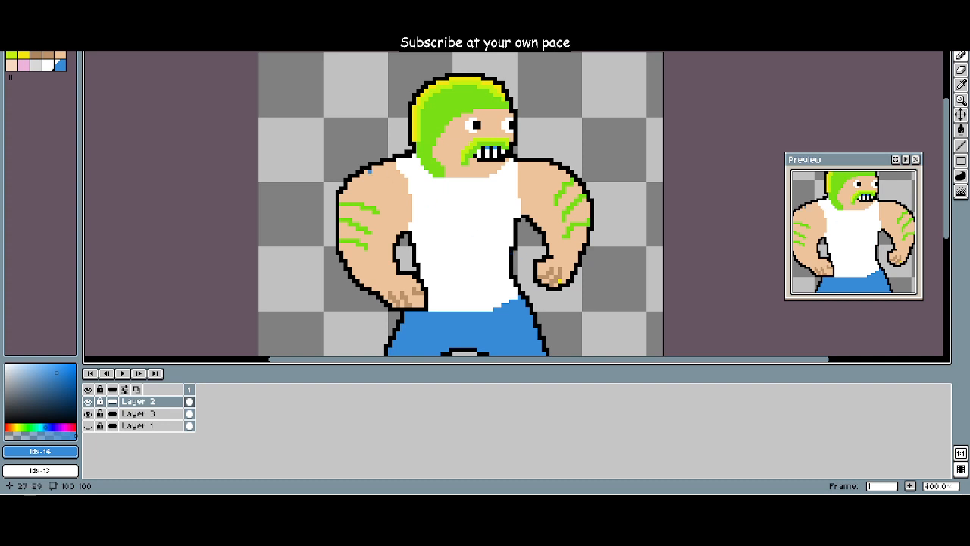
Step: Recolour the outer parts of the three green stripes on the left-hand arm yellow-green (Idx-5), keeping their inner ends green
left_click(11, 55)
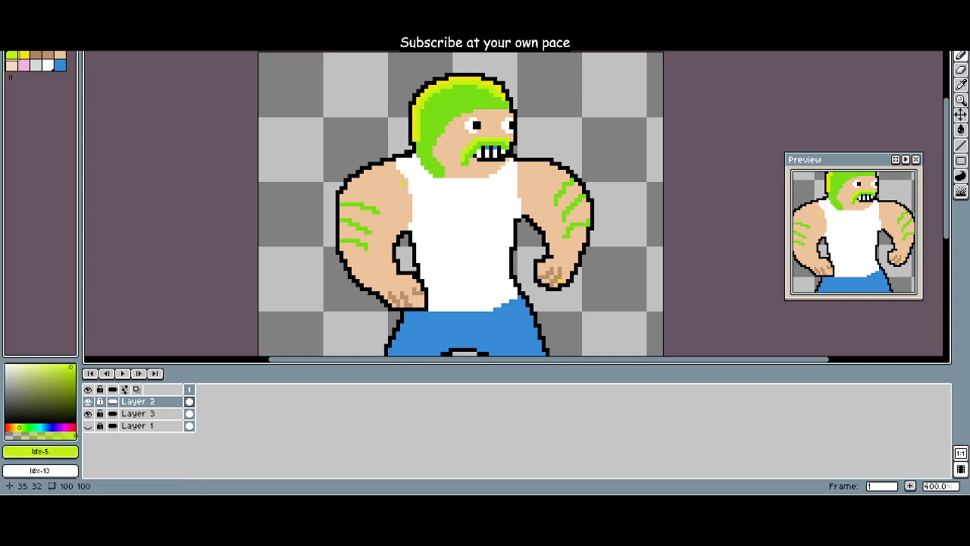
scroll(396, 194, "up", 4)
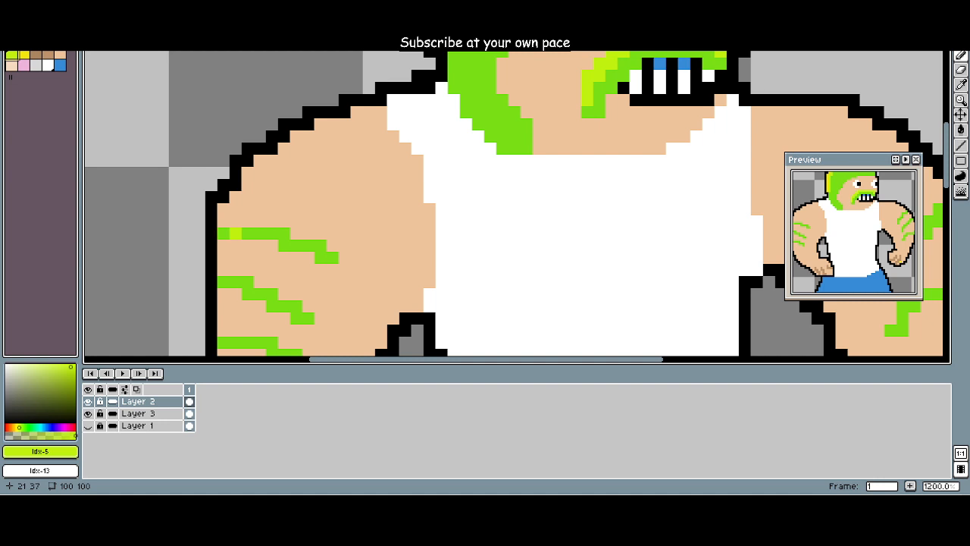
mouse_move(223, 234)
left_mouse_down()
mouse_move(259, 233)
mouse_move(270, 220)
mouse_move(346, 195)
left_mouse_up()
left_click(335, 181)
left_click(347, 182)
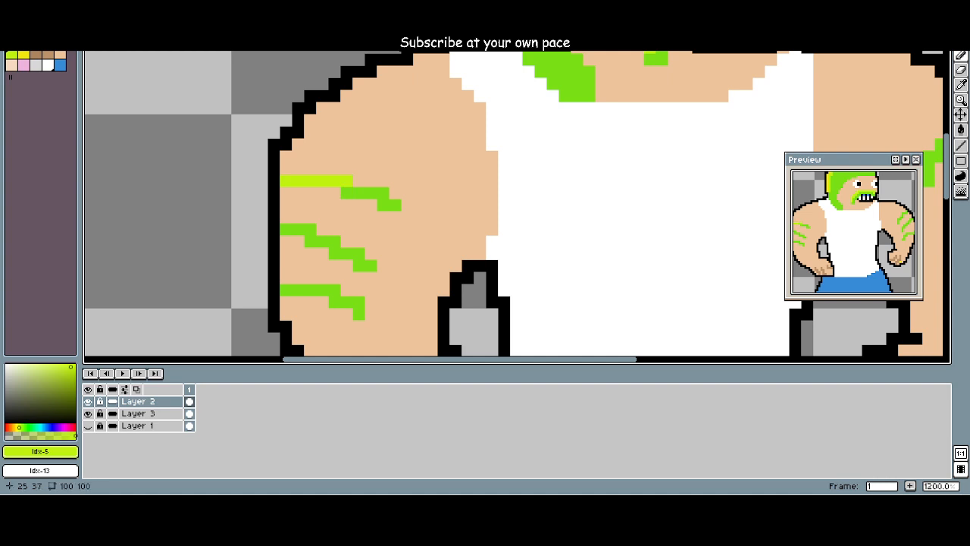
left_click_drag(285, 230, 323, 241)
mouse_move(323, 278)
left_mouse_down()
mouse_move(311, 238)
mouse_move(276, 251)
mouse_move(298, 251)
left_mouse_up()
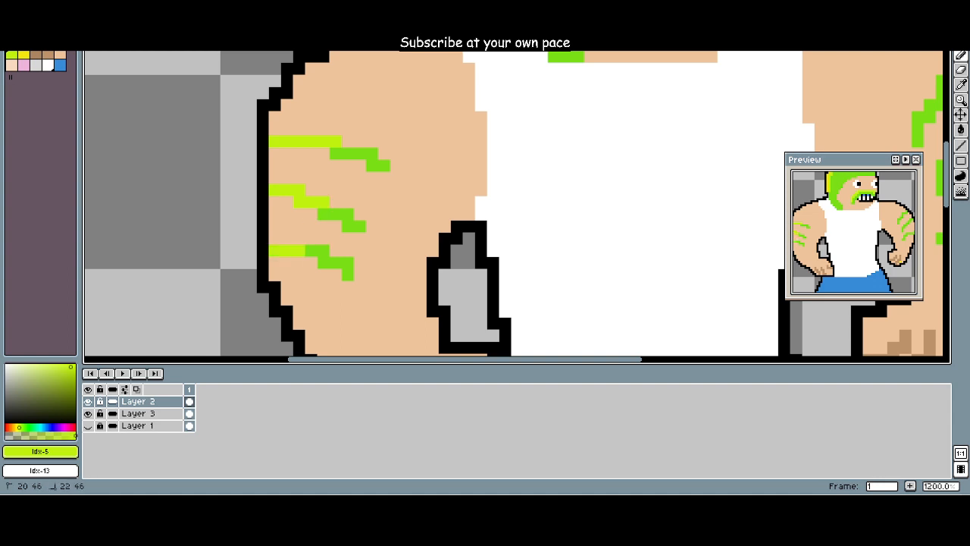
scroll(371, 263, "down", 2)
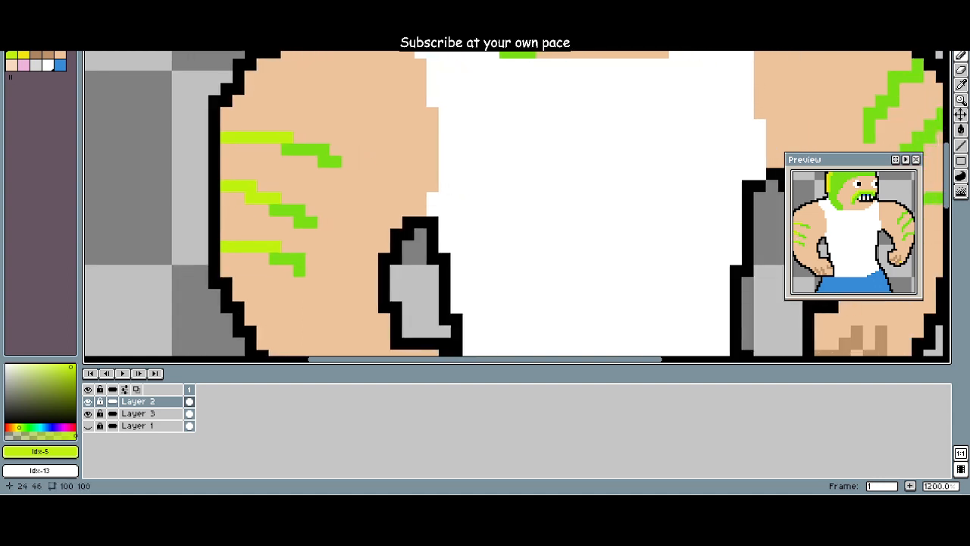
Step: Recolour the outer parts of the three stripes on the right-hand arm yellow-green (Idx-5) and restore the overpainted outline in black (Idx-1)
scroll(836, 213, "down", 1)
left_click_drag(686, 214, 595, 221)
scroll(596, 219, "up", 2)
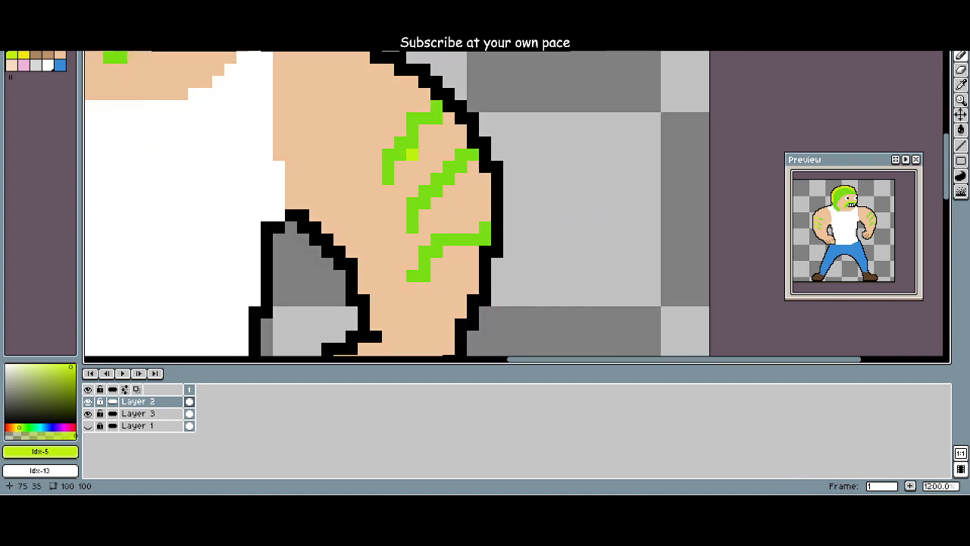
mouse_move(400, 142)
left_mouse_down()
mouse_move(412, 118)
mouse_move(437, 106)
left_mouse_up()
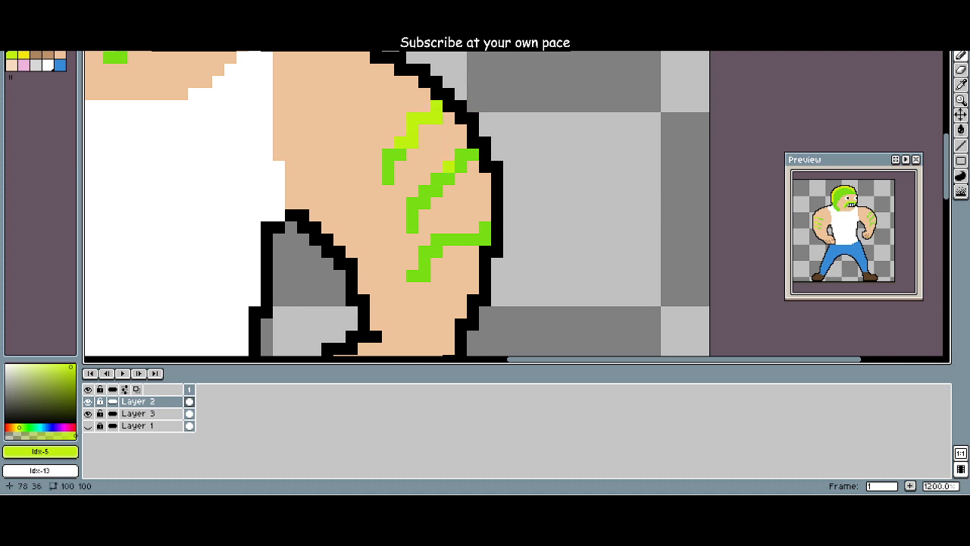
left_click_drag(425, 191, 473, 154)
mouse_move(436, 239)
left_mouse_down()
mouse_move(497, 240)
mouse_move(485, 227)
left_mouse_up()
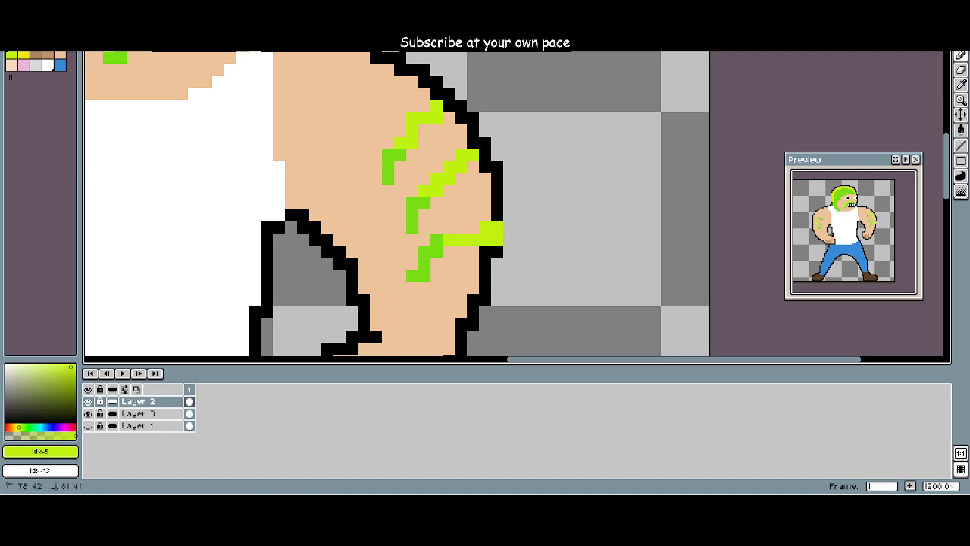
left_click(521, 240)
left_click(24, 41)
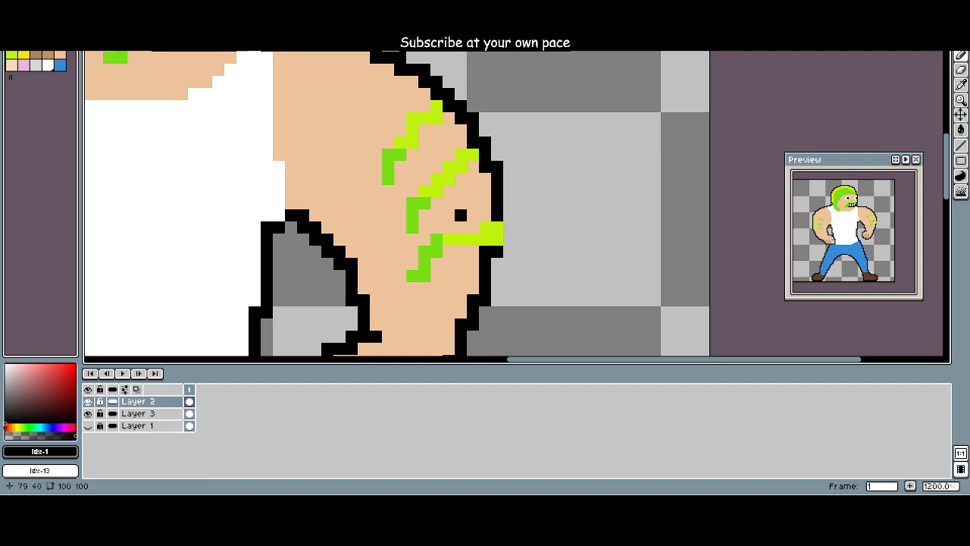
left_click(497, 227)
scroll(206, 203, "down", 2)
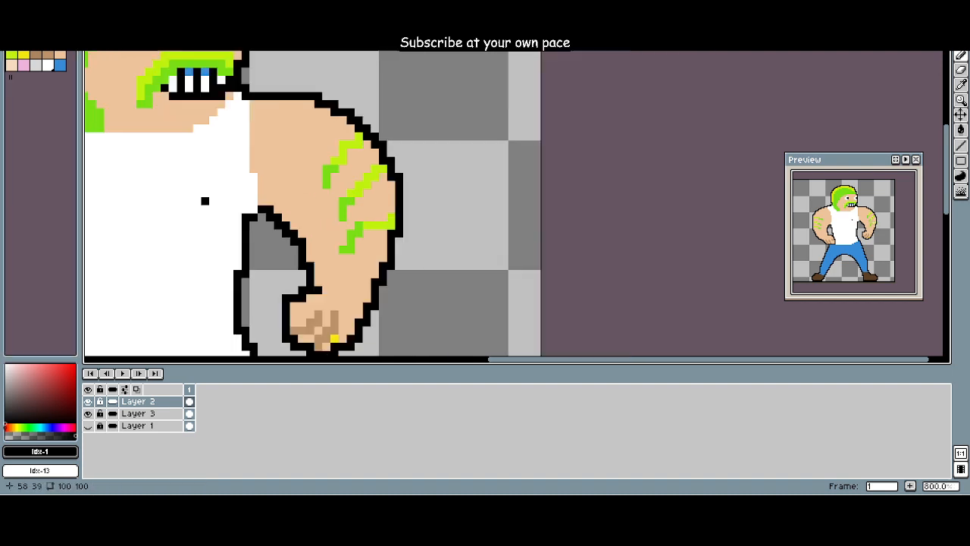
scroll(274, 202, "down", 1)
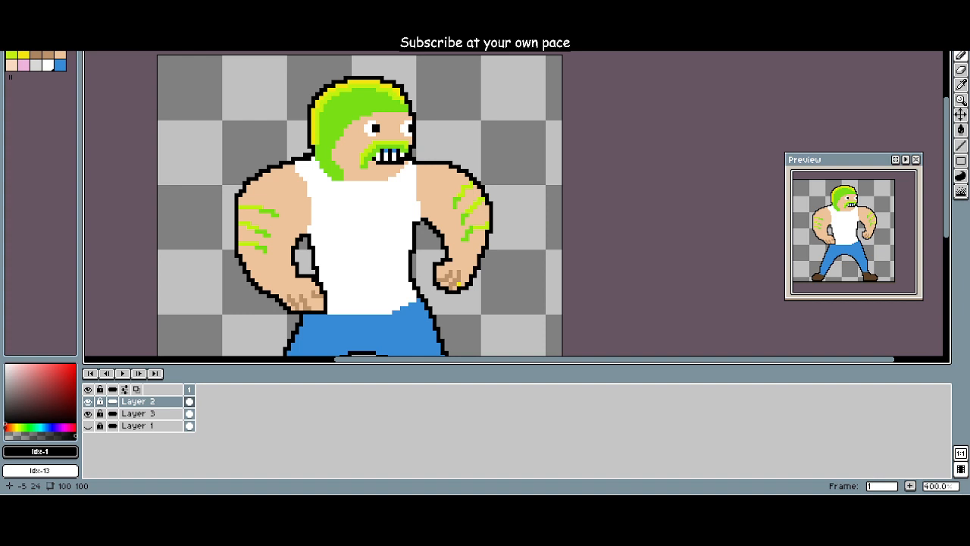
Step: Paint most of the green hair yellow-green (Idx-5), leaving a green band along the face
left_click(11, 55)
scroll(270, 149, "up", 3)
left_click_drag(300, 184, 257, 272)
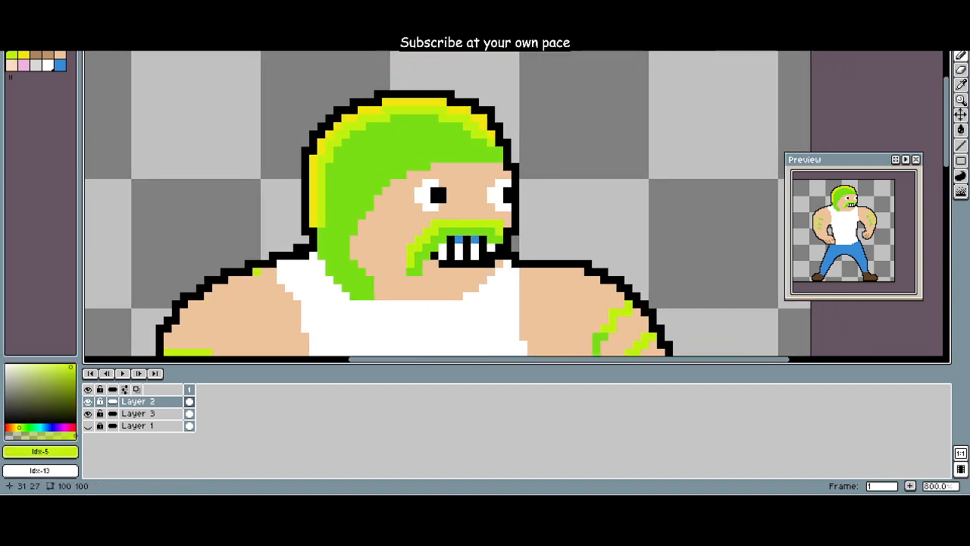
scroll(338, 223, "down", 3)
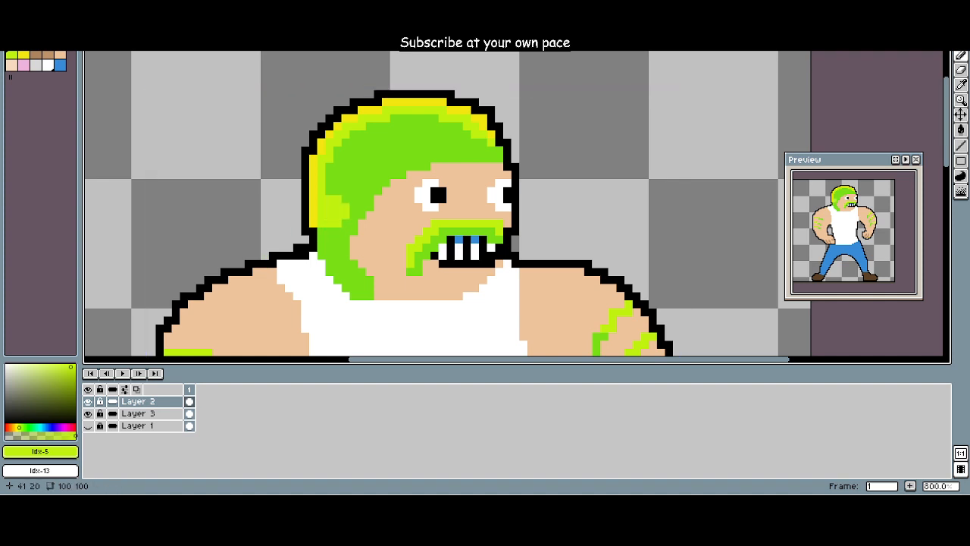
mouse_move(337, 196)
left_mouse_down()
mouse_move(345, 163)
mouse_move(401, 133)
mouse_move(476, 138)
mouse_move(378, 142)
left_mouse_up()
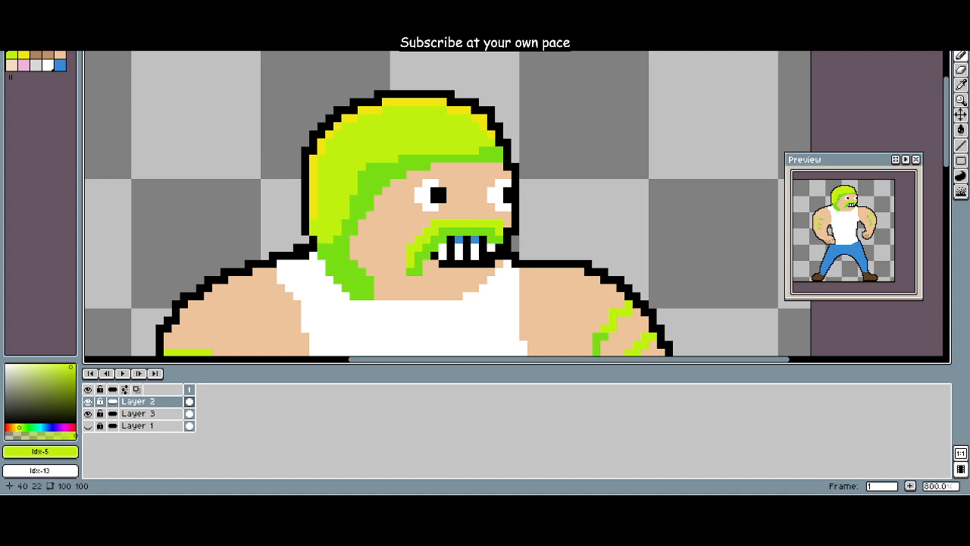
Step: Extend the yellow-green (Idx-5) area down the back of the hair and along the hairline, undoing and redoing unsatisfactory strokes
key("ctrl")
mouse_move(321, 232)
left_mouse_down()
mouse_move(338, 241)
mouse_move(330, 256)
mouse_move(338, 264)
mouse_move(358, 199)
mouse_move(394, 167)
mouse_move(370, 163)
left_mouse_up()
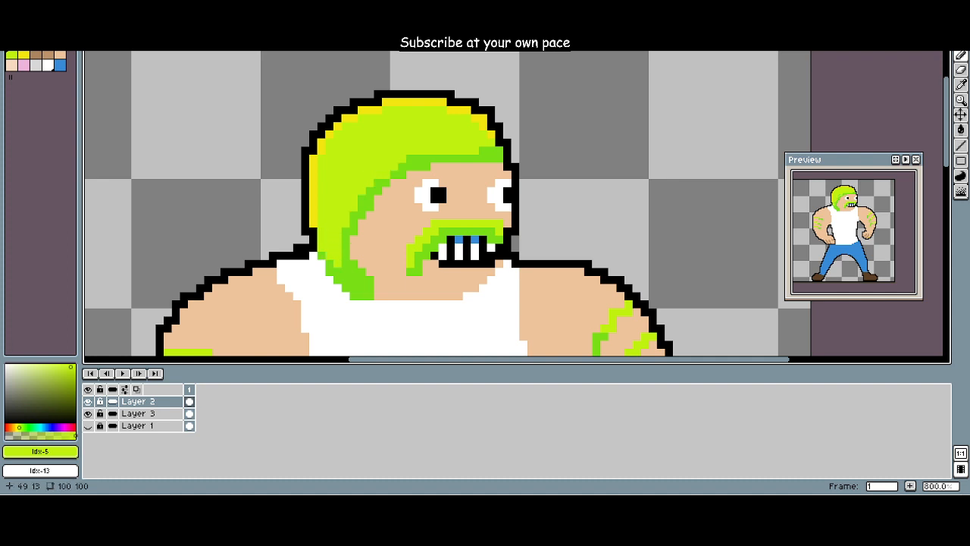
key("ctrl+z")
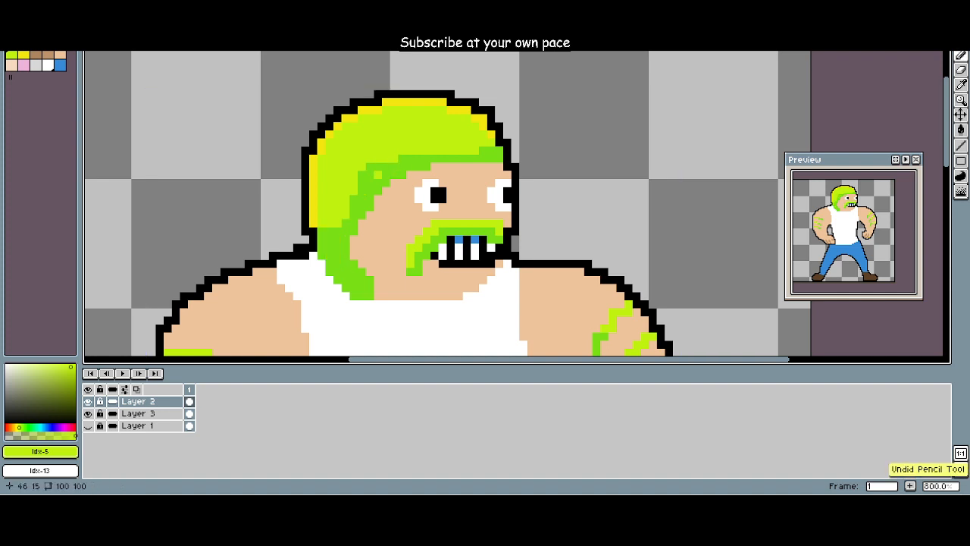
mouse_move(329, 224)
left_mouse_down()
mouse_move(329, 256)
mouse_move(321, 232)
mouse_move(338, 263)
mouse_move(338, 228)
mouse_move(363, 175)
mouse_move(410, 166)
left_mouse_up()
key("ctrl+z")
left_click(378, 167)
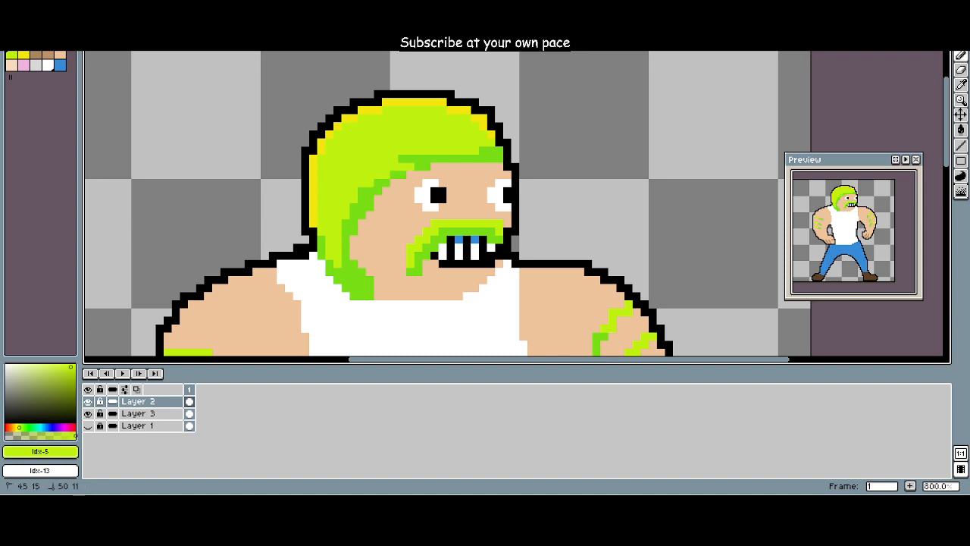
Step: Redraw the green (Idx-4) shadow band along the hairline above the eye as an even curve
left_click(59, 44)
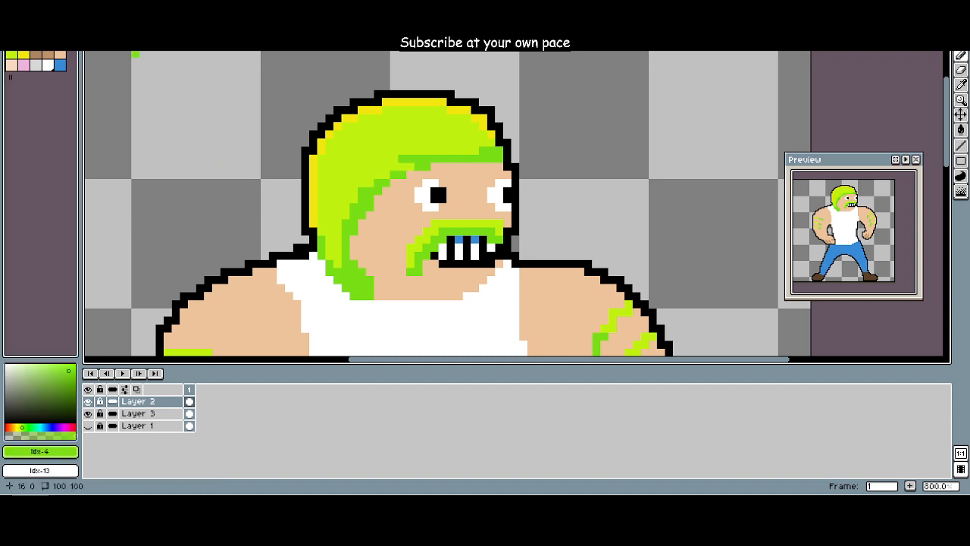
mouse_move(410, 166)
left_mouse_down()
mouse_move(370, 185)
mouse_move(350, 211)
left_mouse_up()
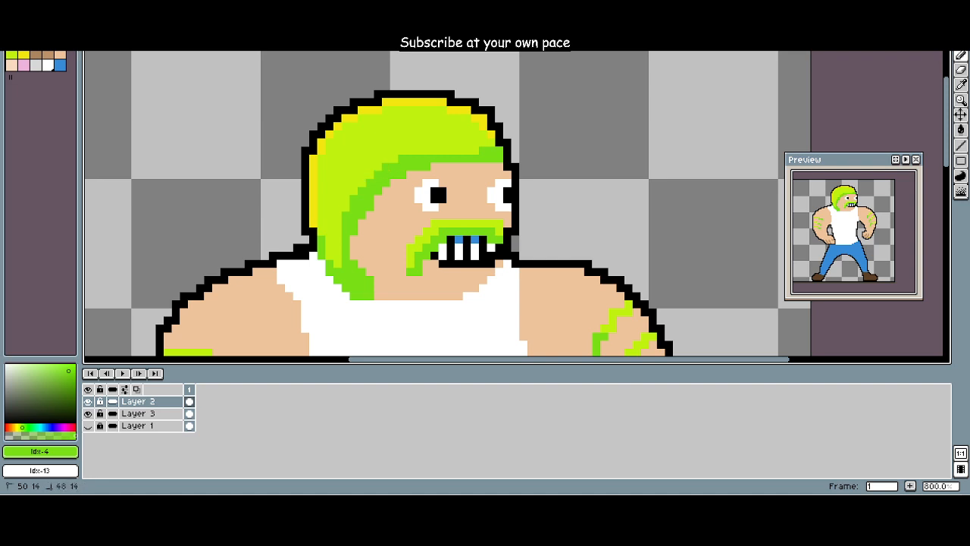
left_click_drag(403, 160, 394, 159)
scroll(394, 159, "down", 1)
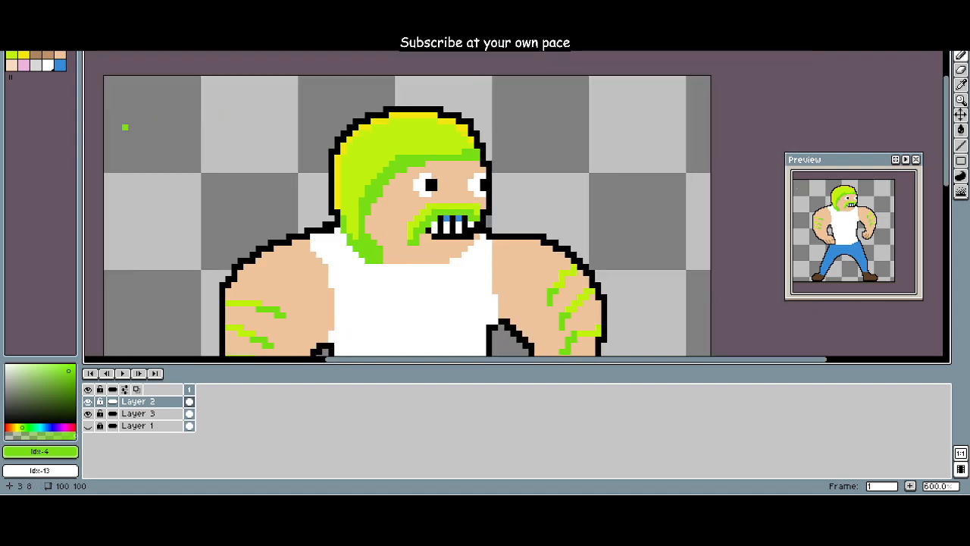
Step: Thicken the yellow (Idx-6) highlight along the outer edge of the hair and check it on the whole figure
left_click(23, 54)
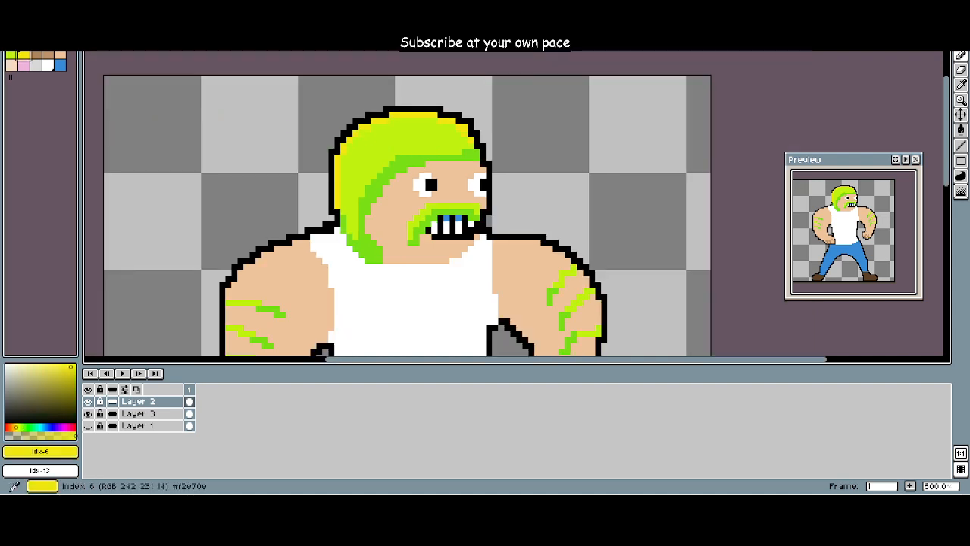
scroll(266, 168, "up", 2)
left_click_drag(267, 170, 154, 193)
scroll(154, 192, "down", 1)
scroll(275, 202, "up", 1)
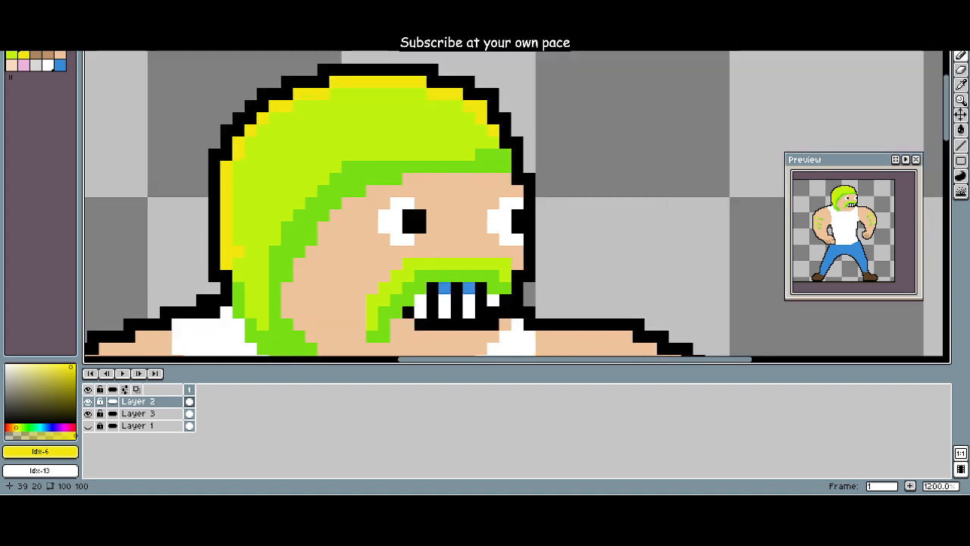
left_click_drag(238, 252, 239, 215)
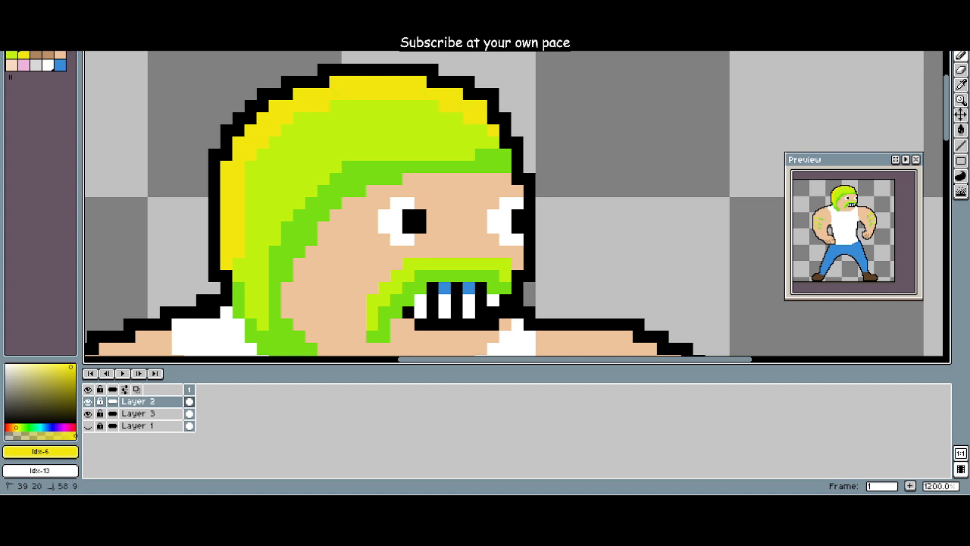
scroll(477, 135, "down", 4)
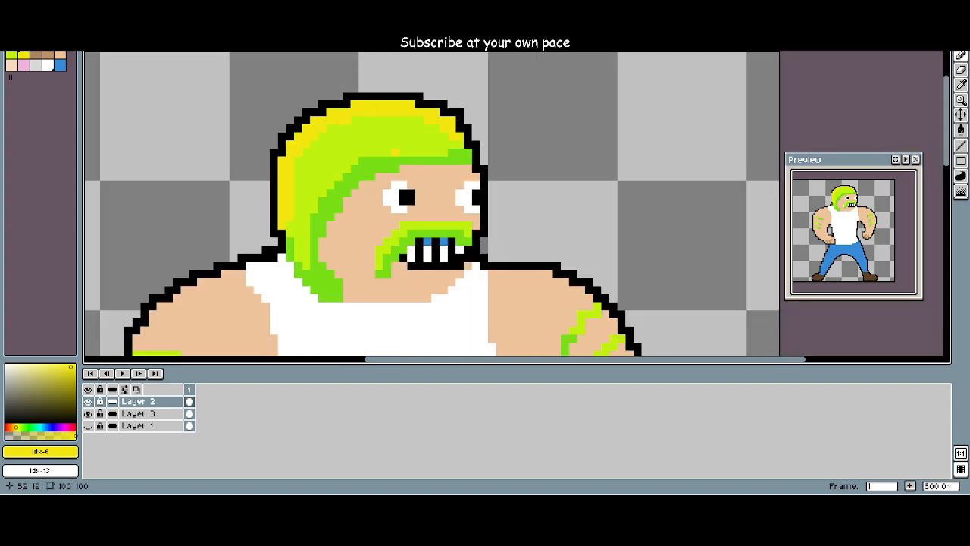
scroll(478, 155, "down", 1)
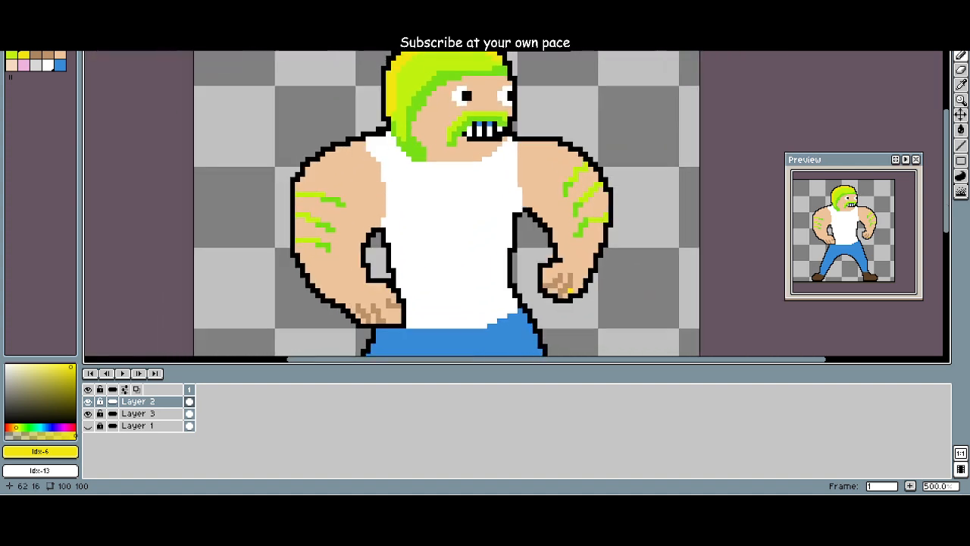
scroll(477, 159, "down", 1)
left_click_drag(479, 163, 469, 133)
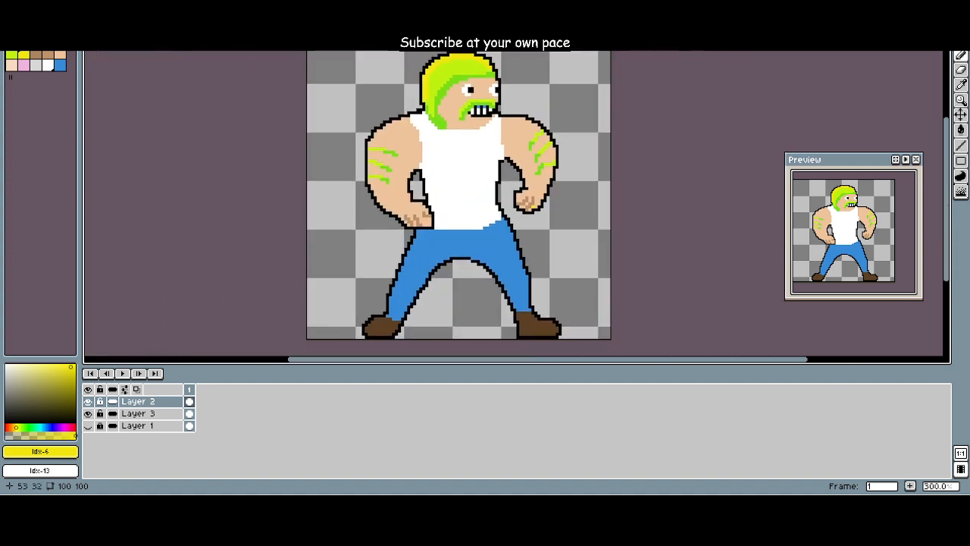
scroll(832, 234, "down", 1)
scroll(854, 232, "up", 2)
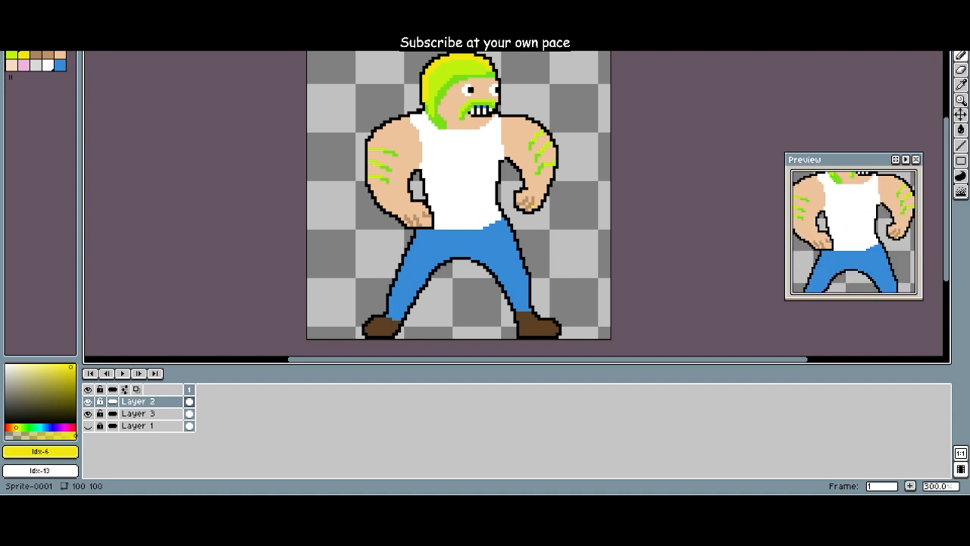
scroll(854, 232, "down", 1)
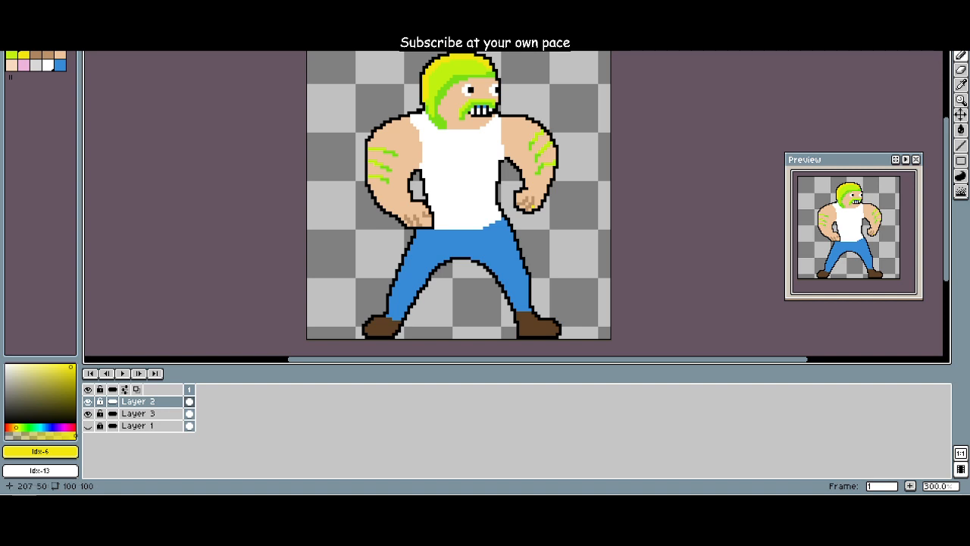
scroll(611, 203, "up", 1)
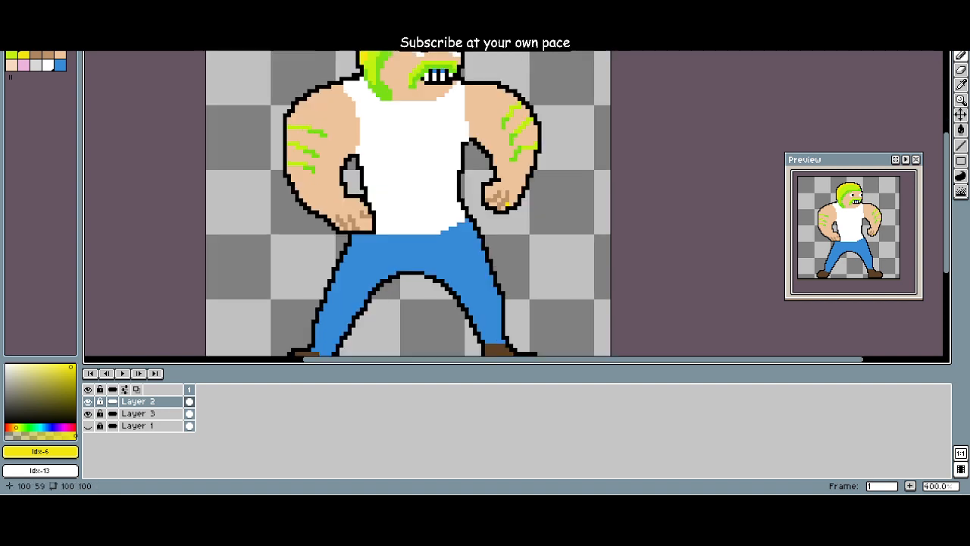
mouse_move(611, 203)
left_mouse_down()
mouse_move(618, 249)
mouse_move(638, 253)
mouse_move(599, 187)
left_mouse_up()
scroll(638, 253, "down", 1)
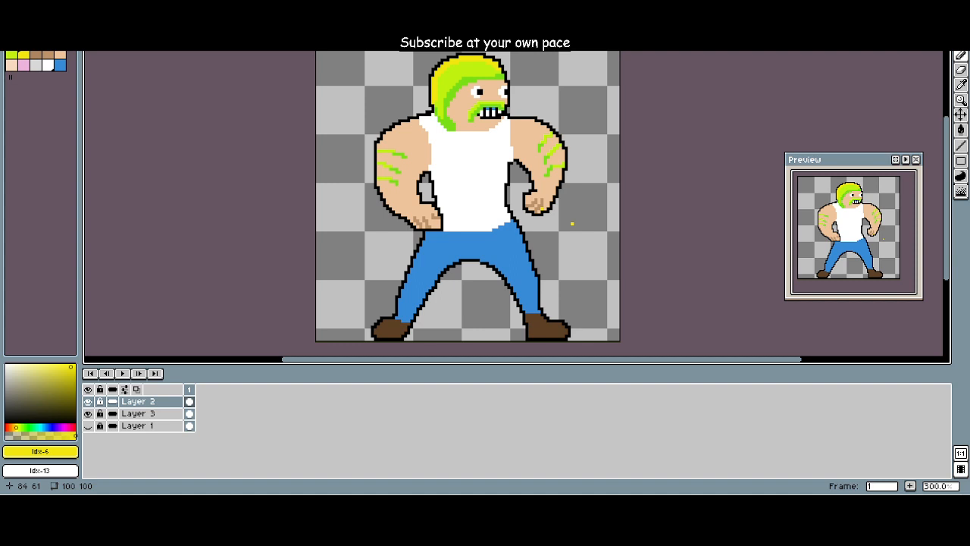
Step: Add dark green (Idx-3) pixels at the inner tips of the stripes on both arms
left_click(36, 43)
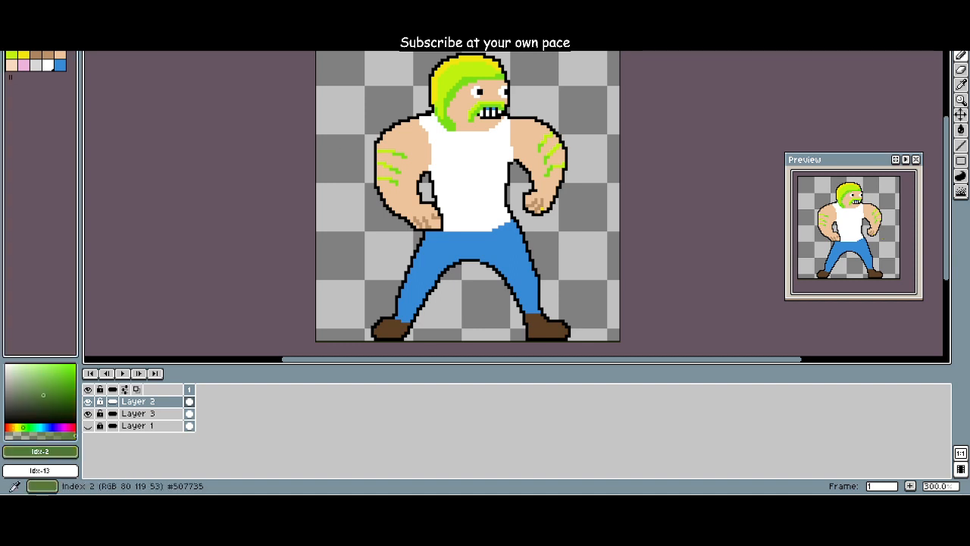
scroll(417, 190, "up", 4)
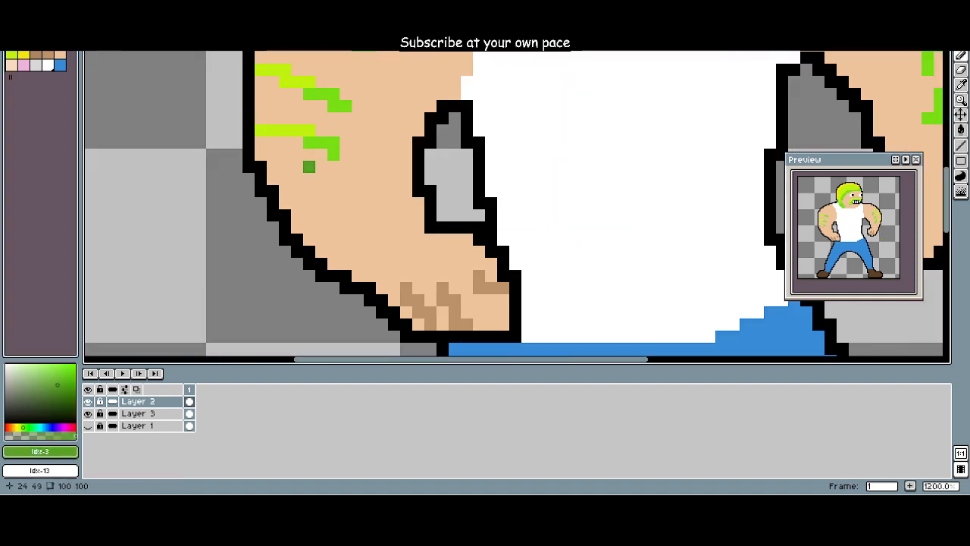
left_click(334, 155)
left_click(346, 106)
left_click_drag(346, 143, 345, 156)
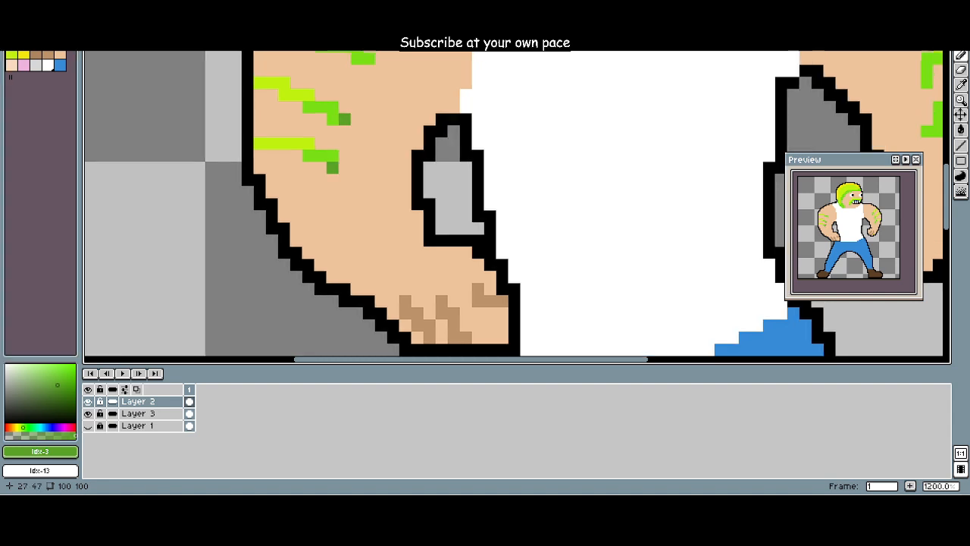
scroll(309, 201, "down", 4)
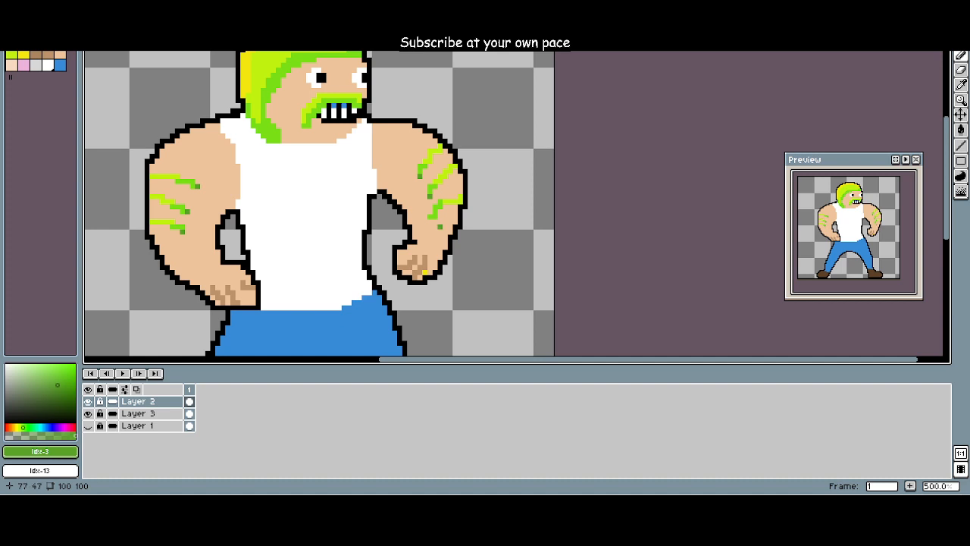
Step: Add a white (Idx-13) pixel beside the yellow pixel on the character's right-hand fist
scroll(439, 222, "up", 2)
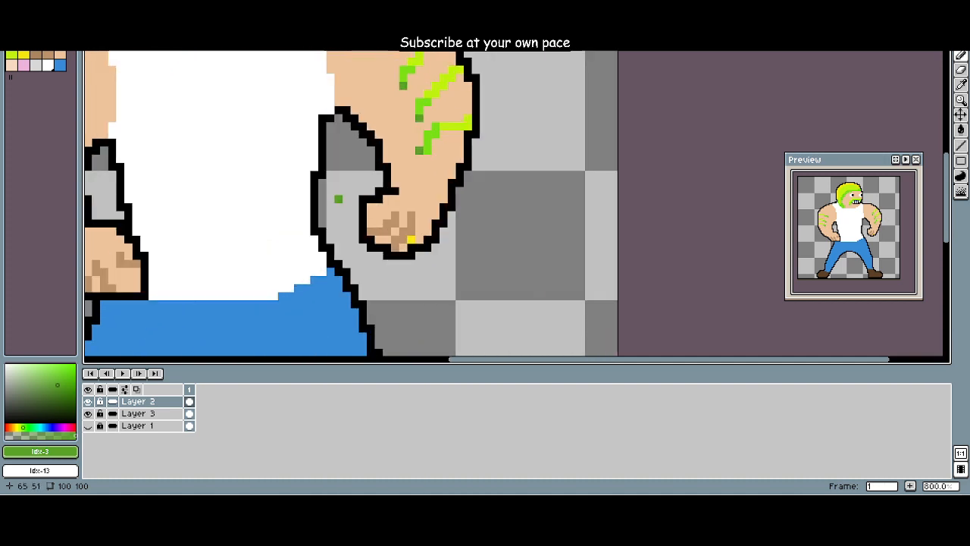
left_click(48, 66)
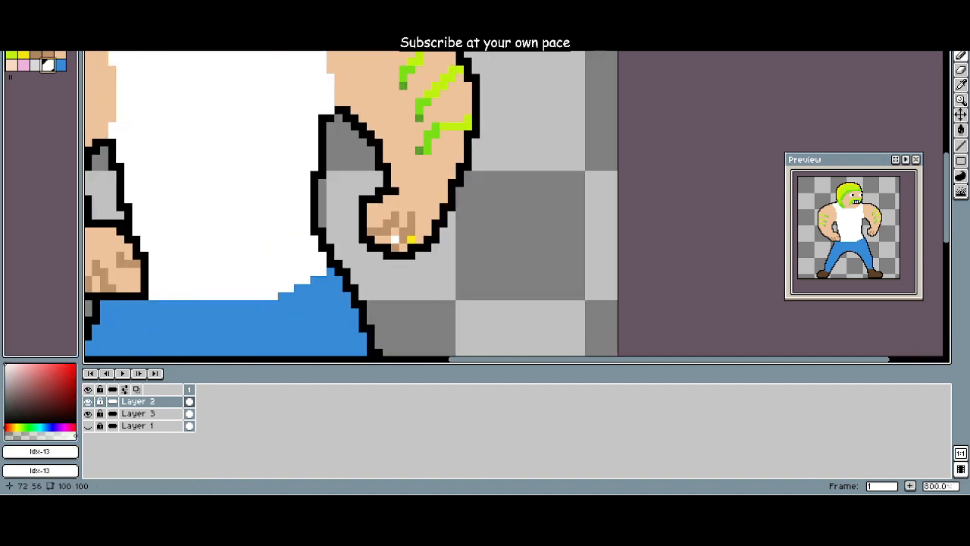
left_click(420, 240)
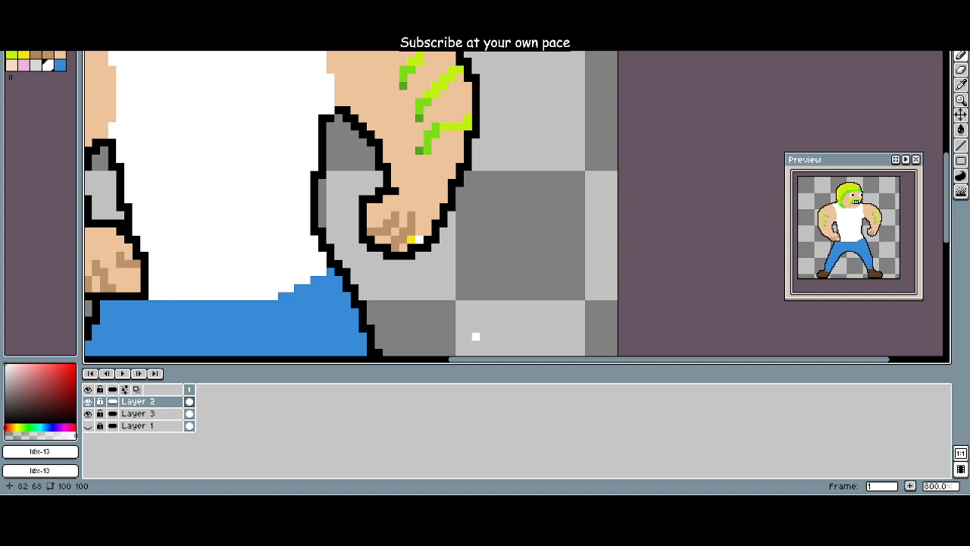
scroll(454, 326, "down", 2)
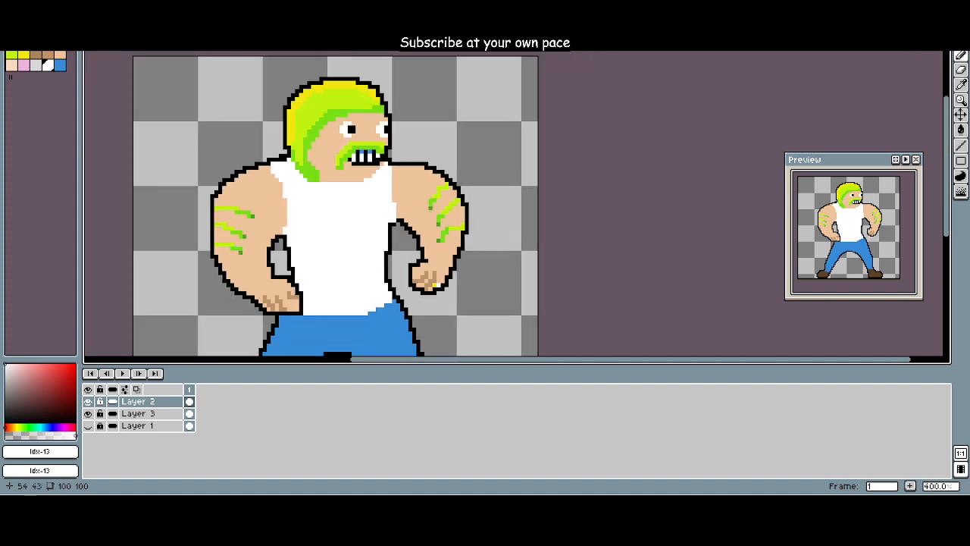
Step: Paint a one-pixel dark green (Idx-3) shadow line along the inner hairline, from the jaw up across the forehead
left_click(48, 43)
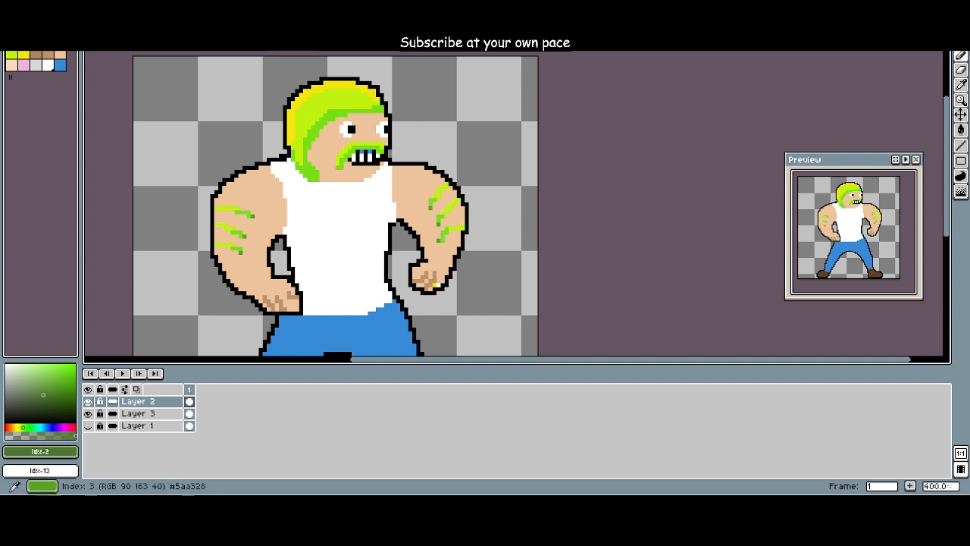
scroll(295, 136, "up", 1)
scroll(304, 140, "up", 2)
scroll(319, 152, "down", 1)
scroll(353, 265, "up", 3)
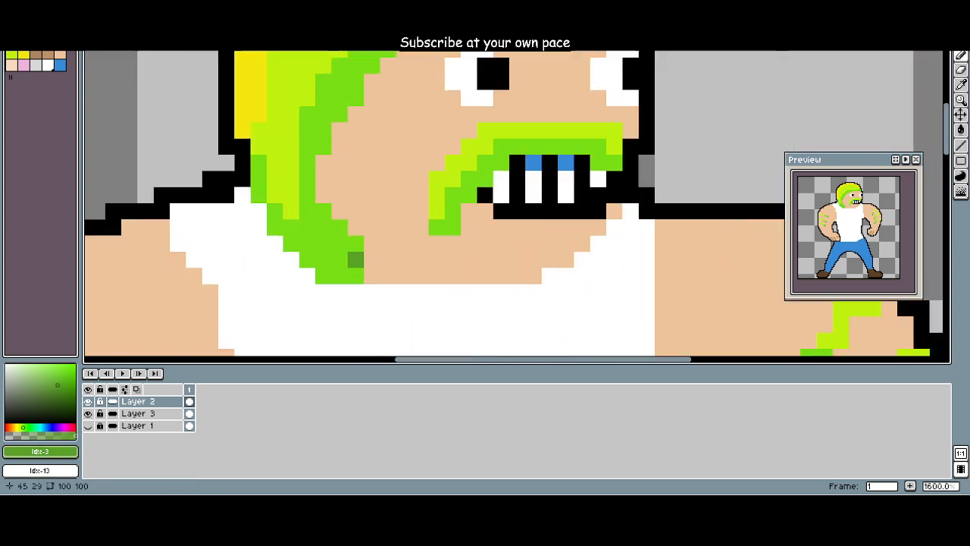
mouse_move(355, 275)
left_mouse_down()
mouse_move(355, 242)
mouse_move(339, 243)
mouse_move(323, 211)
mouse_move(307, 211)
mouse_move(307, 146)
mouse_move(323, 146)
mouse_move(339, 114)
left_mouse_up()
mouse_move(340, 130)
left_mouse_down()
mouse_move(272, 246)
mouse_move(272, 229)
mouse_move(287, 230)
mouse_move(287, 198)
mouse_move(302, 198)
mouse_move(320, 166)
mouse_move(338, 163)
mouse_move(338, 149)
mouse_move(352, 149)
mouse_move(96, 84)
mouse_move(158, 68)
mouse_move(256, 84)
mouse_move(369, 149)
mouse_move(352, 149)
mouse_move(401, 149)
mouse_move(401, 134)
mouse_move(546, 133)
left_mouse_up()
left_click(60, 44)
left_click(48, 44)
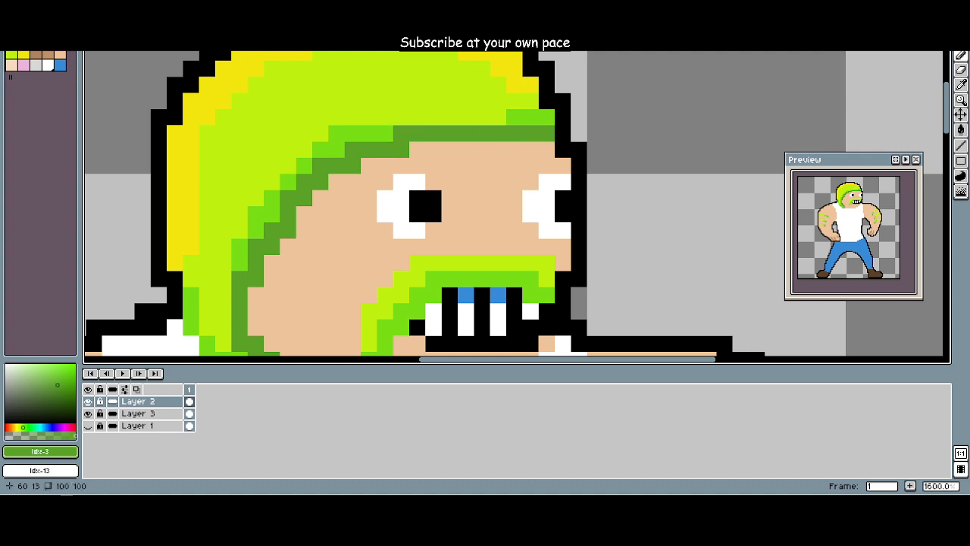
scroll(547, 133, "down", 1)
scroll(479, 136, "down", 2)
scroll(606, 183, "down", 4)
scroll(482, 168, "up", 2)
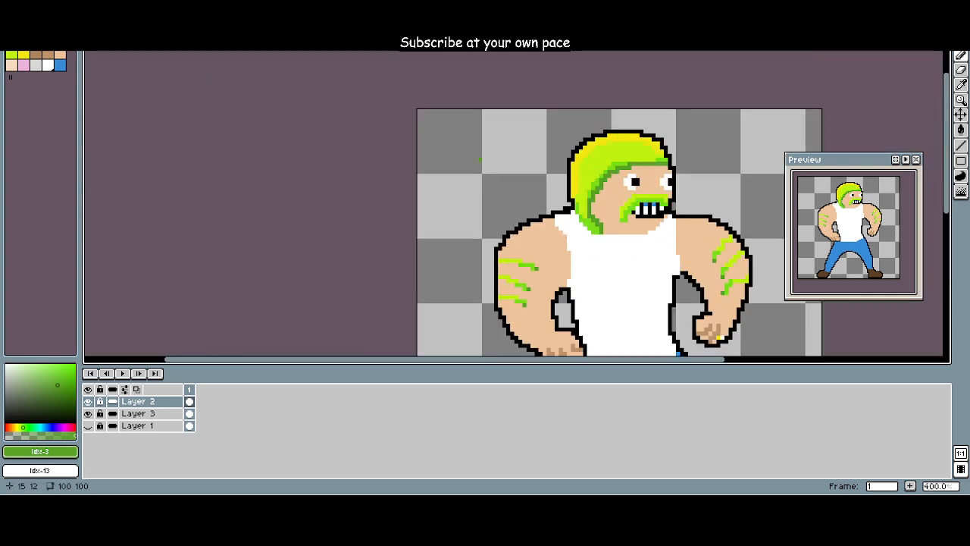
left_click_drag(478, 157, 430, 101)
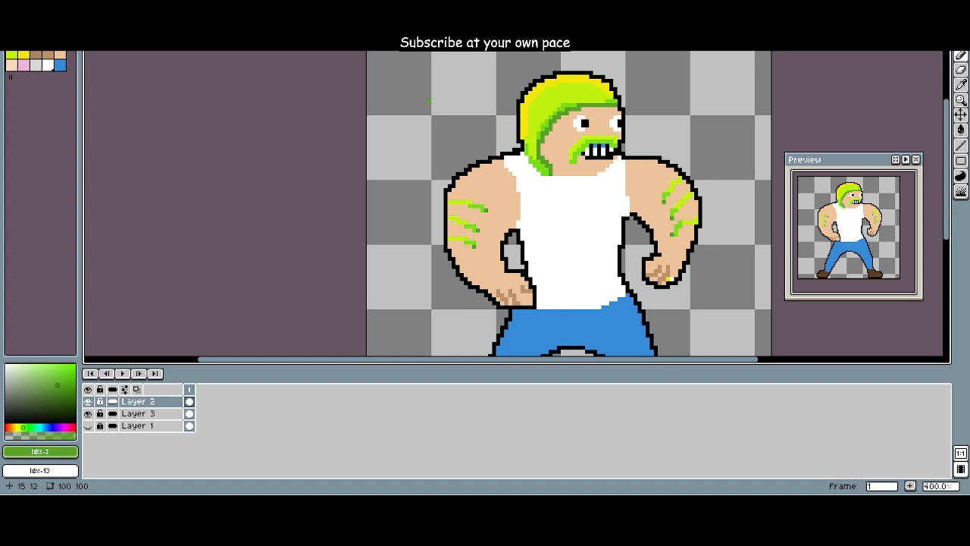
Step: Try shading the drooping end of the moustache dark green (Idx-3), and undo it
scroll(719, 190, "up", 4)
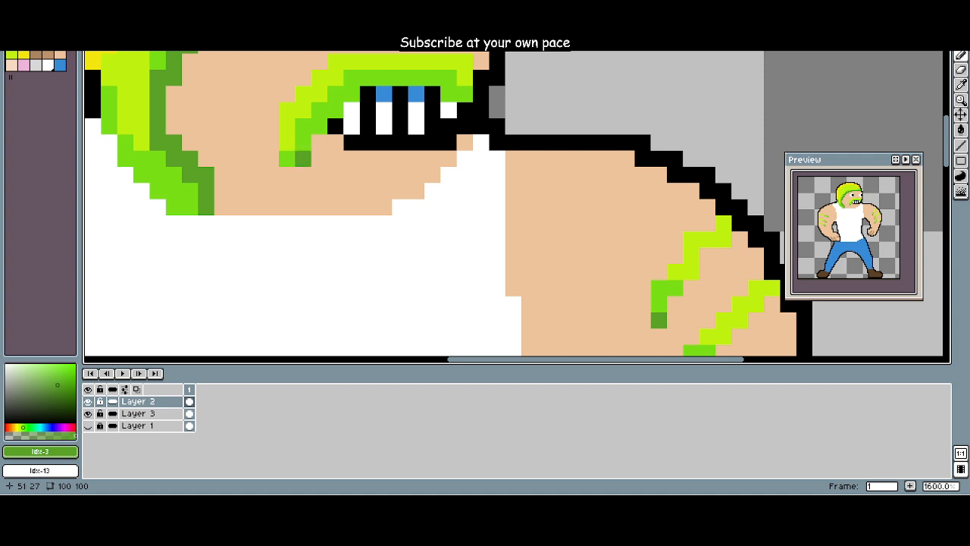
left_click(286, 158)
left_click(302, 158)
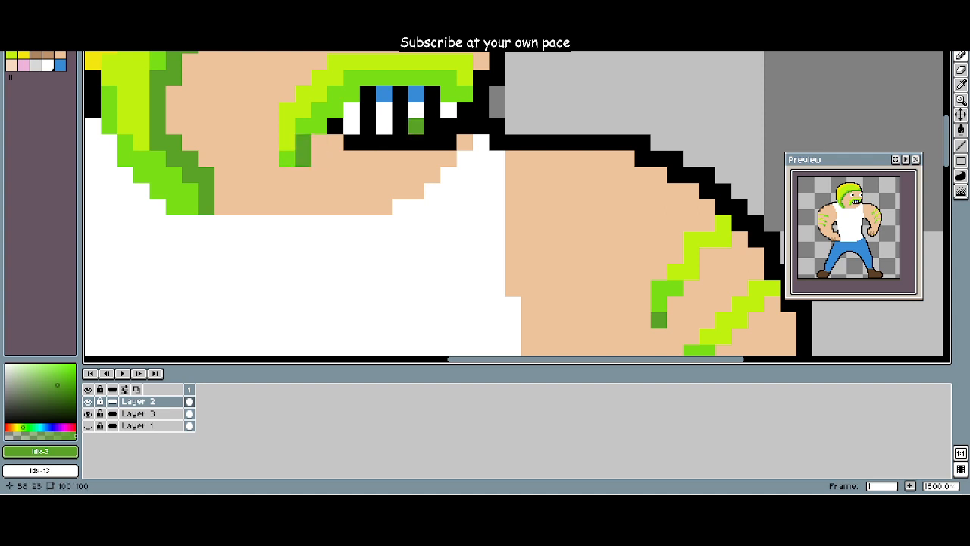
scroll(513, 175, "down", 2)
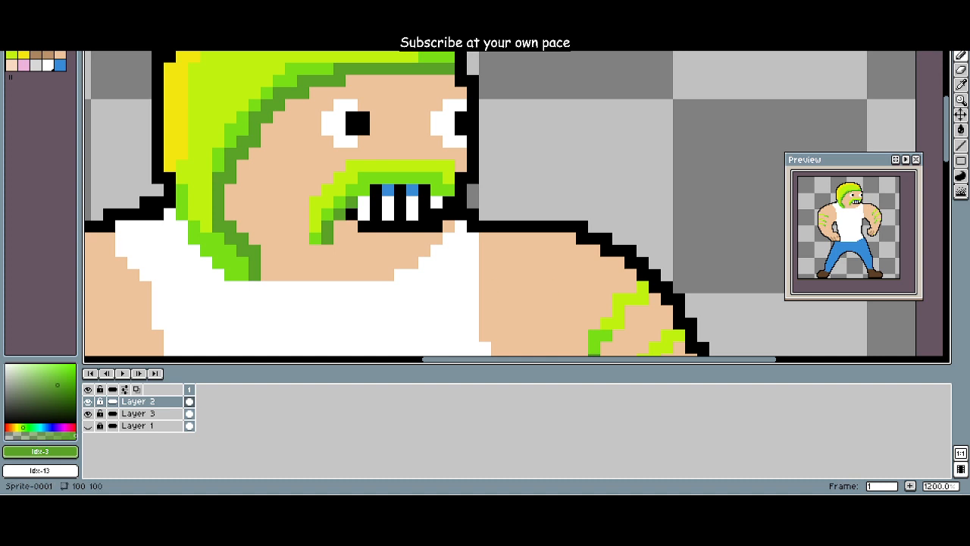
key("ctrl+z")
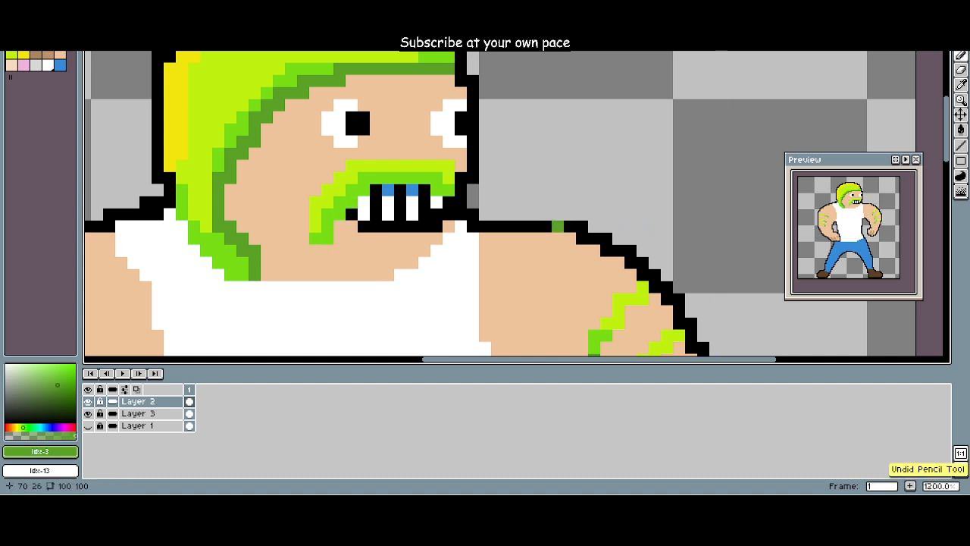
scroll(557, 226, "down", 6)
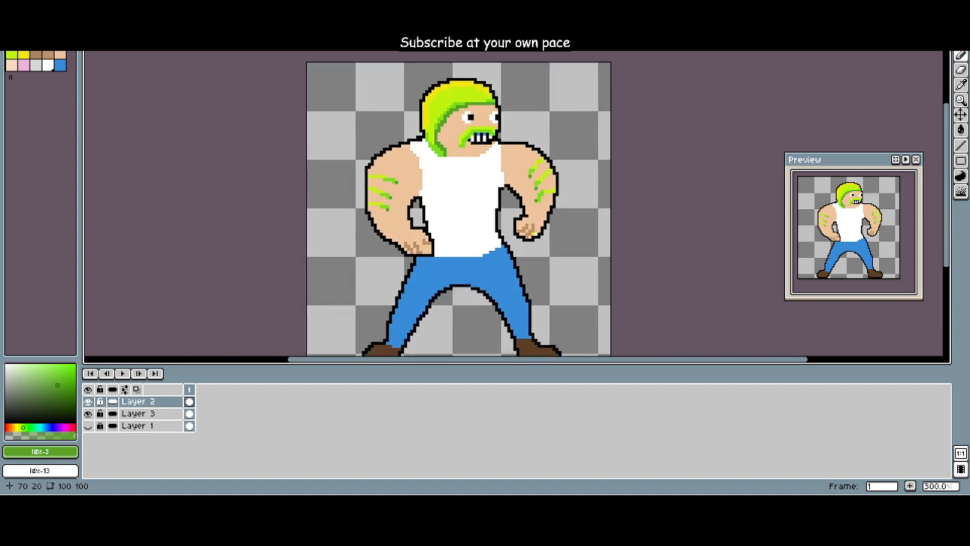
Step: Paint a light brown (Idx-8) sole line along the bottom of the left shoe, with one raised pixel at the toe
left_click_drag(521, 124, 517, 127)
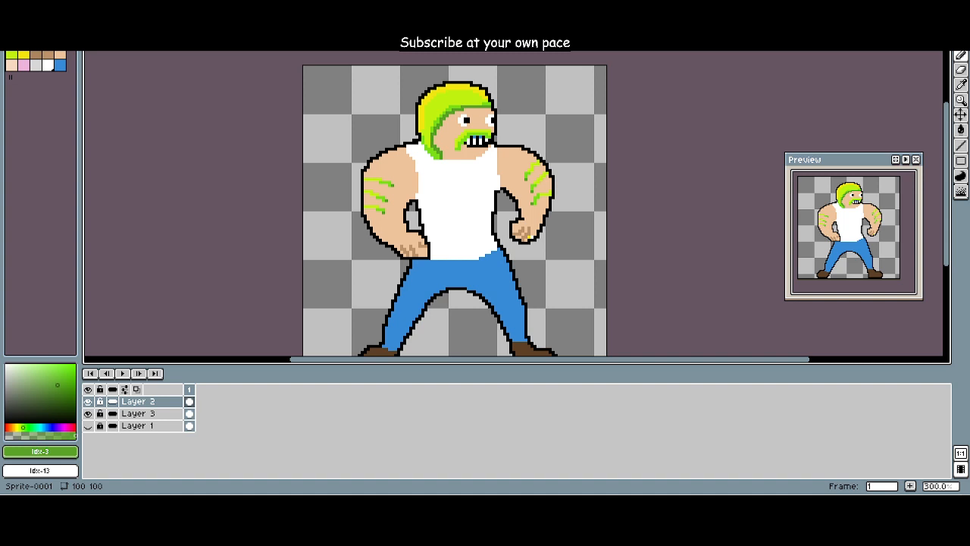
scroll(387, 340, "down", 1)
left_click_drag(384, 334, 380, 294)
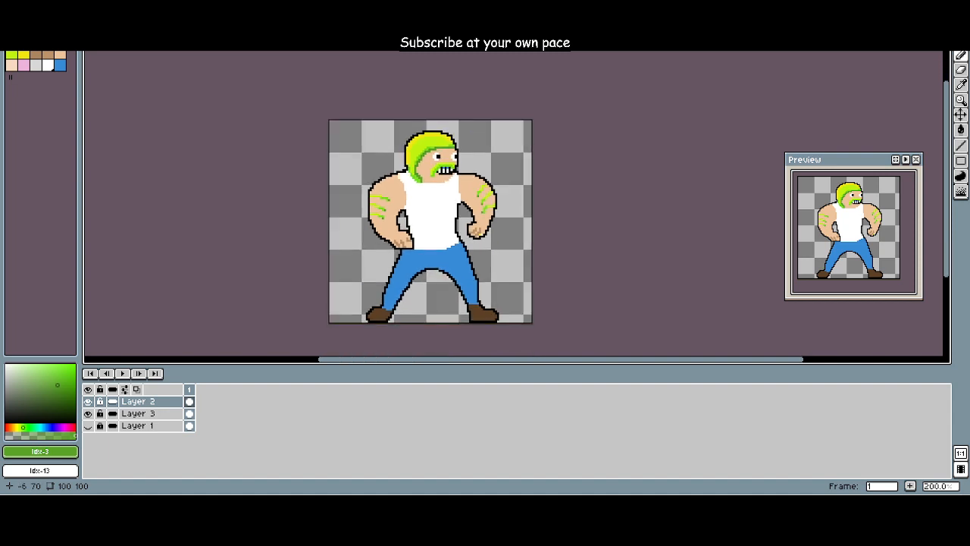
scroll(322, 274, "up", 2)
left_click_drag(314, 272, 276, 225)
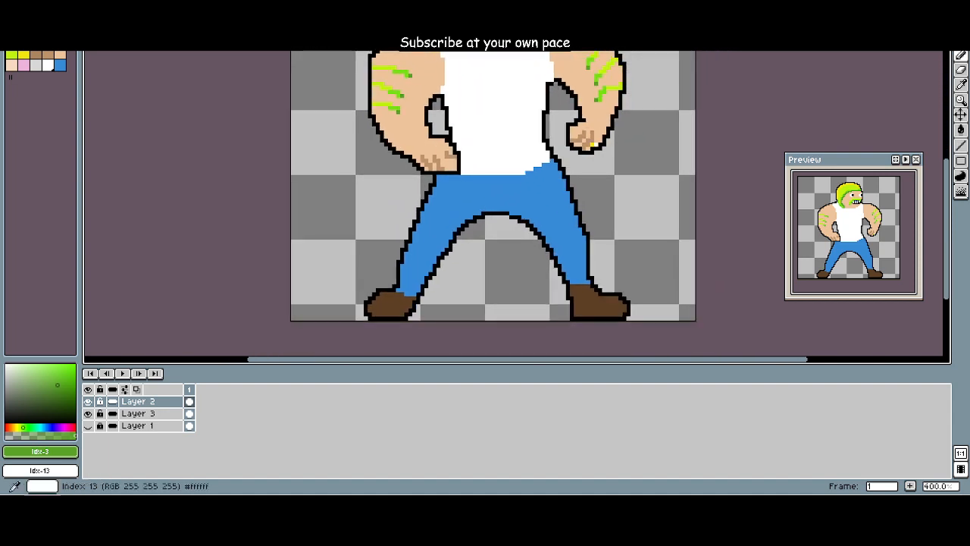
left_click(48, 55)
scroll(379, 296, "up", 4)
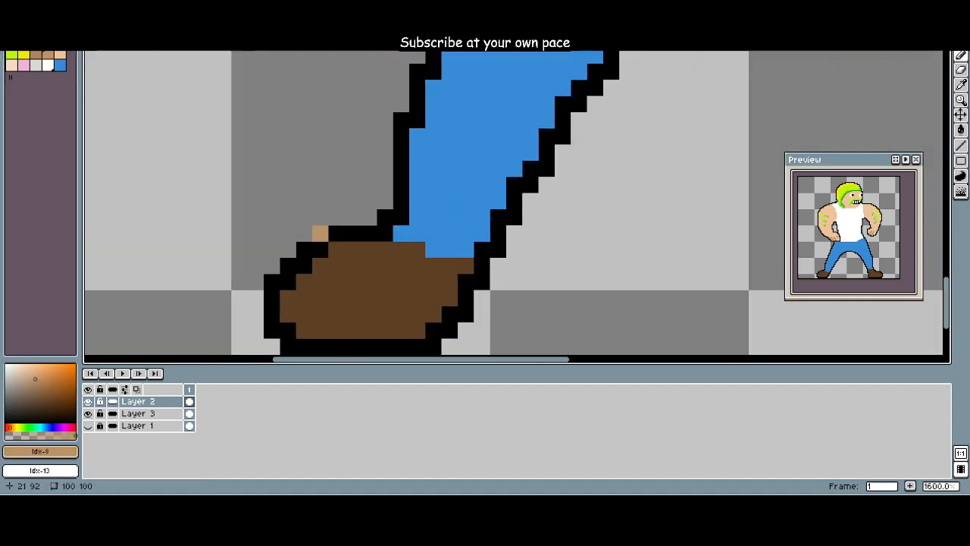
mouse_move(274, 280)
left_mouse_down()
mouse_move(355, 313)
mouse_move(371, 297)
left_mouse_up()
key("ctrl+z")
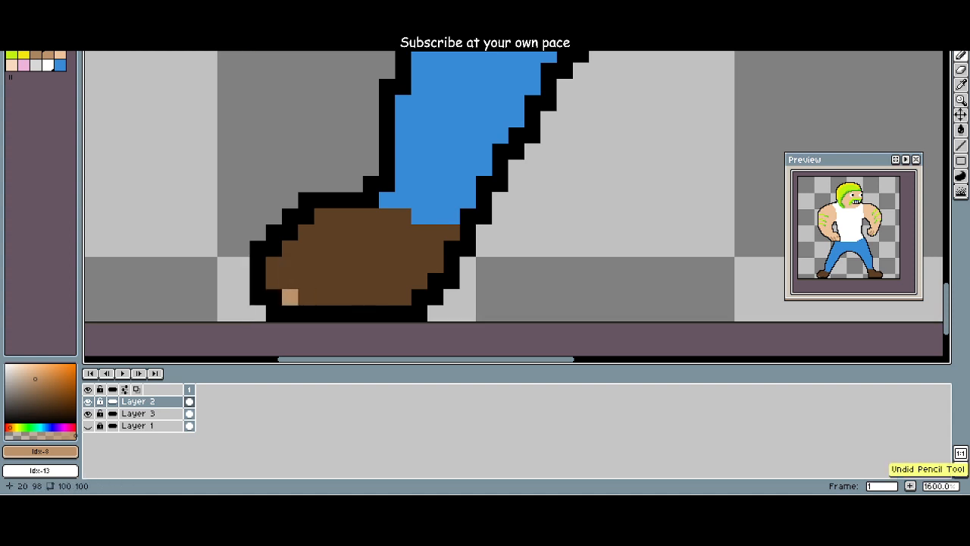
mouse_move(291, 297)
left_mouse_down()
mouse_move(404, 297)
mouse_move(231, 254)
left_mouse_up()
left_click_drag(474, 254, 296, 259)
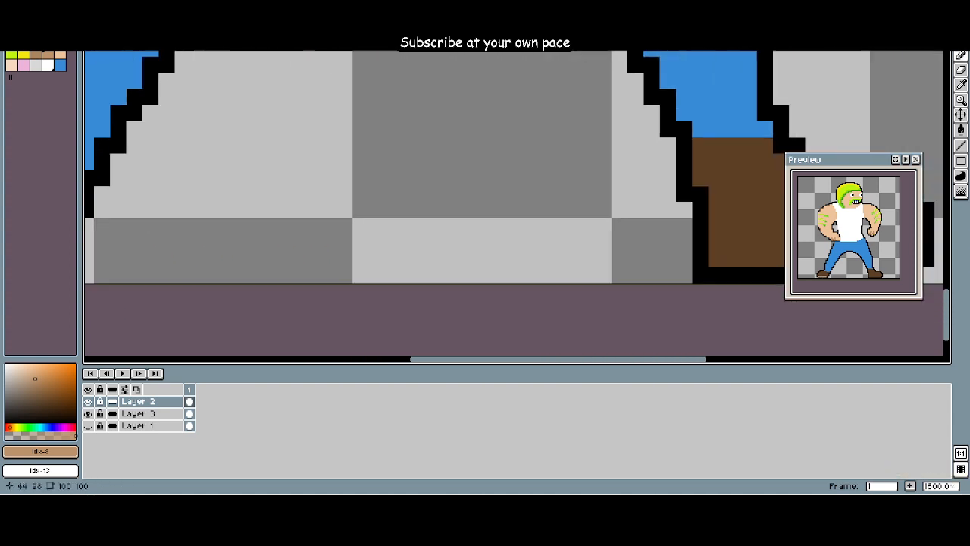
Step: Paint a matching light brown (Idx-8) sole along the bottom of the right shoe, adding one raised pixel at the toe
left_click_drag(506, 259, 269, 261)
mouse_move(479, 261)
left_mouse_down()
mouse_move(592, 245)
mouse_move(624, 261)
left_mouse_up()
key("ctrl+z")
left_click_drag(479, 262, 657, 262)
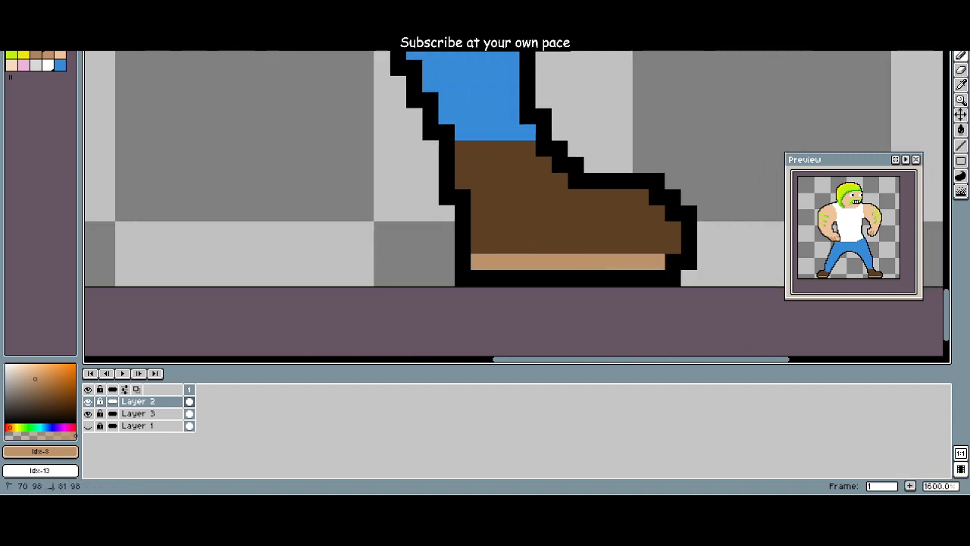
left_click(673, 246)
Step: Repaint the bottom row of both shoe soles in the darker brown Idx-7, keeping the toe pixels in Idx-8
left_click_drag(348, 245, 552, 275)
scroll(553, 275, "down", 1)
left_click_drag(263, 238, 522, 255)
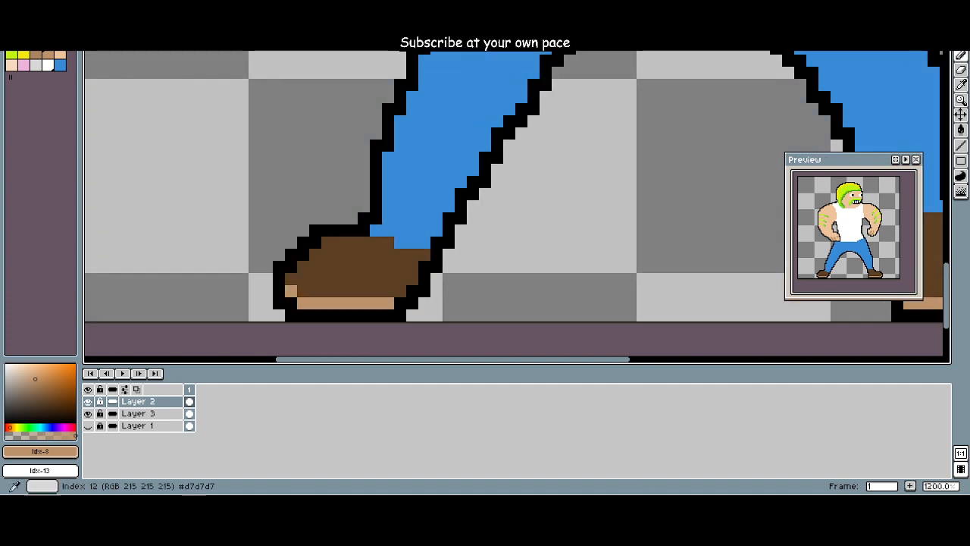
left_click(35, 54)
mouse_move(291, 291)
left_mouse_down()
mouse_move(303, 303)
mouse_move(376, 316)
mouse_move(388, 304)
left_mouse_up()
key("ctrl+z")
left_click_drag(303, 303, 388, 303)
scroll(461, 303, "right", 10)
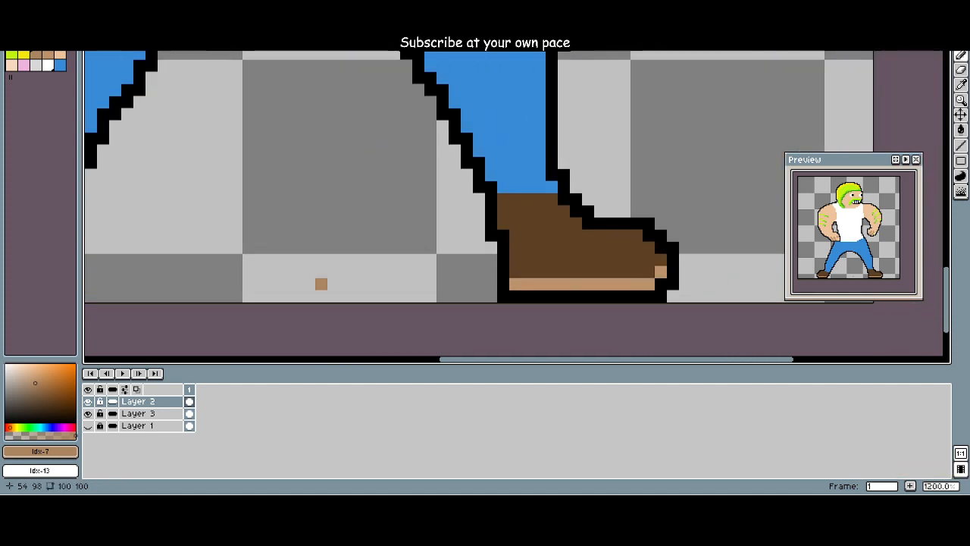
left_click_drag(649, 283, 515, 284)
scroll(500, 288, "down", 6)
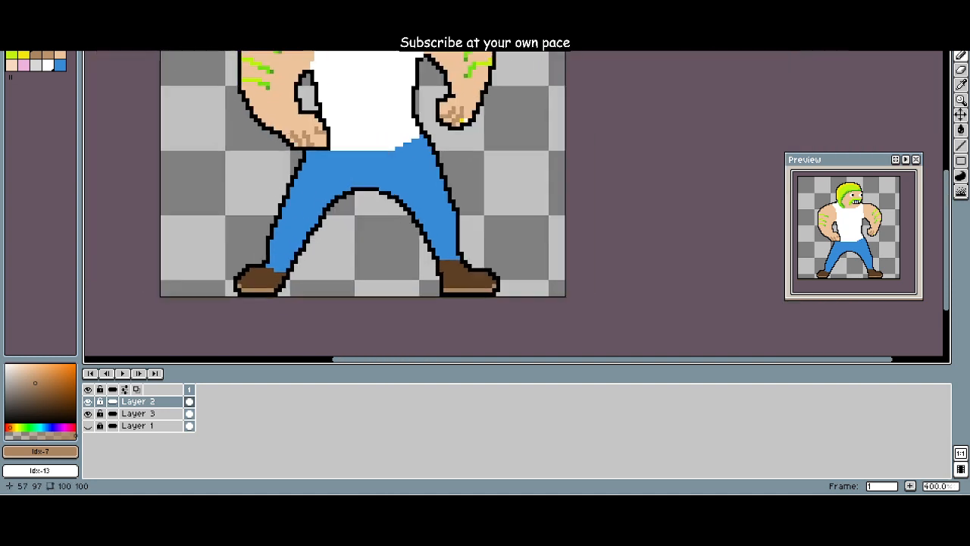
Step: Examine the whole figure to judge the shading on the hair, arms and shoes
left_click_drag(402, 293, 429, 306)
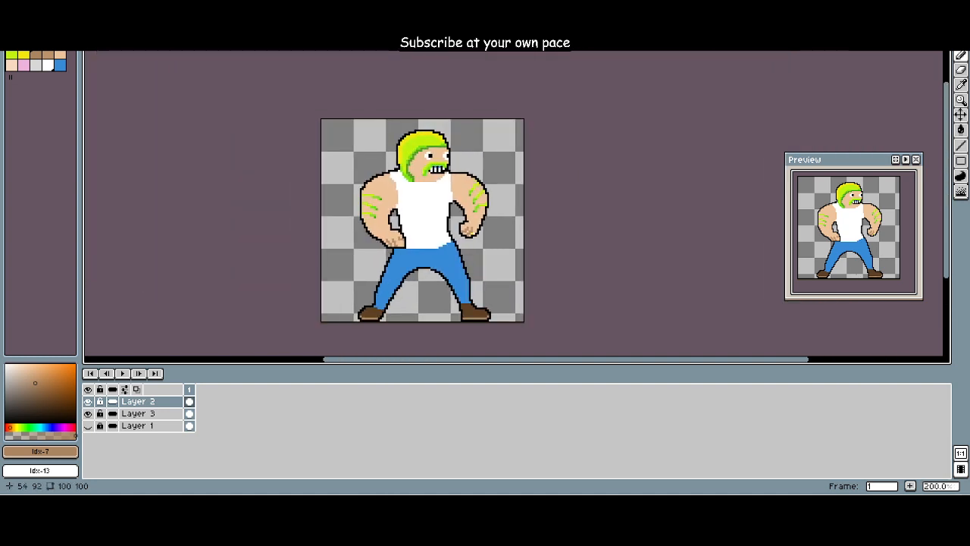
scroll(429, 305, "up", 3)
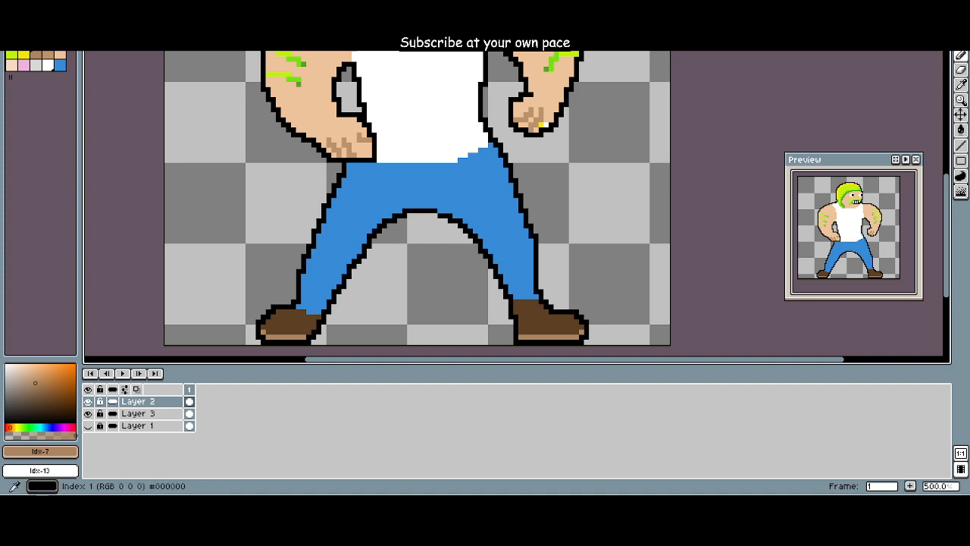
scroll(253, 175, "down", 3)
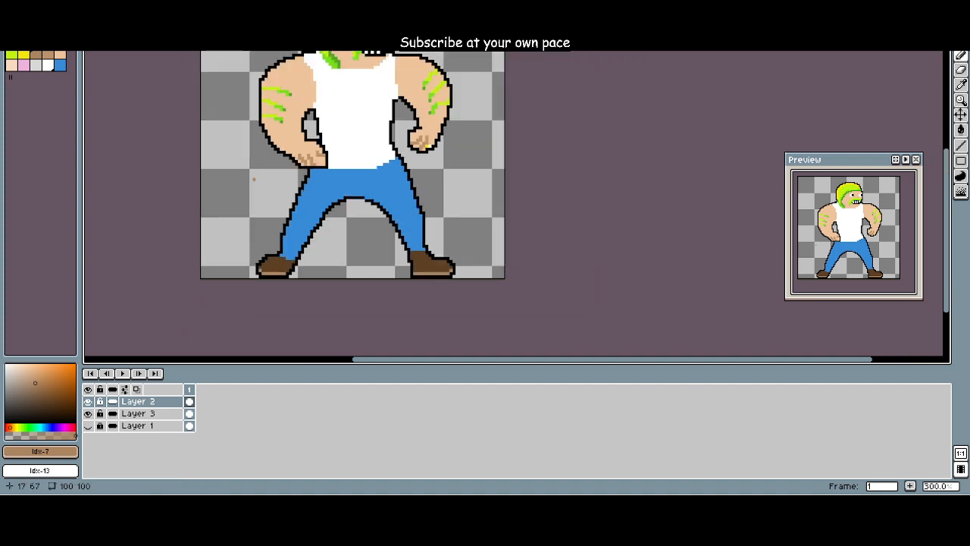
scroll(298, 243, "up", 1)
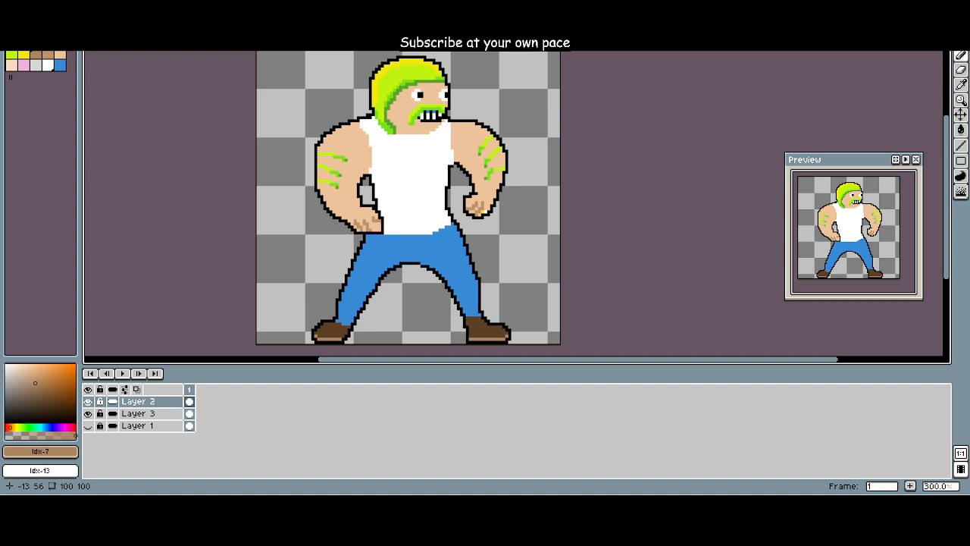
left_click(114, 7)
left_click(205, 7)
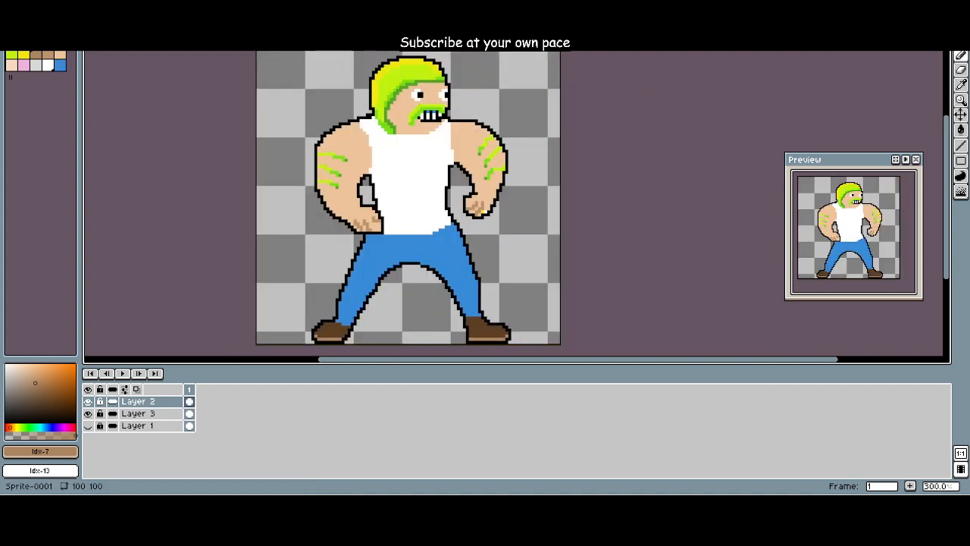
scroll(253, 117, "down", 1)
scroll(253, 116, "up", 1)
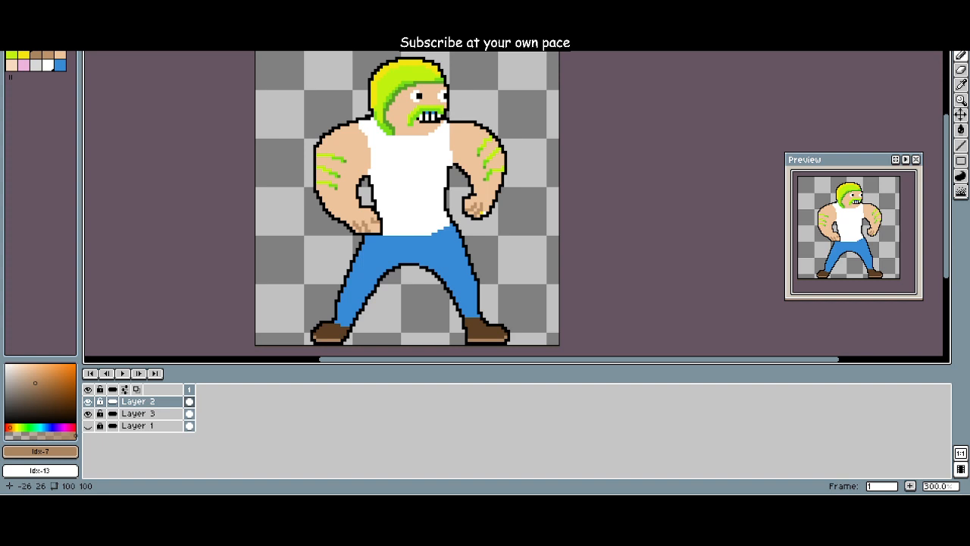
left_click_drag(178, 122, 226, 119)
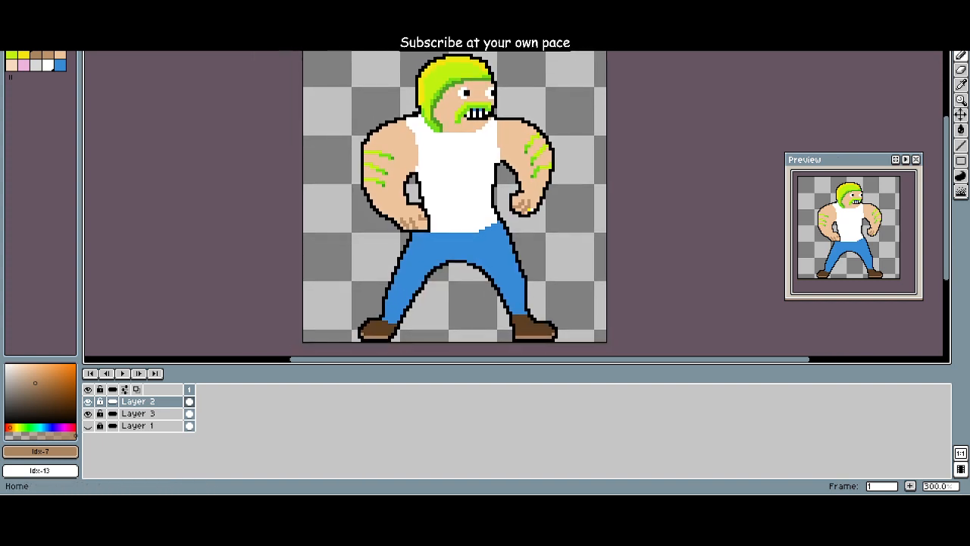